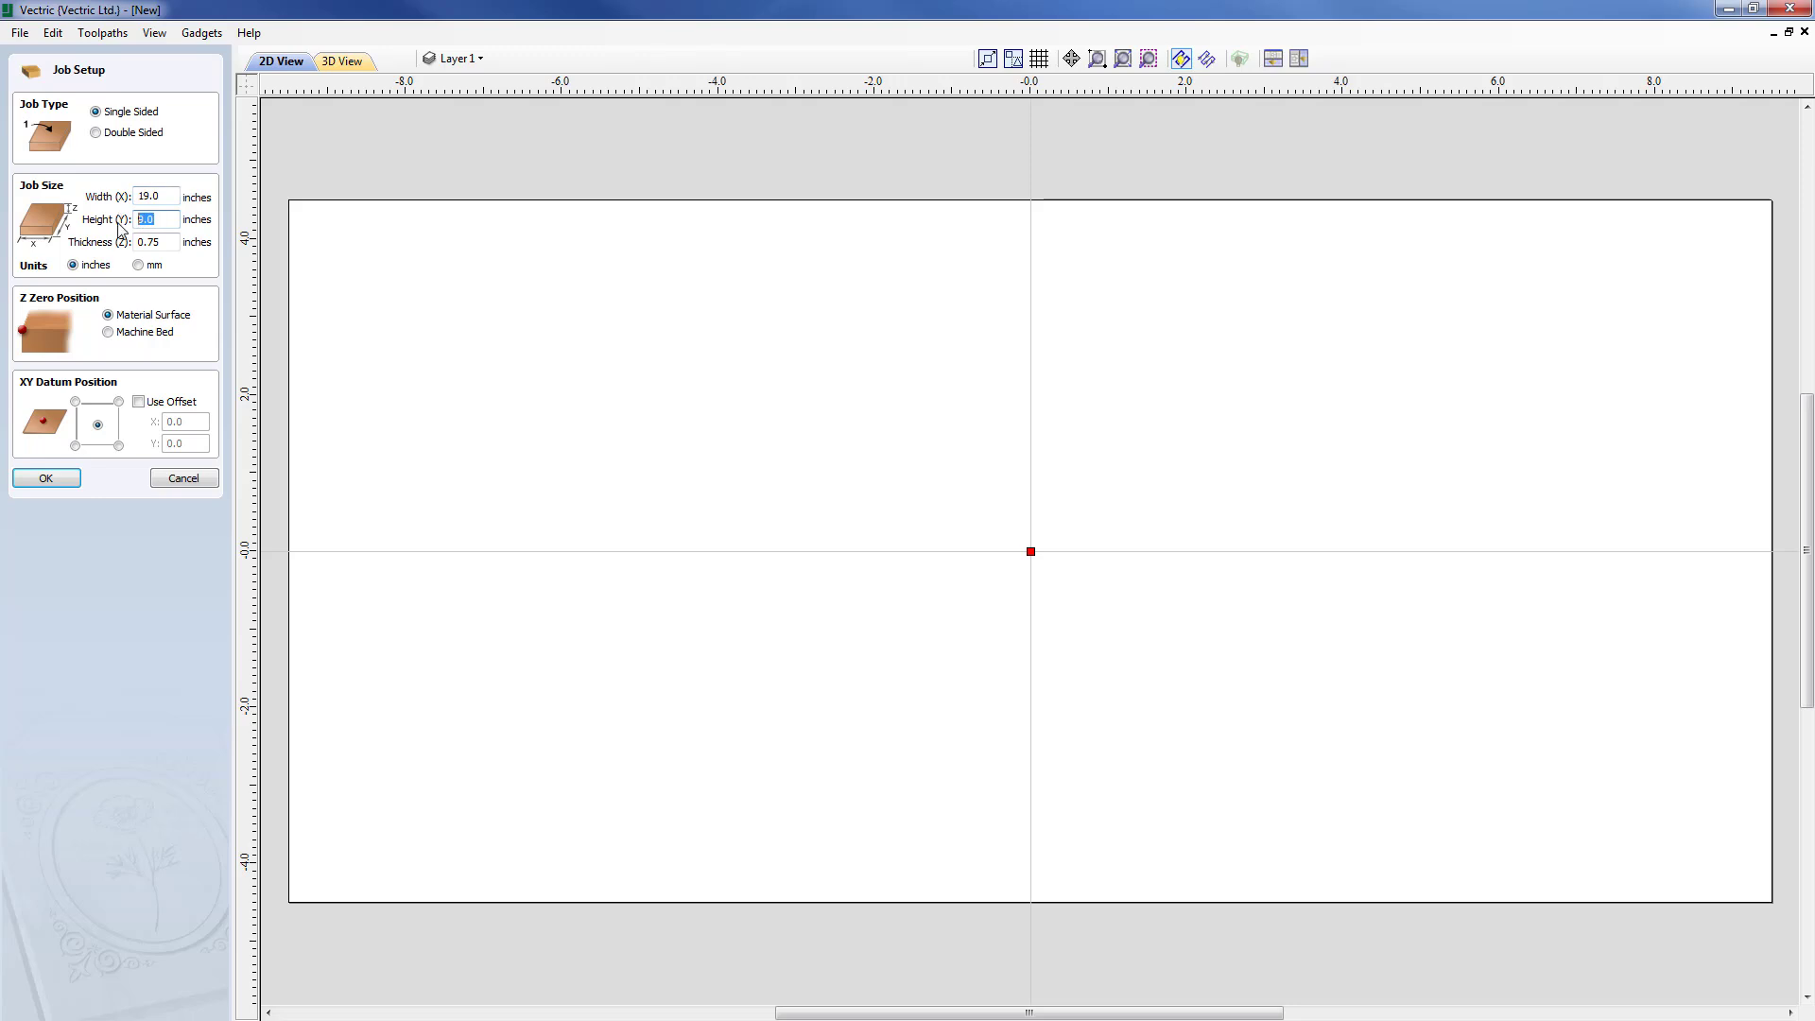
# Step: Accept the single-sided job setup at 19 x 9 inches with a material thickness of 0.75 inches
pyautogui.moveTo(161, 242); pyautogui.dragTo(134, 242)
pyautogui.click(46, 478)
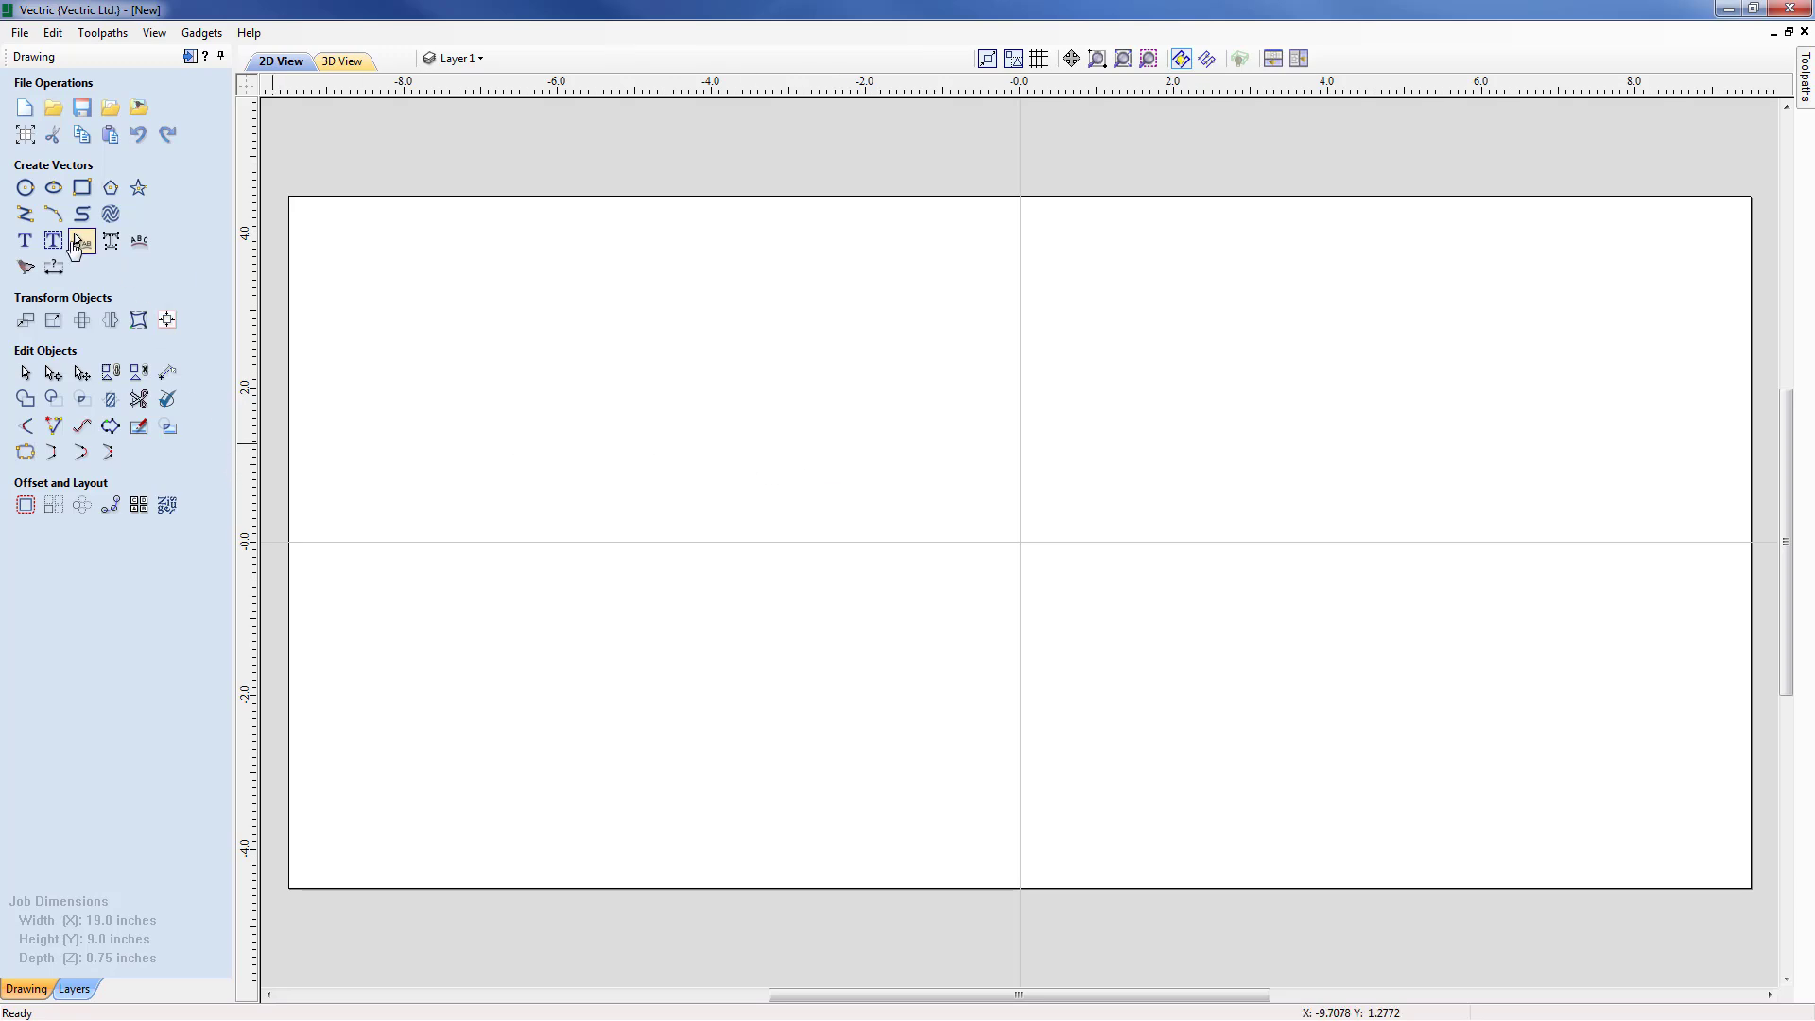
# Step: Draw a circle with a diameter of 8 inches centred at X 0.0, Y 0.0
pyautogui.click(25, 189)
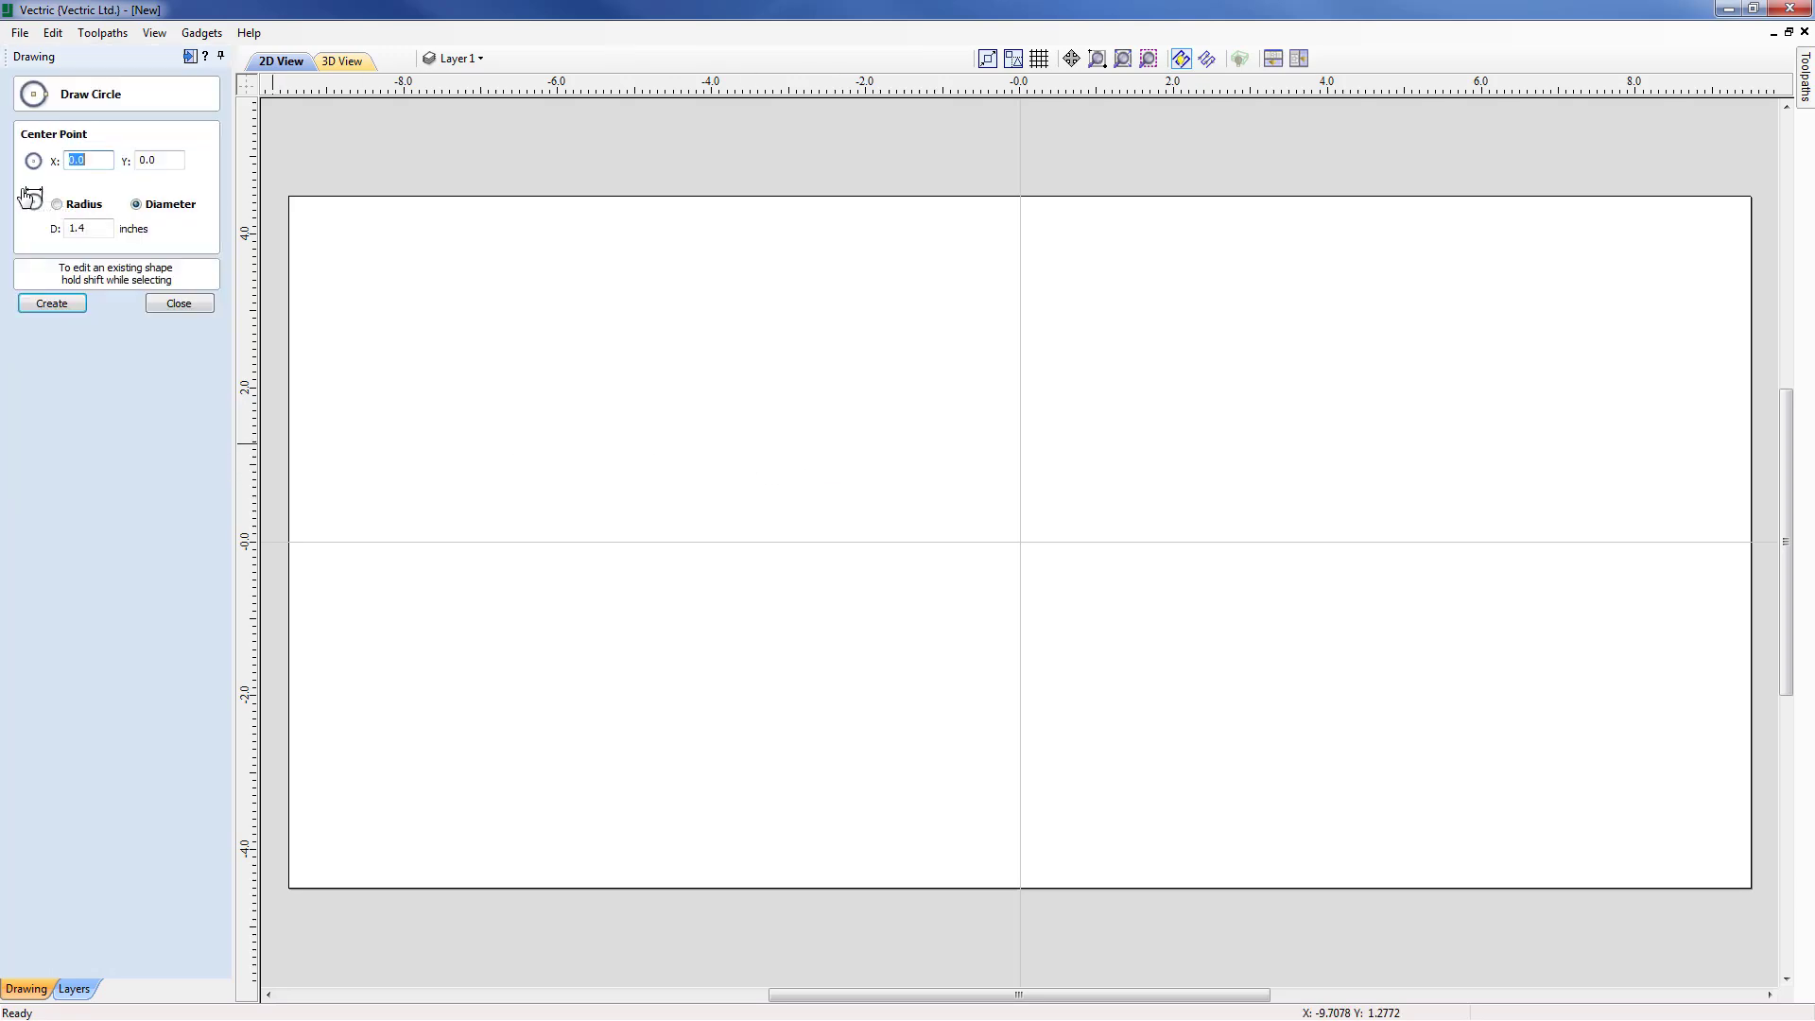
pyautogui.click(95, 158)
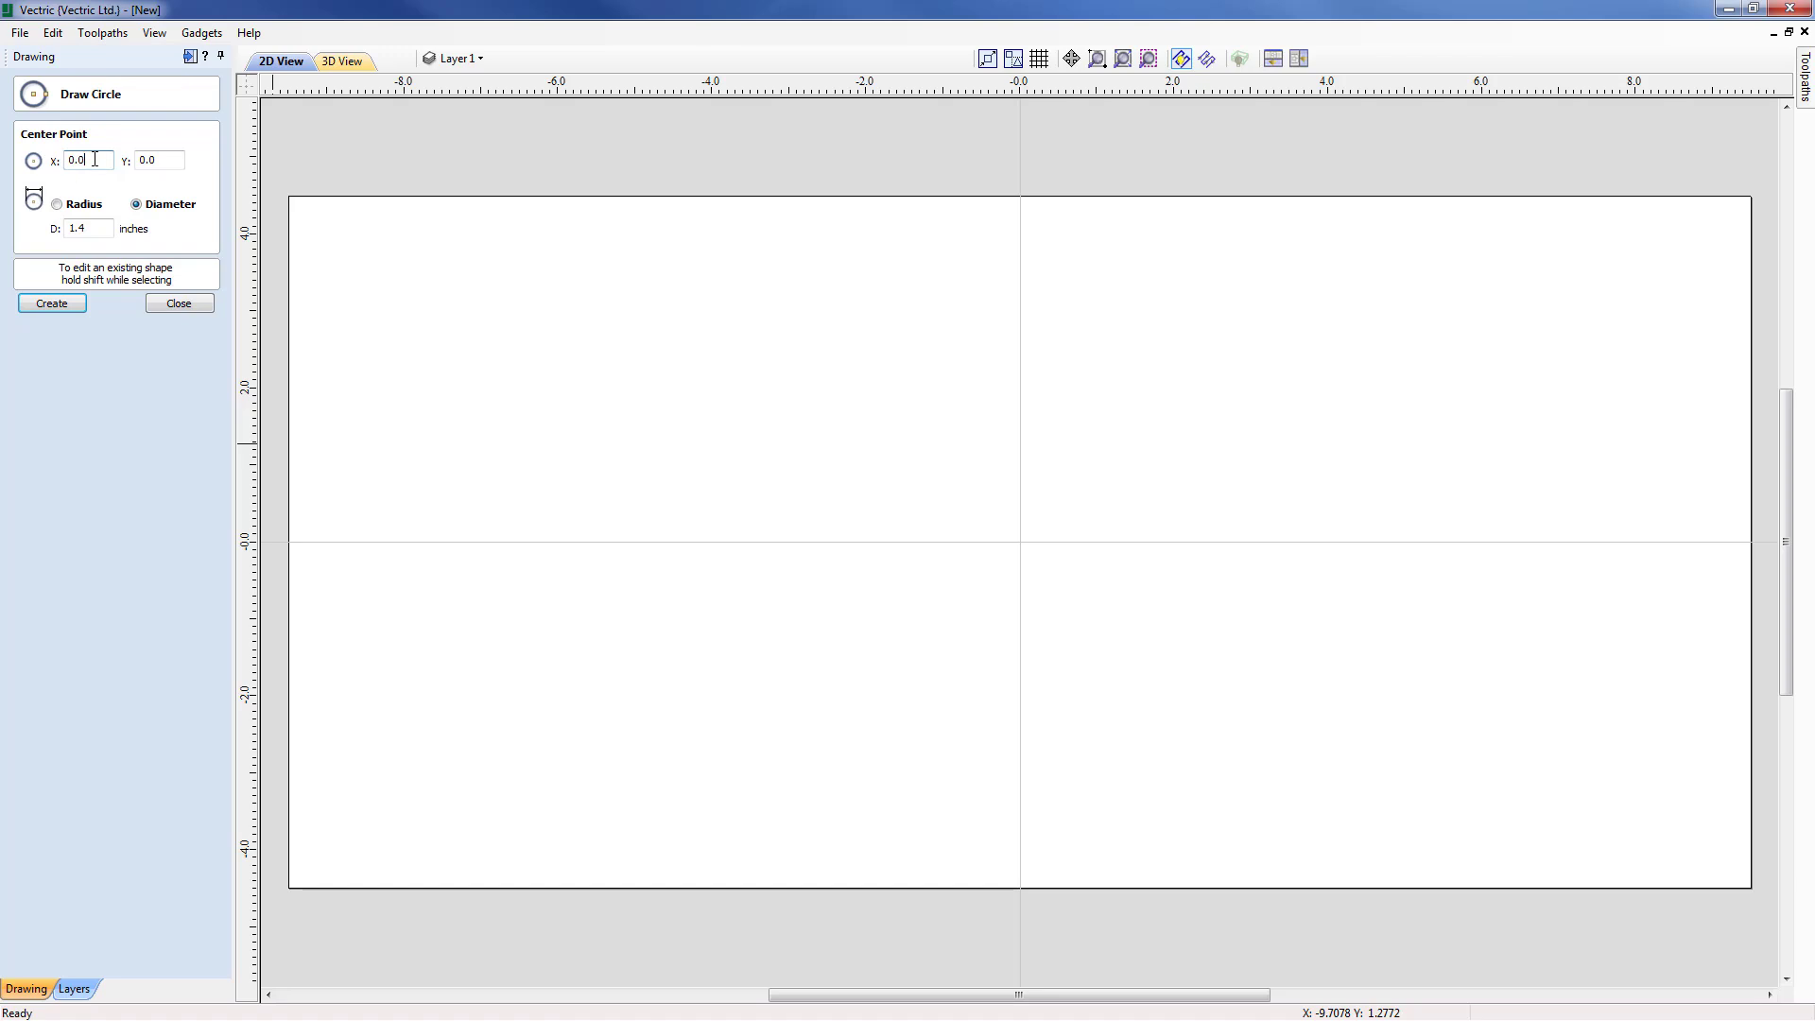
pyautogui.doubleClick(102, 230)
pyautogui.write('8')
pyautogui.click(66, 304)
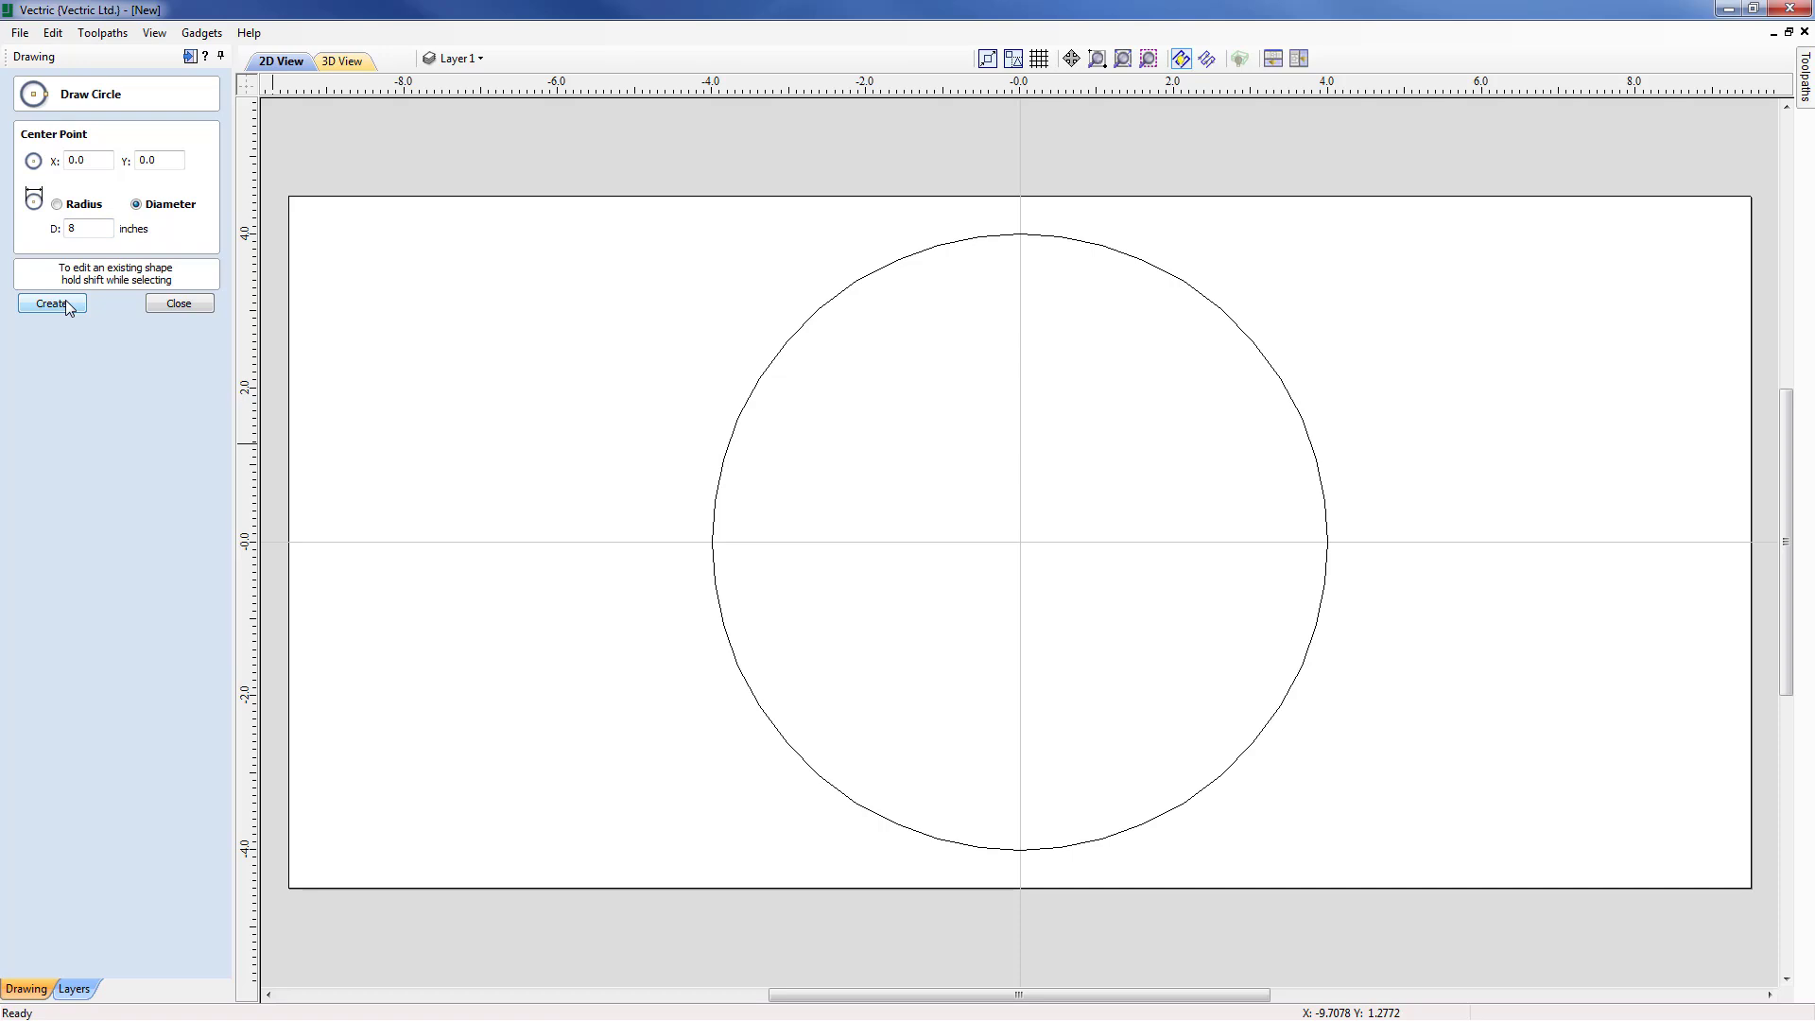
pyautogui.click(184, 303)
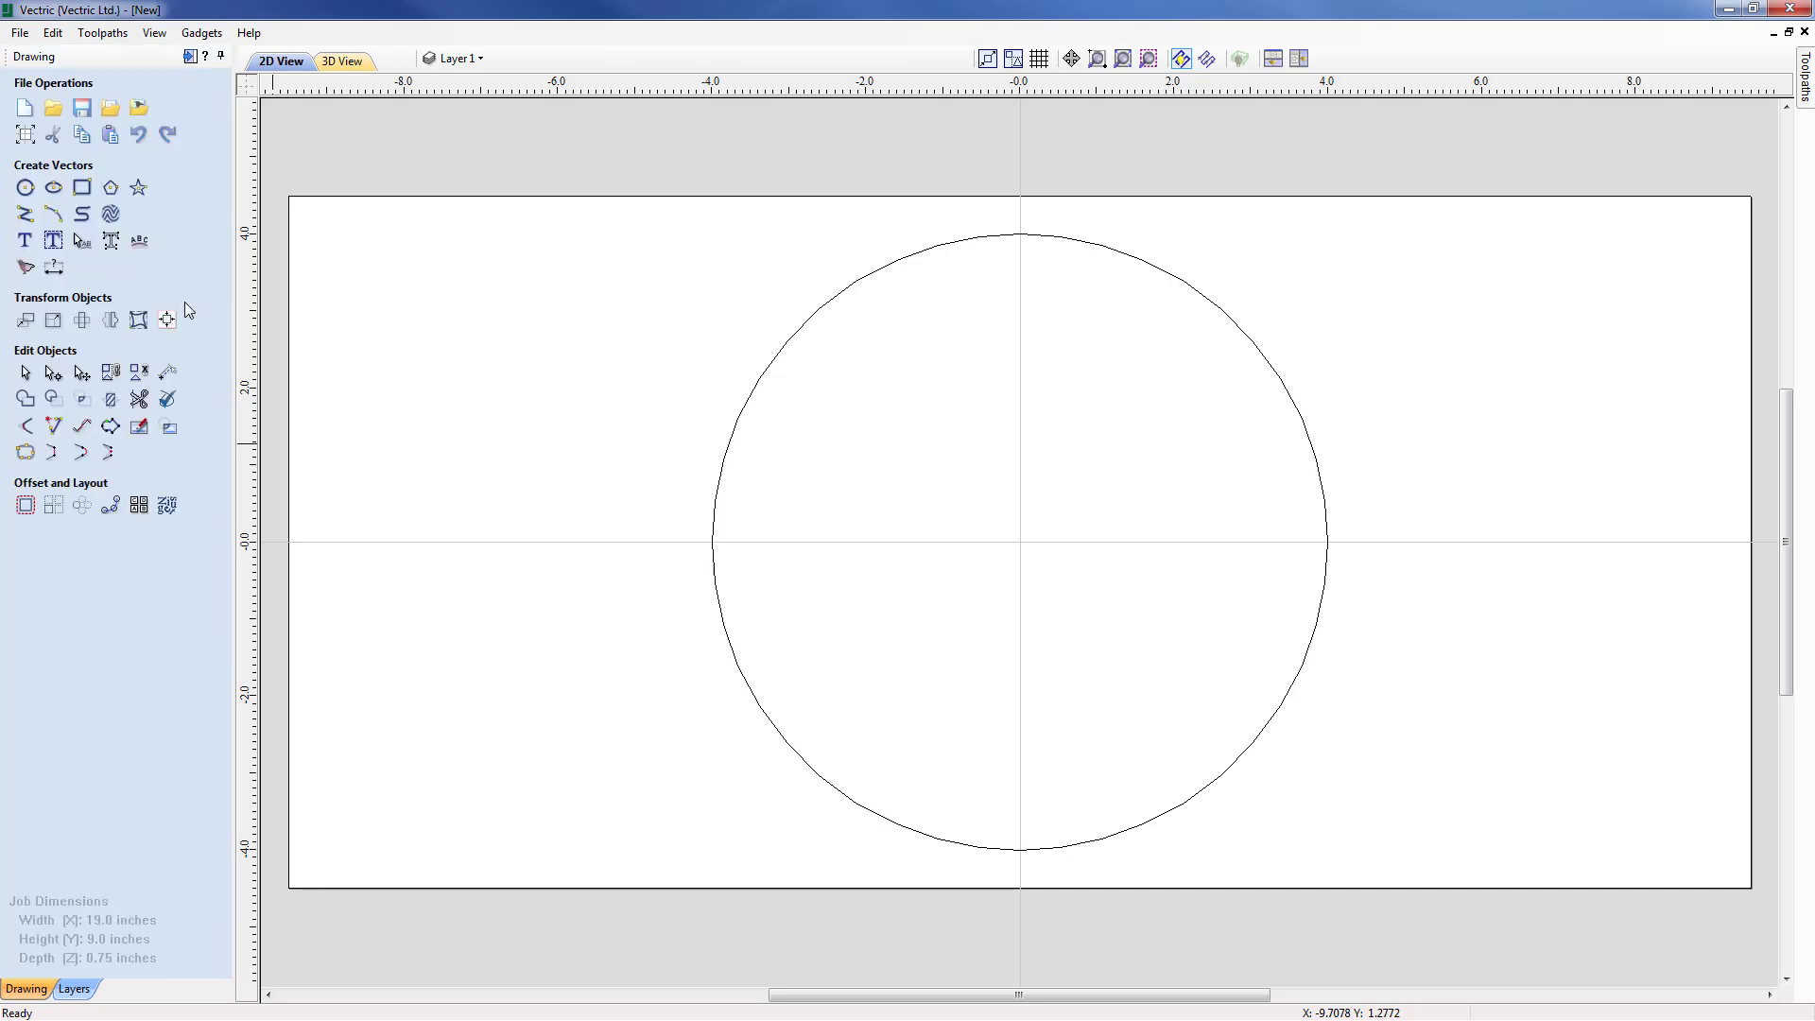
# Step: Draw an 18 x 4 inch square-cornered rectangle centred on the origin of the job
pyautogui.click(83, 188)
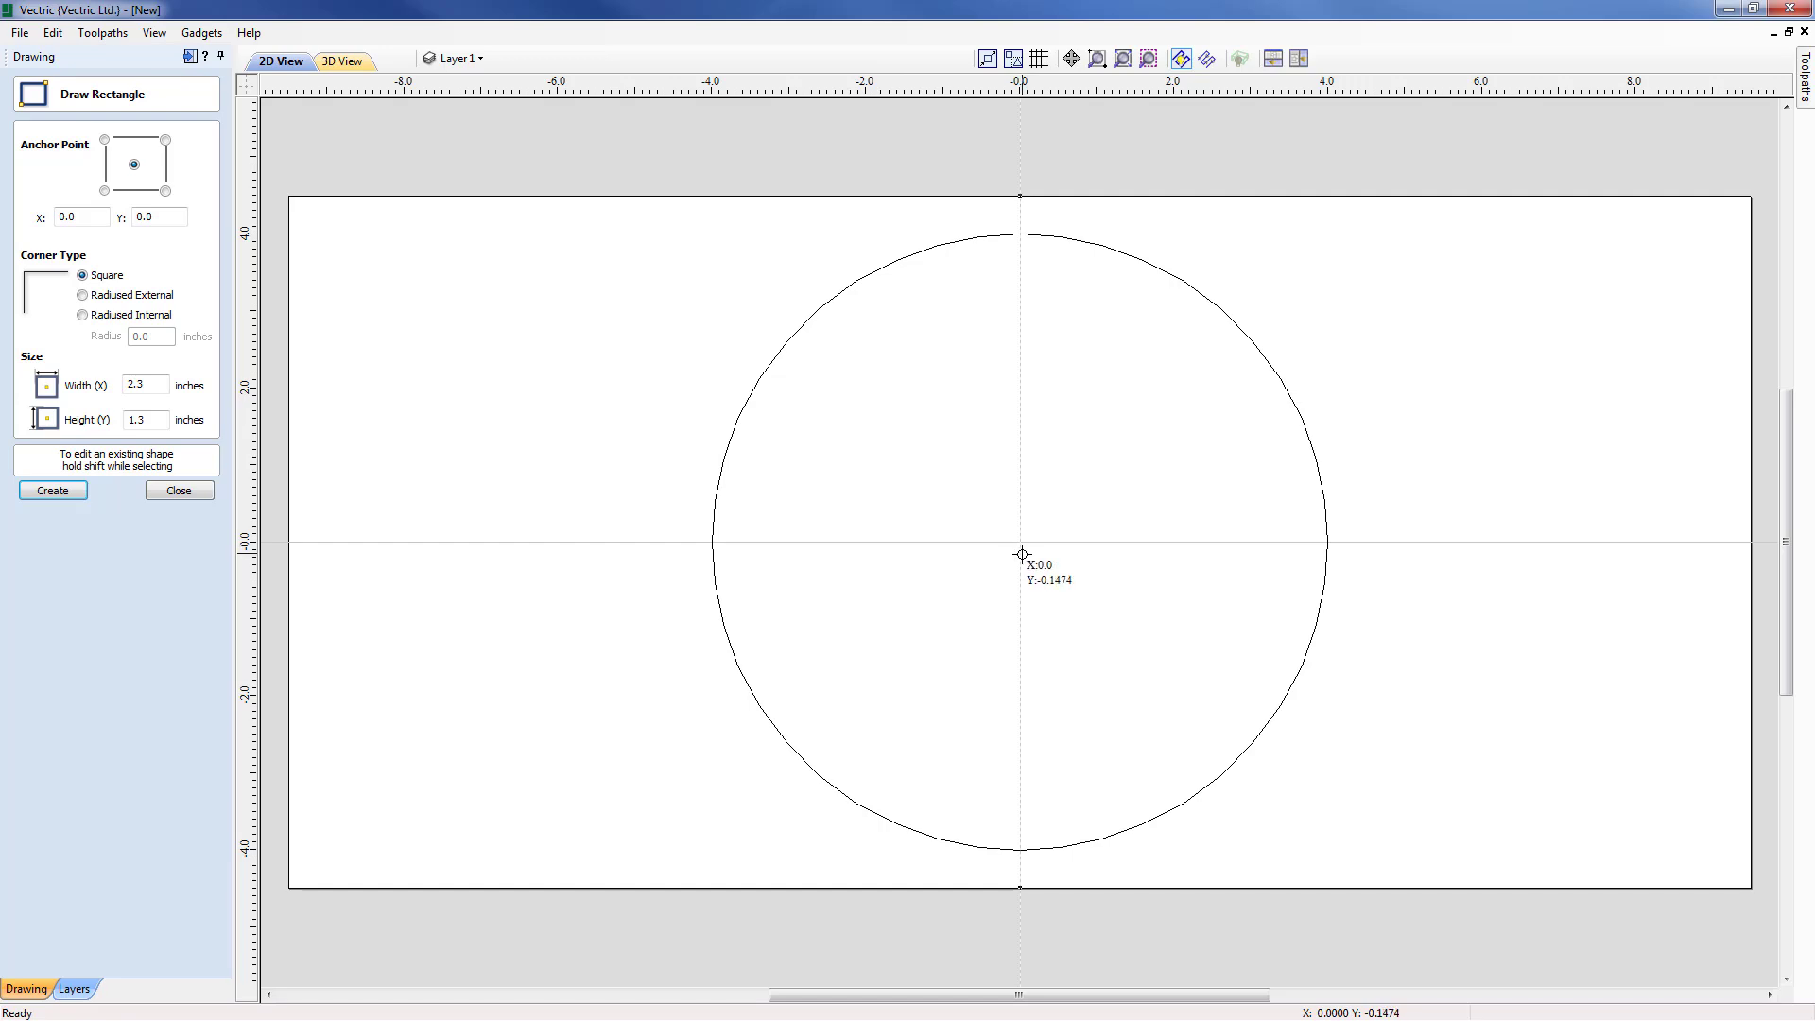
pyautogui.moveTo(1020, 542); pyautogui.dragTo(326, 387)
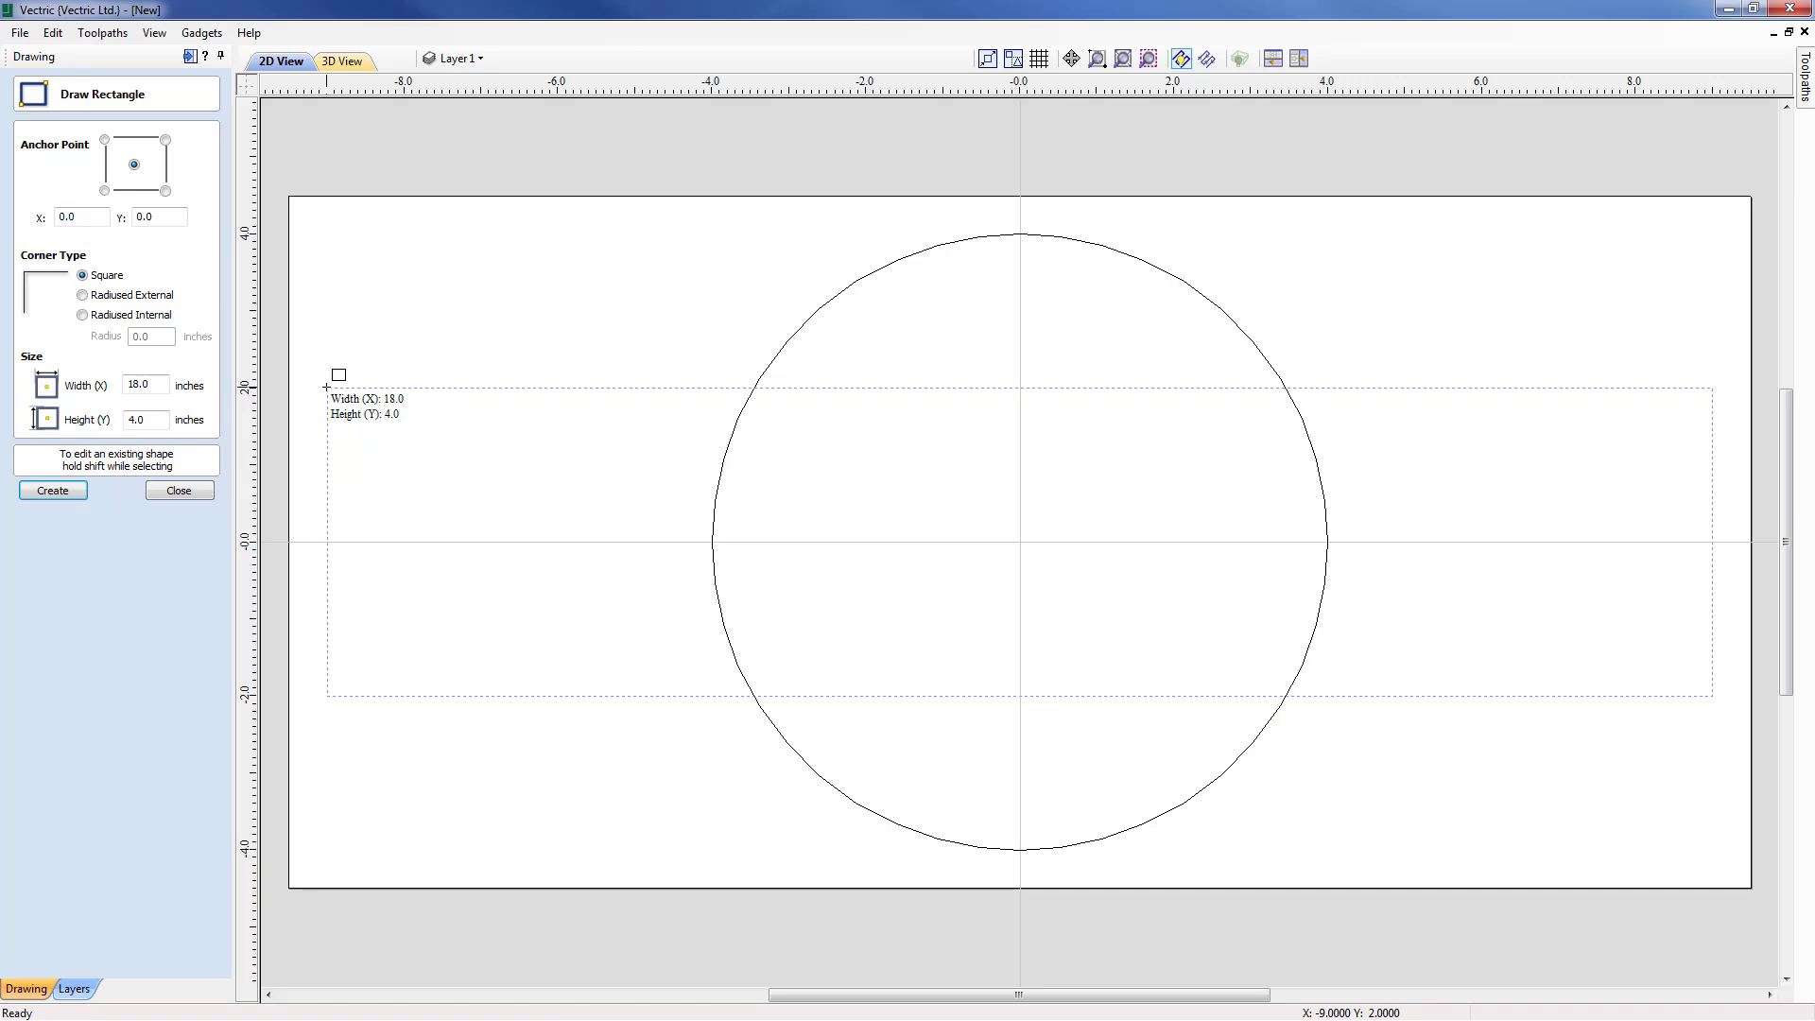
pyautogui.moveTo(326, 387); pyautogui.dragTo(326, 386)
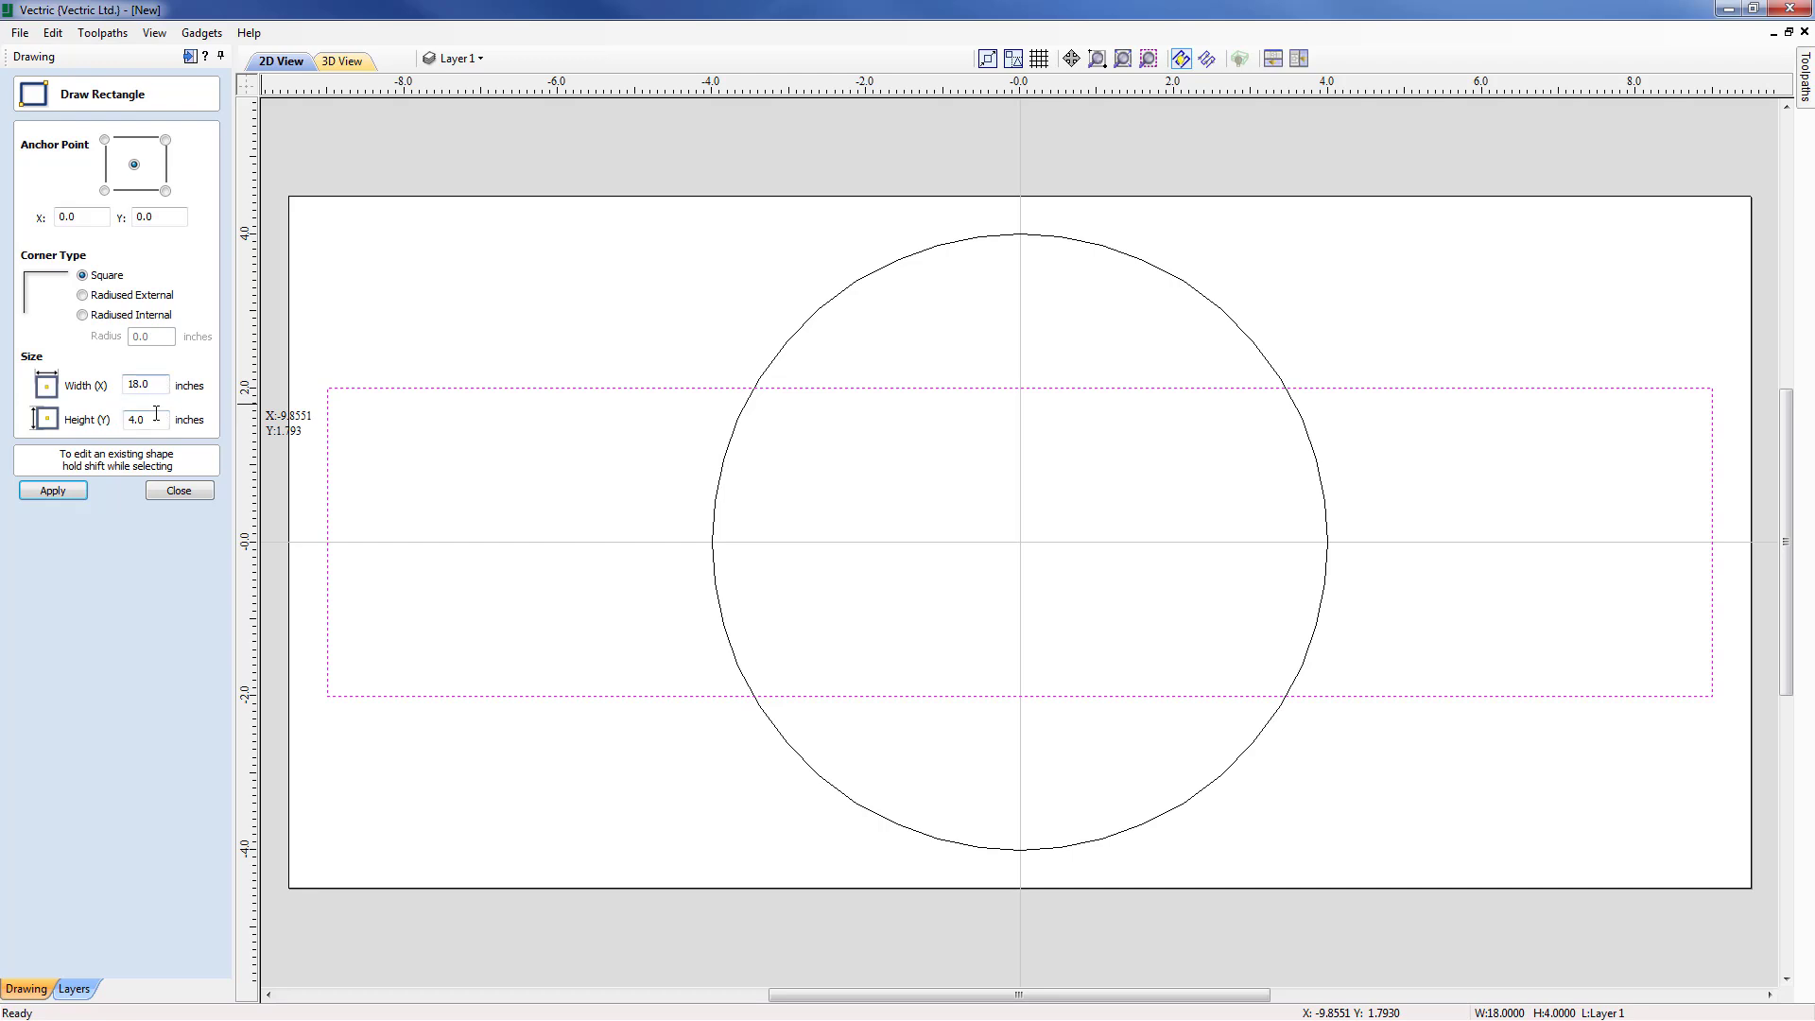
pyautogui.click(171, 491)
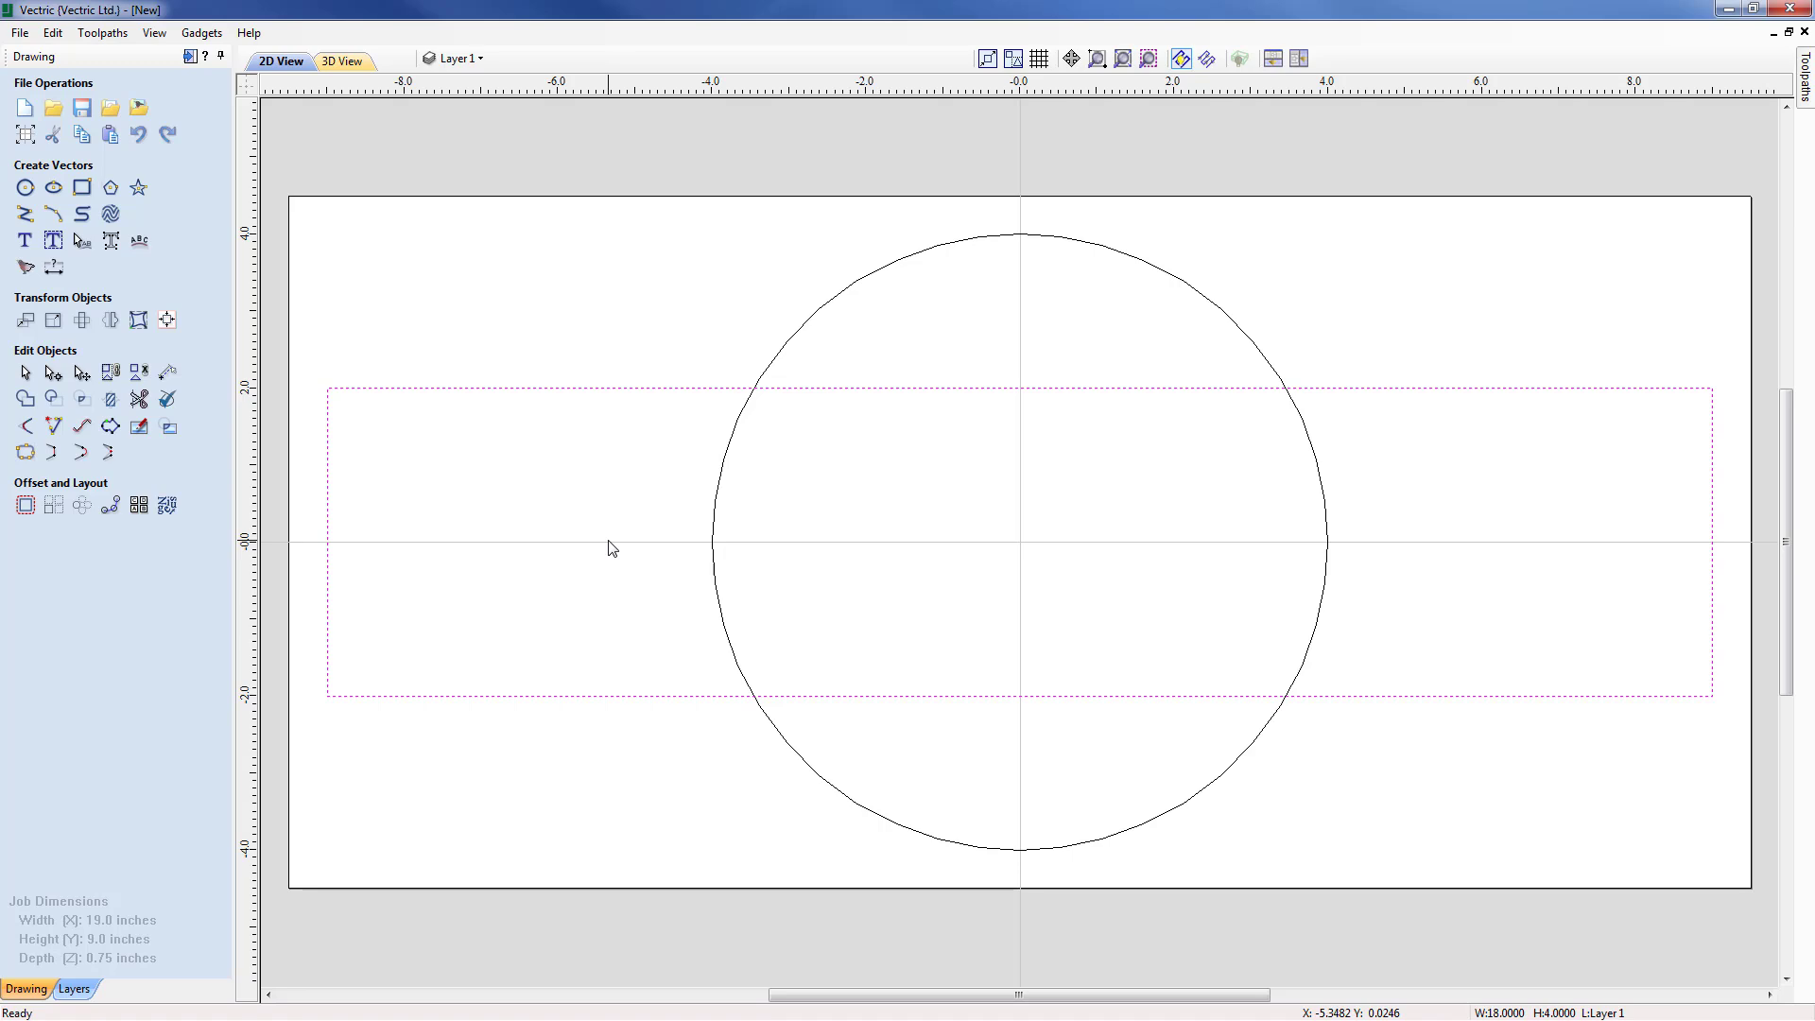
# Step: Insert a node at the midpoint of the rectangle's upper edge and move it to an absolute Y of 1.5 inches
pyautogui.press('n')
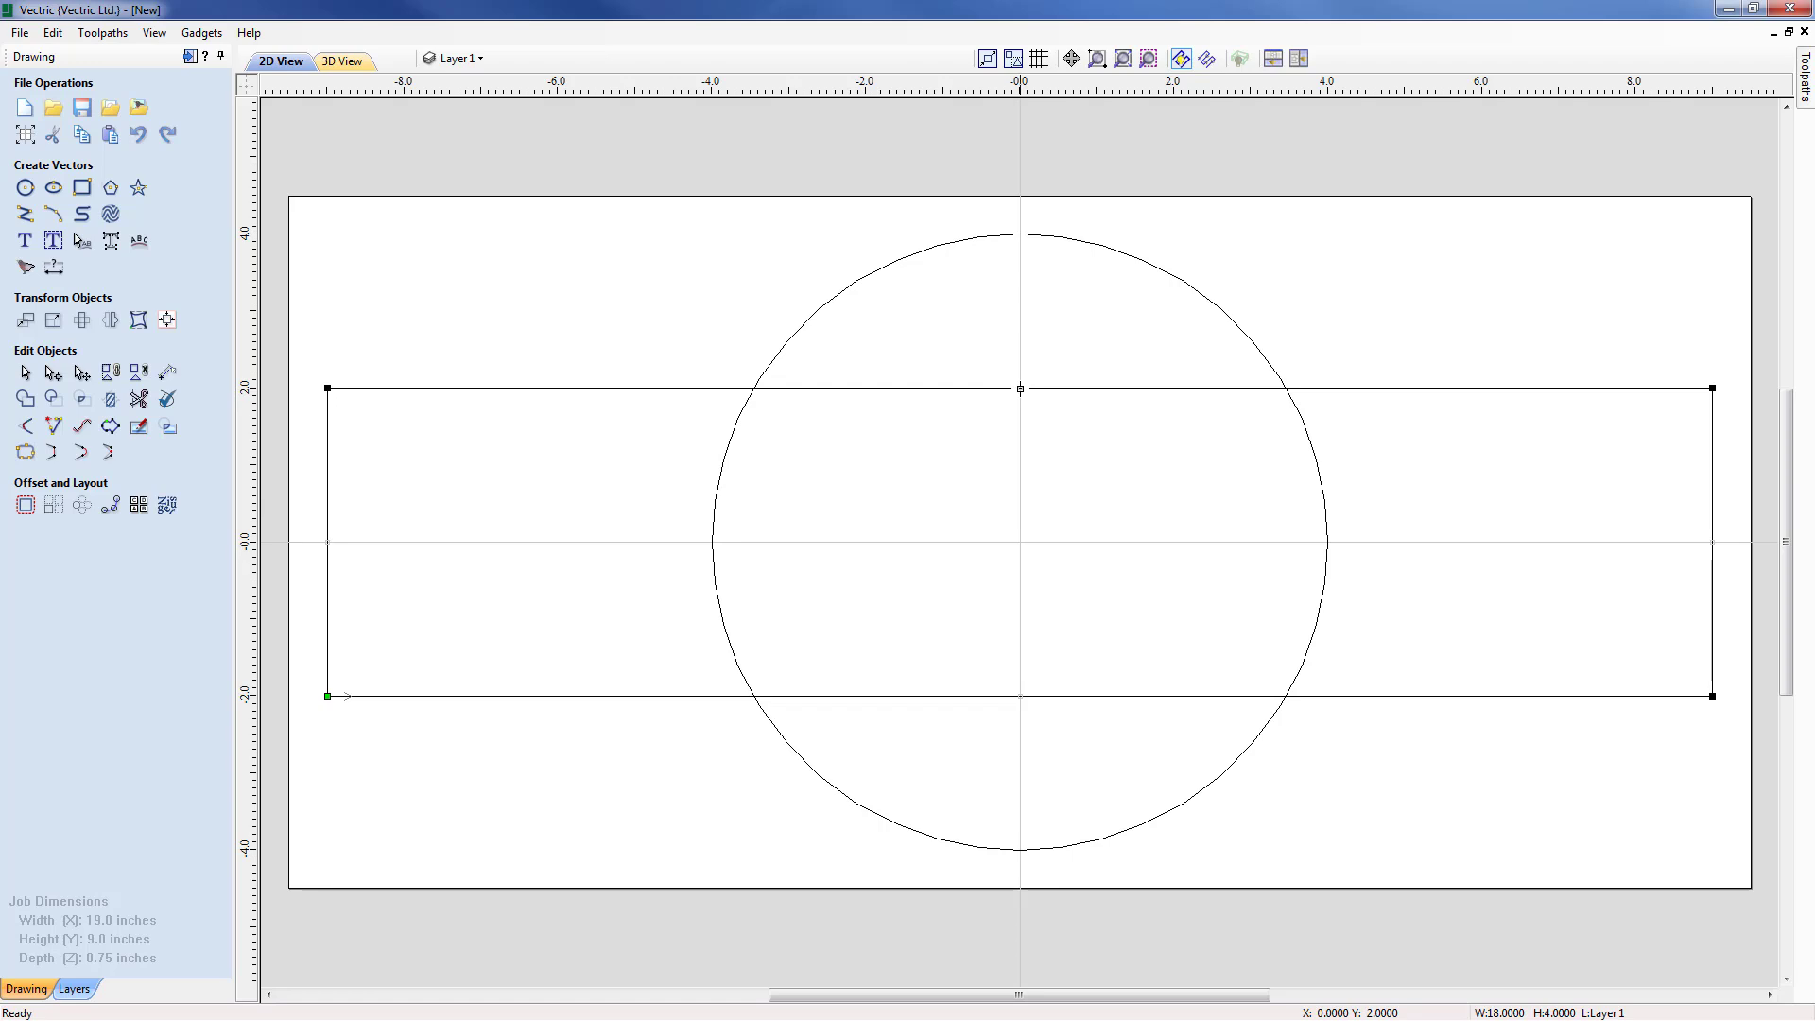
pyautogui.rightClick(1021, 388)
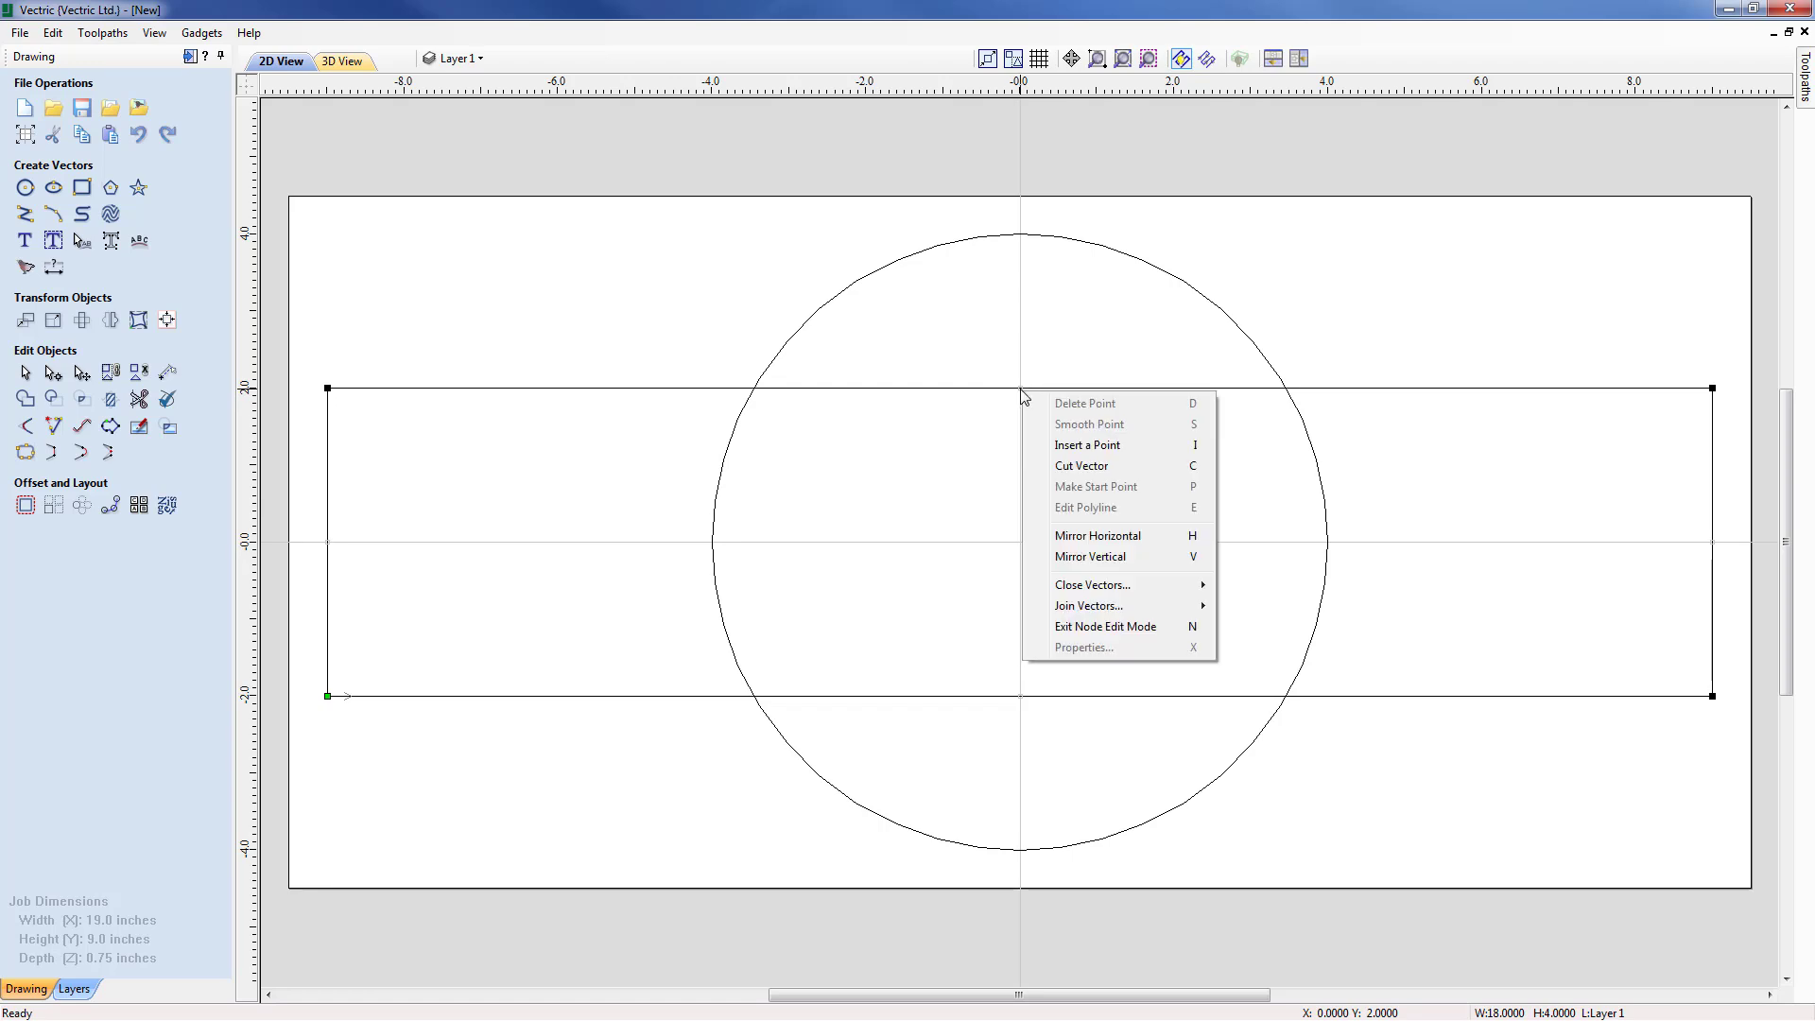
pyautogui.click(1078, 451)
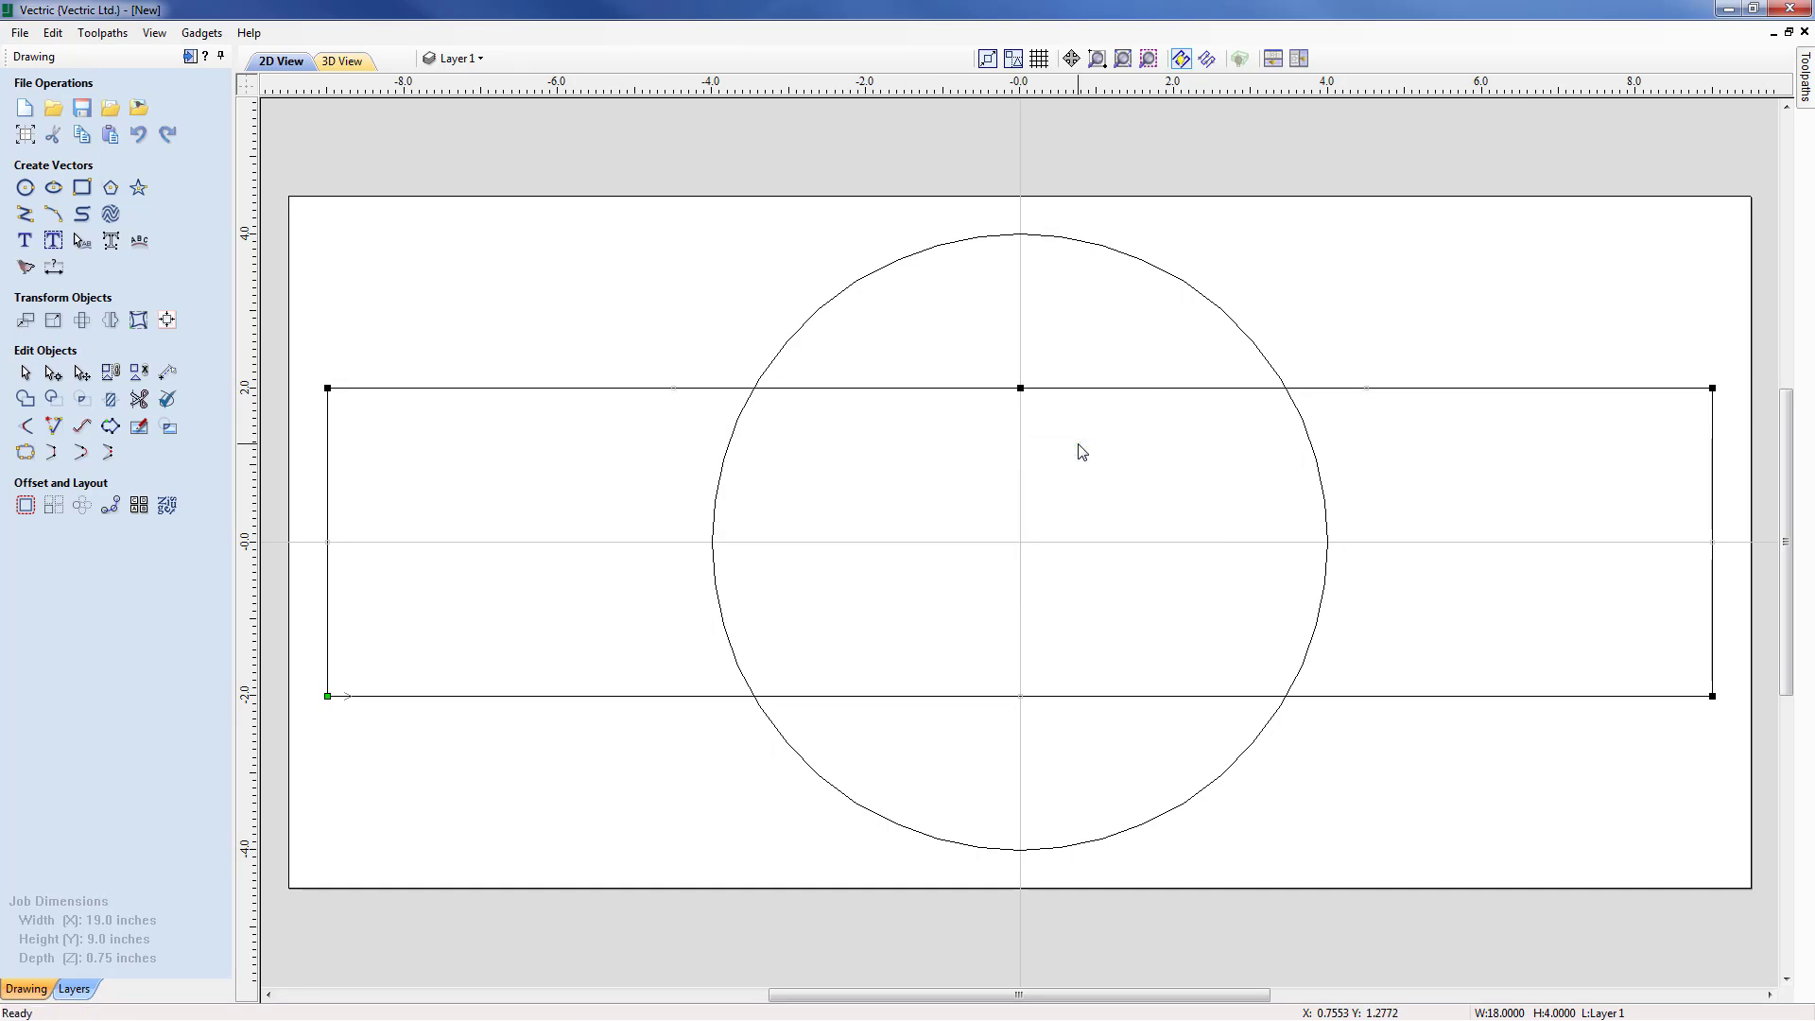
pyautogui.rightClick(1021, 389)
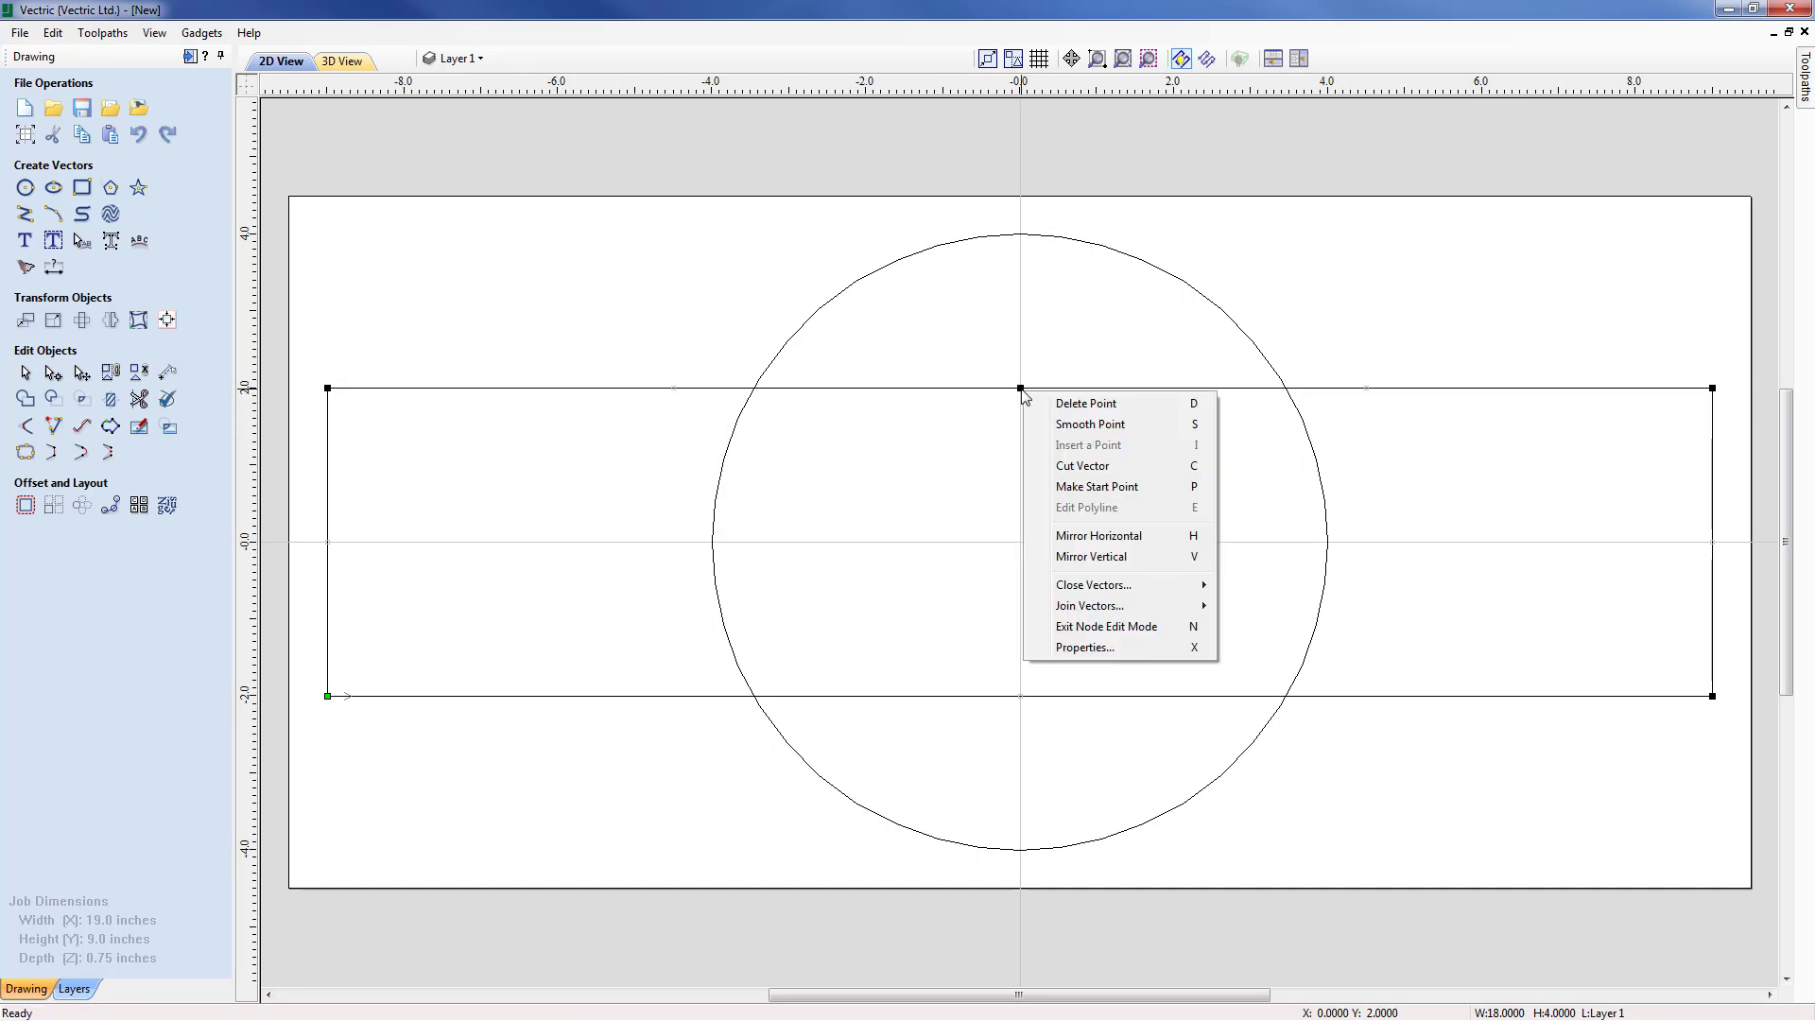
pyautogui.click(1070, 647)
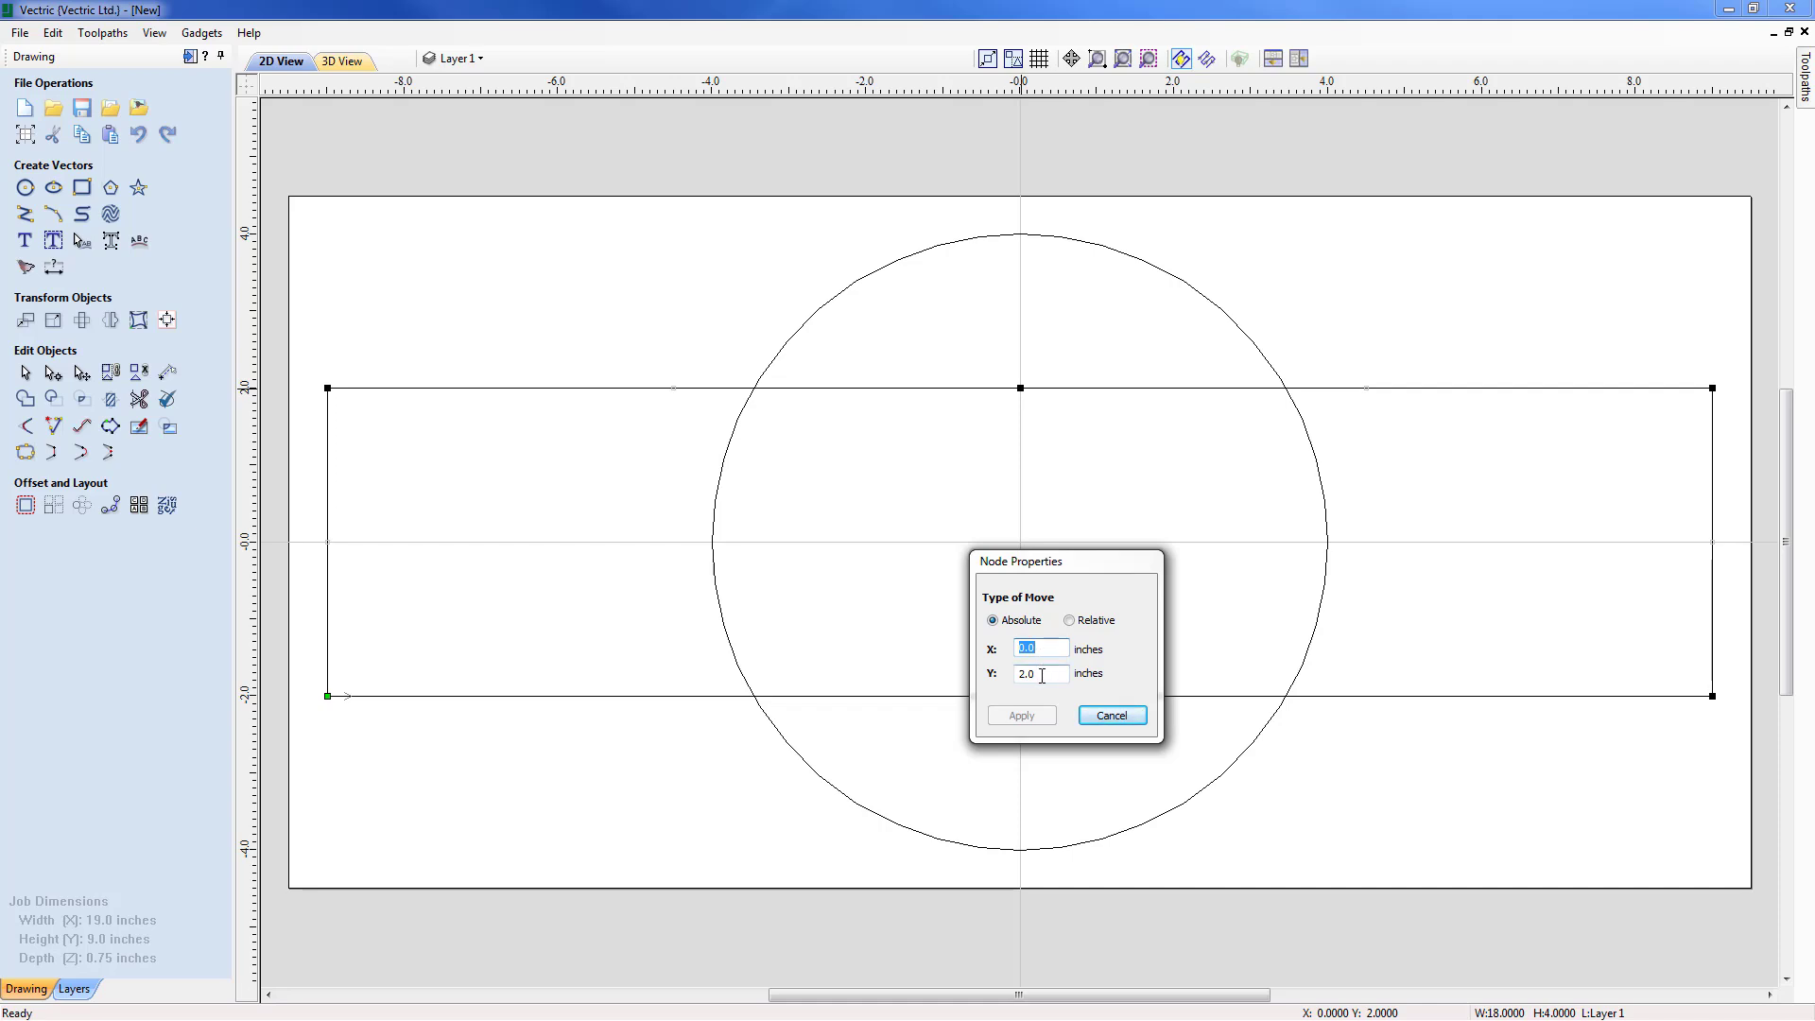
pyautogui.click(1041, 675)
pyautogui.write('1.5')
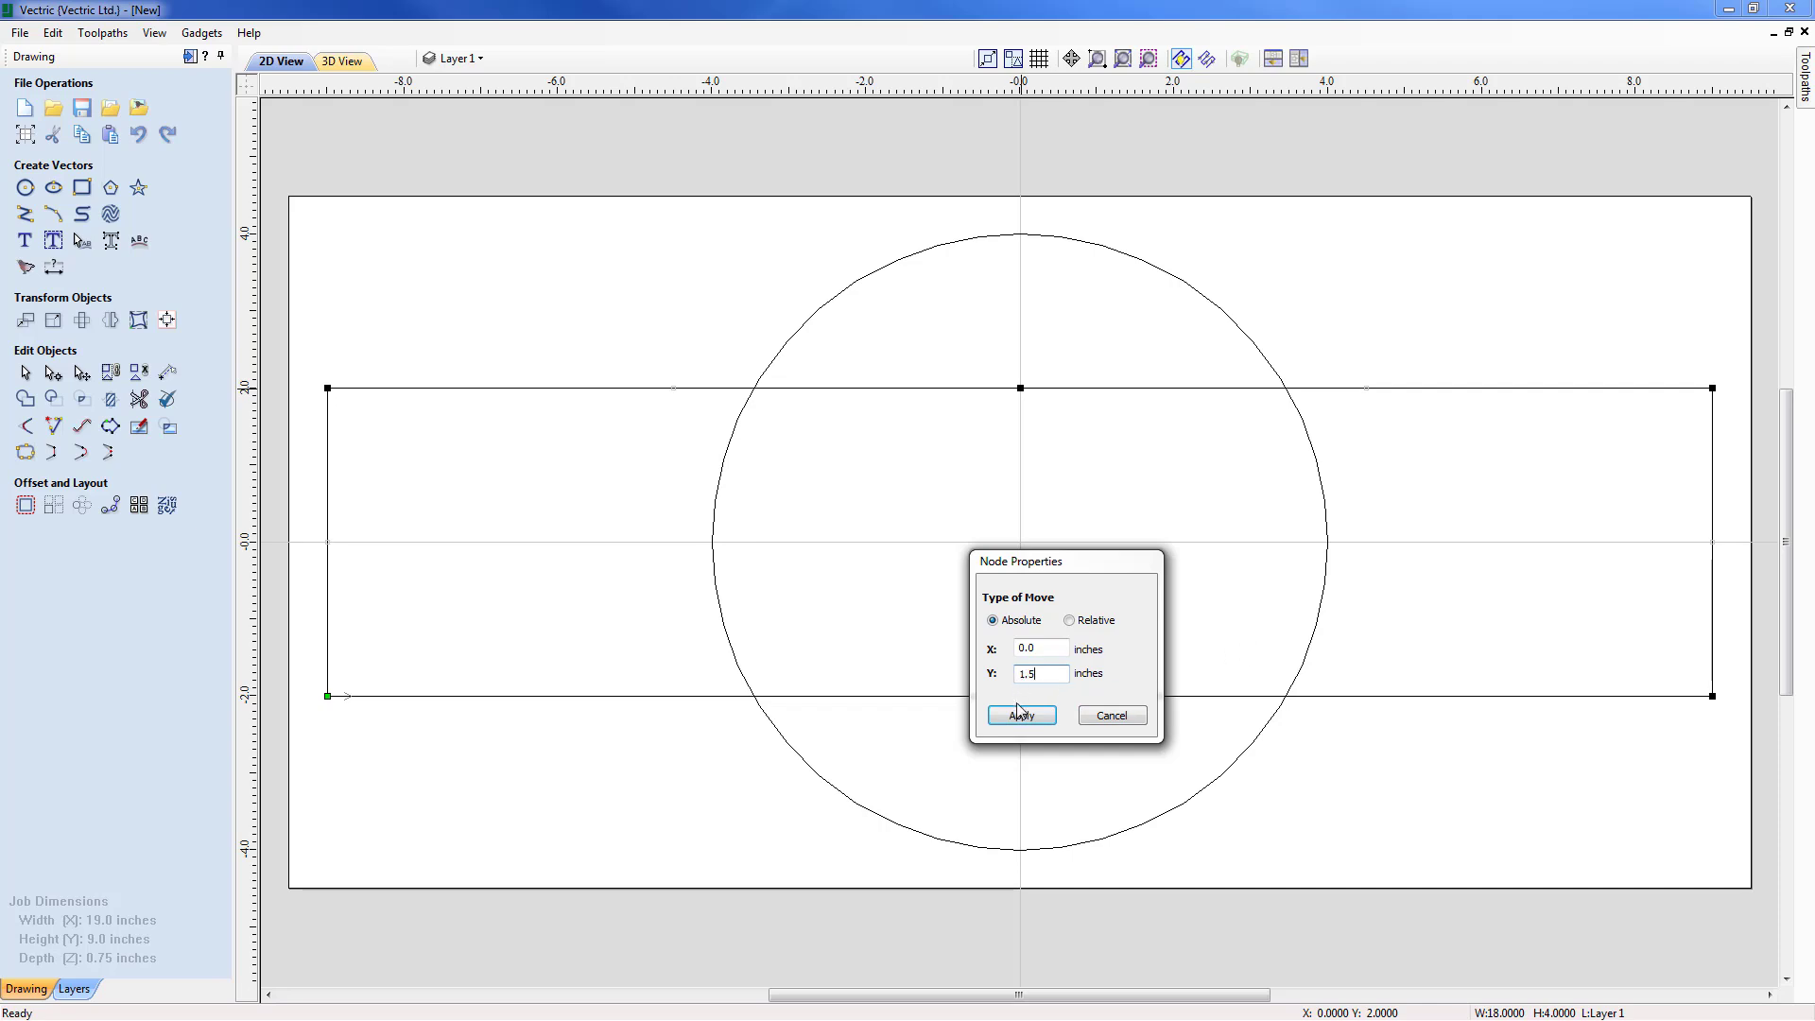
pyautogui.click(1020, 711)
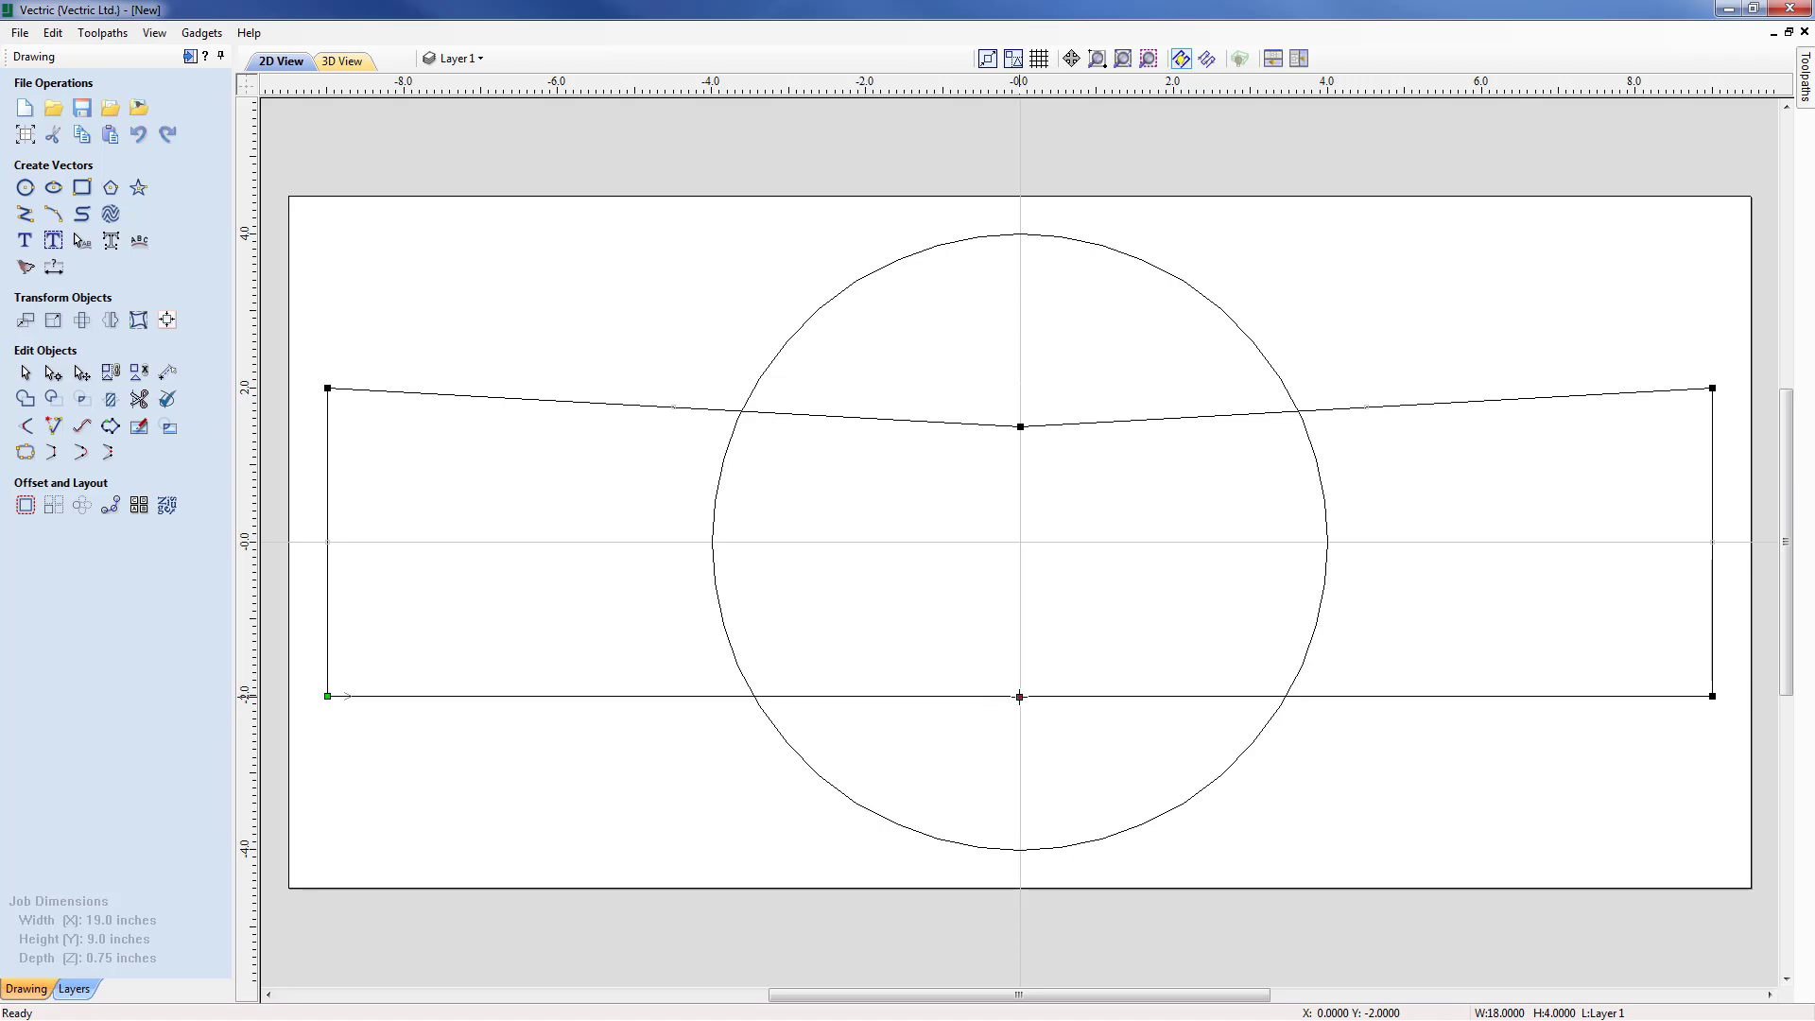
# Step: Move a node at the midpoint of the rectangle's lower edge 0.5 inches upwards, undoing the first attempt, and leave node editing
pyautogui.moveTo(1018, 696); pyautogui.dragTo(1021, 658)
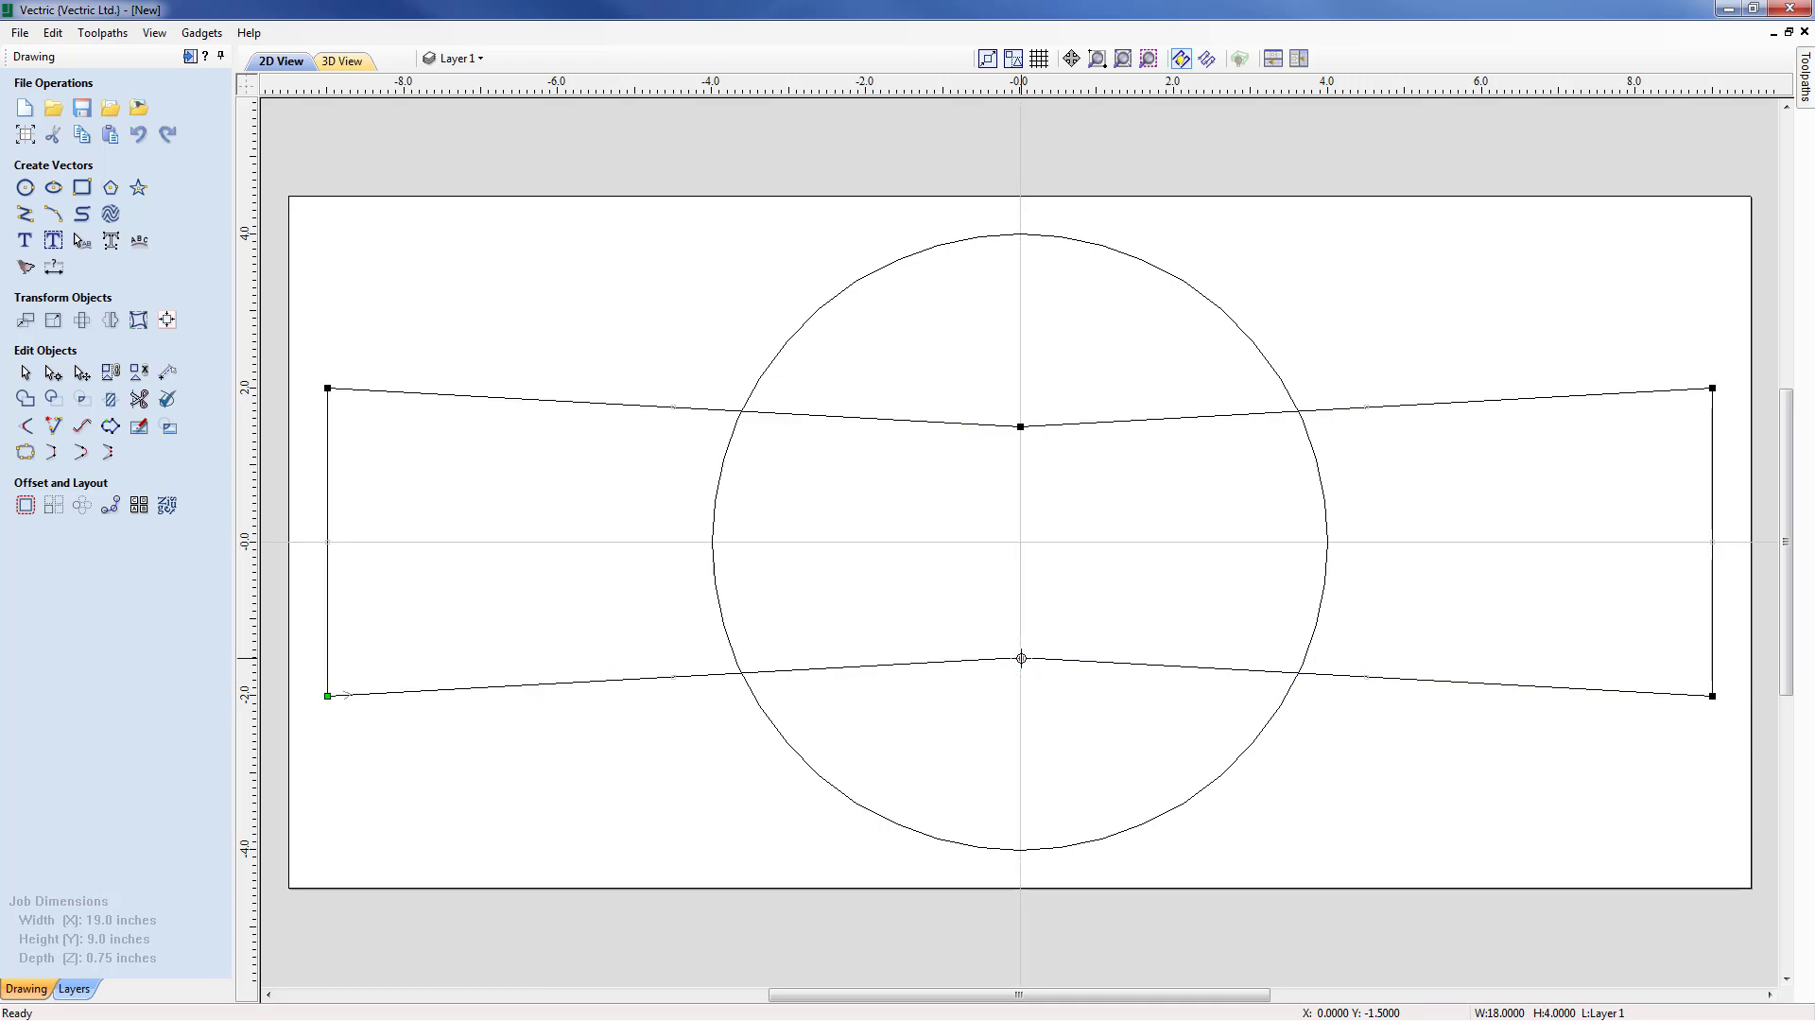
pyautogui.hotkey('ctrl', 'z')
pyautogui.click(1017, 695)
pyautogui.moveTo(1016, 683); pyautogui.dragTo(1019, 668)
pyautogui.write('.5')
pyautogui.press('Return')
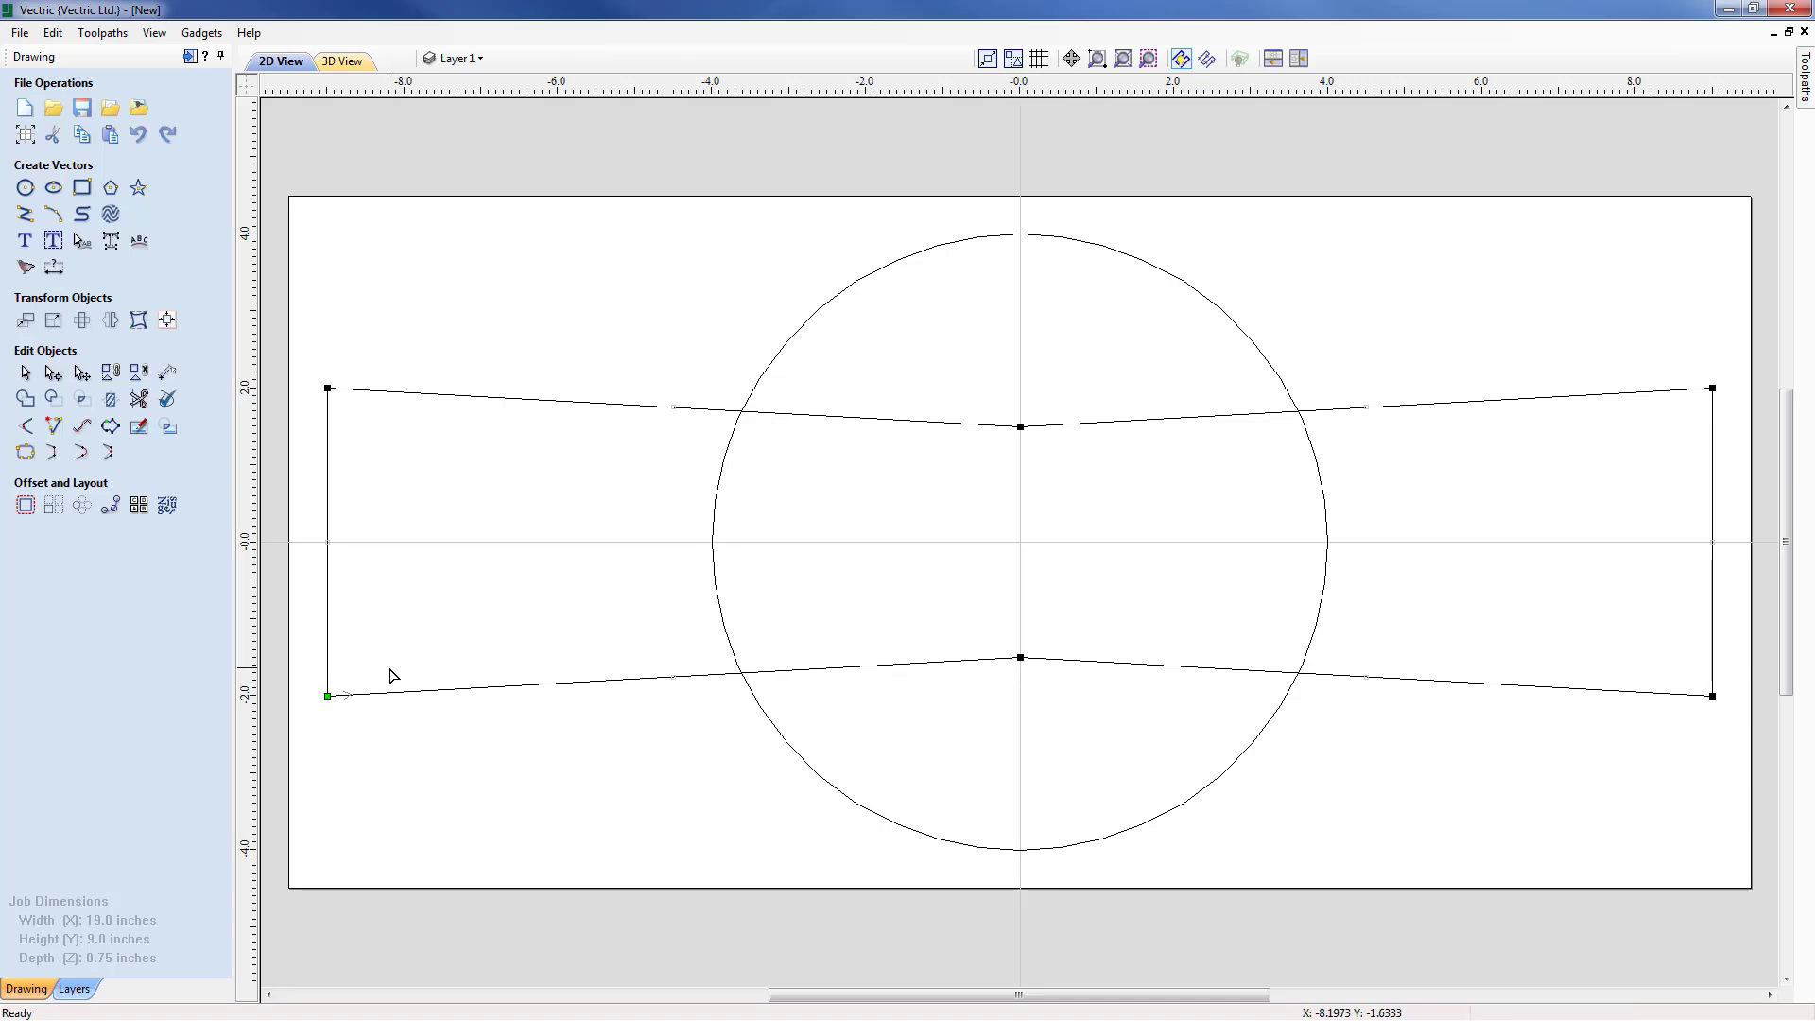
pyautogui.click(501, 762)
# Step: Offset the bow-tie outline inwards by 0.8 inches with sharp corners, keeping the original
pyautogui.click(518, 693)
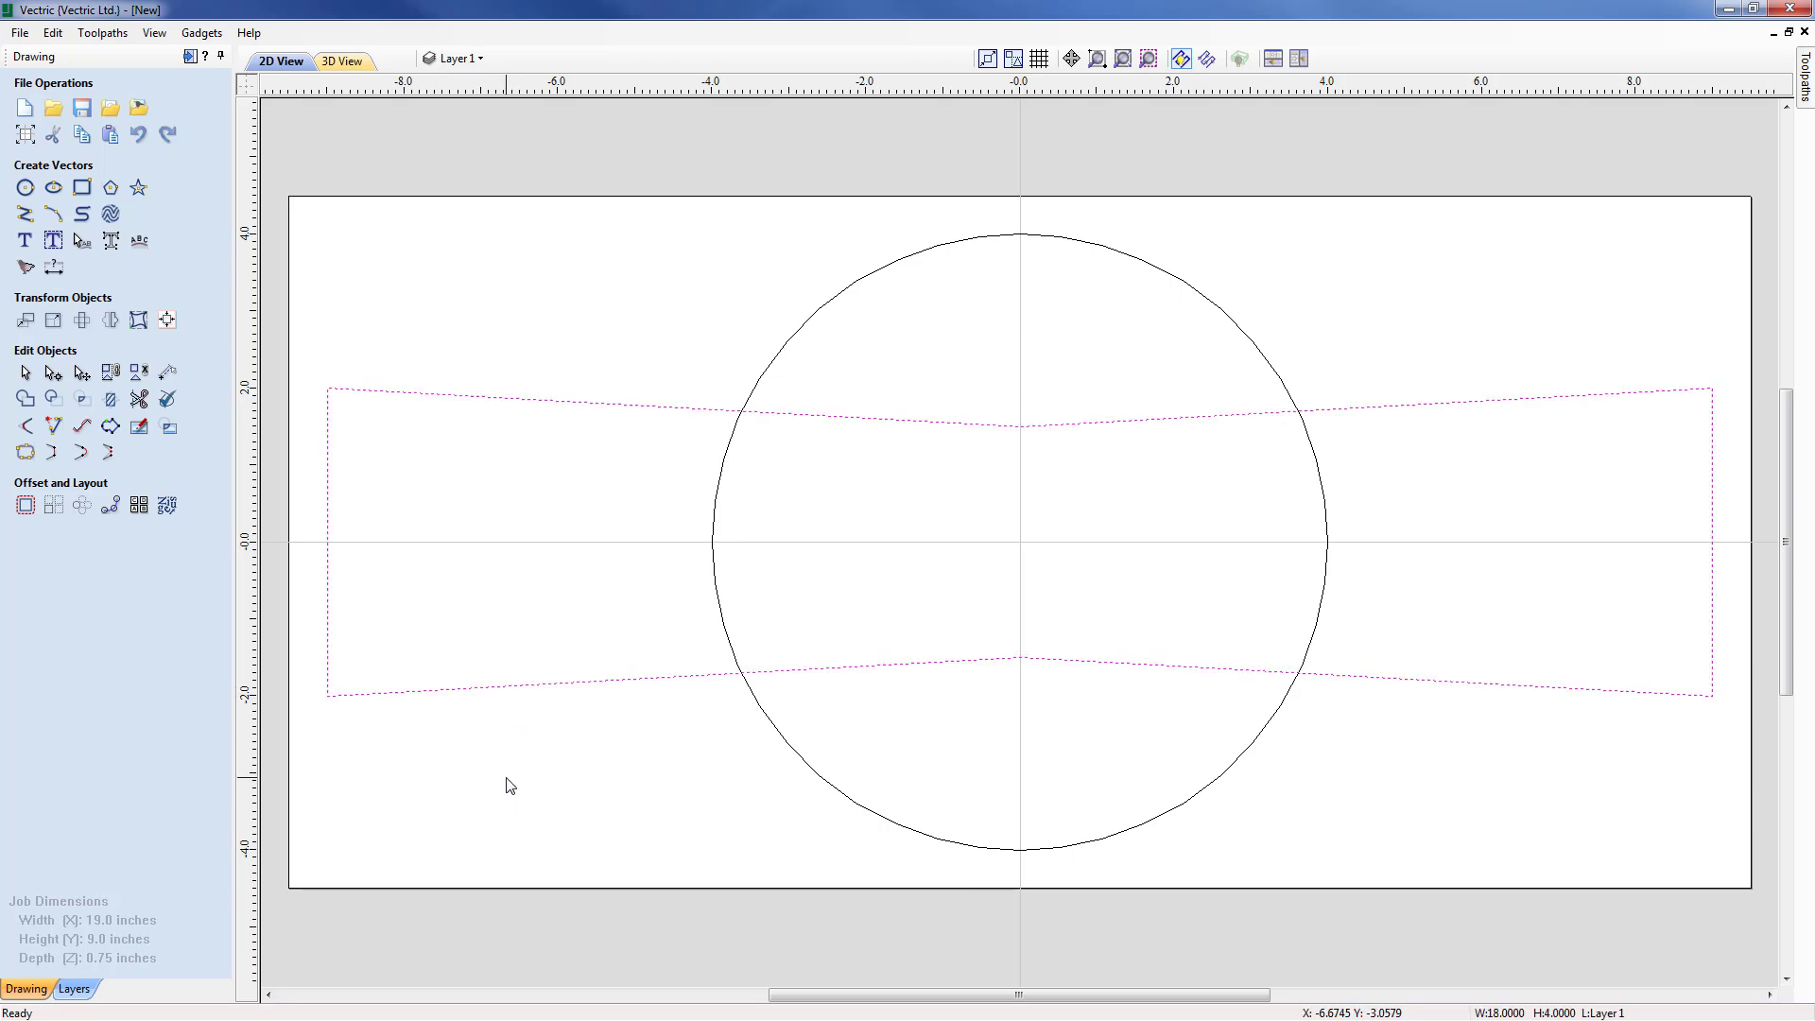
pyautogui.click(25, 506)
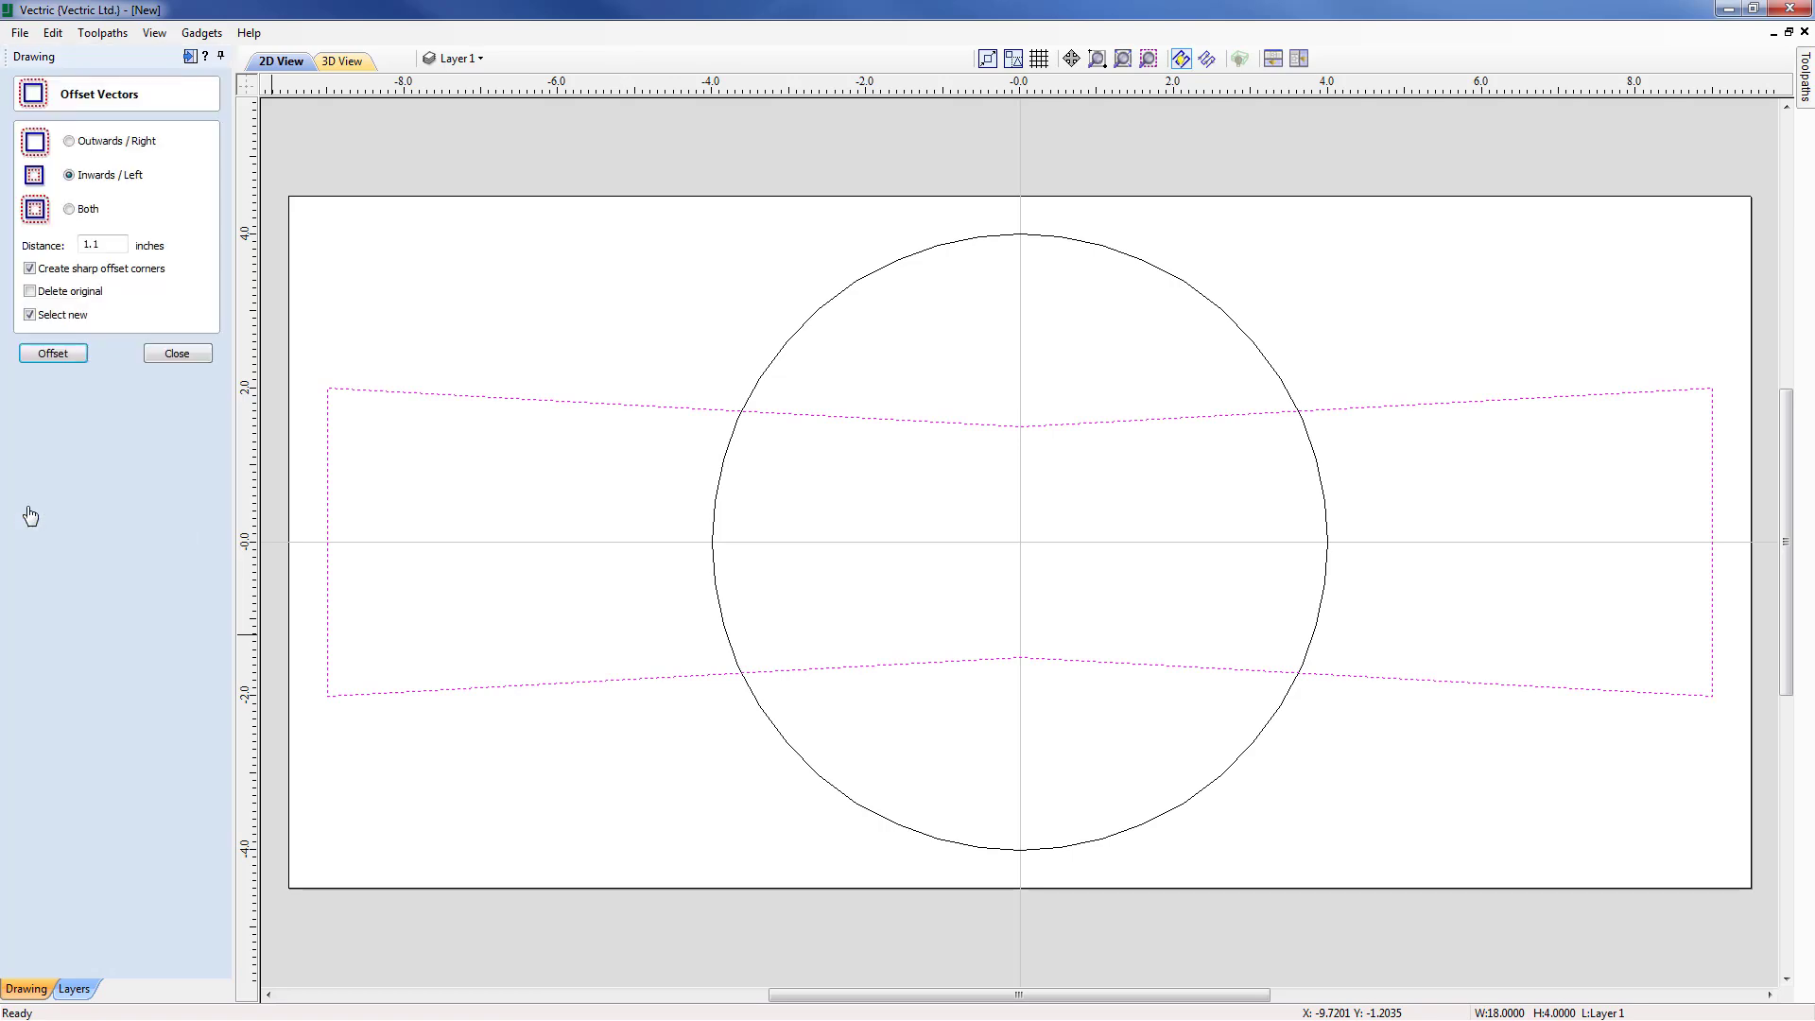
pyautogui.doubleClick(112, 245)
pyautogui.write('.8')
pyautogui.click(51, 352)
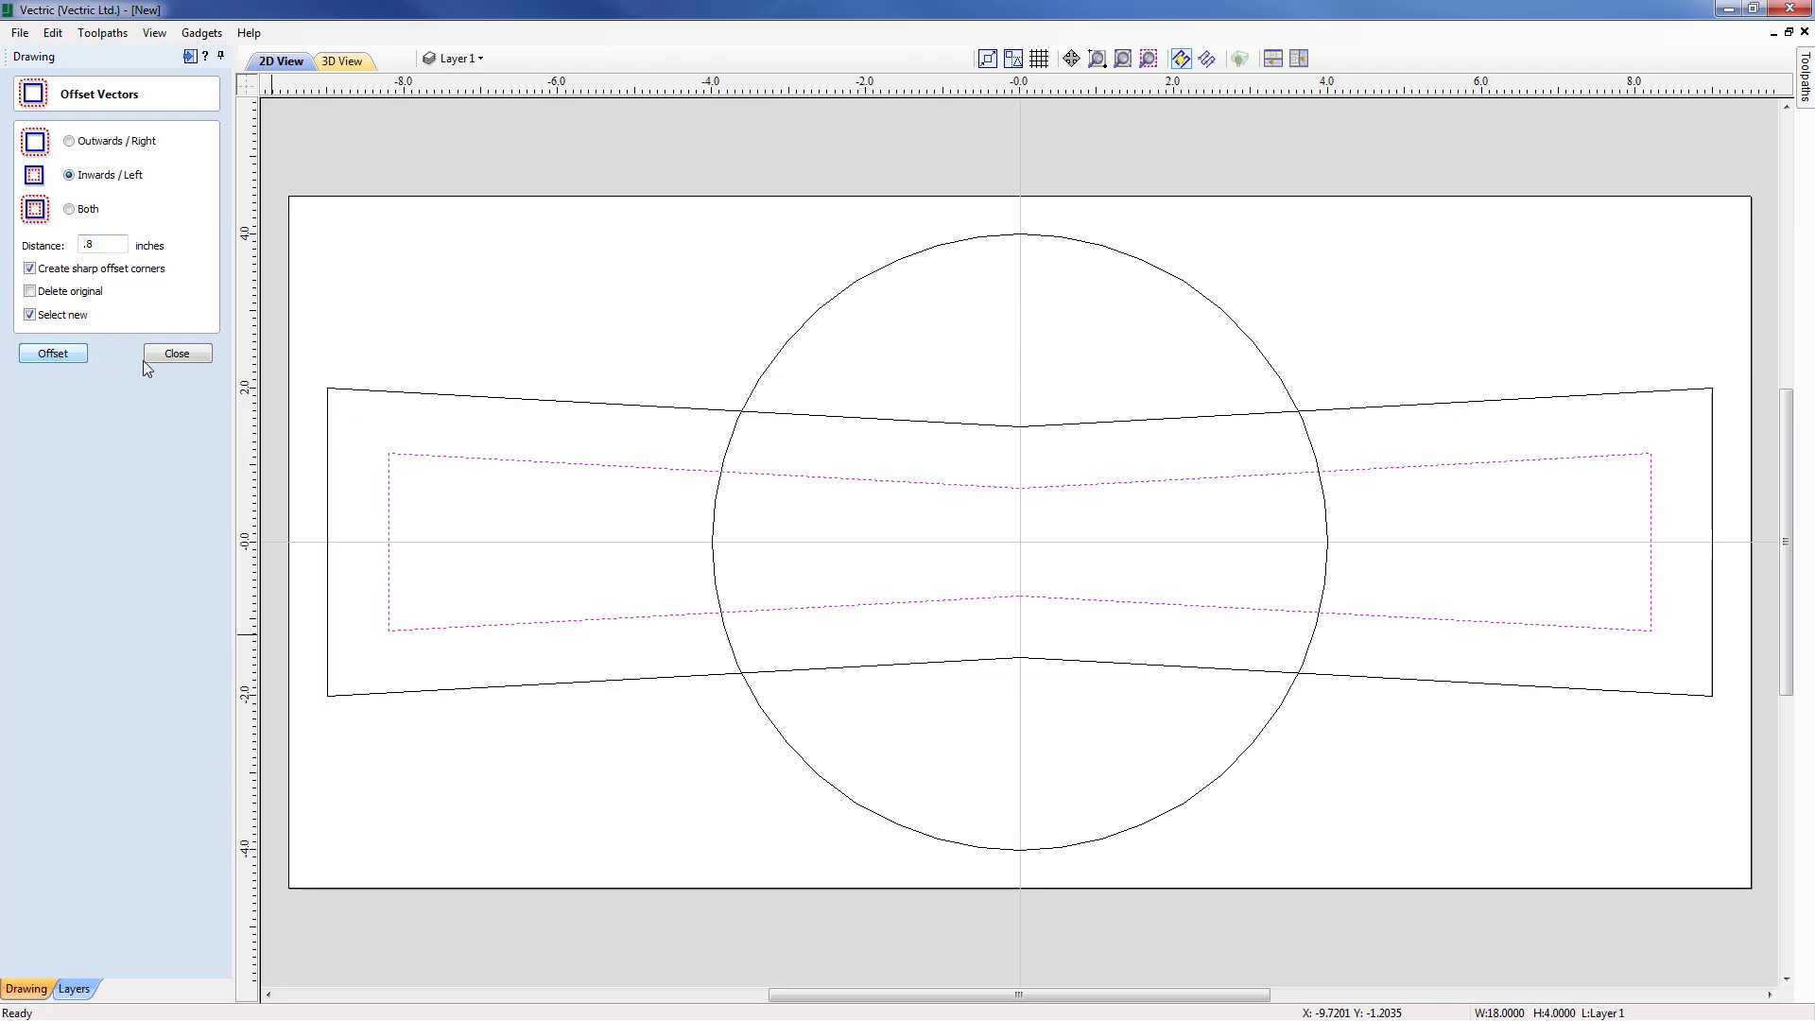
pyautogui.click(187, 354)
pyautogui.click(625, 345)
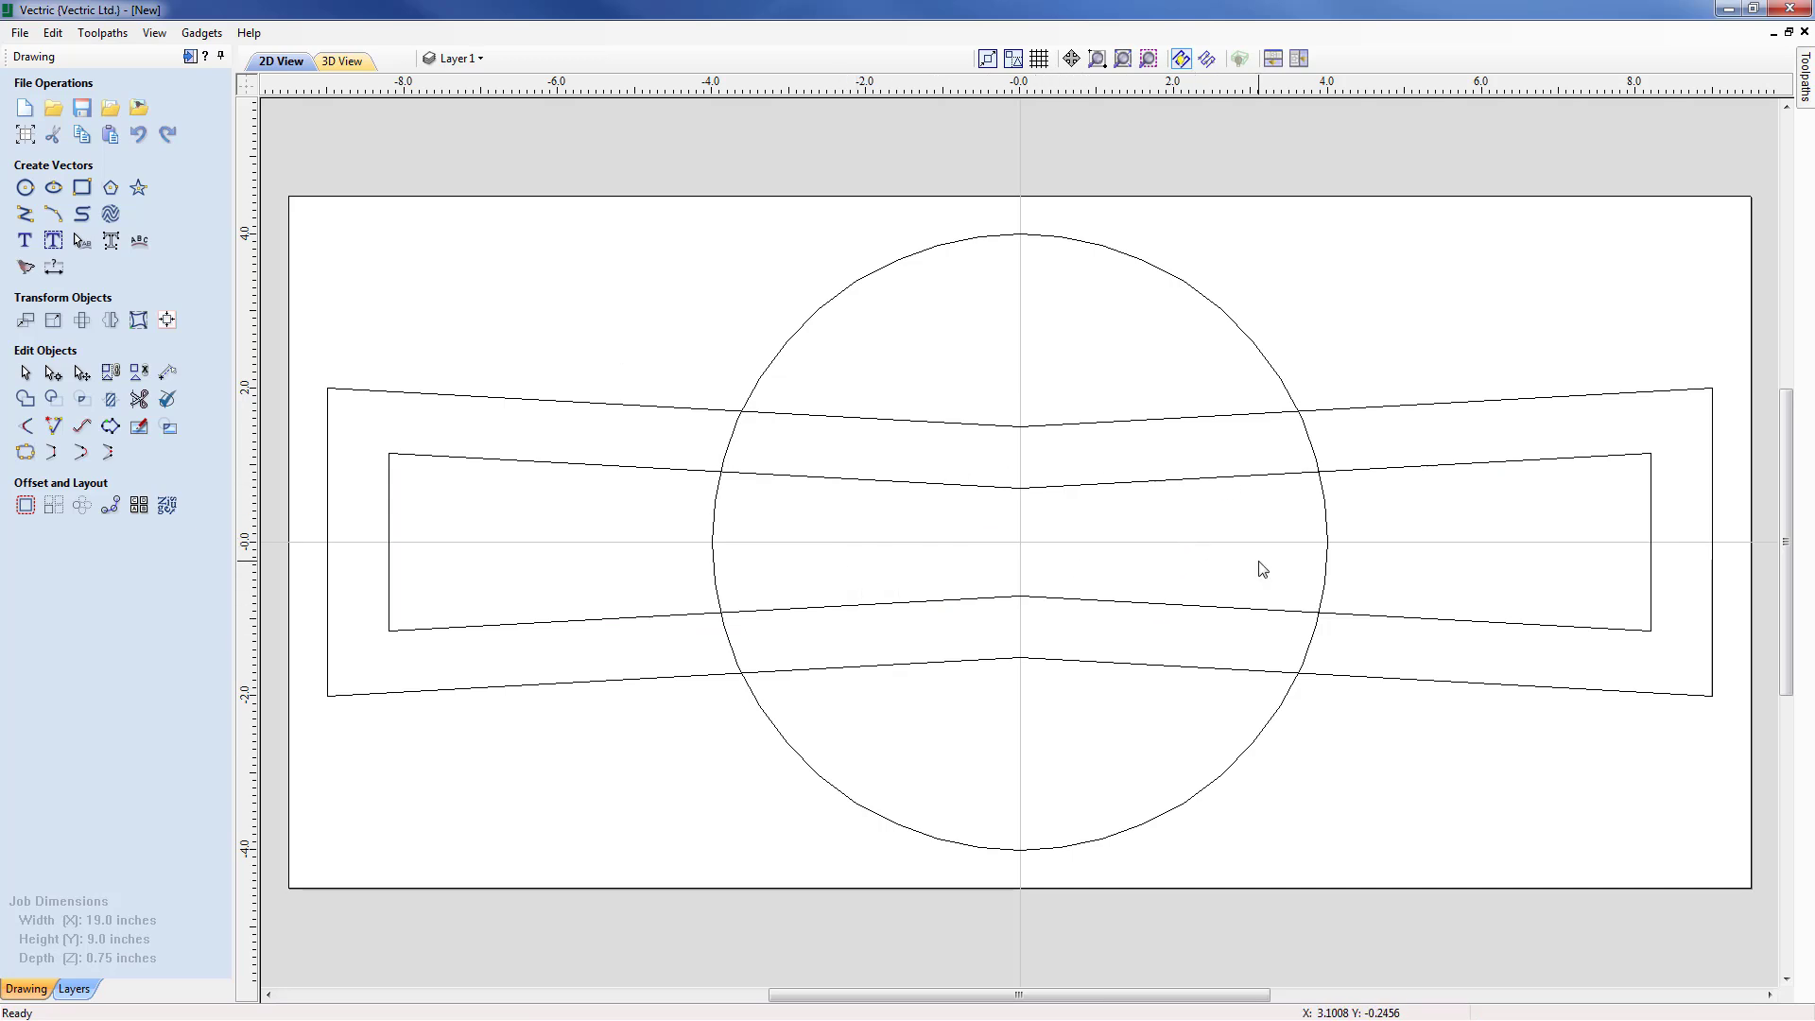
# Step: Draw two vertical lines joining the upper and lower intersections of the circle and outer outline, one on each side
pyautogui.click(25, 216)
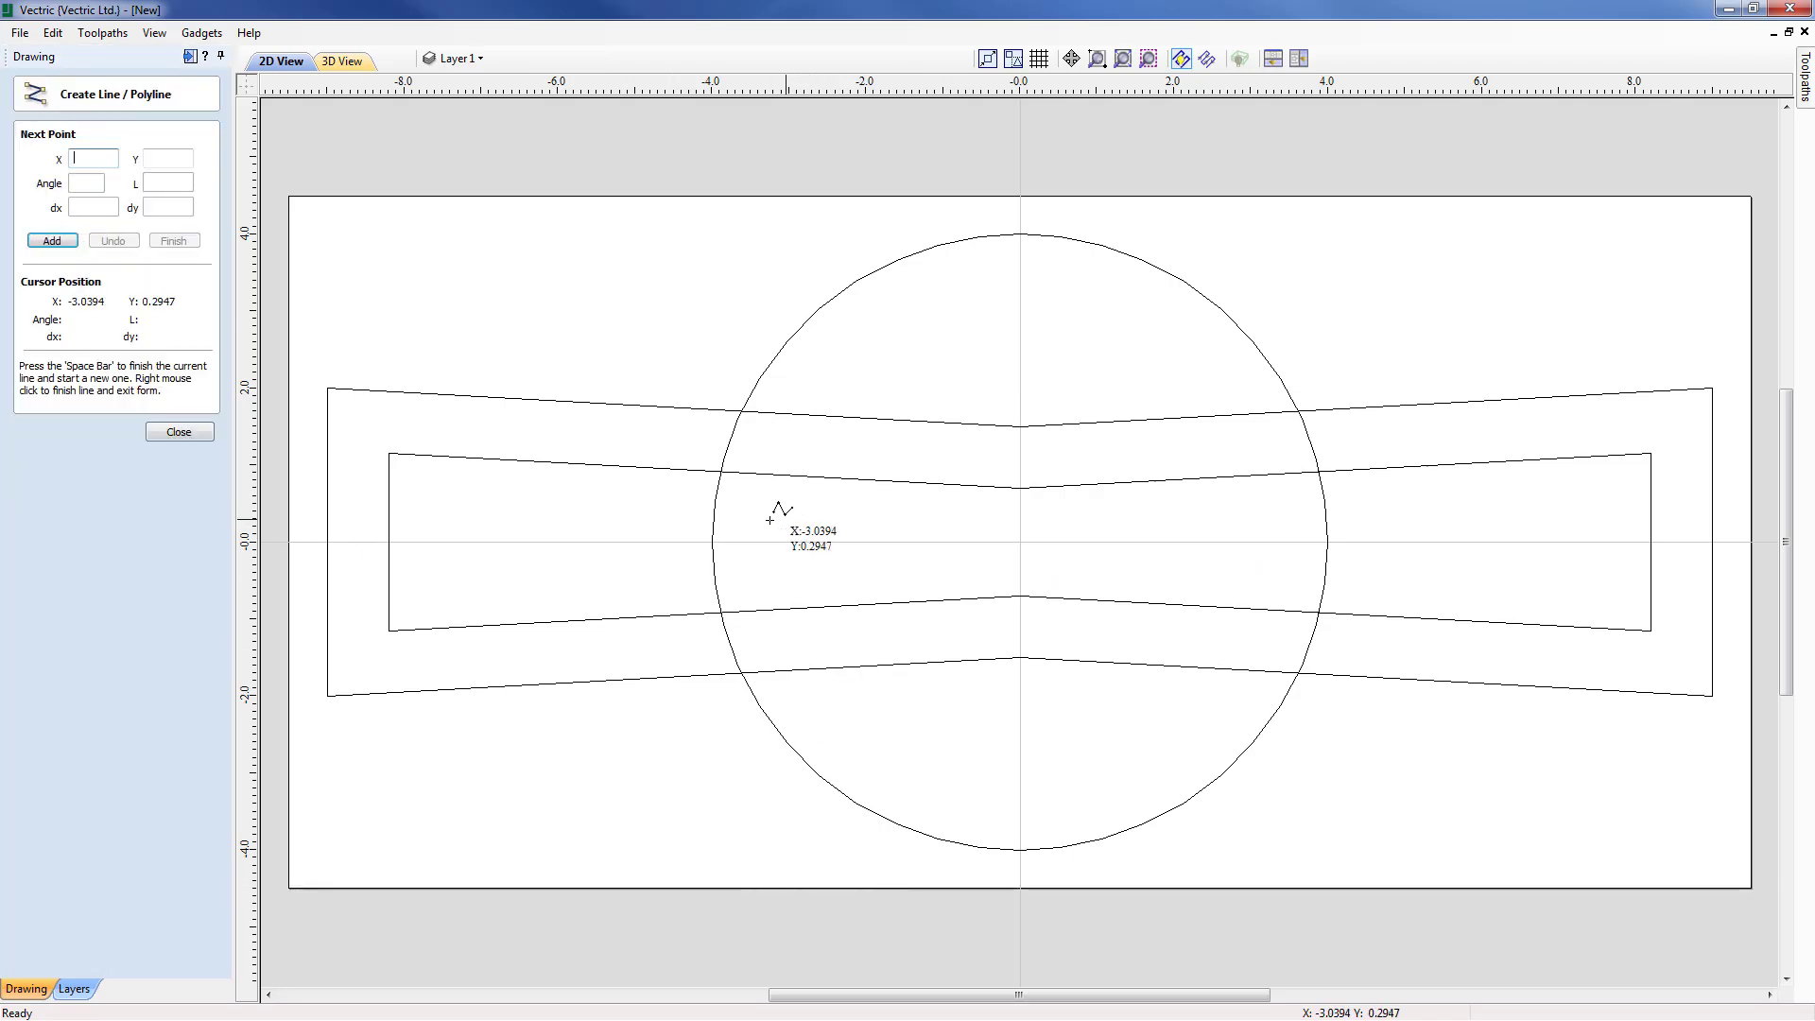
pyautogui.click(743, 413)
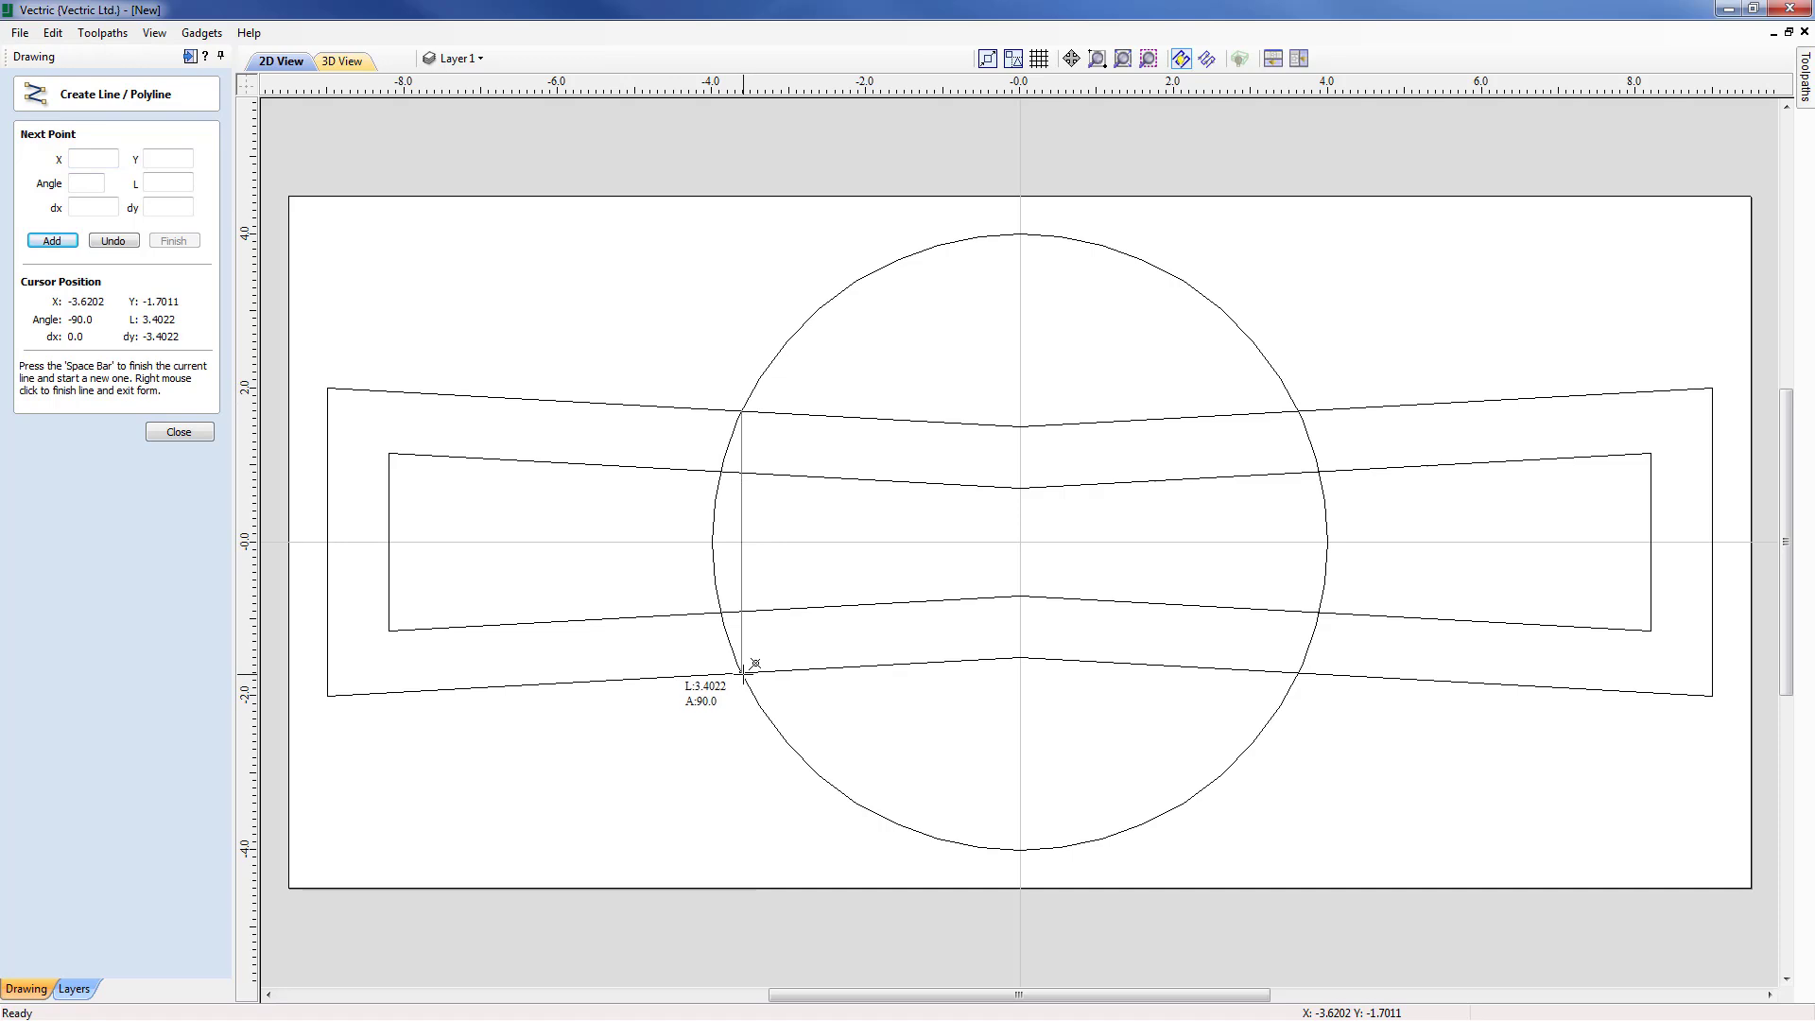
pyautogui.click(742, 673)
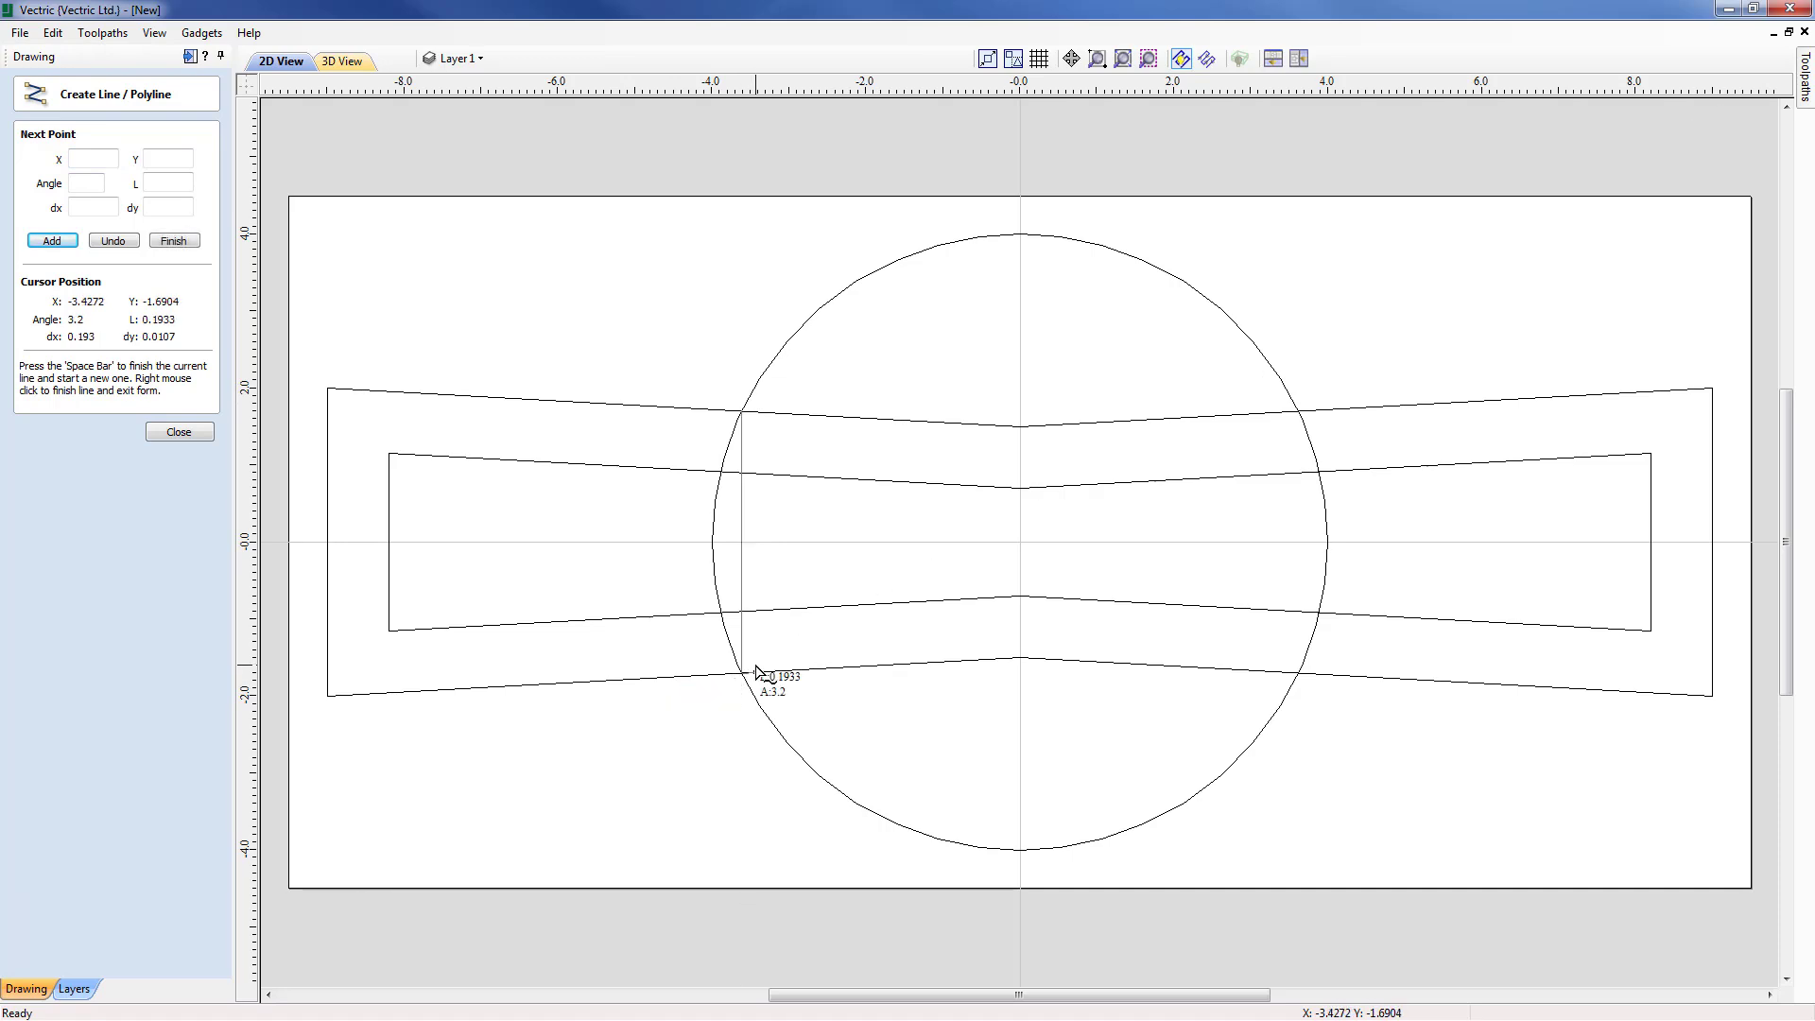
pyautogui.press('space')
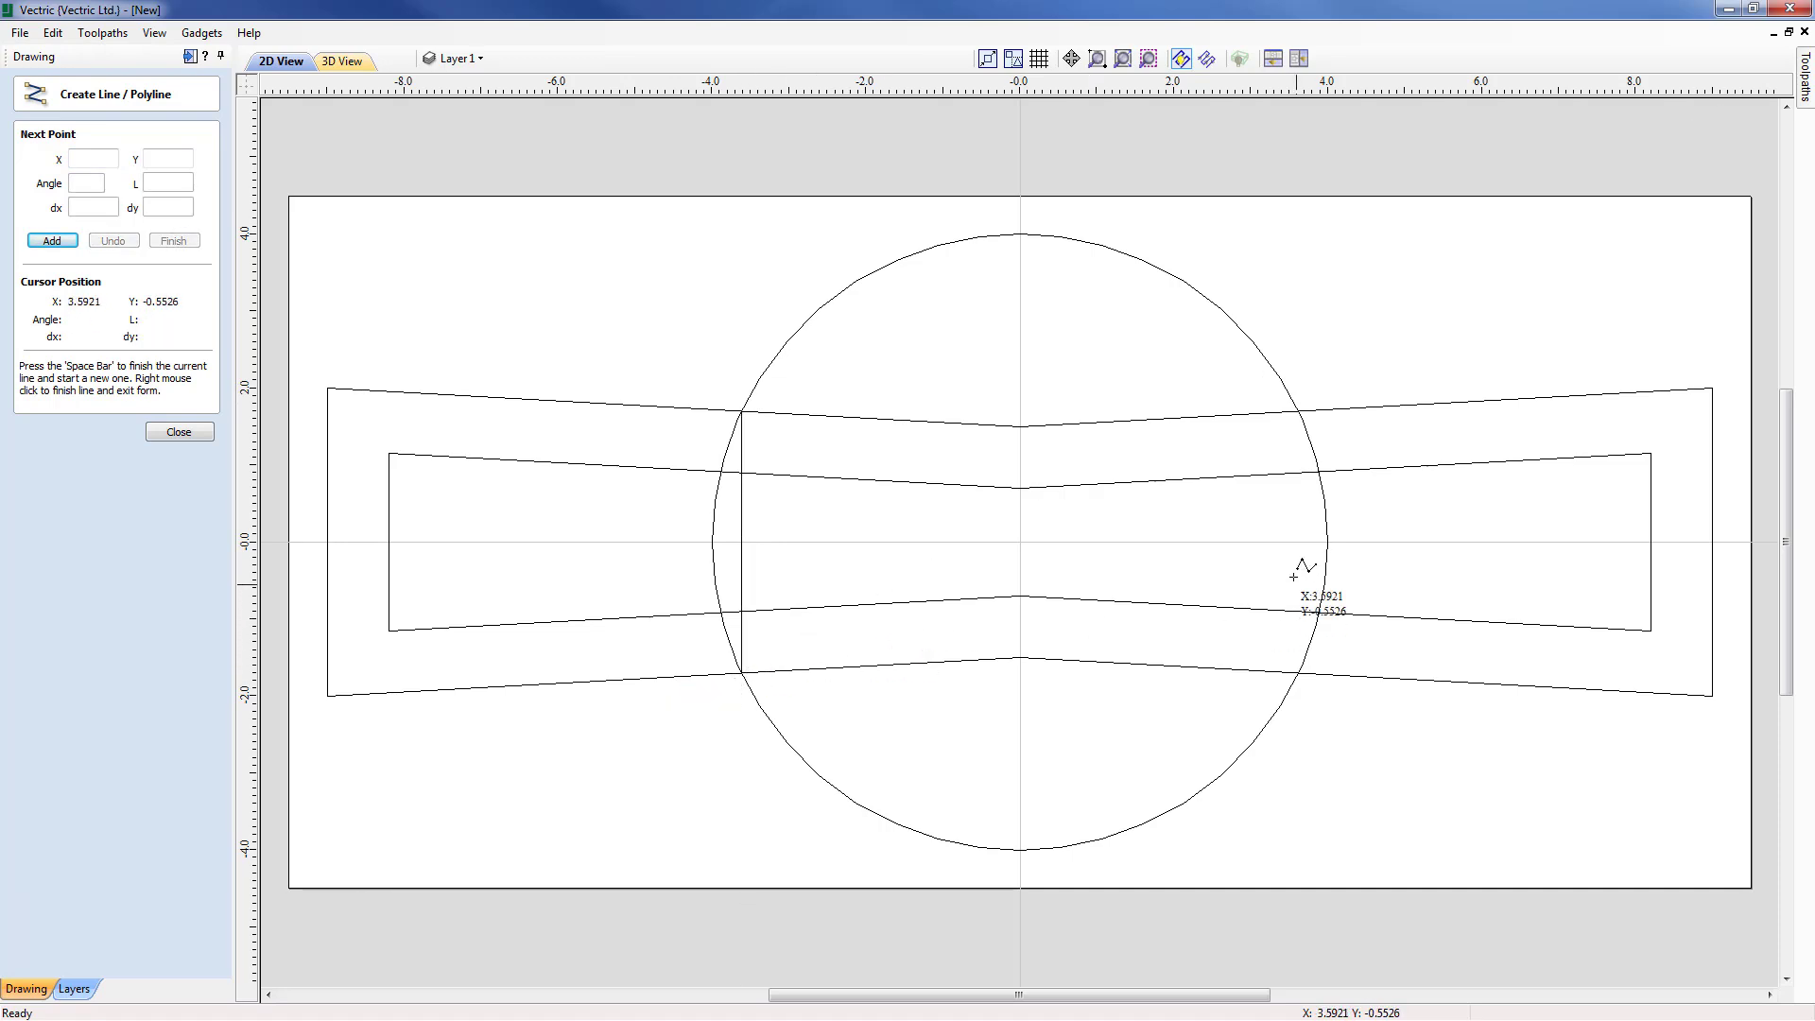
pyautogui.click(1296, 412)
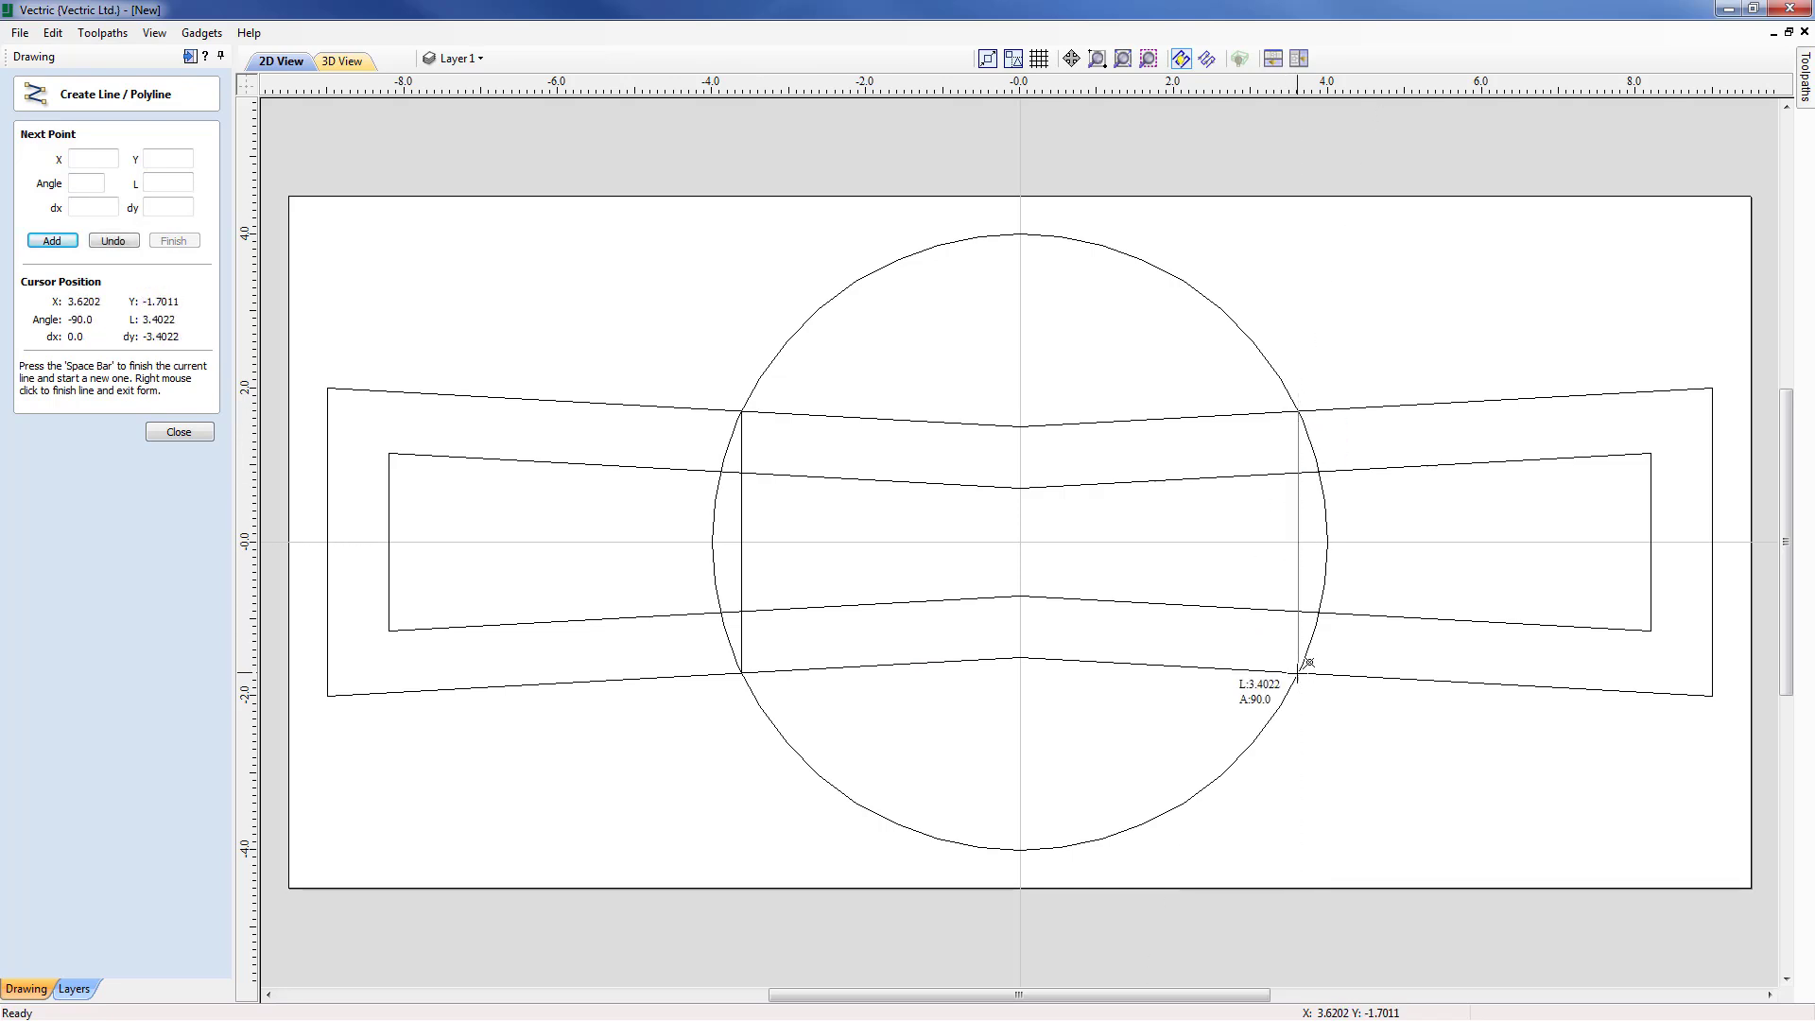
pyautogui.click(1308, 662)
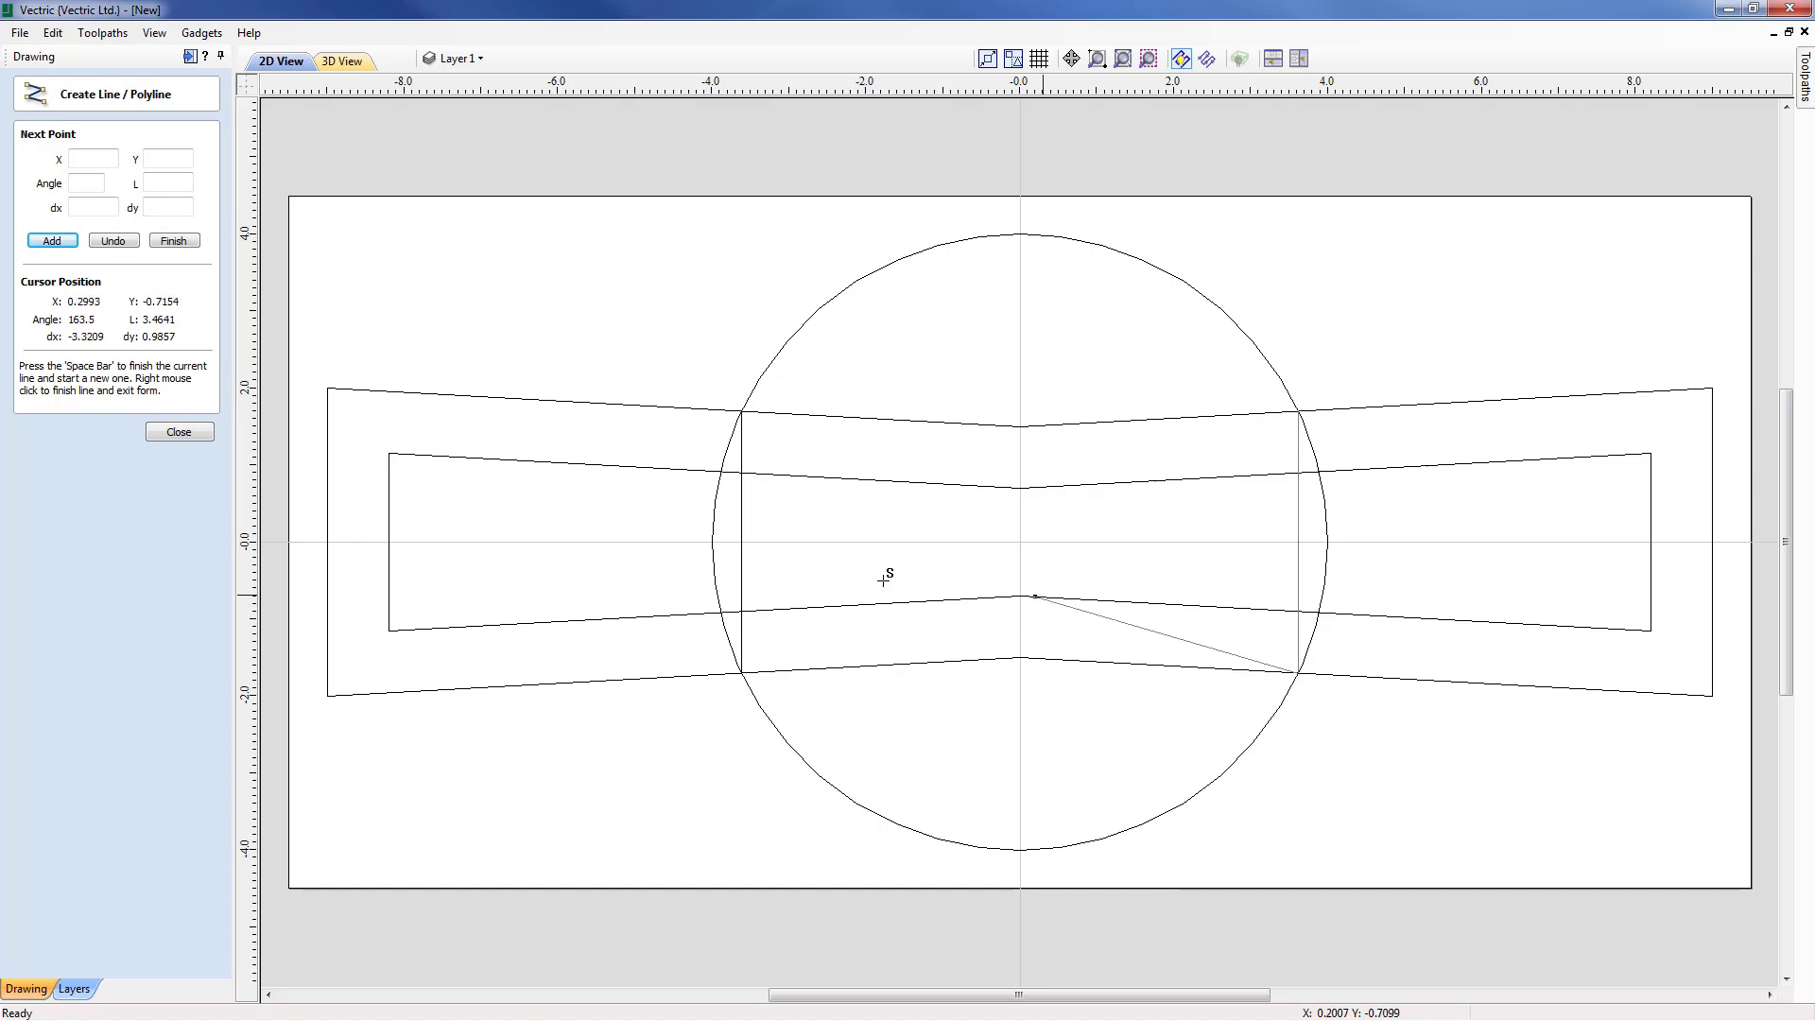
pyautogui.click(180, 433)
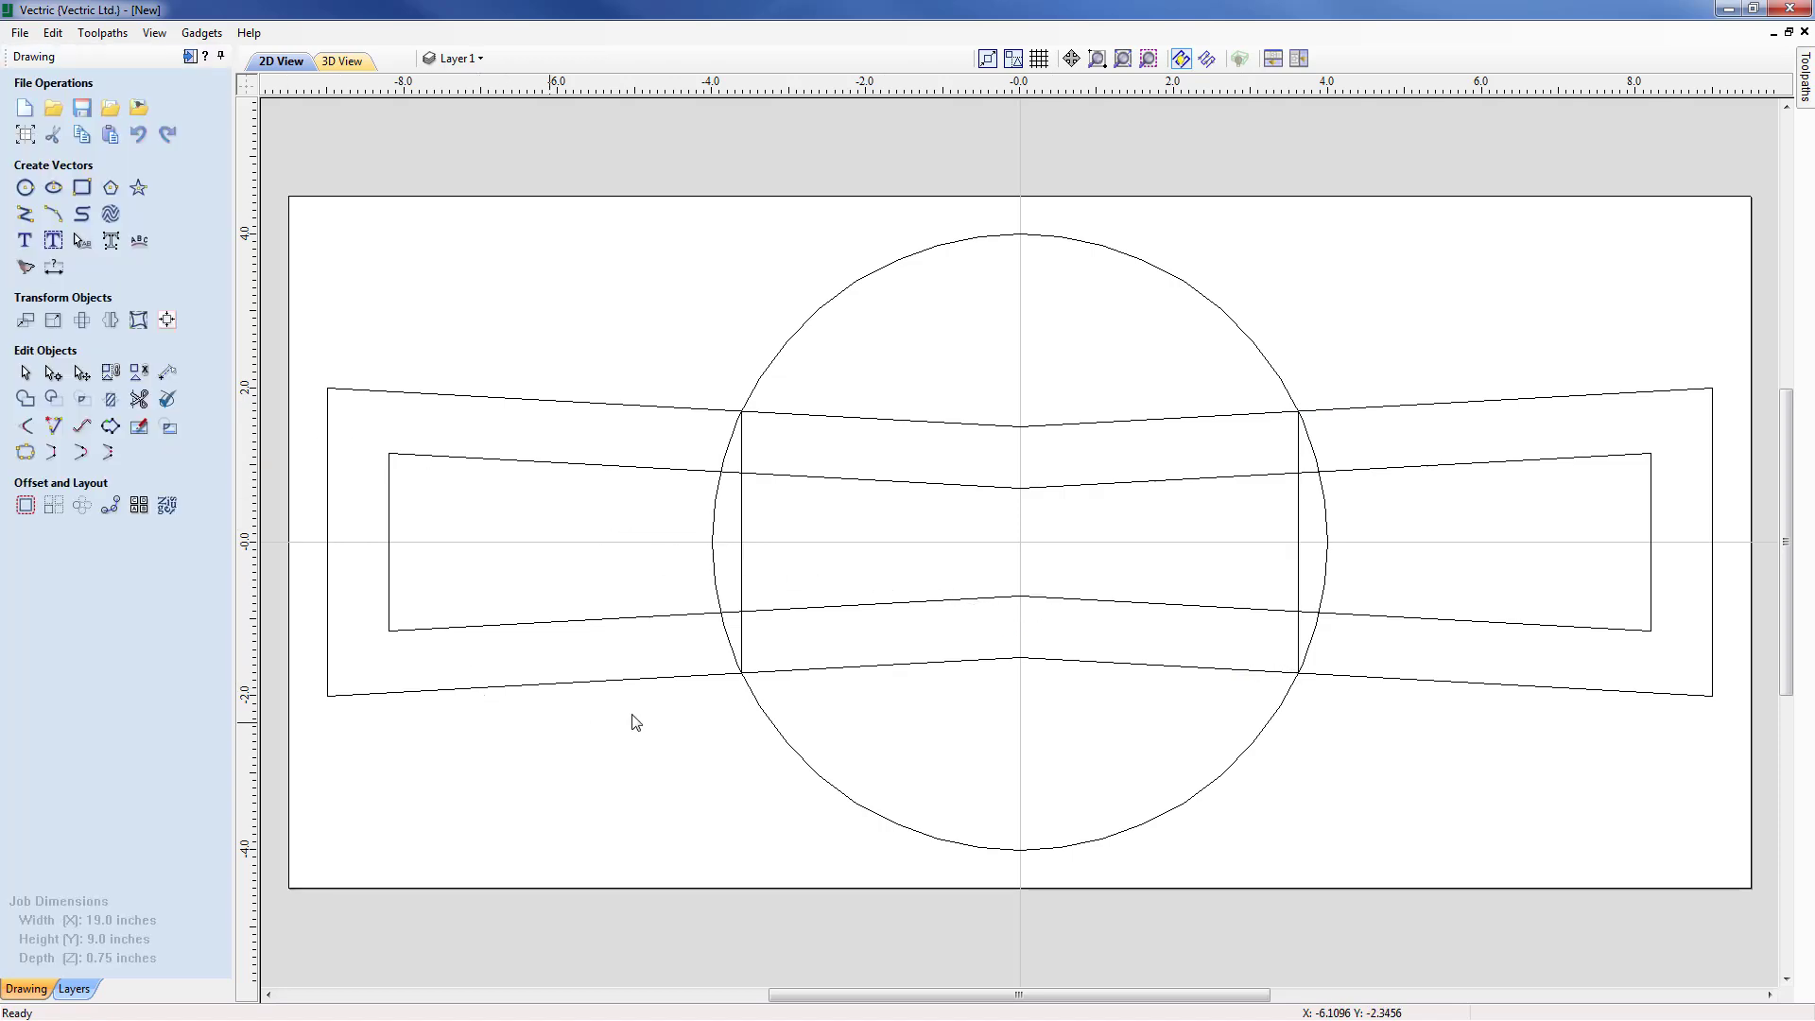
# Step: Trim away the inner outline's upper and lower segments between the two vertical lines
pyautogui.click(141, 400)
pyautogui.click(1019, 599)
pyautogui.click(1004, 489)
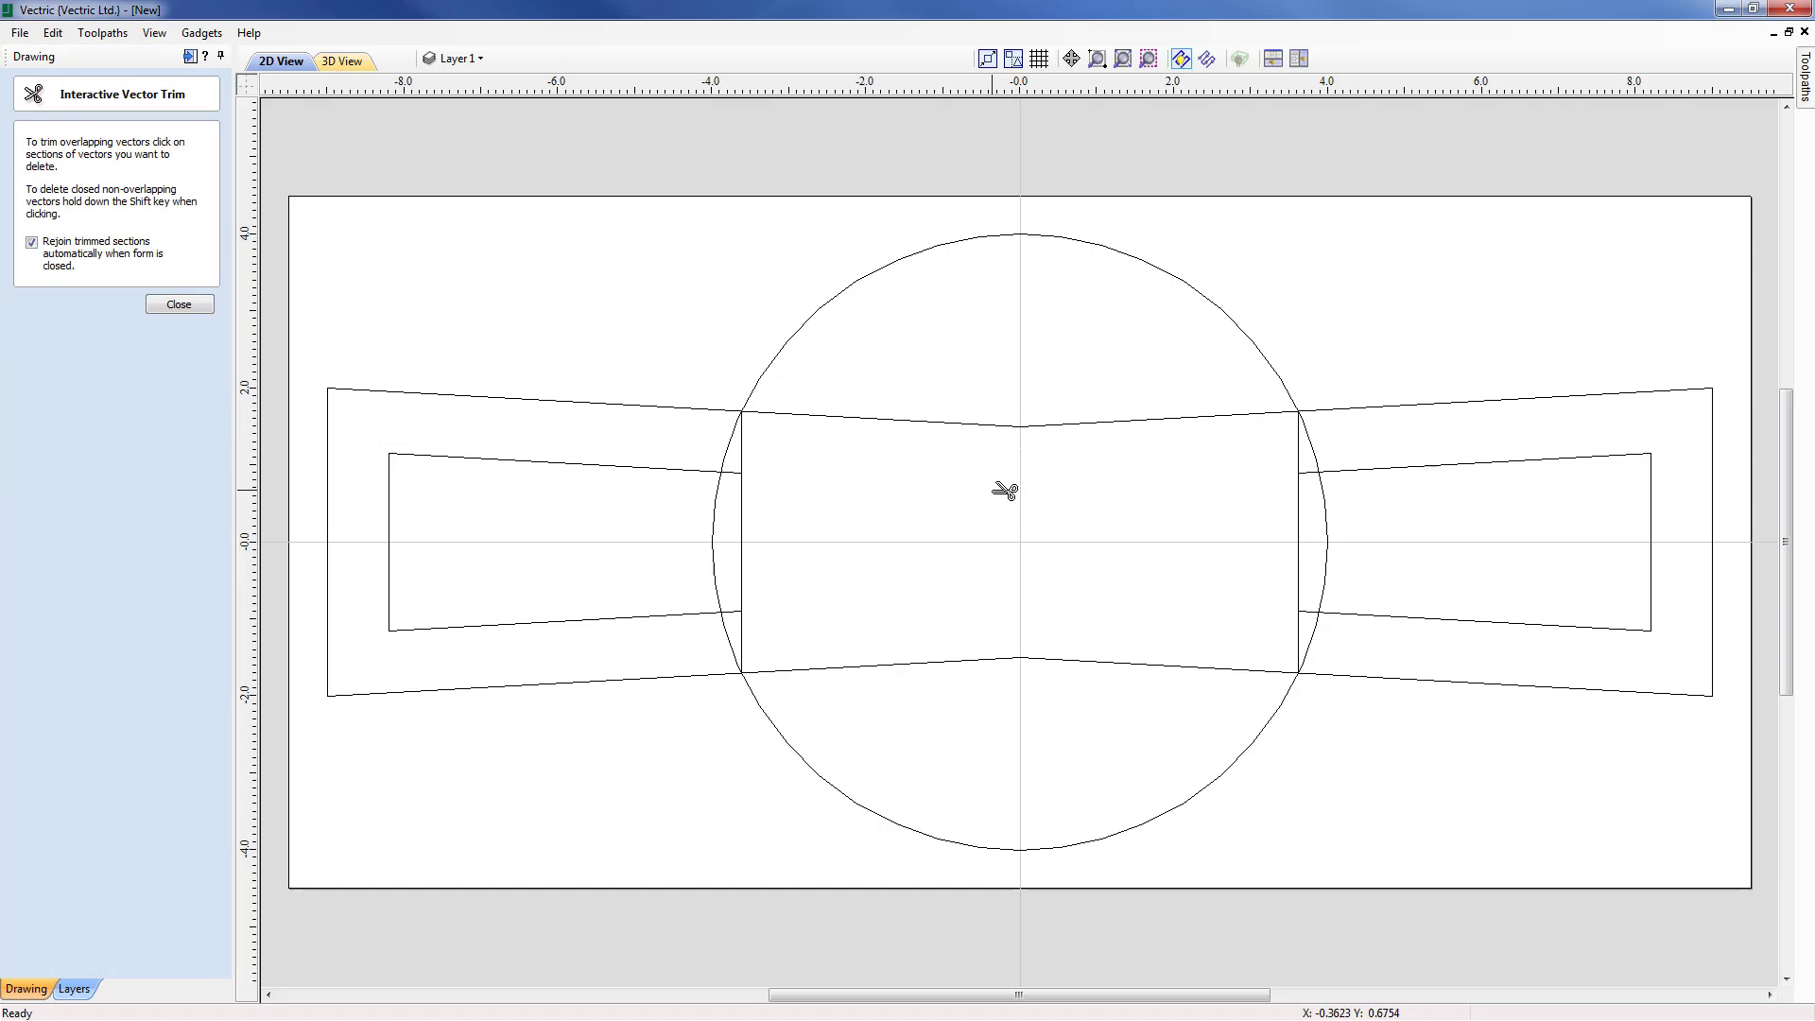
pyautogui.click(180, 304)
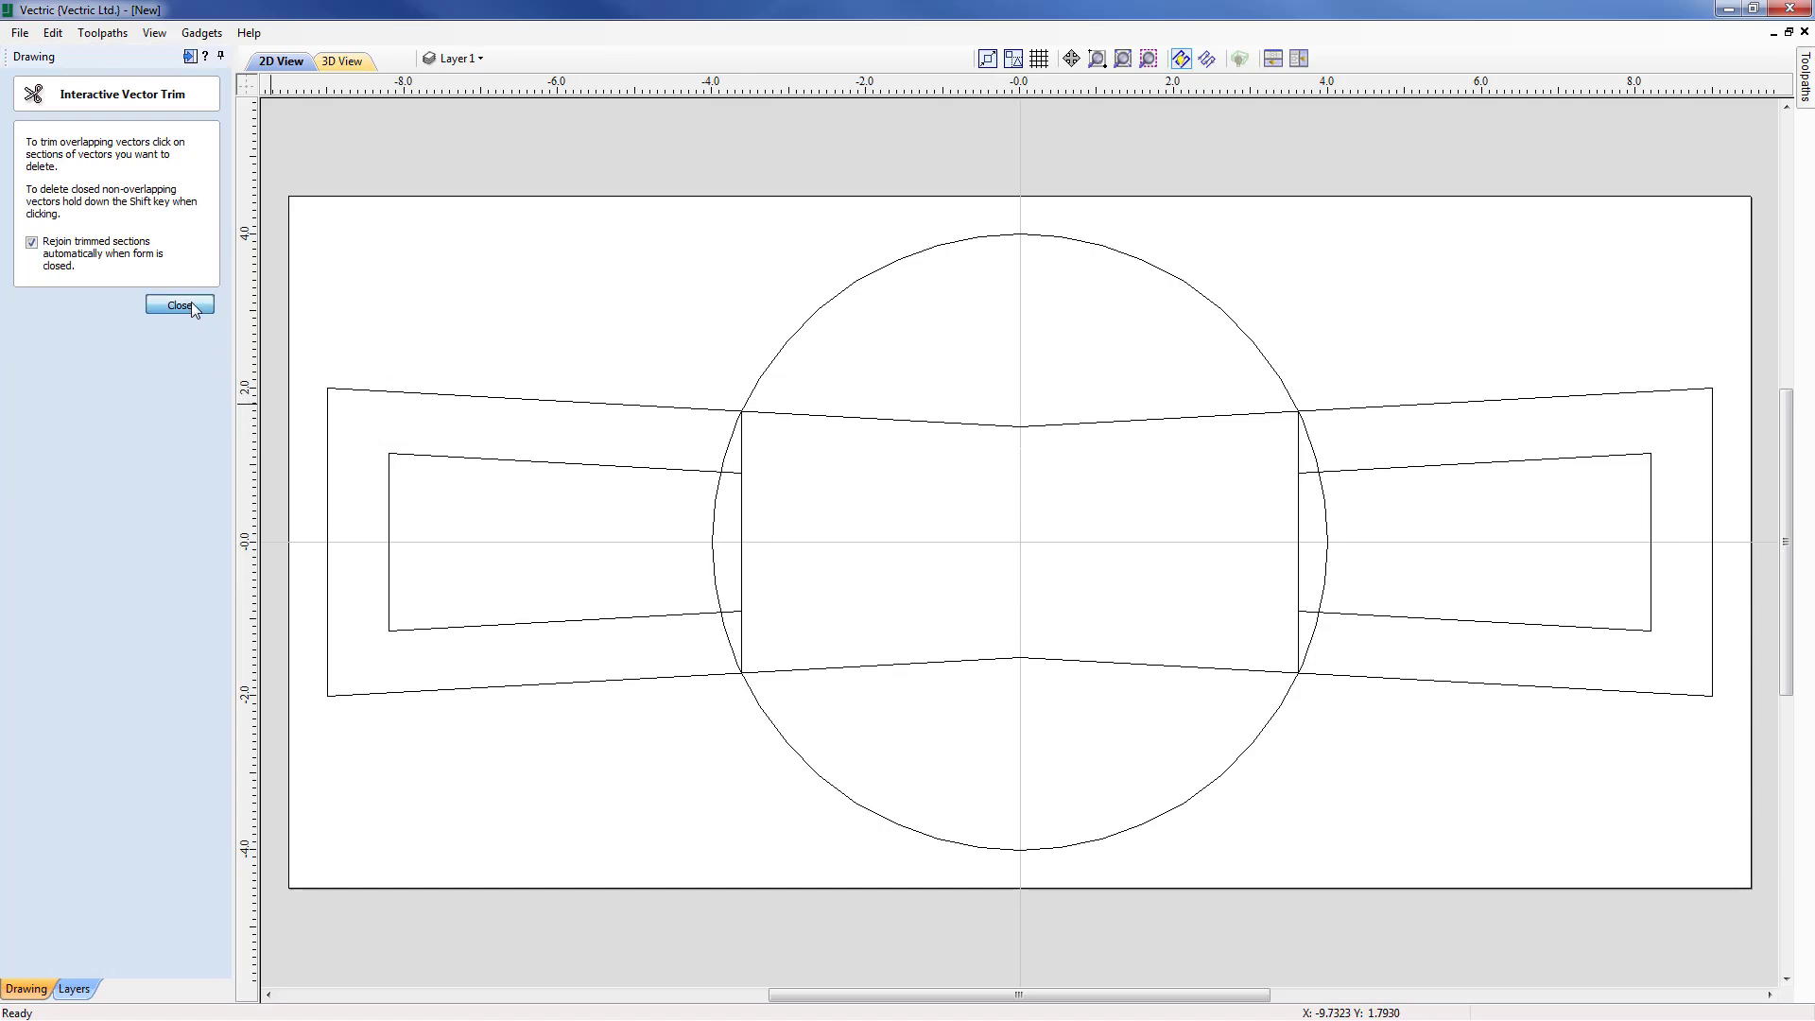
# Step: Offset the 8-inch circle inwards by 1.1 inches, keeping the original
pyautogui.click(836, 302)
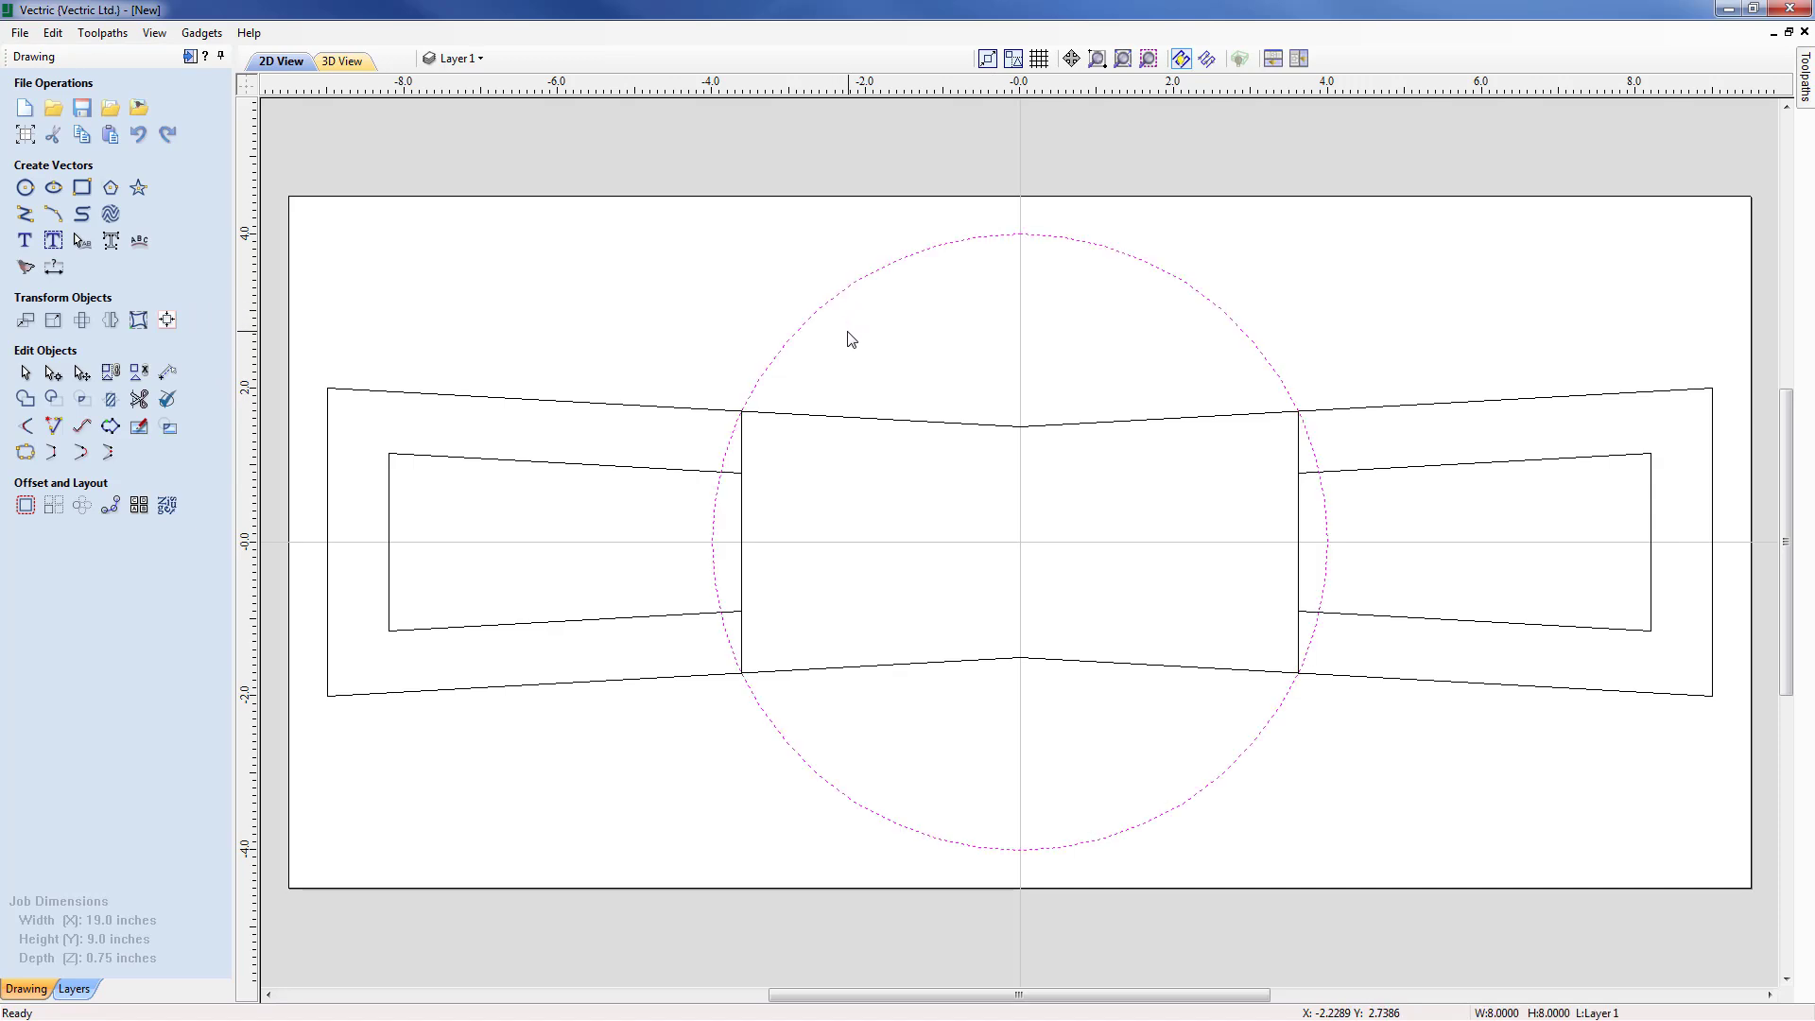
pyautogui.click(26, 505)
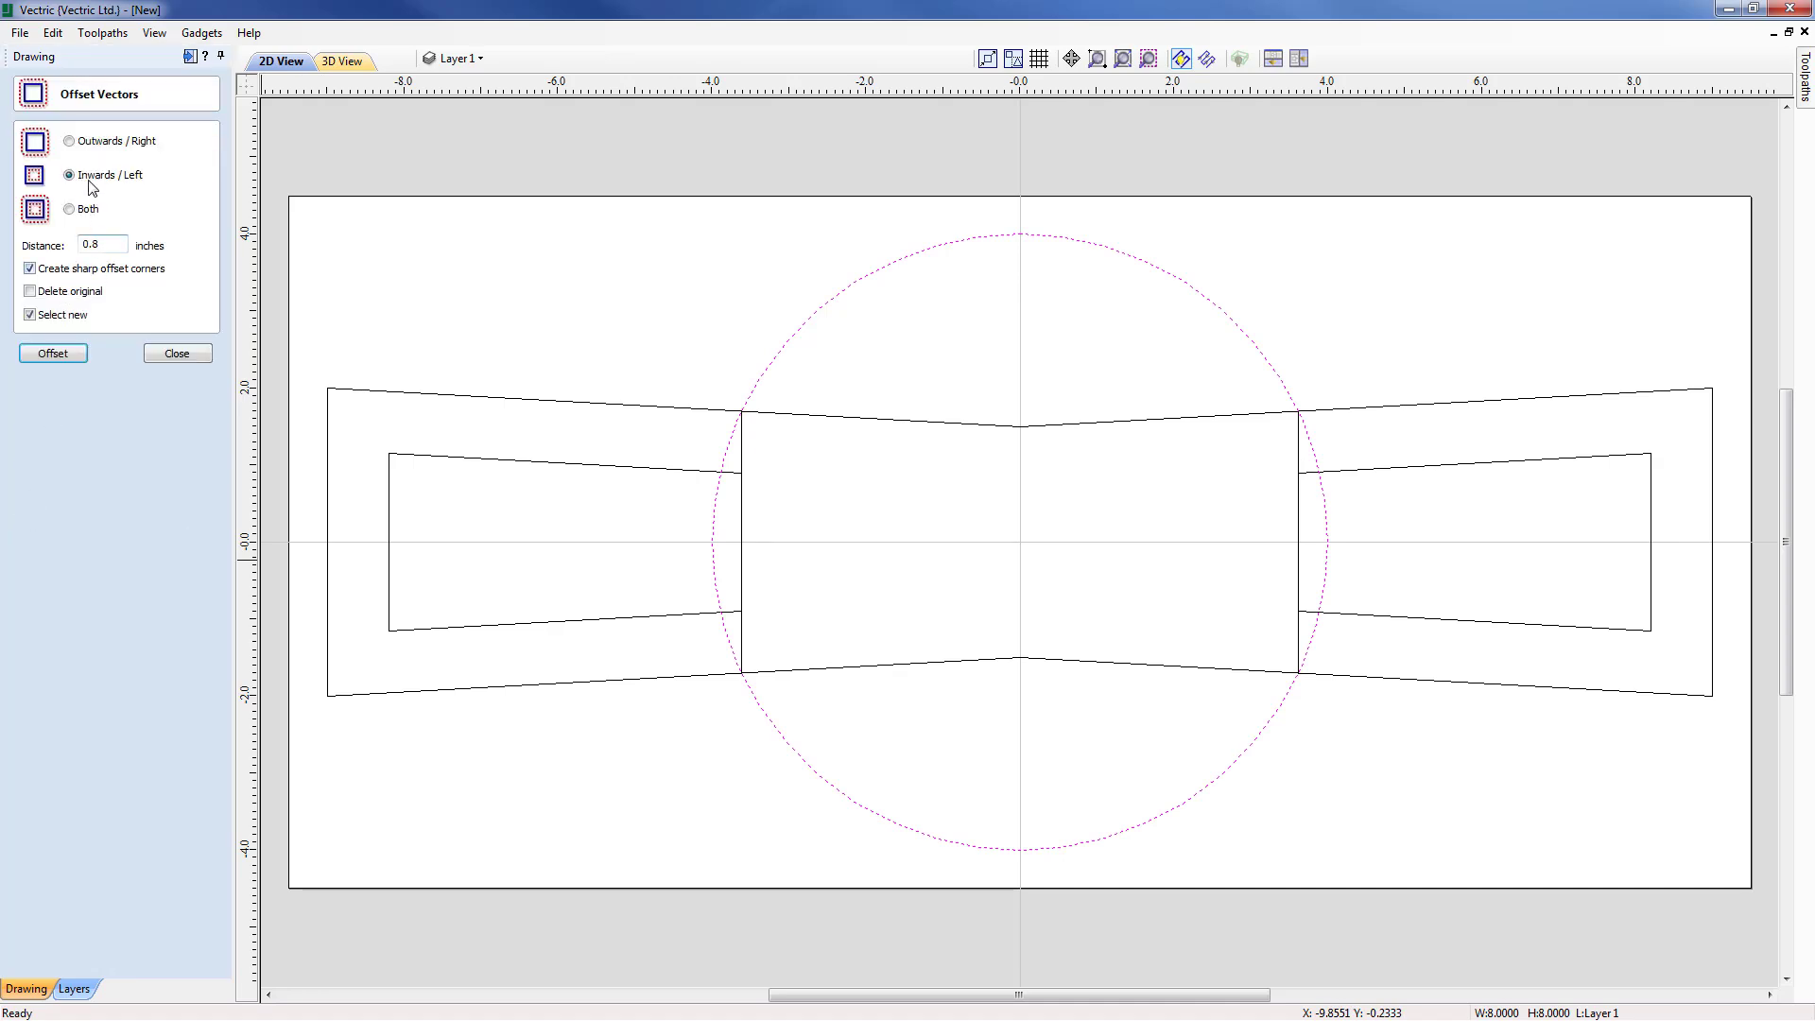
pyautogui.moveTo(106, 245); pyautogui.dragTo(35, 251)
pyautogui.click(43, 357)
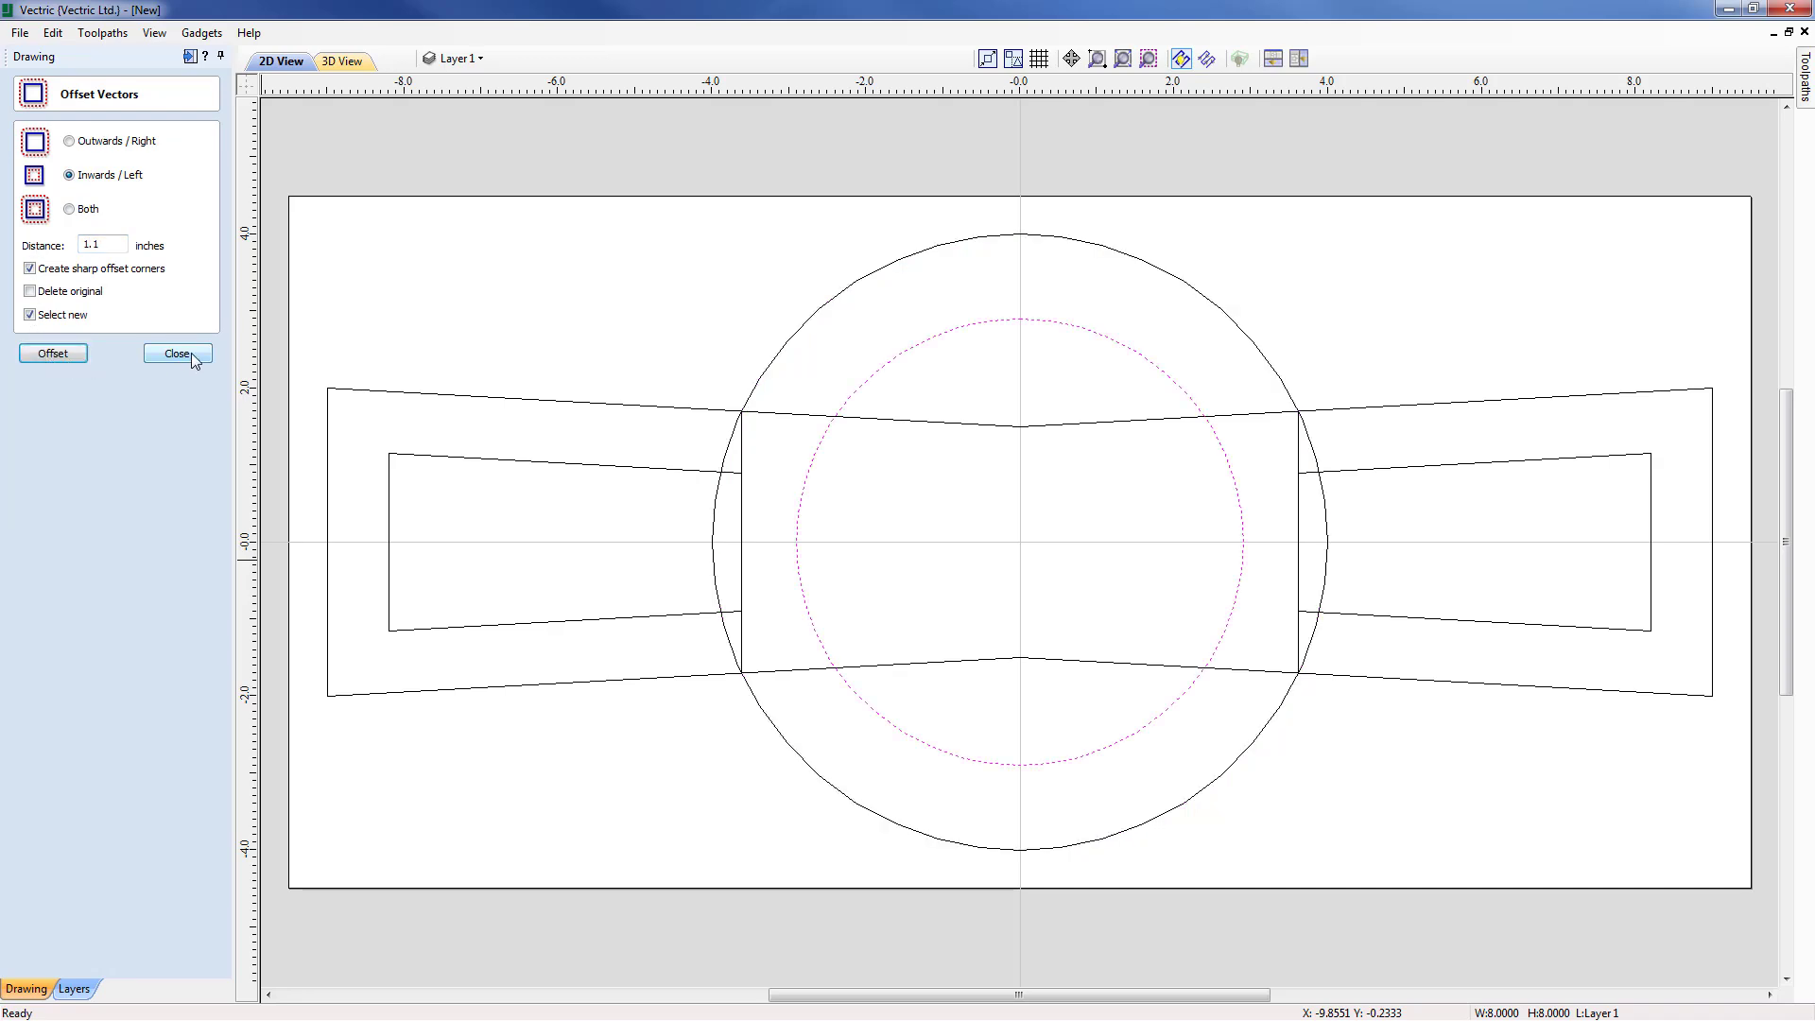
pyautogui.click(178, 354)
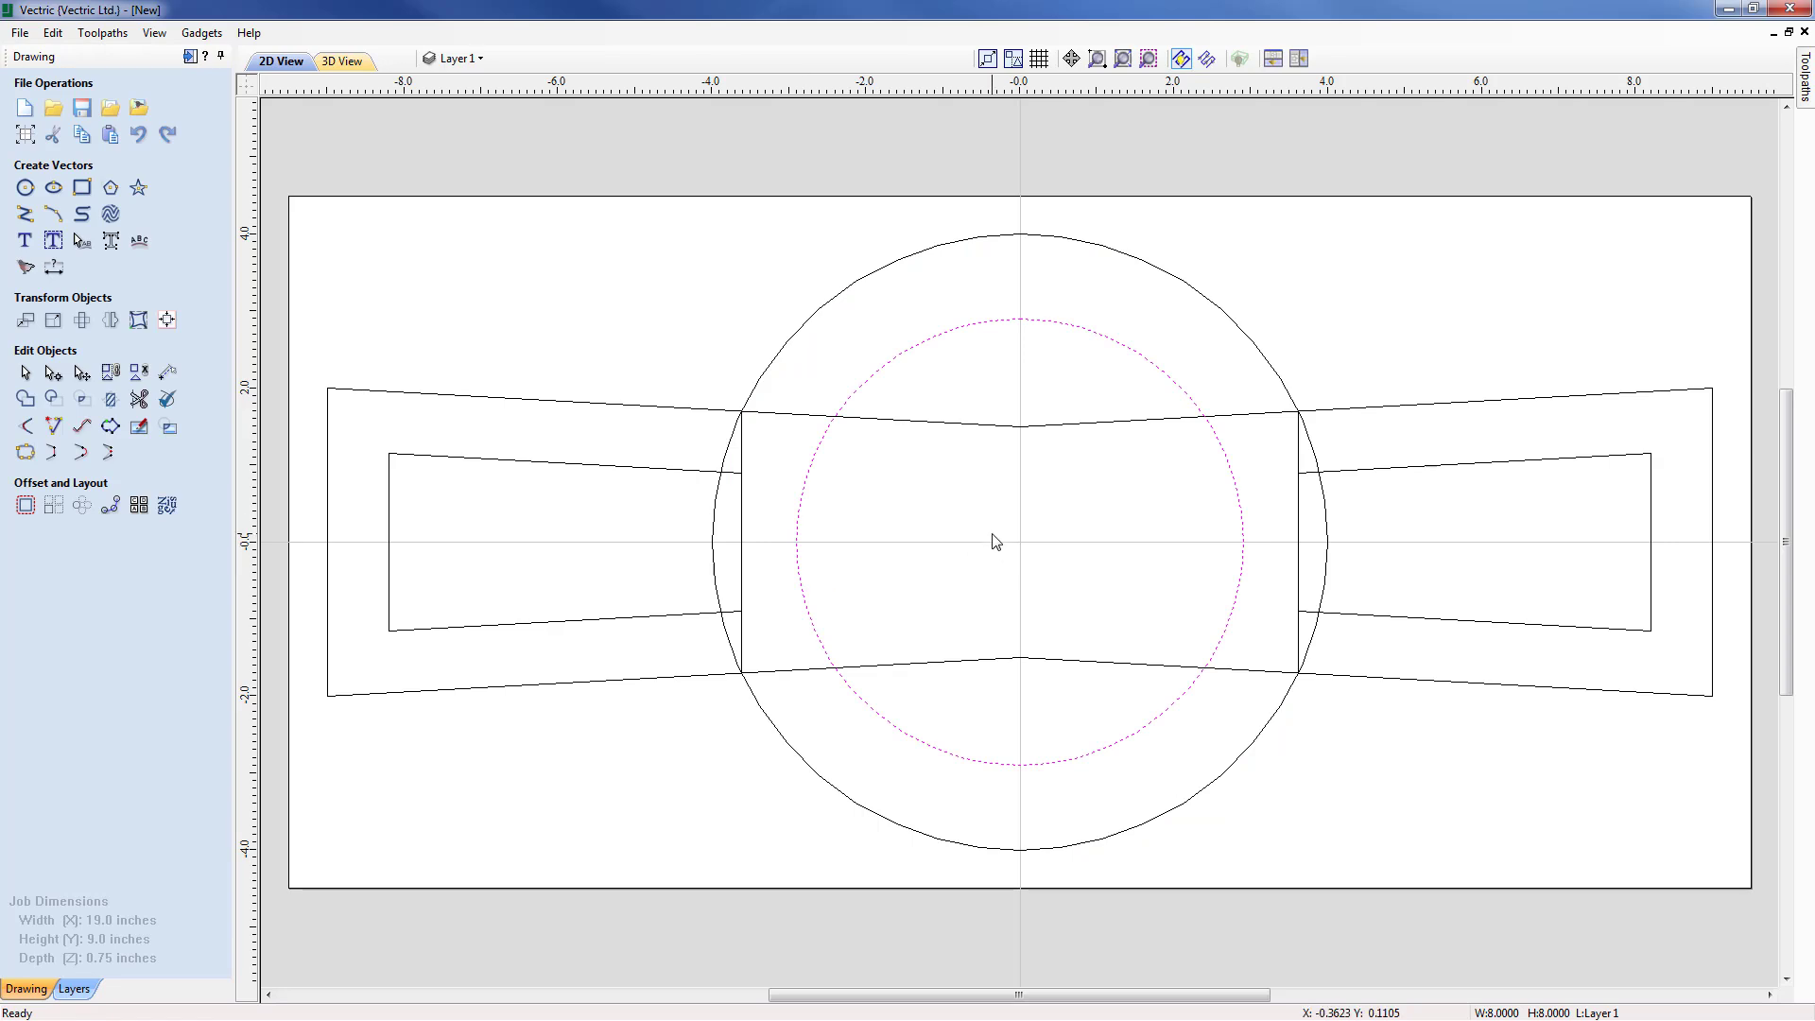
# Step: Trim away the two side sections of the inner circle that lie between the upper and lower bow-tie edges
pyautogui.click(815, 550)
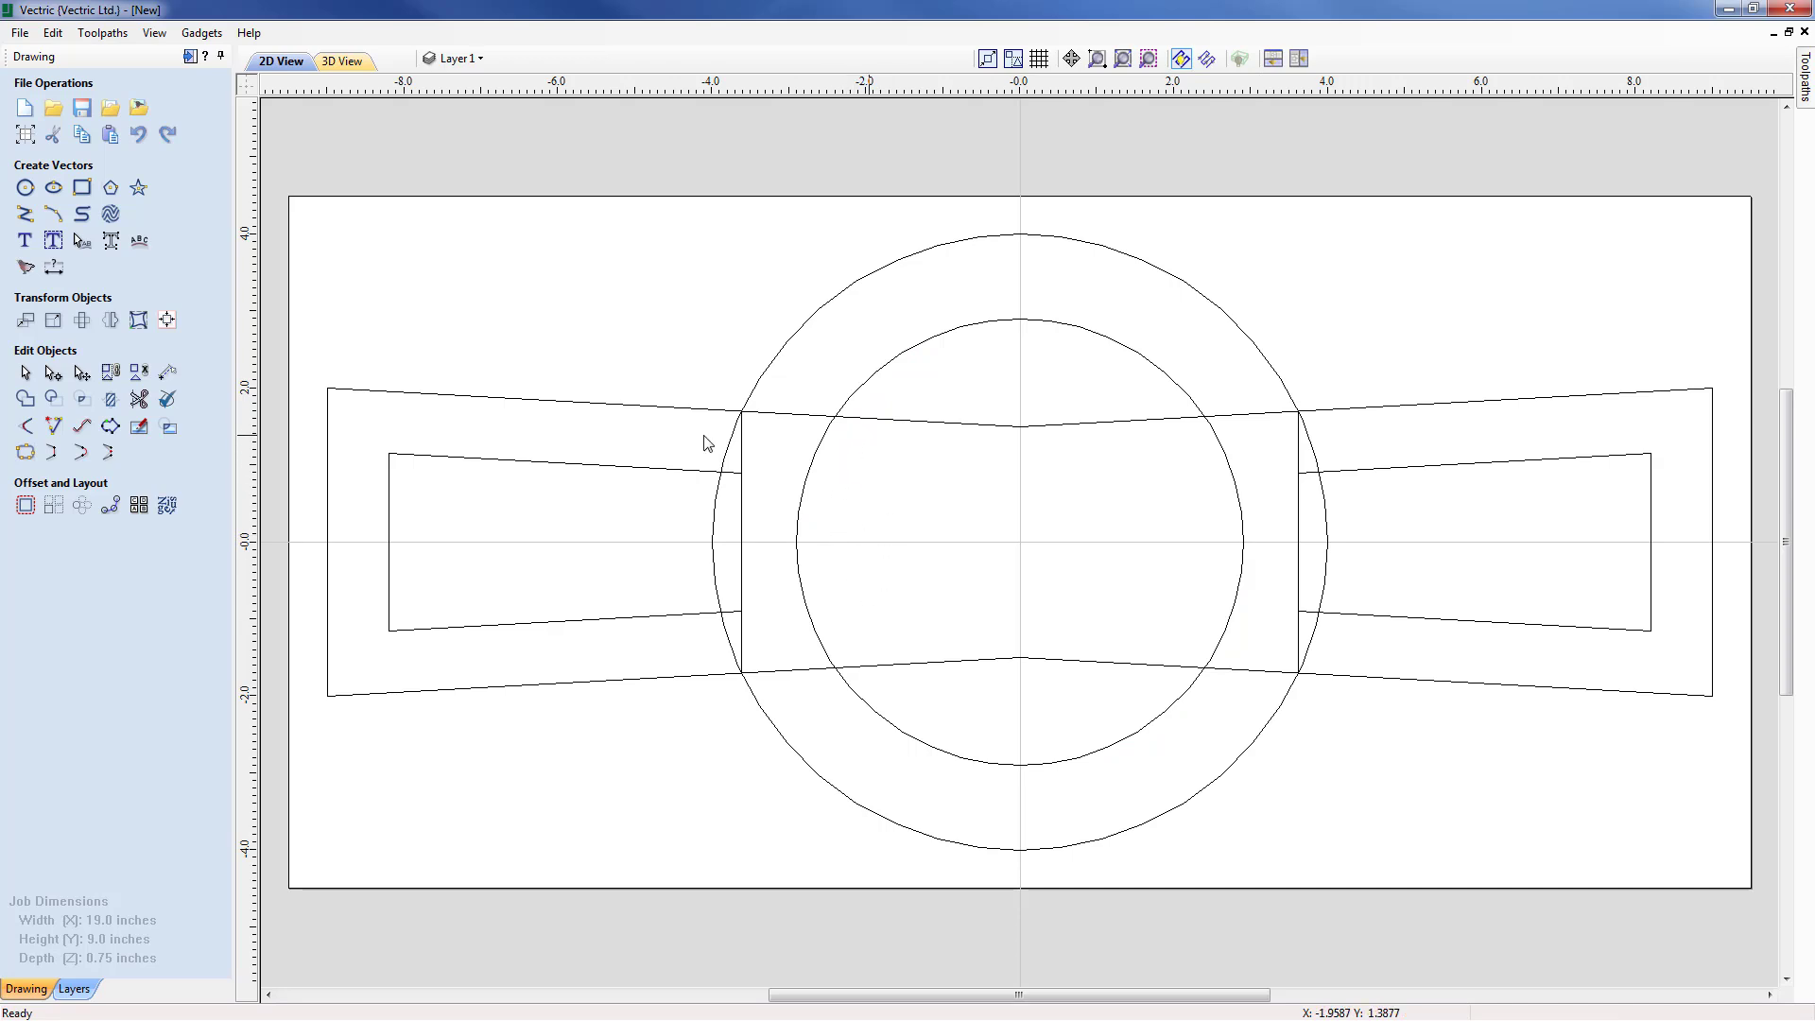
pyautogui.click(140, 400)
pyautogui.click(799, 519)
pyautogui.click(1242, 529)
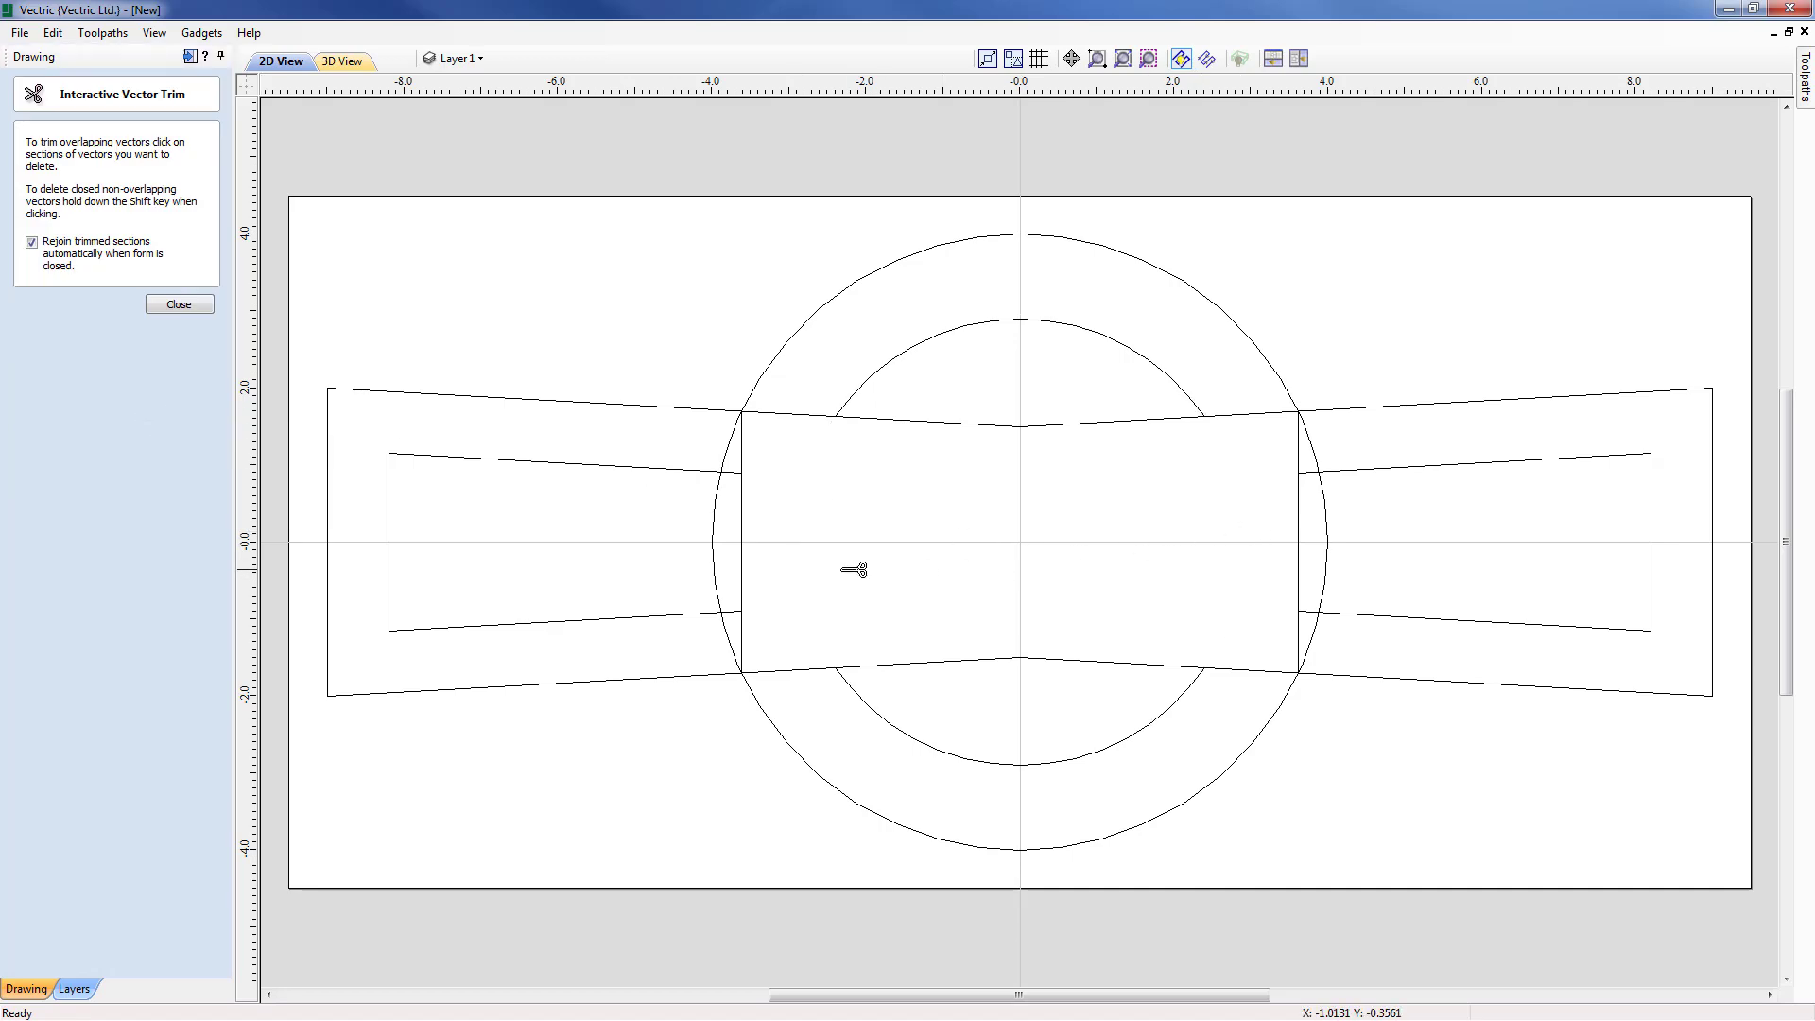
pyautogui.click(170, 304)
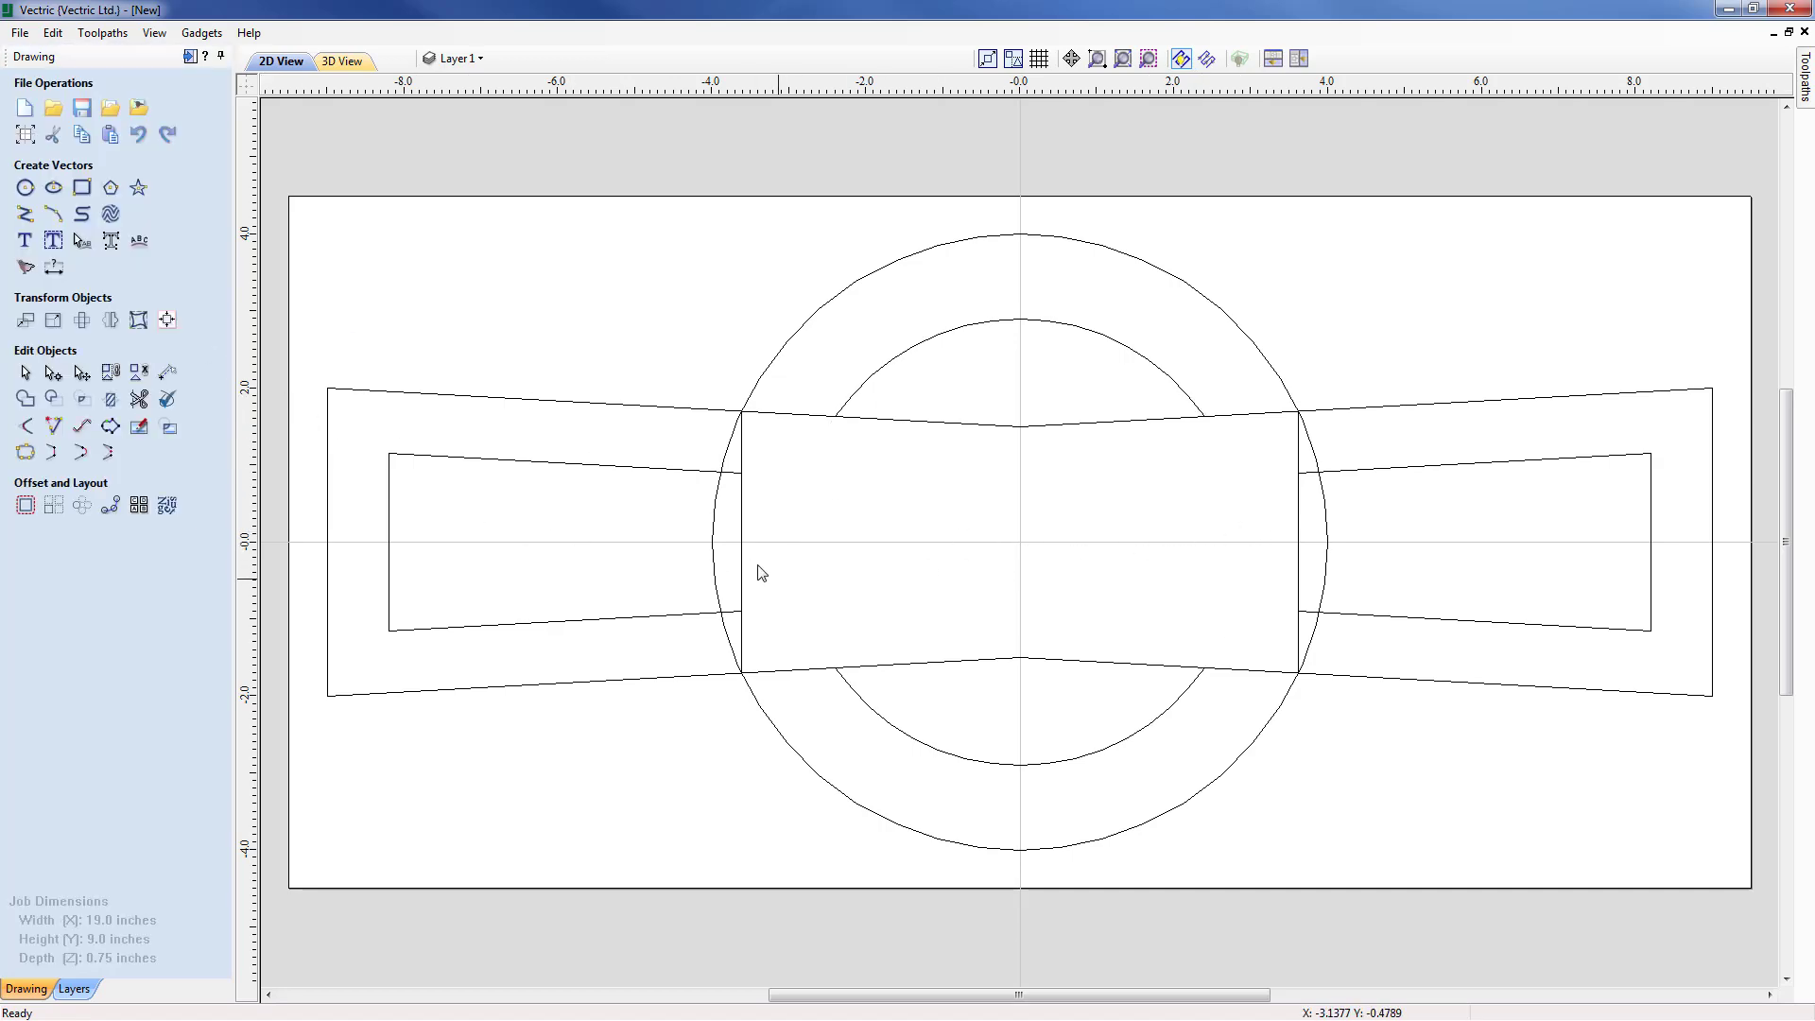
# Step: Delete the two vertical construction lines at the circle and bow-tie intersections
pyautogui.click(742, 553)
pyautogui.press('Delete')
pyautogui.click(1298, 548)
pyautogui.press('Delete')
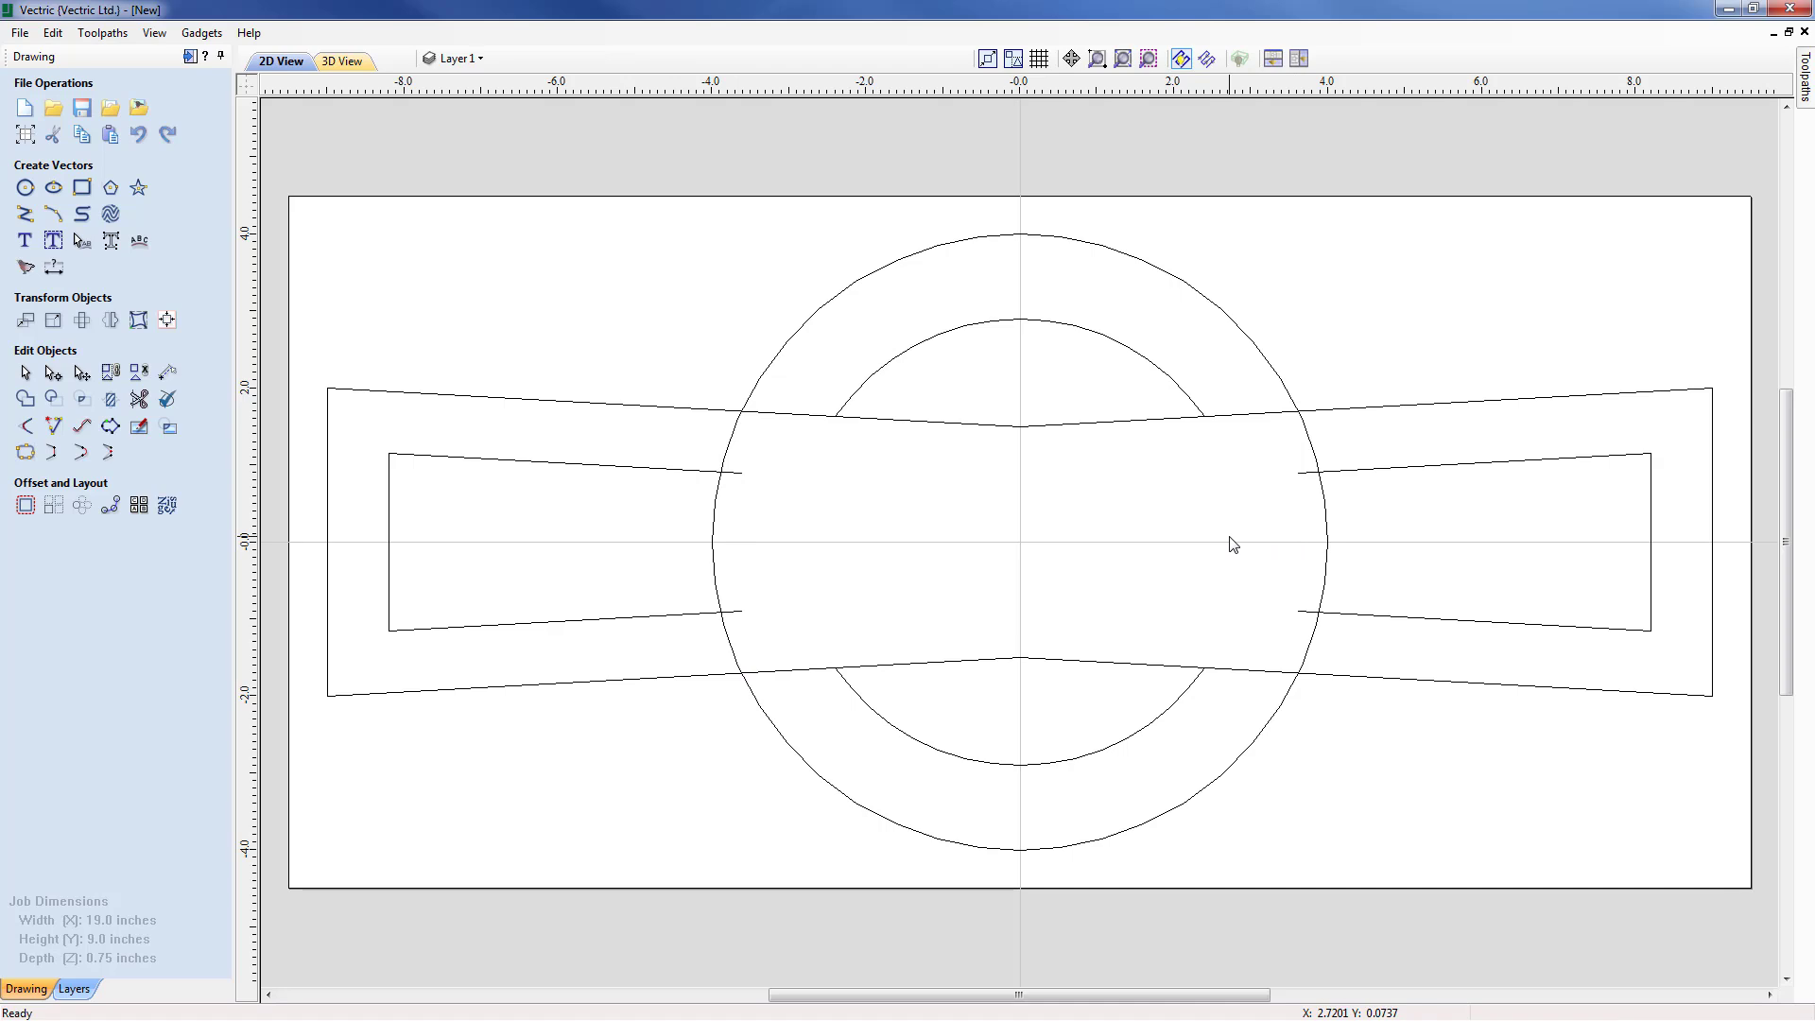
# Step: Move the two open inner side outlines and the upper and lower inner arcs to a new hidden layer named Construction
pyautogui.click(1377, 473)
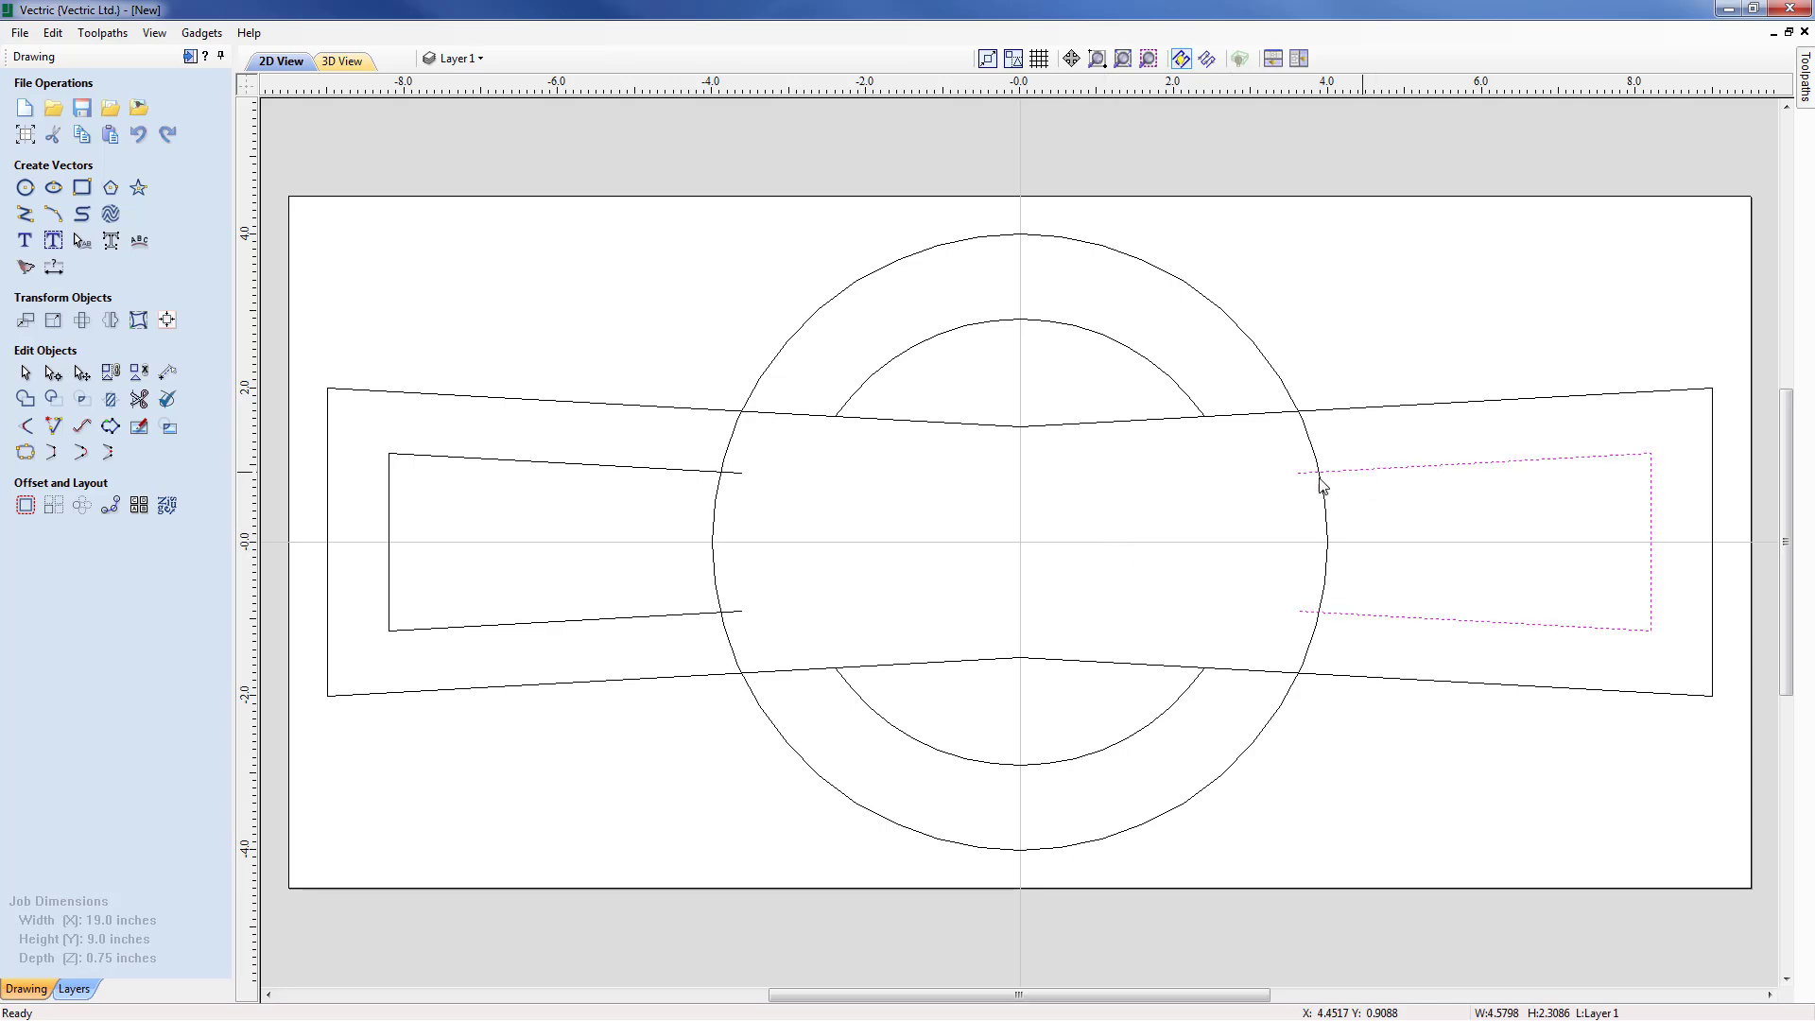
pyautogui.keyDown('shift'); pyautogui.click(582, 470); pyautogui.keyUp('shift')
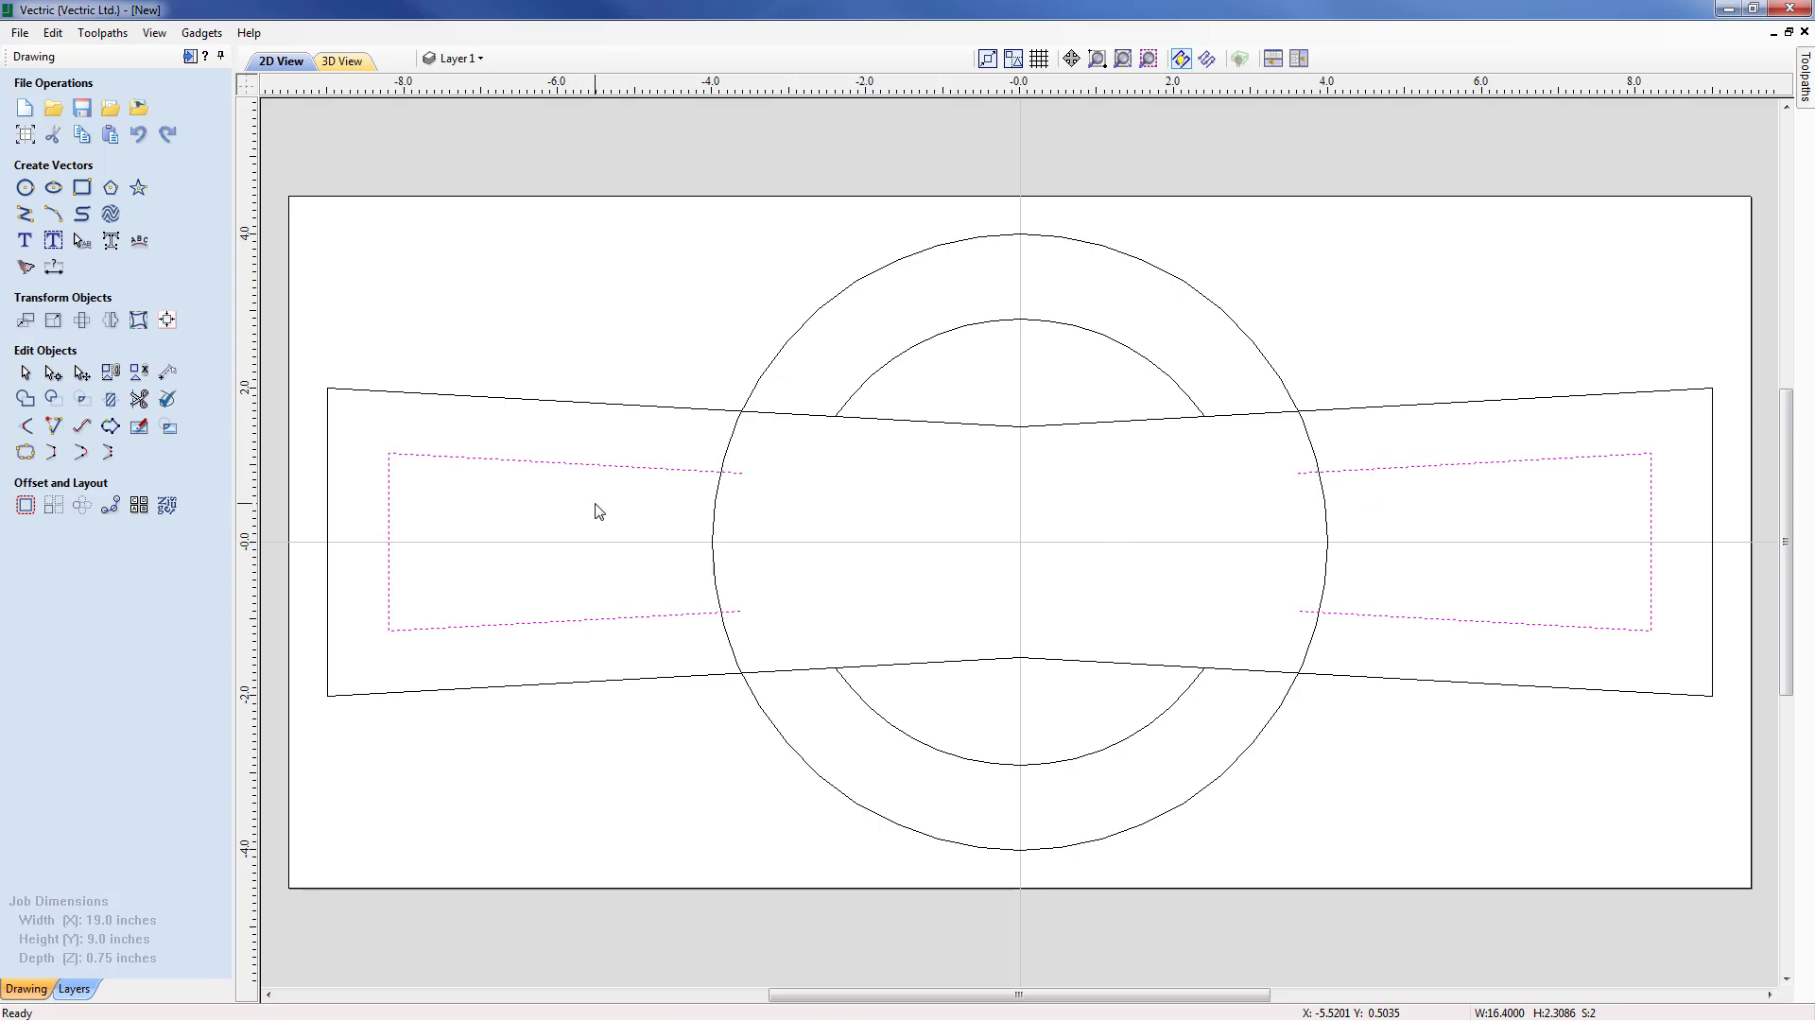
pyautogui.keyDown('shift'); pyautogui.click(887, 375); pyautogui.keyUp('shift')
pyautogui.keyDown('shift'); pyautogui.click(919, 745); pyautogui.keyUp('shift')
pyautogui.rightClick(919, 745)
pyautogui.moveTo(993, 707)
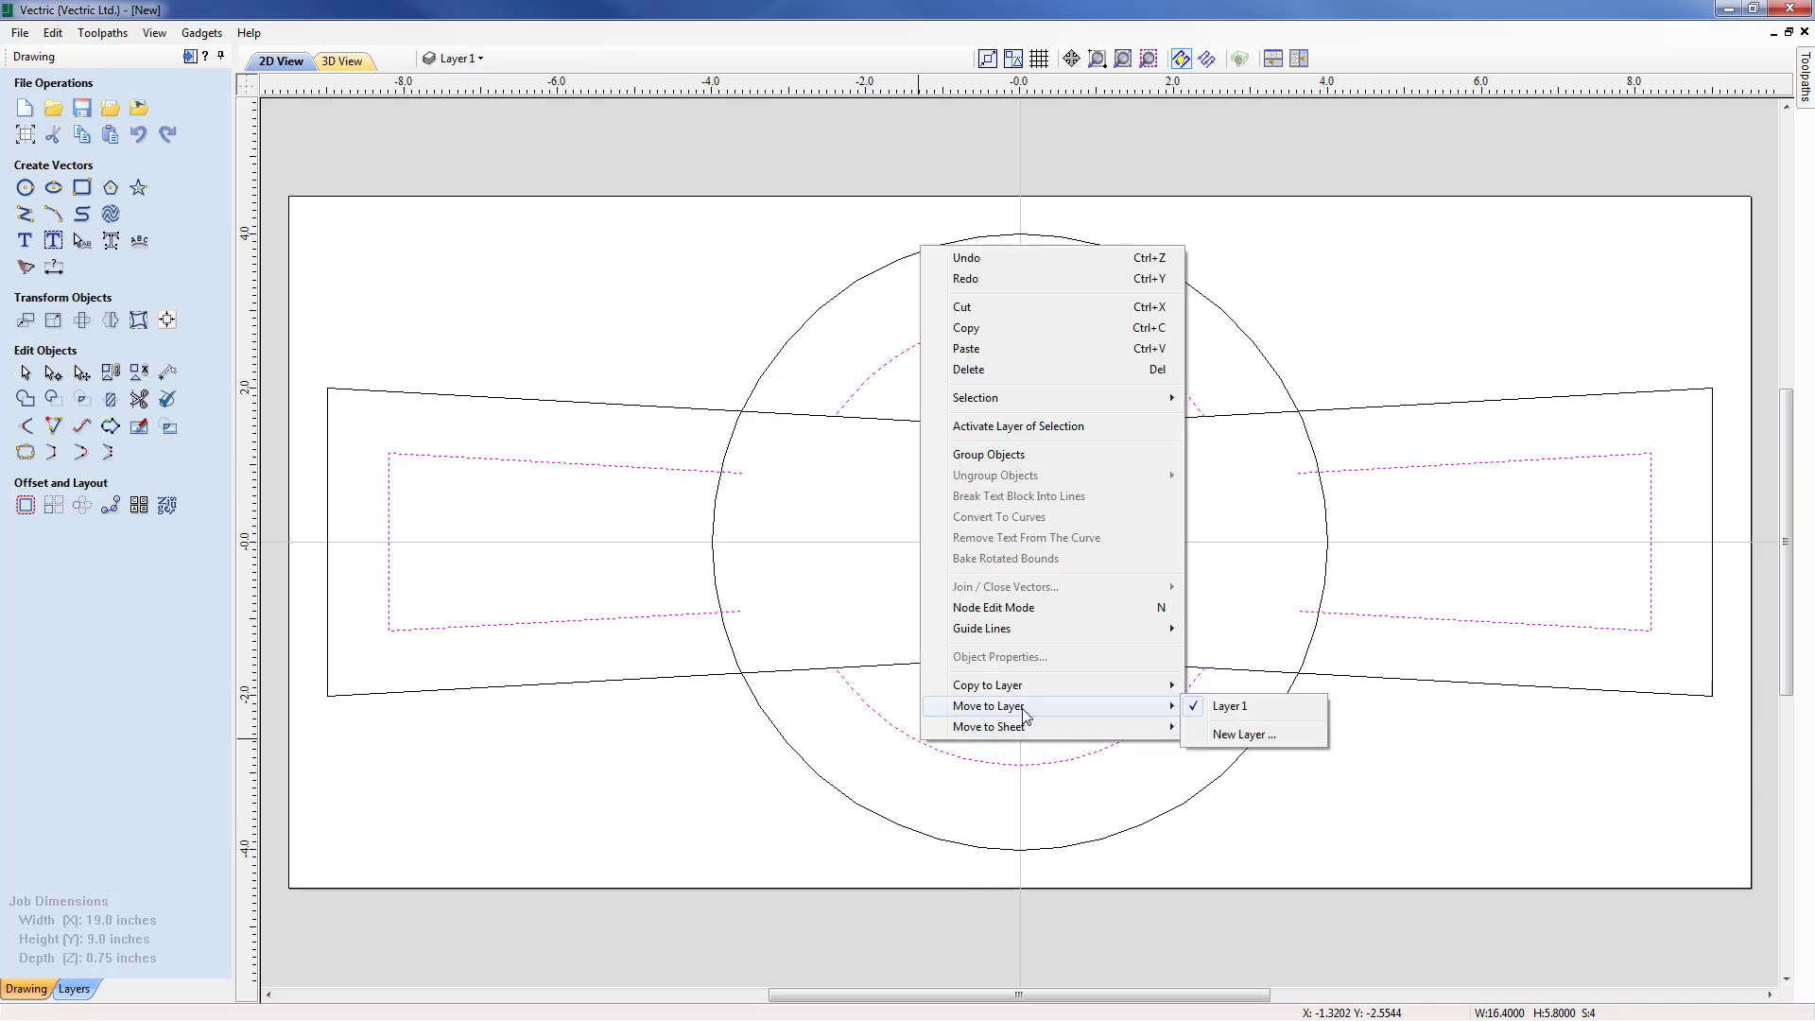
pyautogui.click(1233, 734)
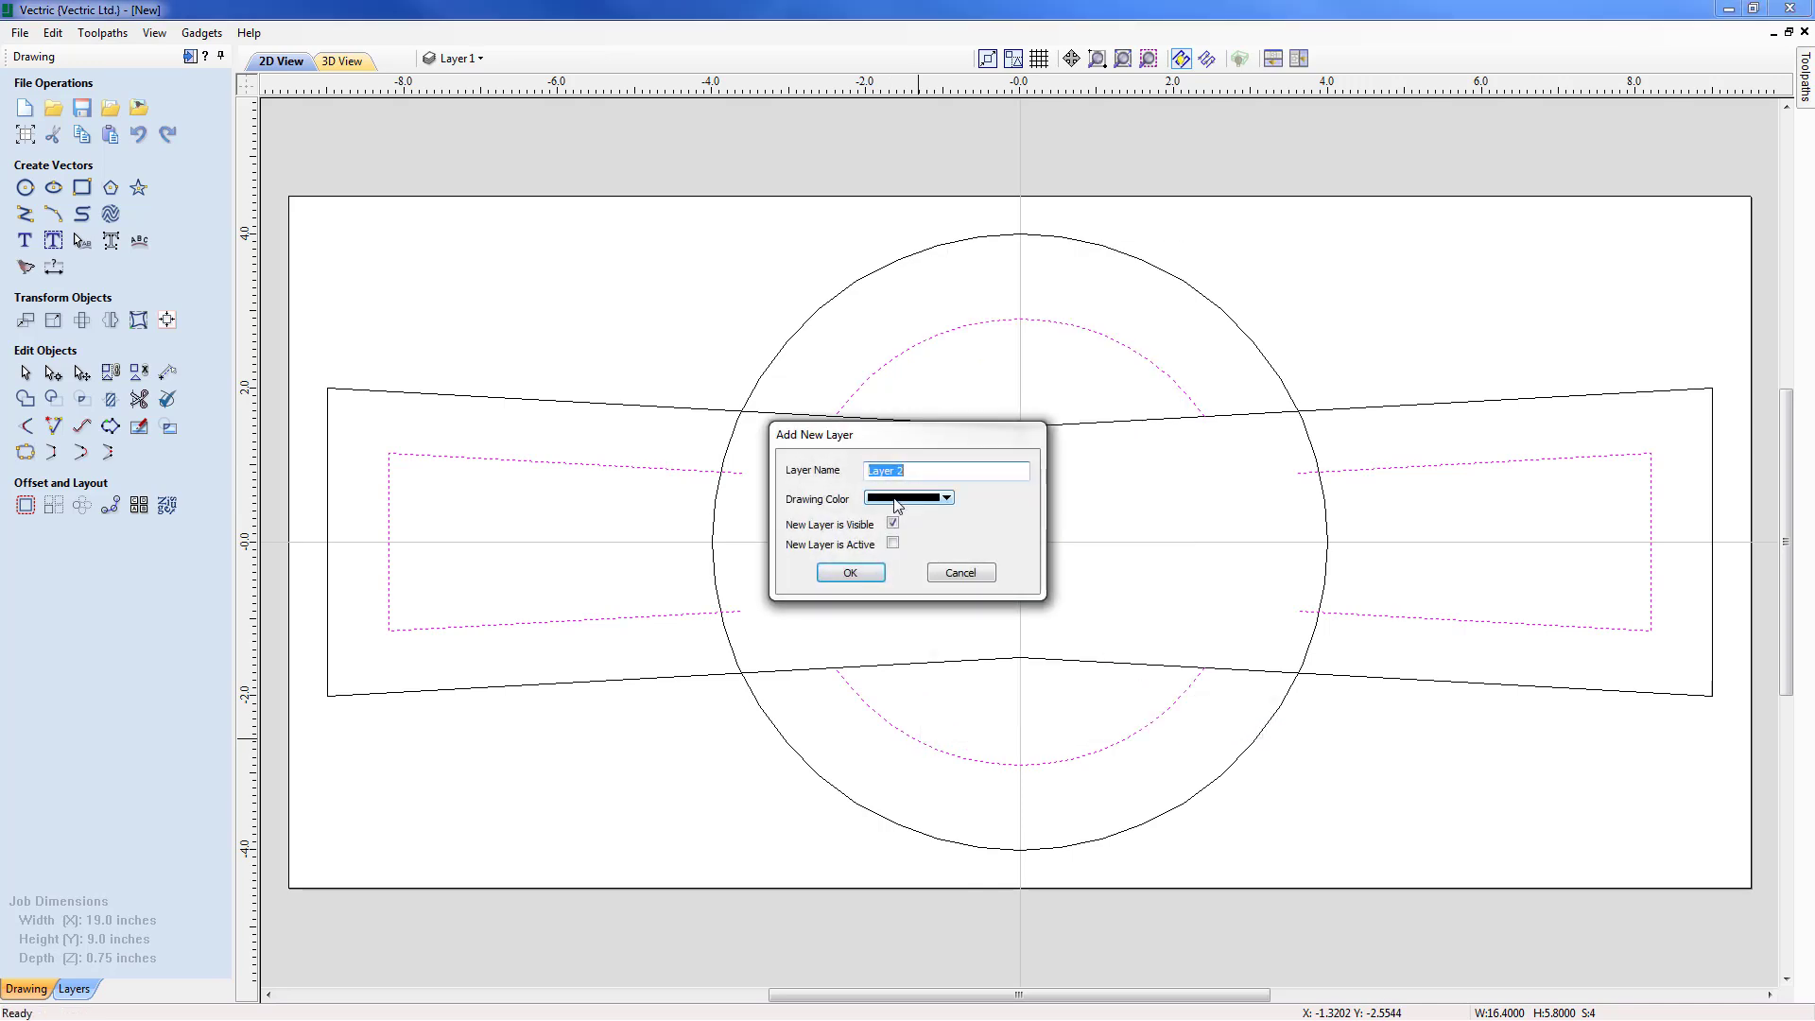
pyautogui.write('Construction')
pyautogui.click(893, 524)
pyautogui.click(849, 573)
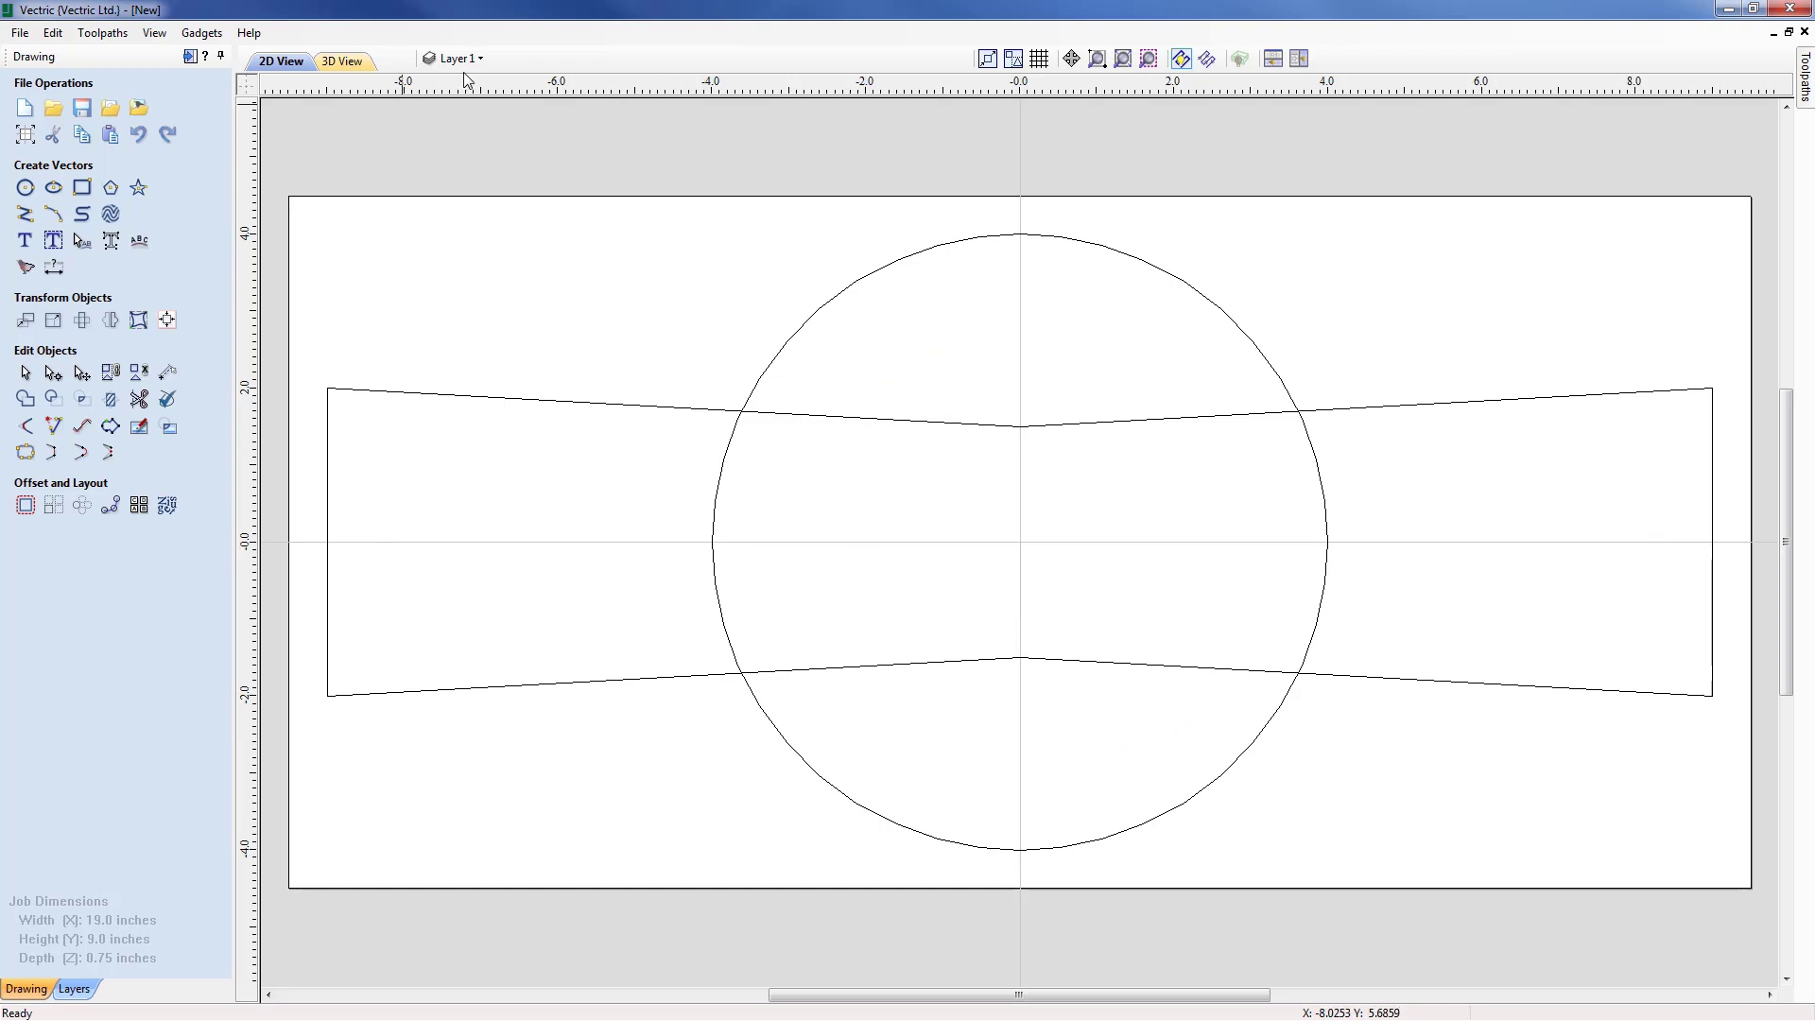
# Step: Rename Layer 1 as Outline
pyautogui.click(489, 60)
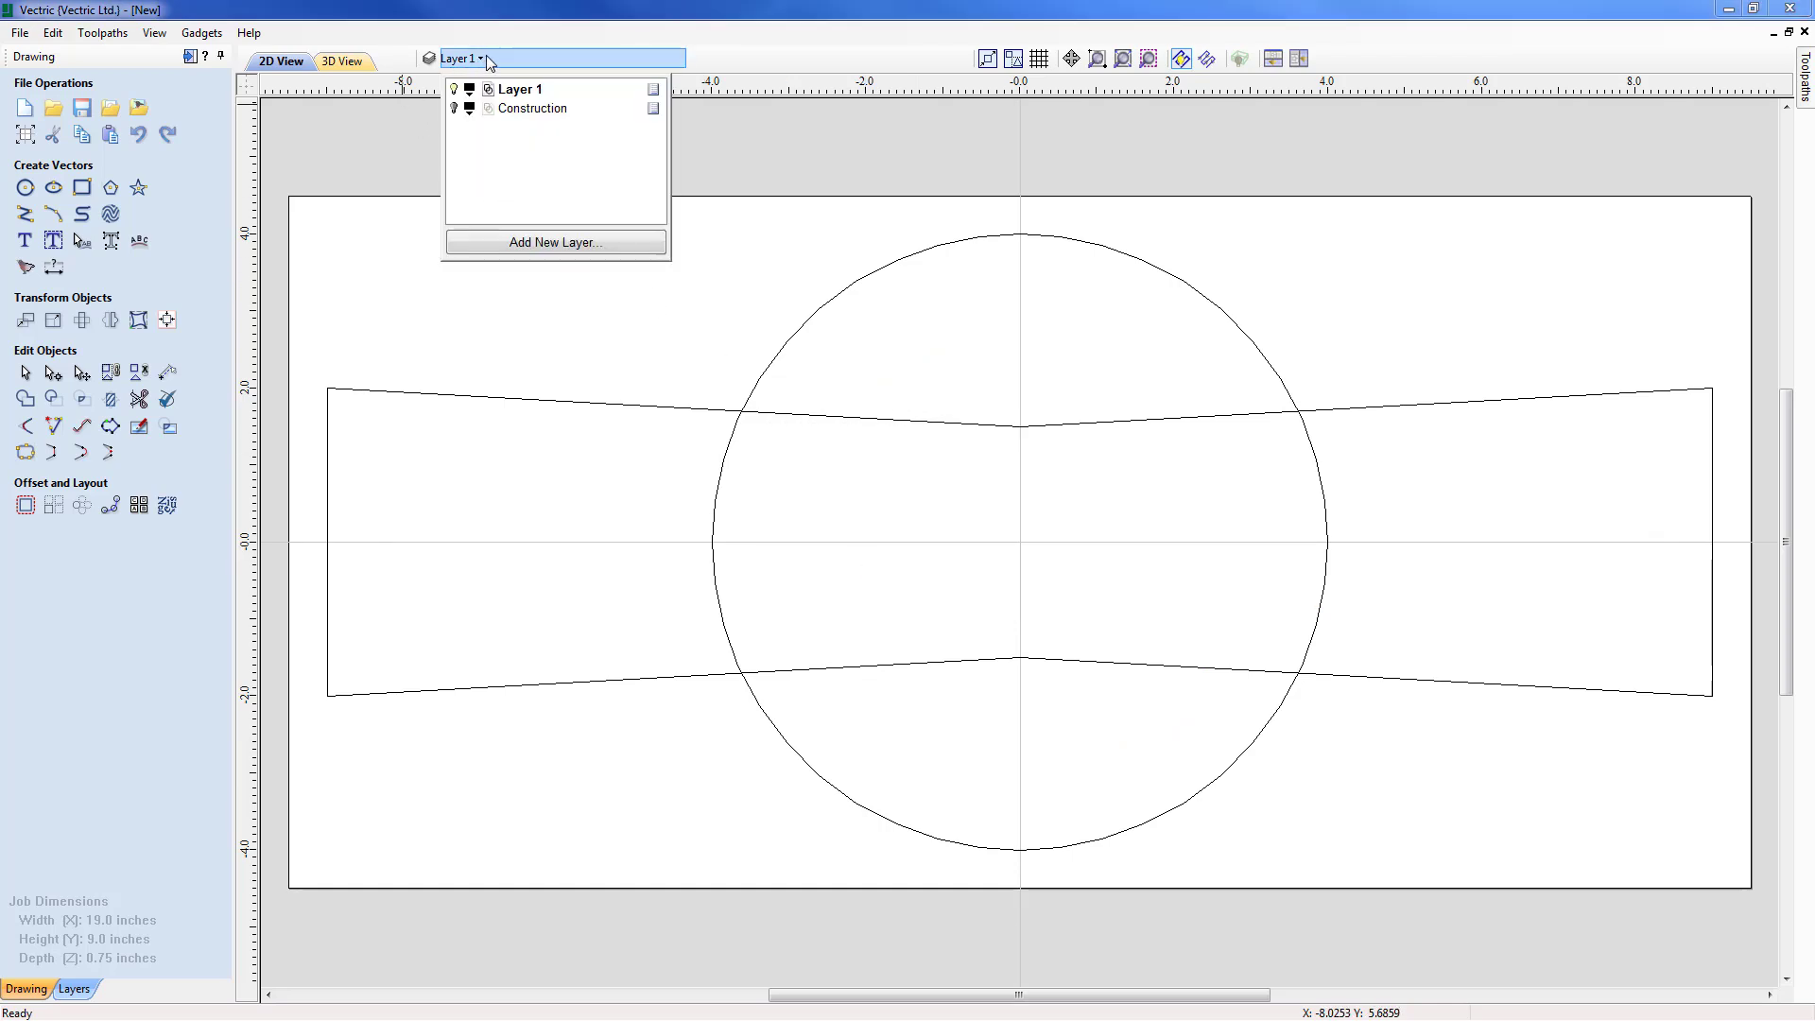
pyautogui.doubleClick(526, 92)
pyautogui.write('Outline')
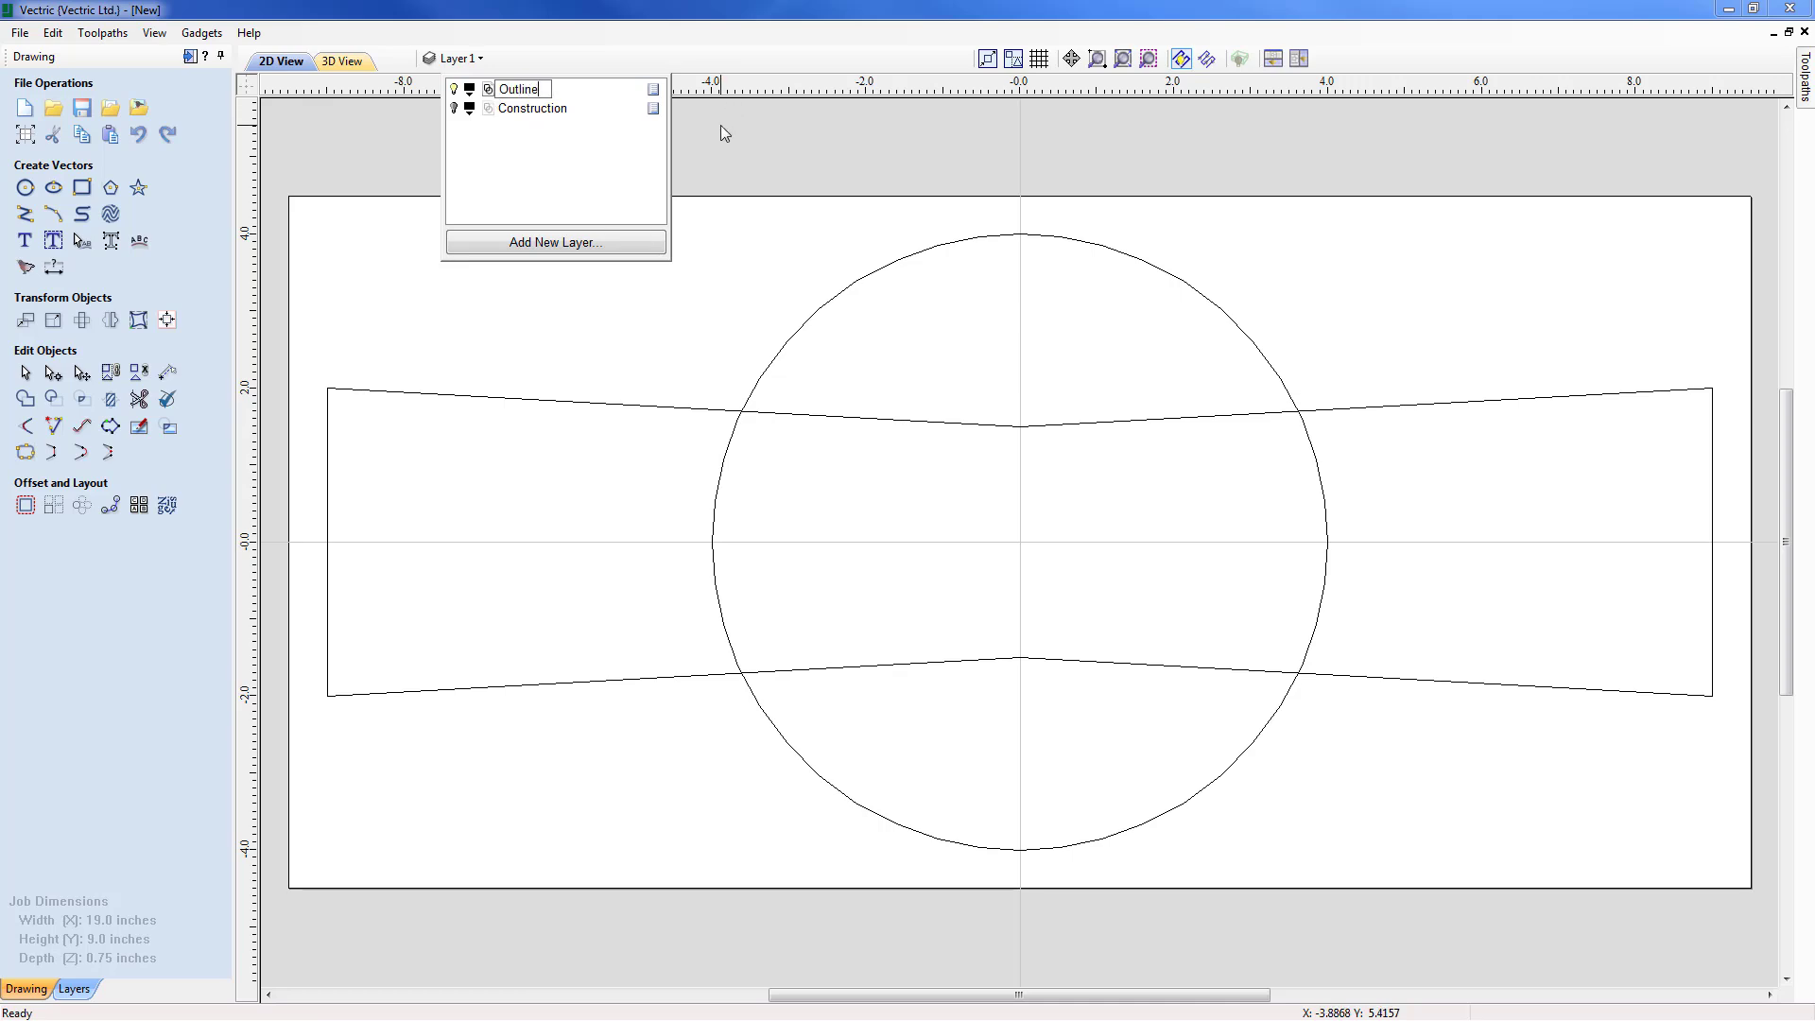
pyautogui.click(724, 155)
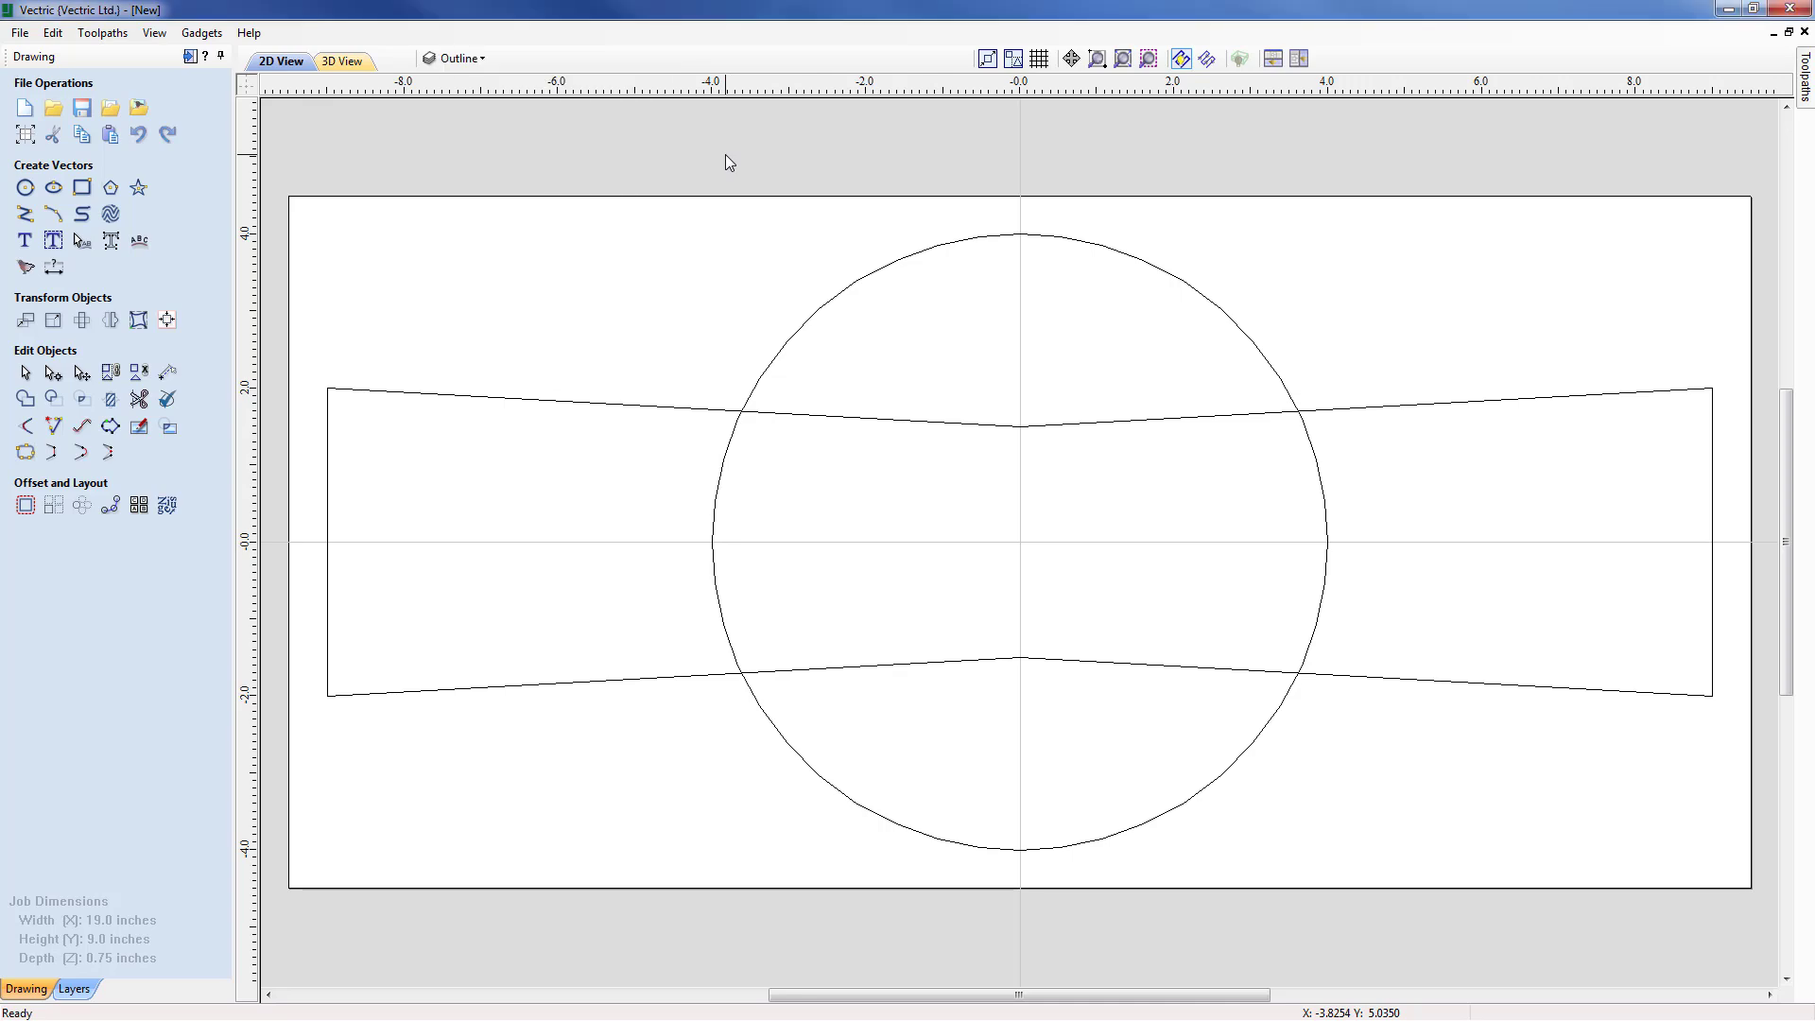
# Step: Weld the bow-tie outline and the 8-inch circle into a single closed outline
pyautogui.click(871, 420)
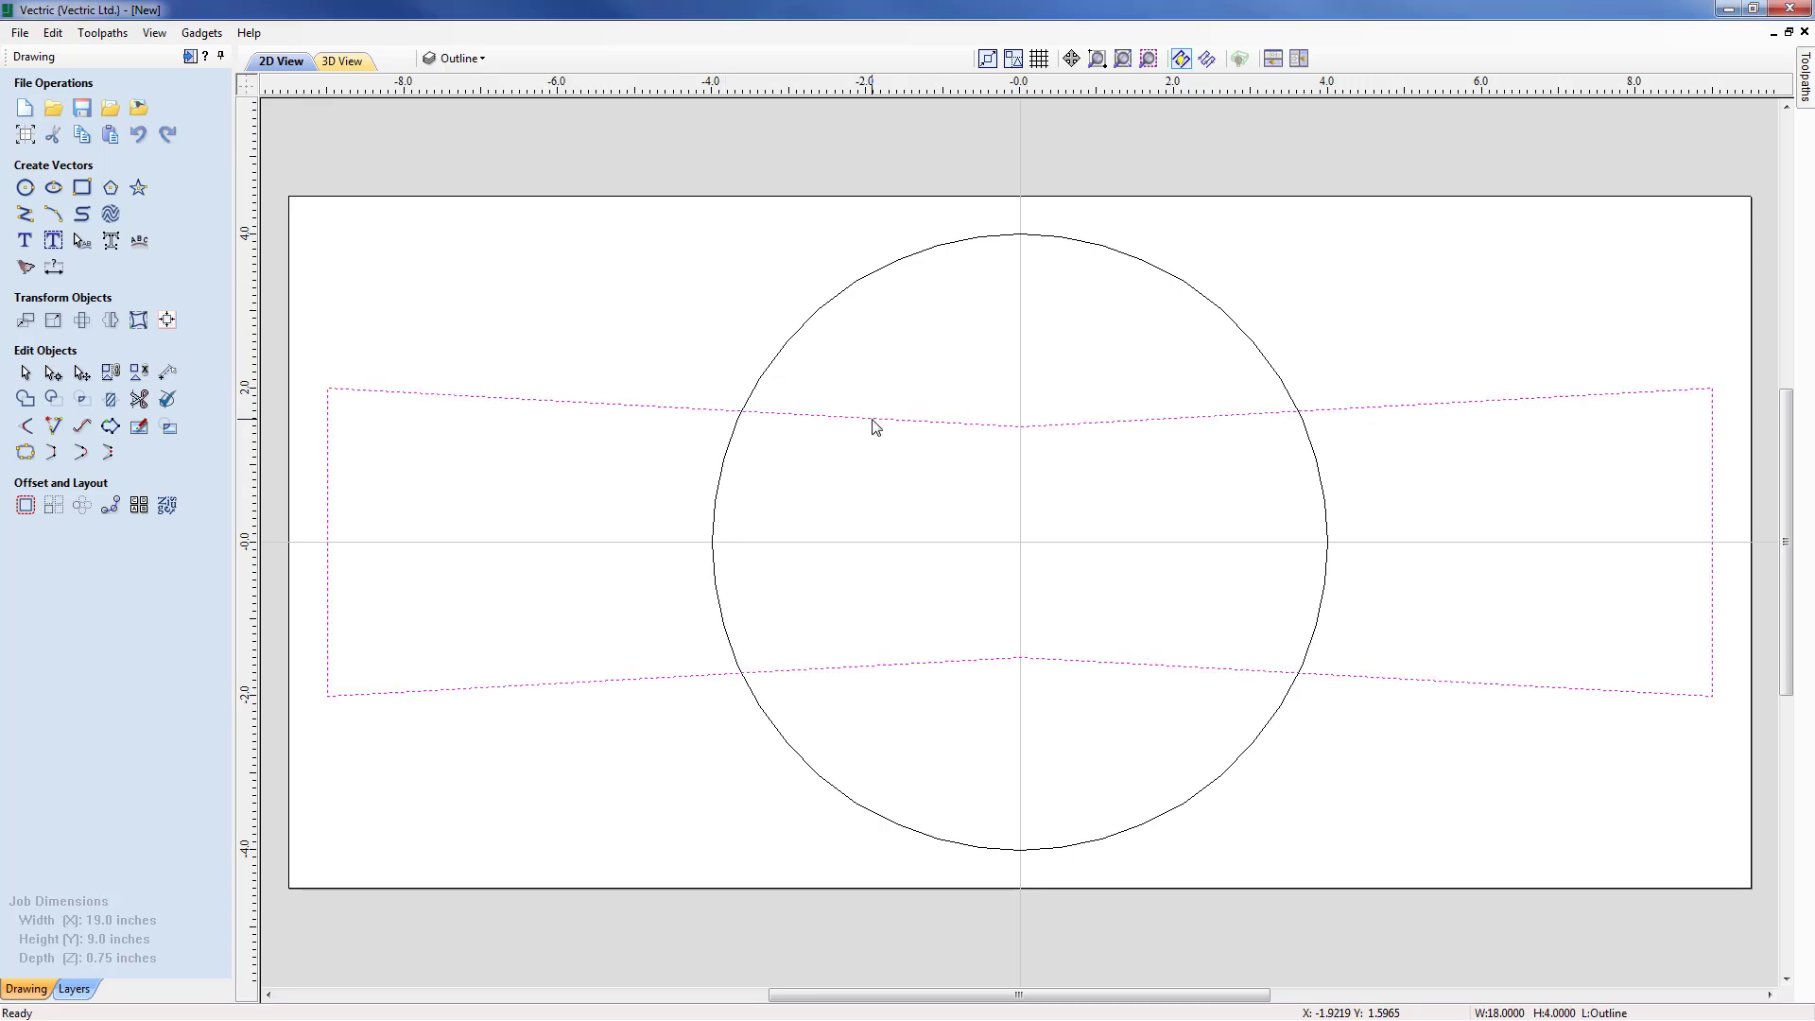
pyautogui.keyDown('shift'); pyautogui.click(792, 342); pyautogui.keyUp('shift')
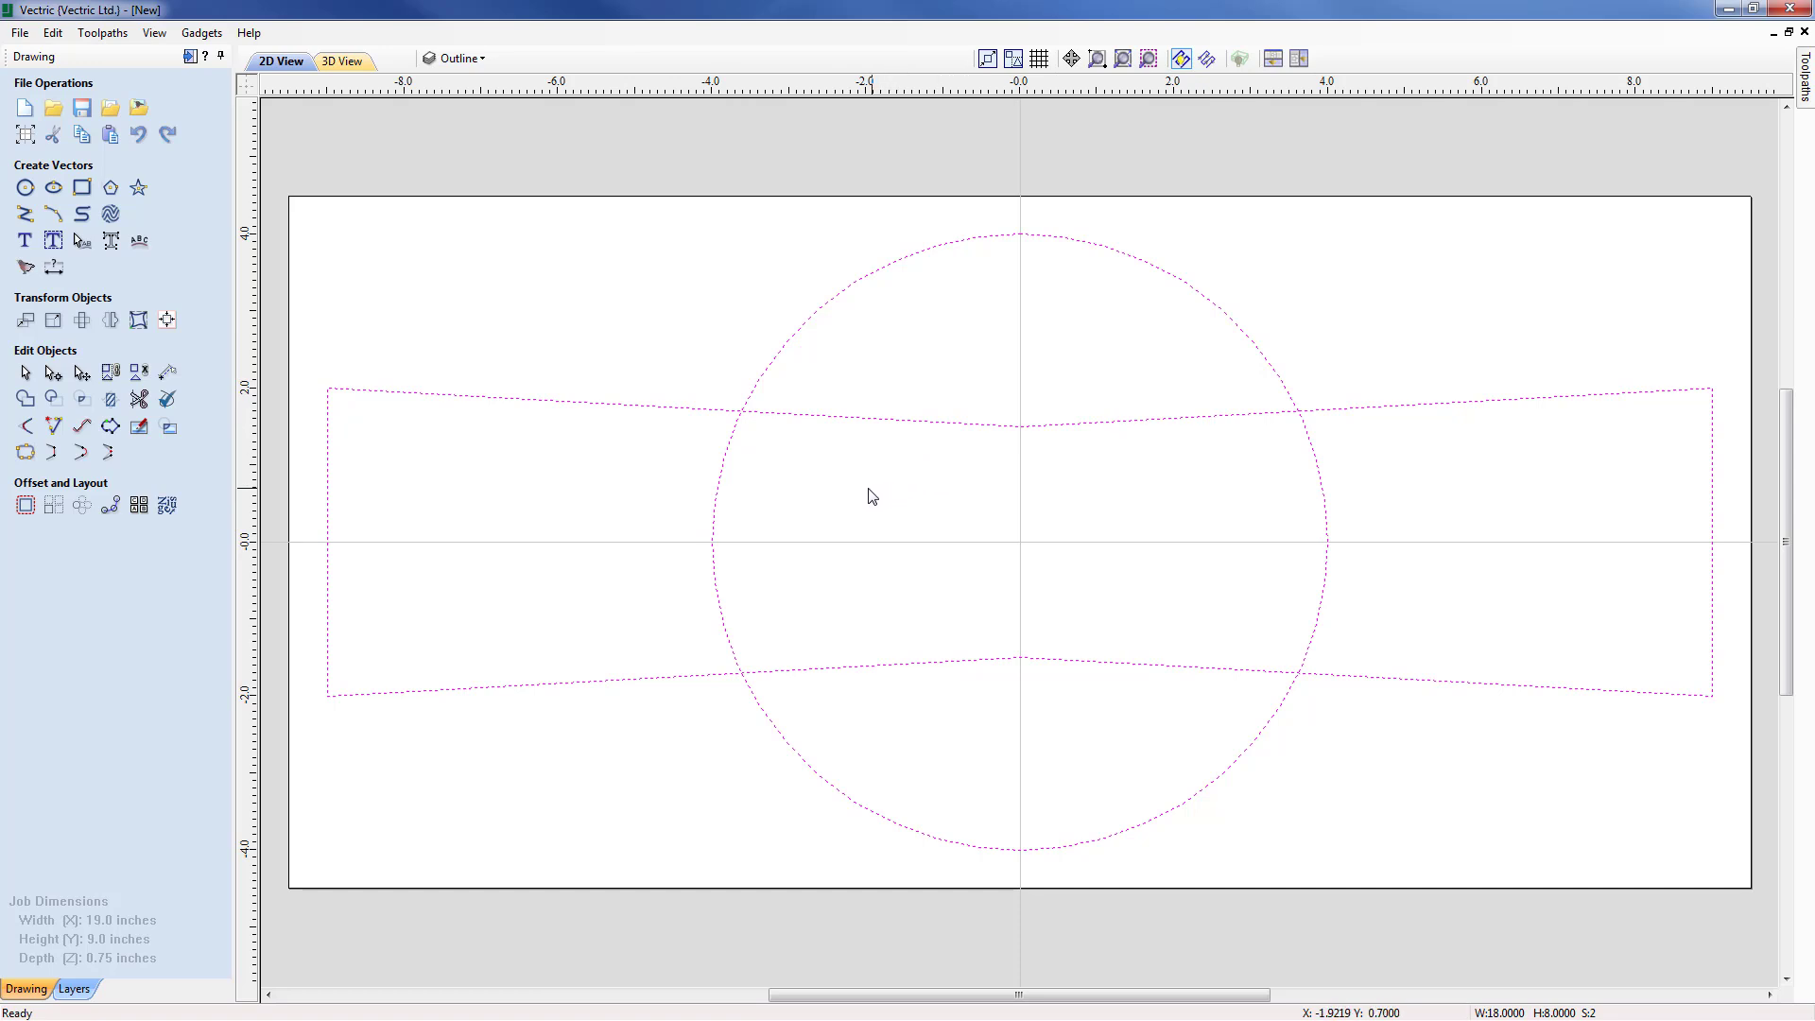
pyautogui.click(25, 399)
pyautogui.click(642, 515)
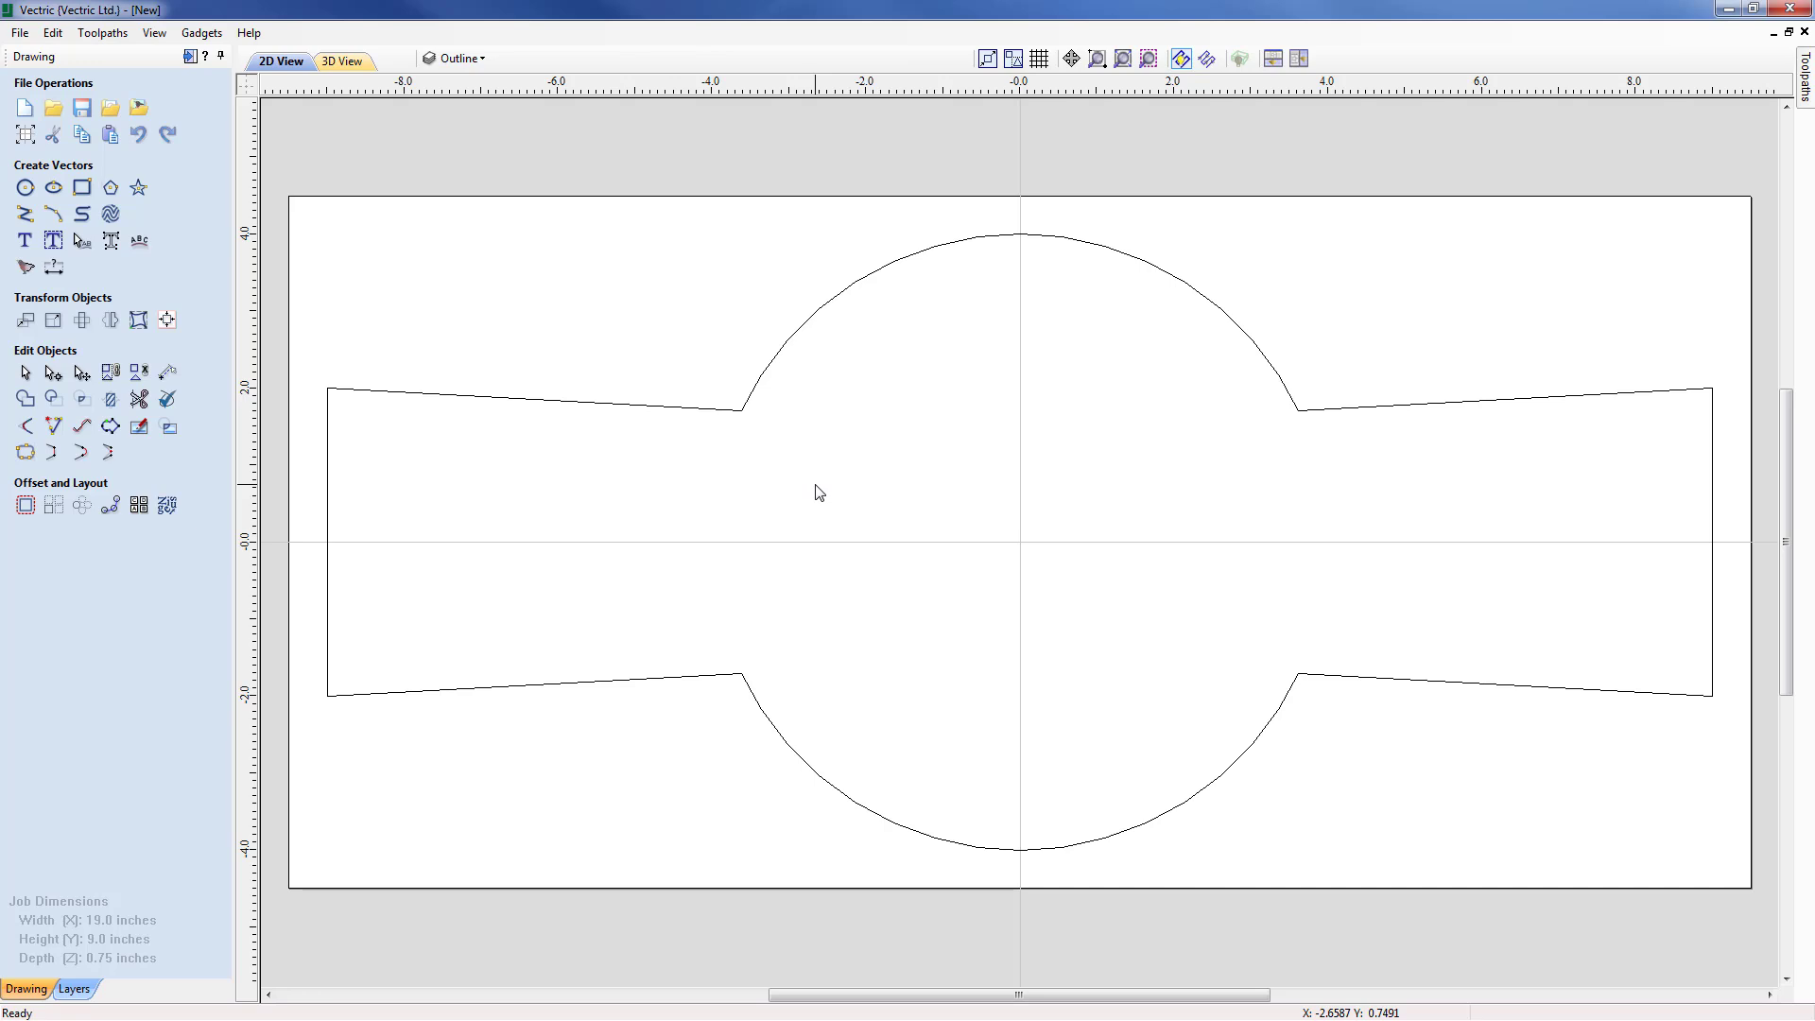
# Step: Offset the welded outline inwards by 0.2 inches with sharp corners, keeping the original, and offset the new outline inwards by another 0.1 inches
pyautogui.click(805, 329)
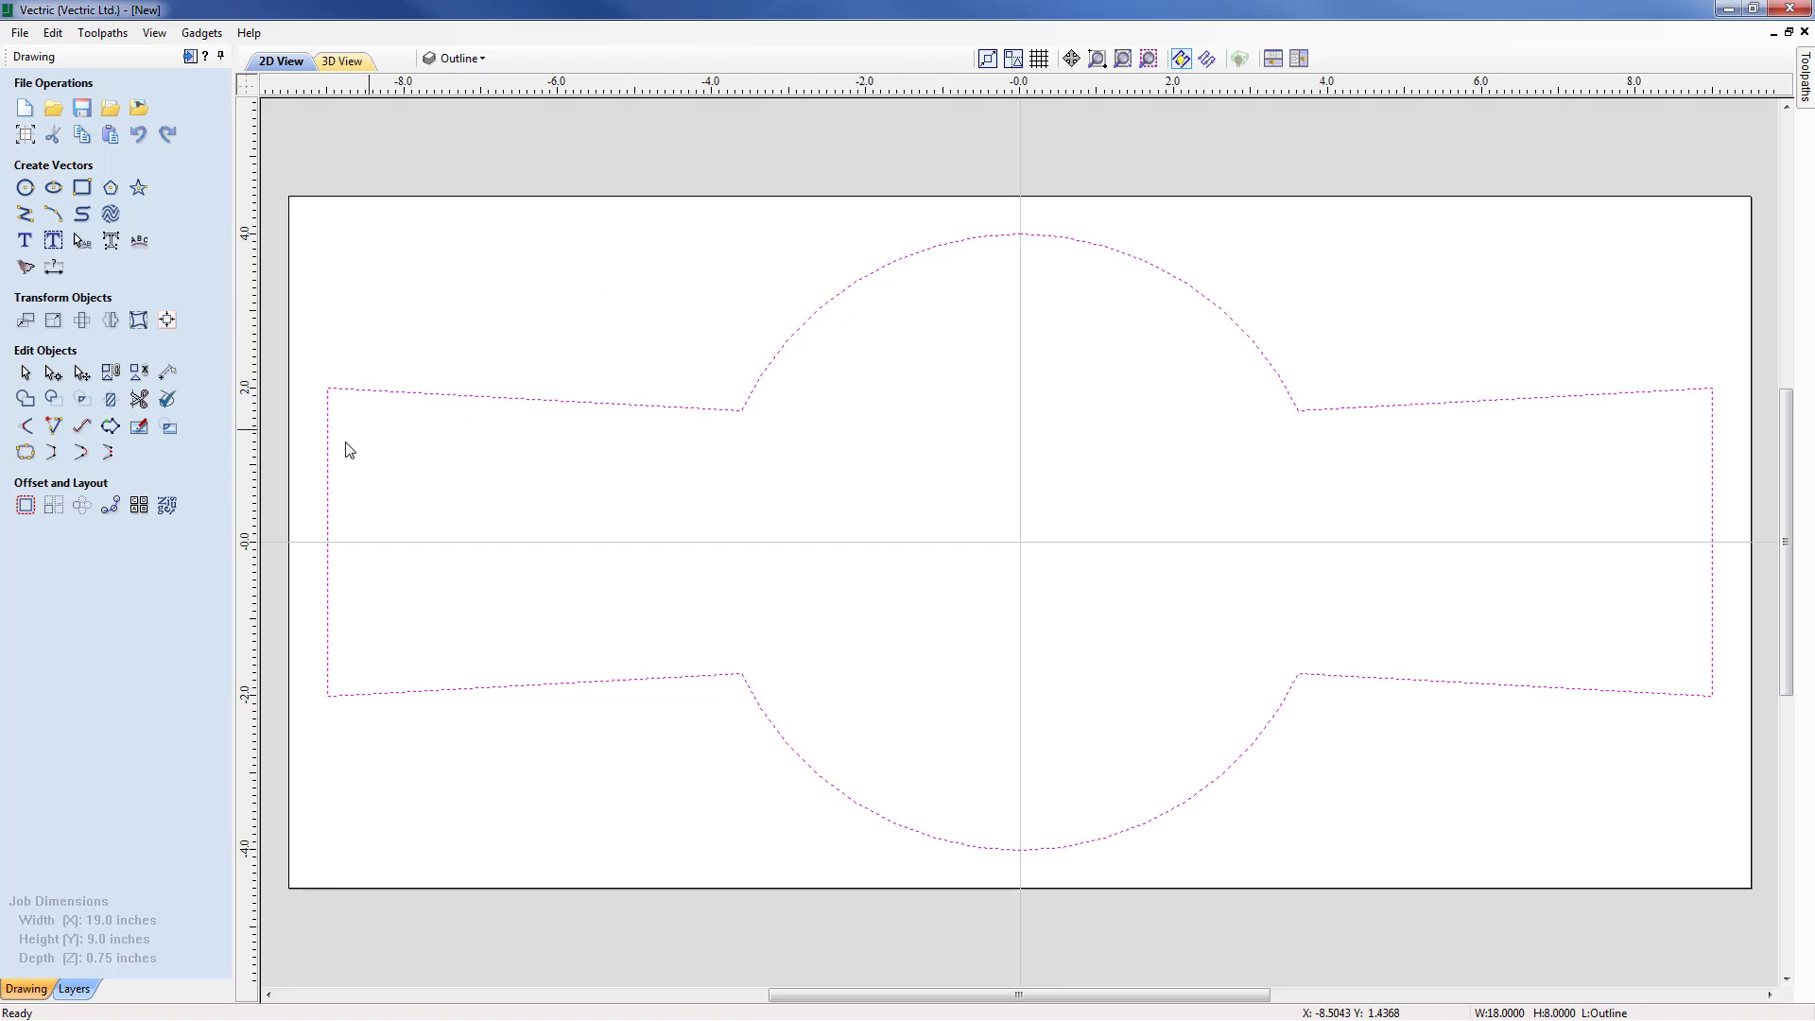
pyautogui.click(26, 505)
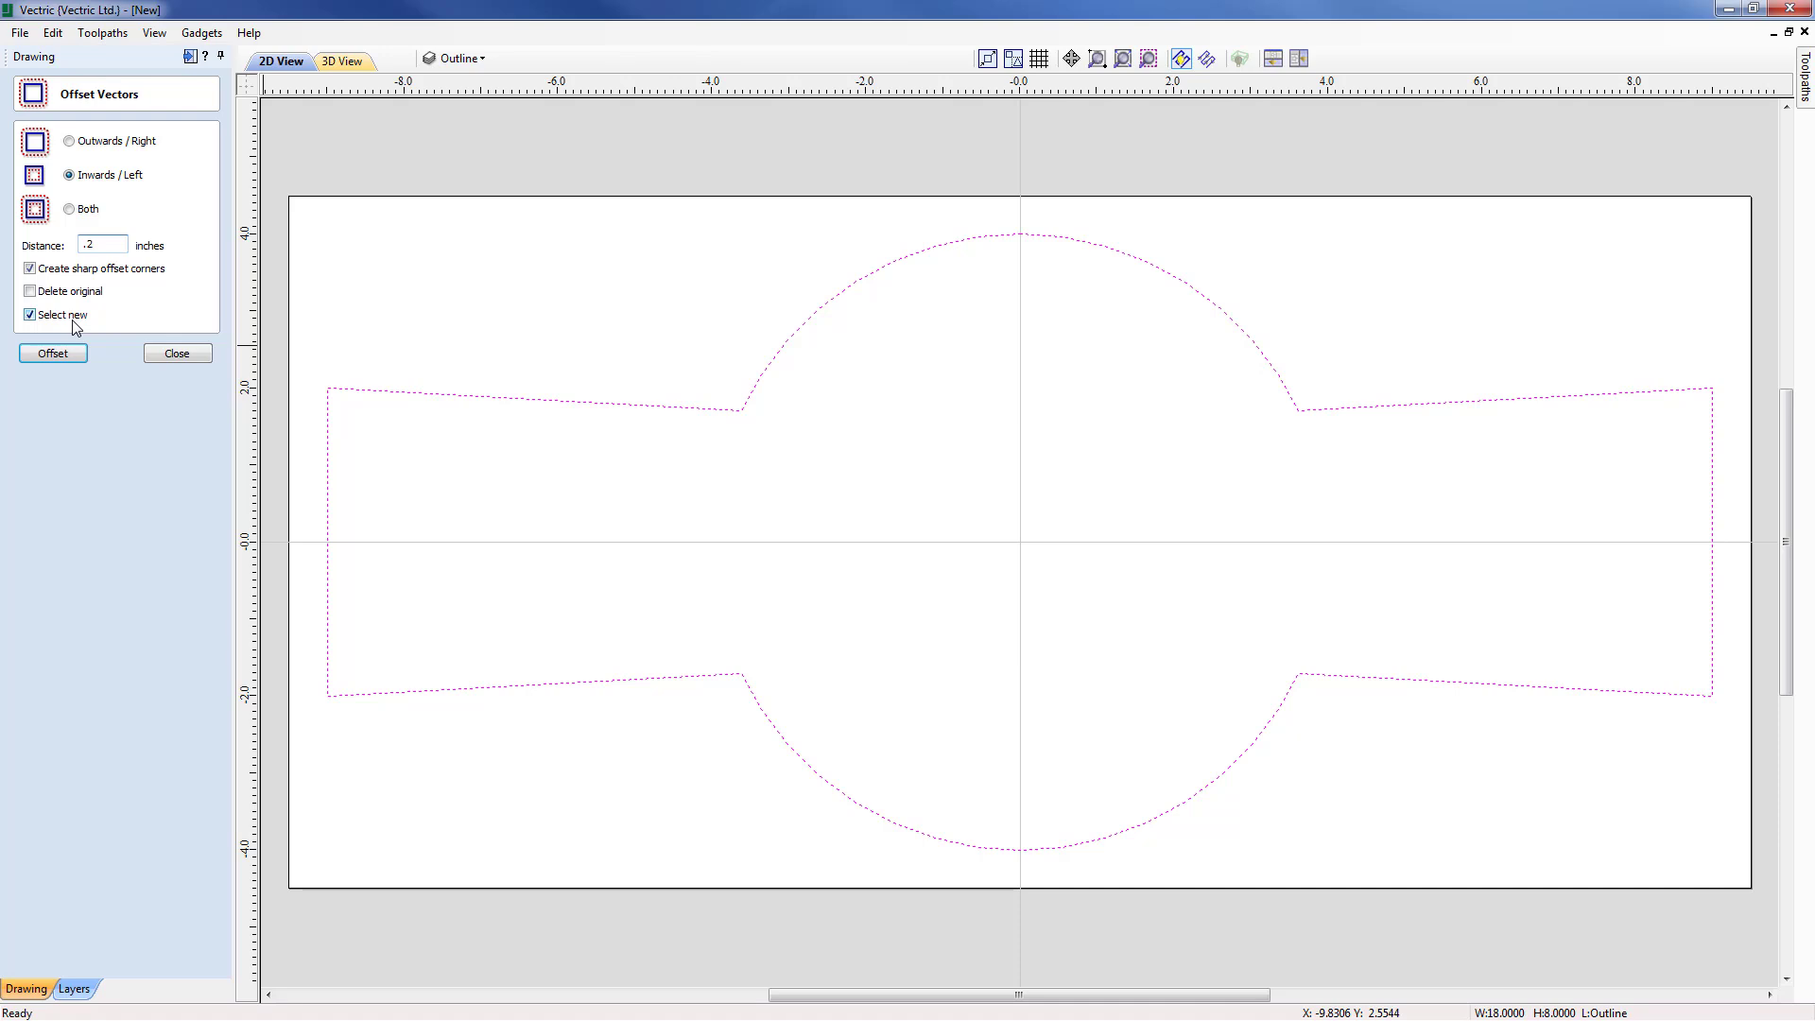
pyautogui.click(80, 363)
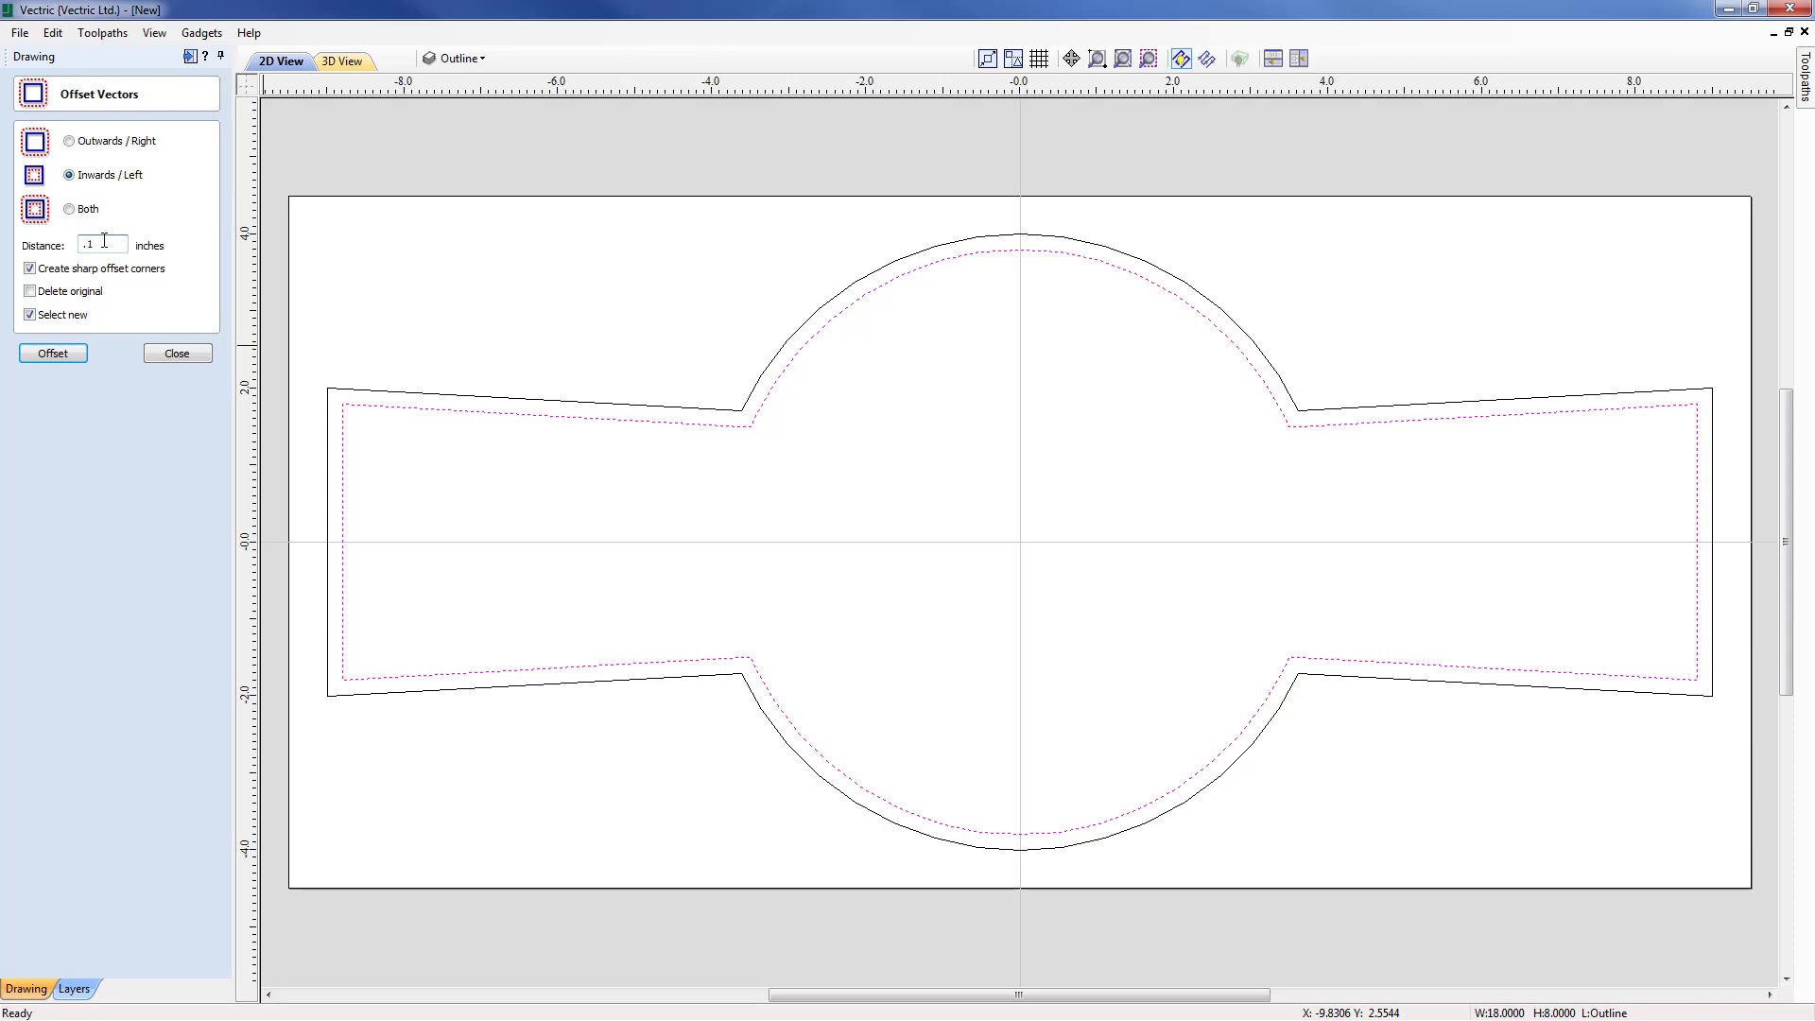
pyautogui.click(57, 355)
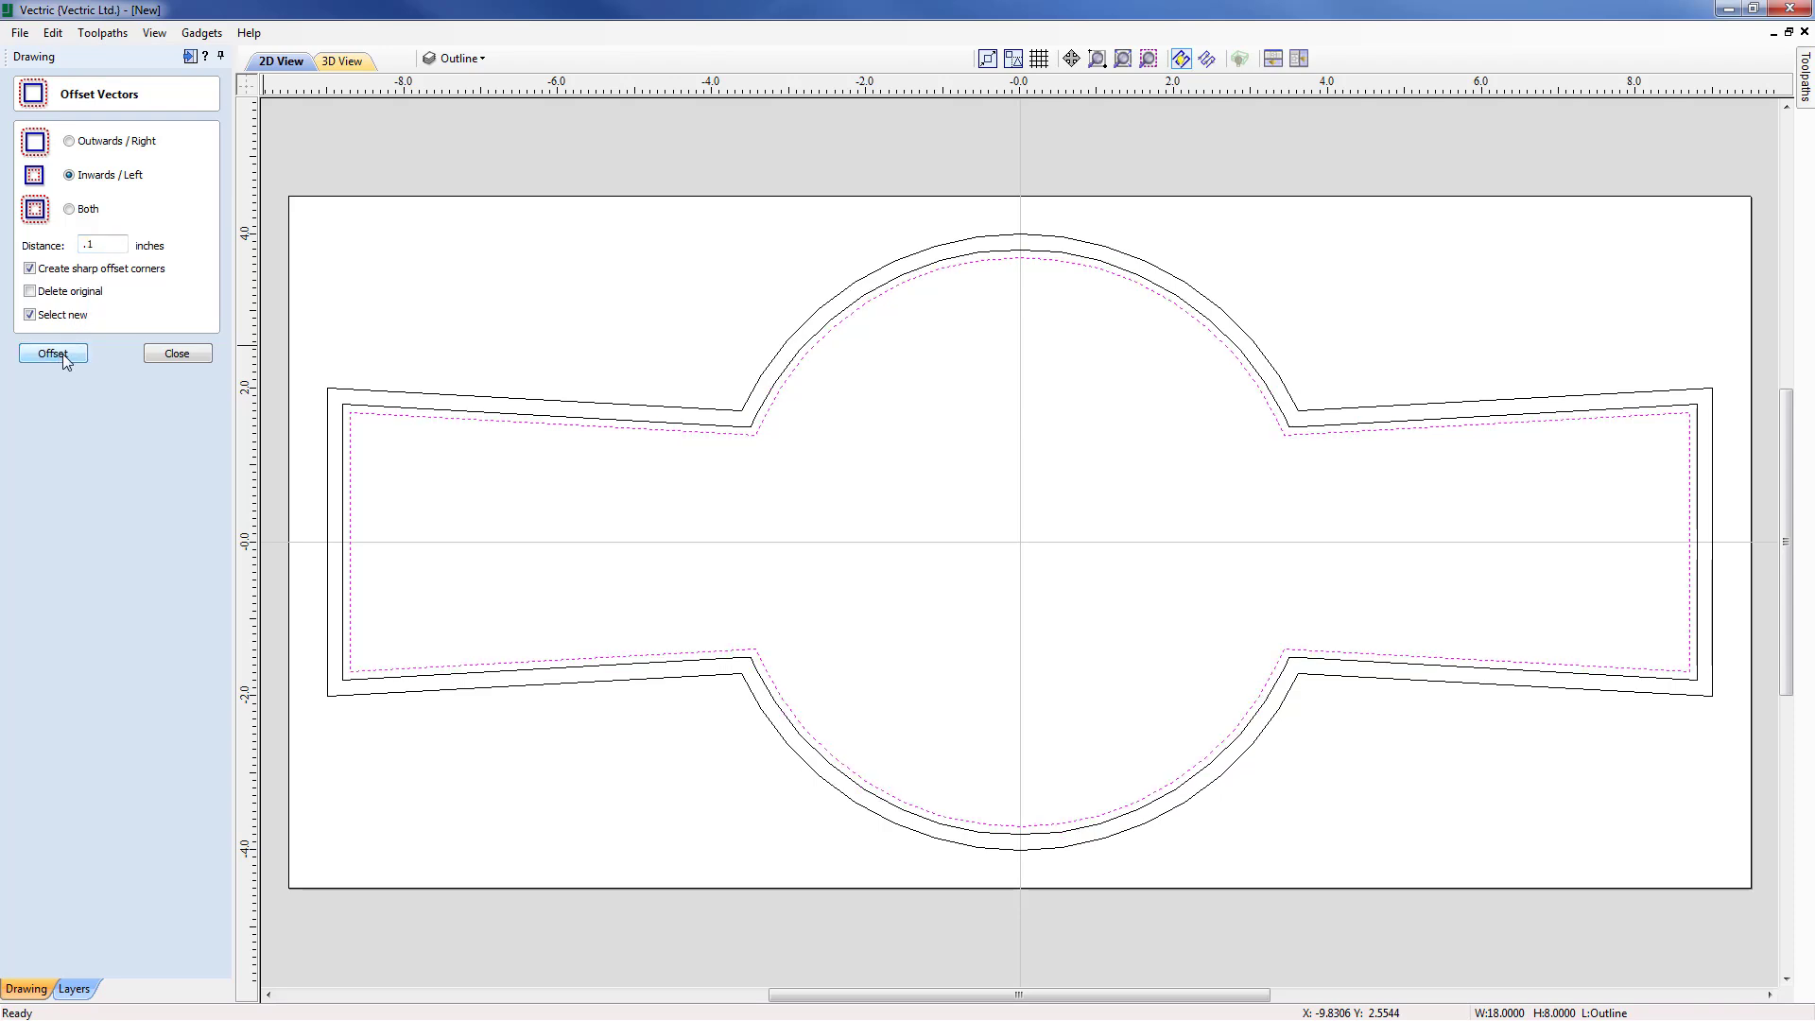
pyautogui.click(177, 353)
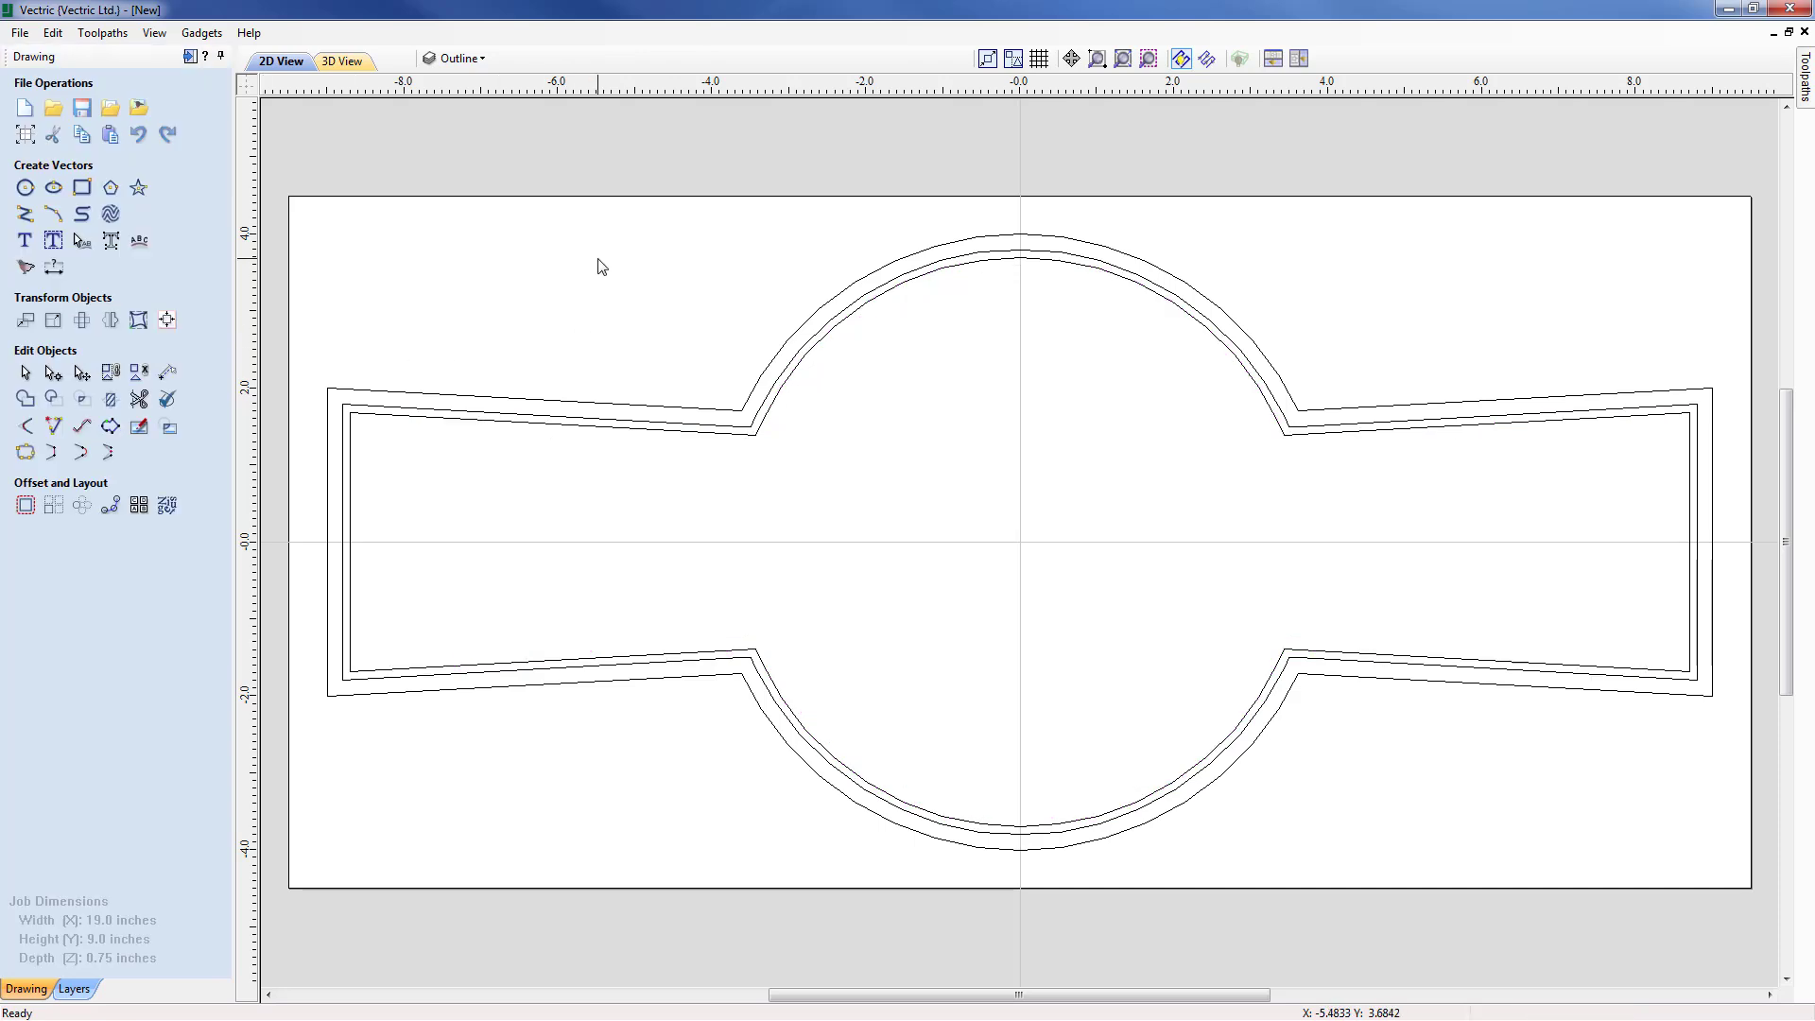
# Step: Hide the Outline layer and show the Construction layer
pyautogui.click(484, 61)
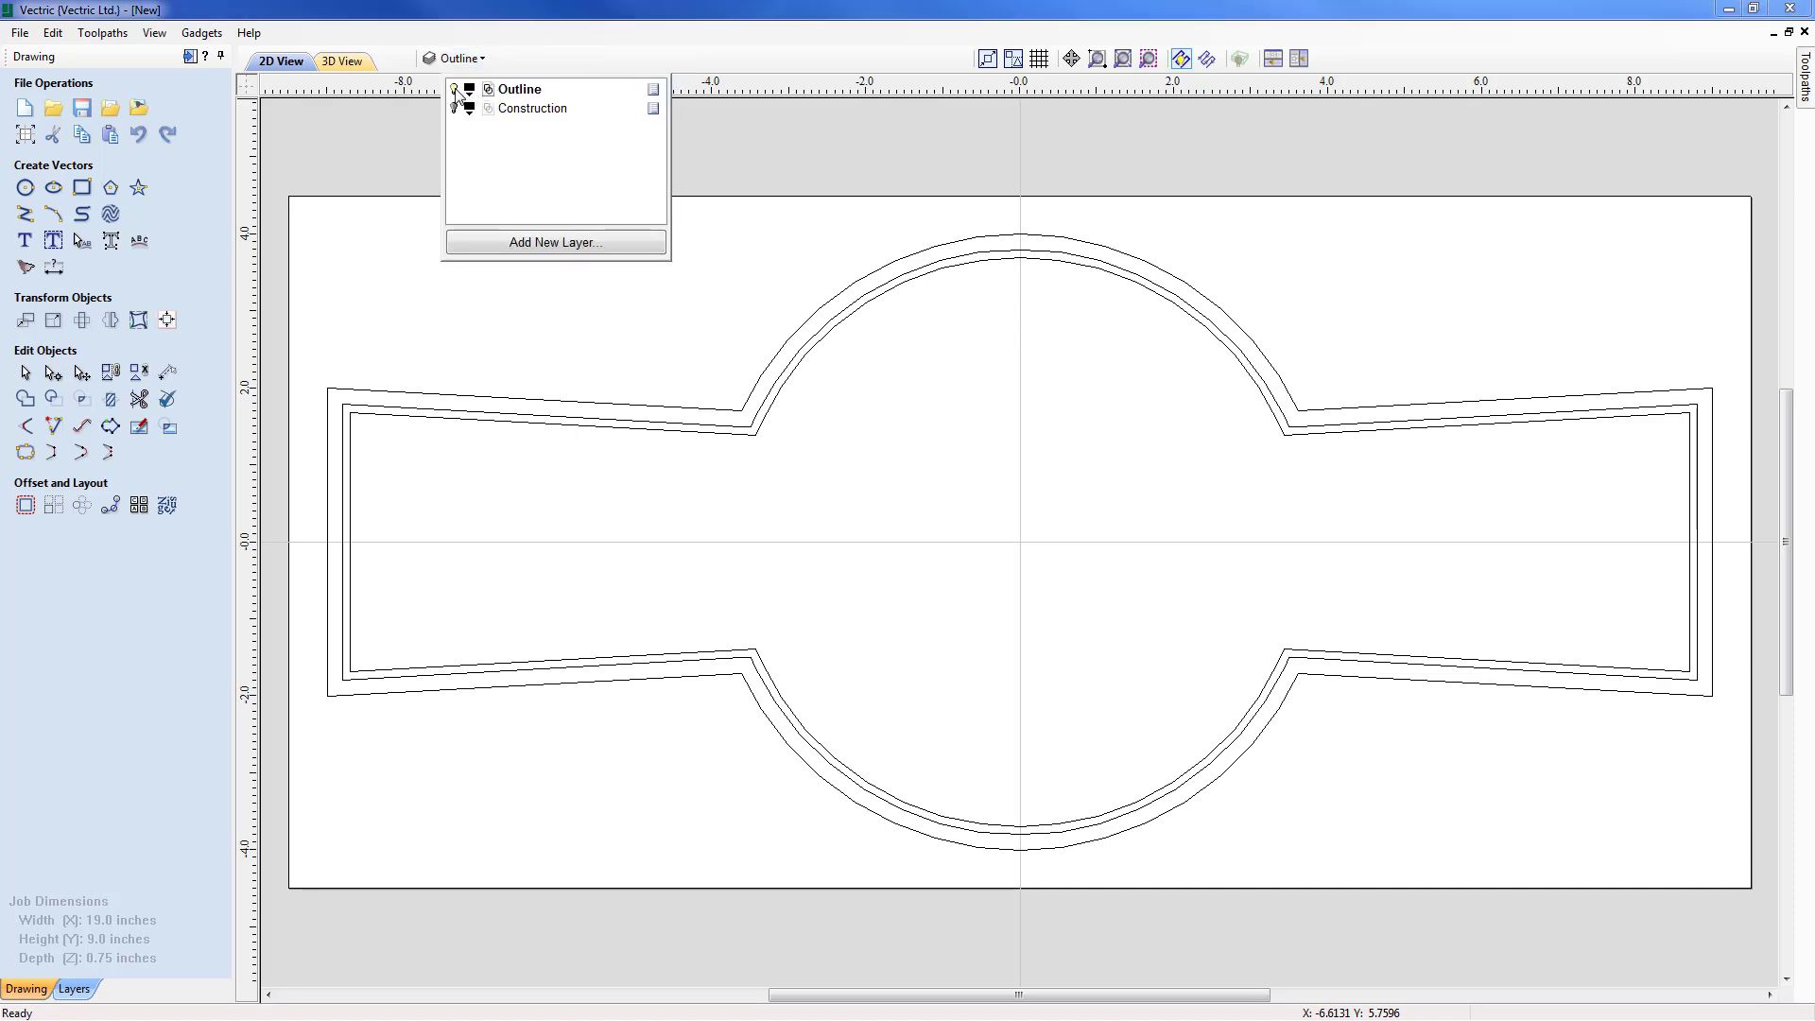
pyautogui.click(455, 89)
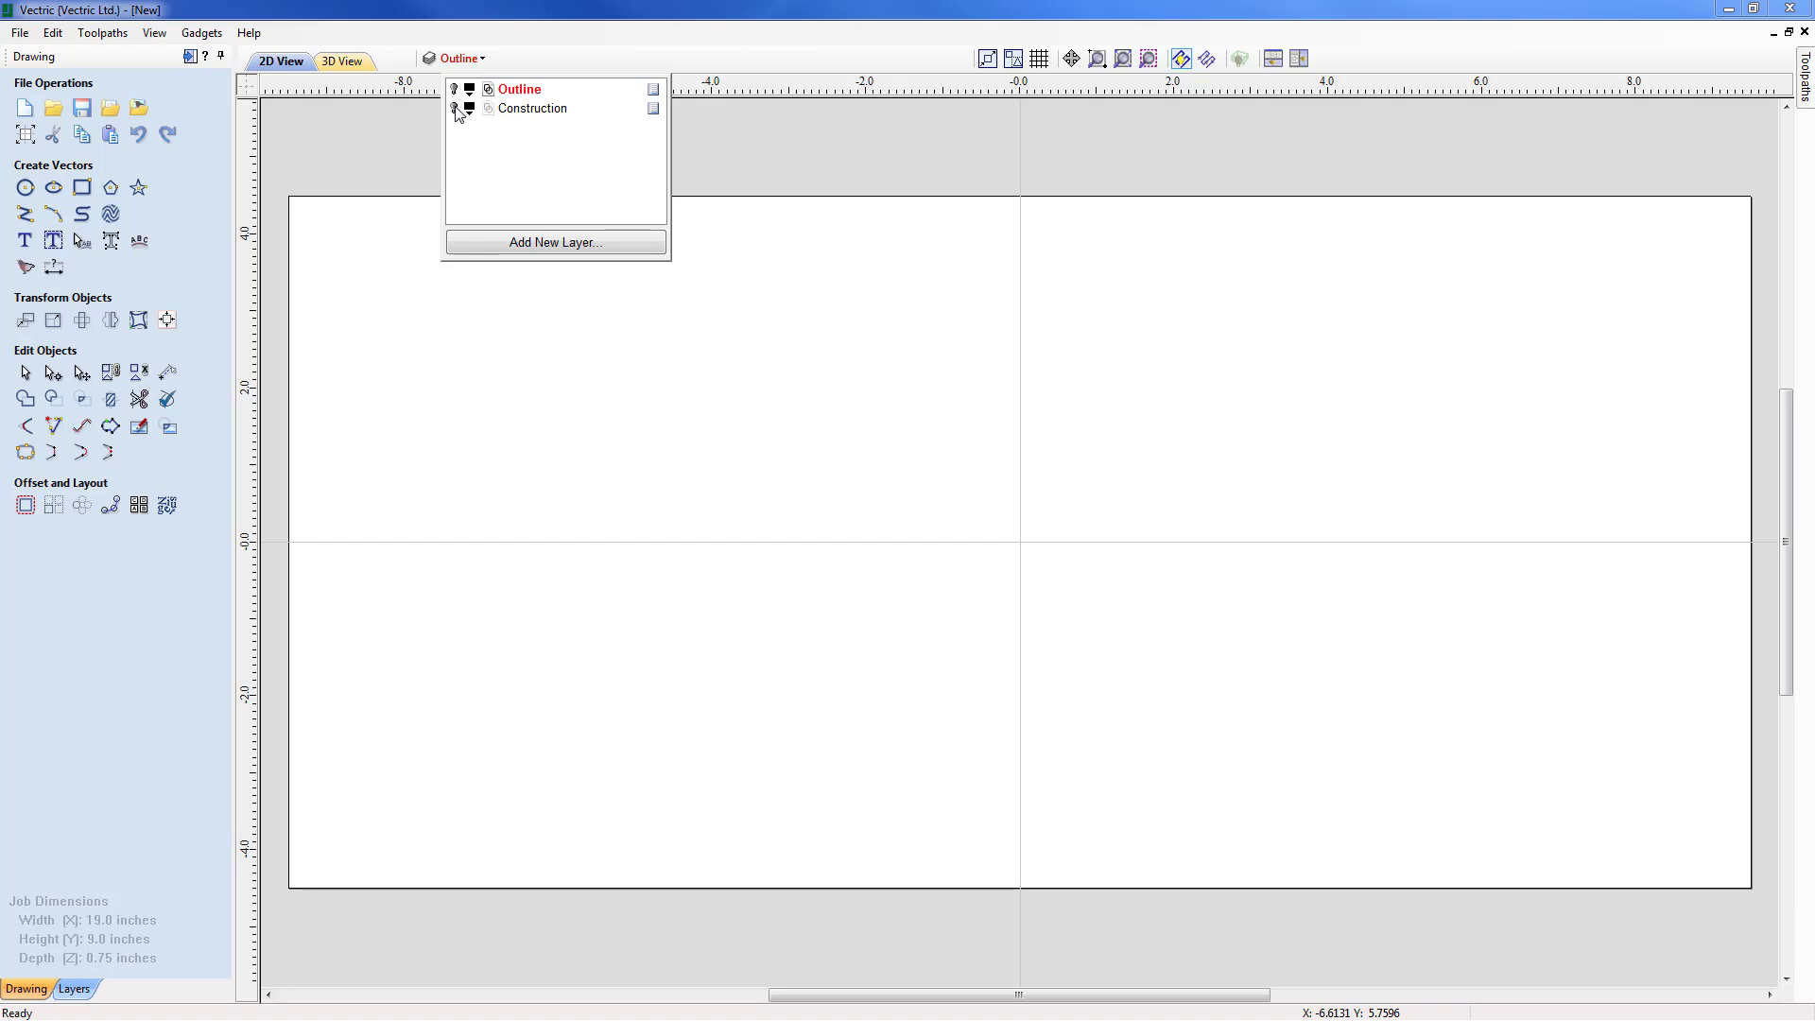
pyautogui.click(455, 109)
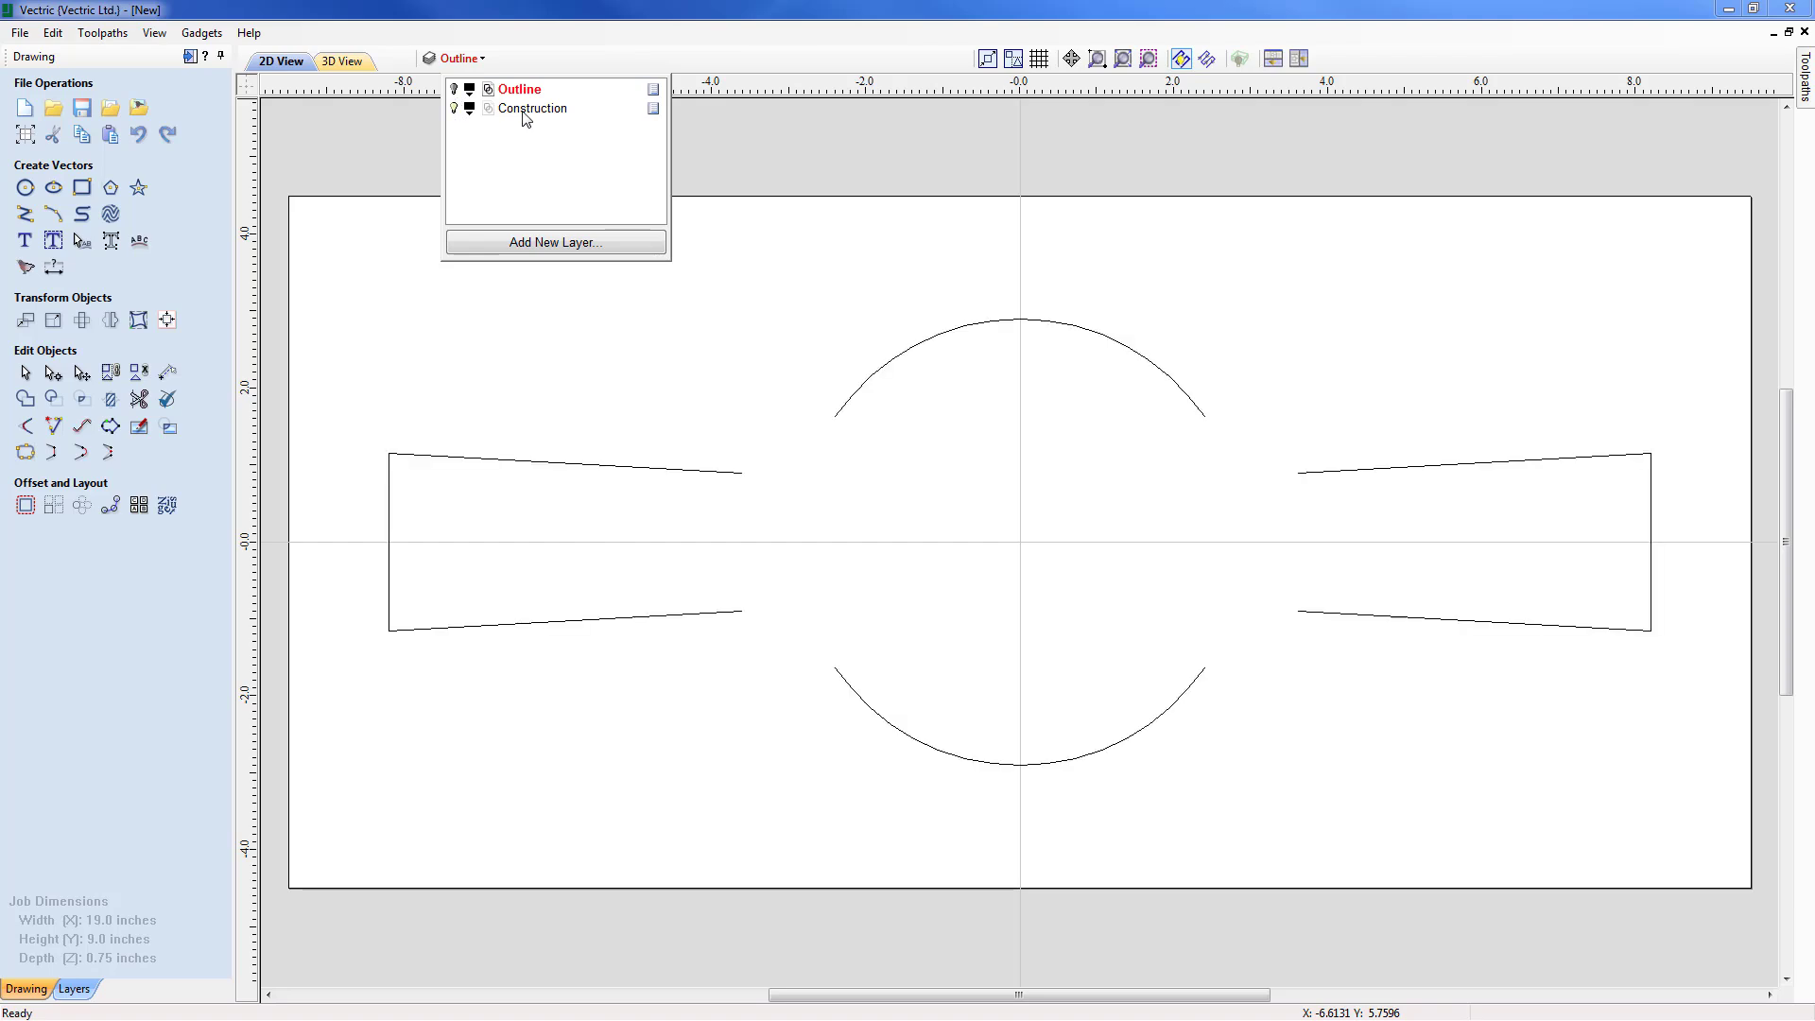
# Step: Add a new layer named Text
pyautogui.click(554, 244)
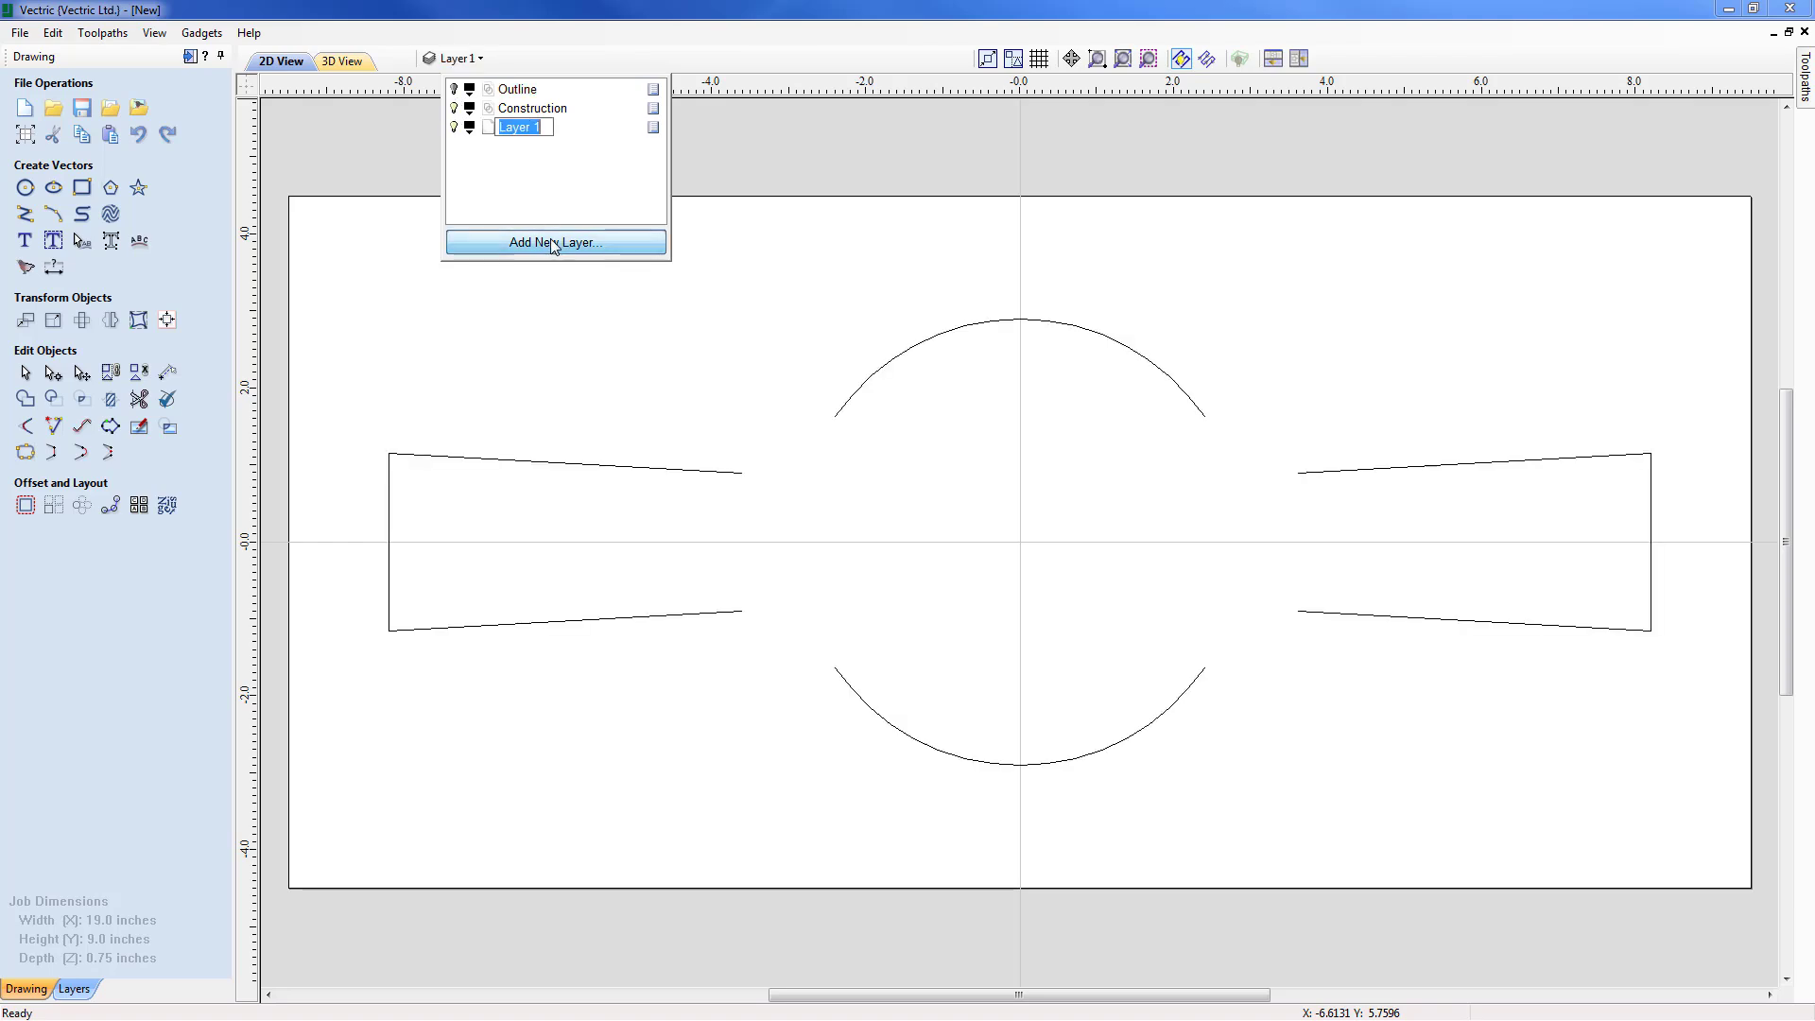
pyautogui.write('Text')
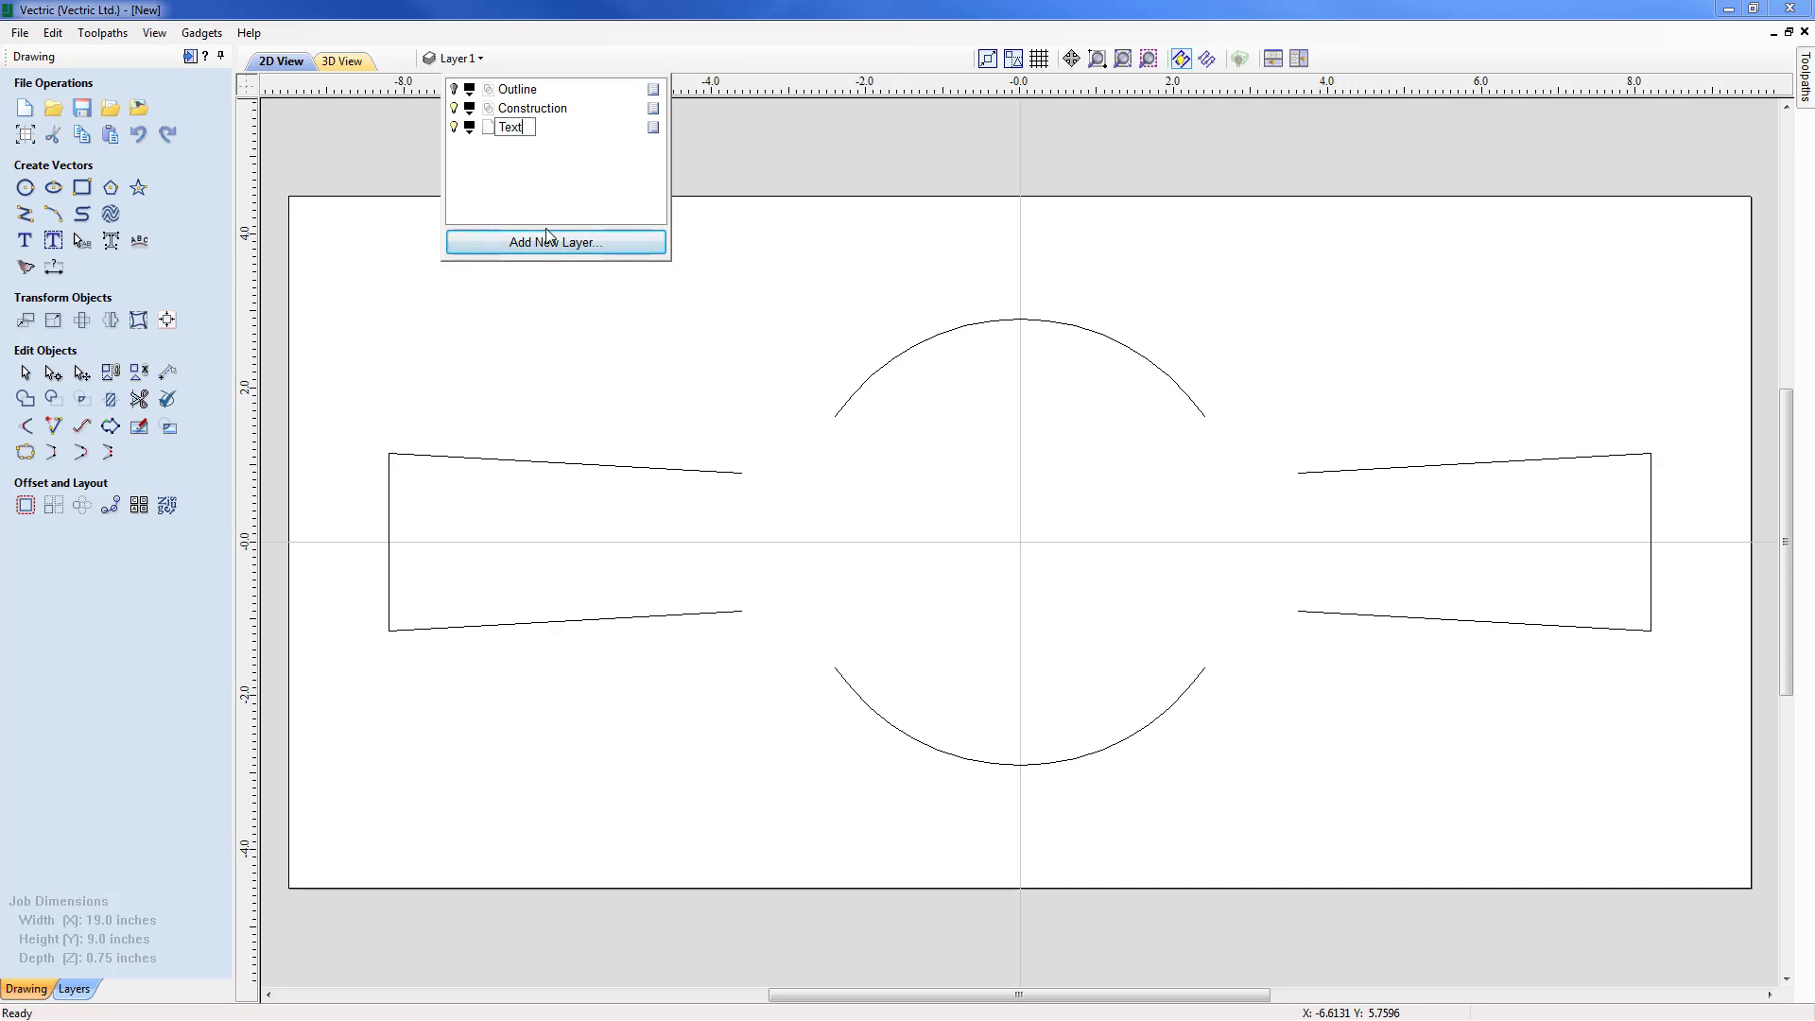
pyautogui.click(577, 336)
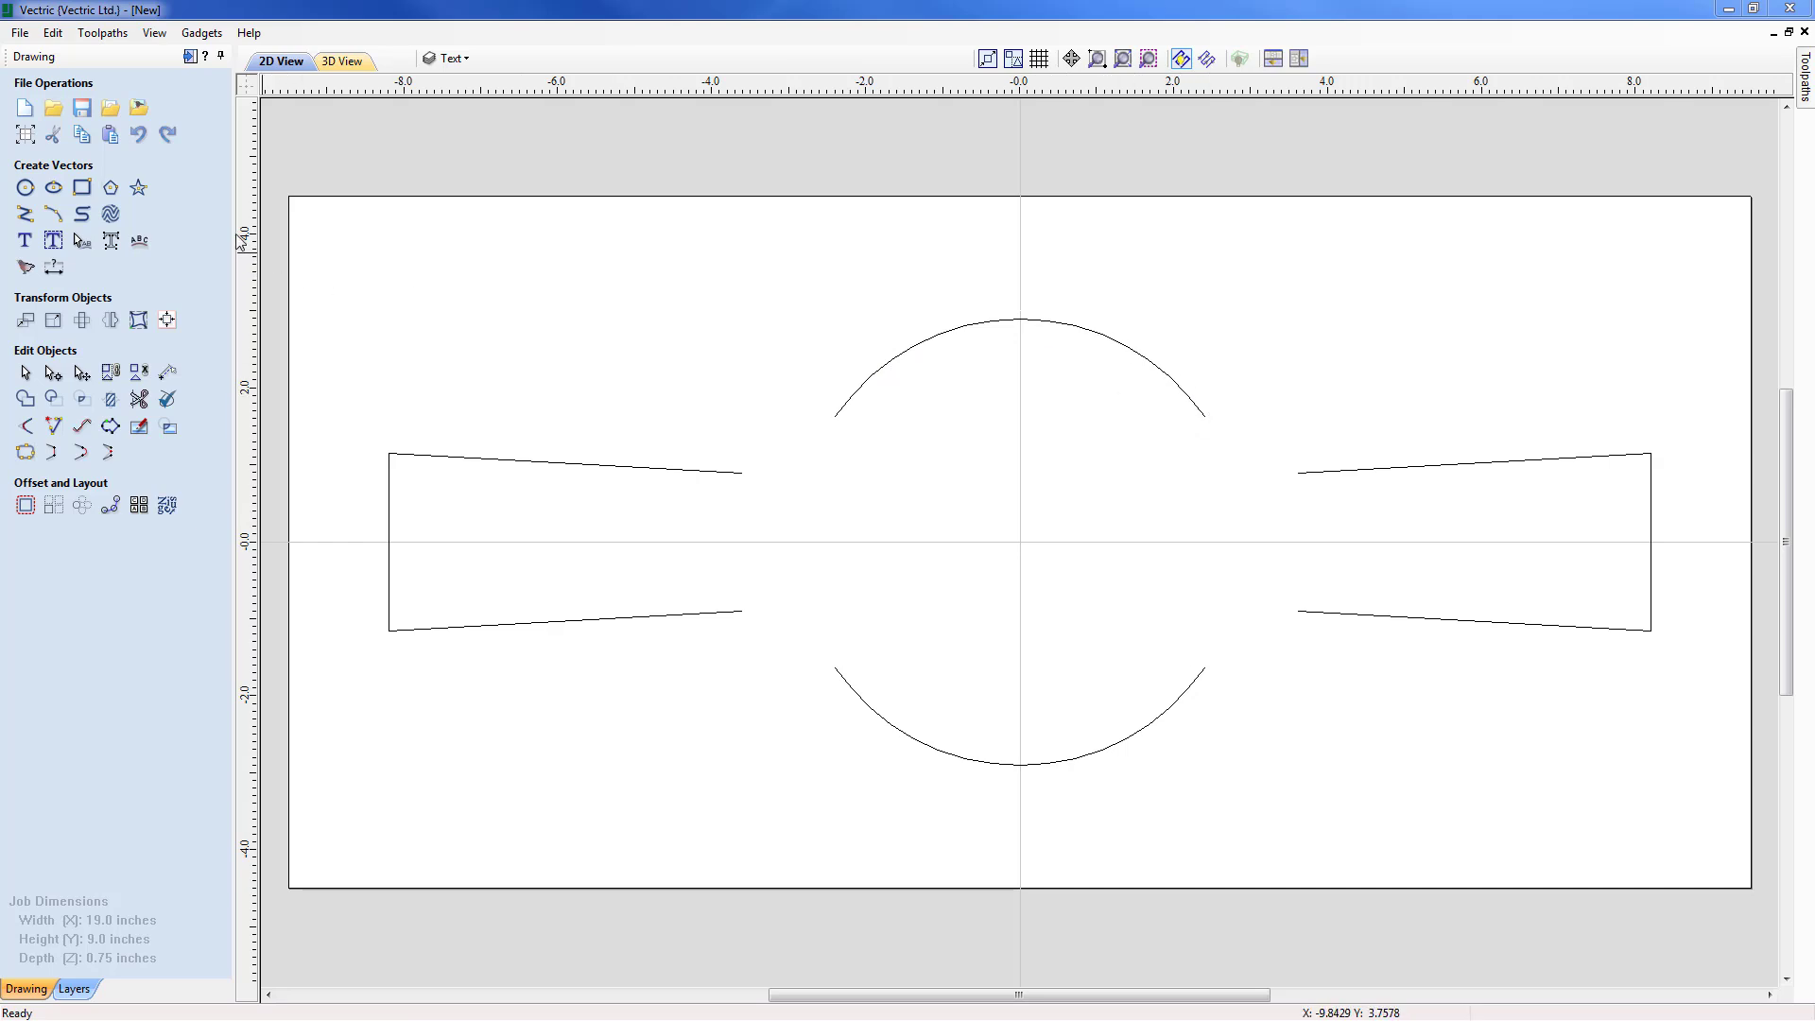
# Step: Draw a five-point star centered at X 0.0, Y 0.0 and set its outer radius to 0.5 inches
pyautogui.click(139, 188)
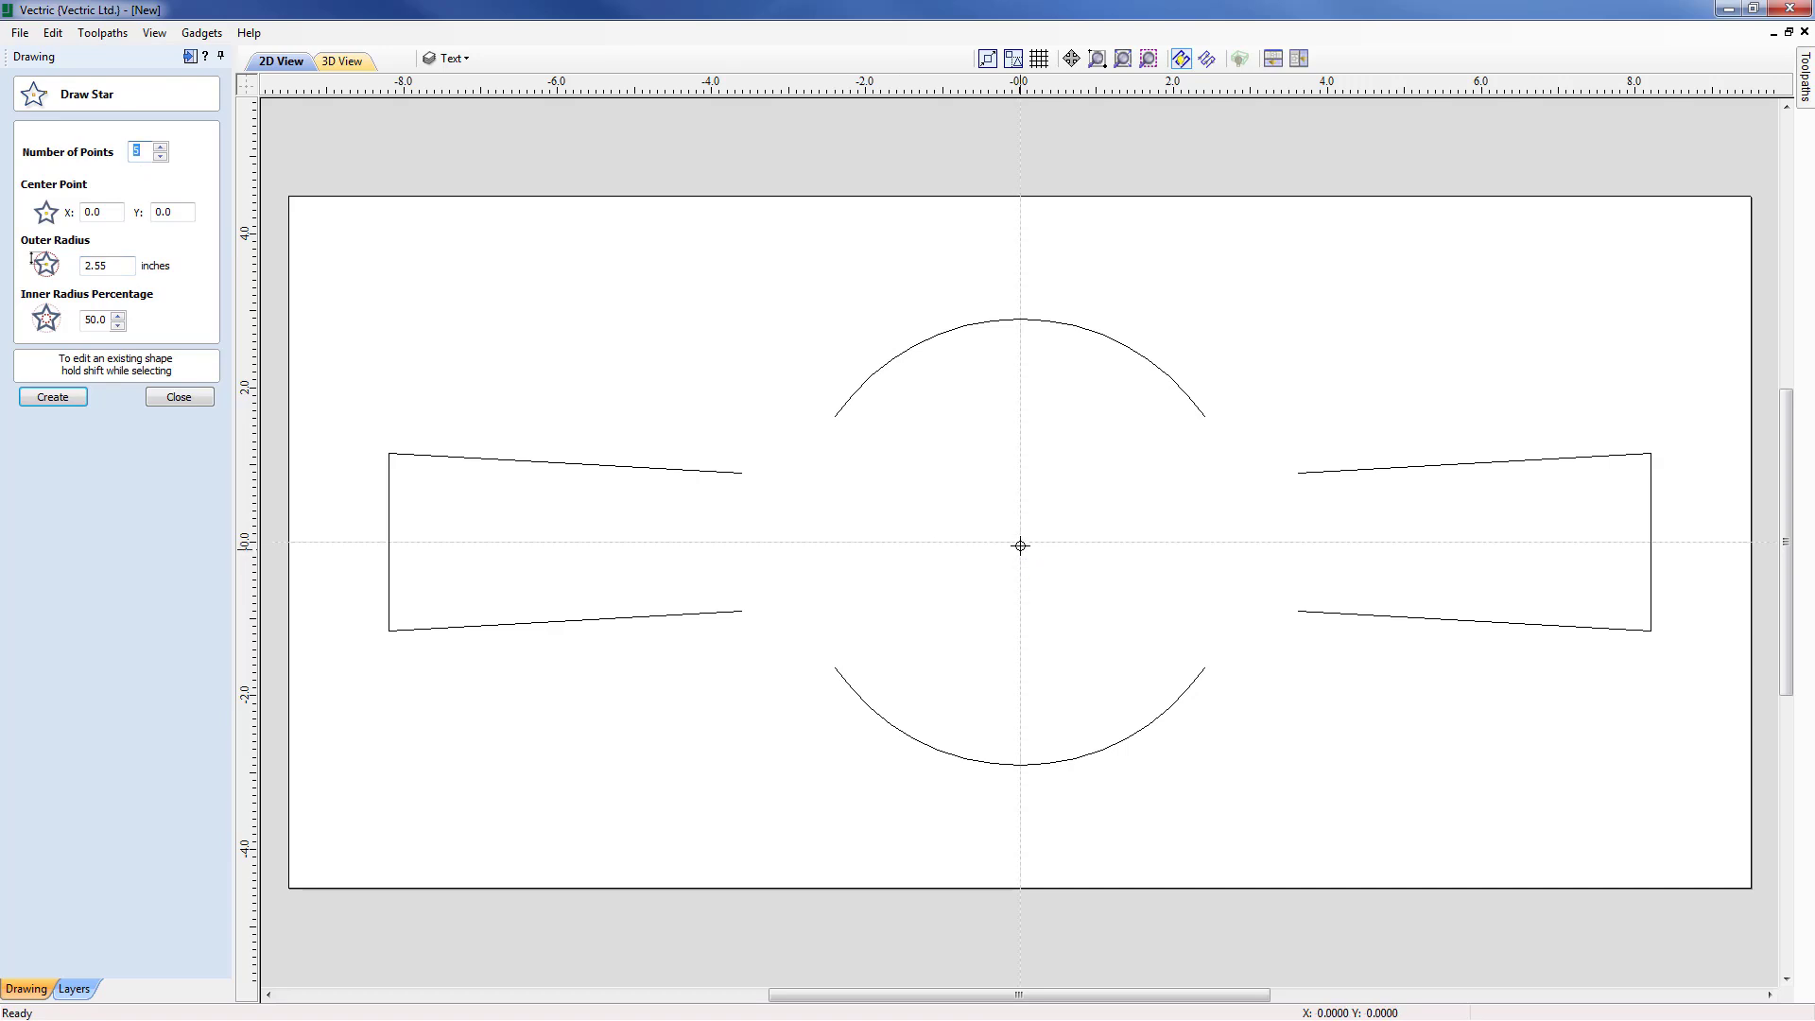
pyautogui.moveTo(1020, 543); pyautogui.dragTo(959, 474)
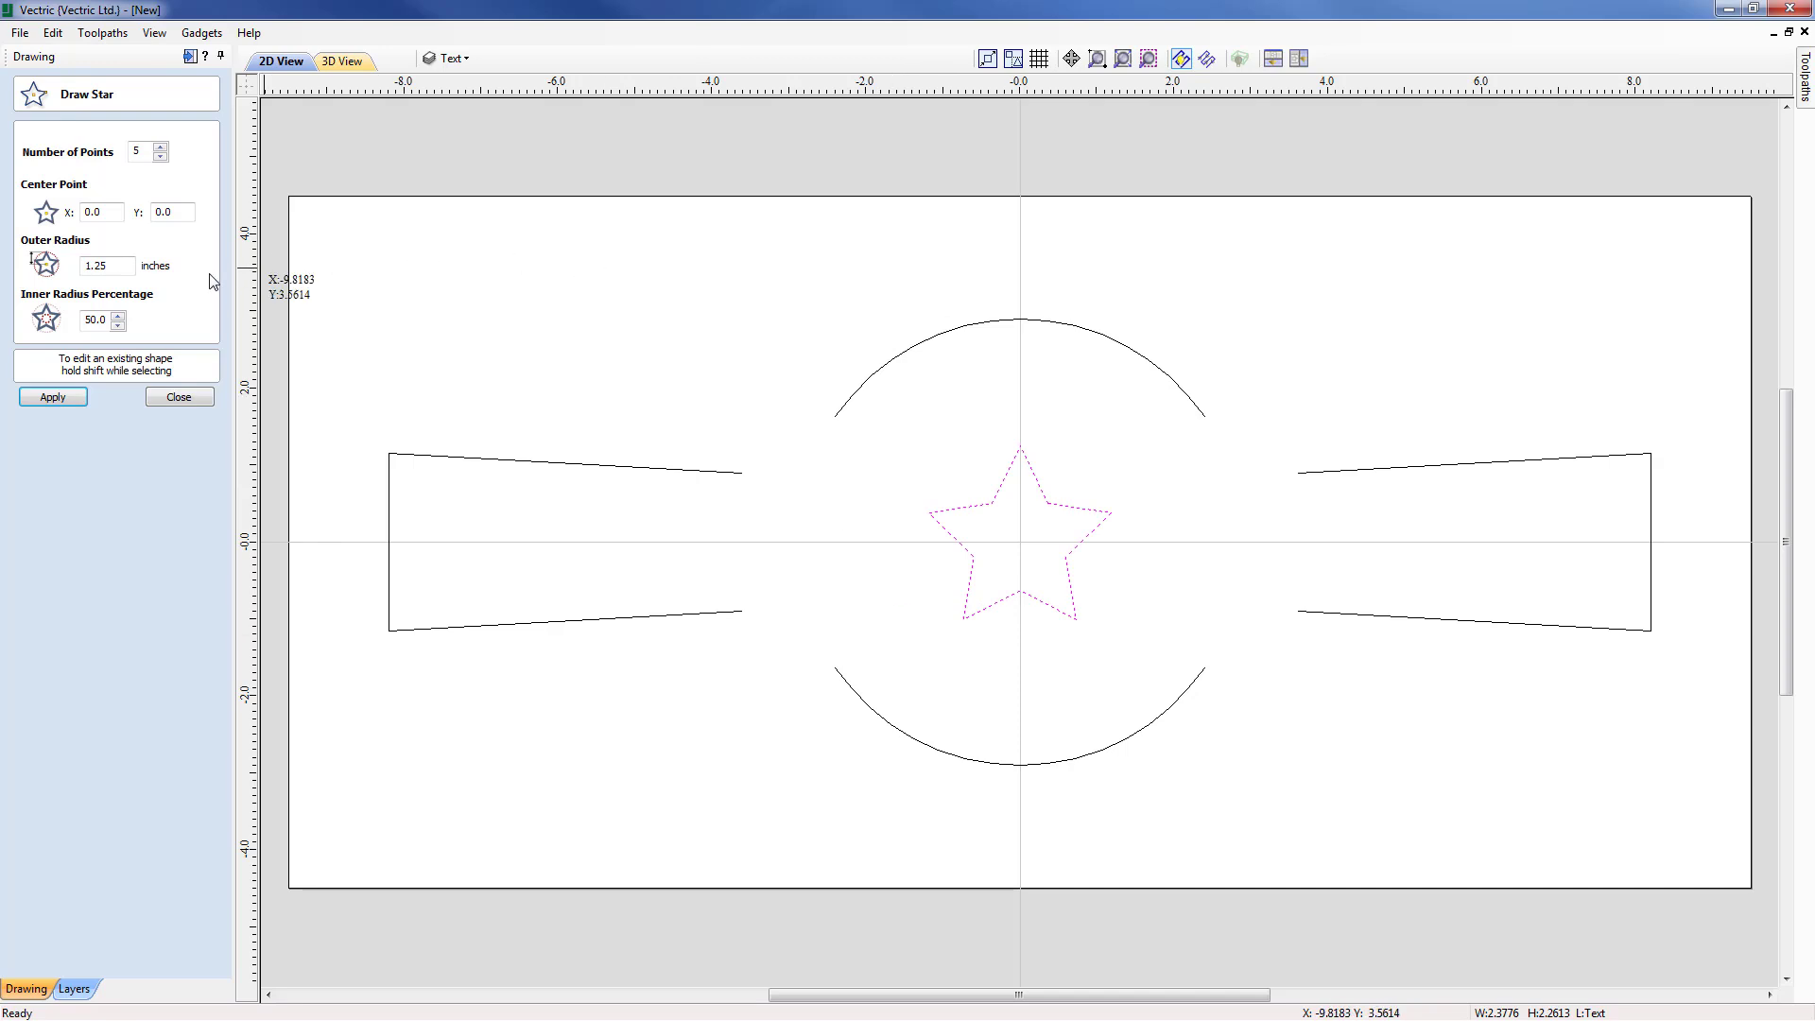
pyautogui.click(112, 268)
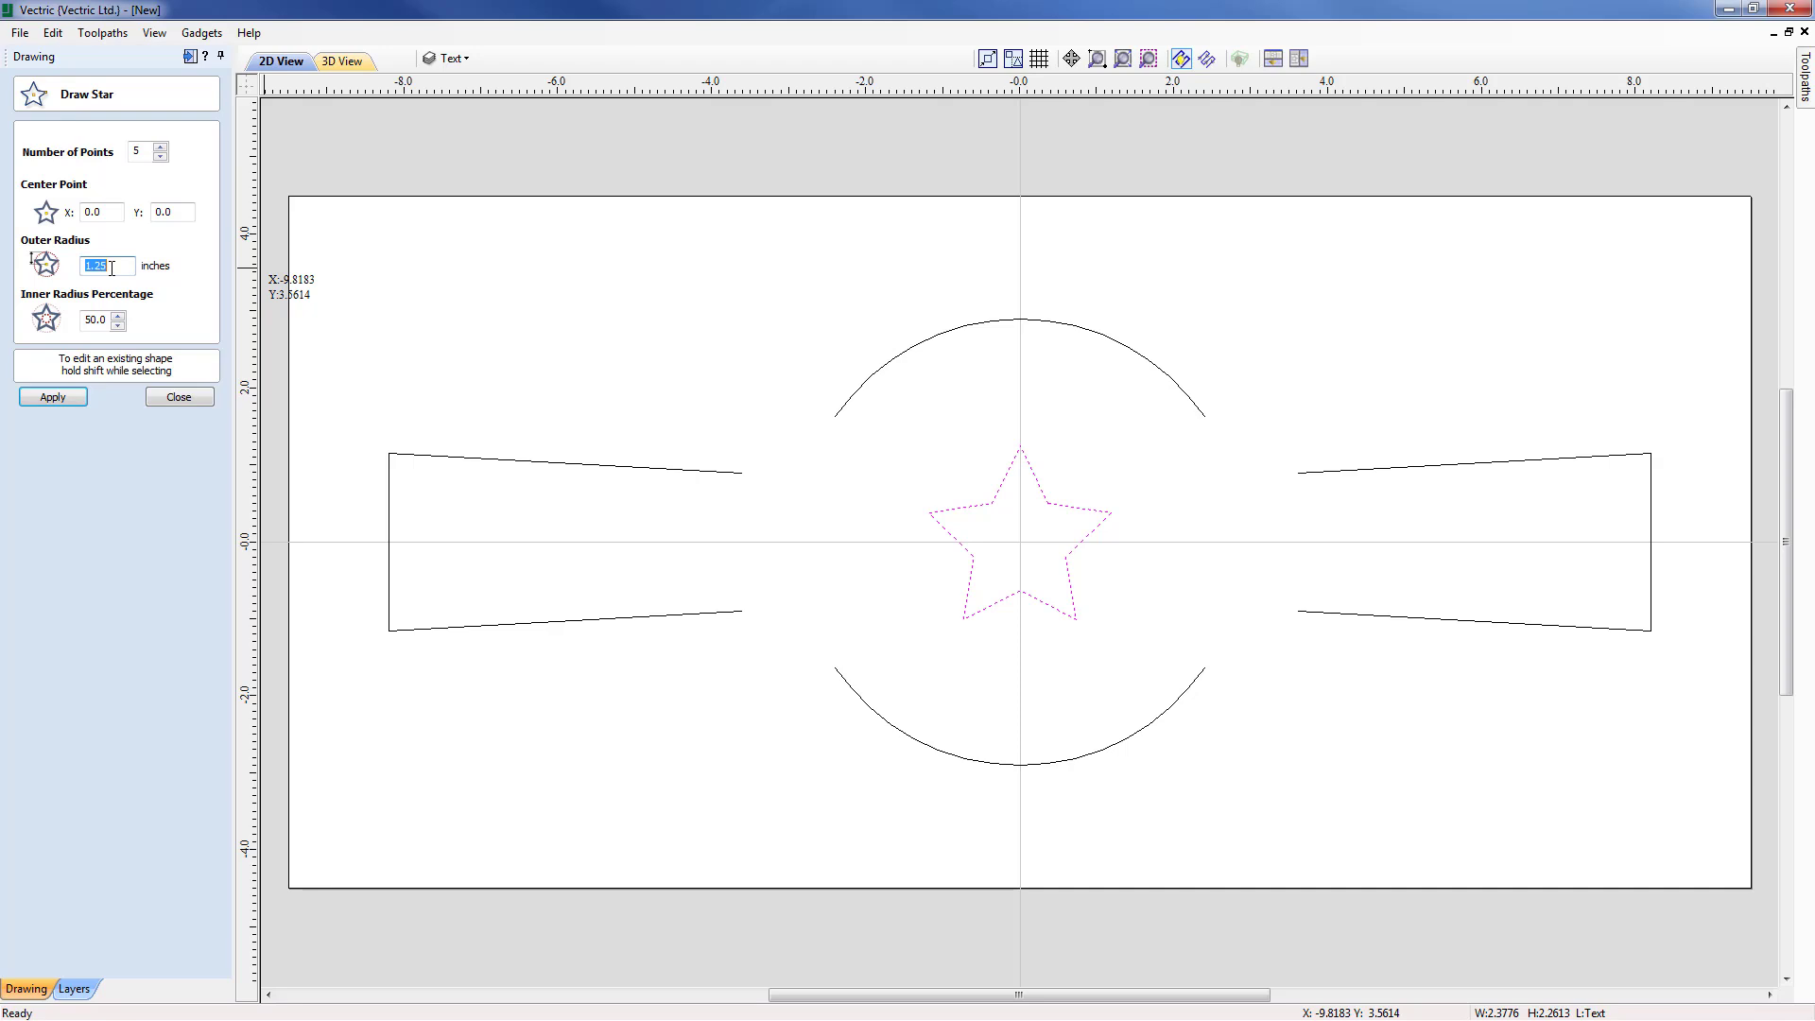
pyautogui.write('.5')
pyautogui.click(55, 397)
# Step: Set the star's inner radius percentage to 38.2 and finish the star
pyautogui.scroll(5, 1050, 541)
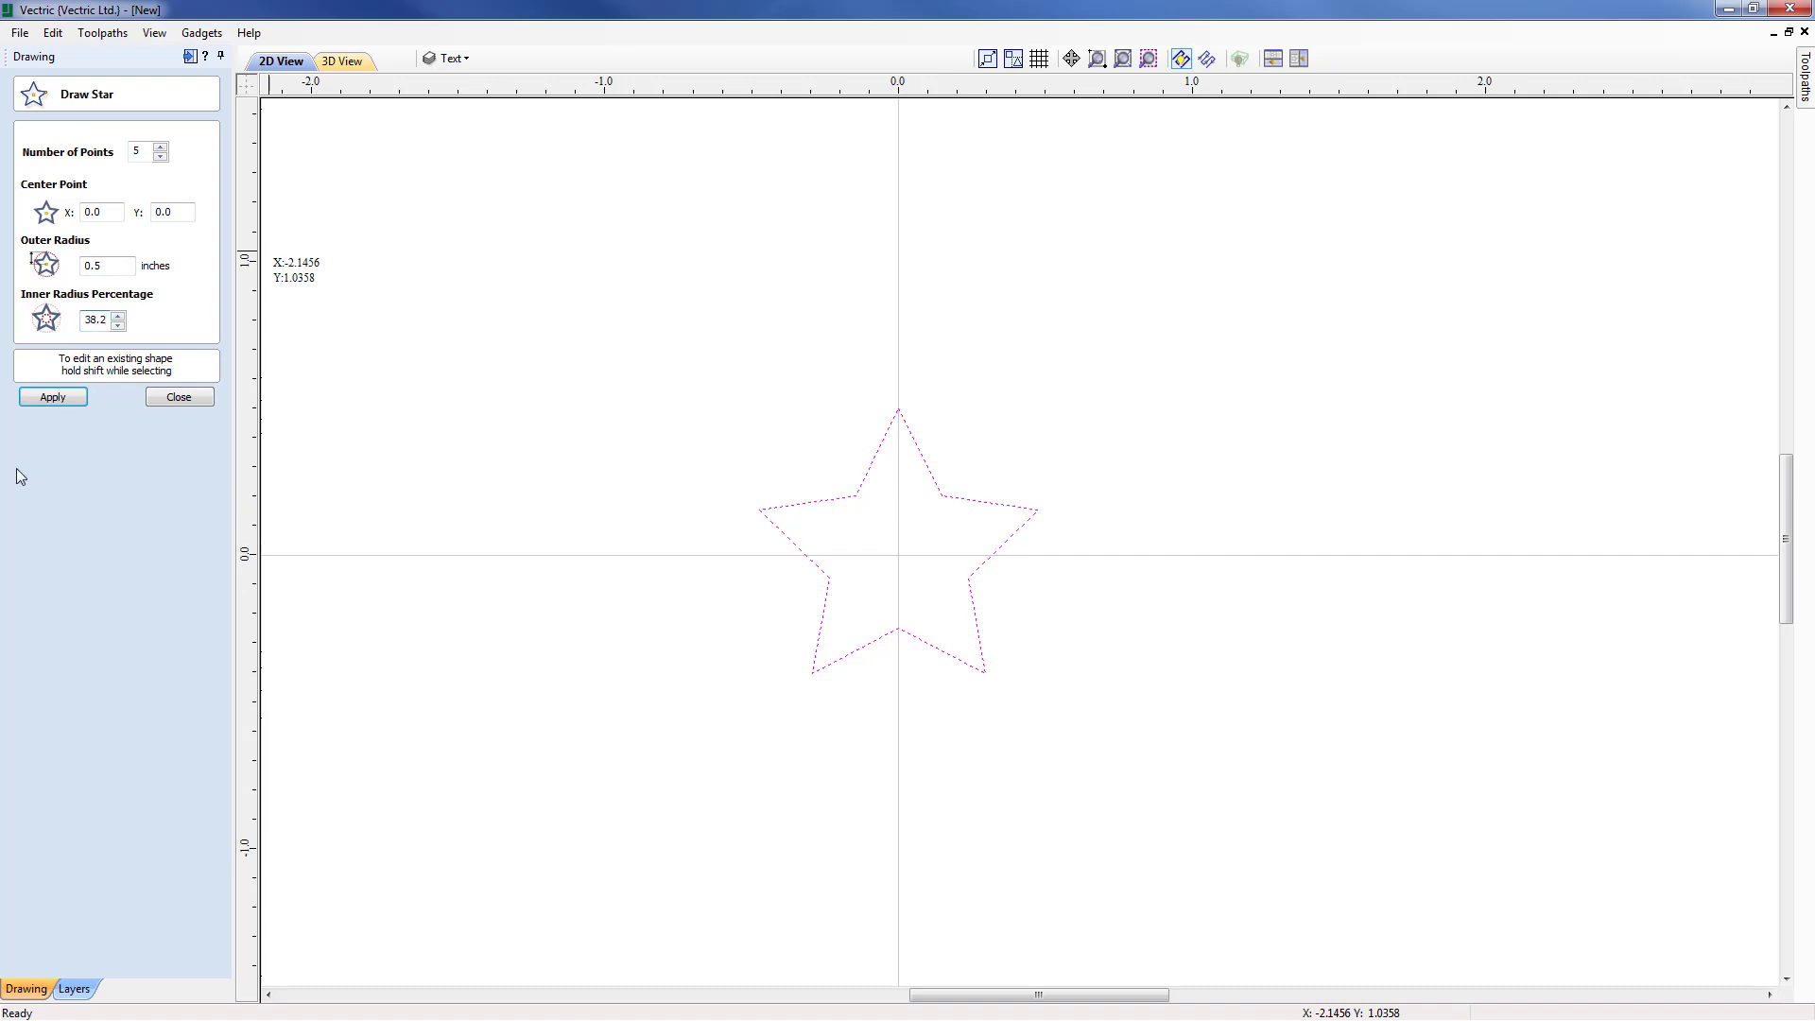
pyautogui.click(43, 400)
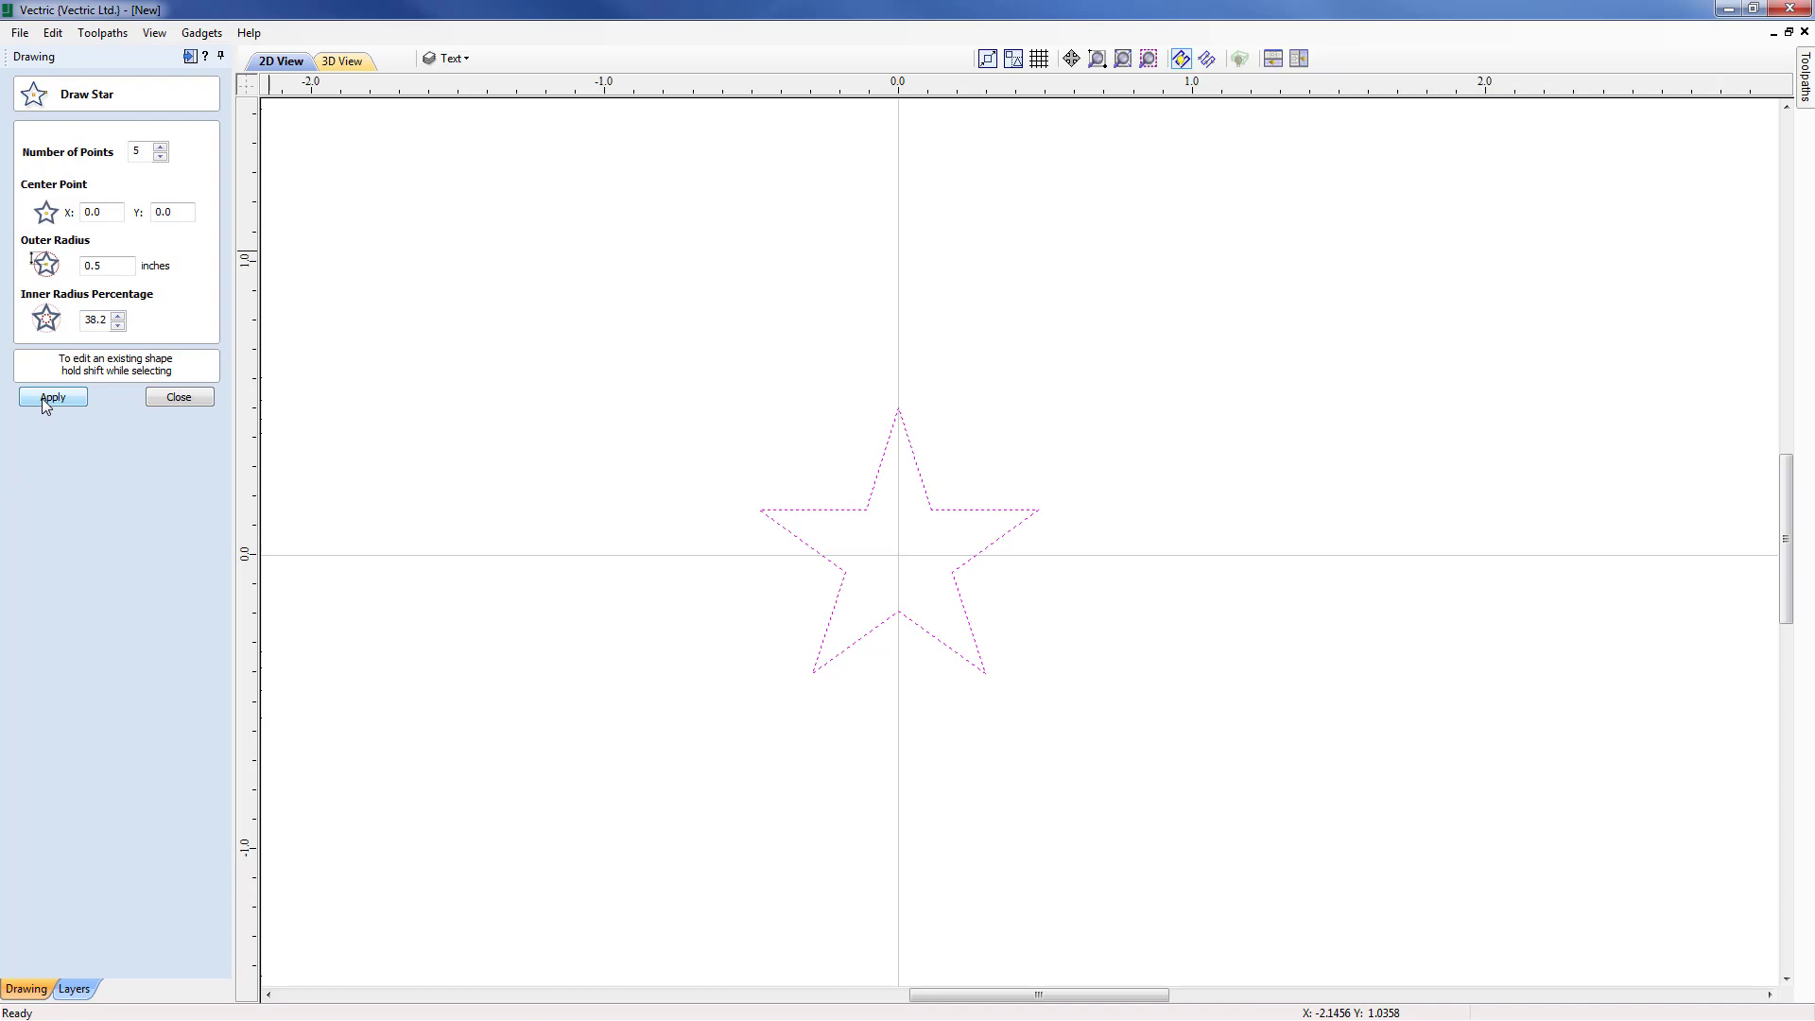
pyautogui.click(174, 397)
# Step: Copy the star along the upper arc as 5 copies, aligned to the curve and created on a new layer
pyautogui.moveTo(782, 470); pyautogui.dragTo(1055, 474, button='middle')
pyautogui.scroll(-3, 1055, 475)
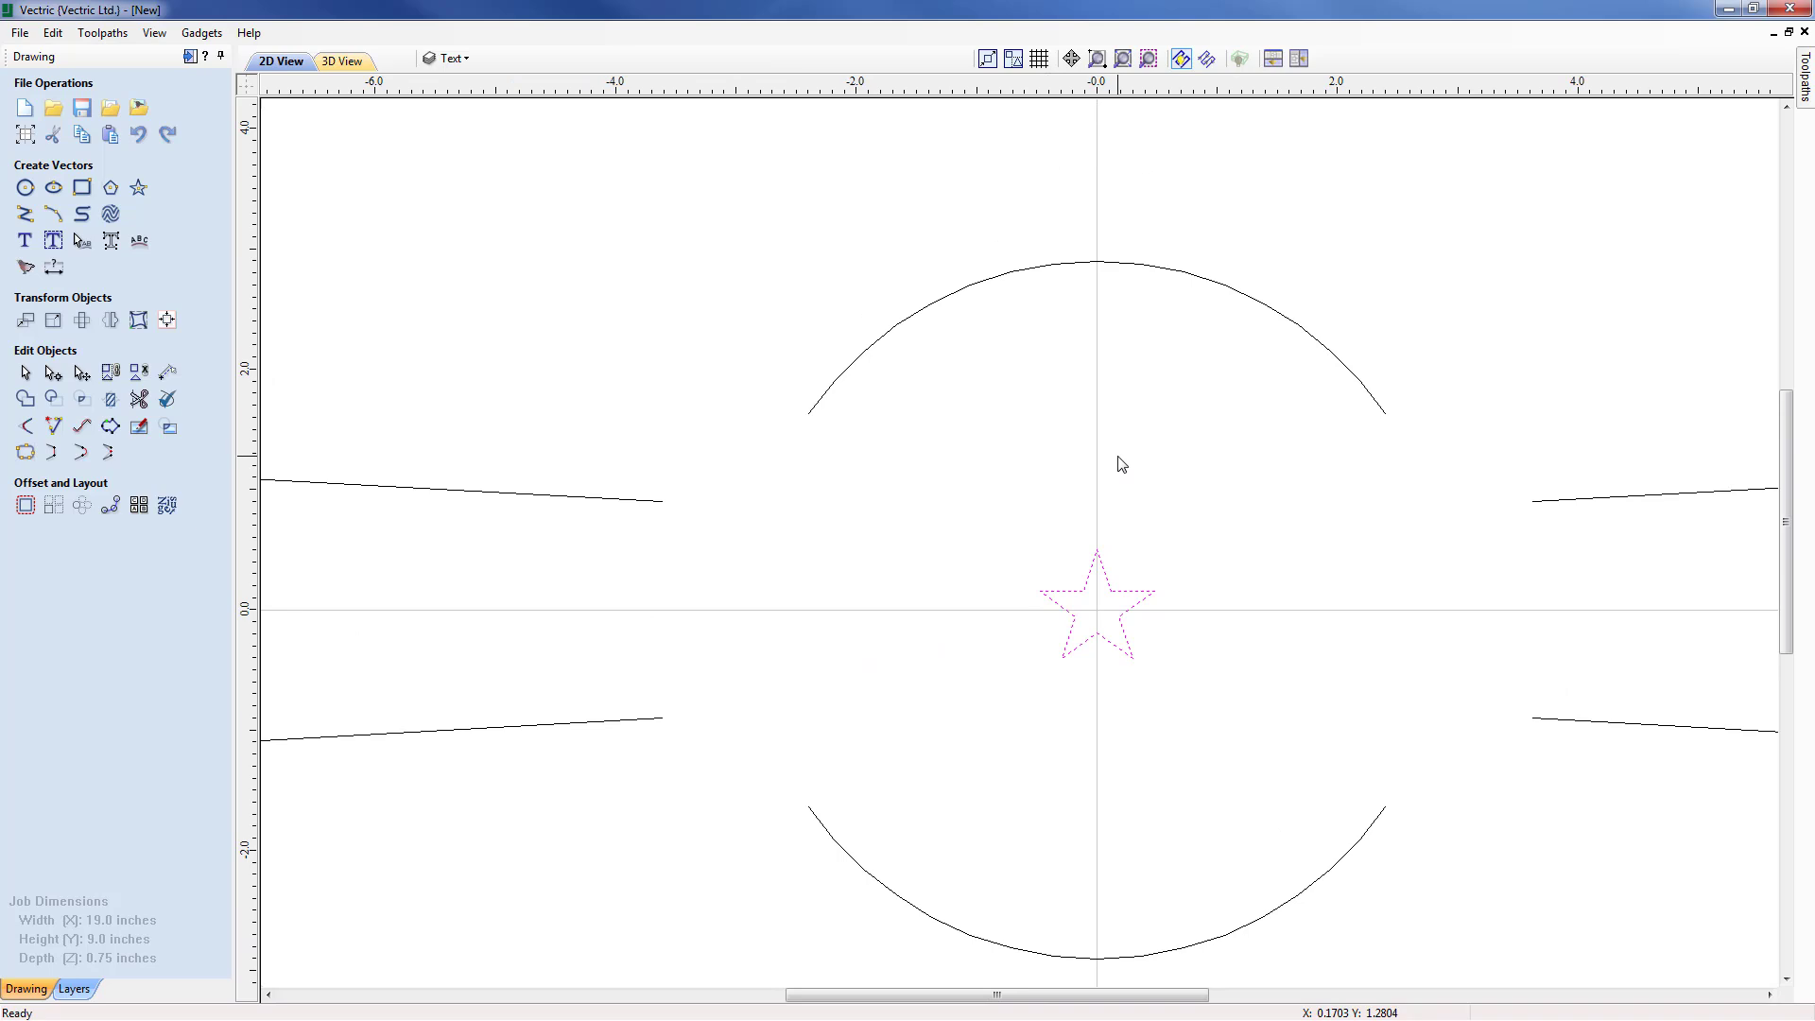
pyautogui.keyDown('shift'); pyautogui.click(882, 345); pyautogui.keyUp('shift')
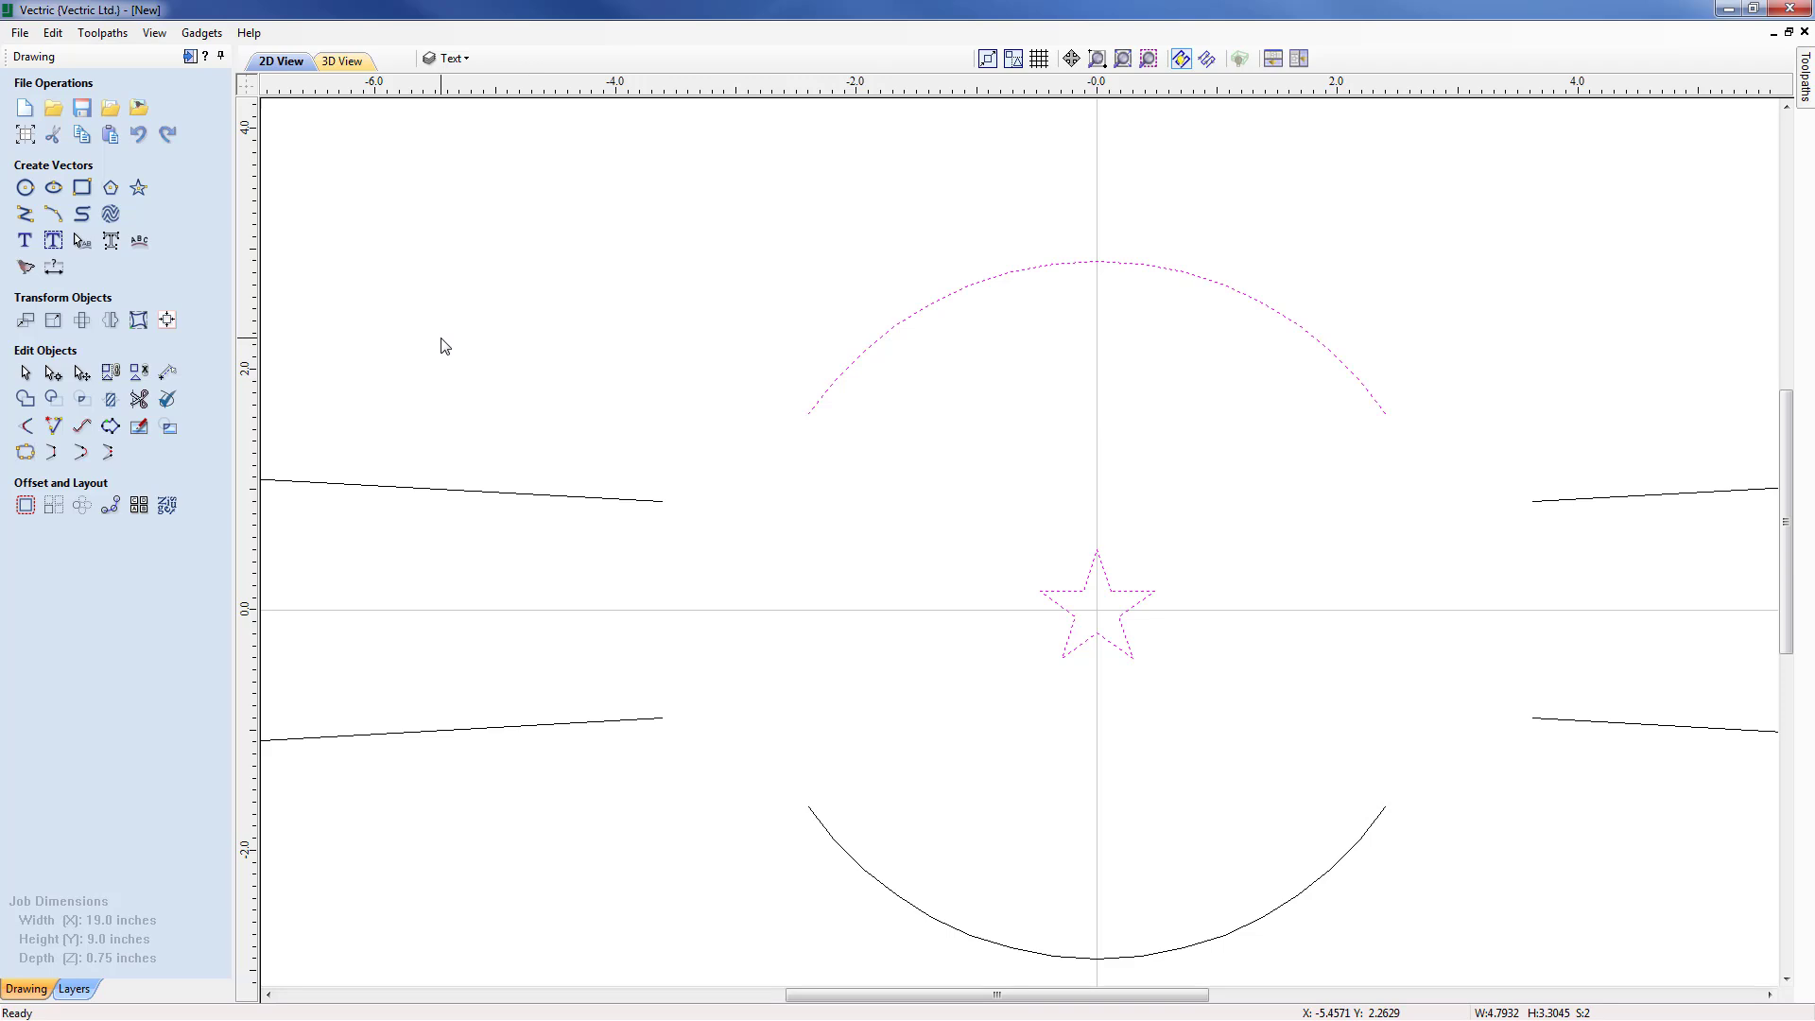
pyautogui.click(111, 507)
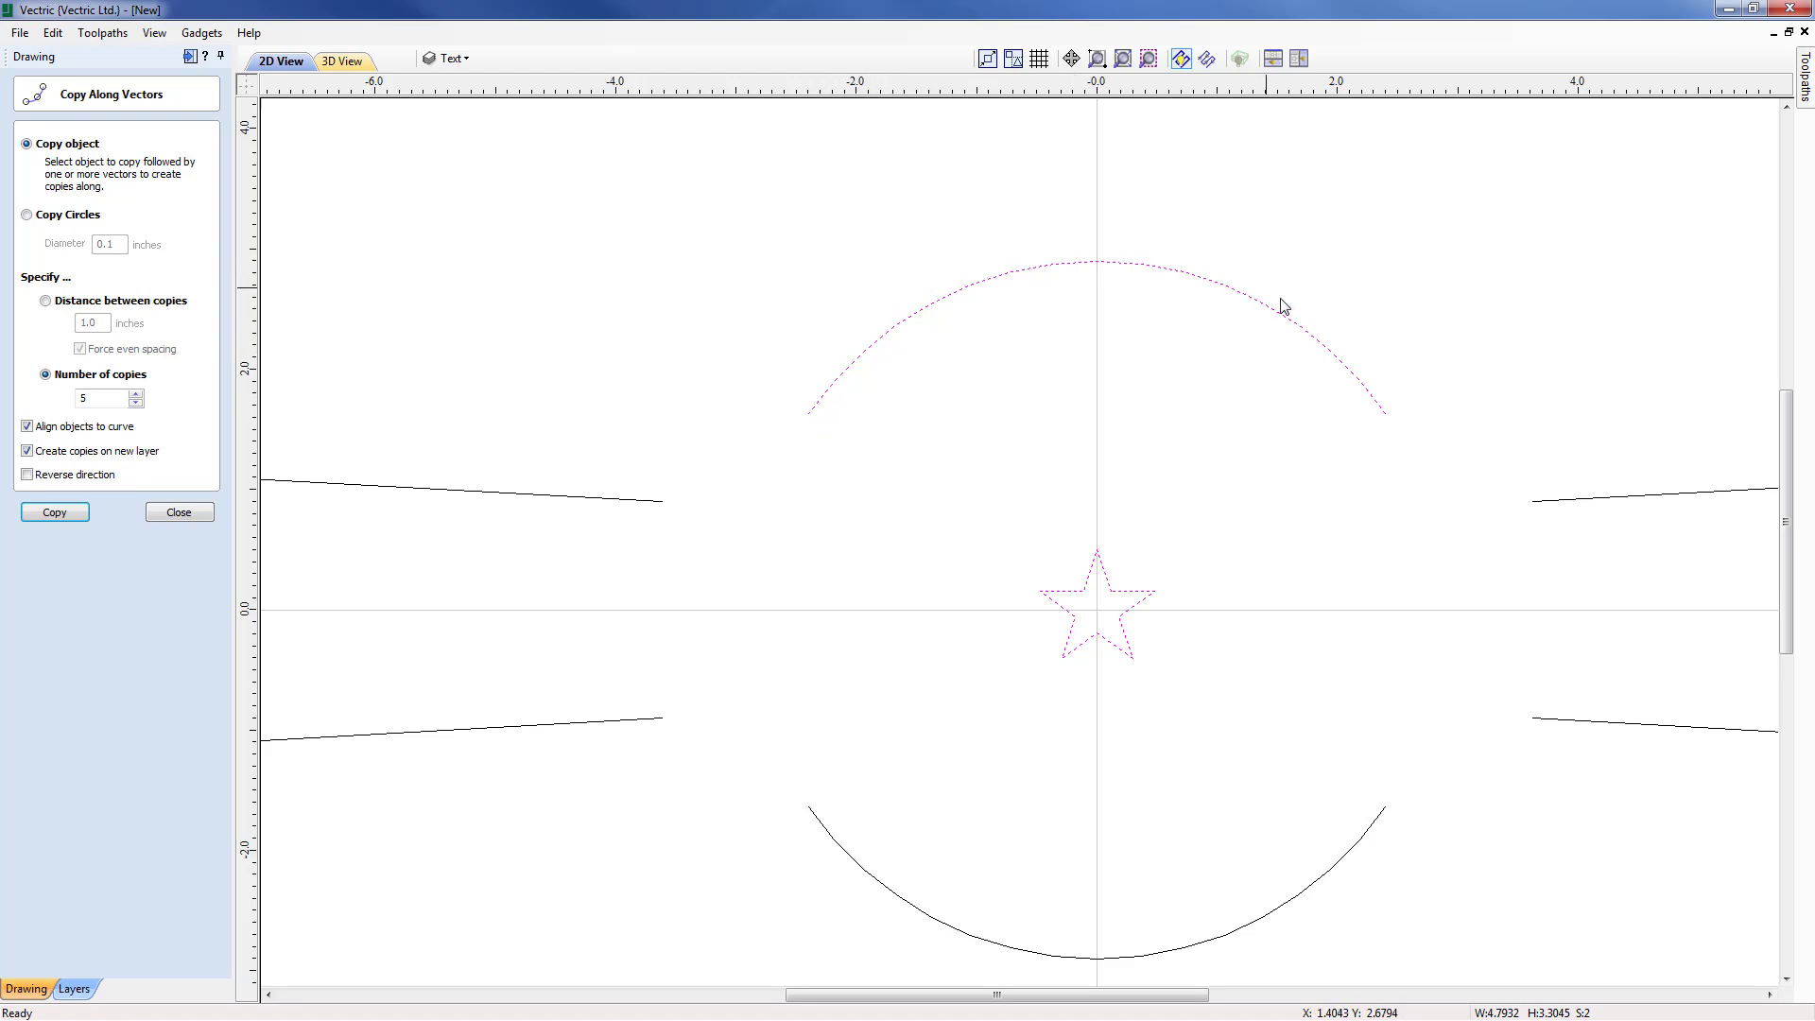
pyautogui.click(54, 512)
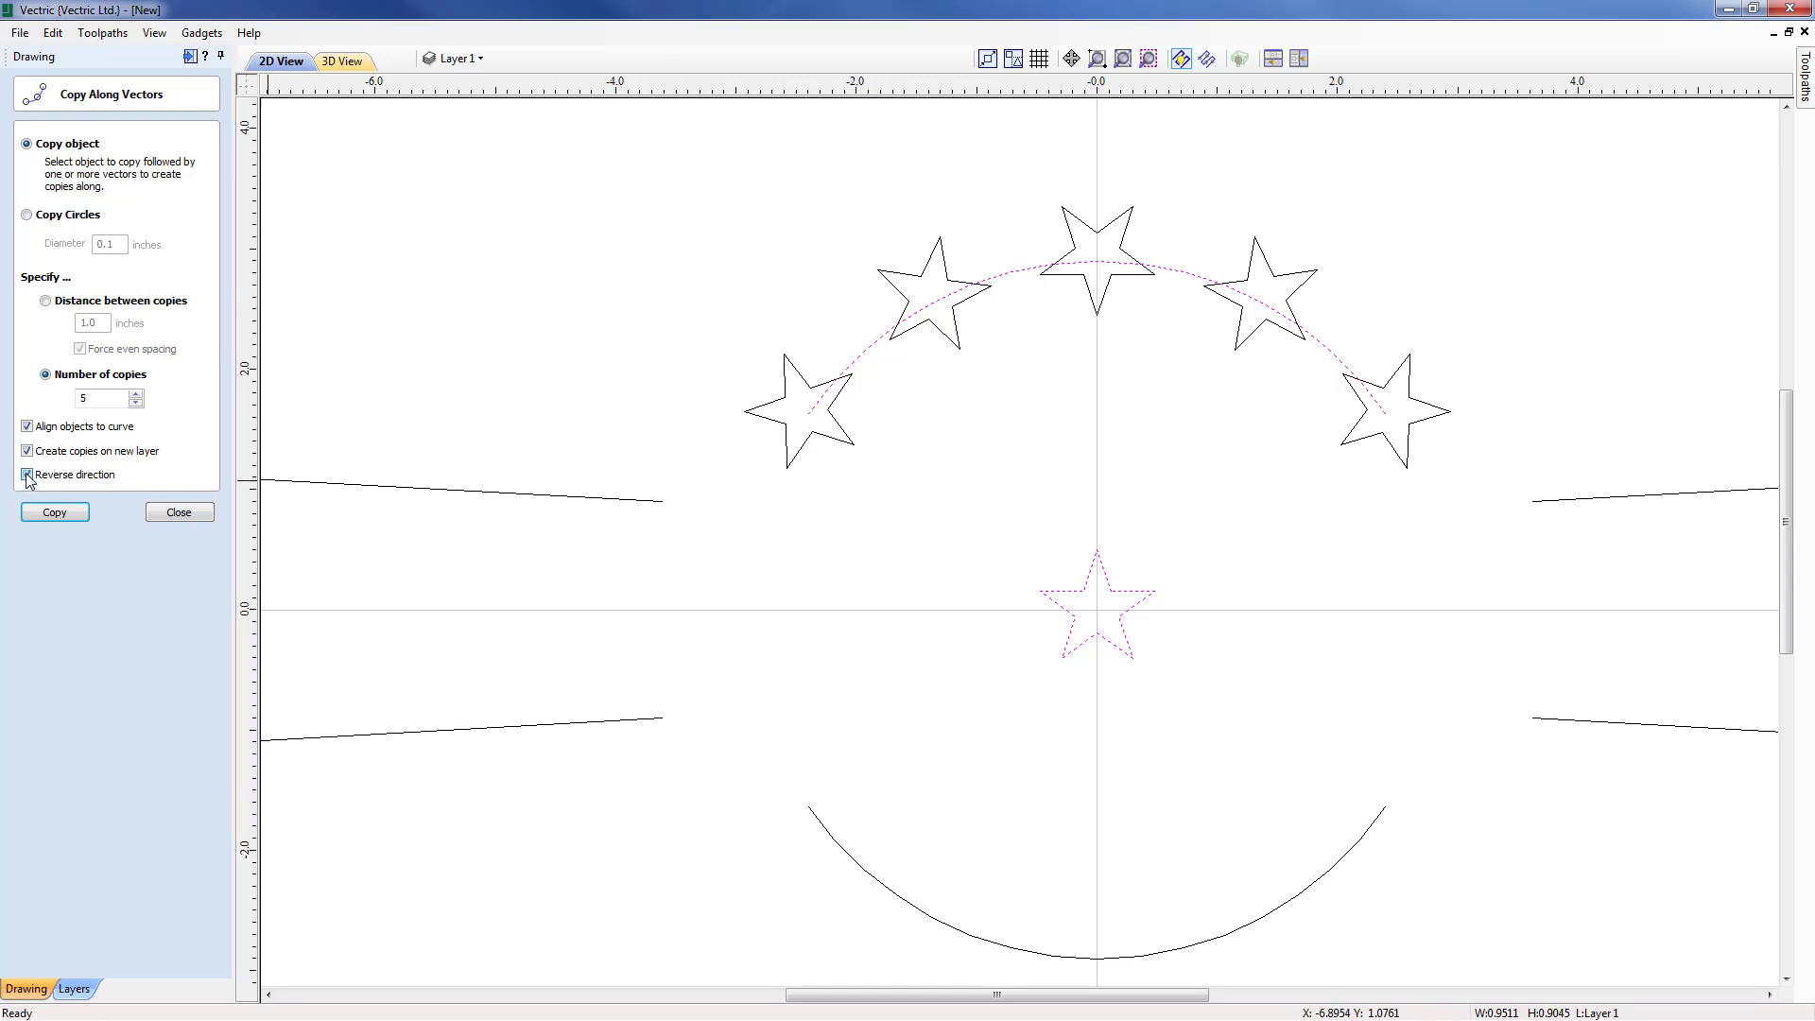
# Step: Copy the star along the upper arc with the direction reversed, and delete the original star at the center
pyautogui.click(44, 516)
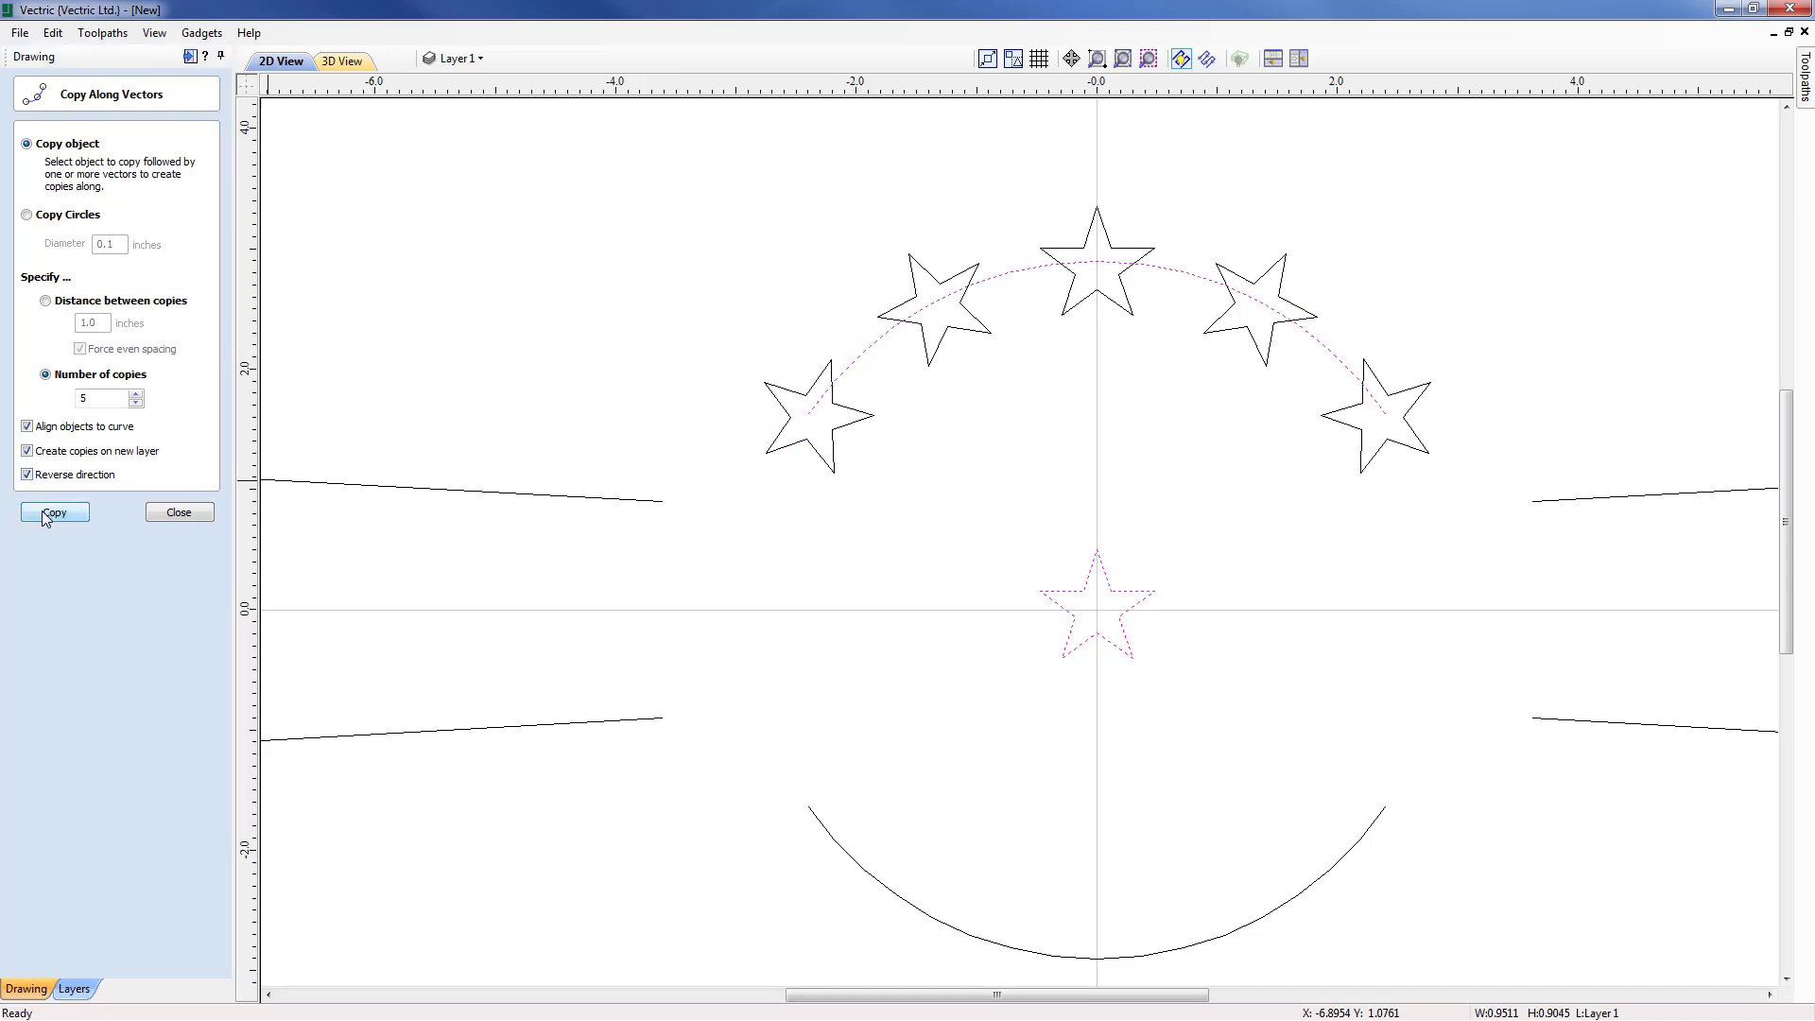
pyautogui.click(176, 512)
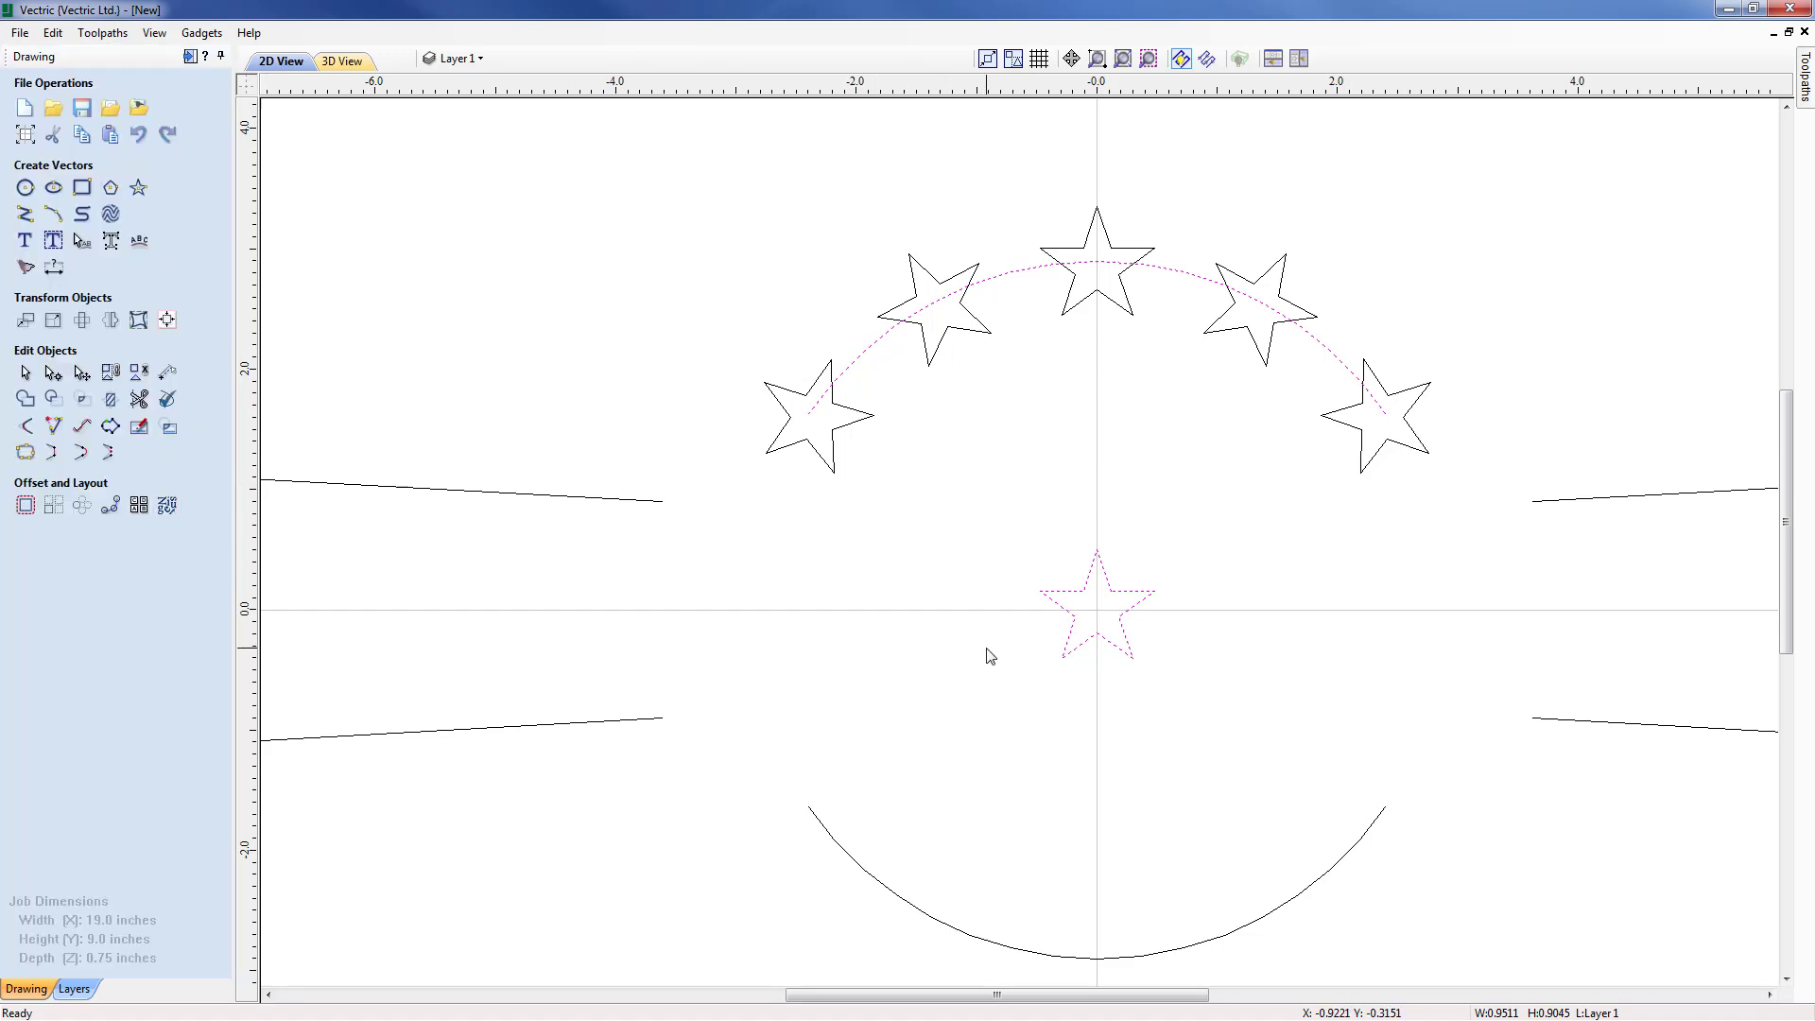
pyautogui.press('Delete')
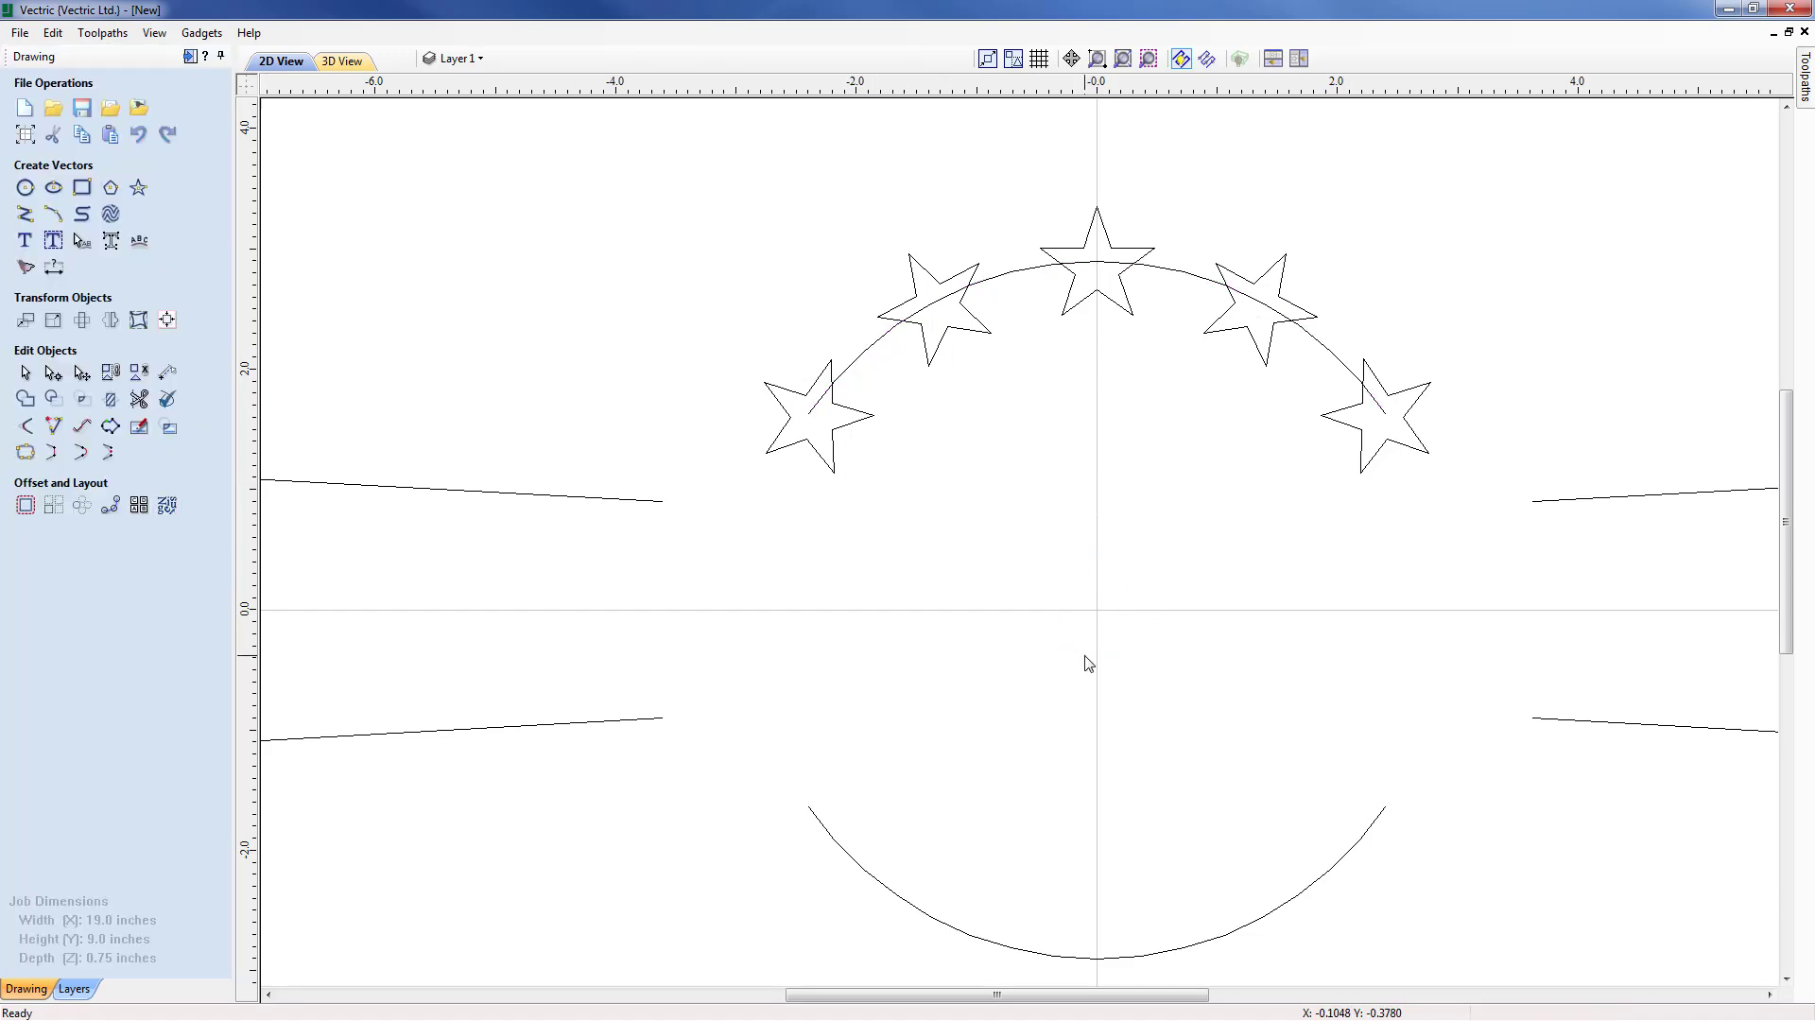
# Step: Create a centered text block on the Text layer reading FIVE, STAR and COFFEE on three separate lines
pyautogui.click(1125, 58)
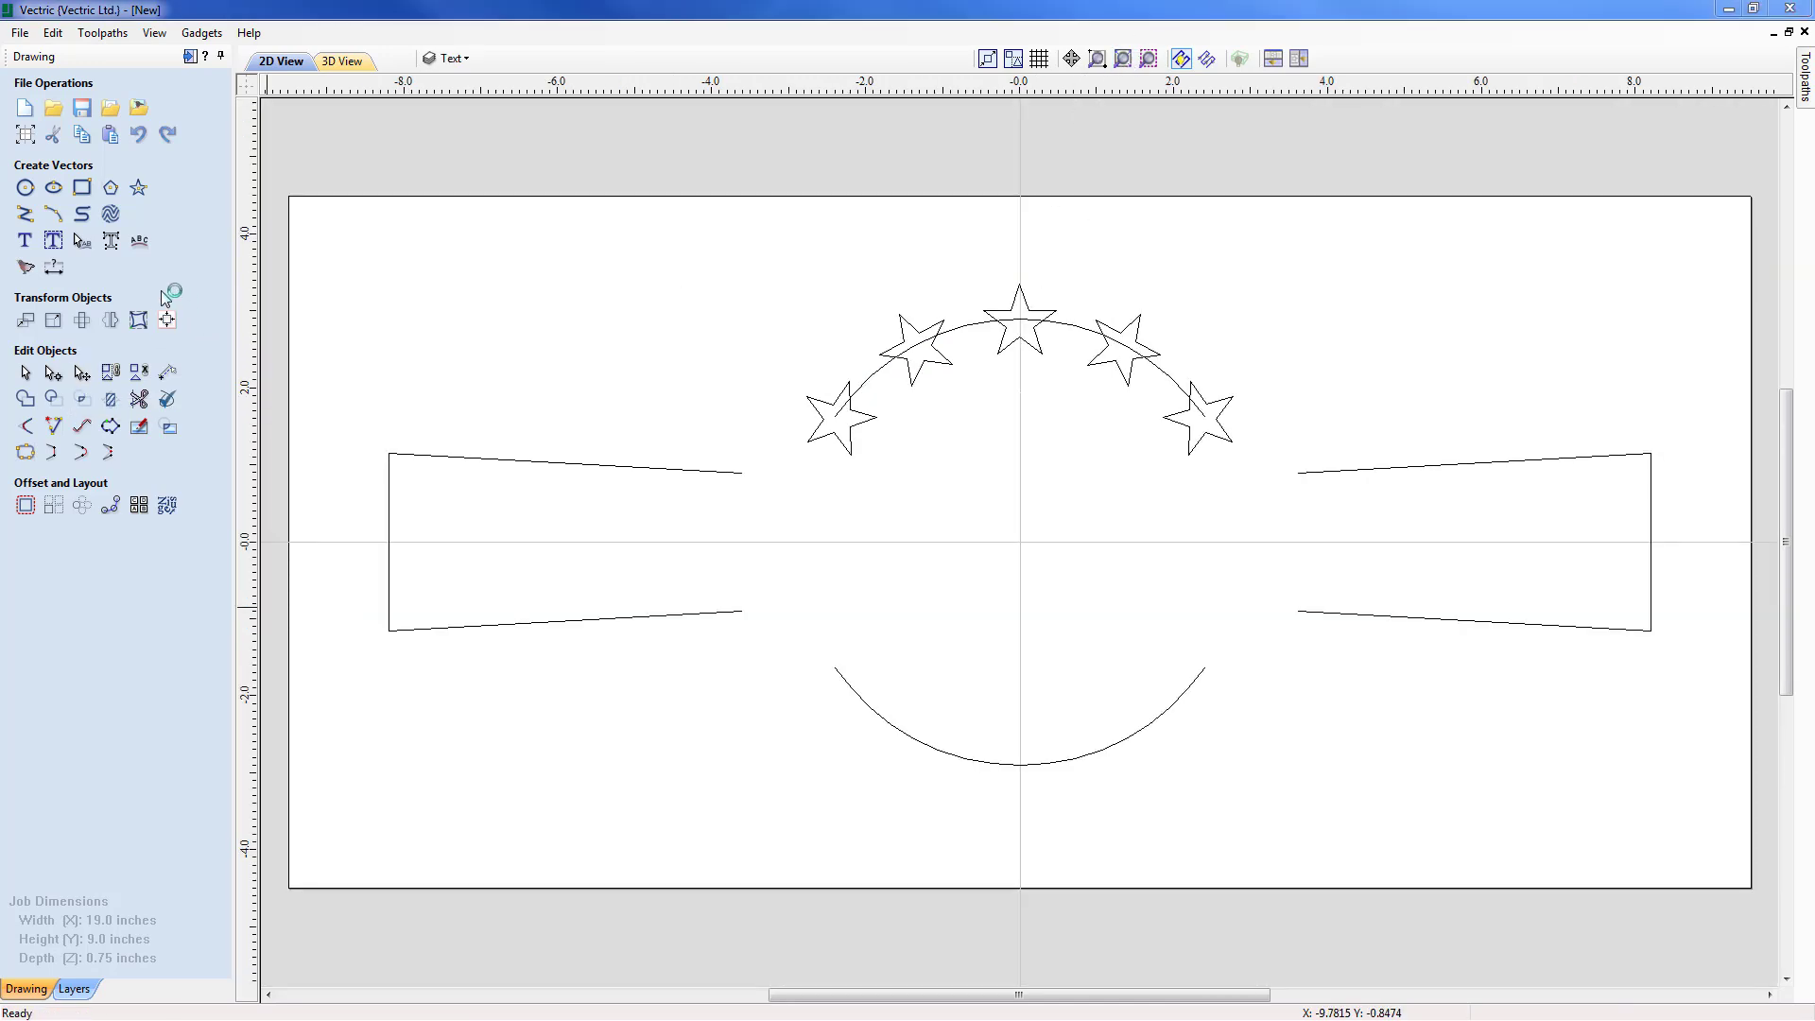
pyautogui.click(25, 242)
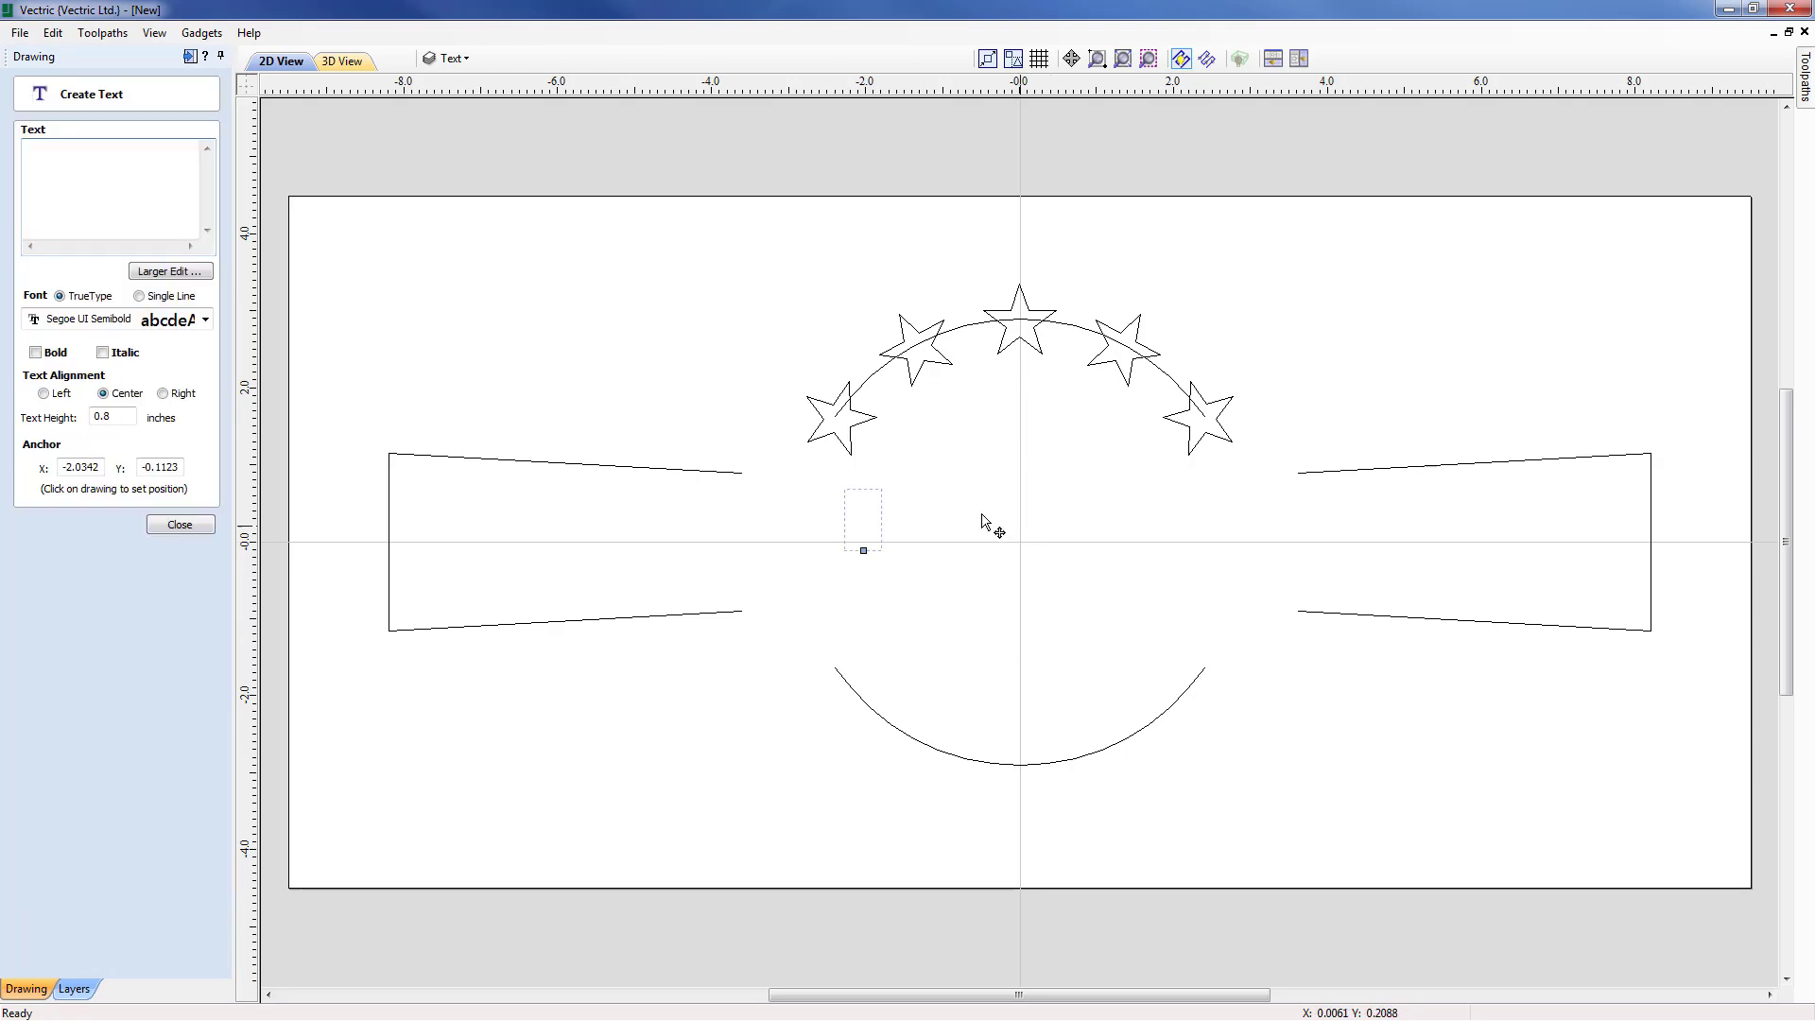
pyautogui.click(935, 501)
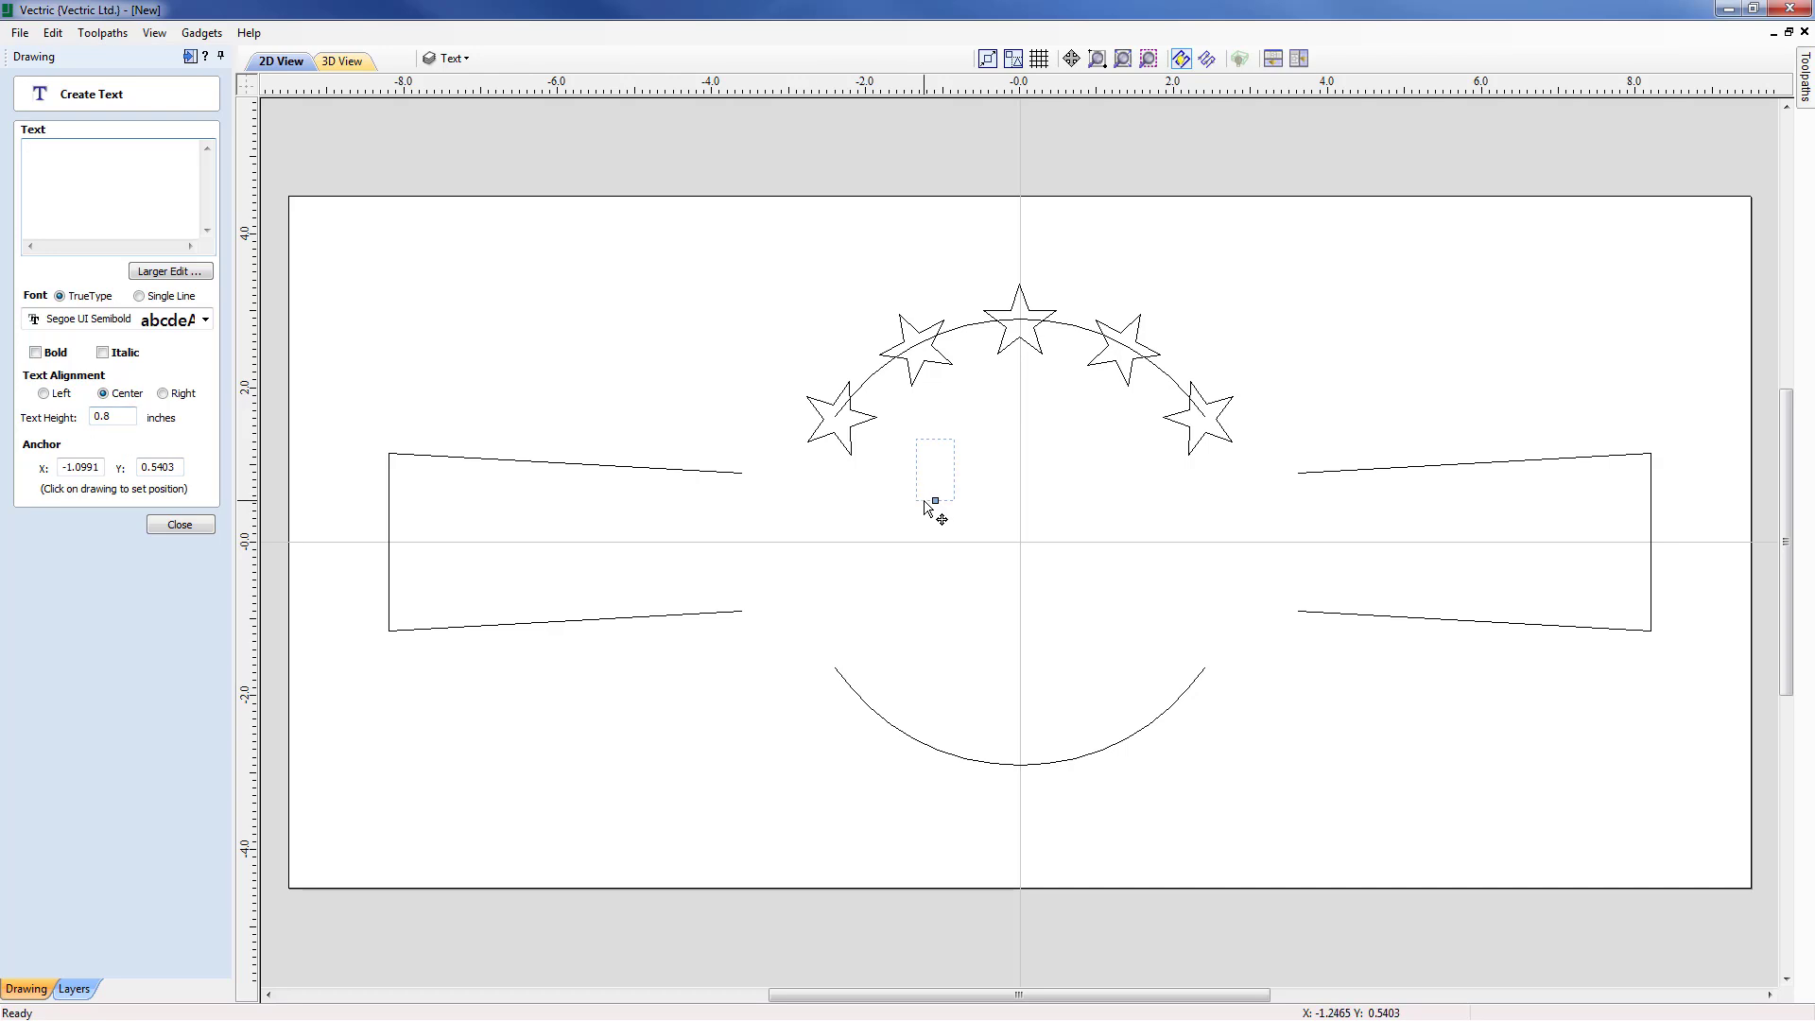
pyautogui.write('FIV')
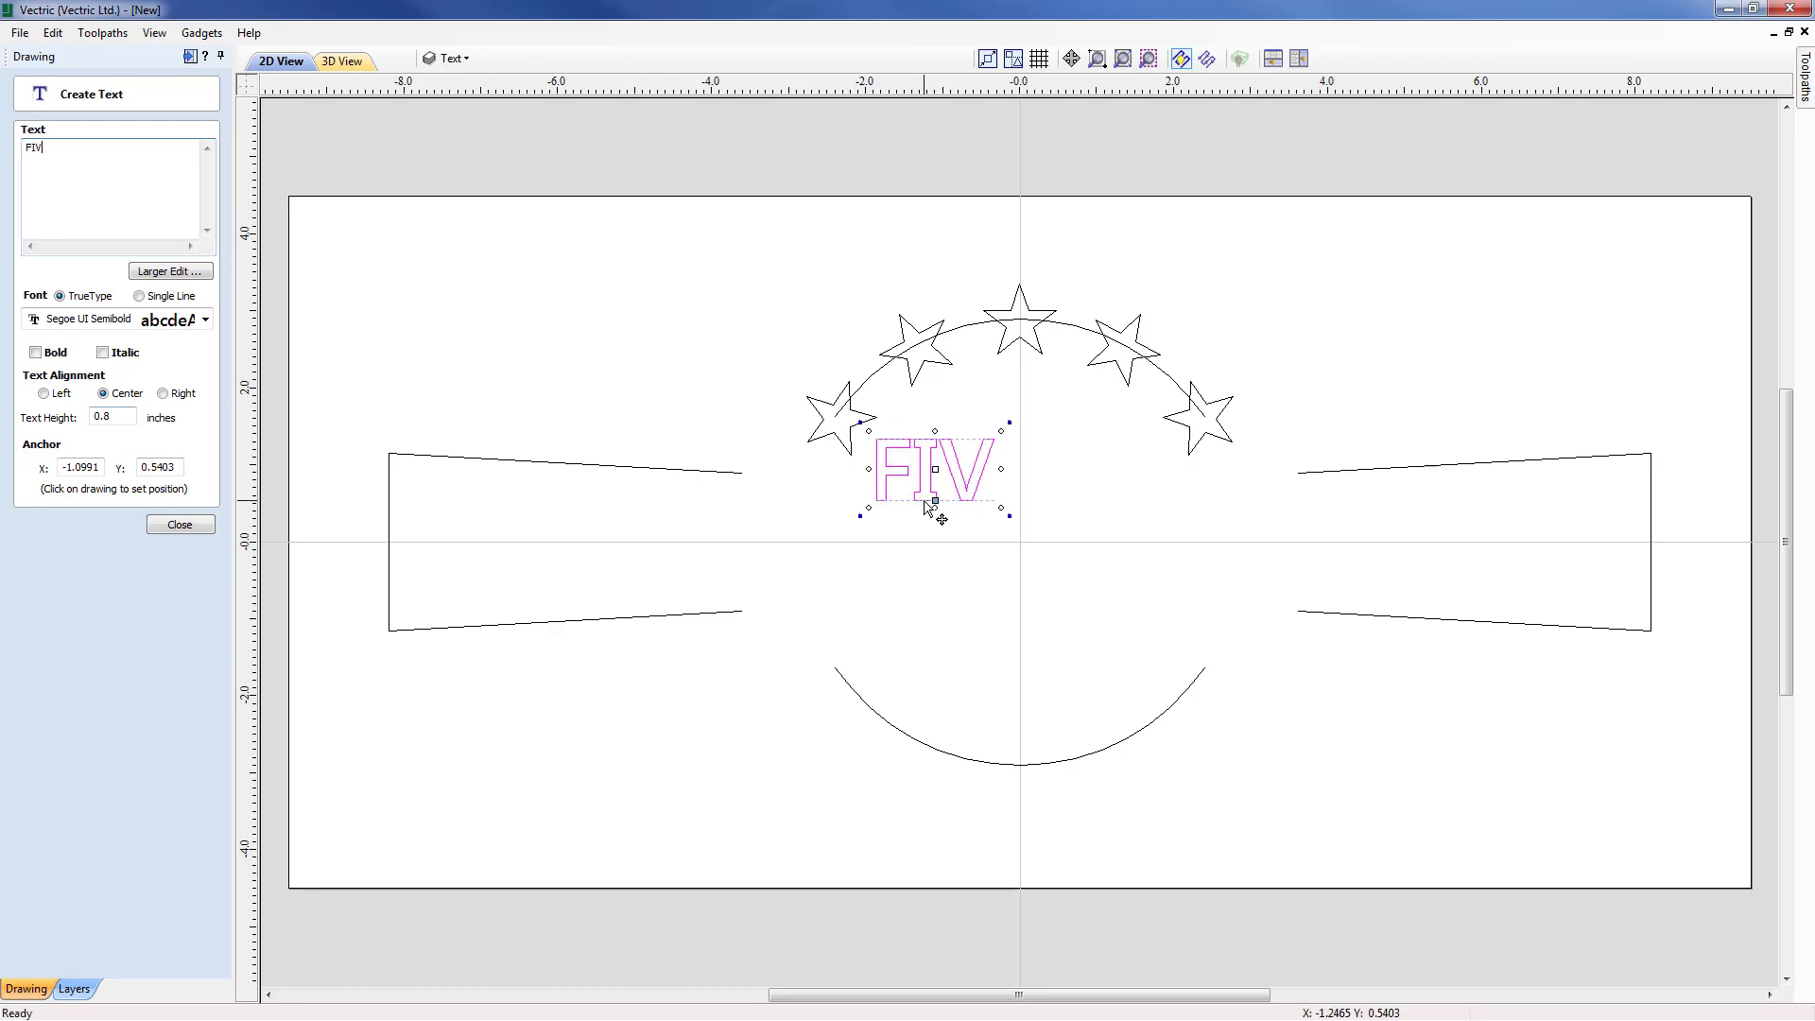
pyautogui.write('E')
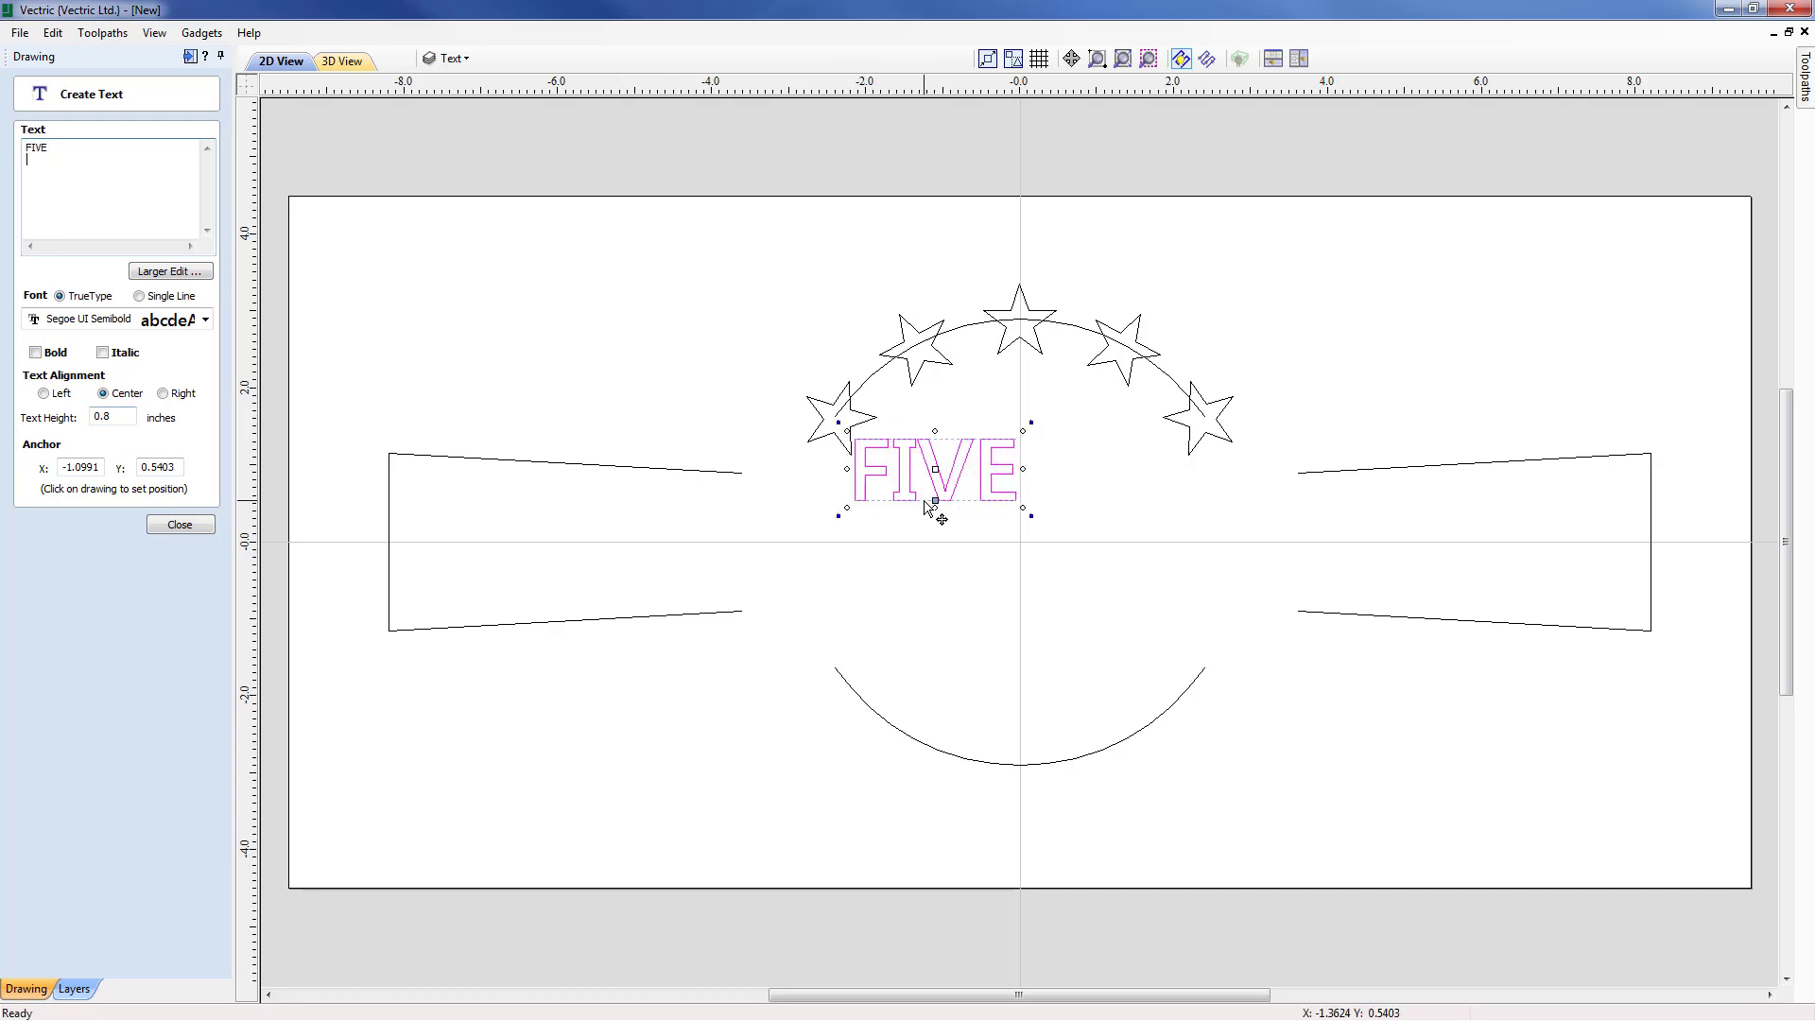
pyautogui.press('Return')
pyautogui.write('STAR ')
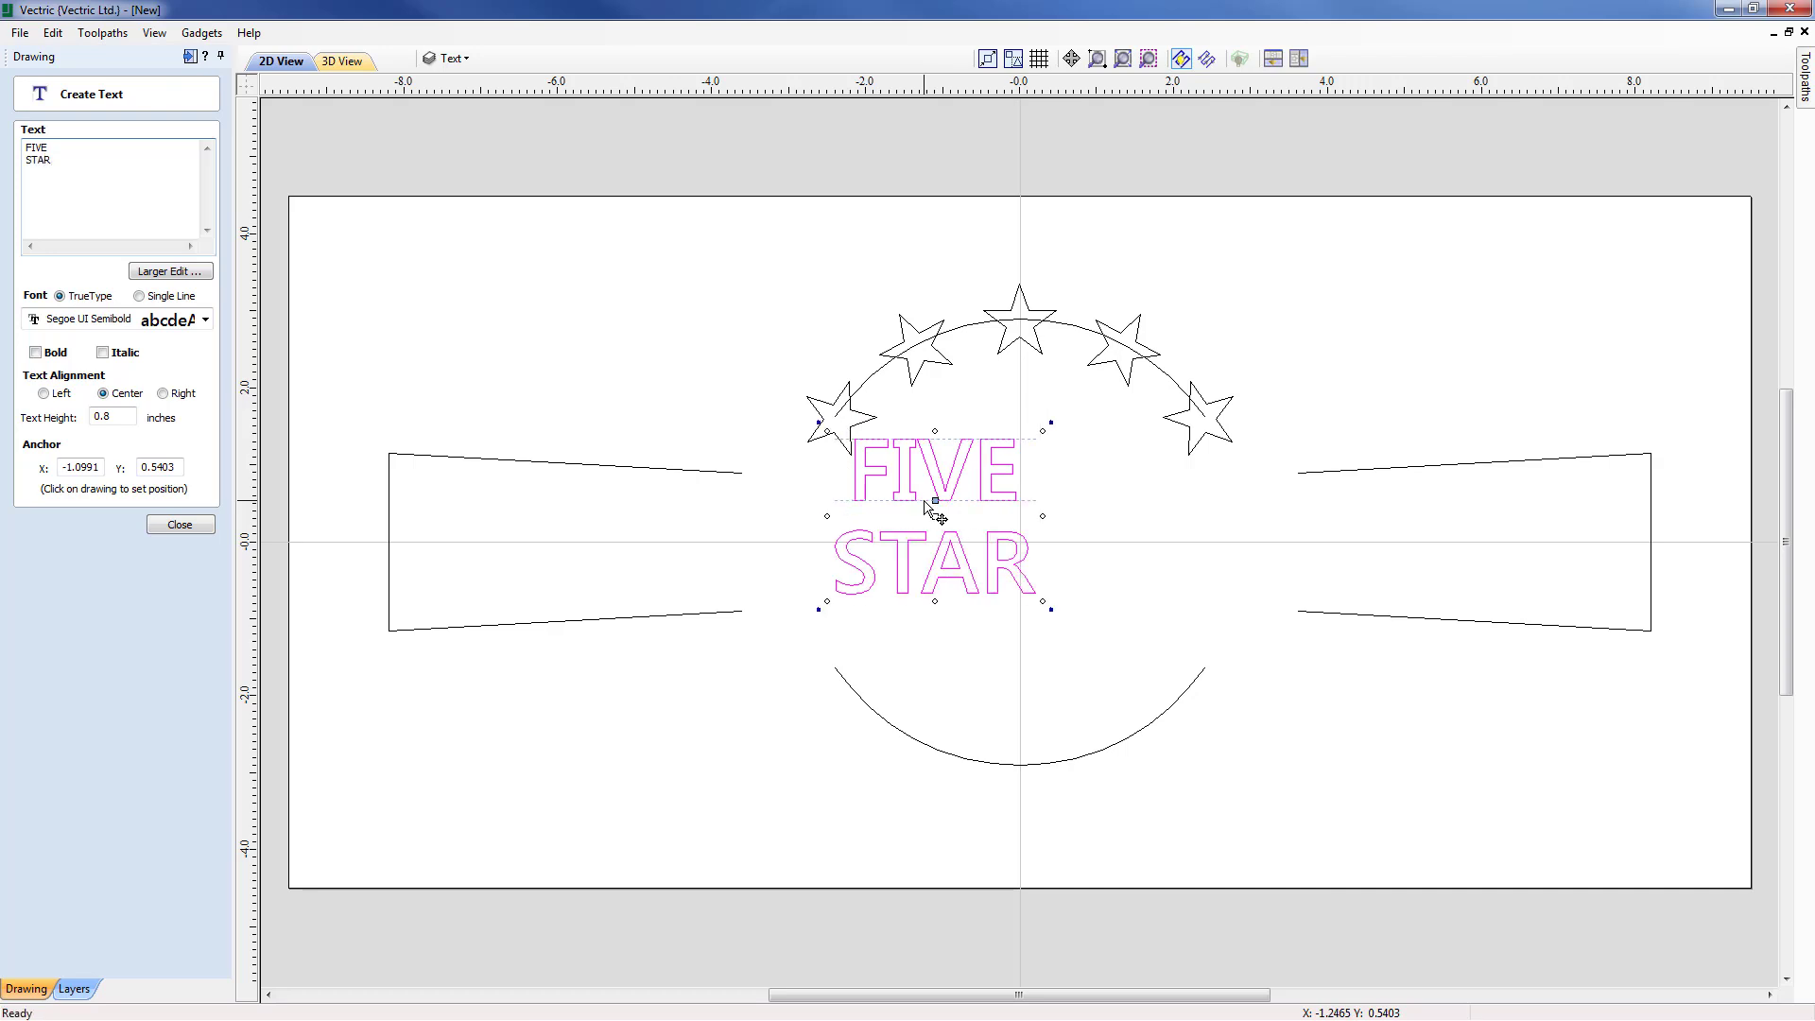
pyautogui.write('COFFEE')
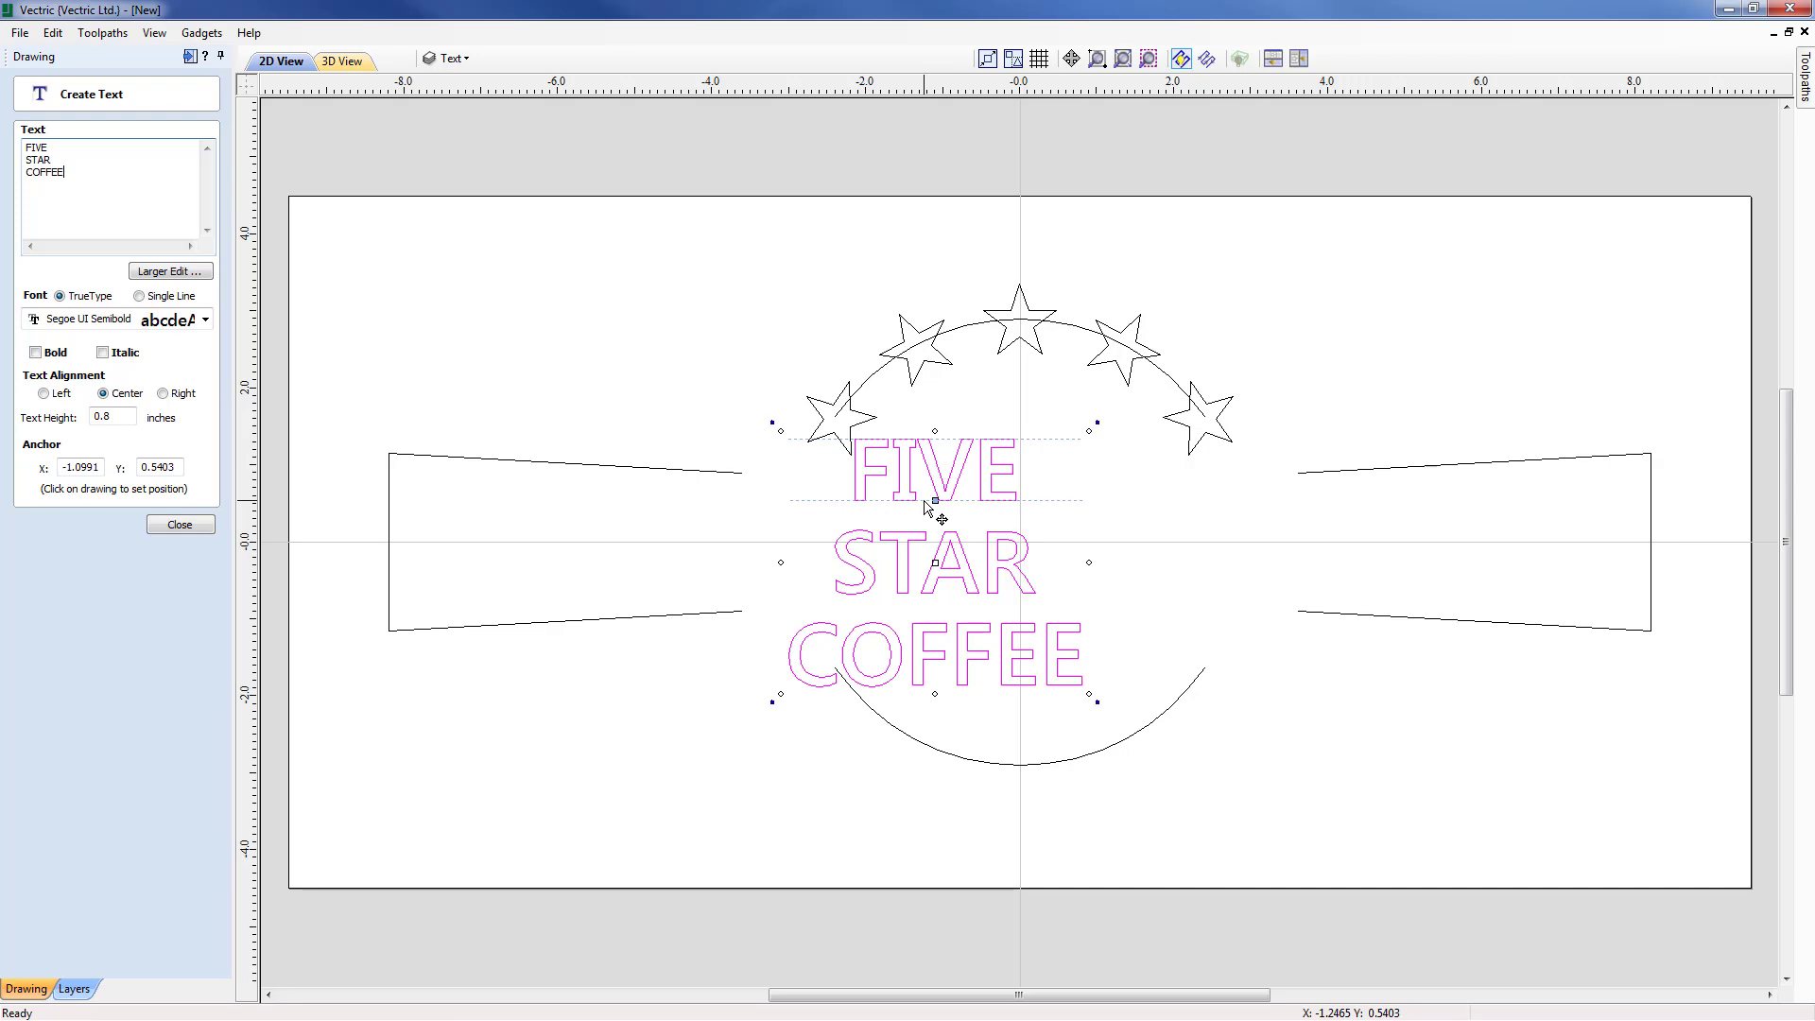
# Step: Set the text block's font to Times New Roman and finish the text
pyautogui.click(206, 322)
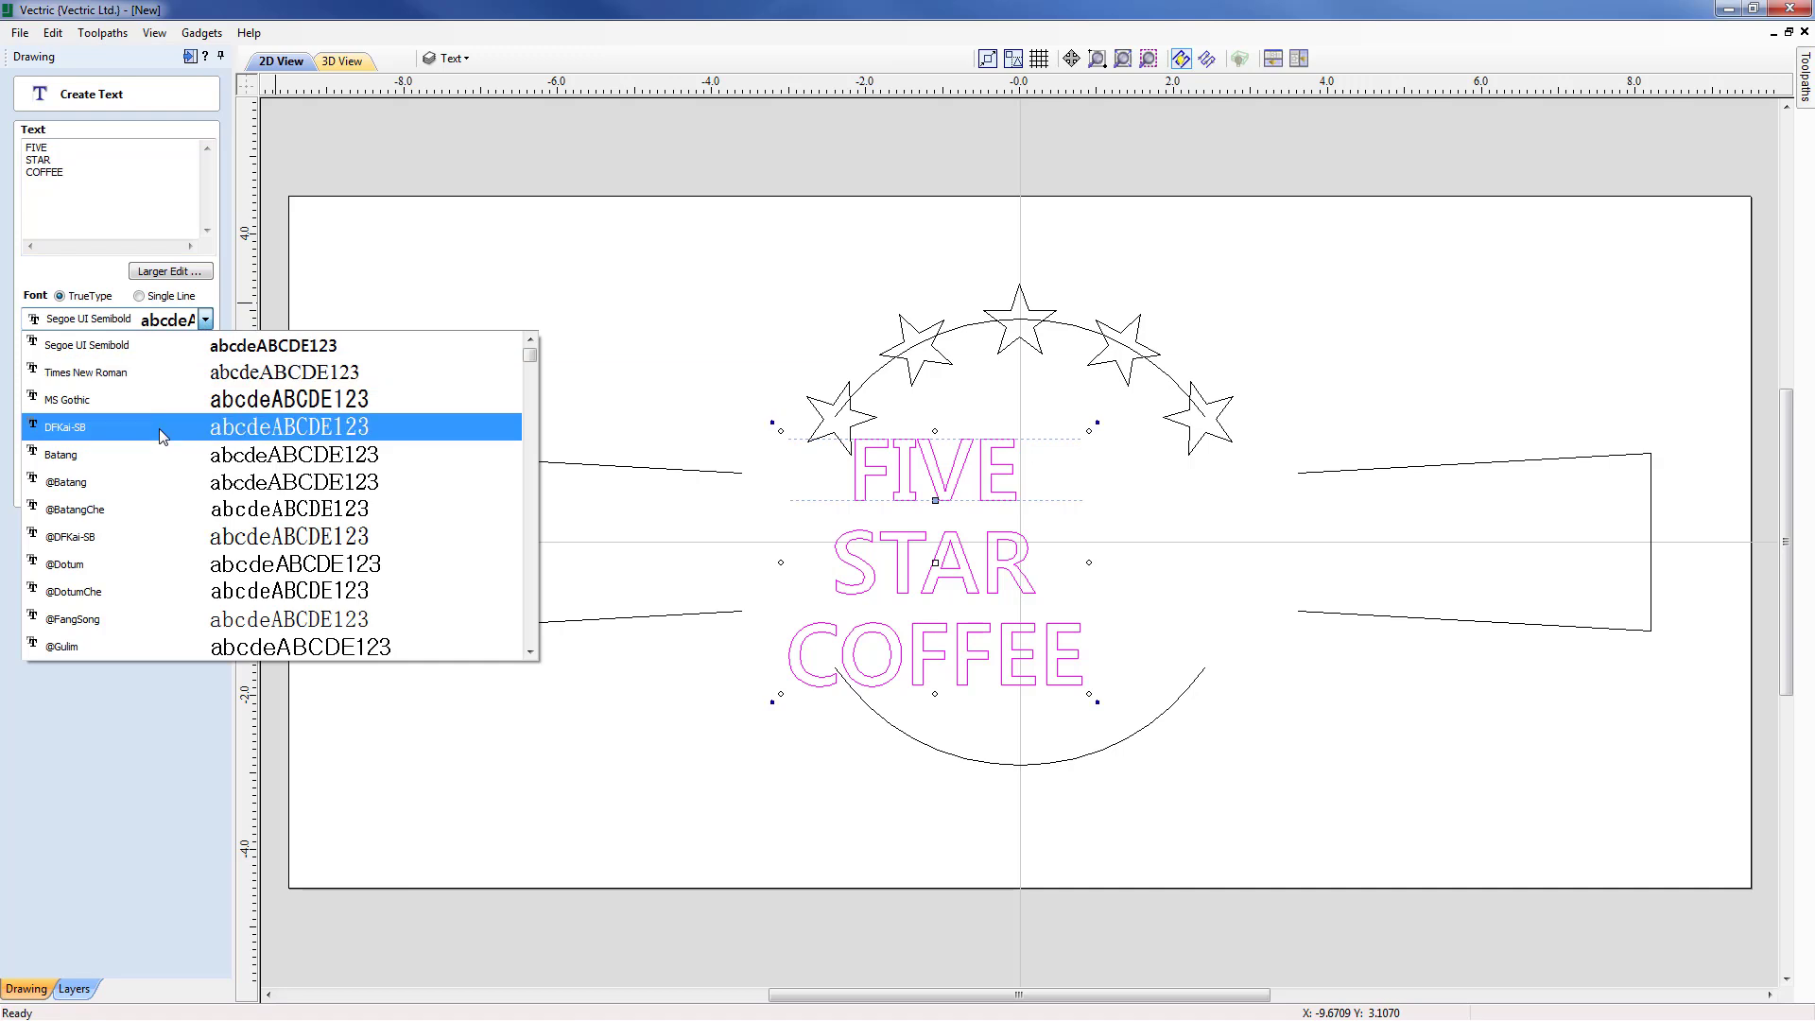
pyautogui.press('t')
pyautogui.scroll(-2, 198, 488)
pyautogui.scroll(-2, 198, 491)
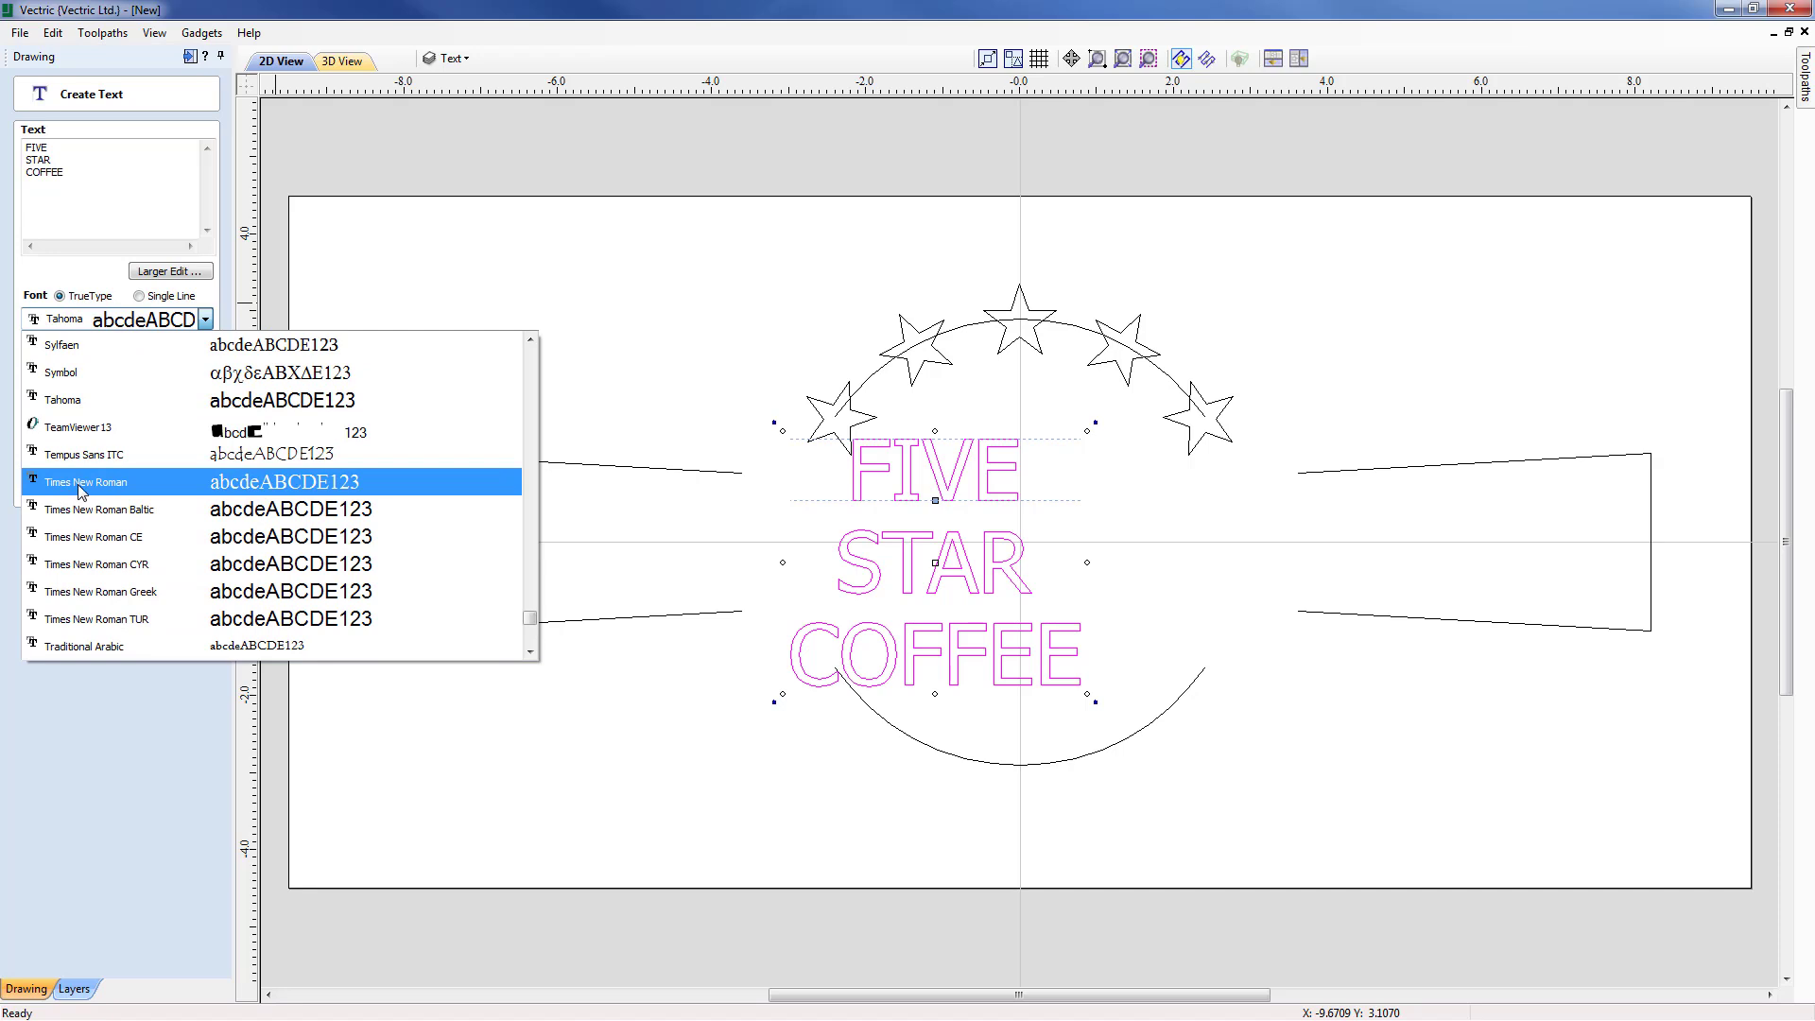
pyautogui.click(121, 485)
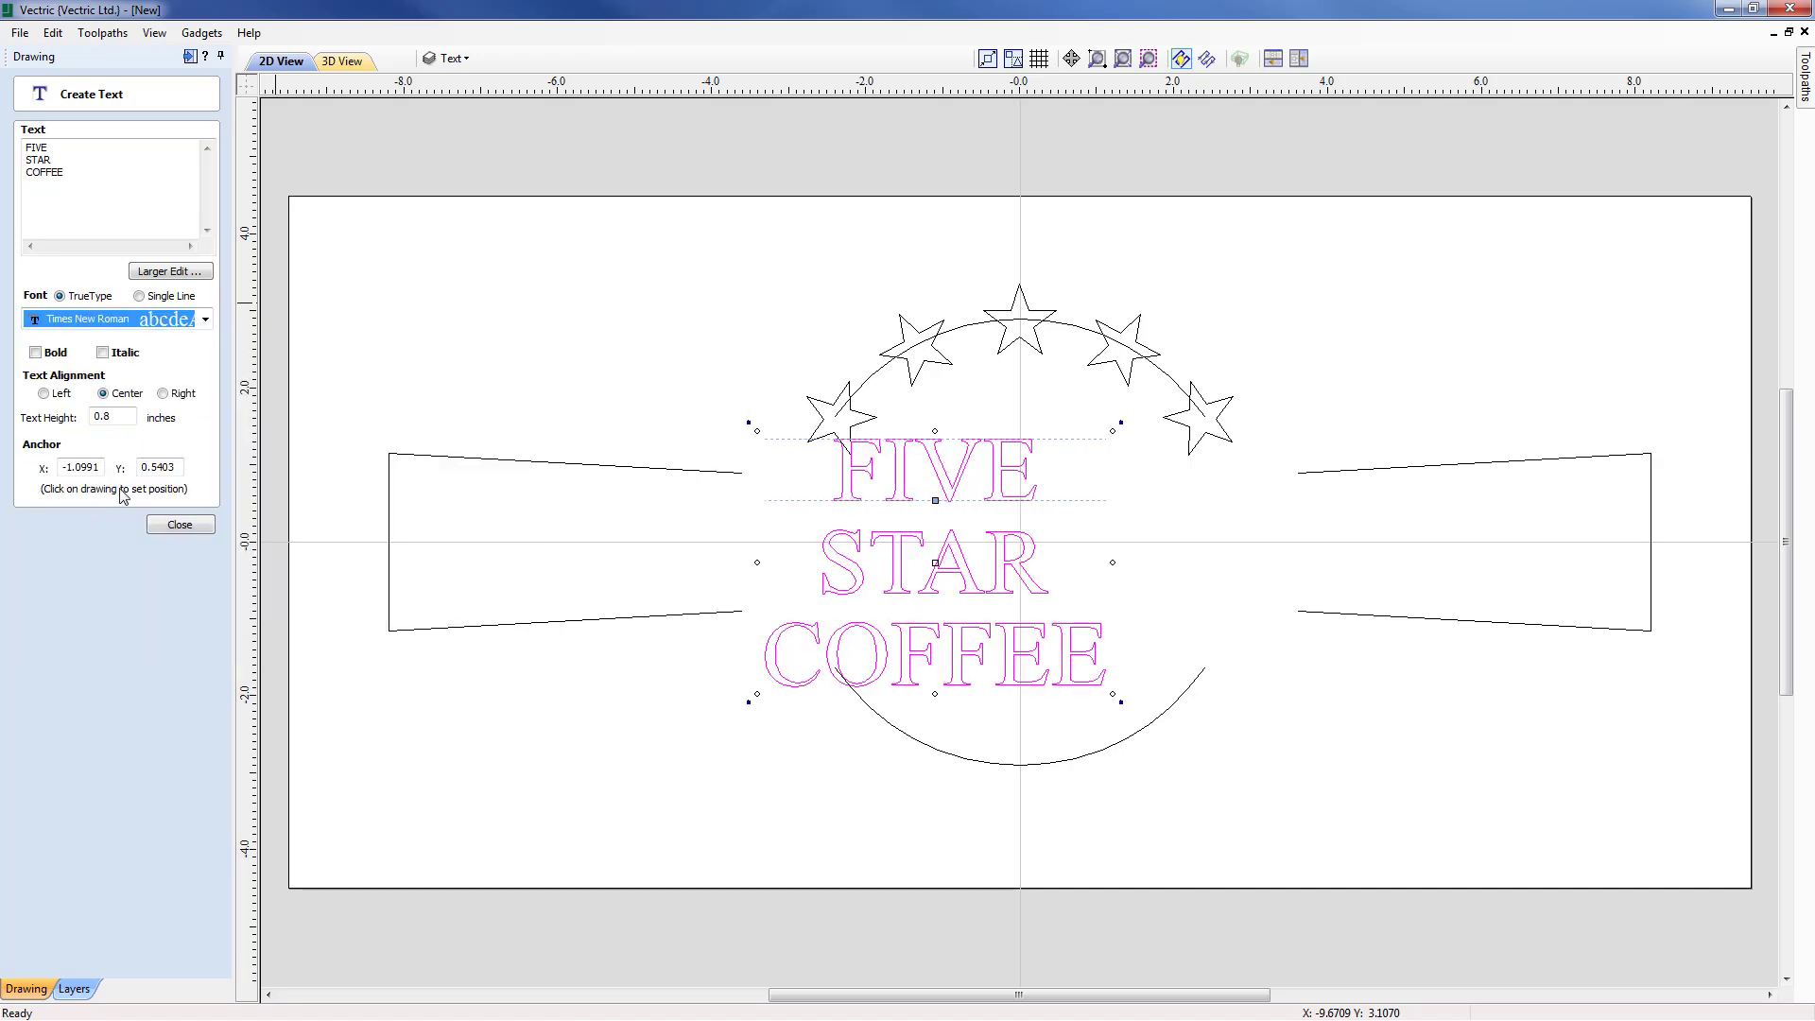
pyautogui.click(180, 525)
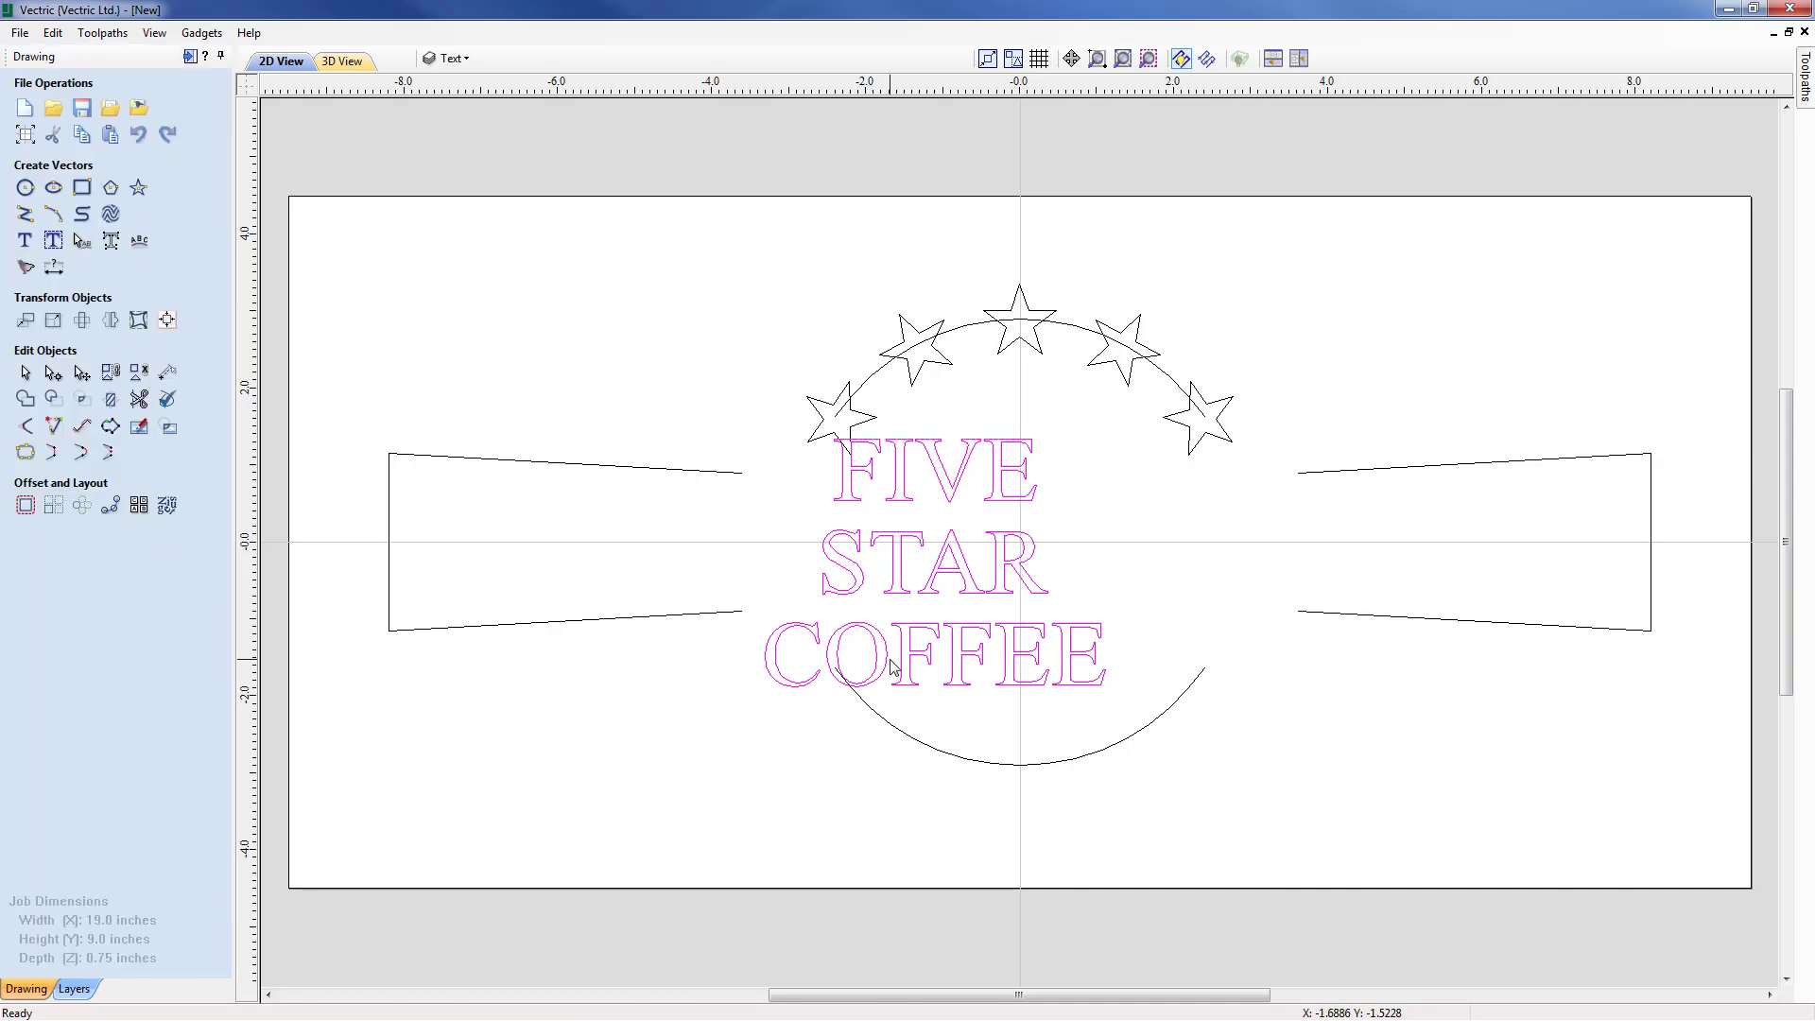
# Step: Move the text block close to the center of the job and break it into individual lines
pyautogui.click(925, 579)
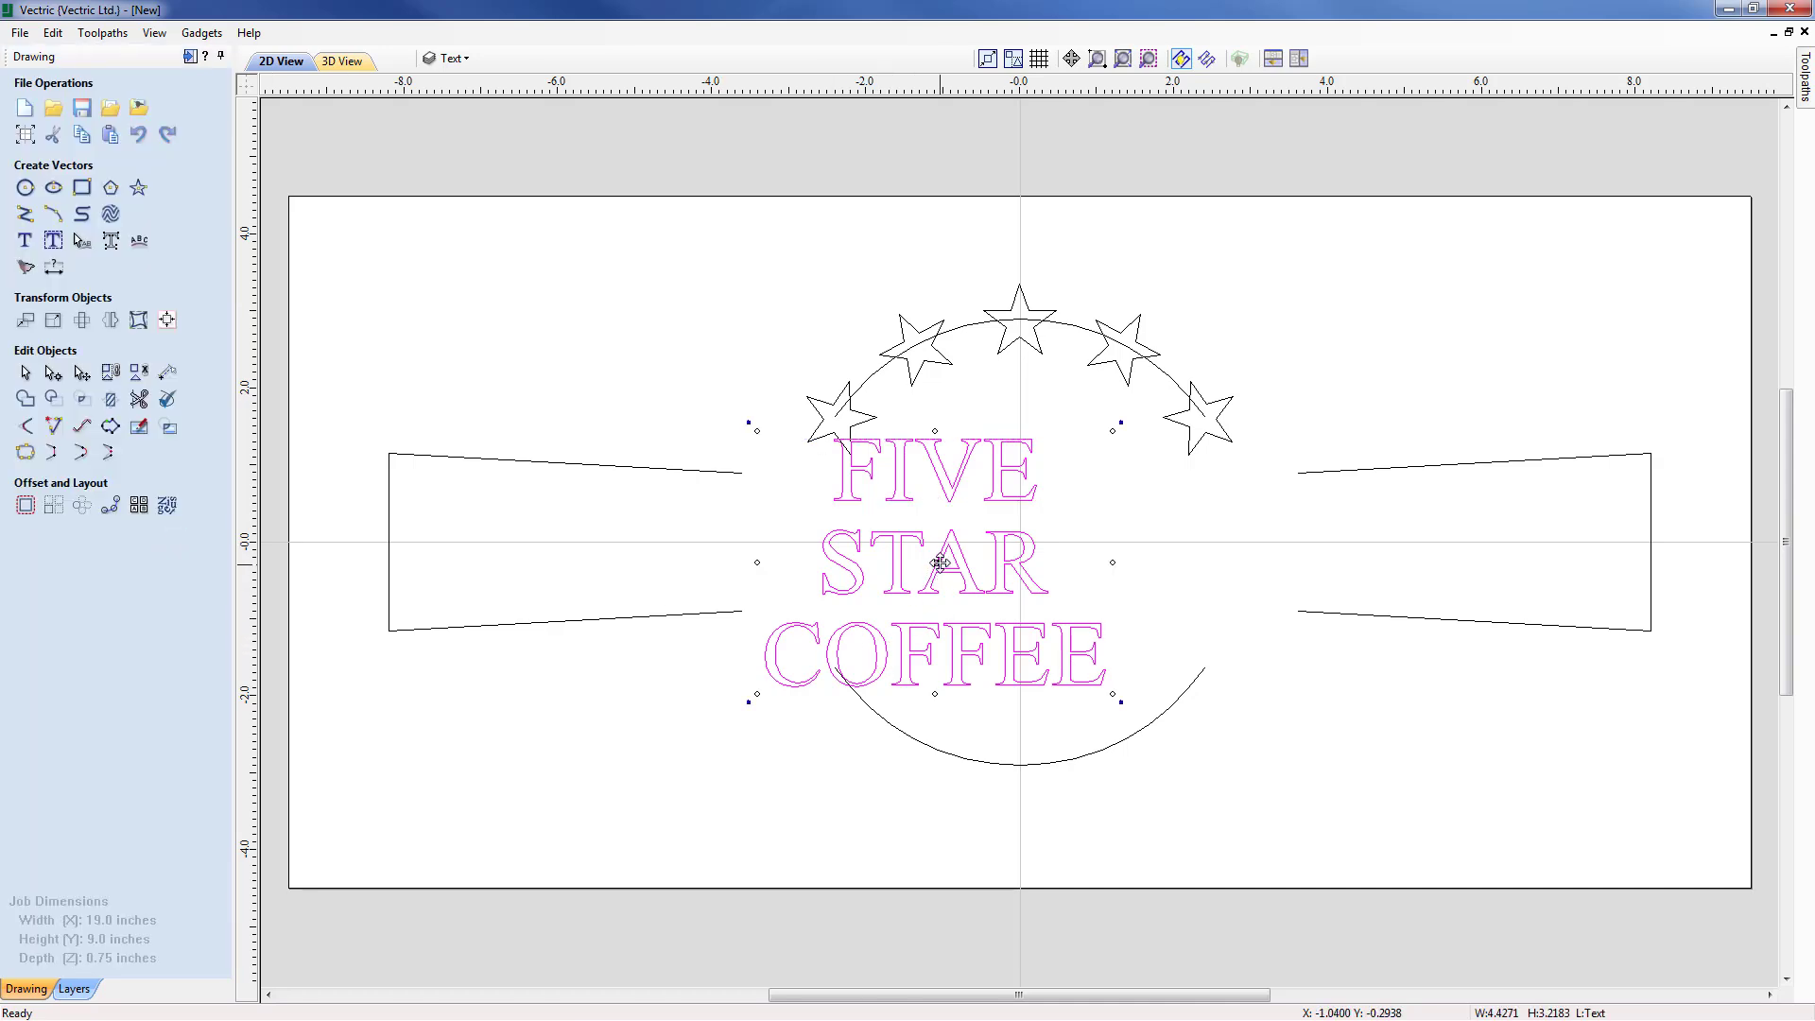
pyautogui.moveTo(936, 556)
pyautogui.mouseDown()
pyautogui.moveTo(1052, 565)
pyautogui.moveTo(1097, 461)
pyautogui.moveTo(977, 542)
pyautogui.moveTo(1038, 563)
pyautogui.moveTo(1018, 542)
pyautogui.mouseUp()
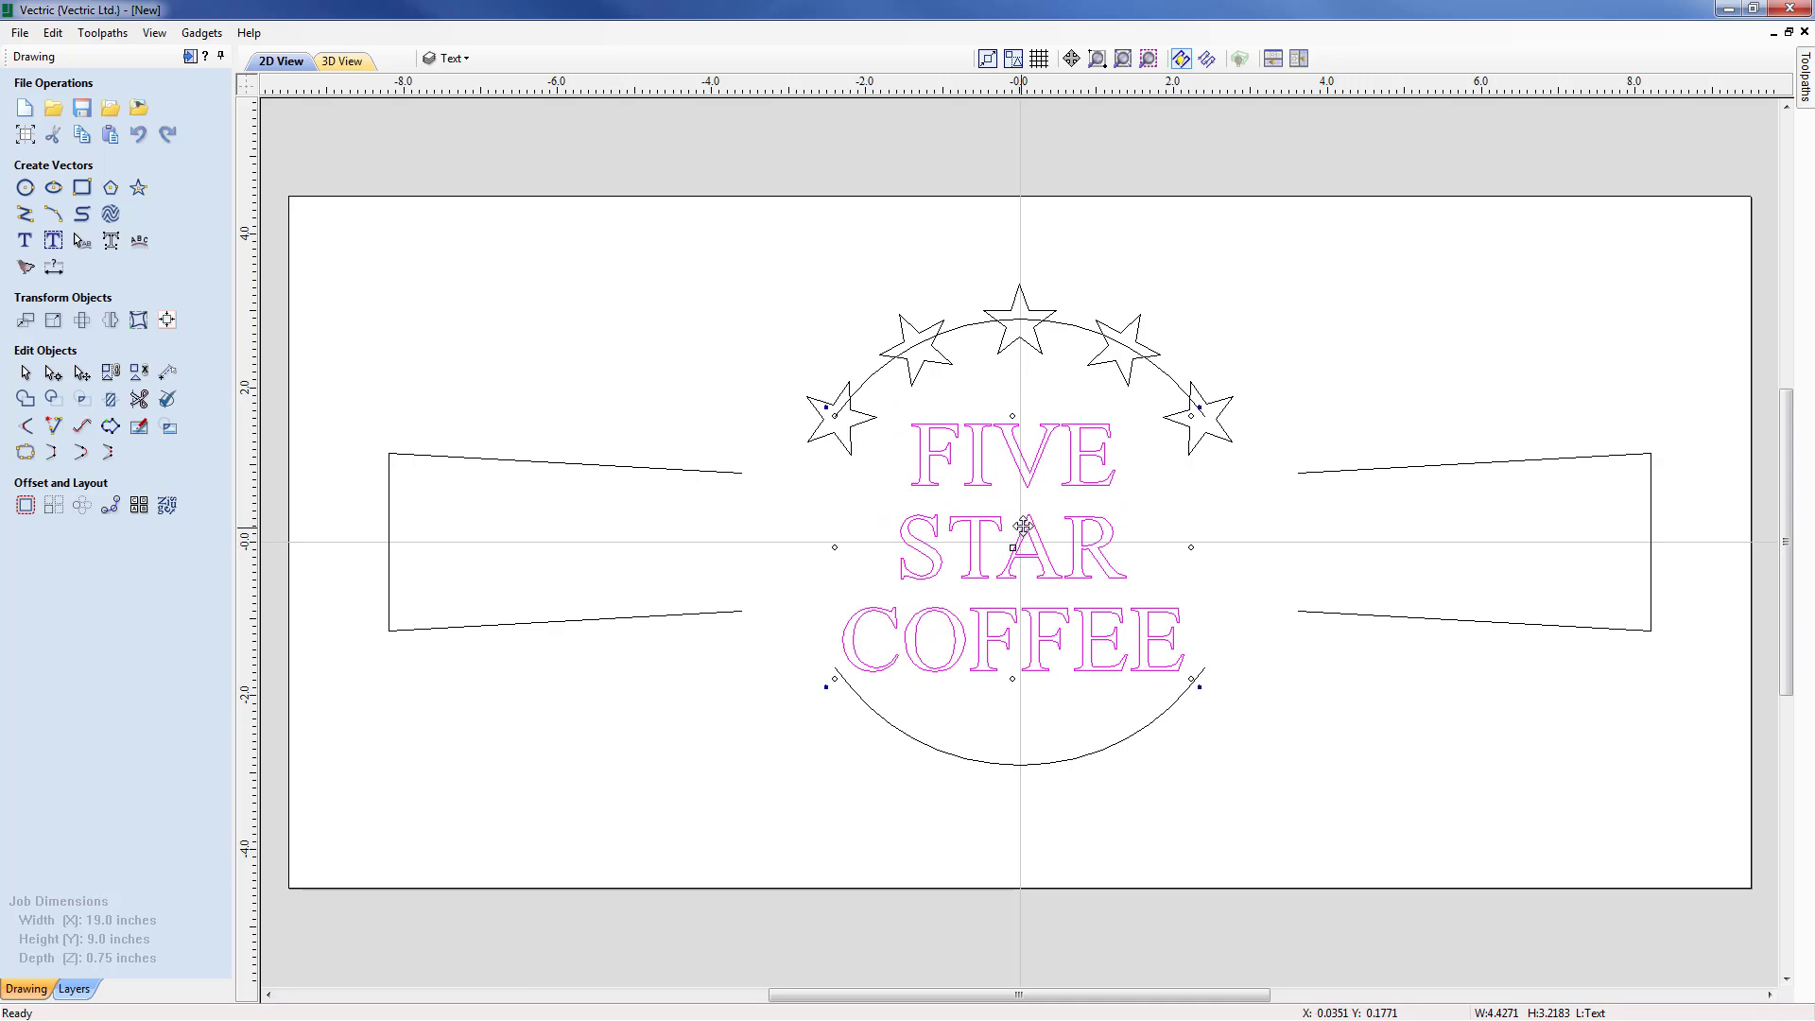
pyautogui.rightClick(1031, 524)
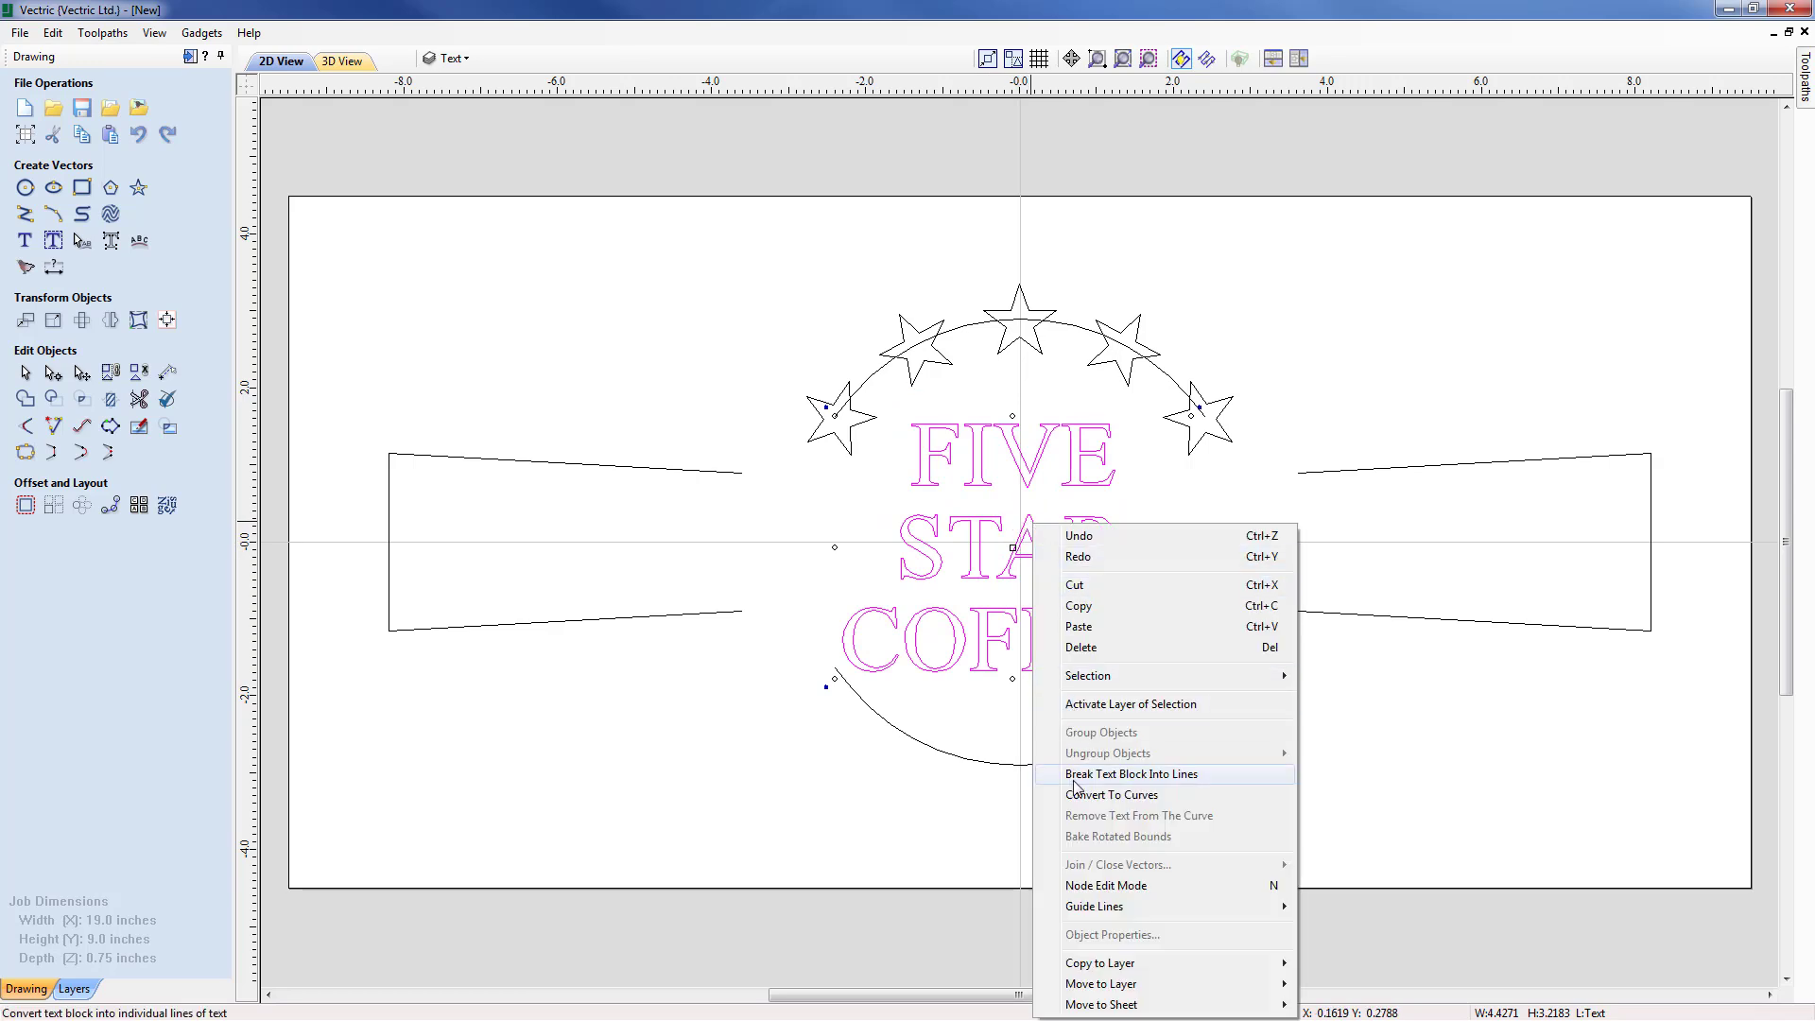
pyautogui.click(1163, 775)
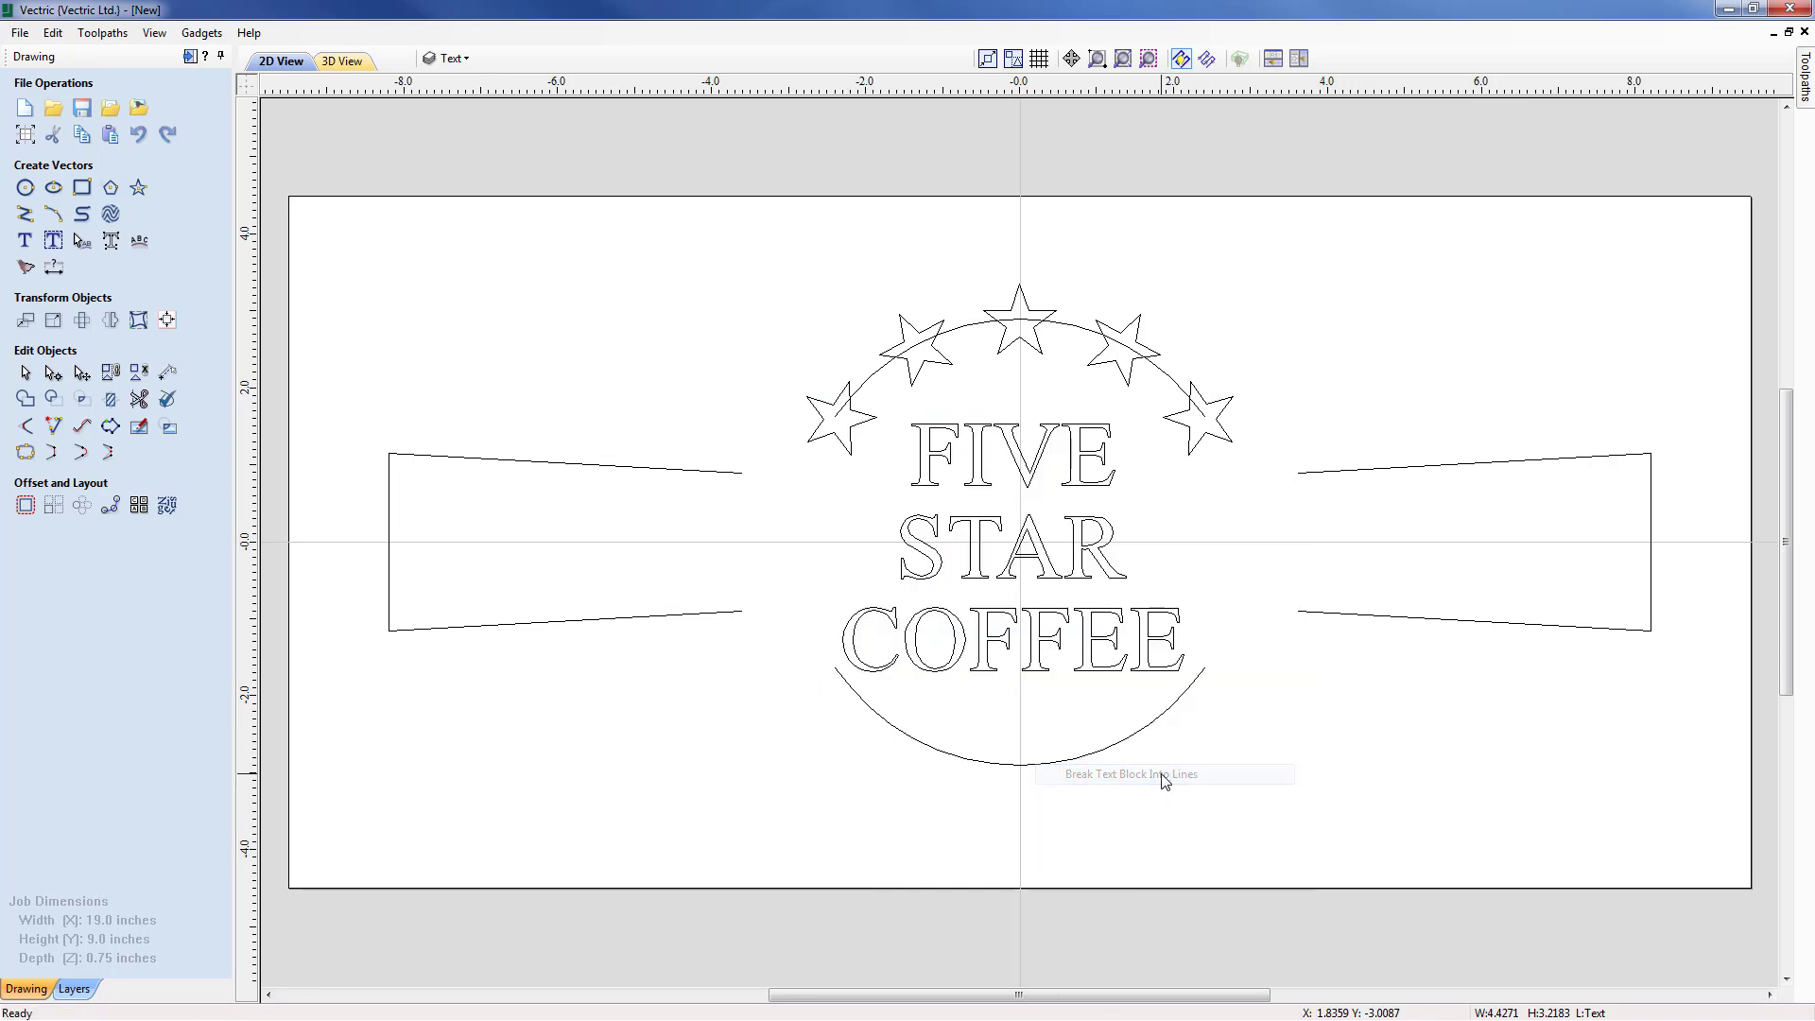
# Step: Move the word FIVE into the left bow-tie wing, centered at about X -6.0, Y 0.0
pyautogui.click(1031, 521)
pyautogui.click(1034, 613)
pyautogui.click(1041, 470)
pyautogui.click(1038, 468)
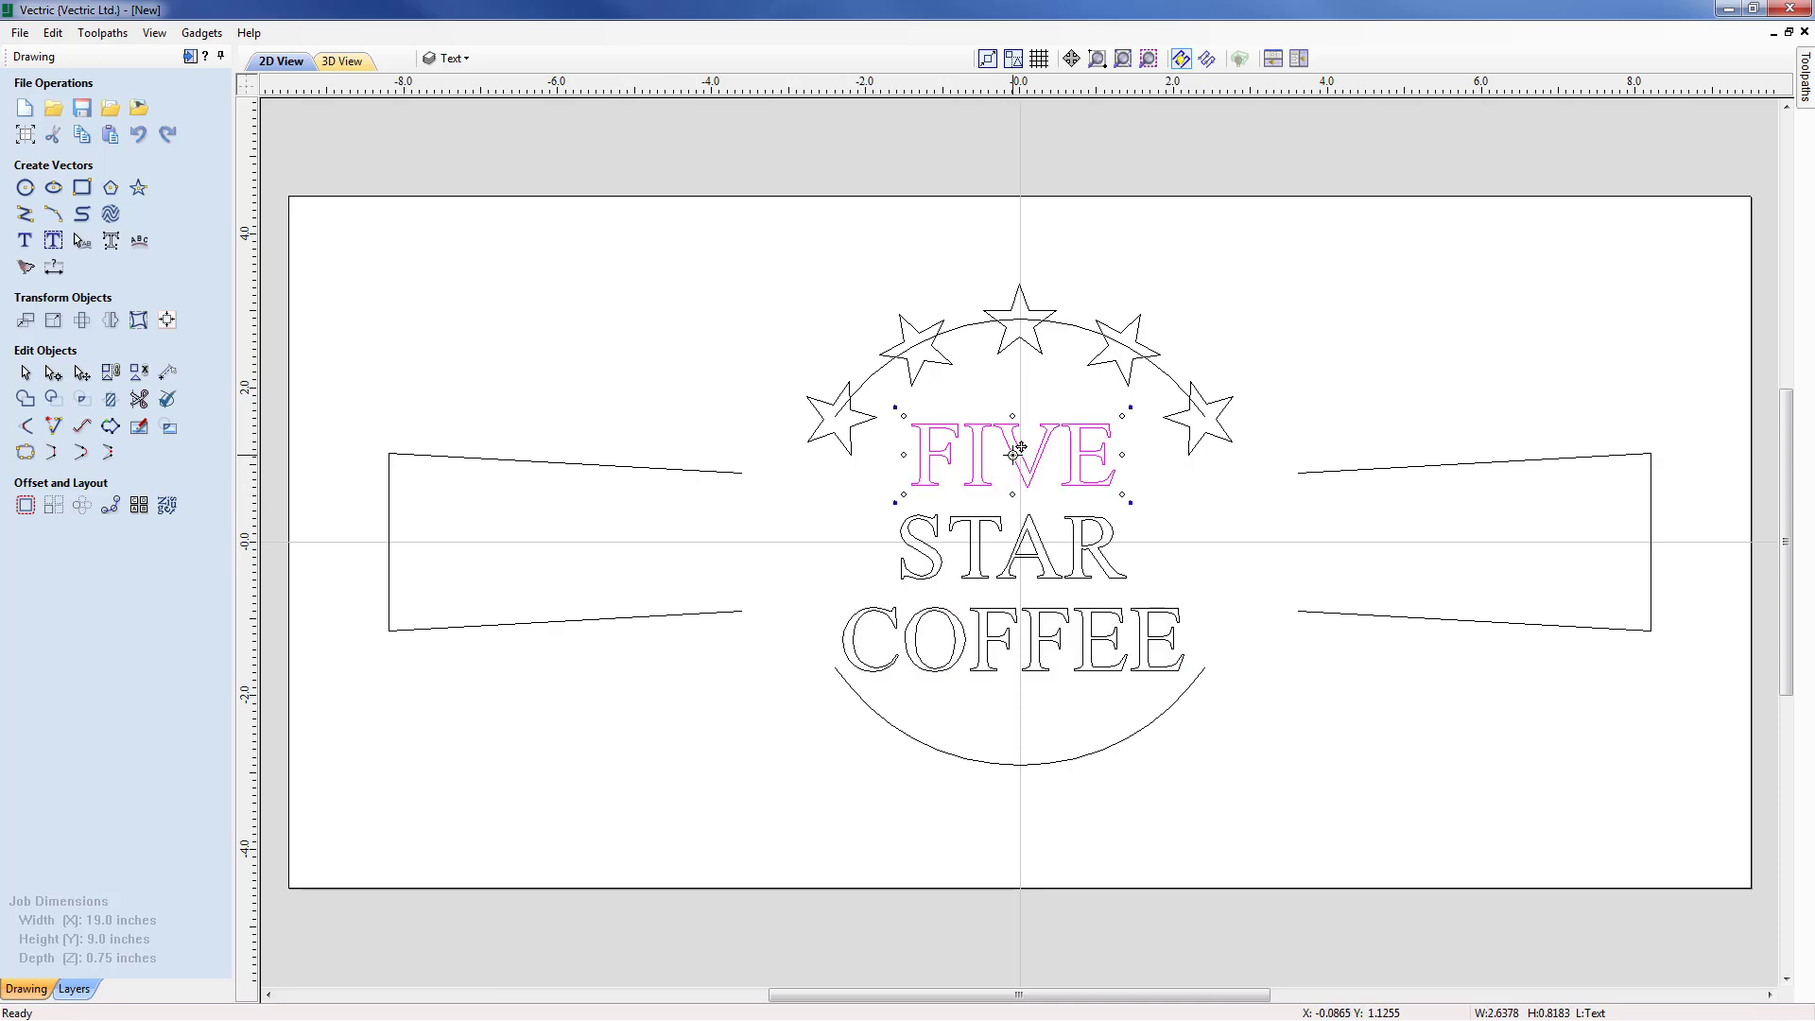
pyautogui.moveTo(1021, 447); pyautogui.dragTo(690, 500)
pyautogui.moveTo(672, 534); pyautogui.dragTo(560, 542)
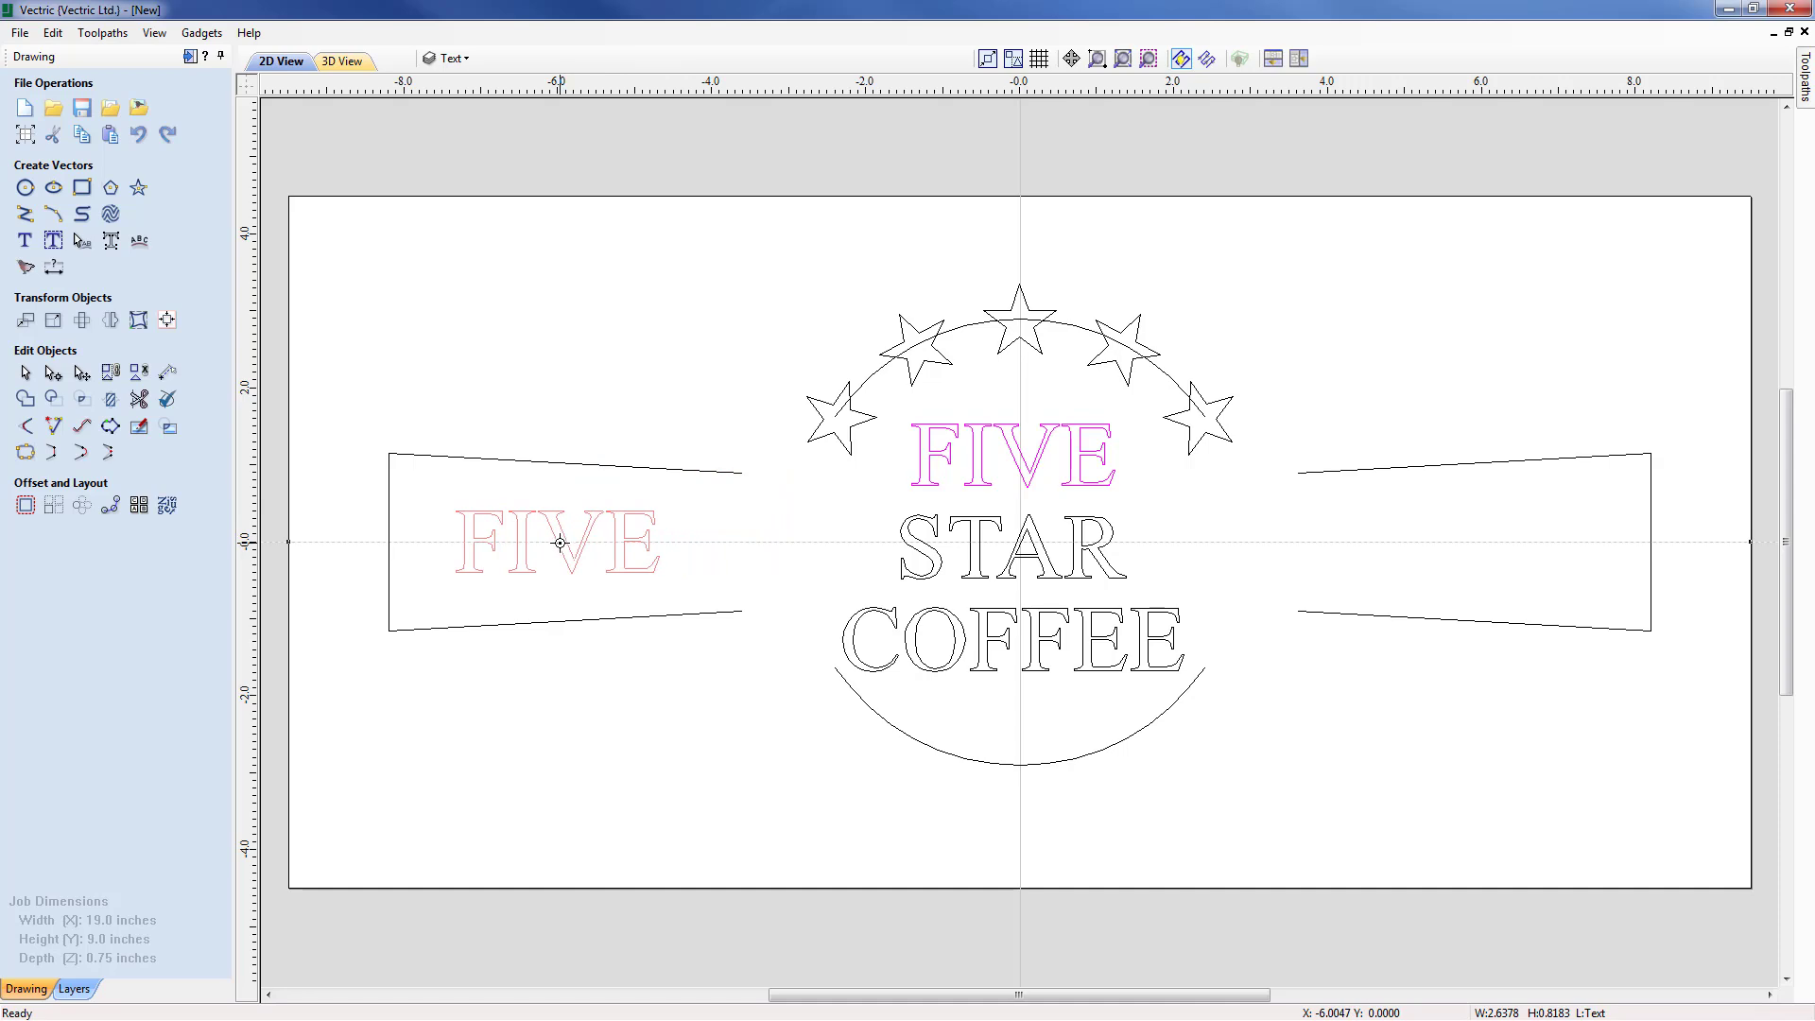
pyautogui.moveTo(559, 541); pyautogui.dragTo(560, 543)
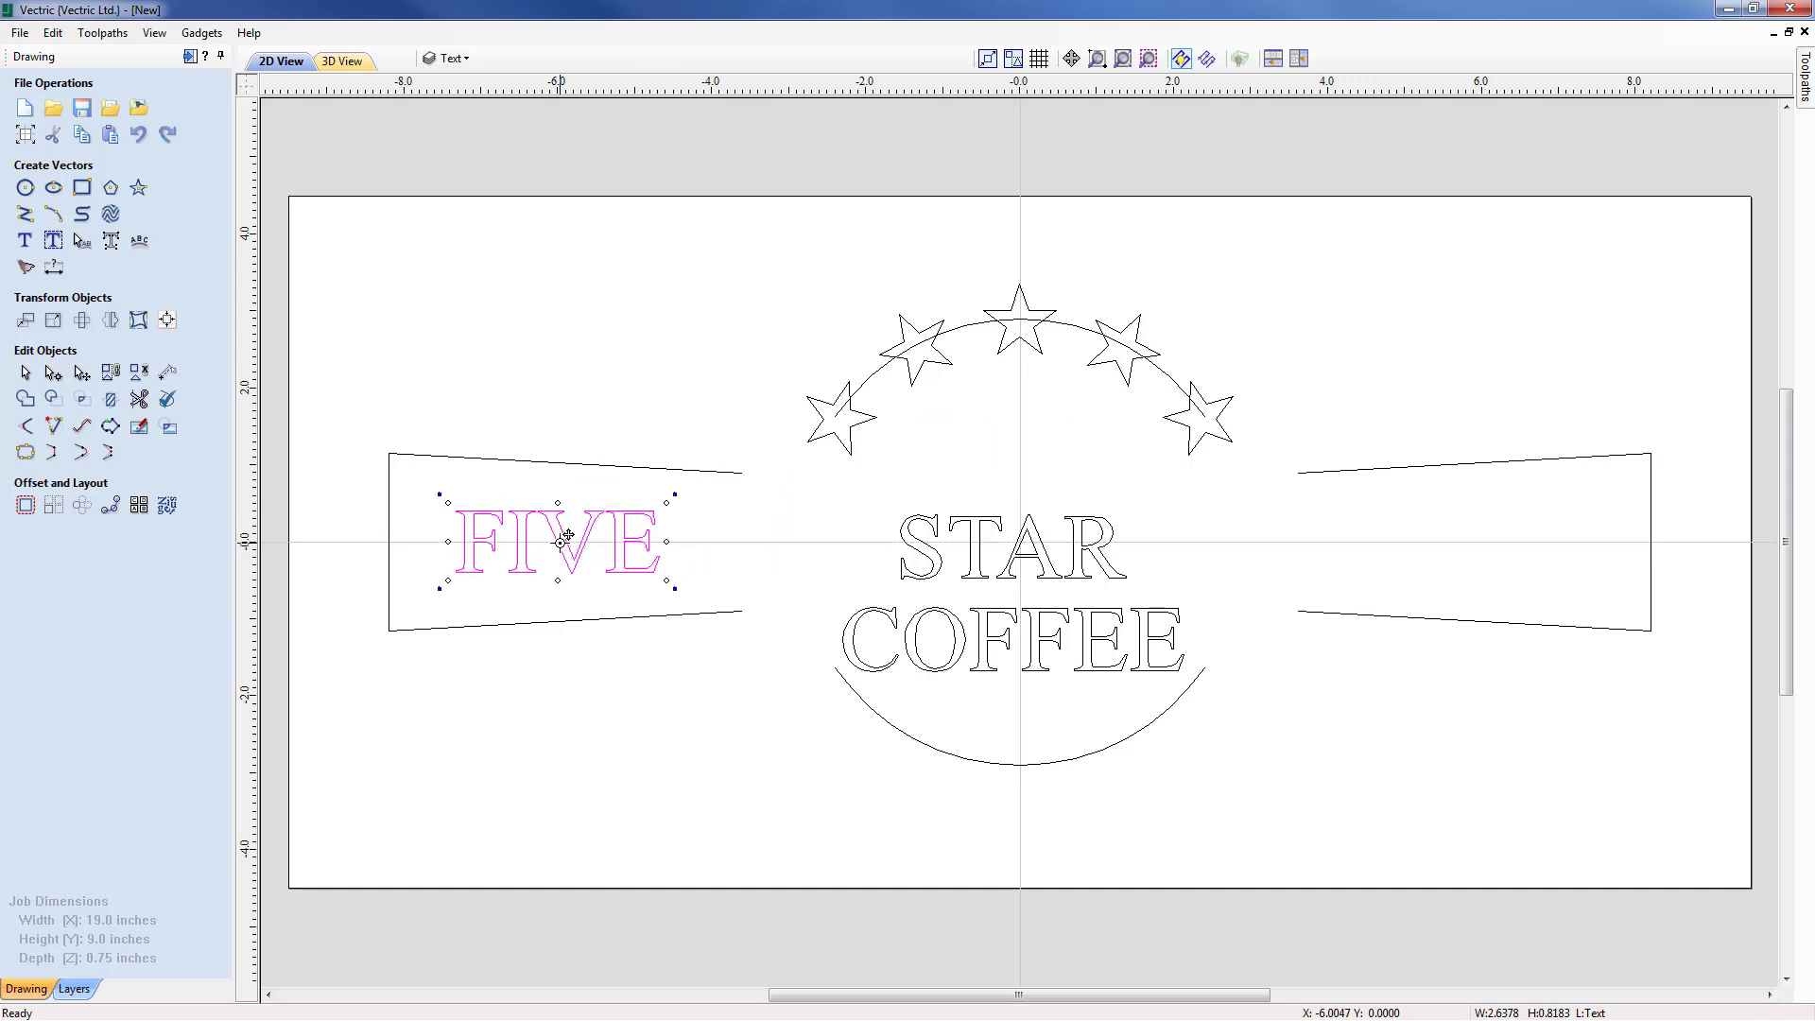
# Step: Move the word STAR into the right bow-tie wing, centered on the horizontal centerline, and deselect it
pyautogui.click(979, 579)
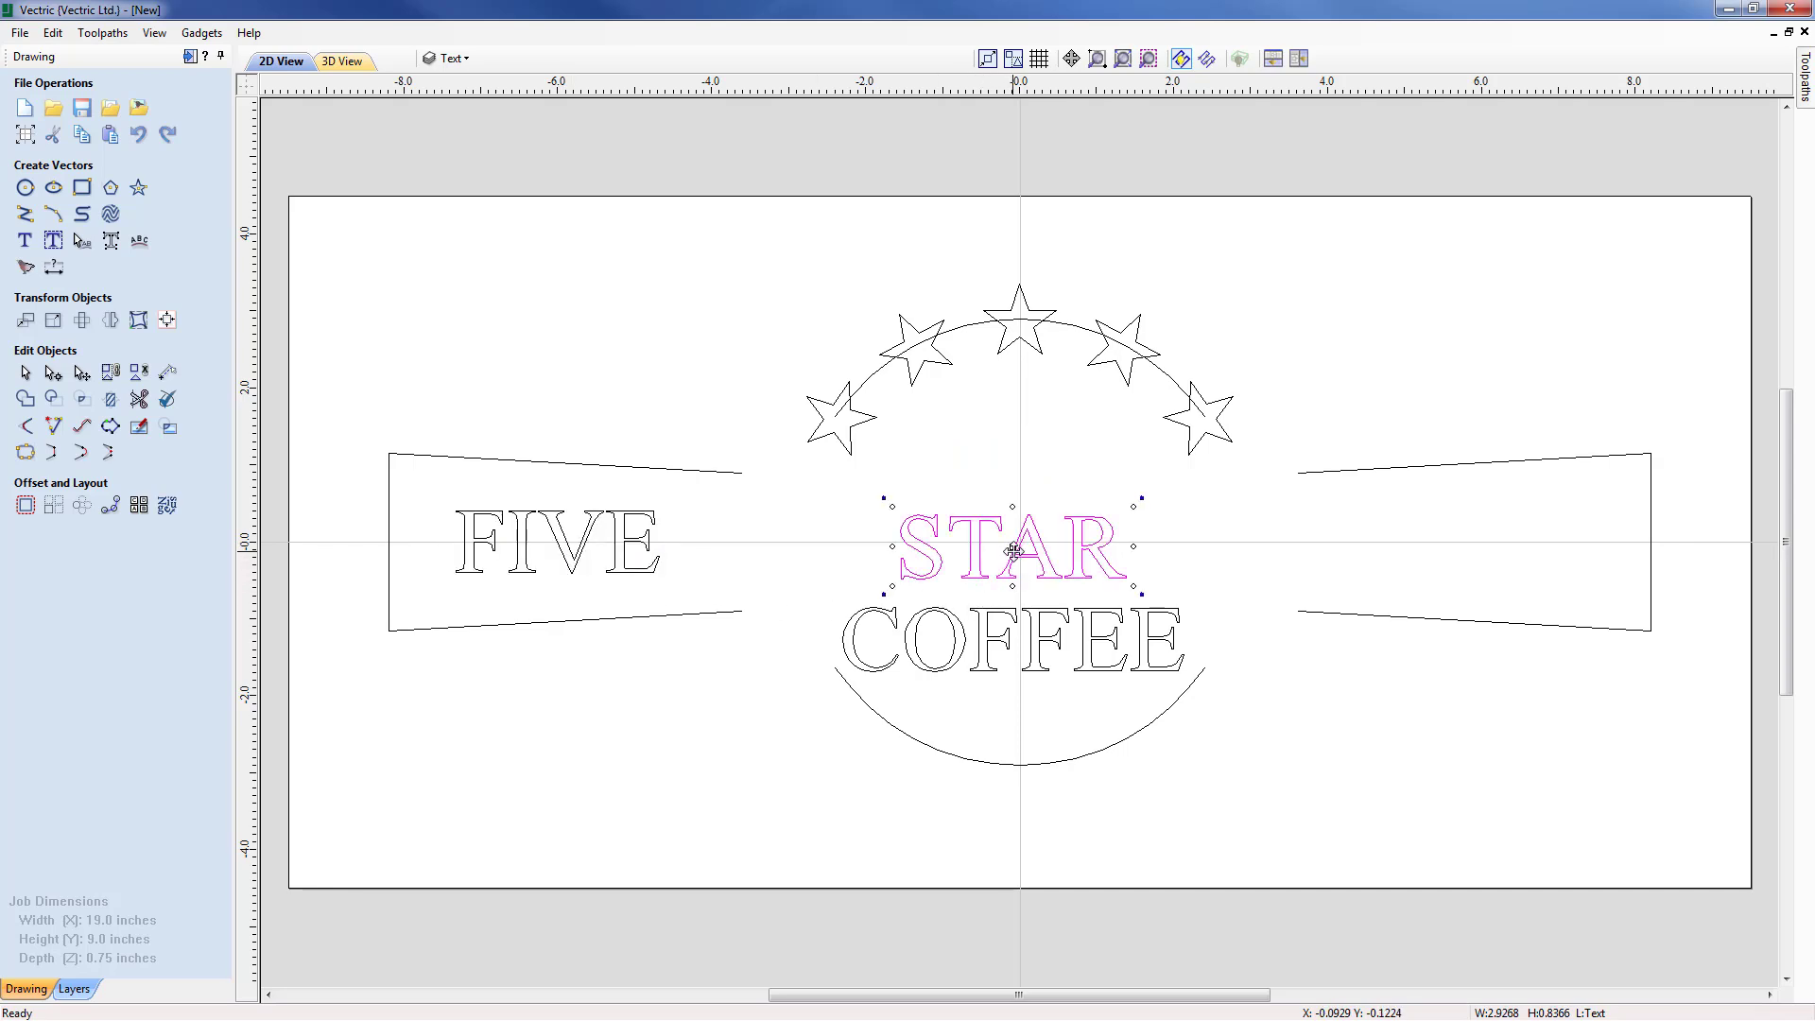
pyautogui.moveTo(1036, 546); pyautogui.dragTo(1484, 544)
pyautogui.click(1086, 692)
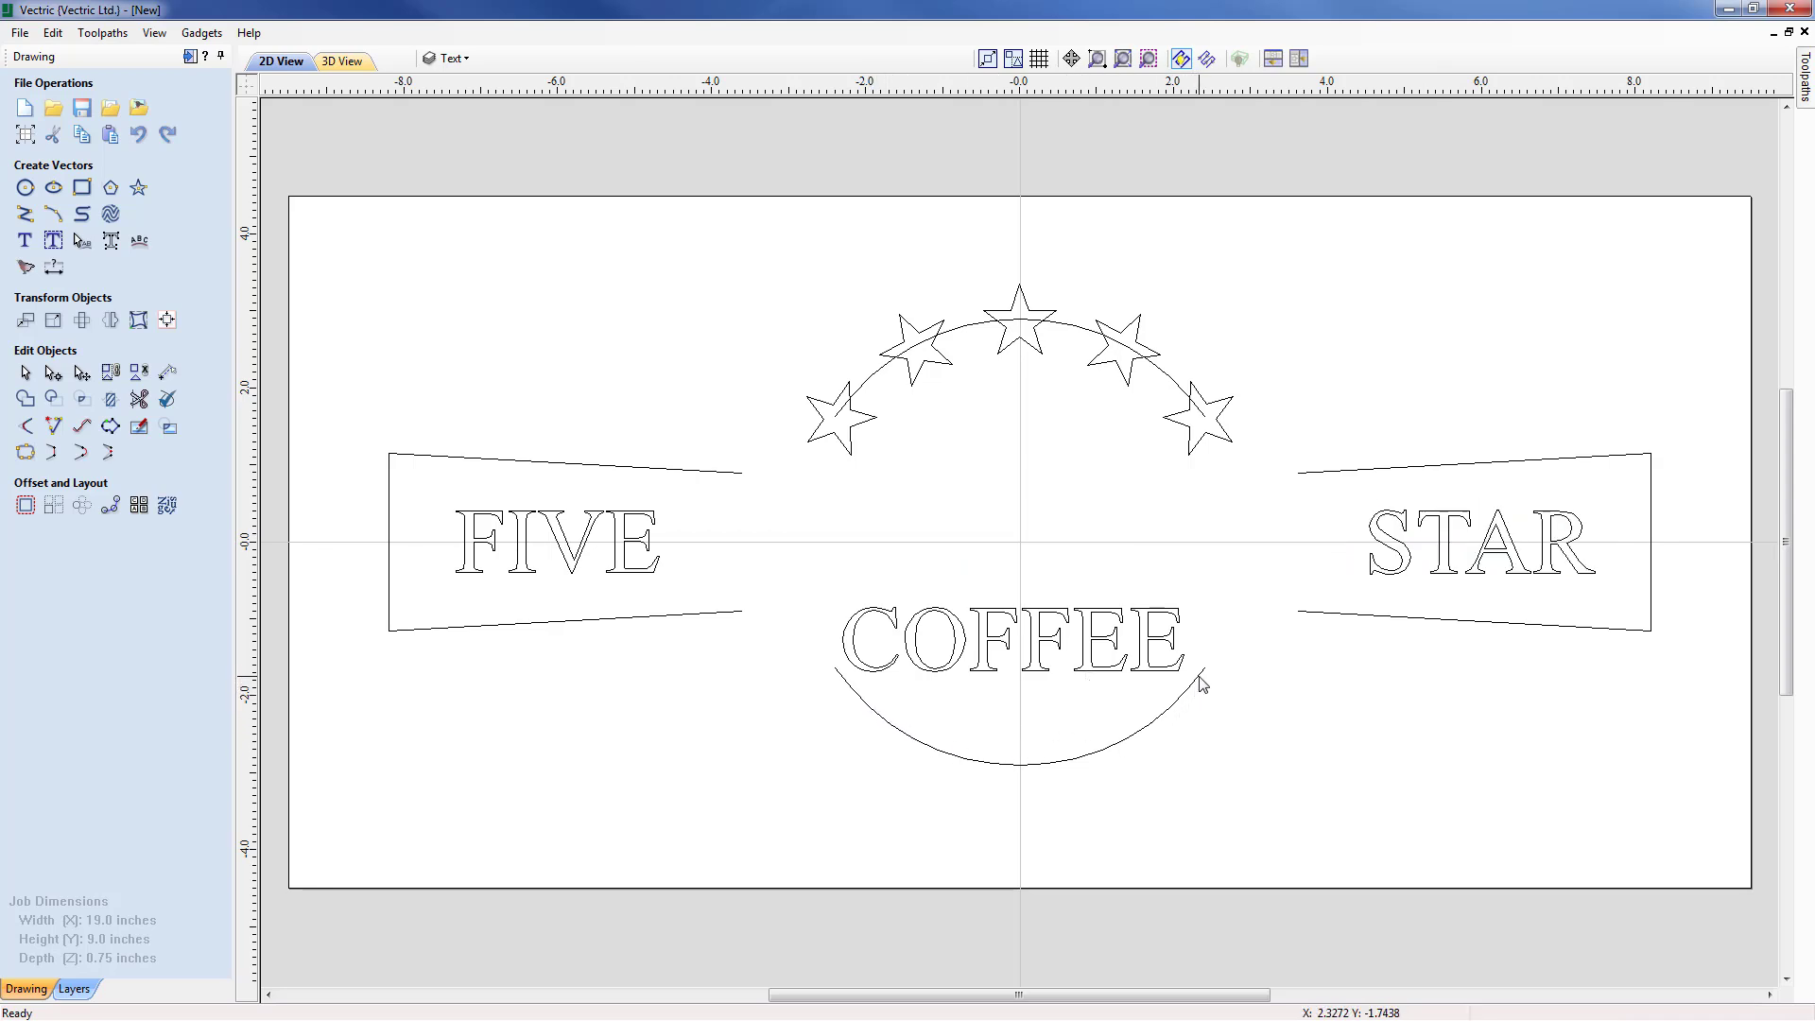
# Step: Wrap the word COFFEE onto the lower arc, positioned on the curve with the text on the other side
pyautogui.click(1034, 672)
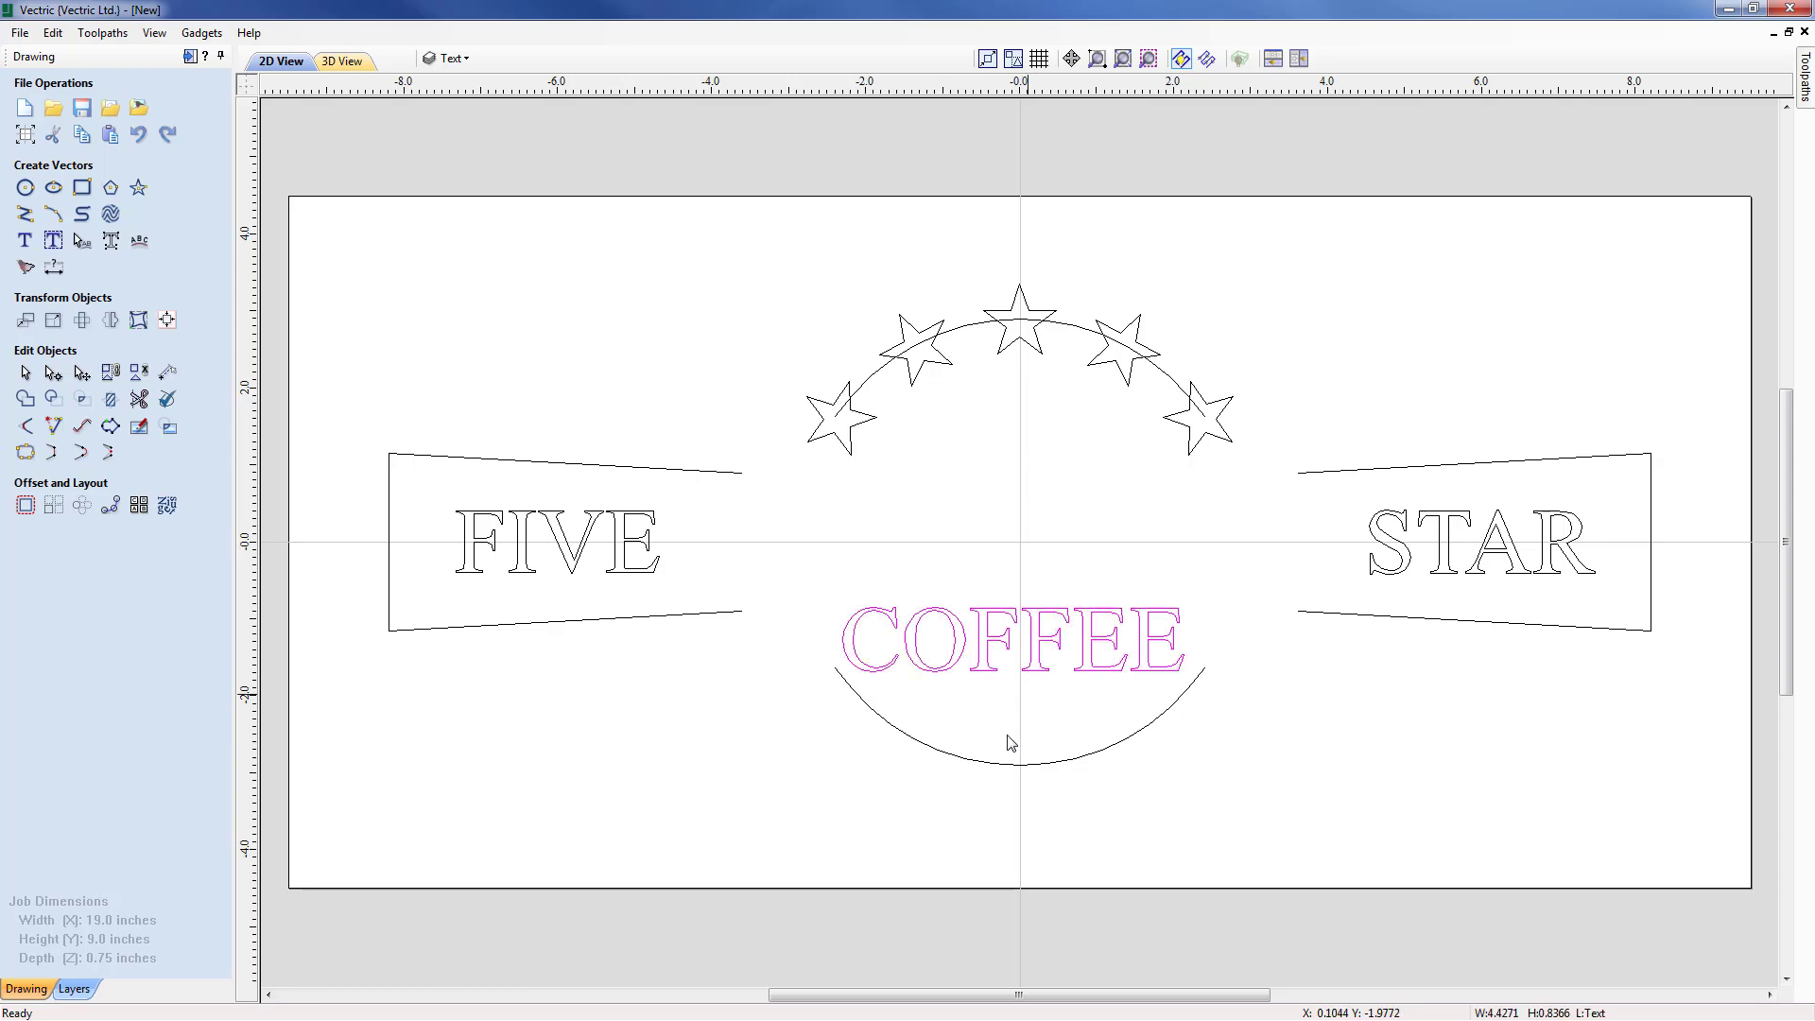
pyautogui.keyDown('shift'); pyautogui.click(1000, 765); pyautogui.keyUp('shift')
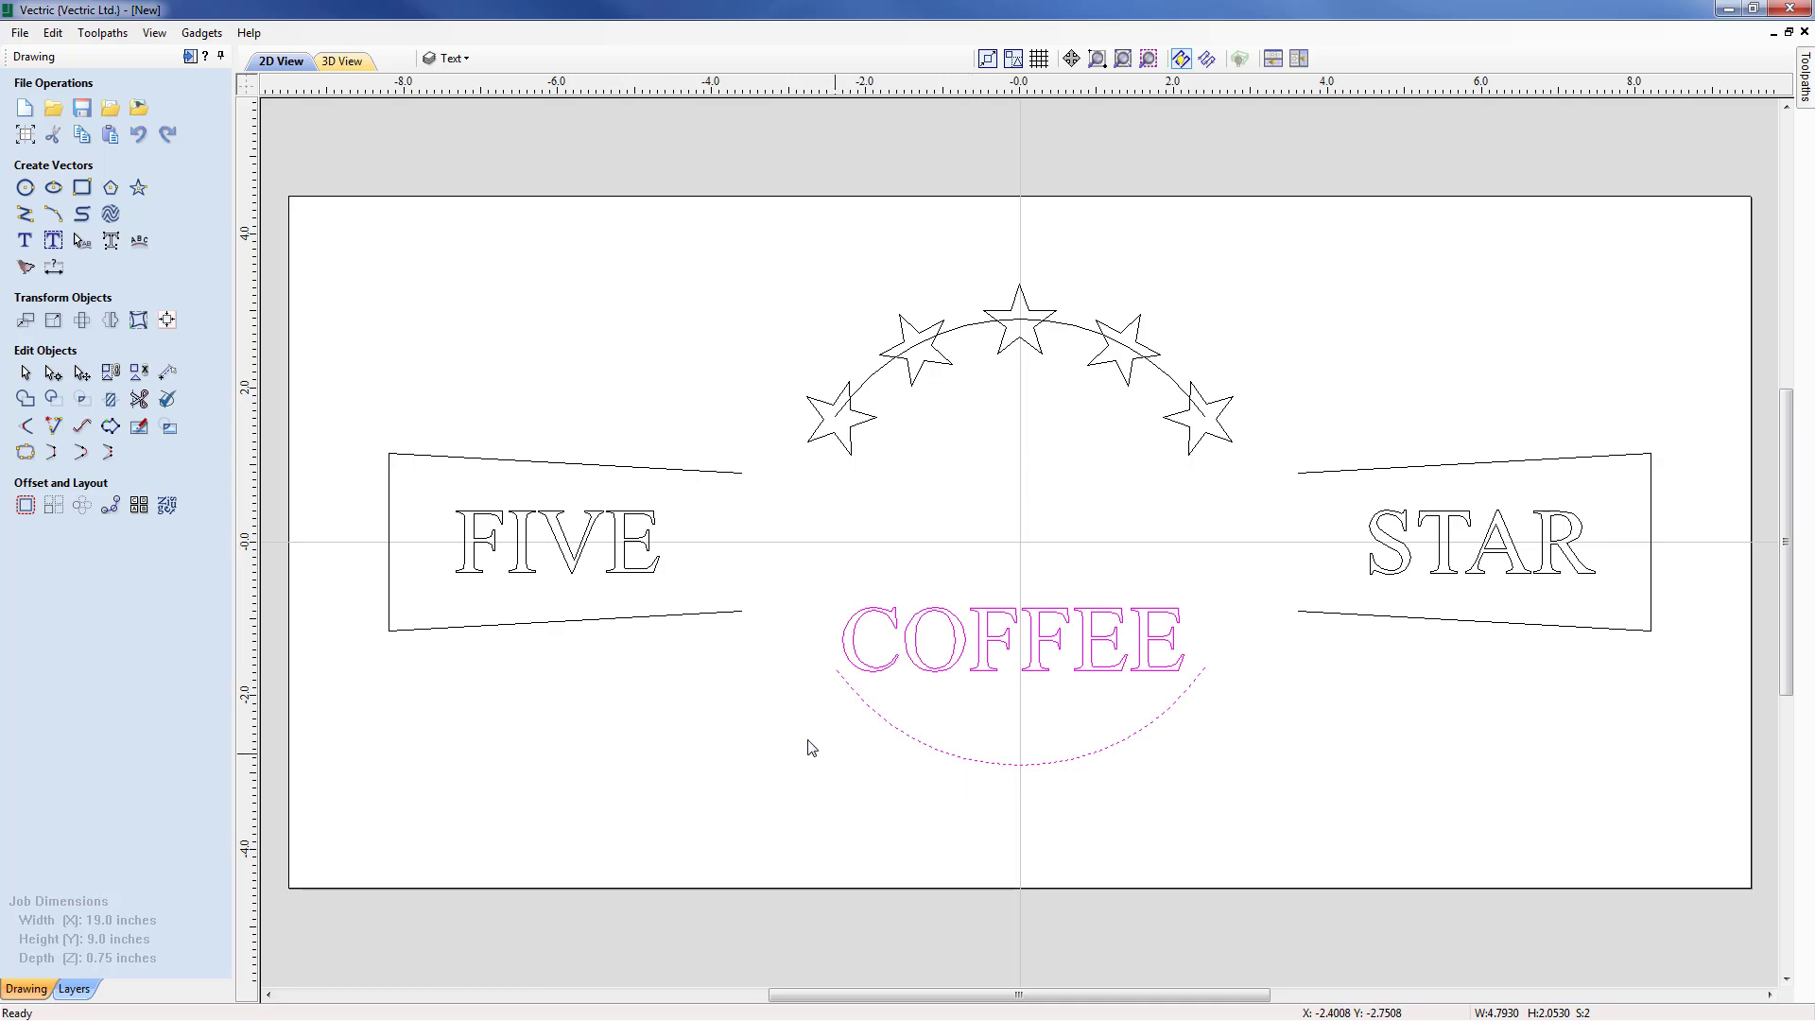
pyautogui.click(142, 243)
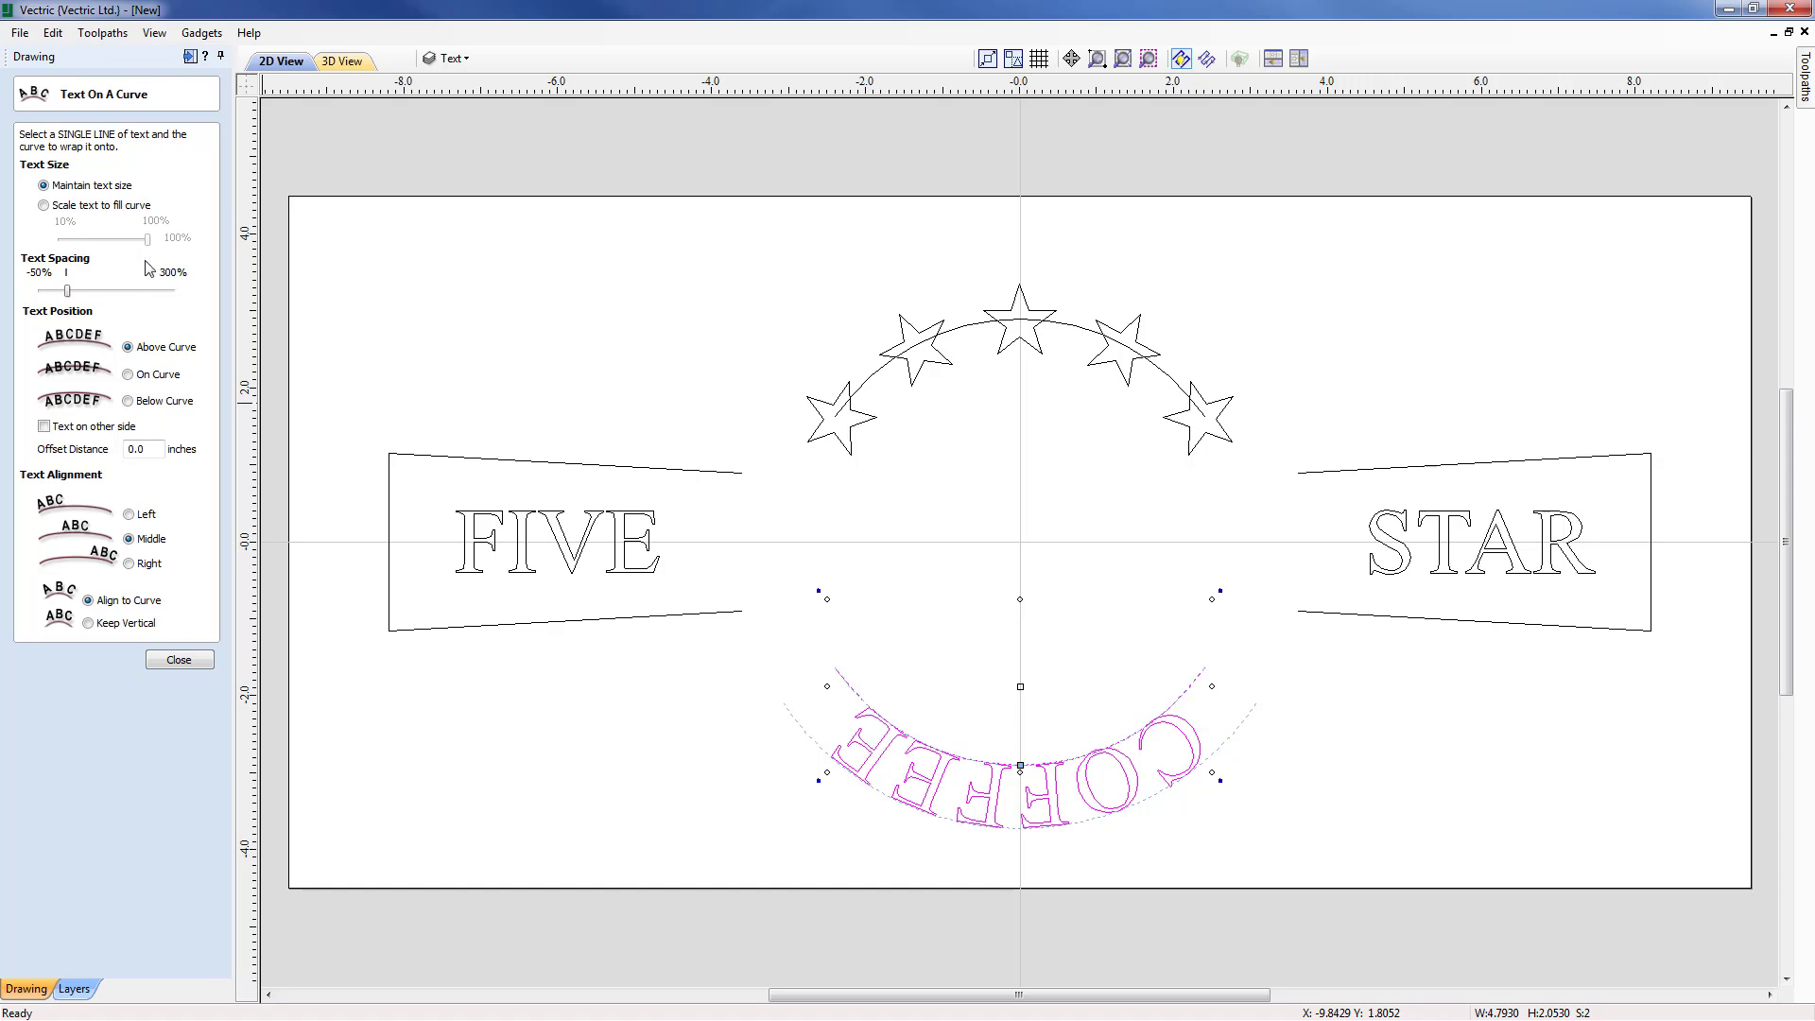
pyautogui.click(129, 375)
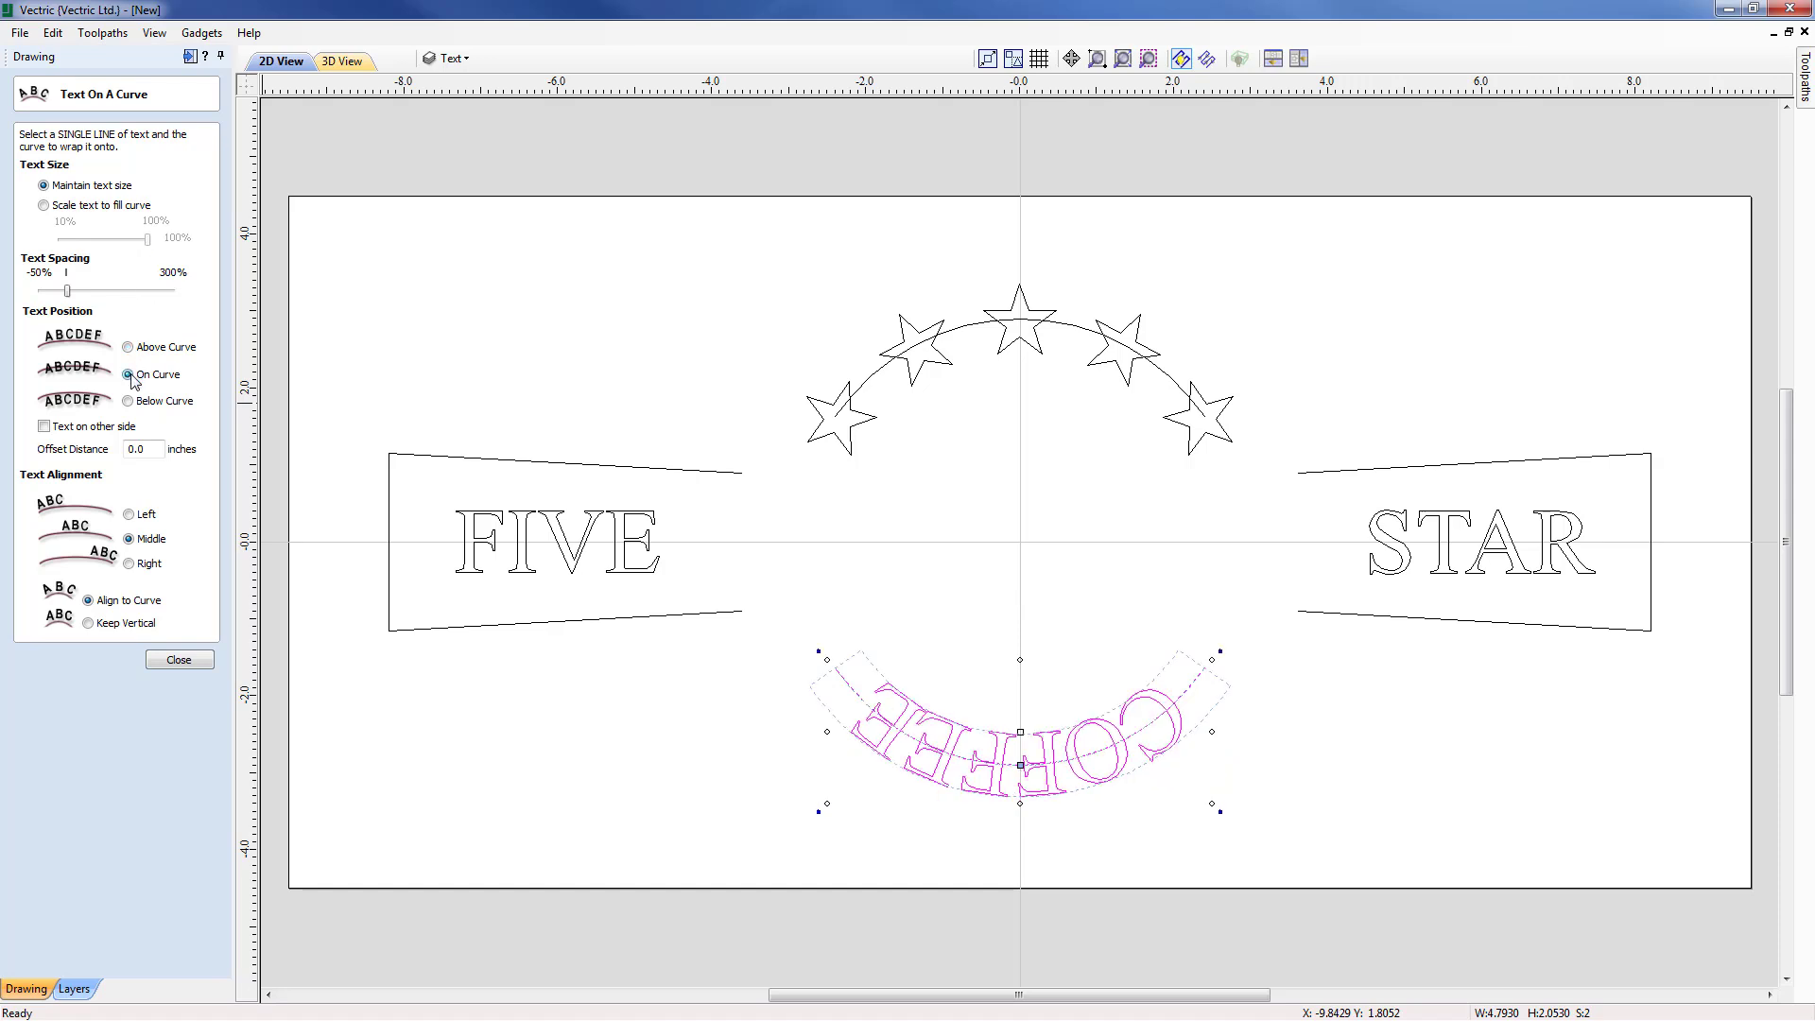
pyautogui.click(43, 428)
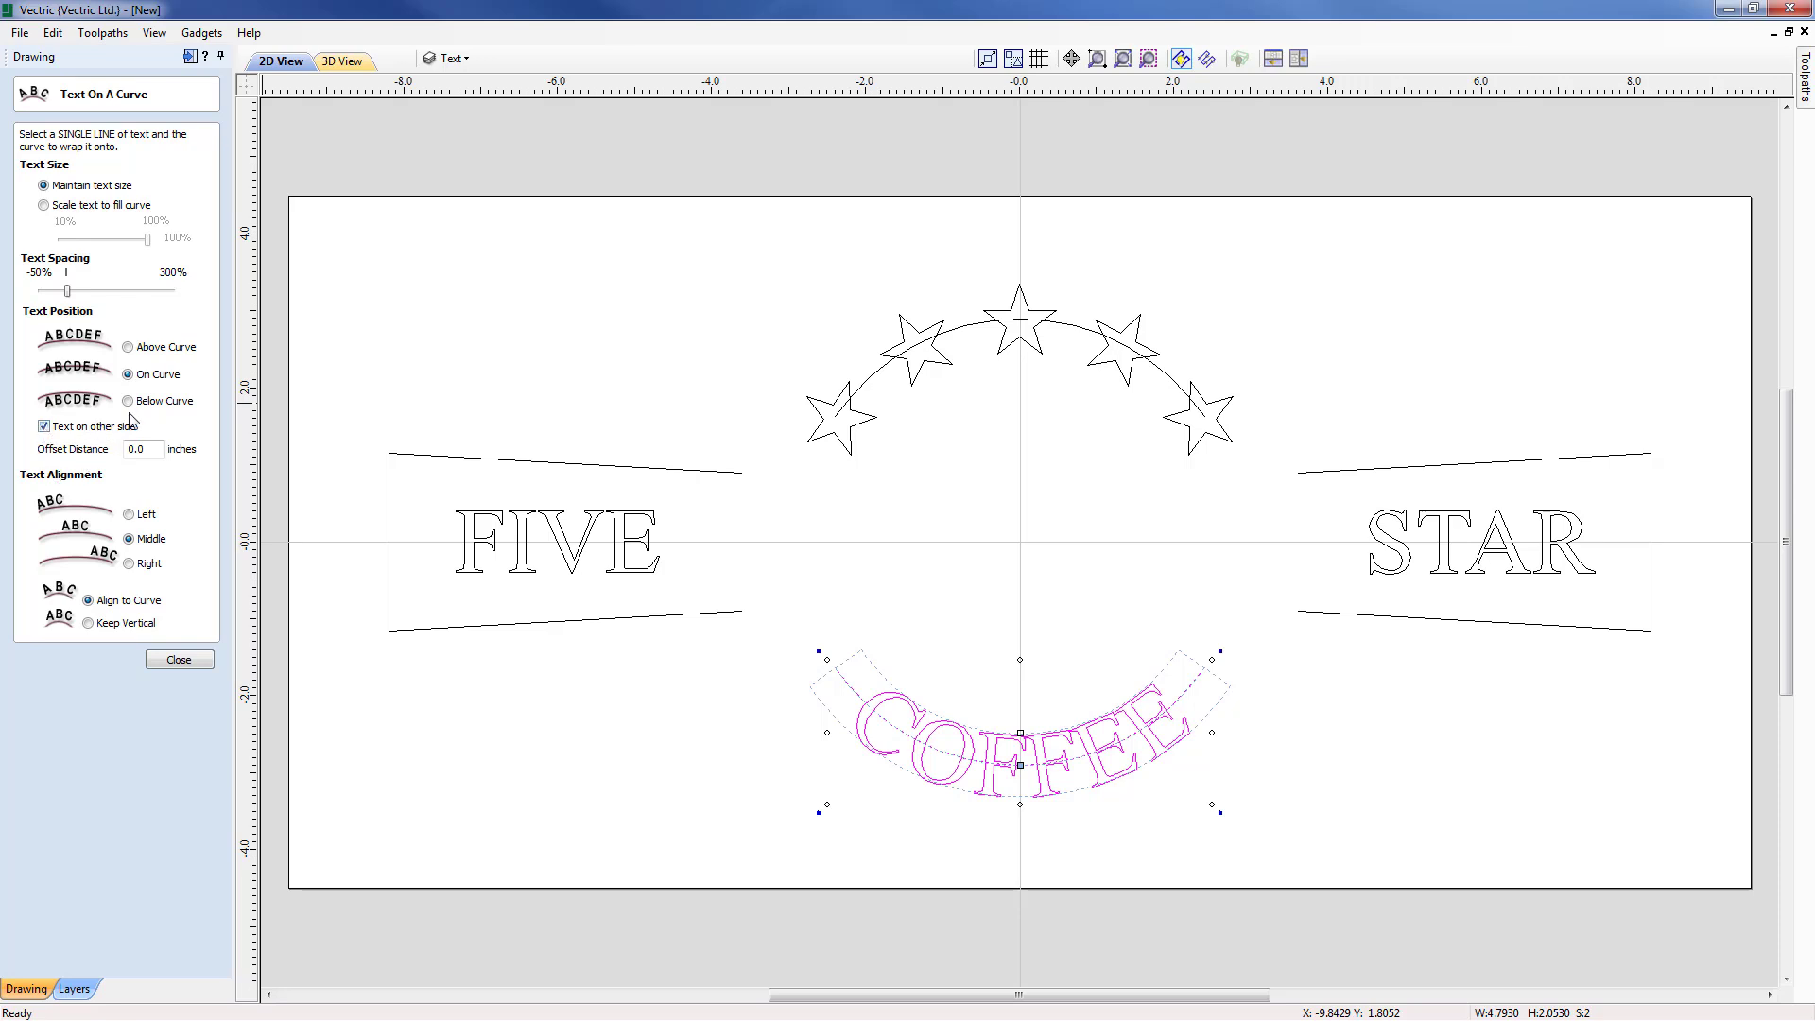
# Step: Widen the spacing of the curved COFFEE text so its letters span the full arc, and finish the wrapping
pyautogui.moveTo(68, 292); pyautogui.dragTo(118, 300)
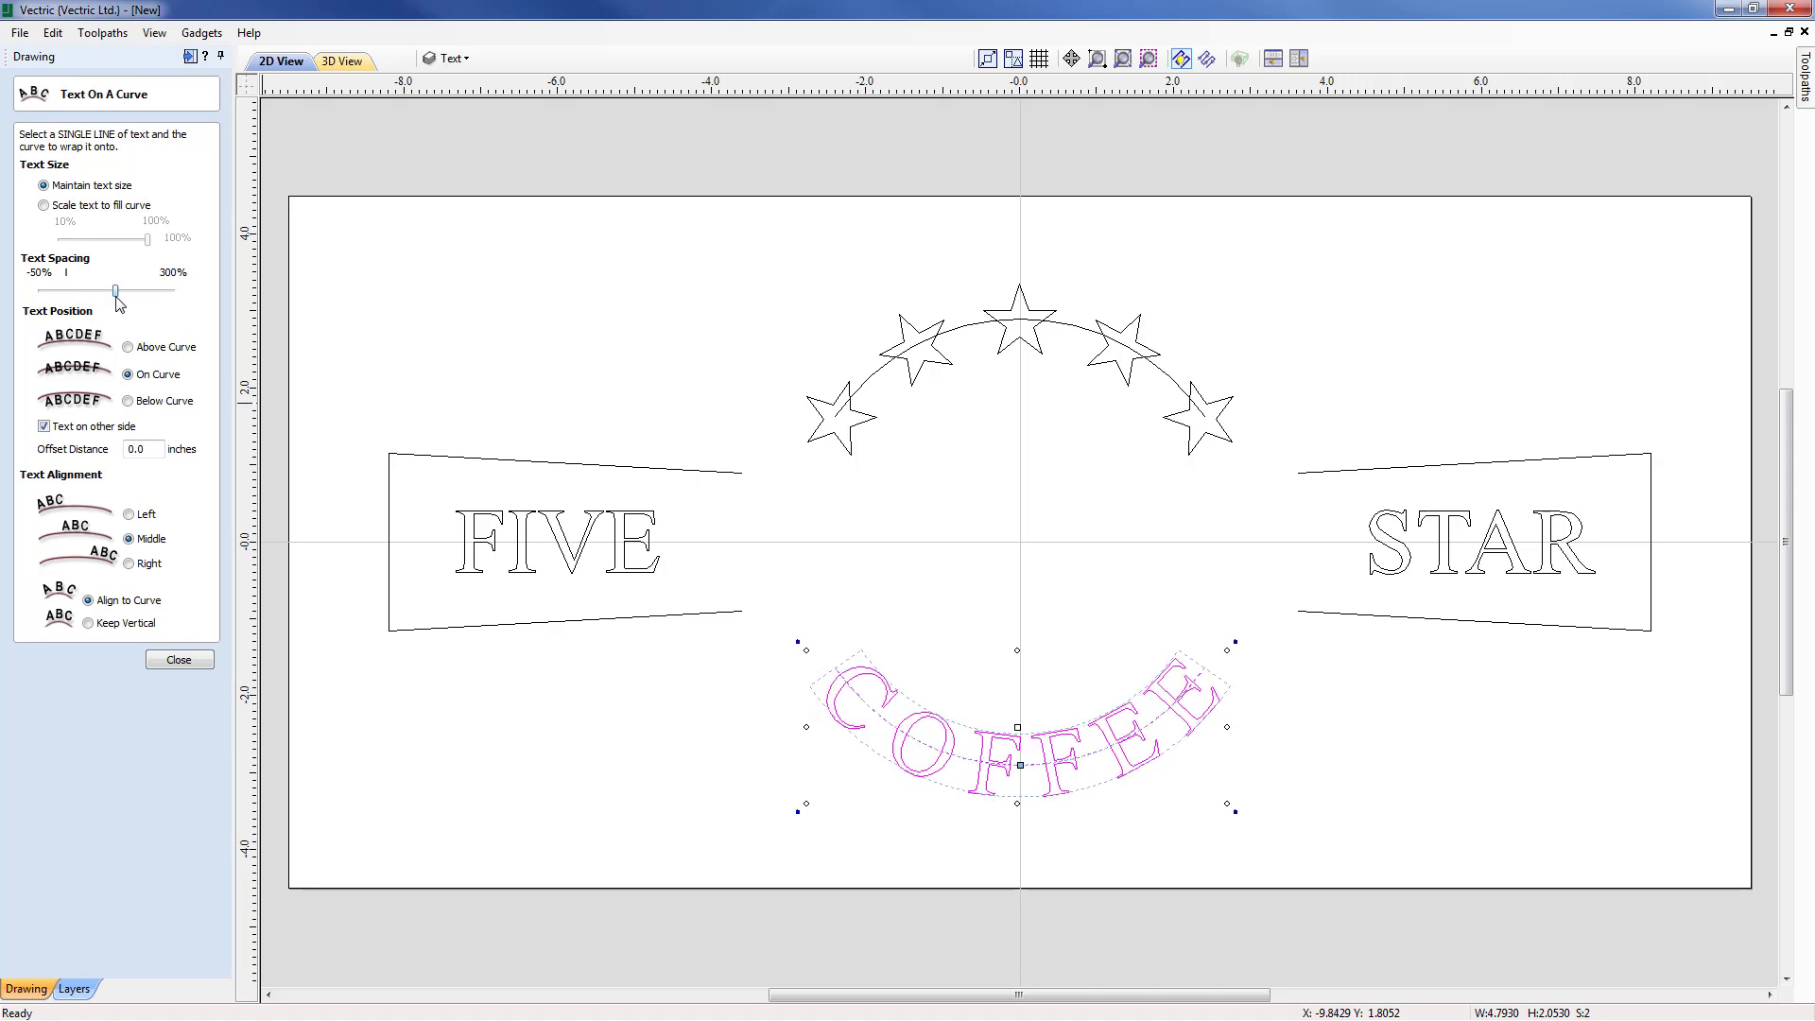
pyautogui.moveTo(117, 300); pyautogui.dragTo(122, 304)
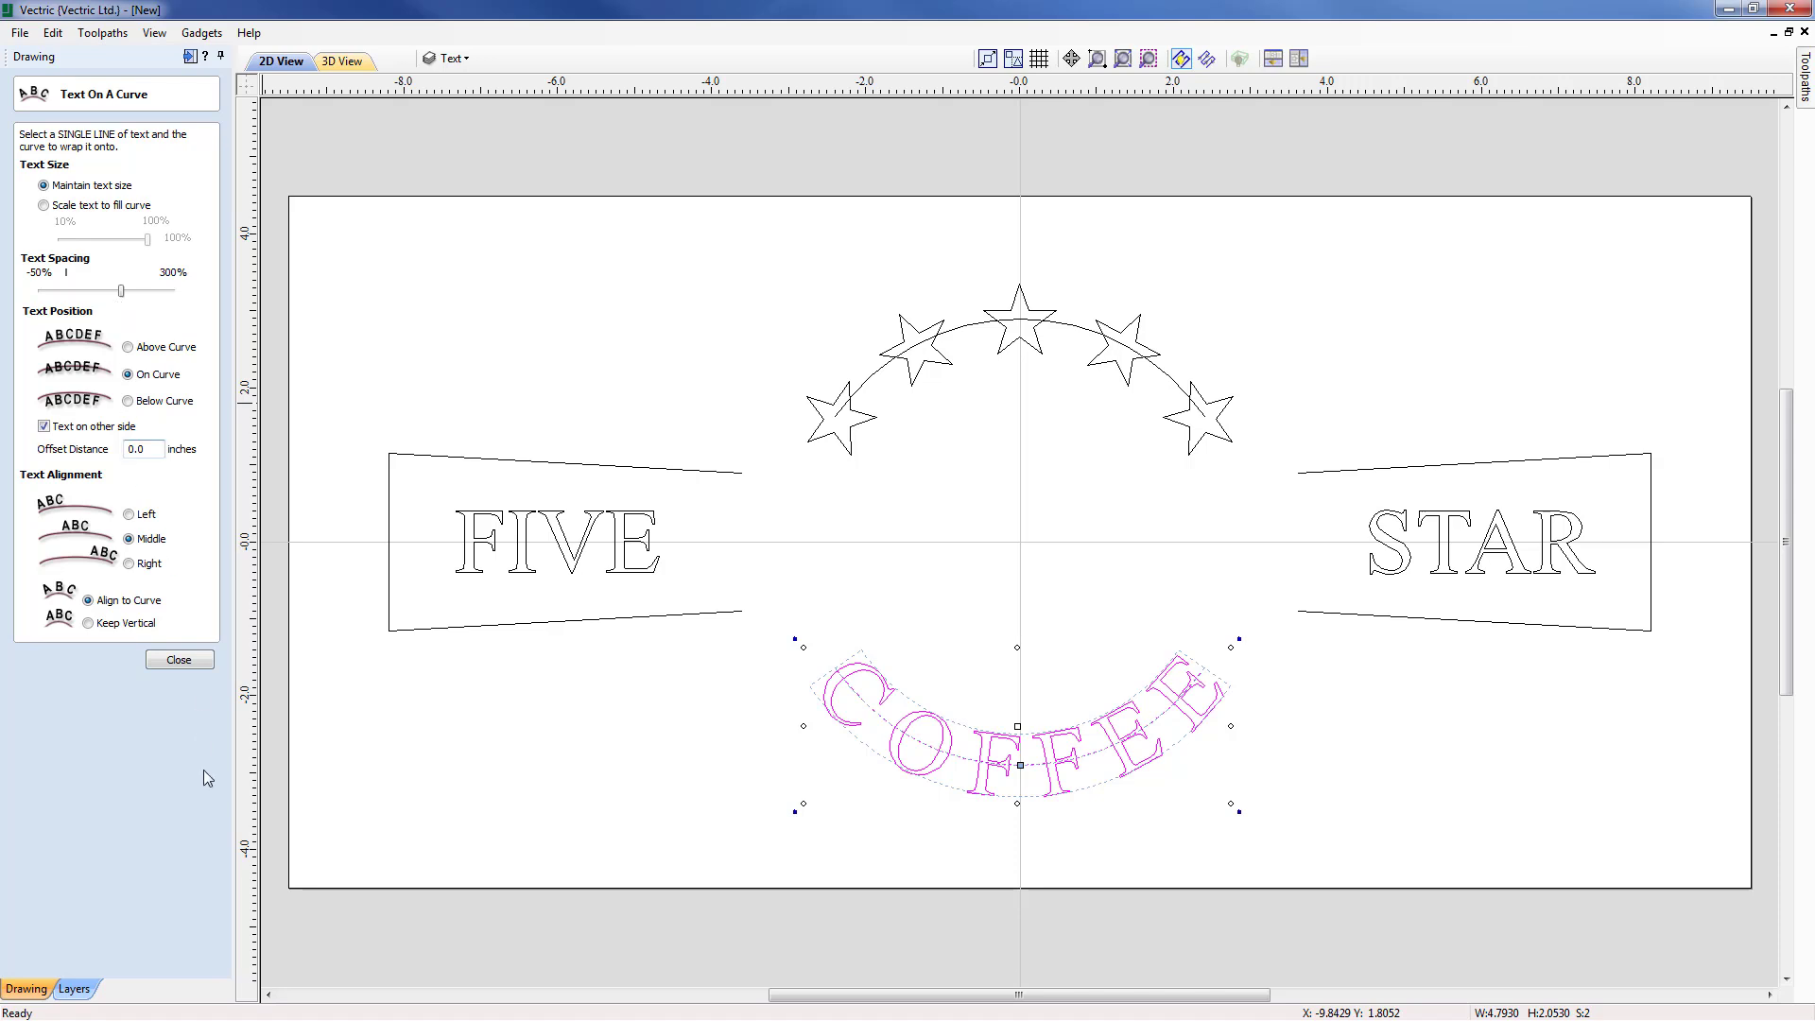
pyautogui.click(179, 660)
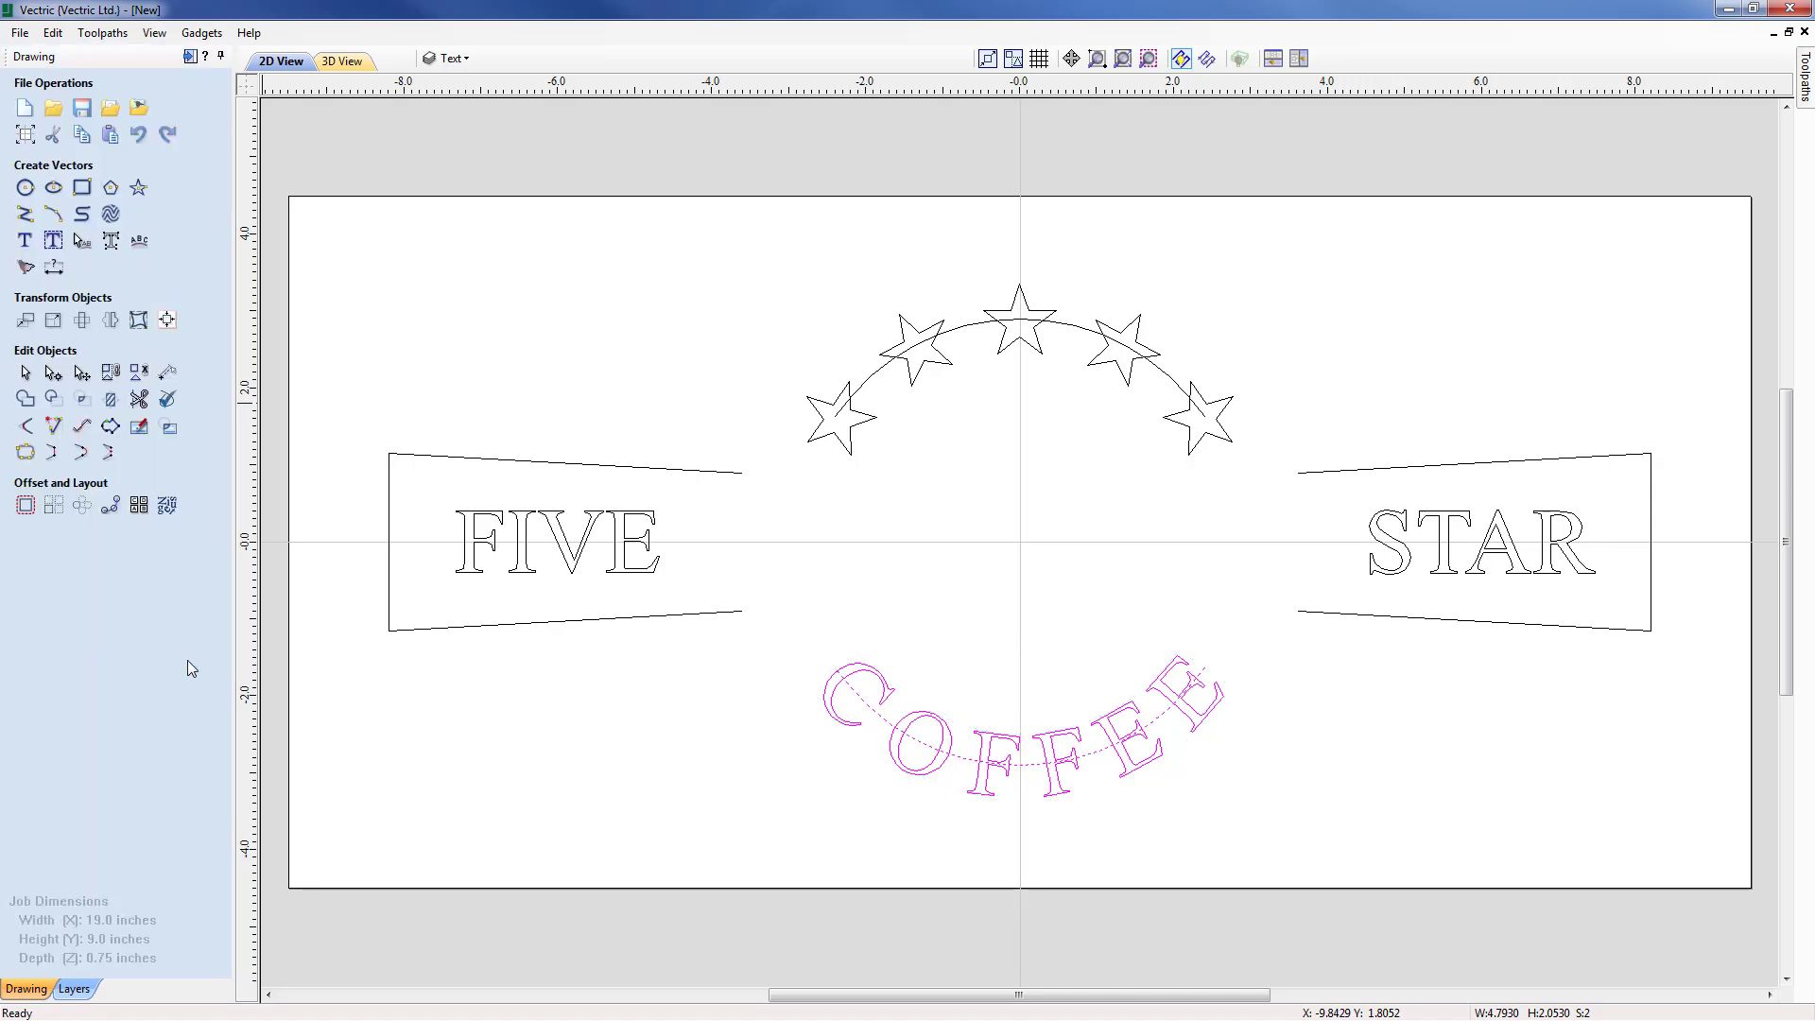
# Step: Kern the curved COFFEE text by tightening the gaps between C and O and between O and F
pyautogui.click(756, 792)
pyautogui.click(846, 732)
pyautogui.click(890, 714)
pyautogui.click(890, 715)
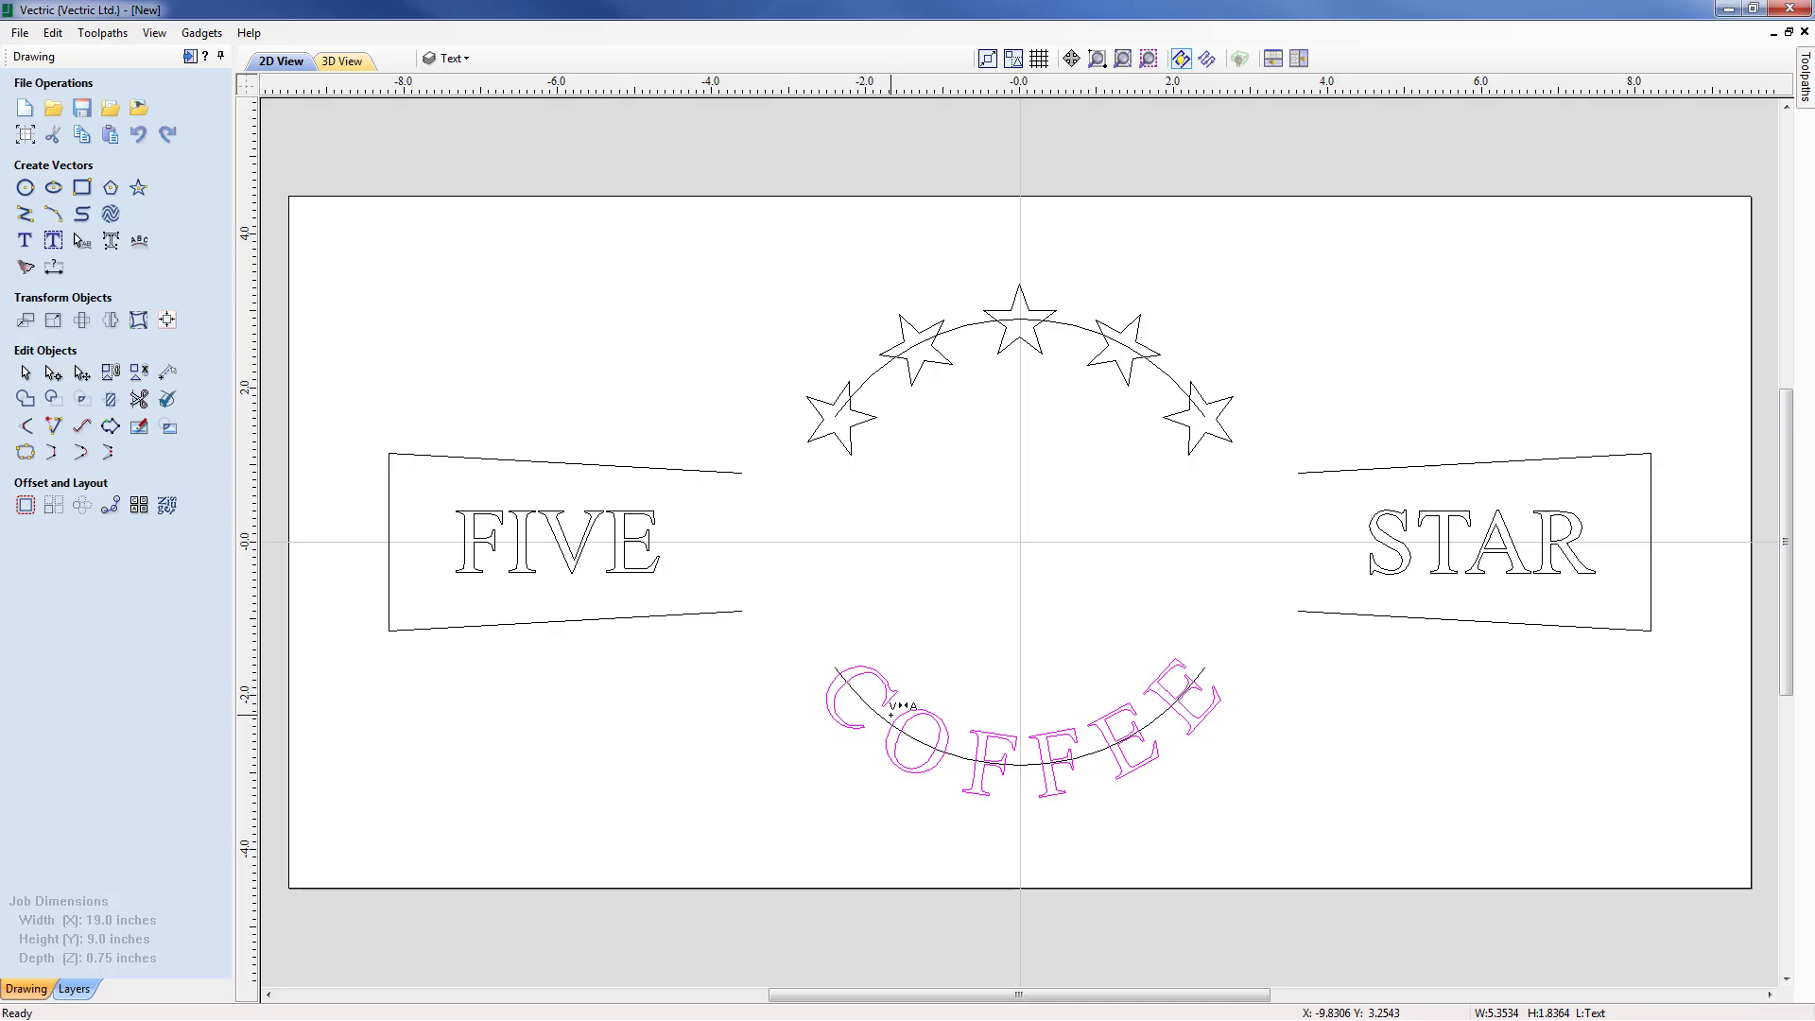
pyautogui.click(960, 749)
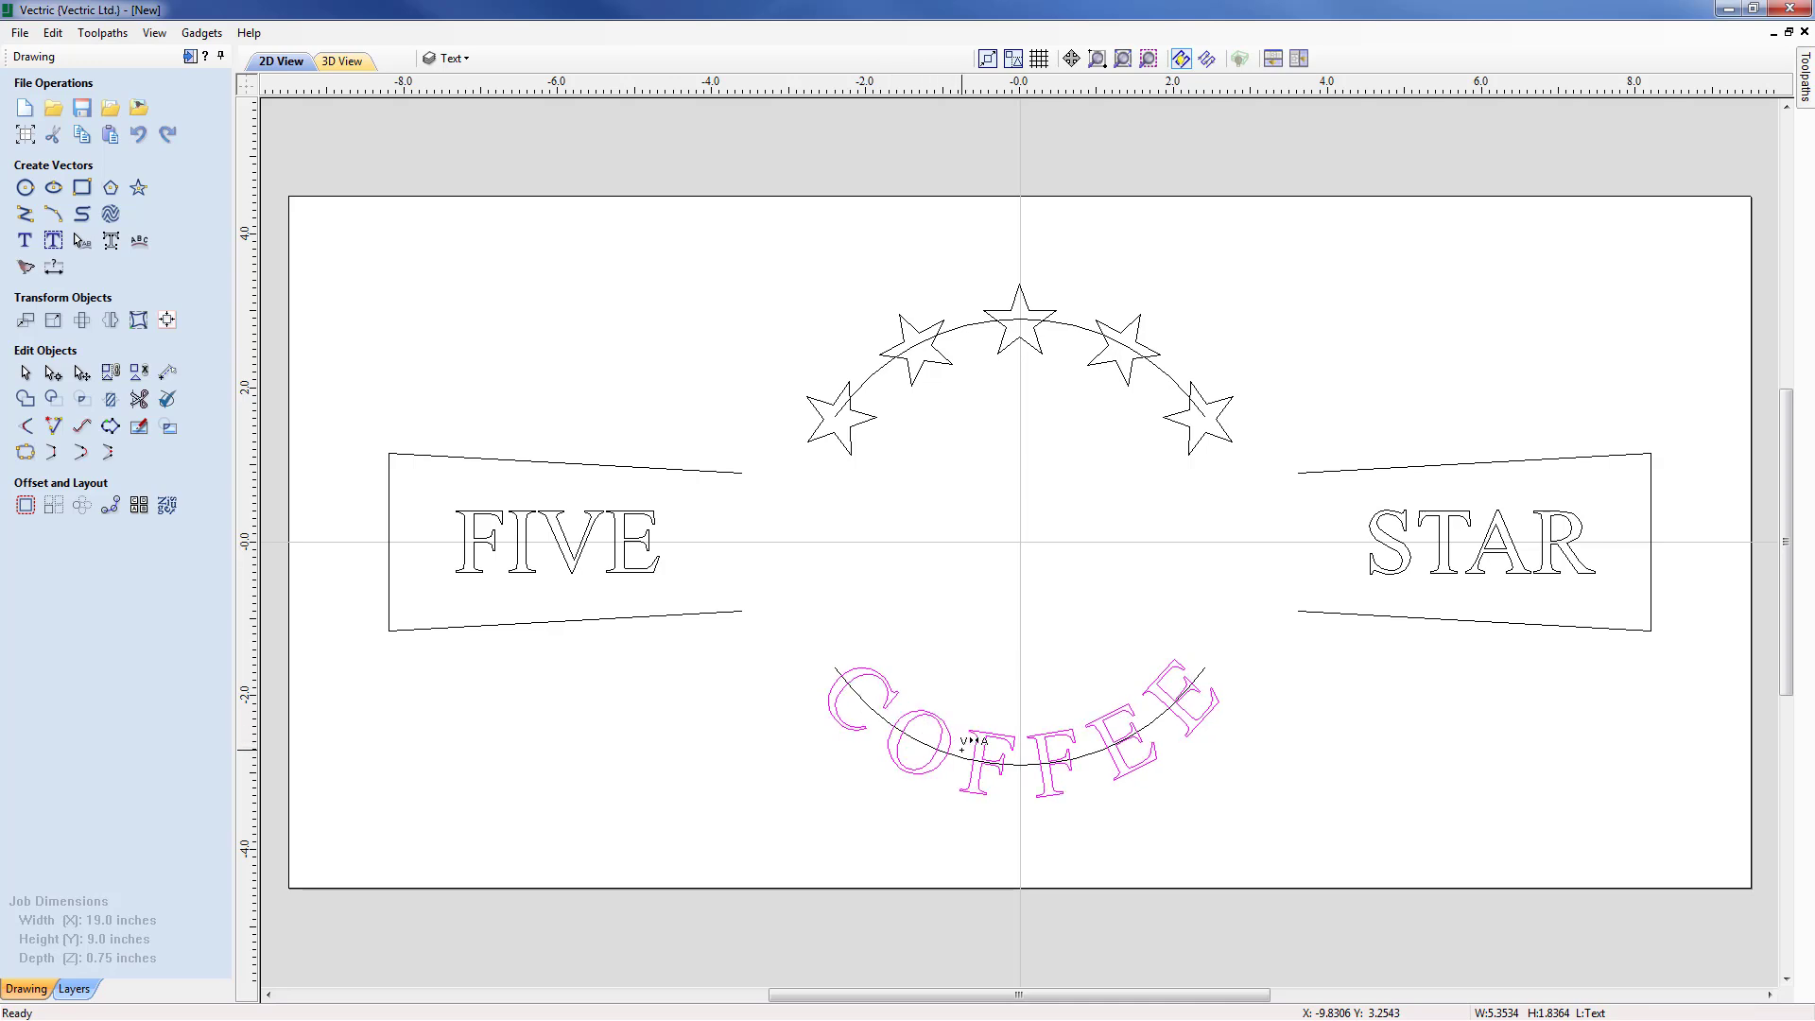
pyautogui.click(965, 747)
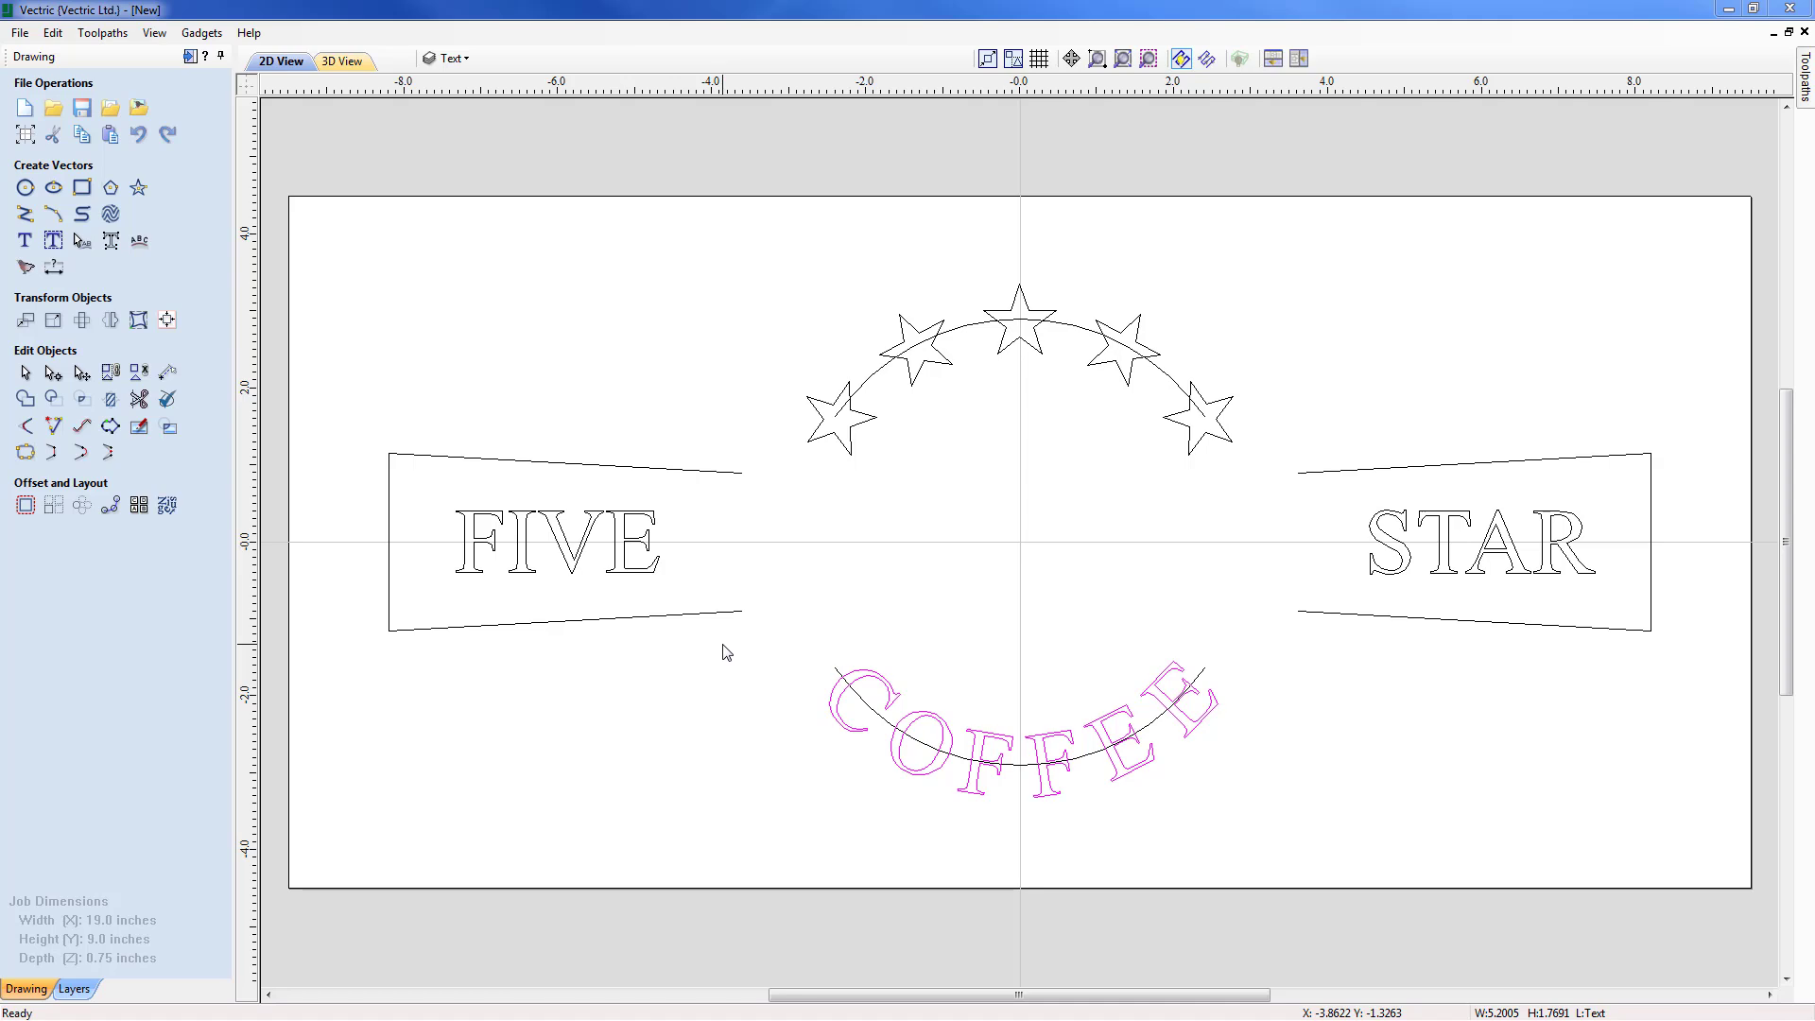
# Step: Delete the outer vertical span of the left bow-tie wing, leaving its upper and lower lines open
pyautogui.click(576, 555)
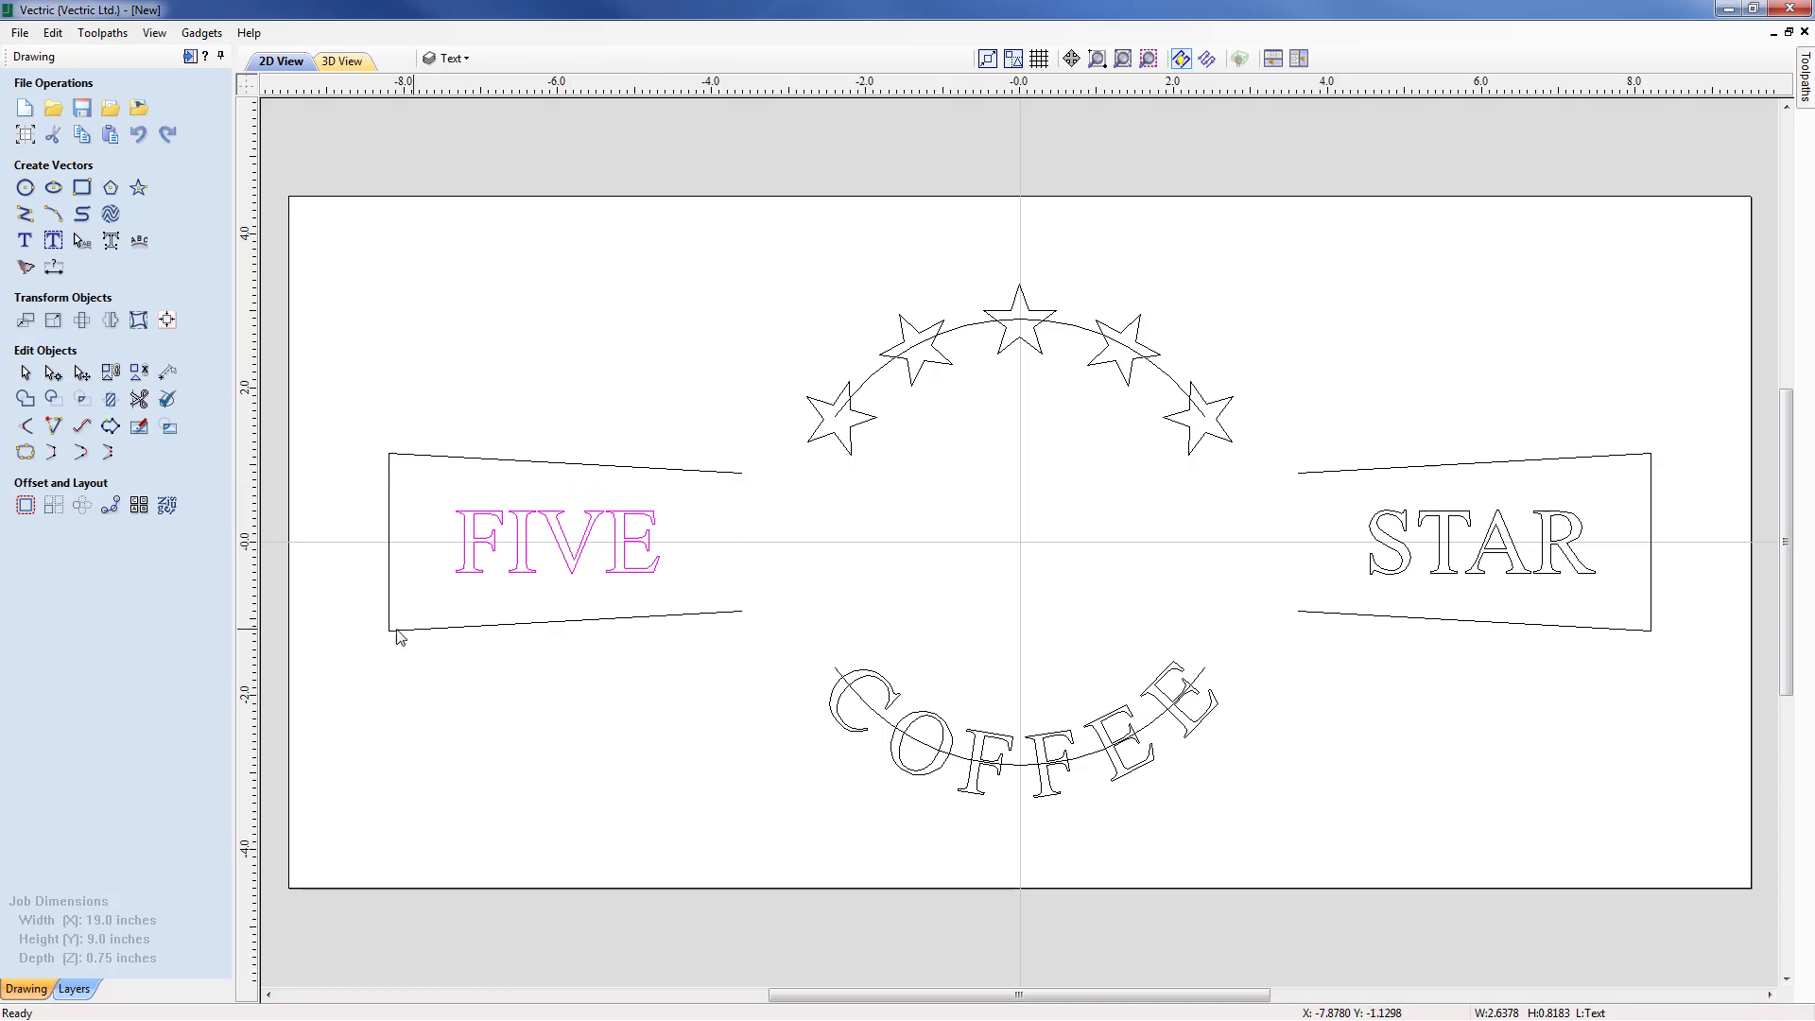
pyautogui.click(675, 621)
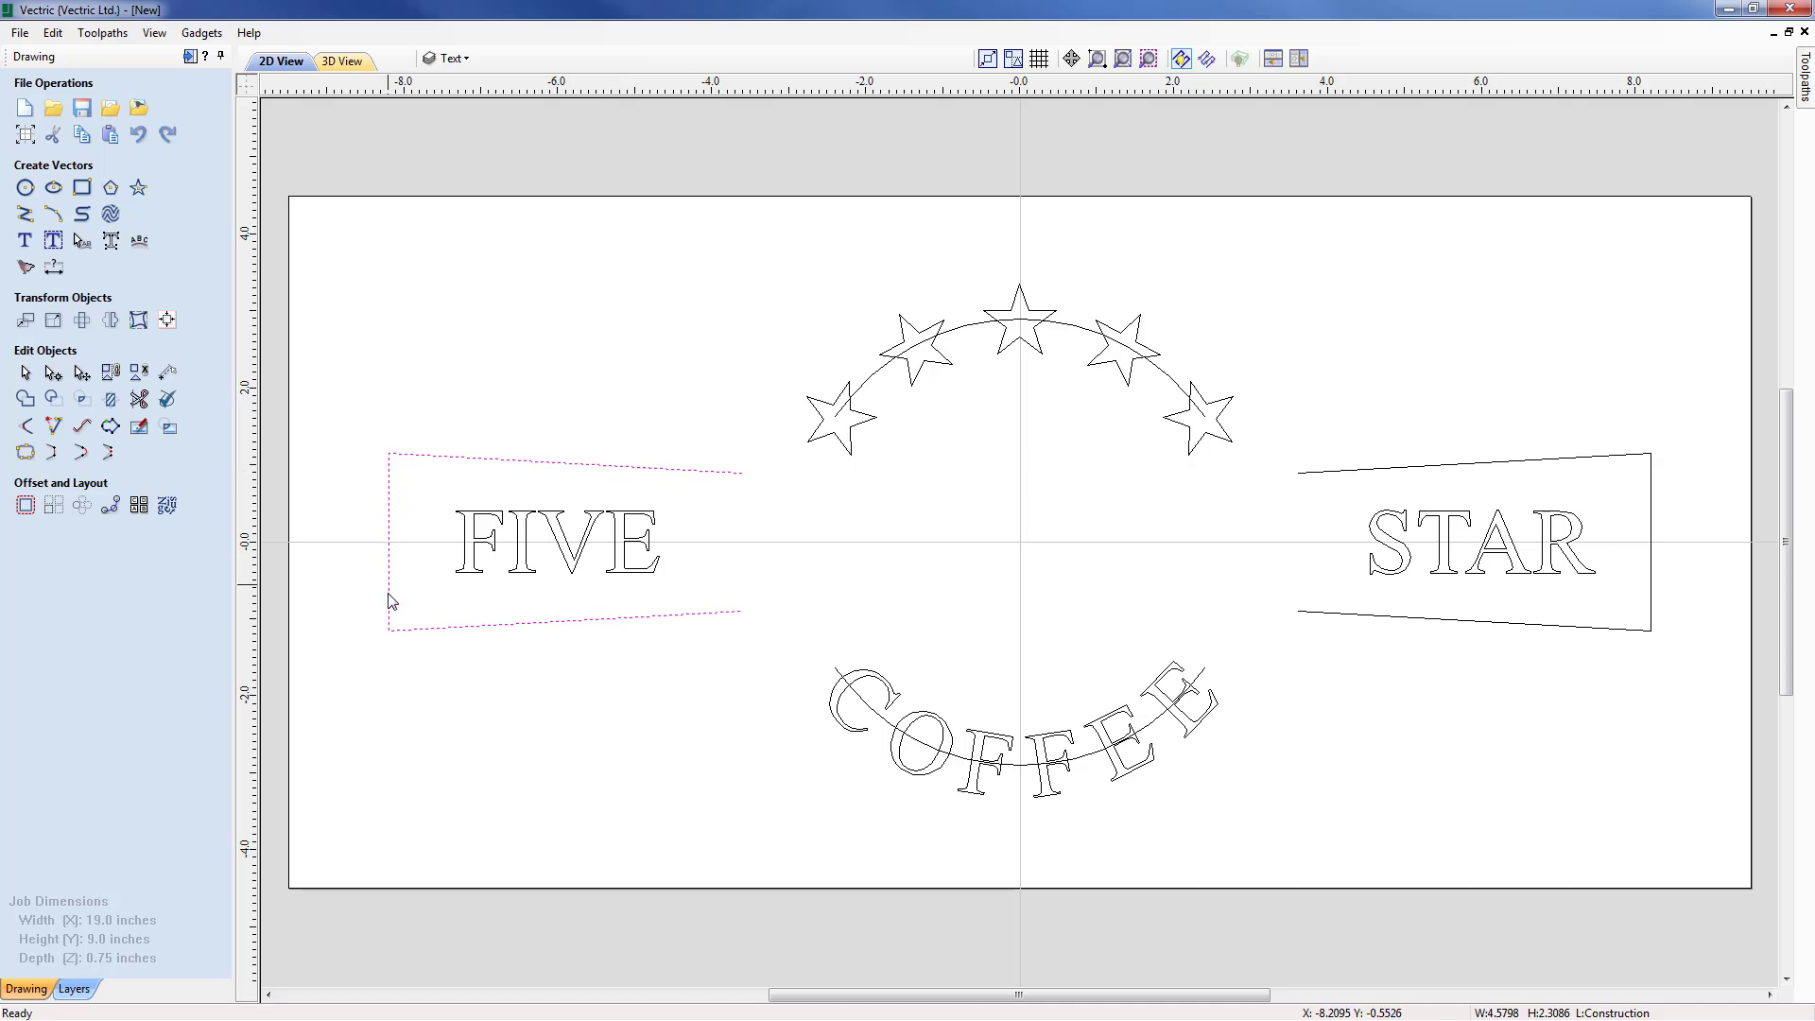
pyautogui.doubleClick(391, 523)
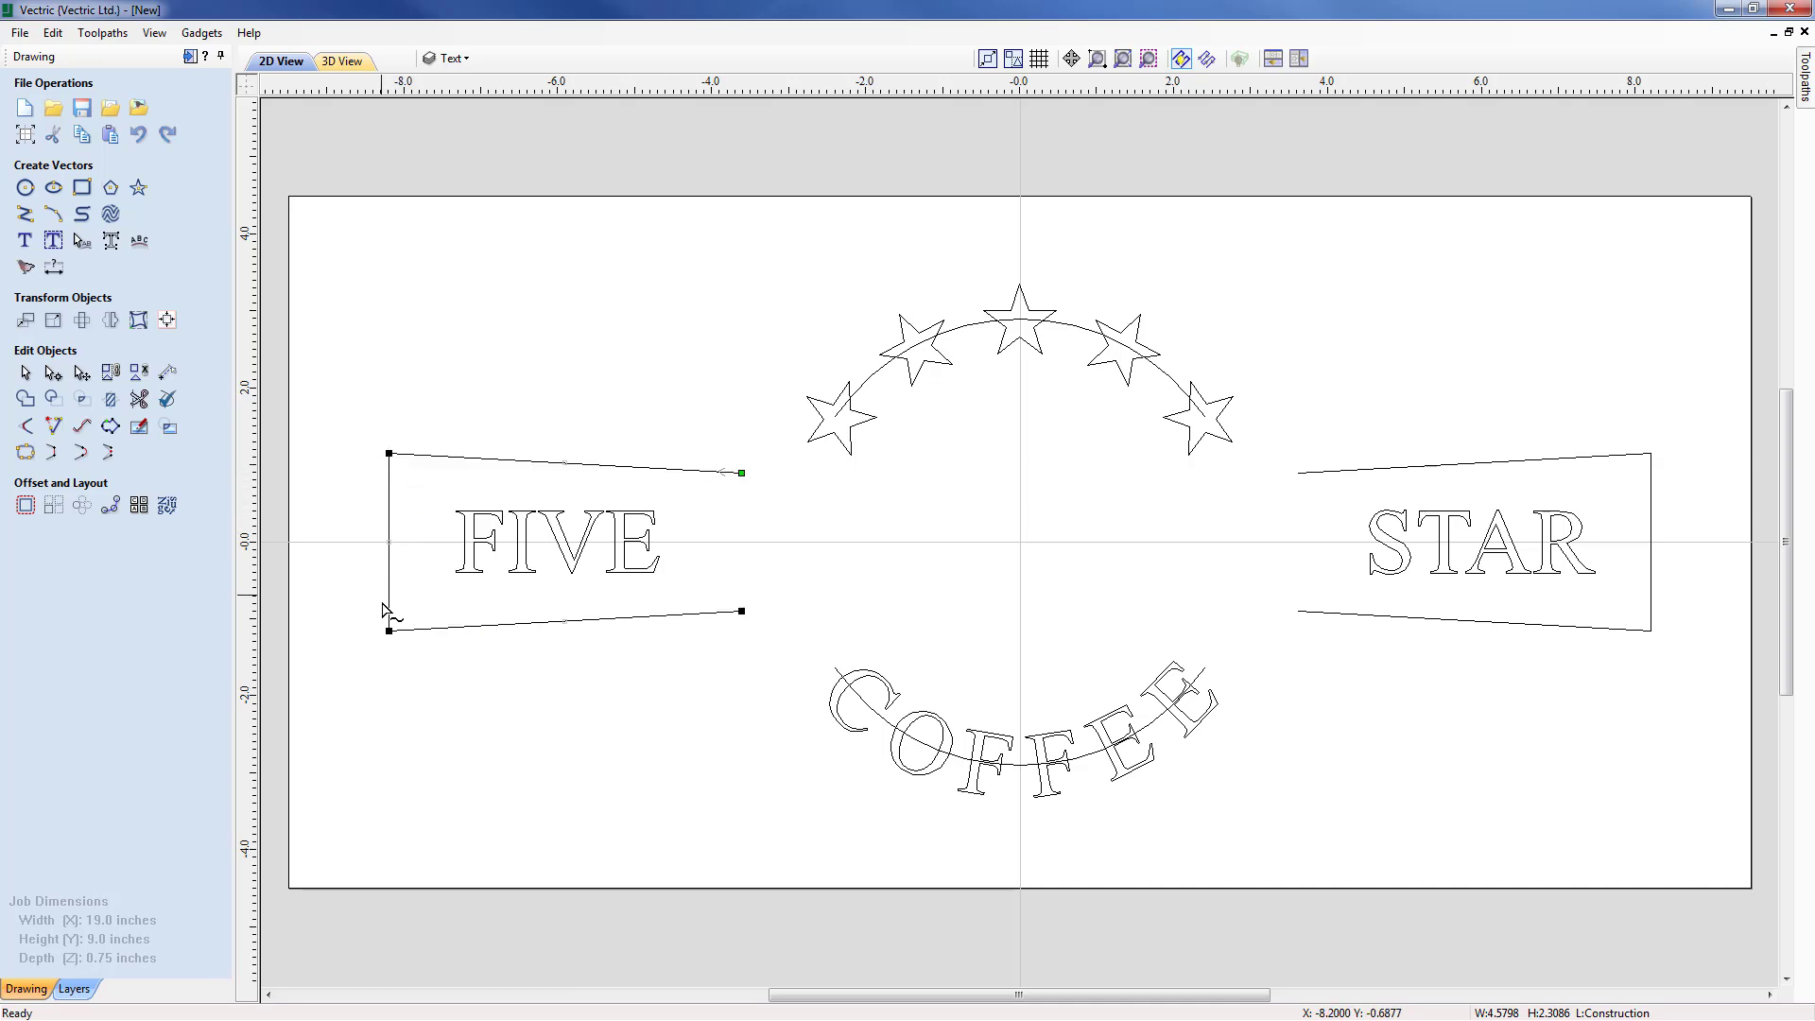
pyautogui.rightClick(391, 501)
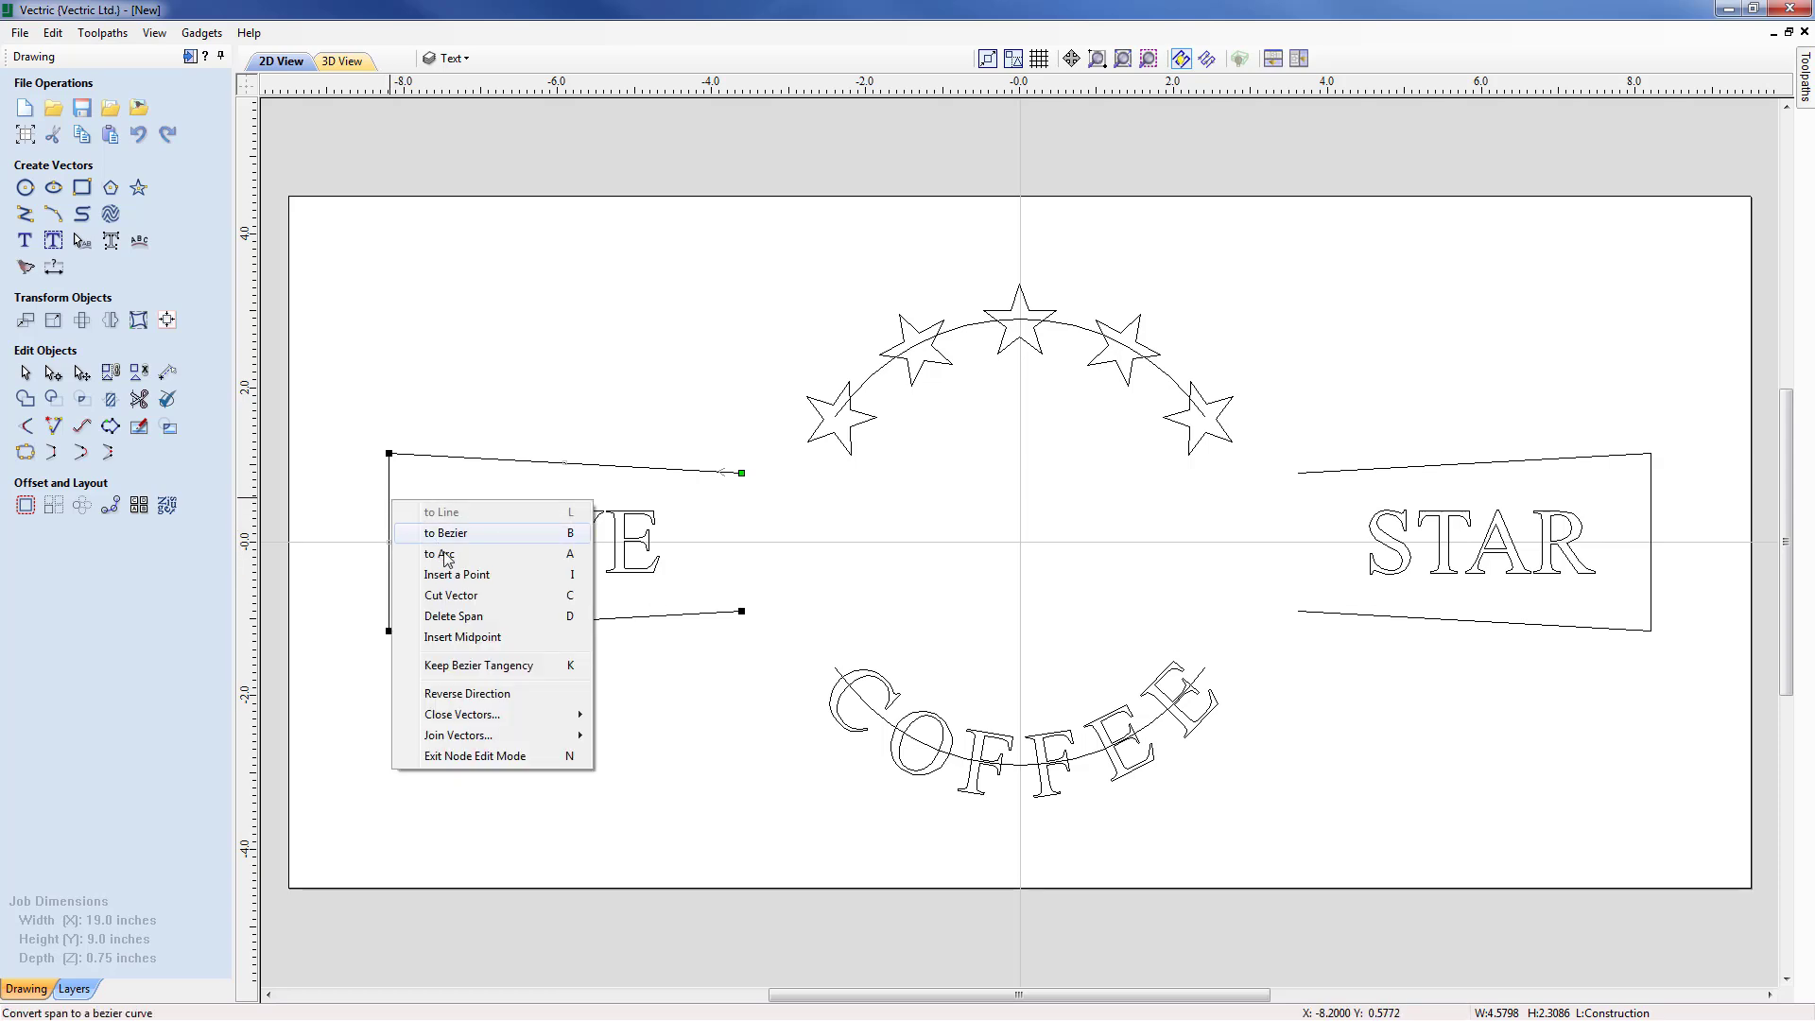
pyautogui.click(455, 617)
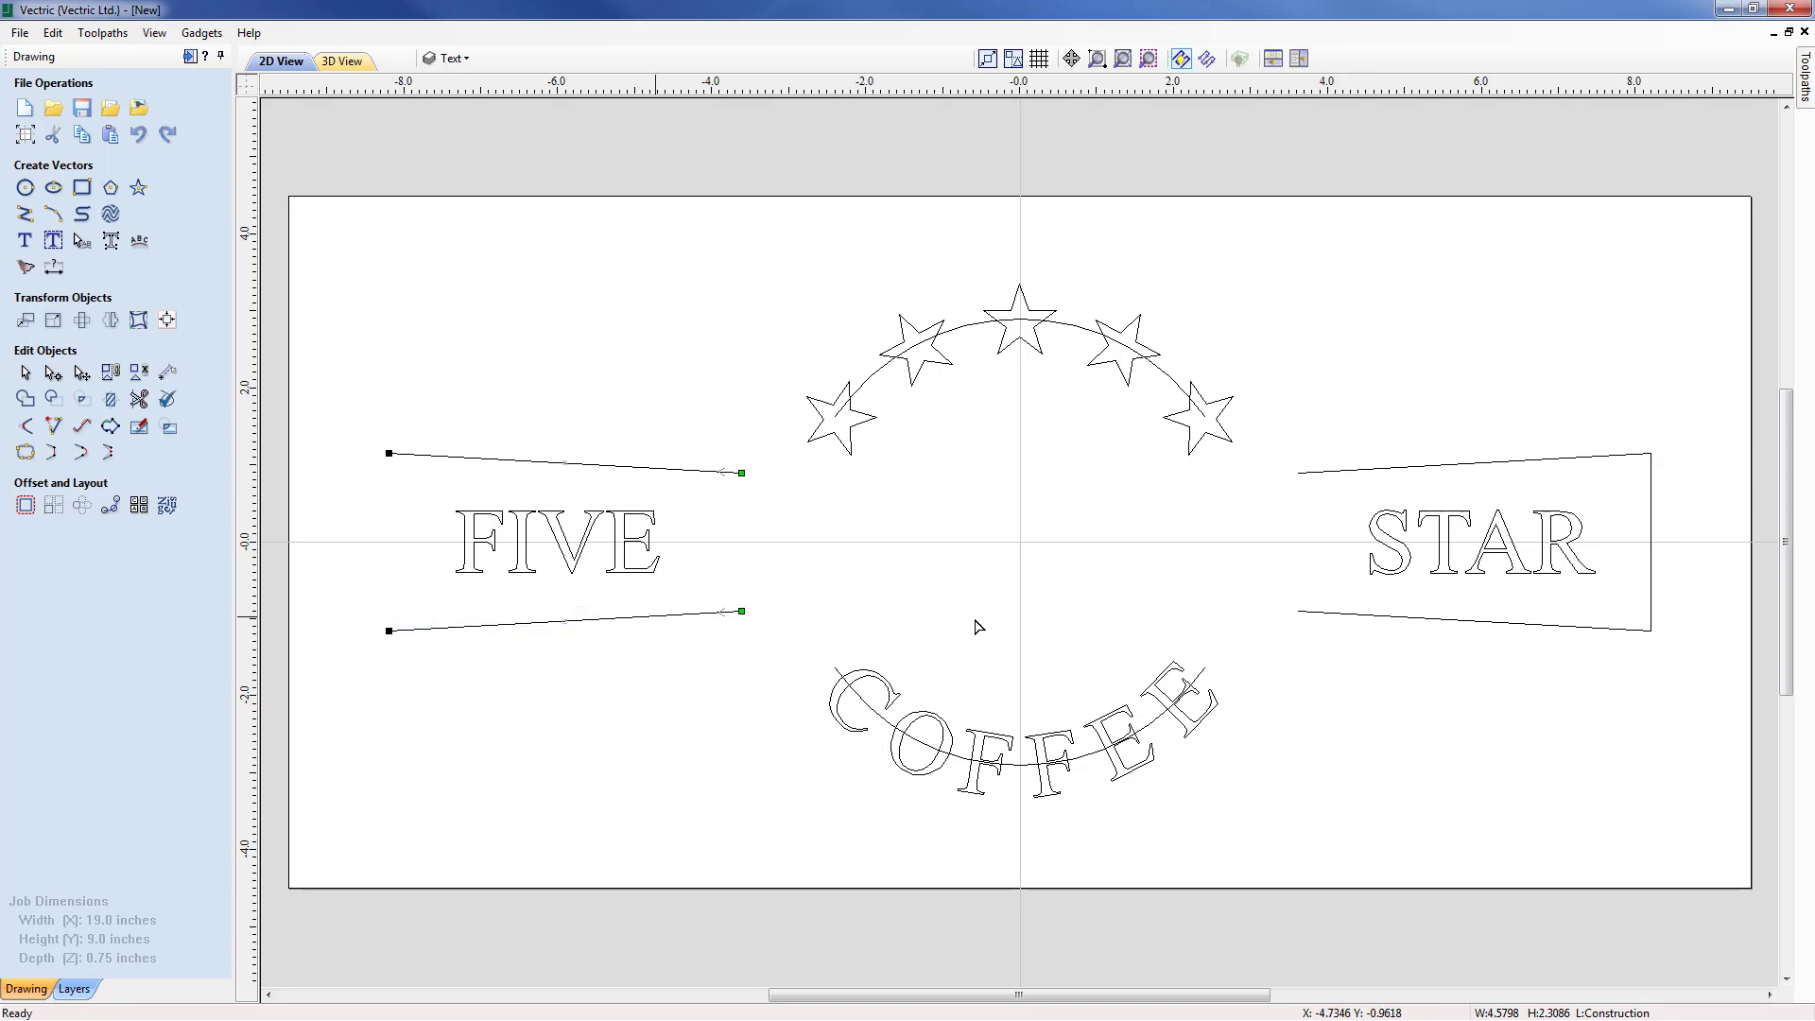
# Step: Delete the outer vertical span of the right bow-tie wing and exit node editing
pyautogui.click(1652, 592)
pyautogui.rightClick(1654, 489)
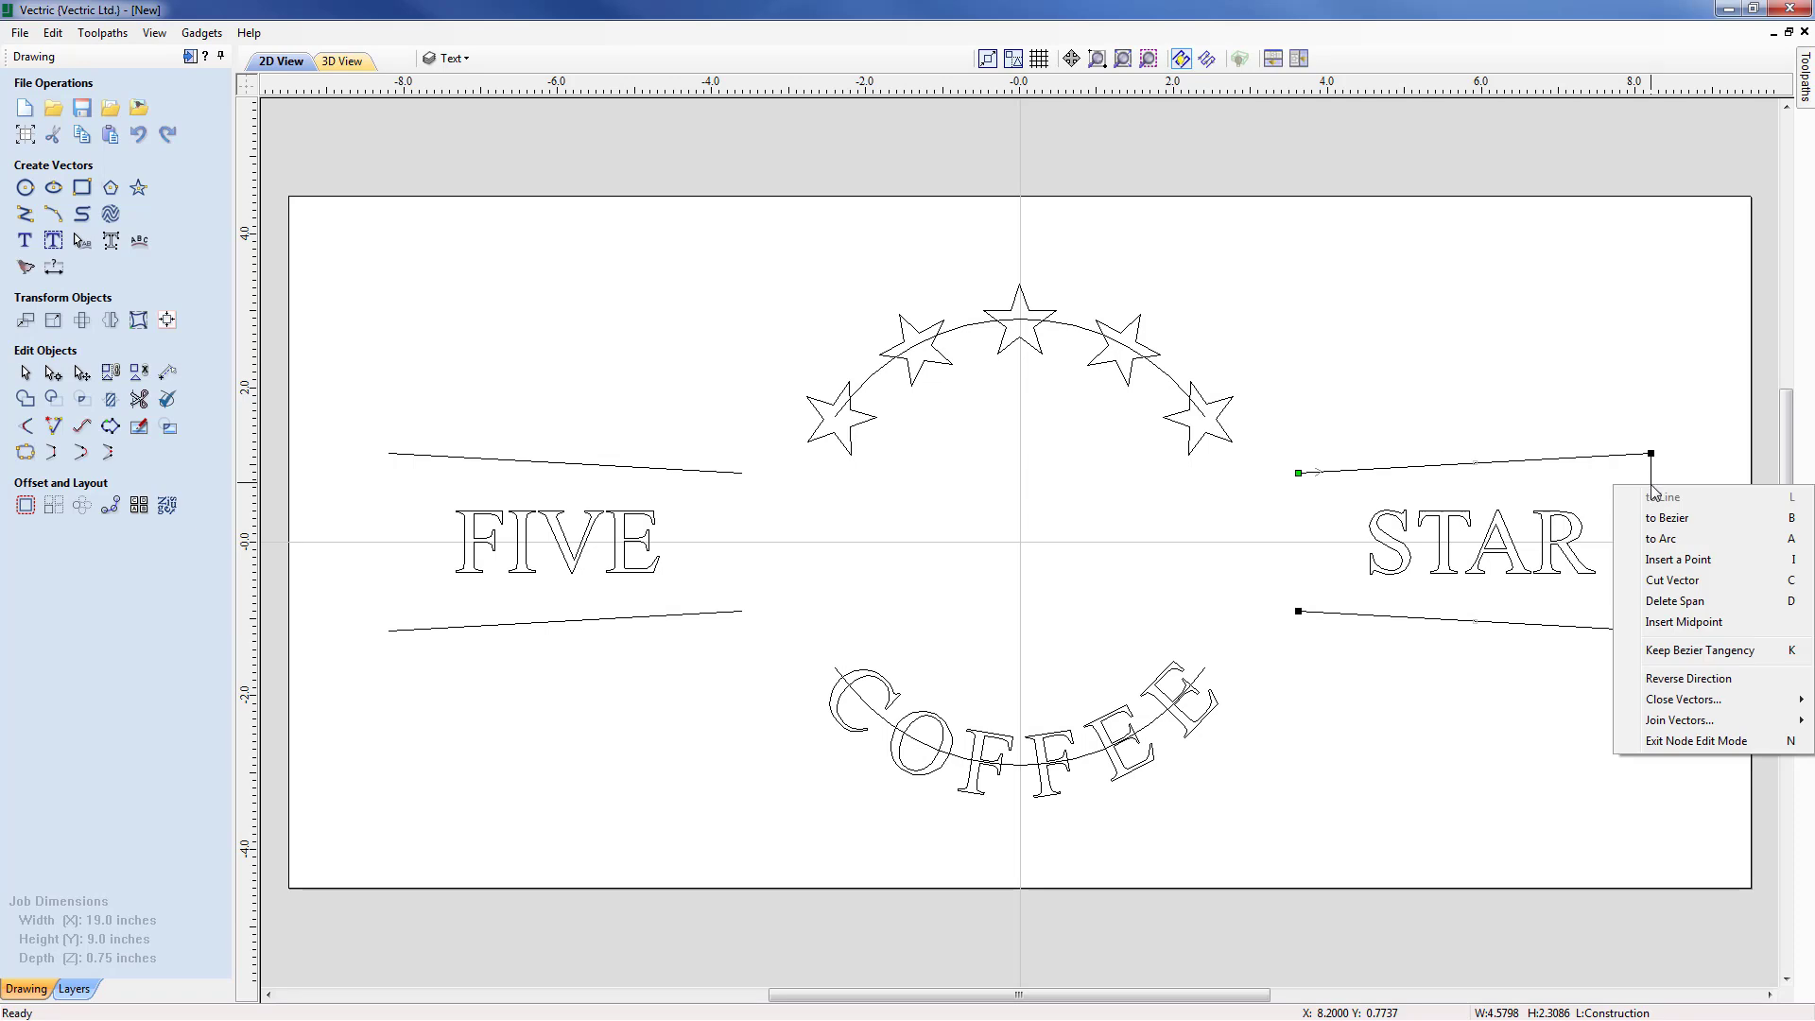
pyautogui.click(1675, 603)
pyautogui.click(1479, 666)
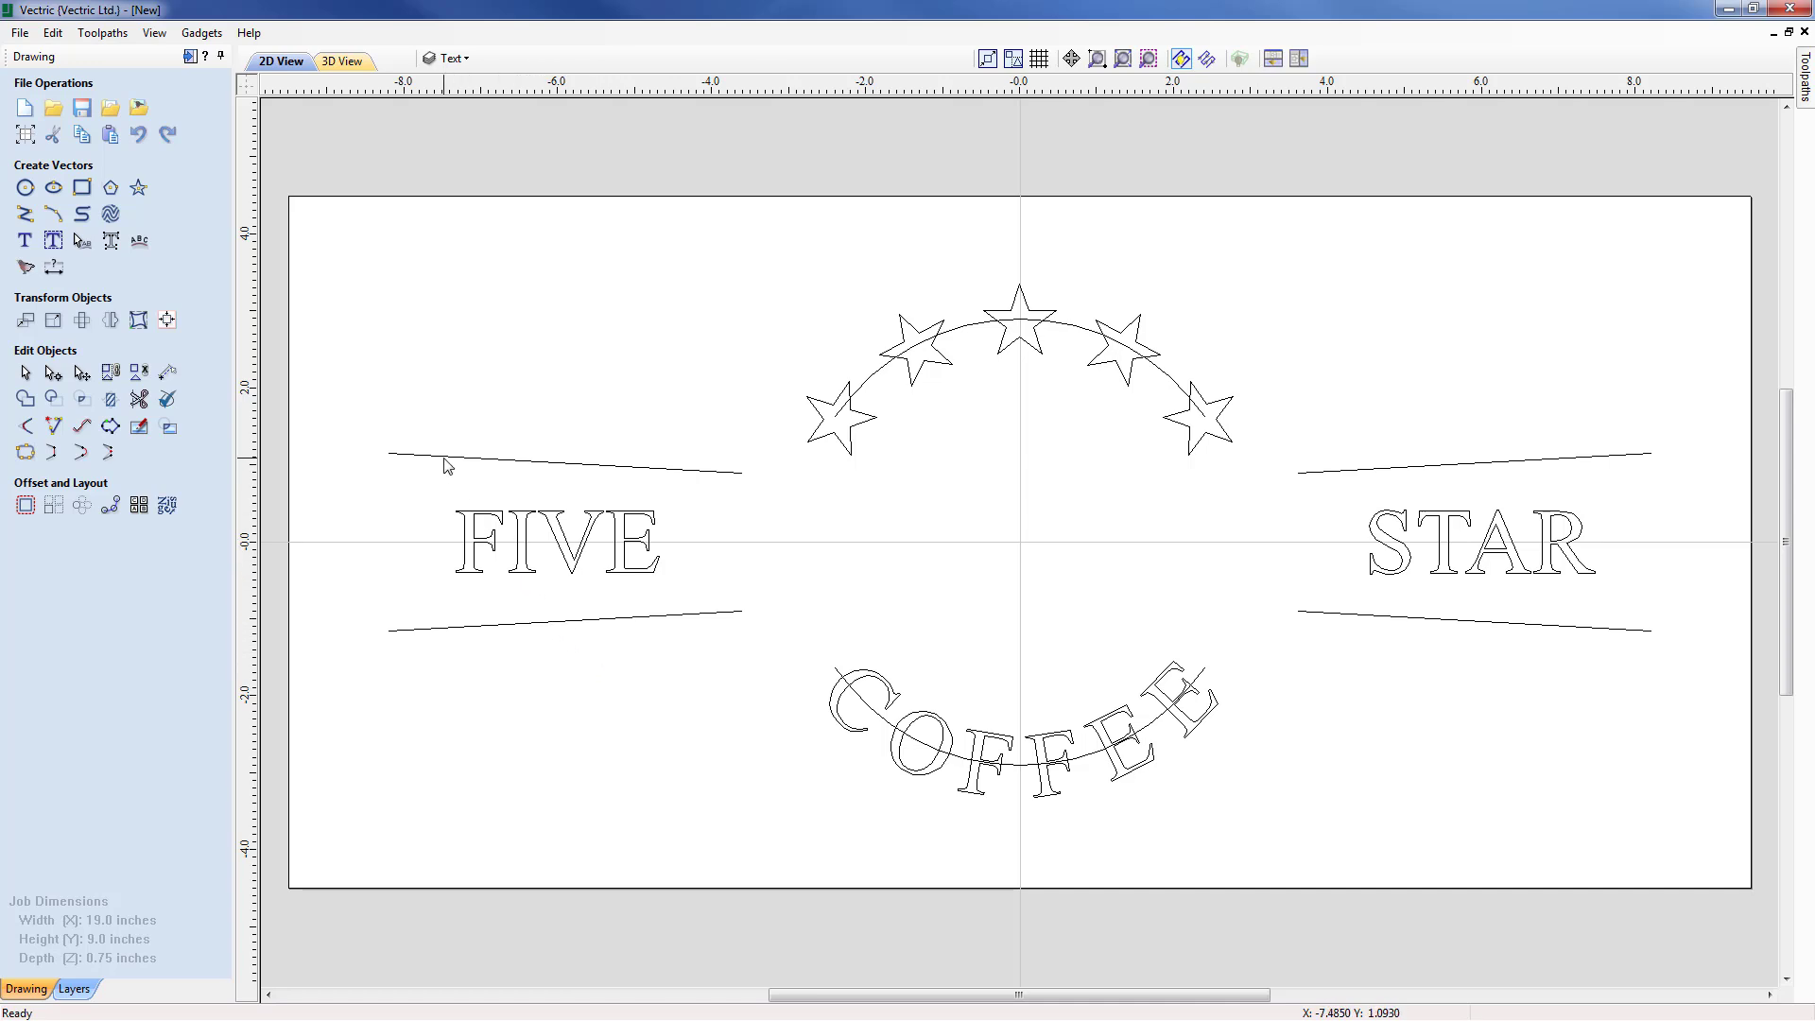
# Step: Try to distort FIVE between the left wing's upper and lower lines, and undo the distortion
pyautogui.click(473, 578)
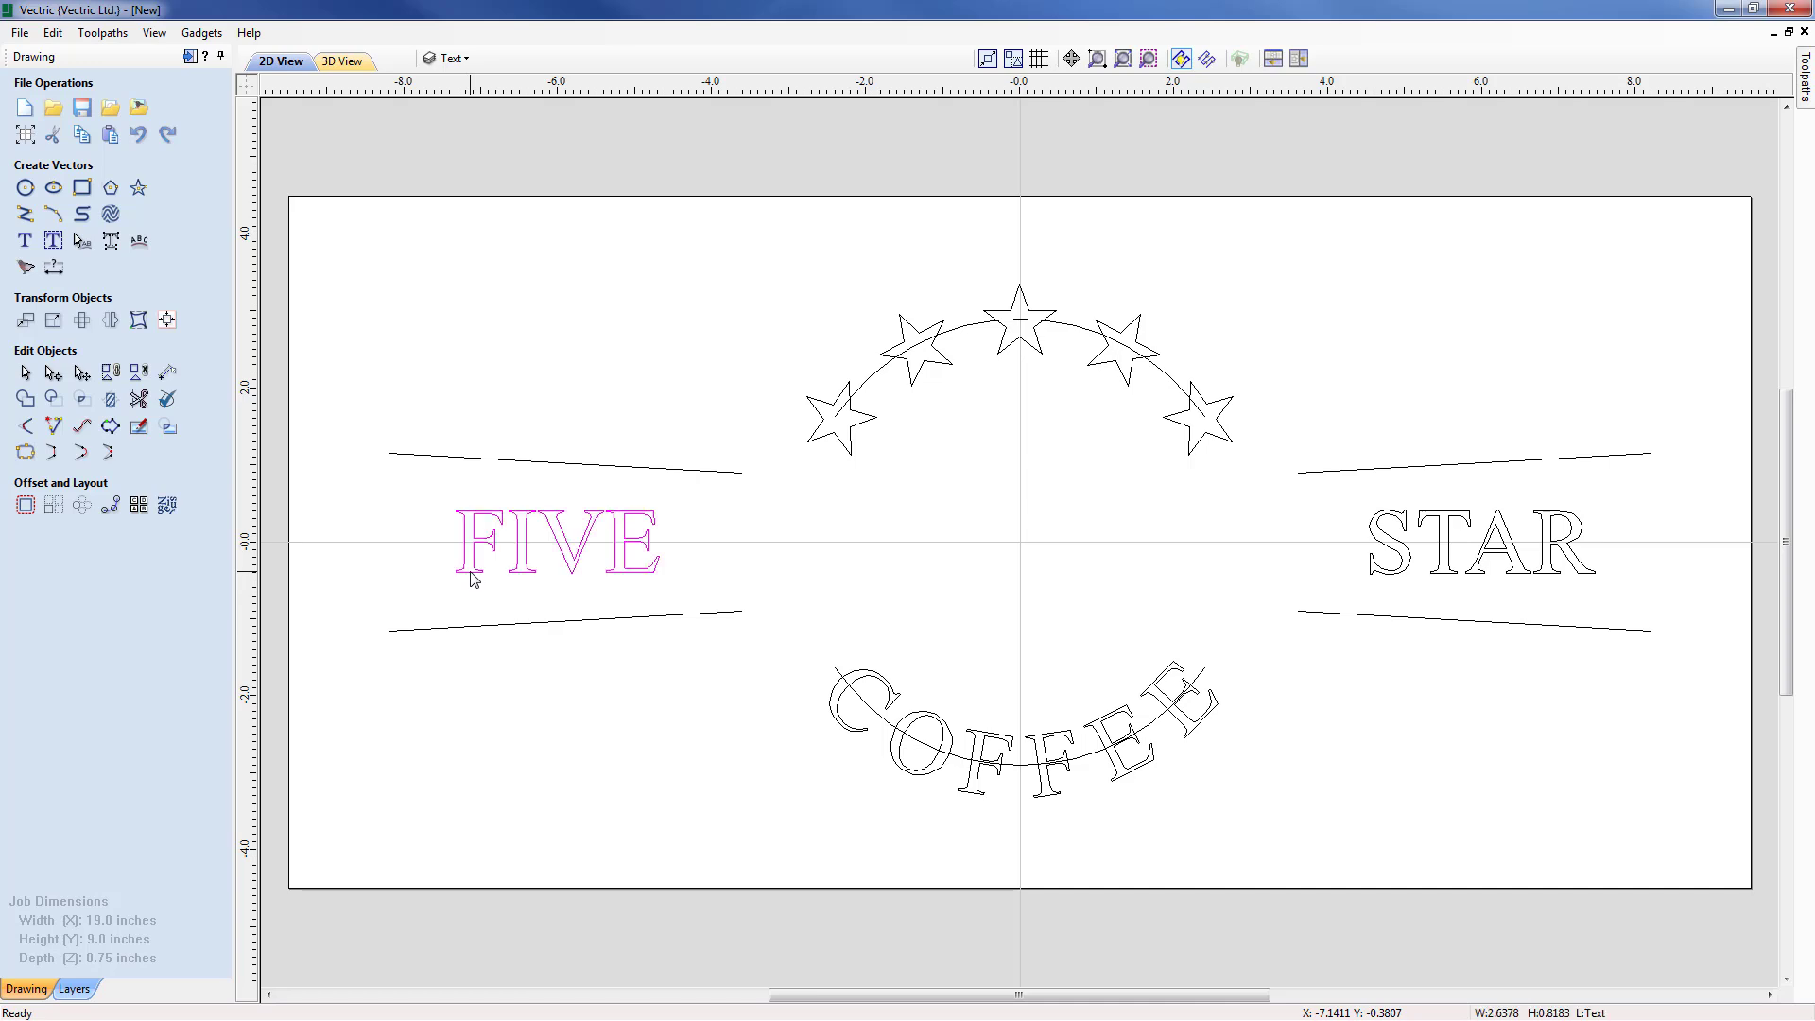
pyautogui.keyDown('shift'); pyautogui.click(433, 635); pyautogui.keyUp('shift')
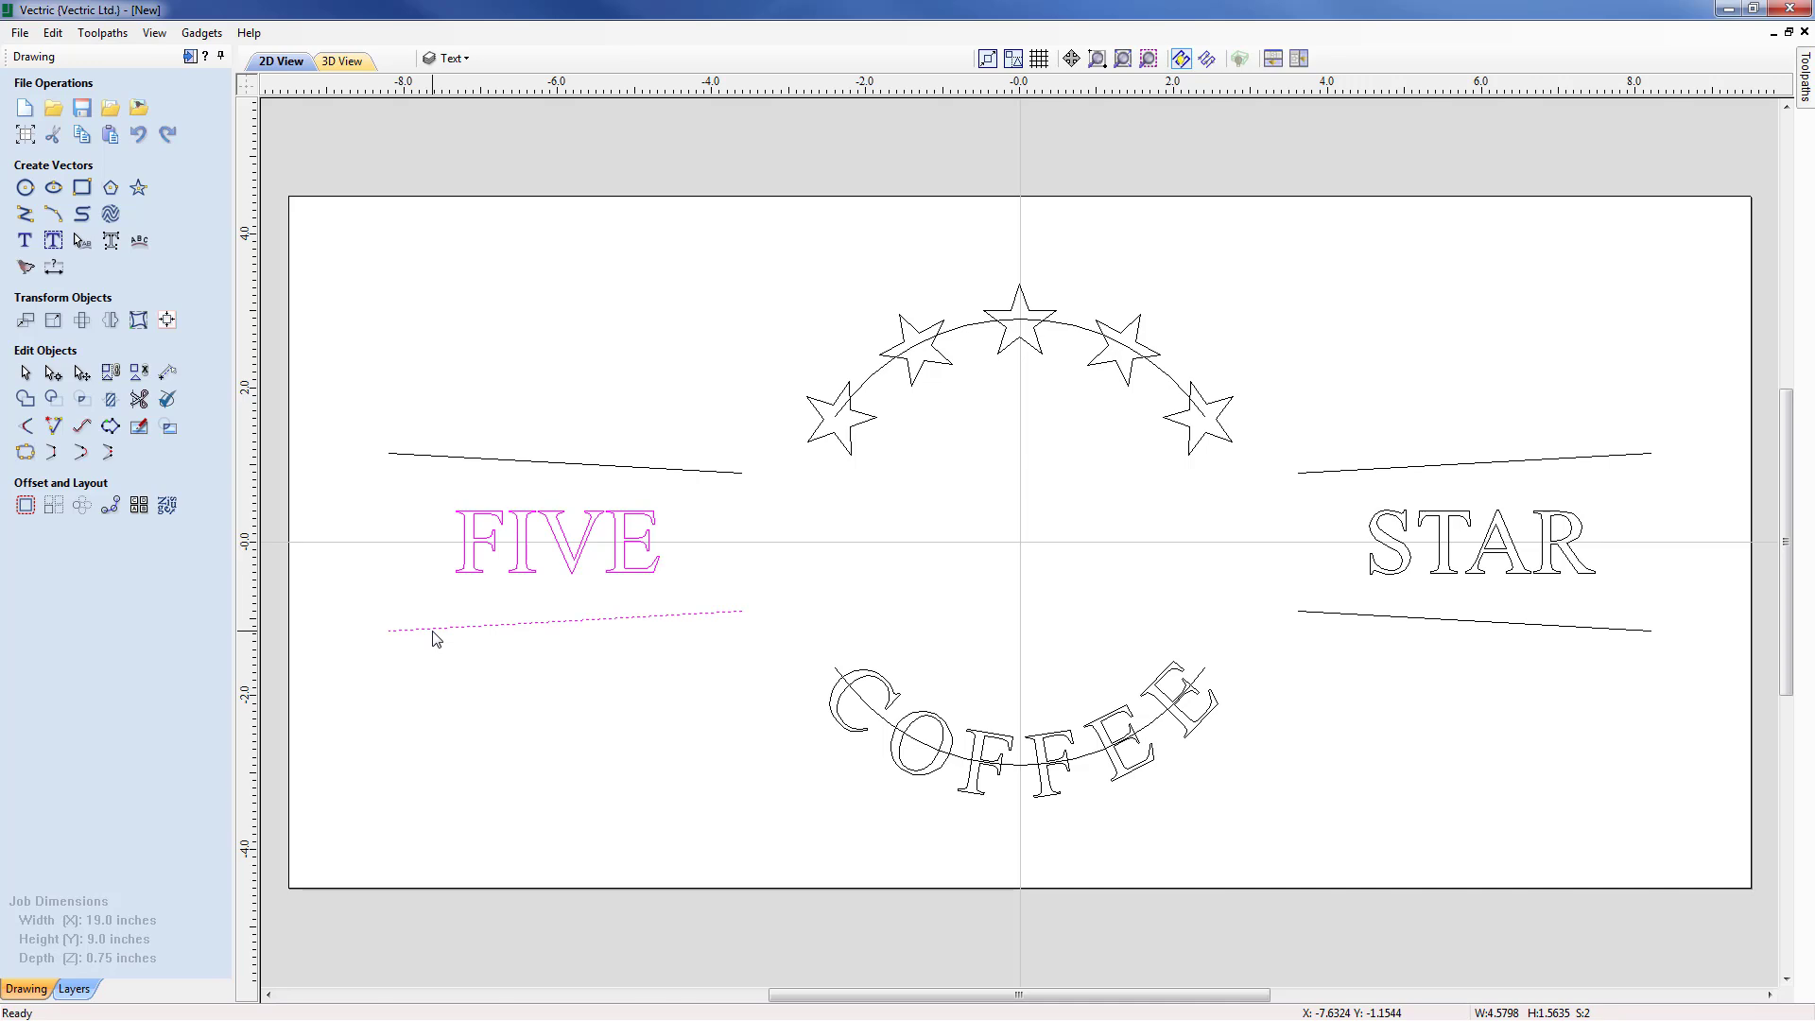
pyautogui.keyDown('shift'); pyautogui.click(423, 456); pyautogui.keyUp('shift')
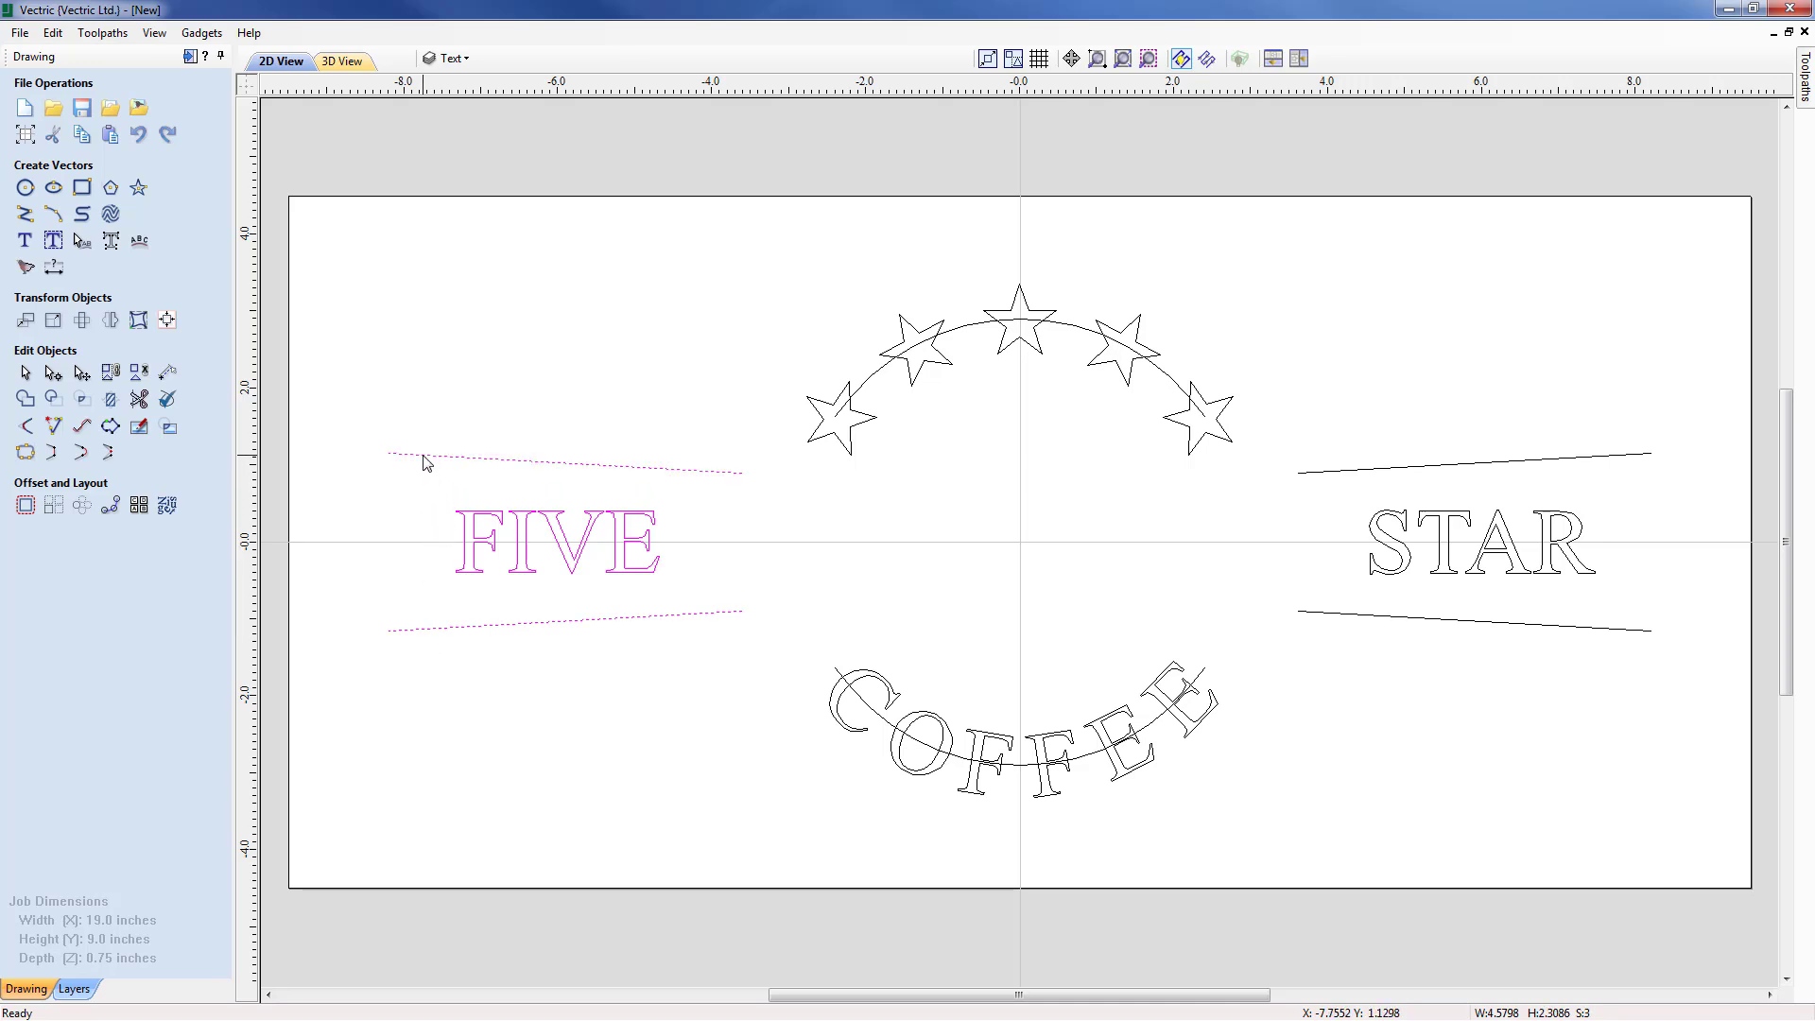
pyautogui.click(139, 320)
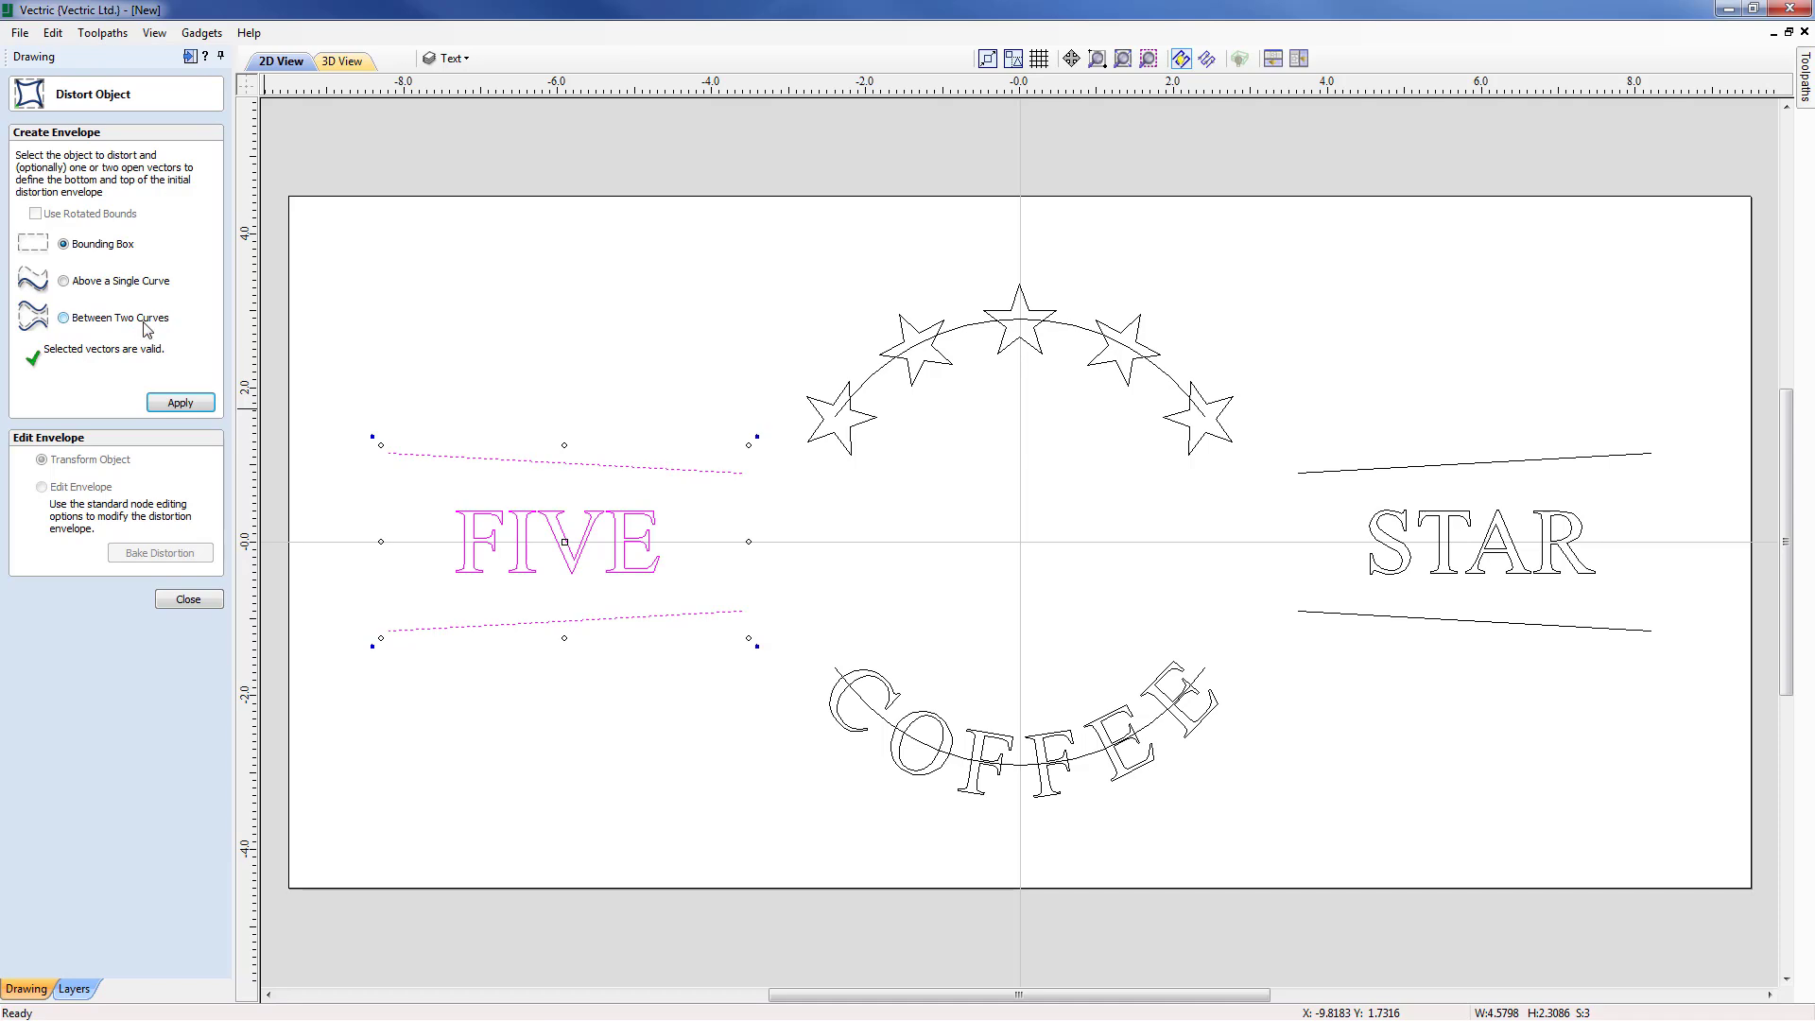
pyautogui.click(63, 319)
pyautogui.click(182, 403)
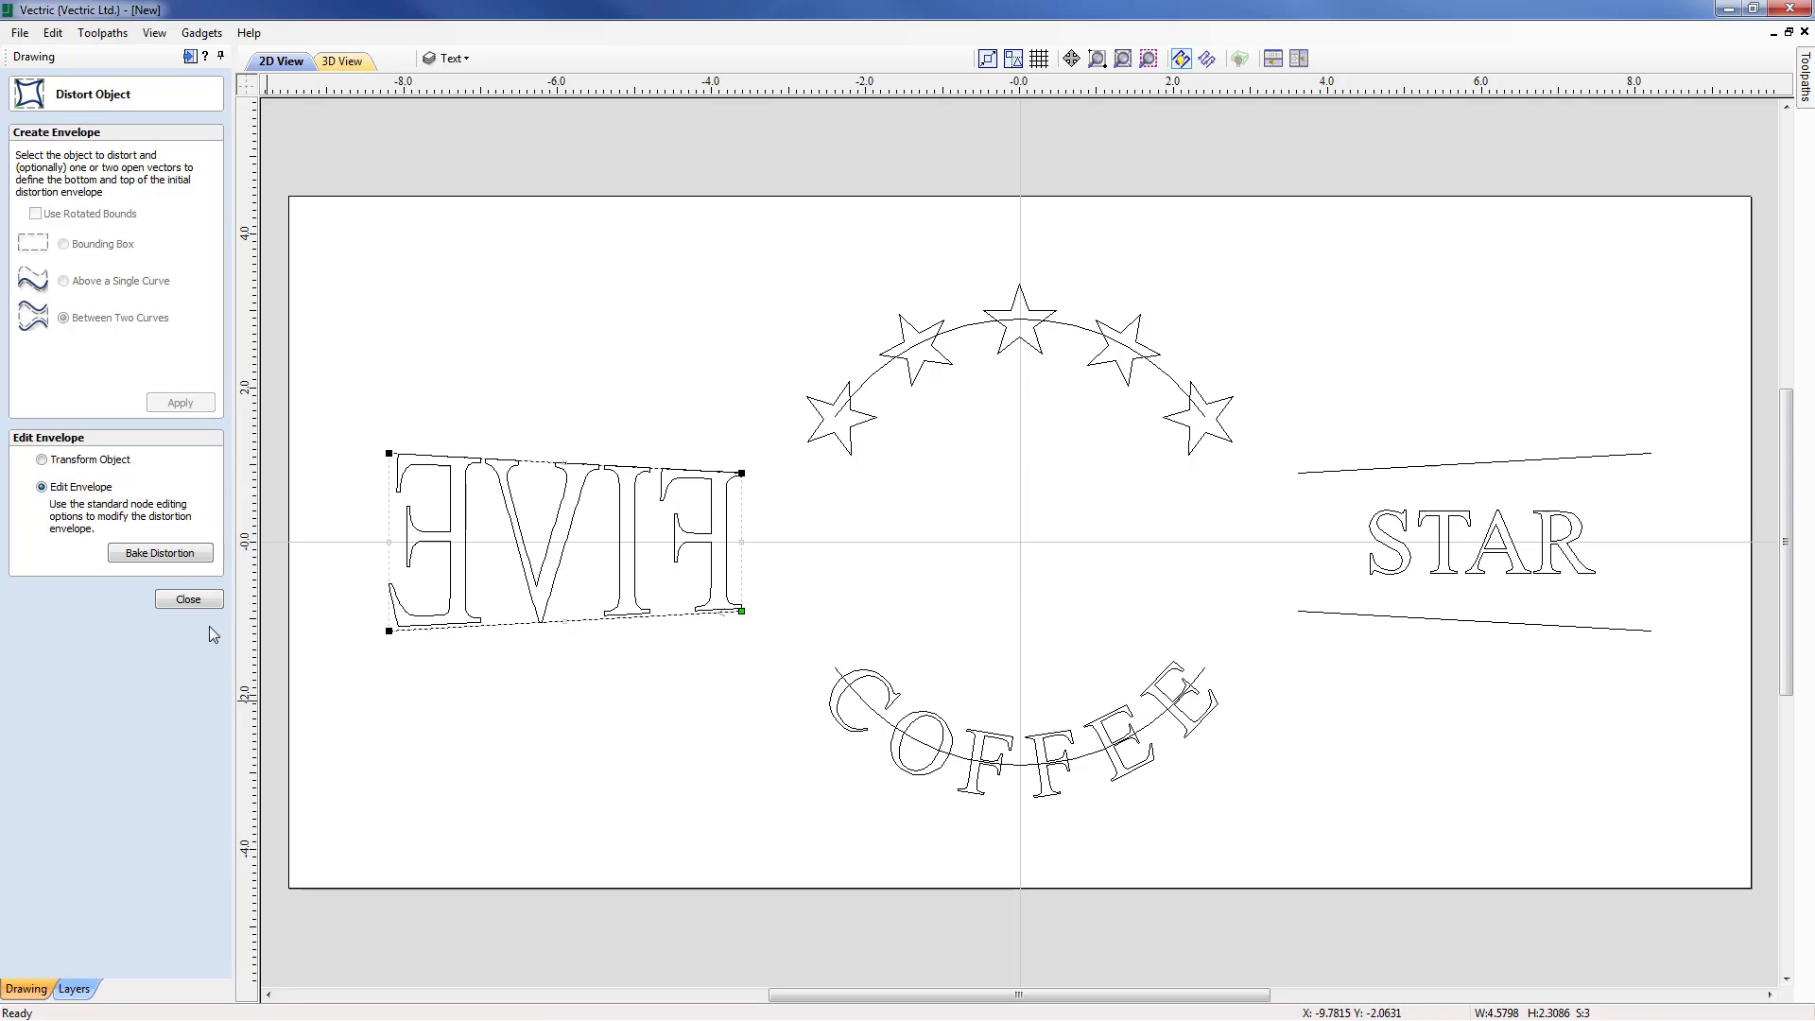
pyautogui.click(188, 600)
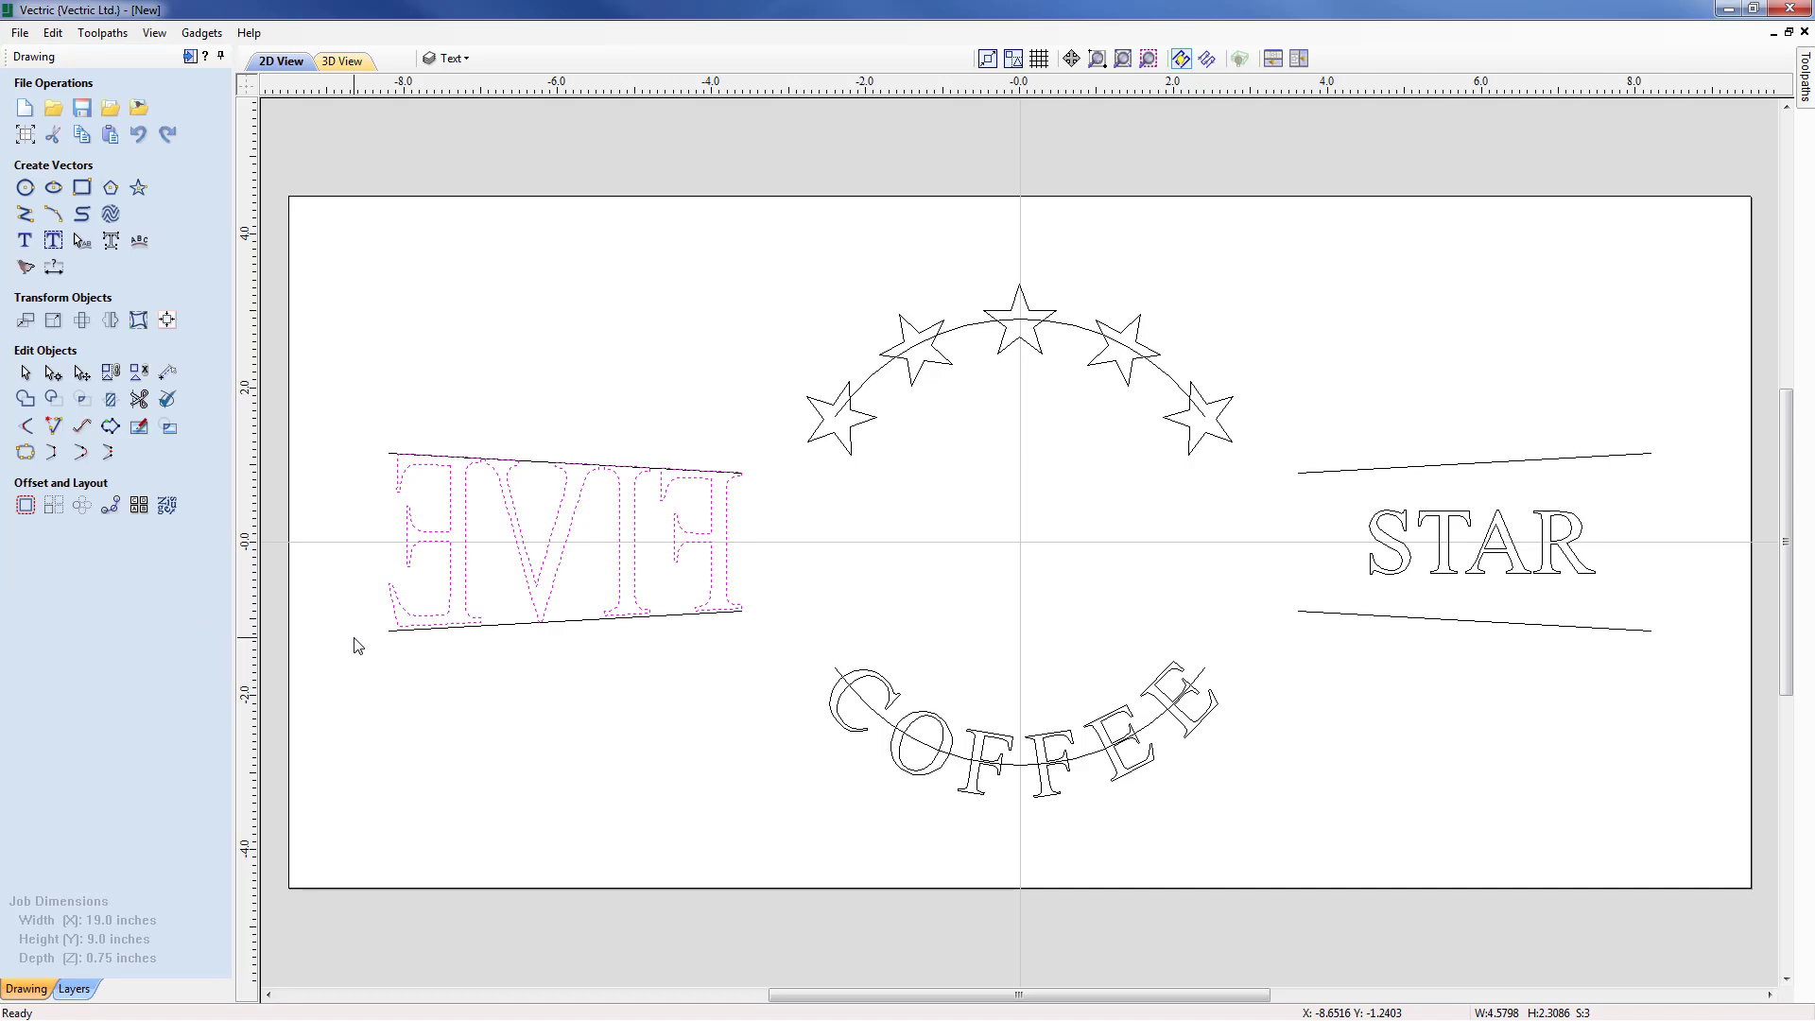
pyautogui.hotkey('ctrl', 'z')
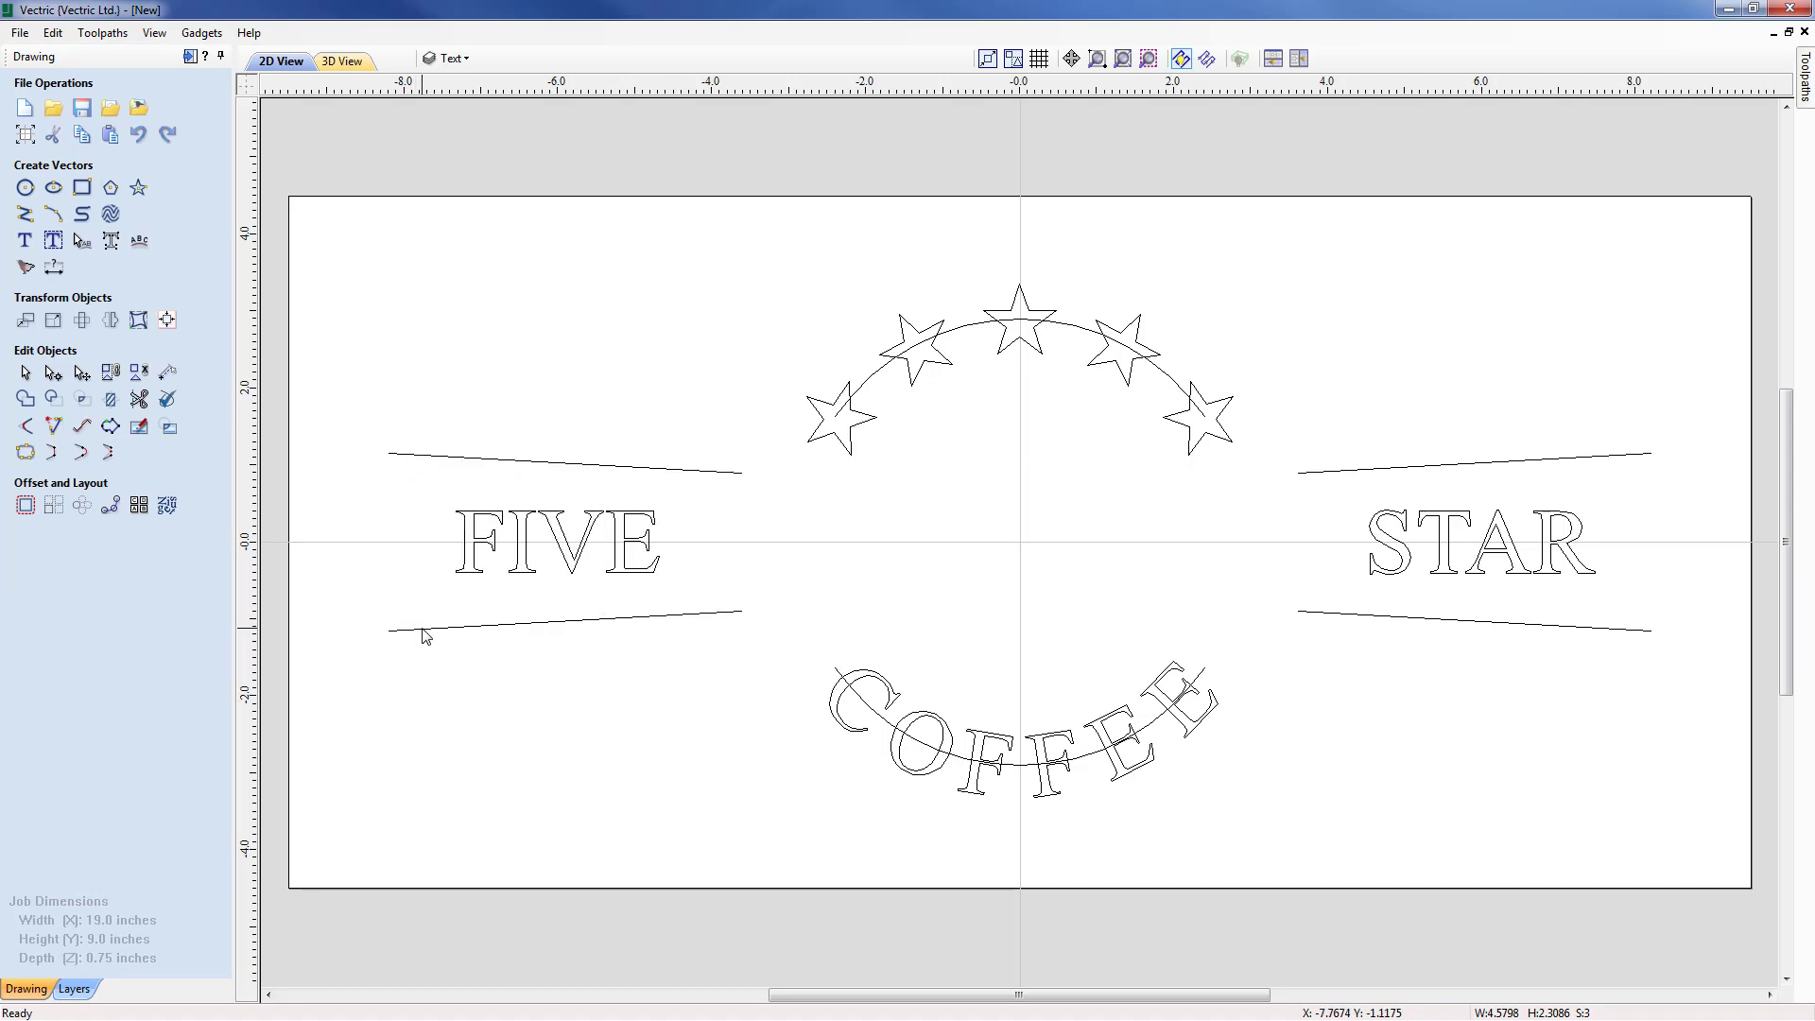
# Step: Make the outer end node the start point of both the lower and upper lines of the left wing
pyautogui.click(423, 631)
pyautogui.doubleClick(423, 631)
pyautogui.rightClick(387, 630)
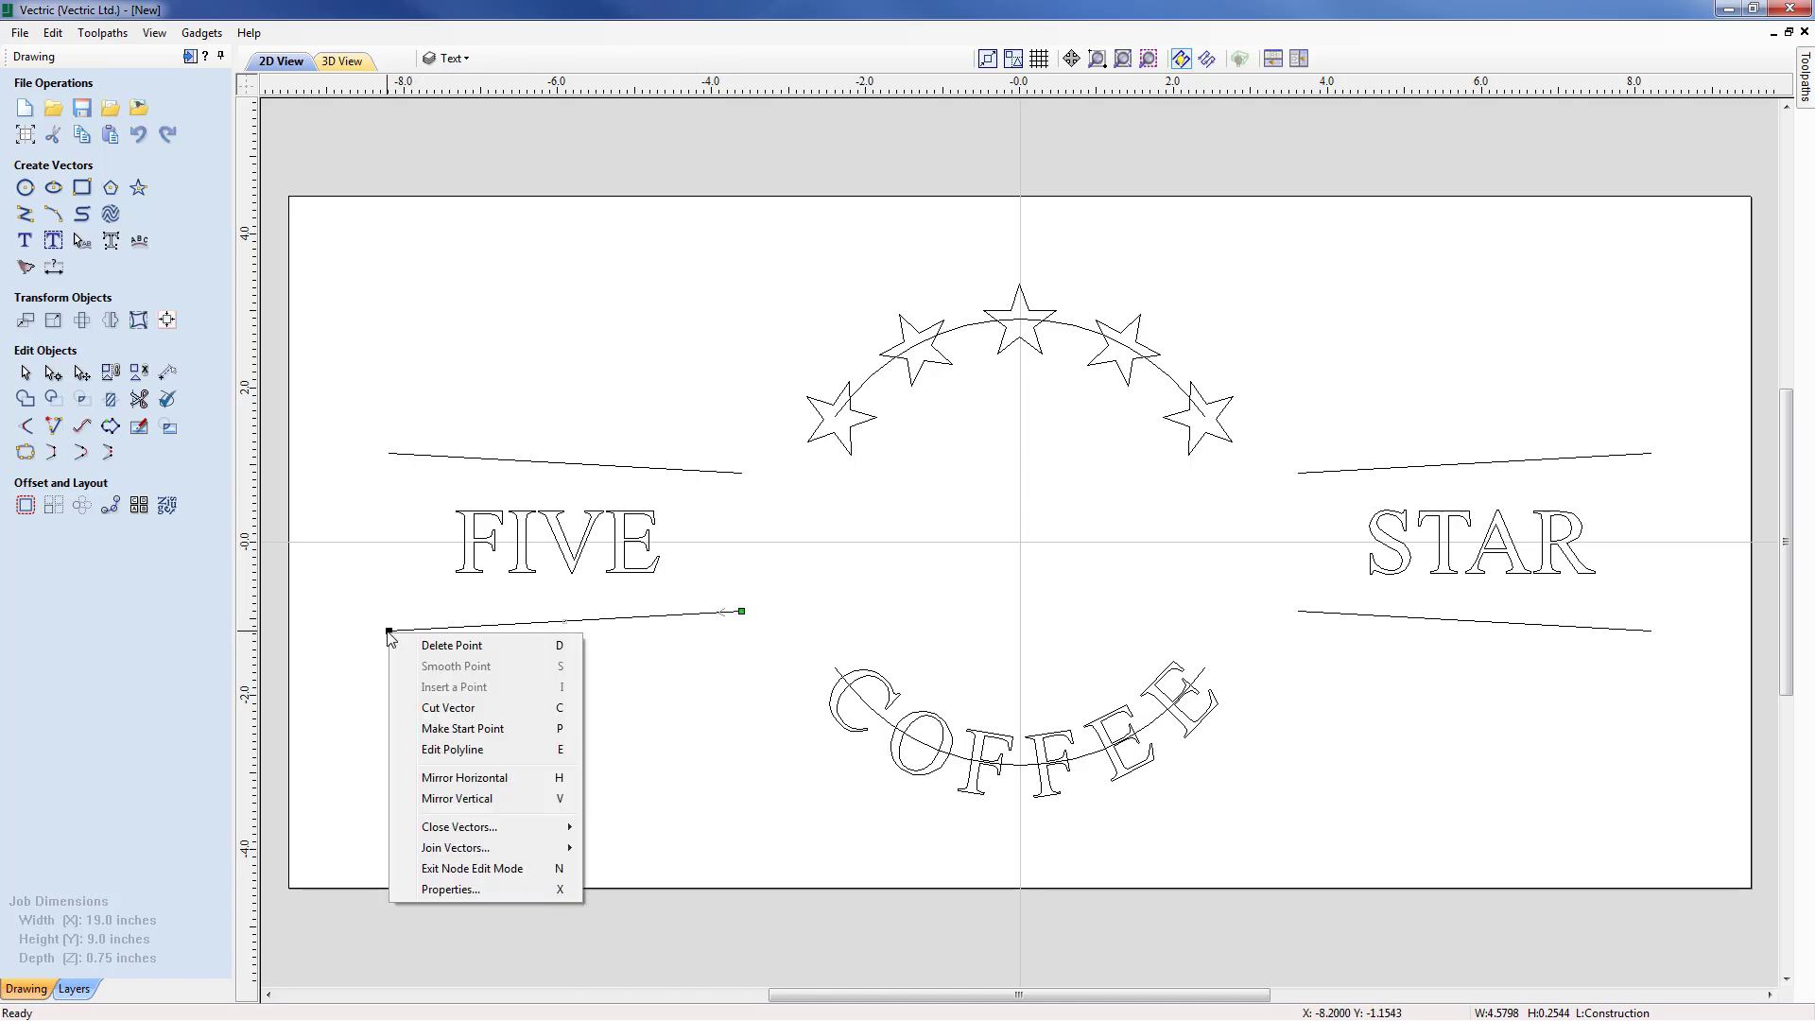
pyautogui.click(441, 729)
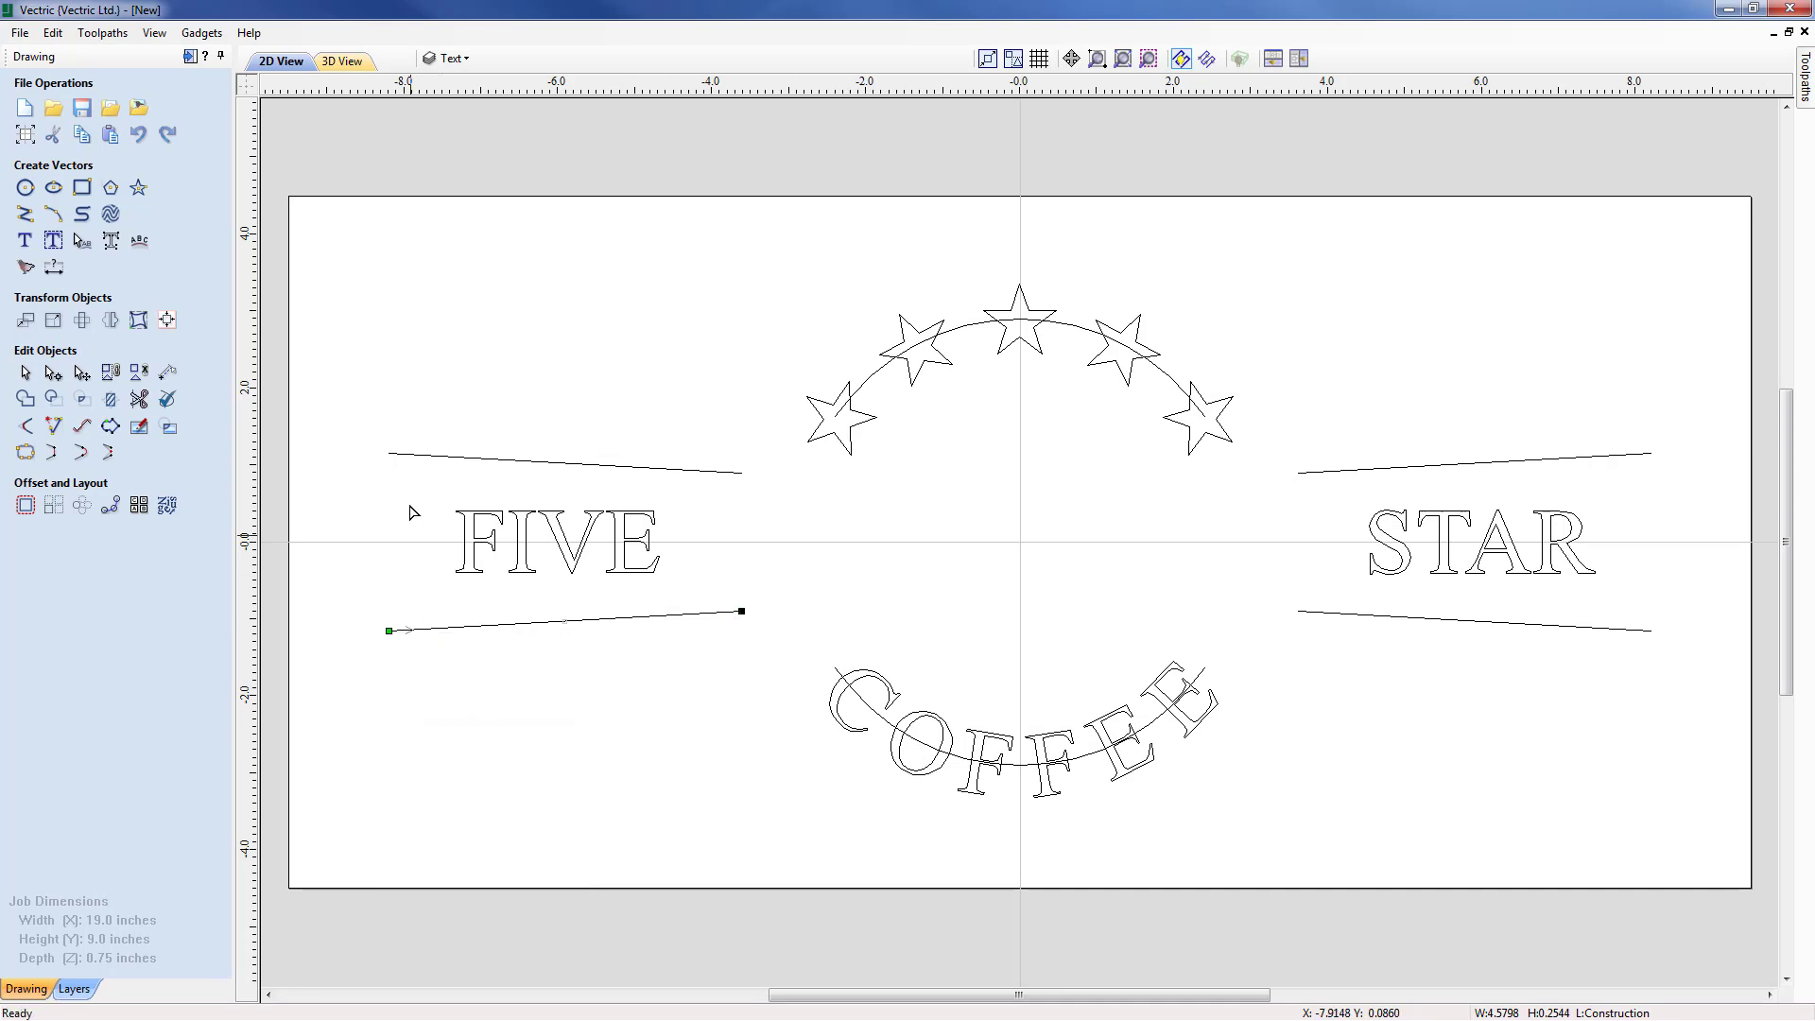
pyautogui.rightClick(390, 455)
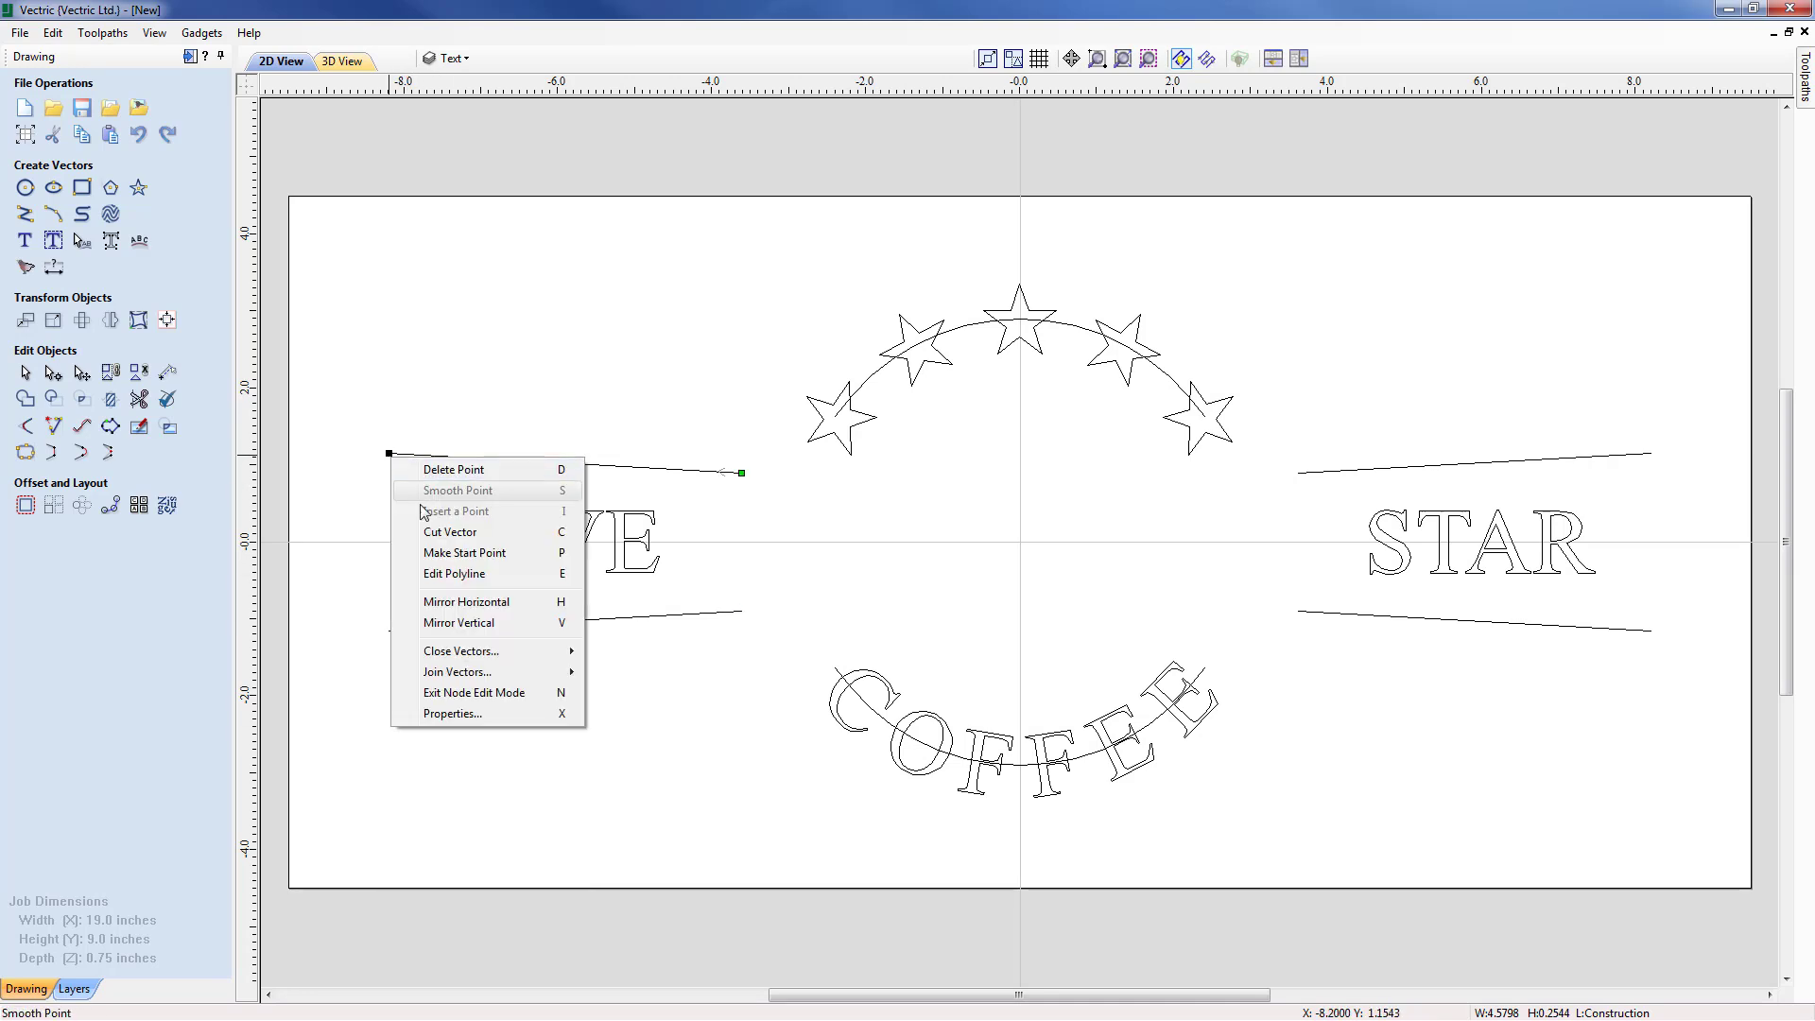
pyautogui.click(442, 556)
pyautogui.click(482, 639)
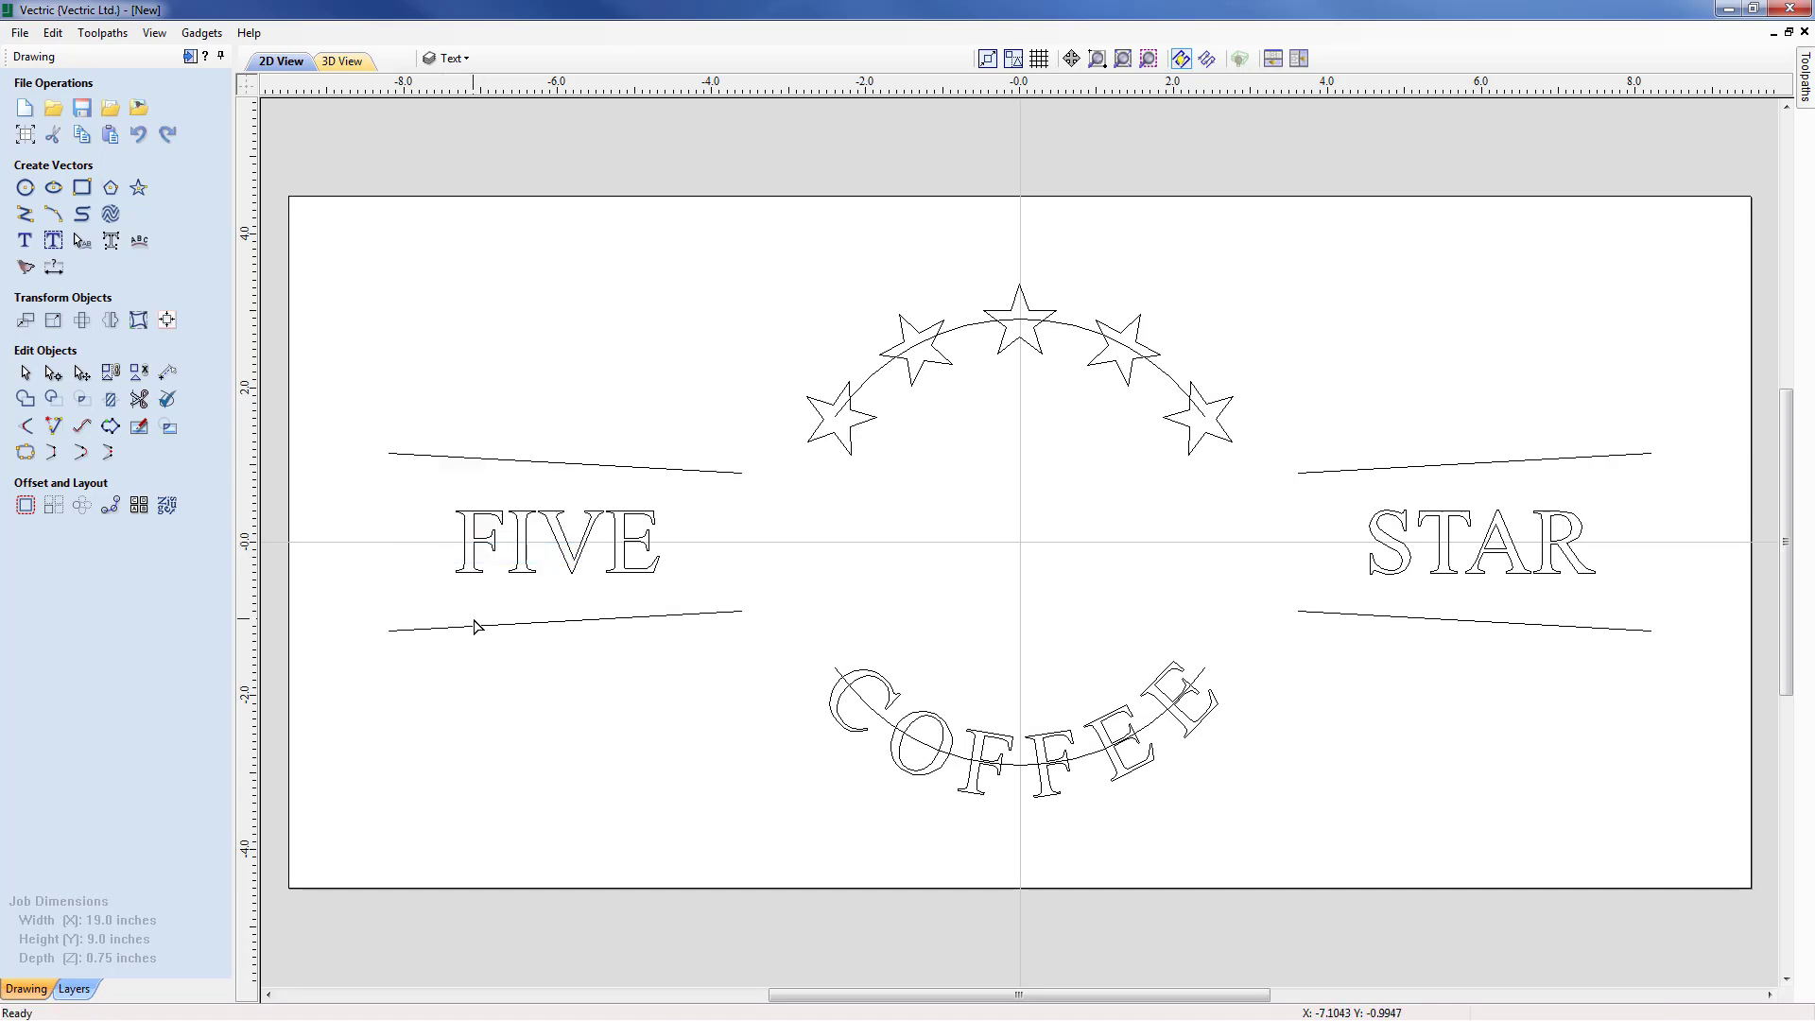
# Step: Distort the word FIVE between two curves, using the left wing's lower and upper lines as the envelope
pyautogui.click(467, 573)
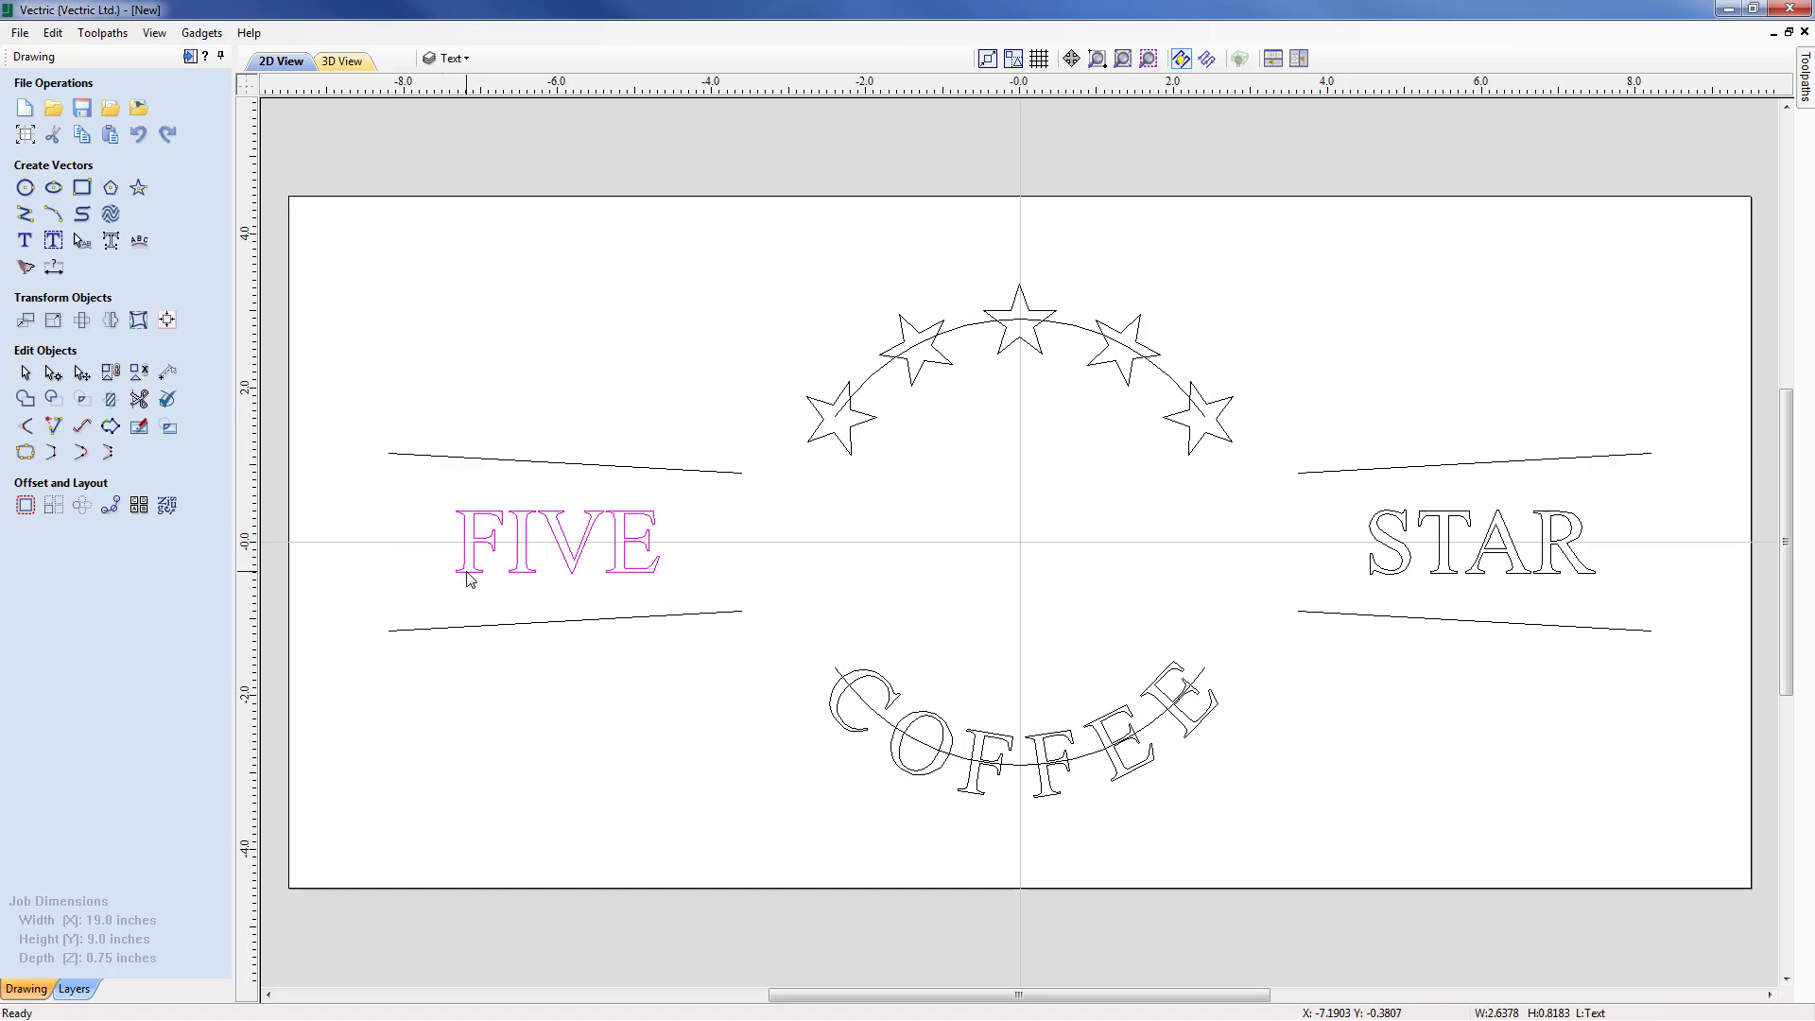
pyautogui.keyDown('shift'); pyautogui.click(458, 628); pyautogui.keyUp('shift')
pyautogui.keyDown('shift'); pyautogui.click(441, 457); pyautogui.keyUp('shift')
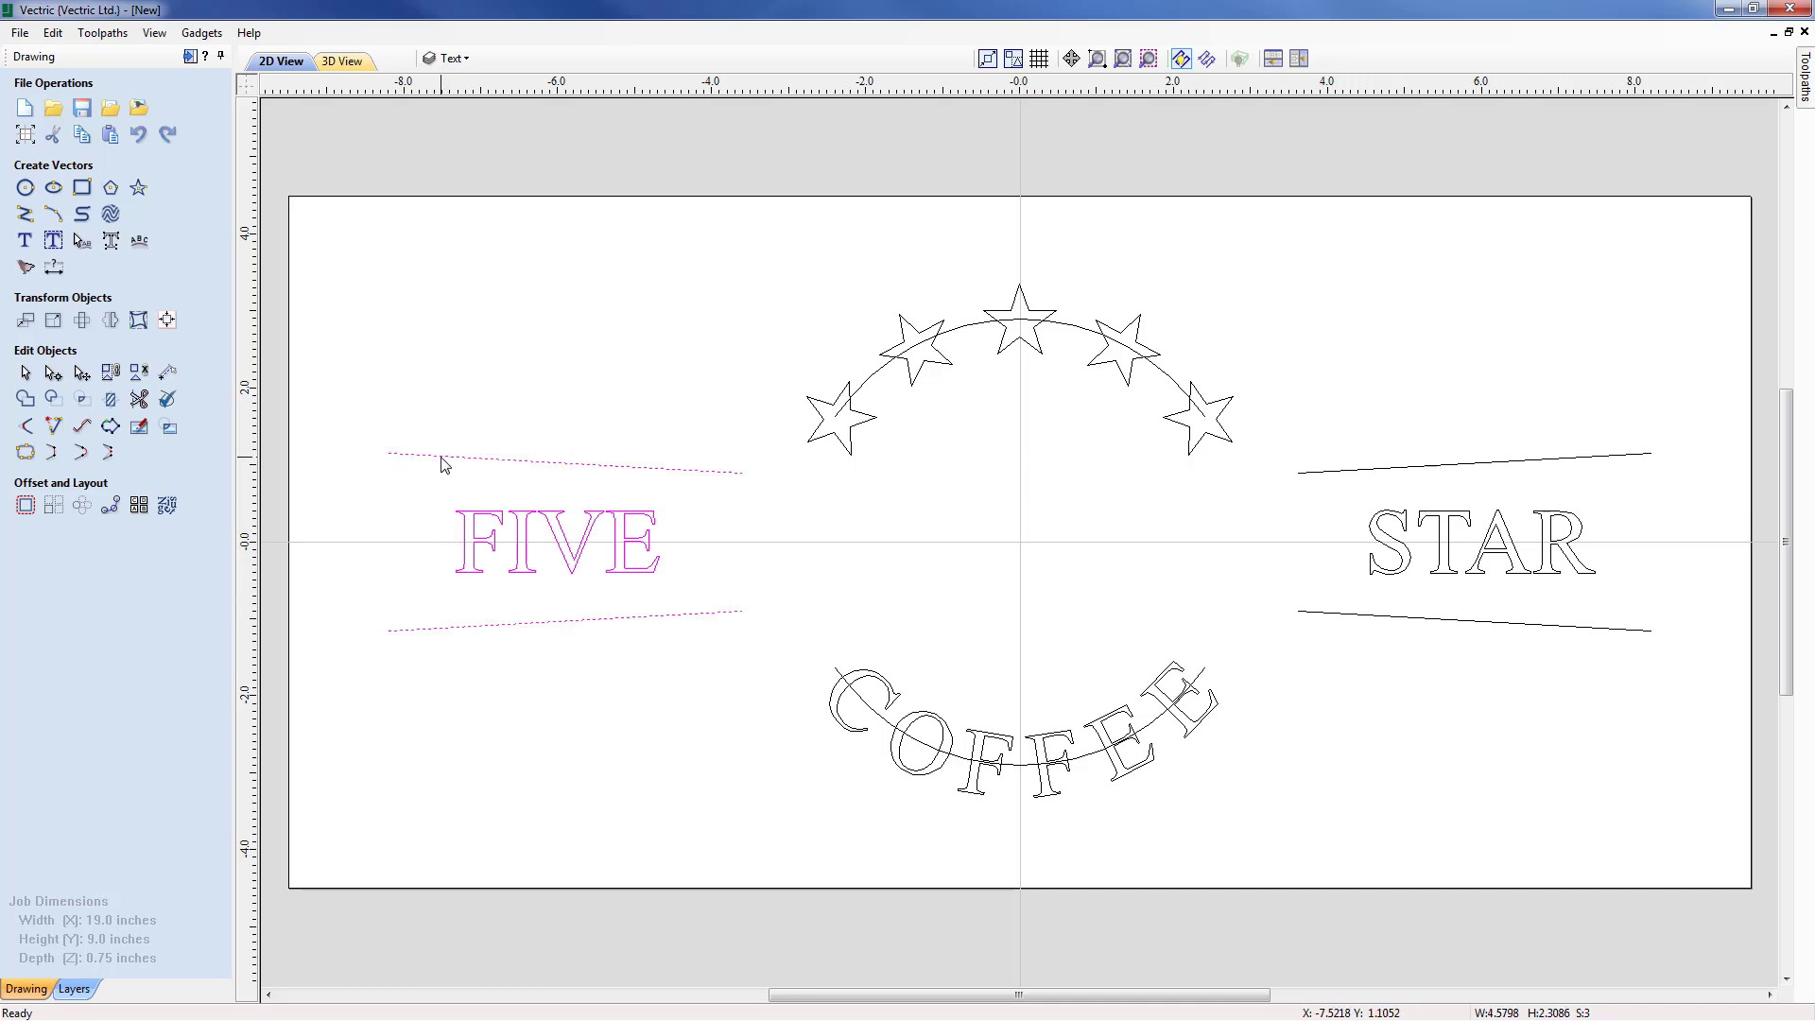
pyautogui.click(139, 321)
pyautogui.click(139, 321)
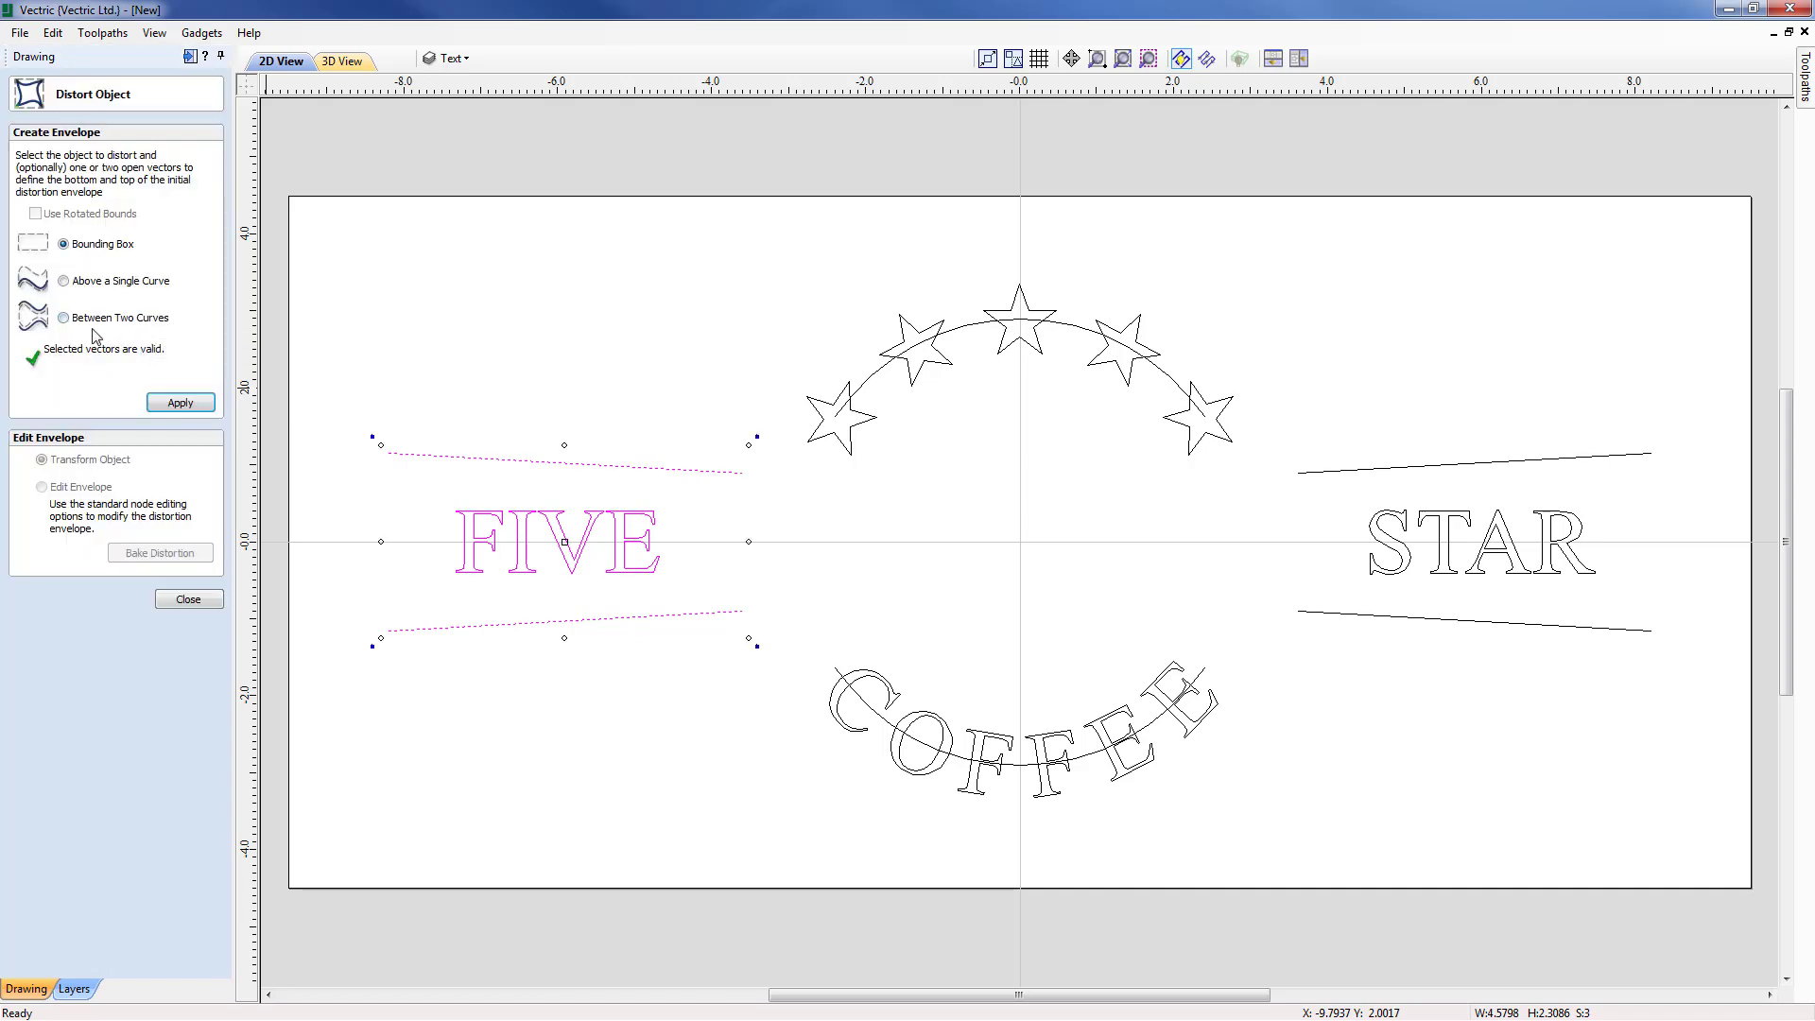
pyautogui.click(63, 318)
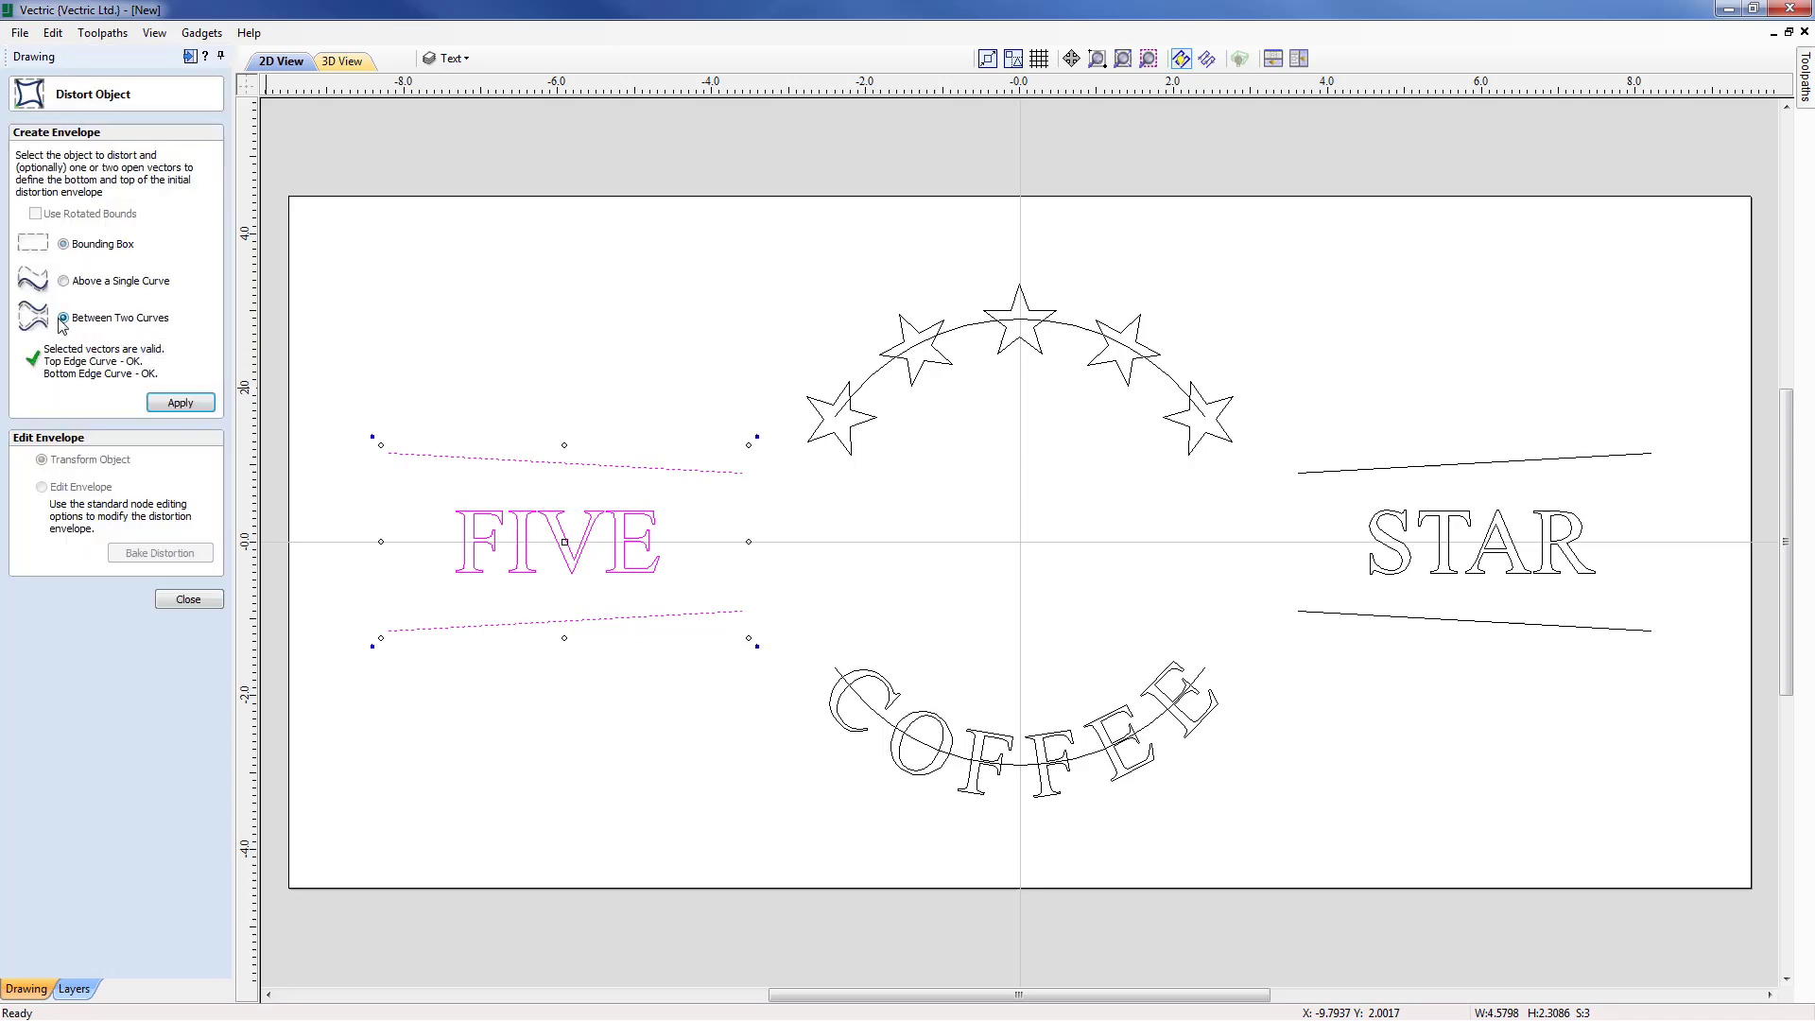
pyautogui.click(176, 403)
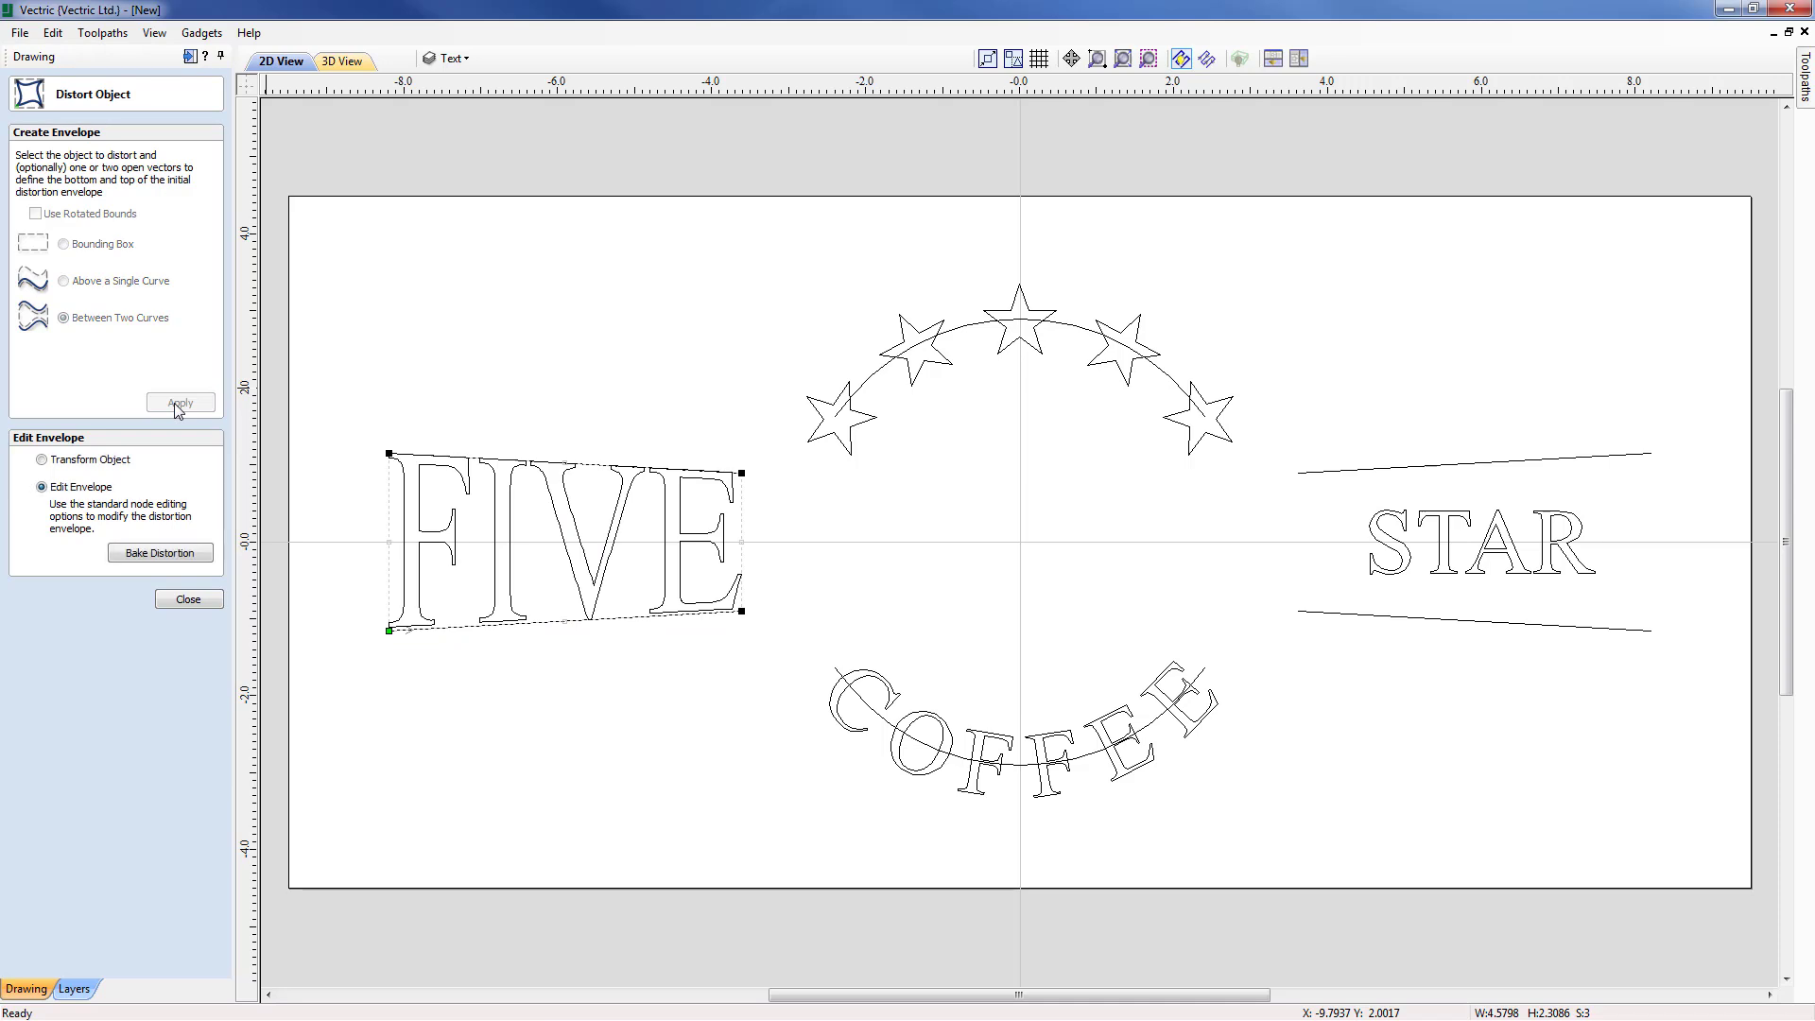
# Step: Stretch the distorted FIVE downward to about 2.36 inches high so it meets the lower wing line, and finish the distortion
pyautogui.scroll(2, 709, 629)
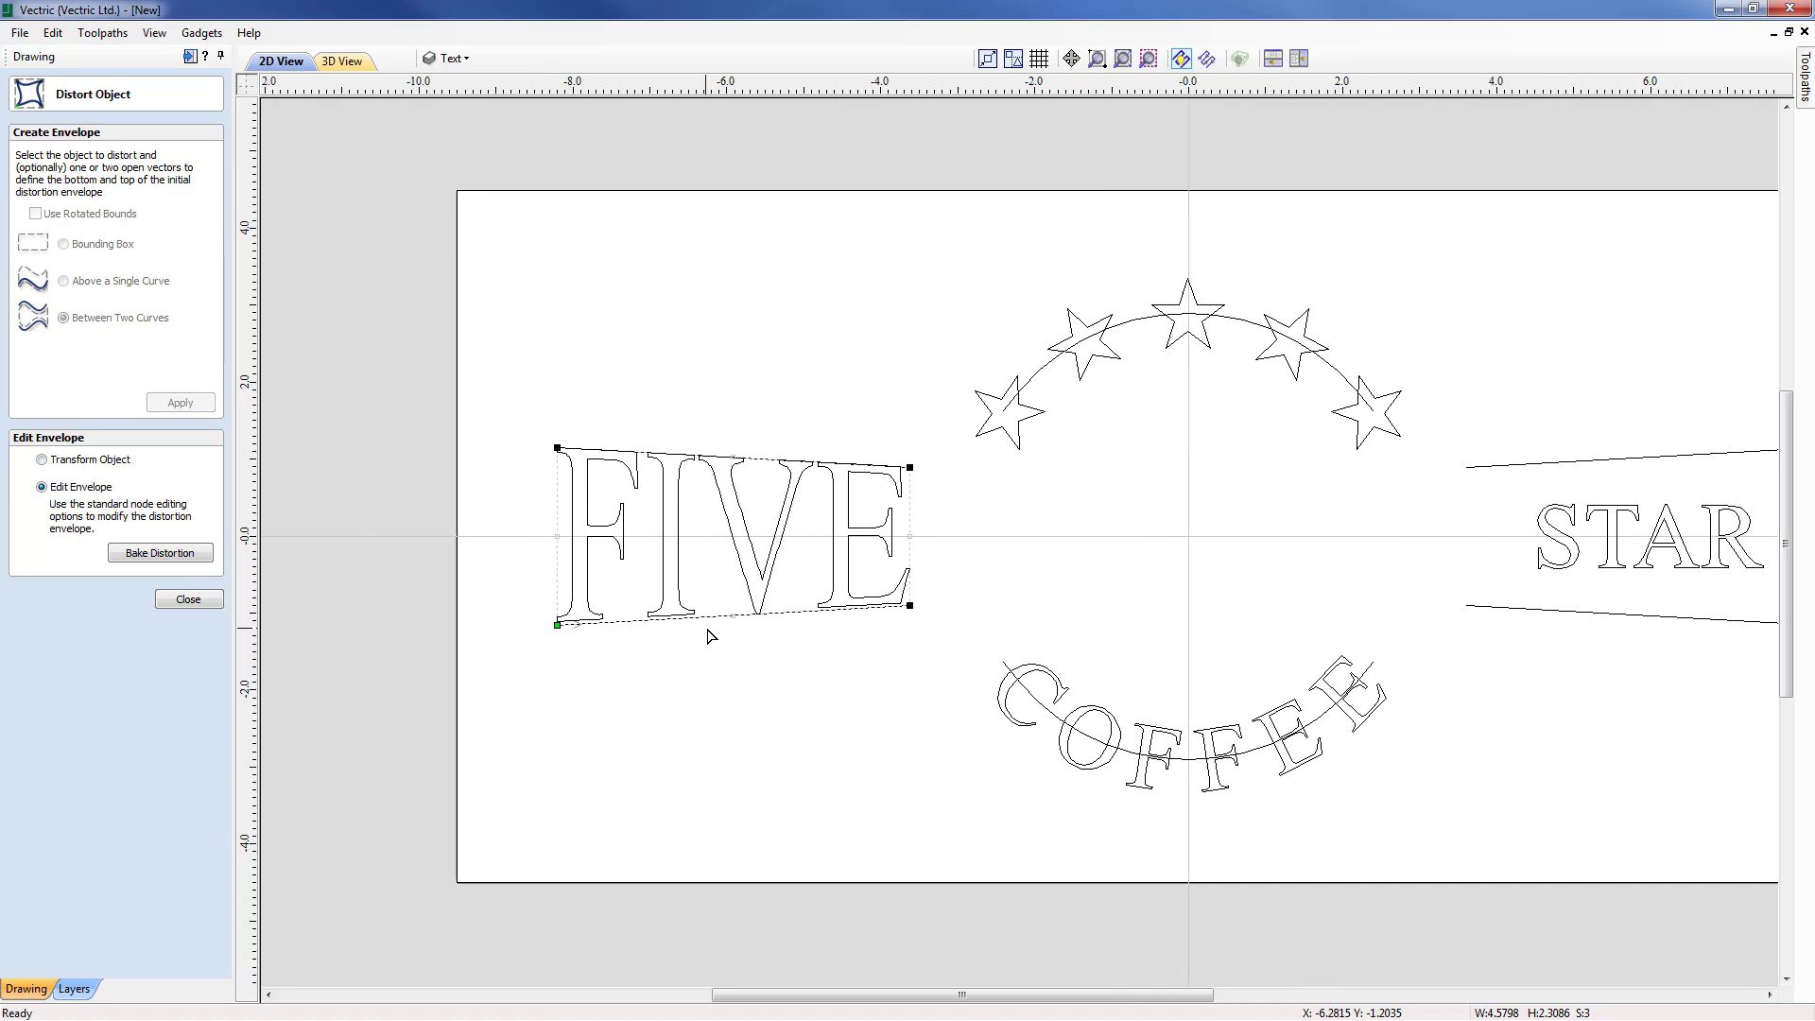
pyautogui.scroll(3, 709, 635)
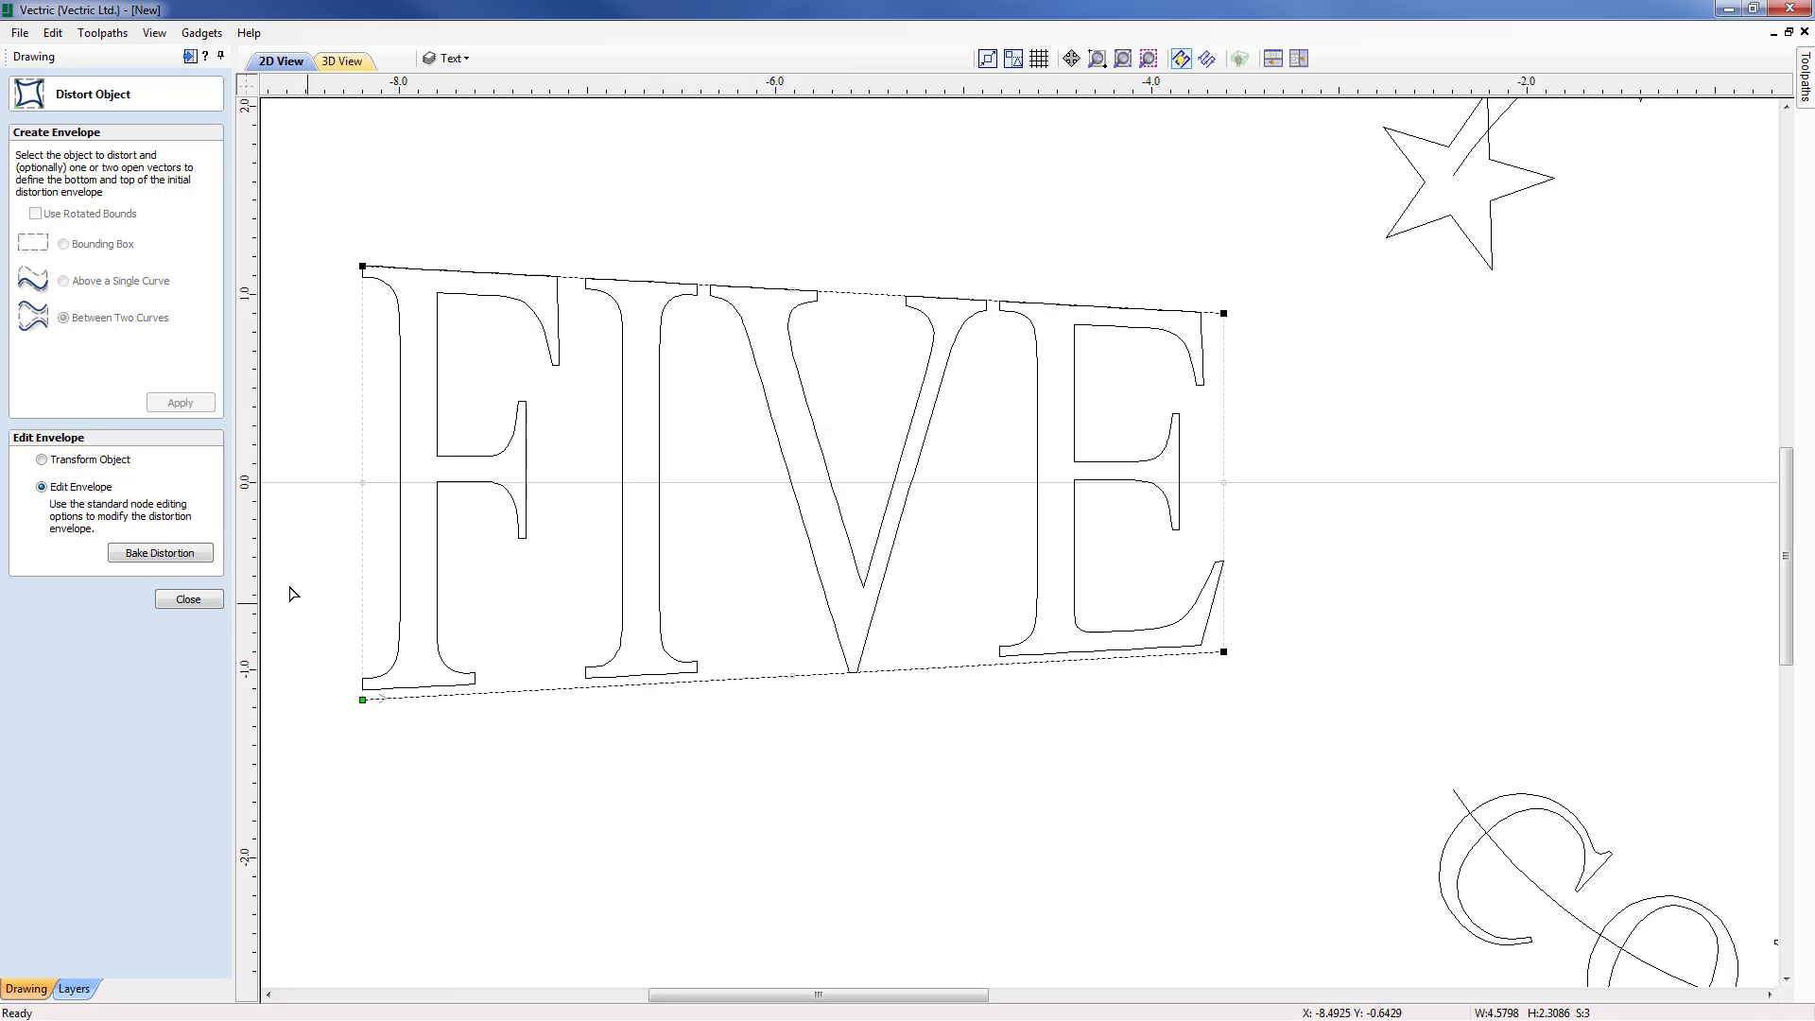
pyautogui.click(41, 459)
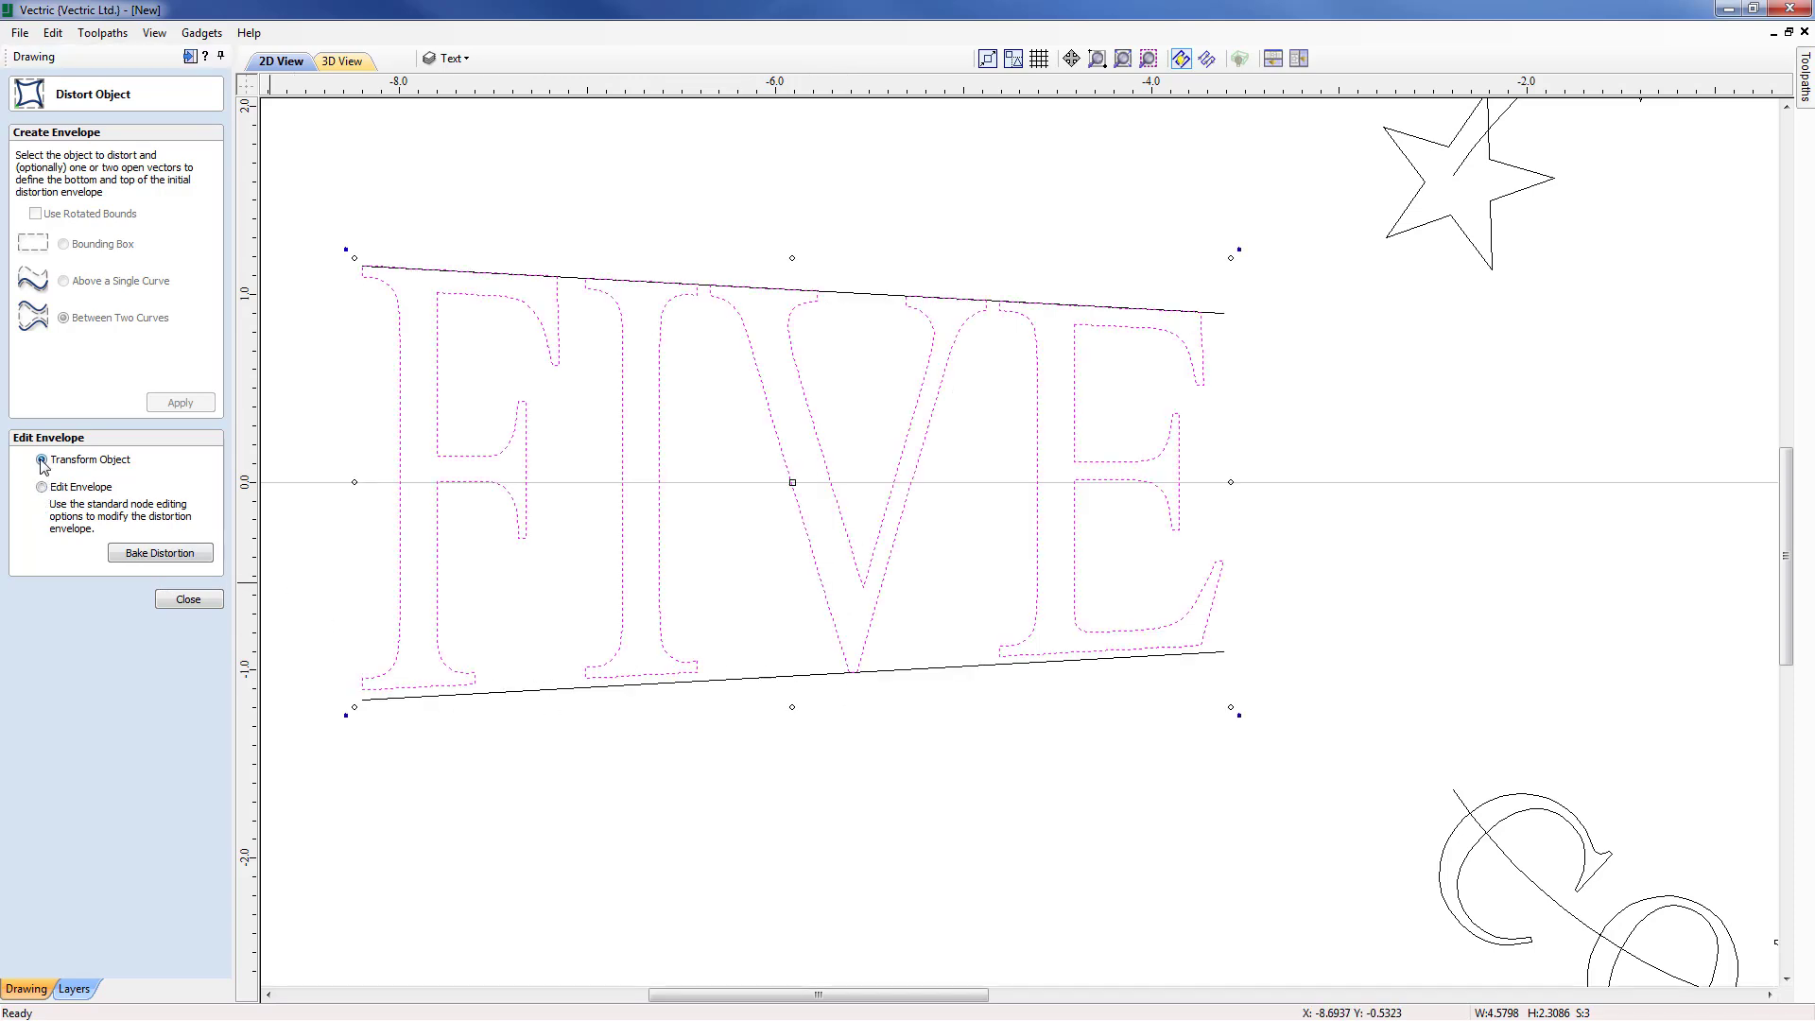
pyautogui.moveTo(793, 708); pyautogui.dragTo(794, 711)
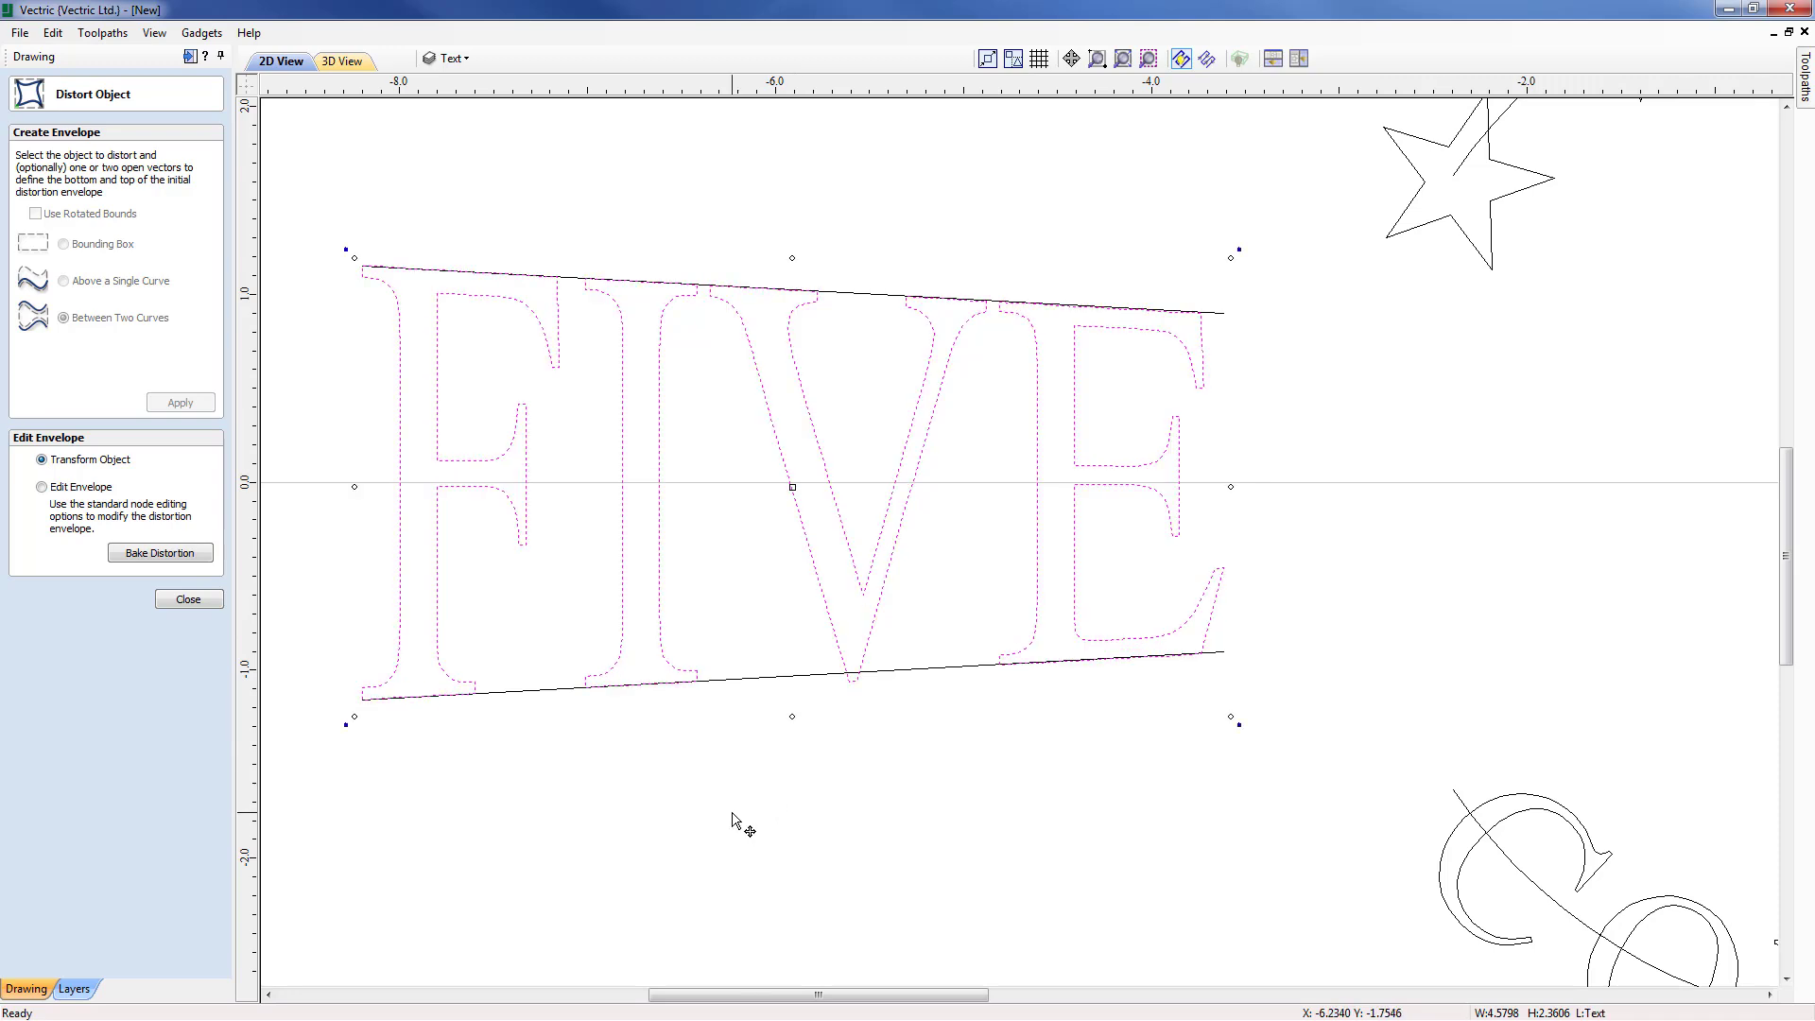
pyautogui.click(189, 599)
# Step: Distort the word STAR between two curves, using the right wing's lower and upper lines as the envelope
pyautogui.scroll(-3, 794, 807)
pyautogui.scroll(-3, 794, 806)
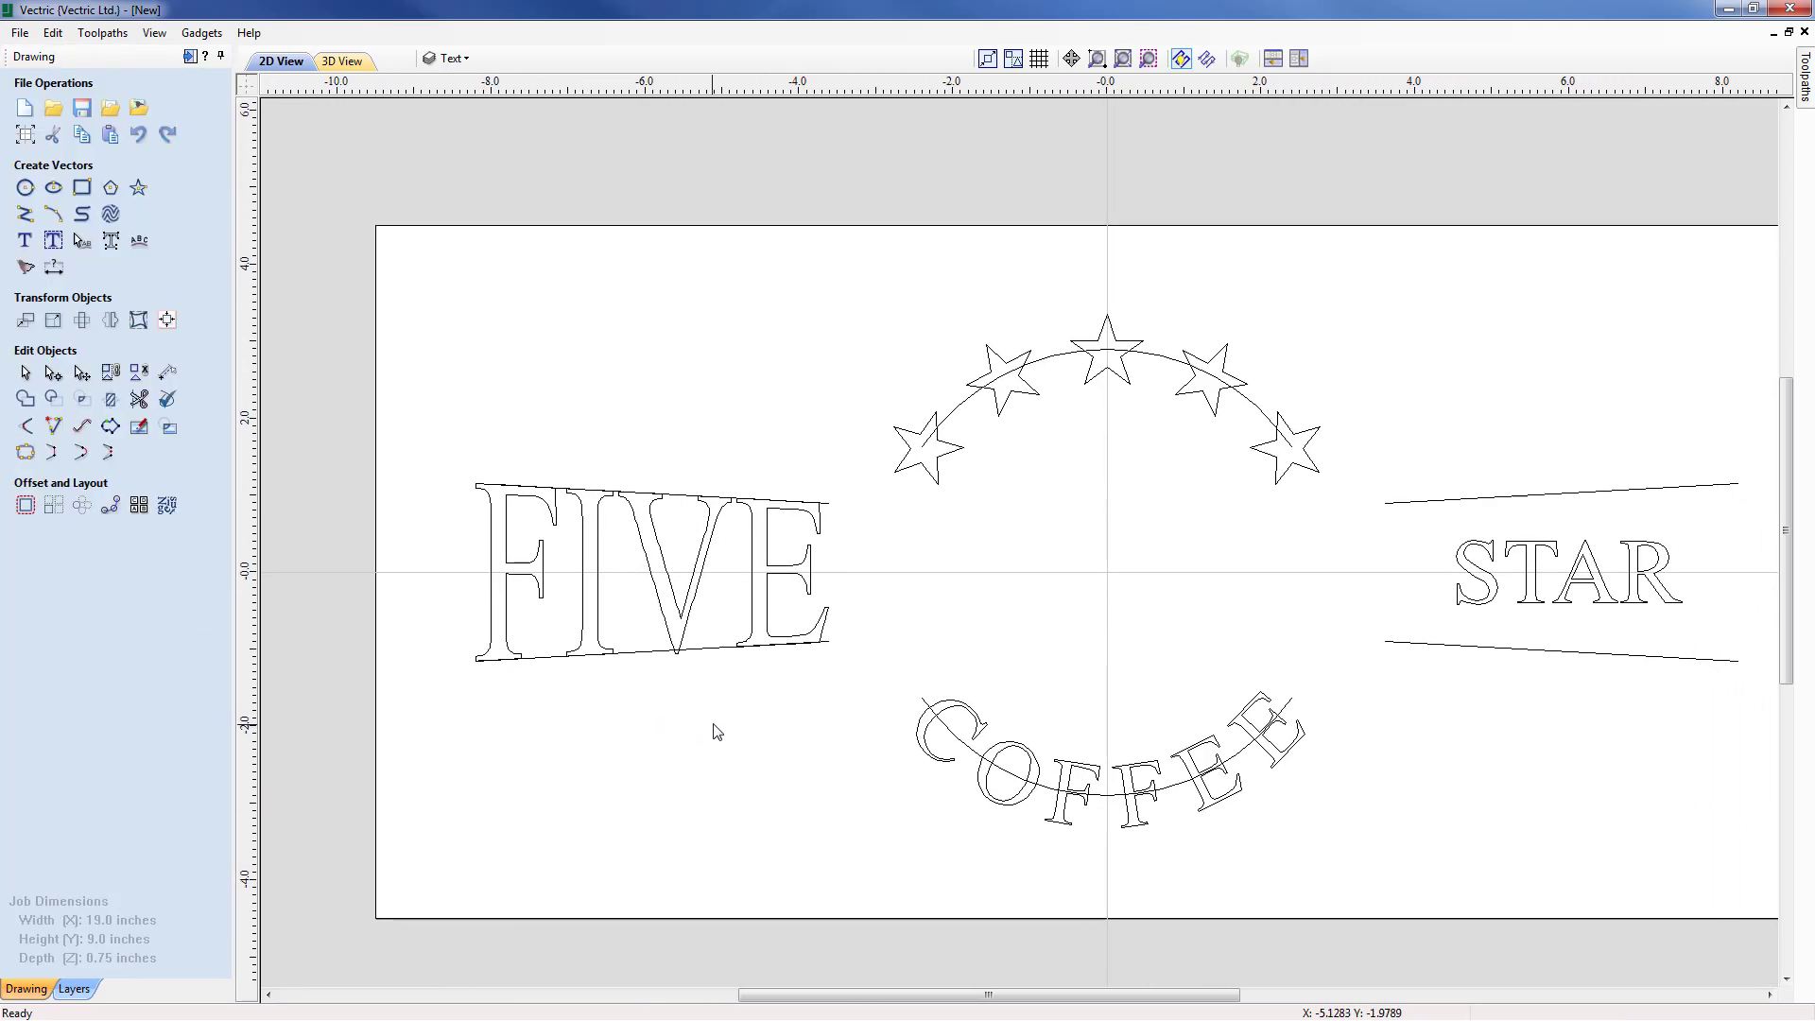
pyautogui.moveTo(1692, 799); pyautogui.dragTo(1299, 810, button='middle')
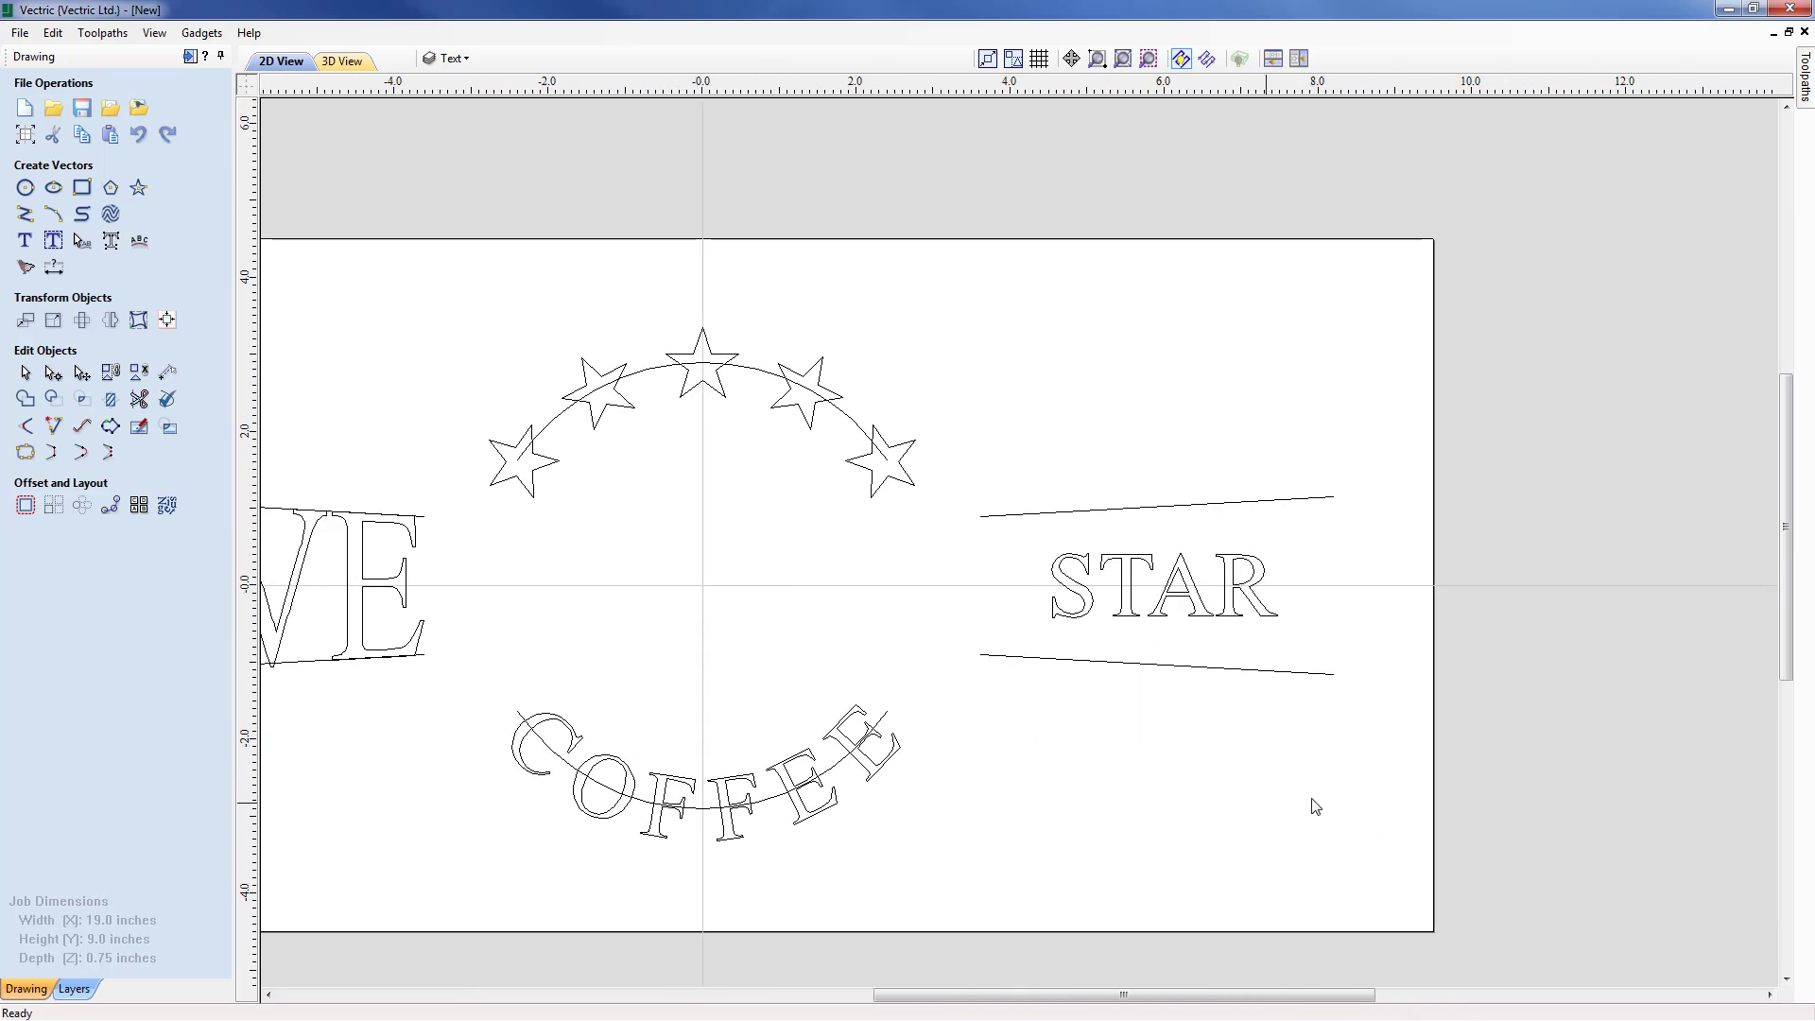
pyautogui.scroll(2, 1299, 809)
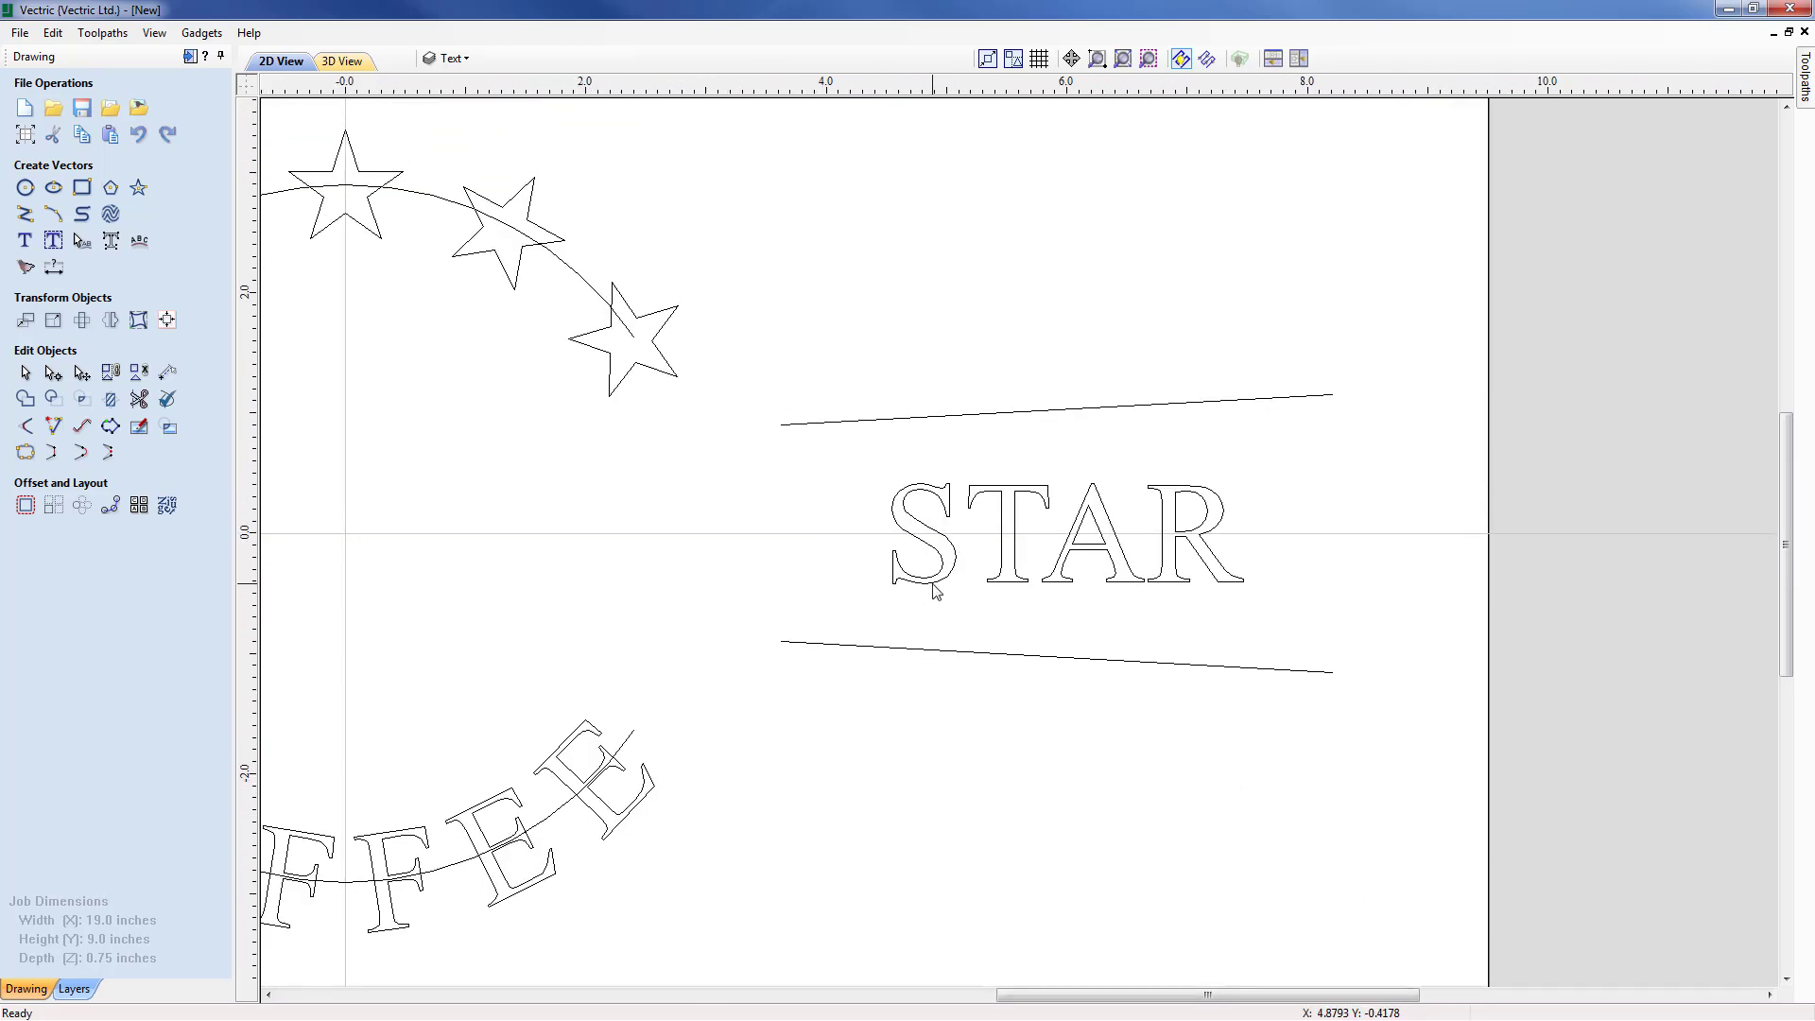
pyautogui.click(934, 588)
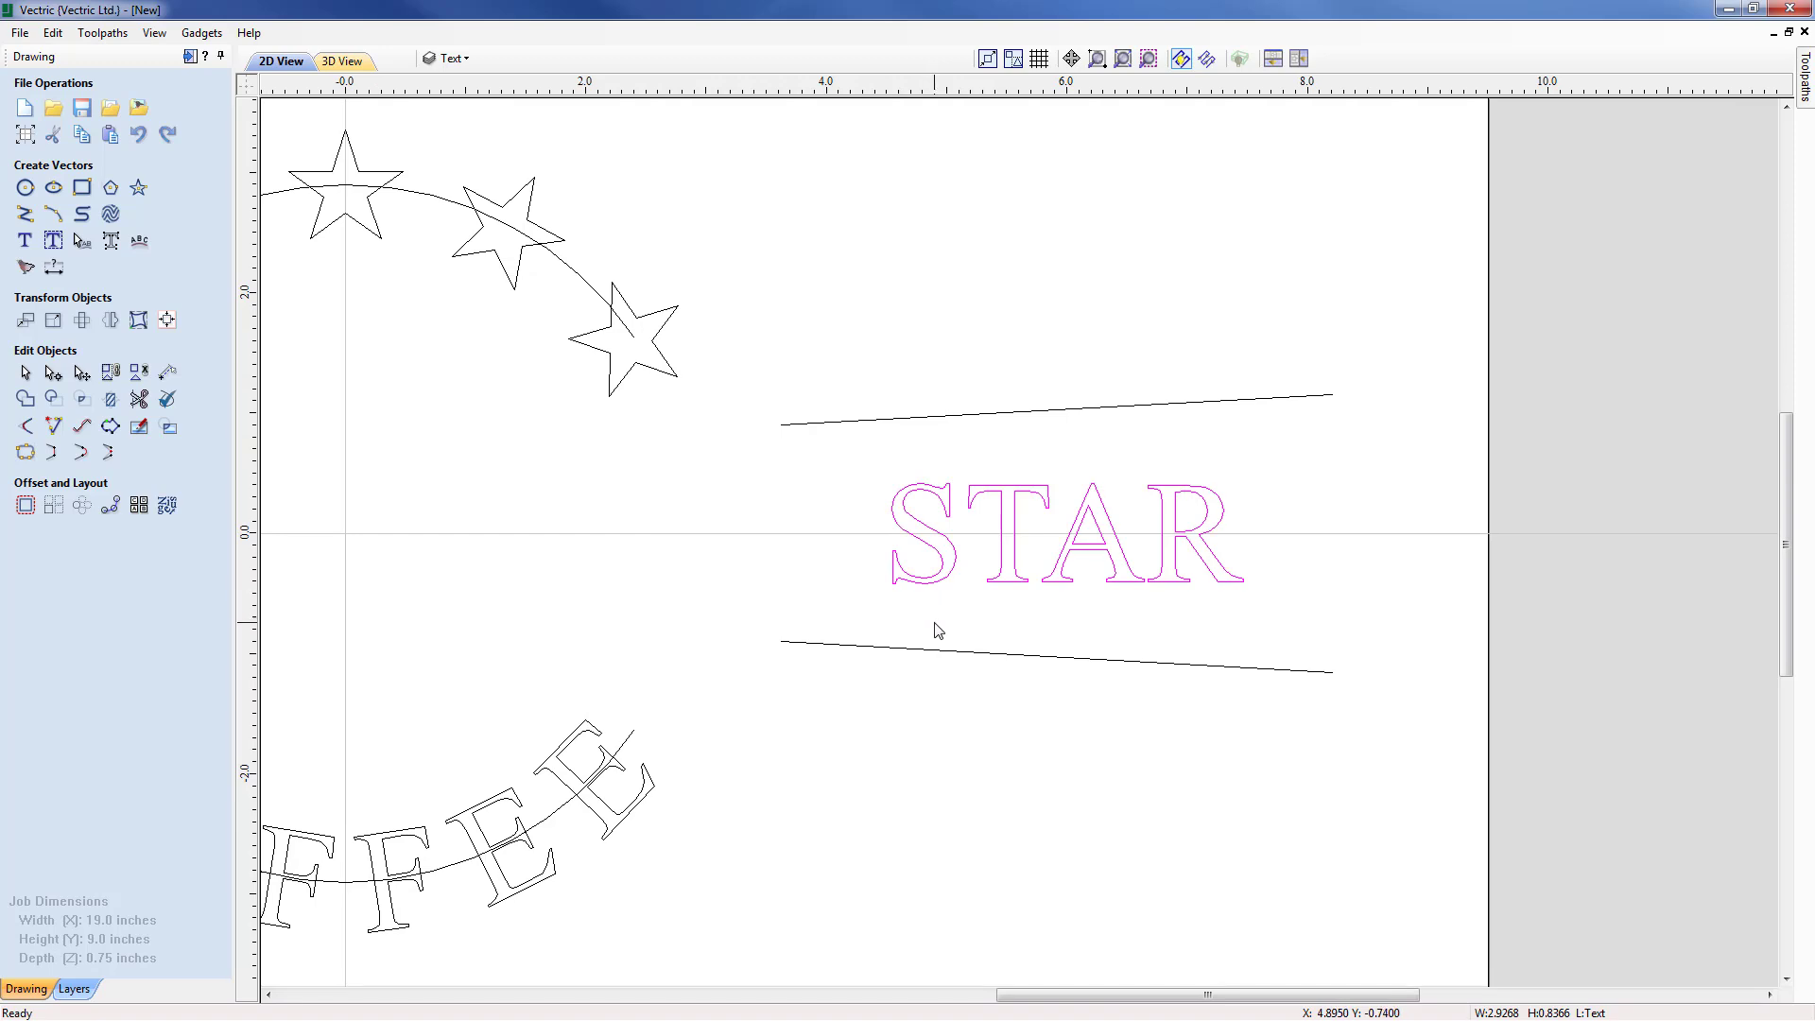
pyautogui.keyDown('shift'); pyautogui.click(930, 650); pyautogui.keyUp('shift')
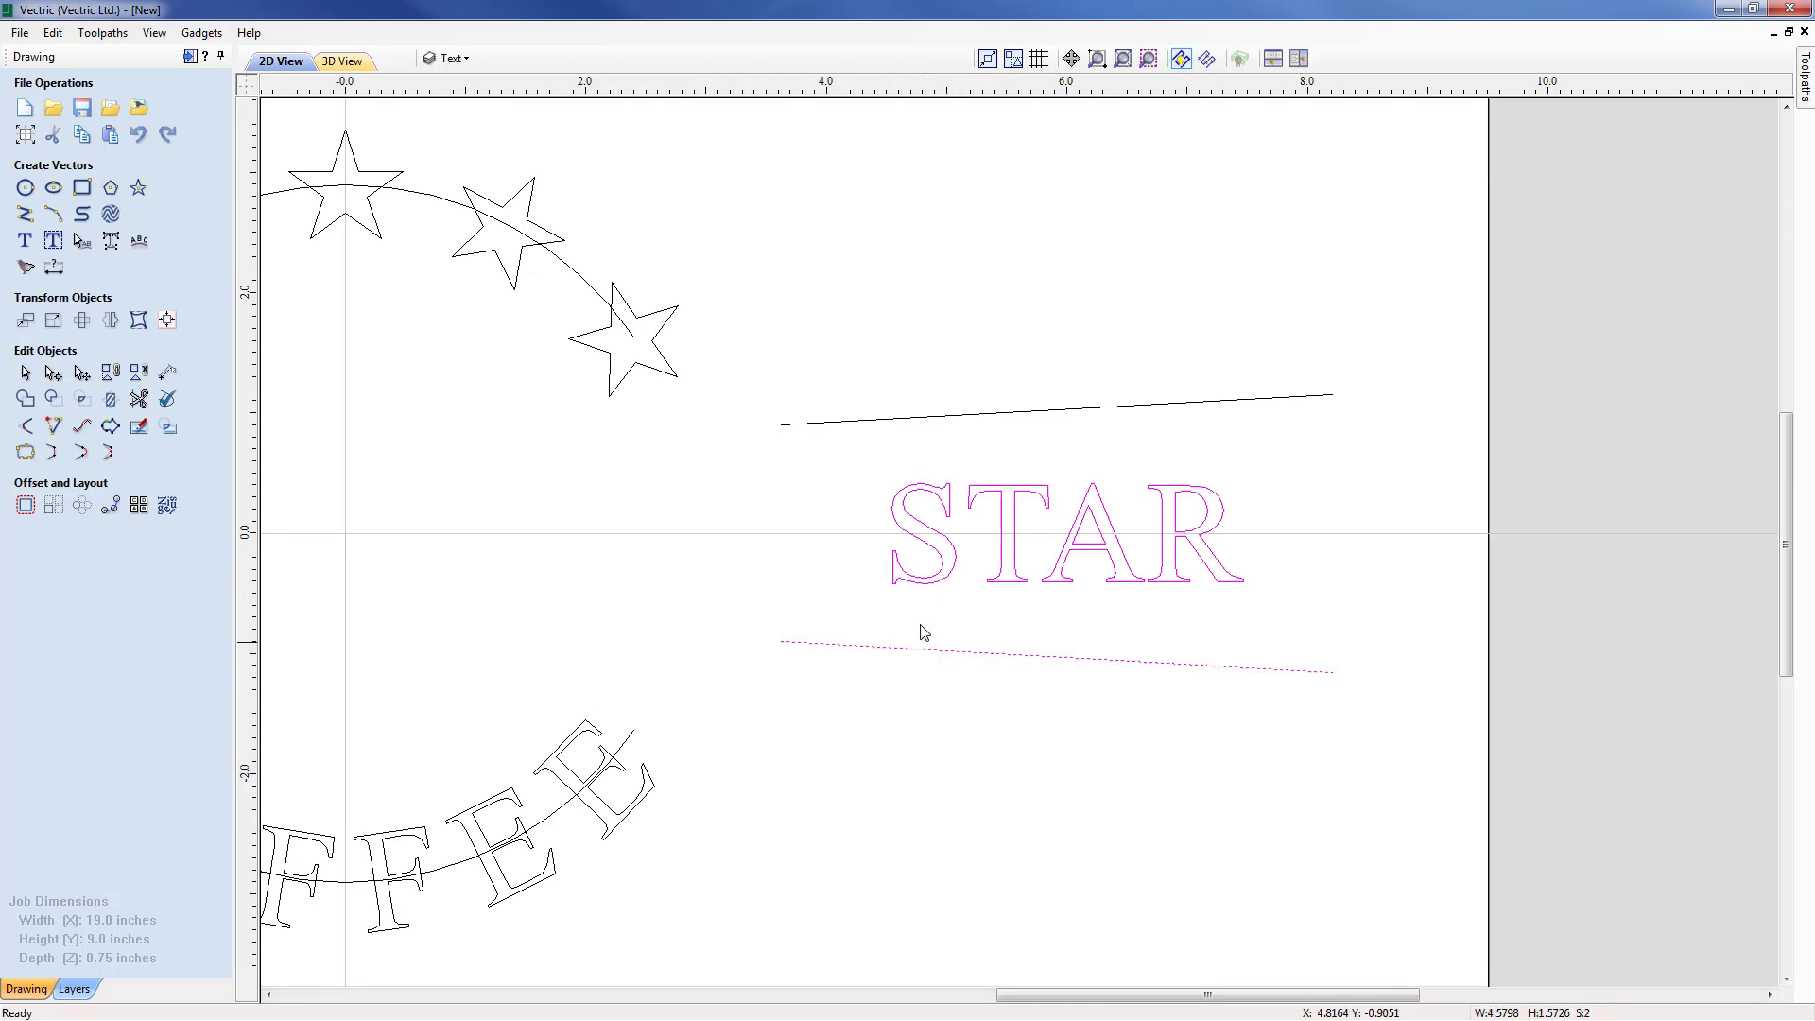
pyautogui.keyDown('shift'); pyautogui.click(901, 419); pyautogui.keyUp('shift')
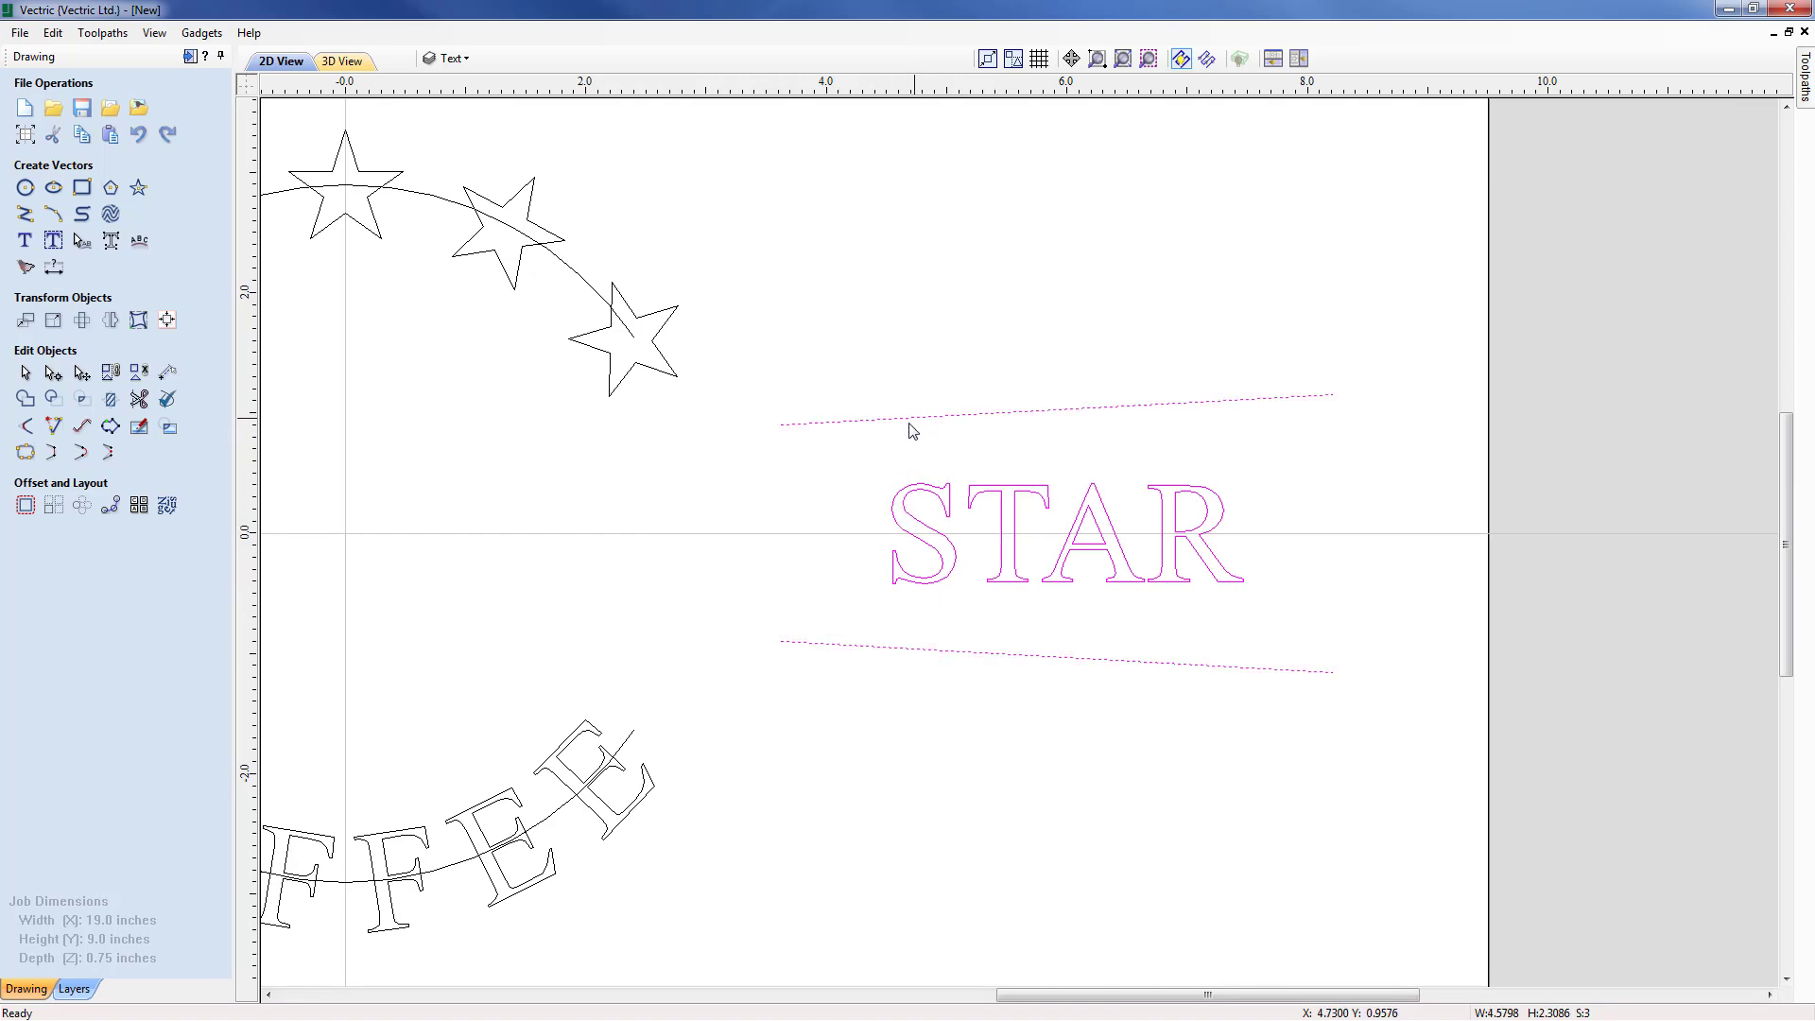
pyautogui.click(138, 320)
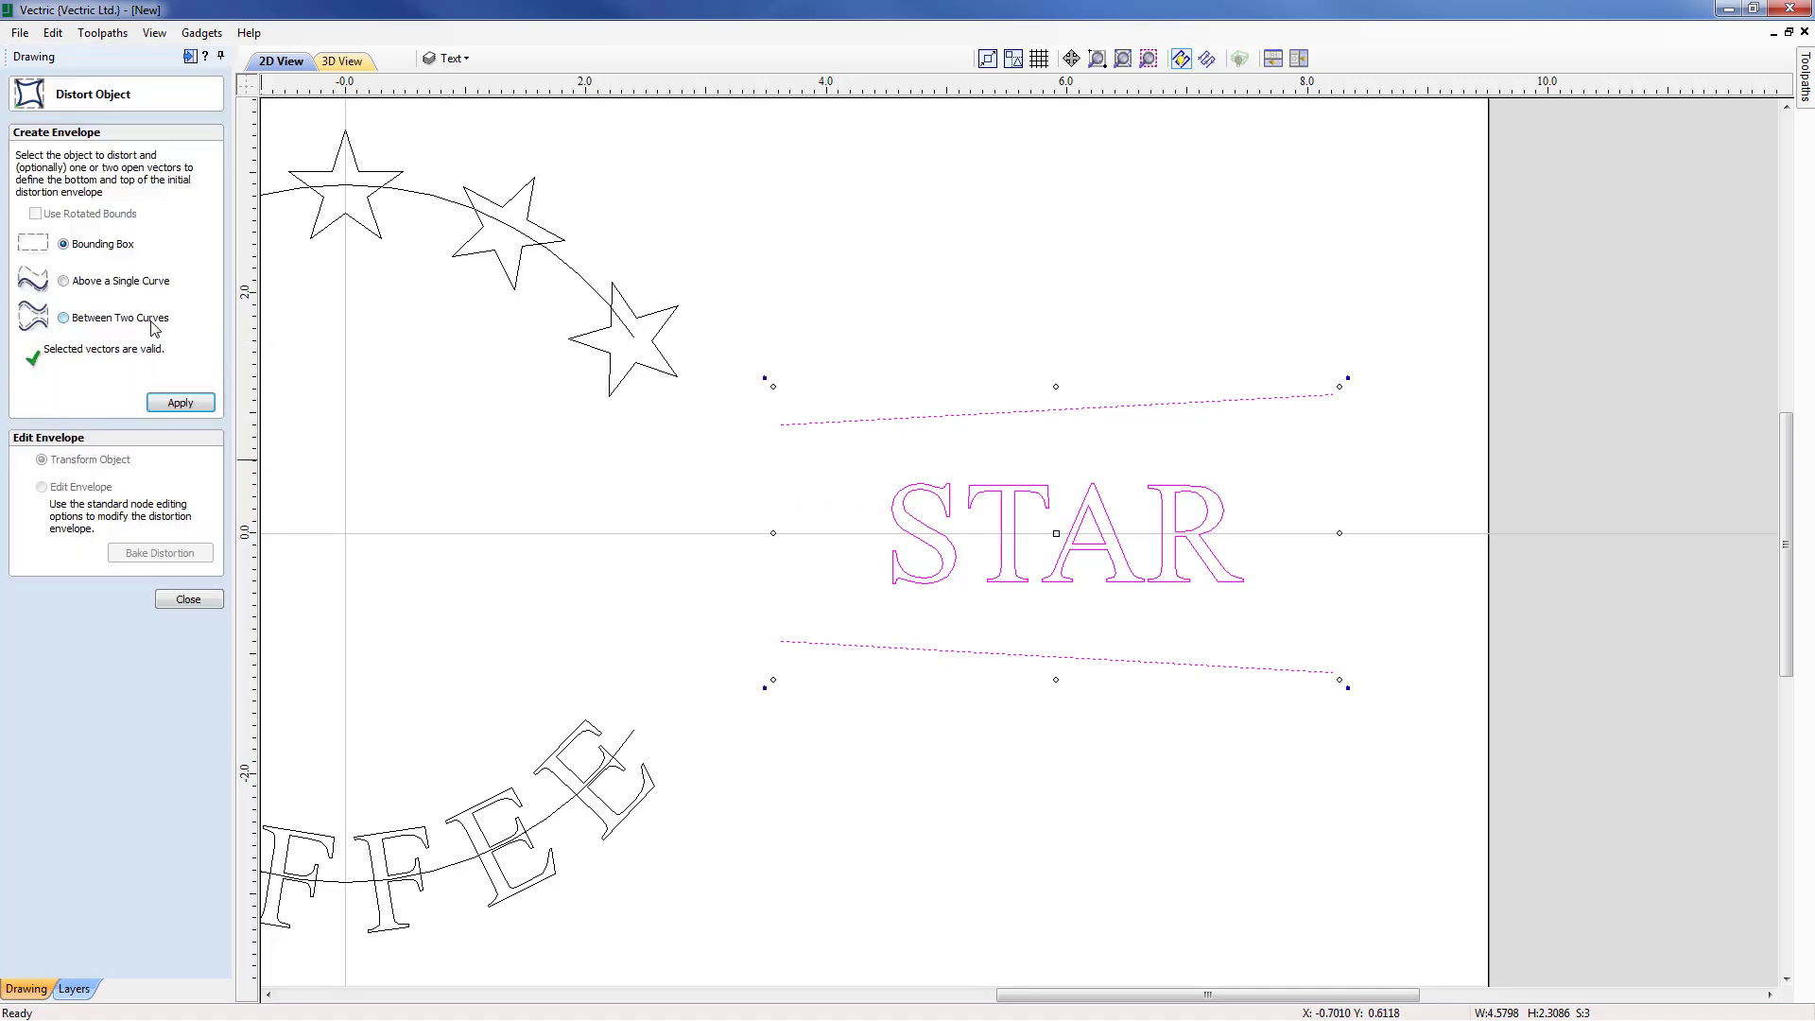
pyautogui.click(64, 320)
pyautogui.click(177, 403)
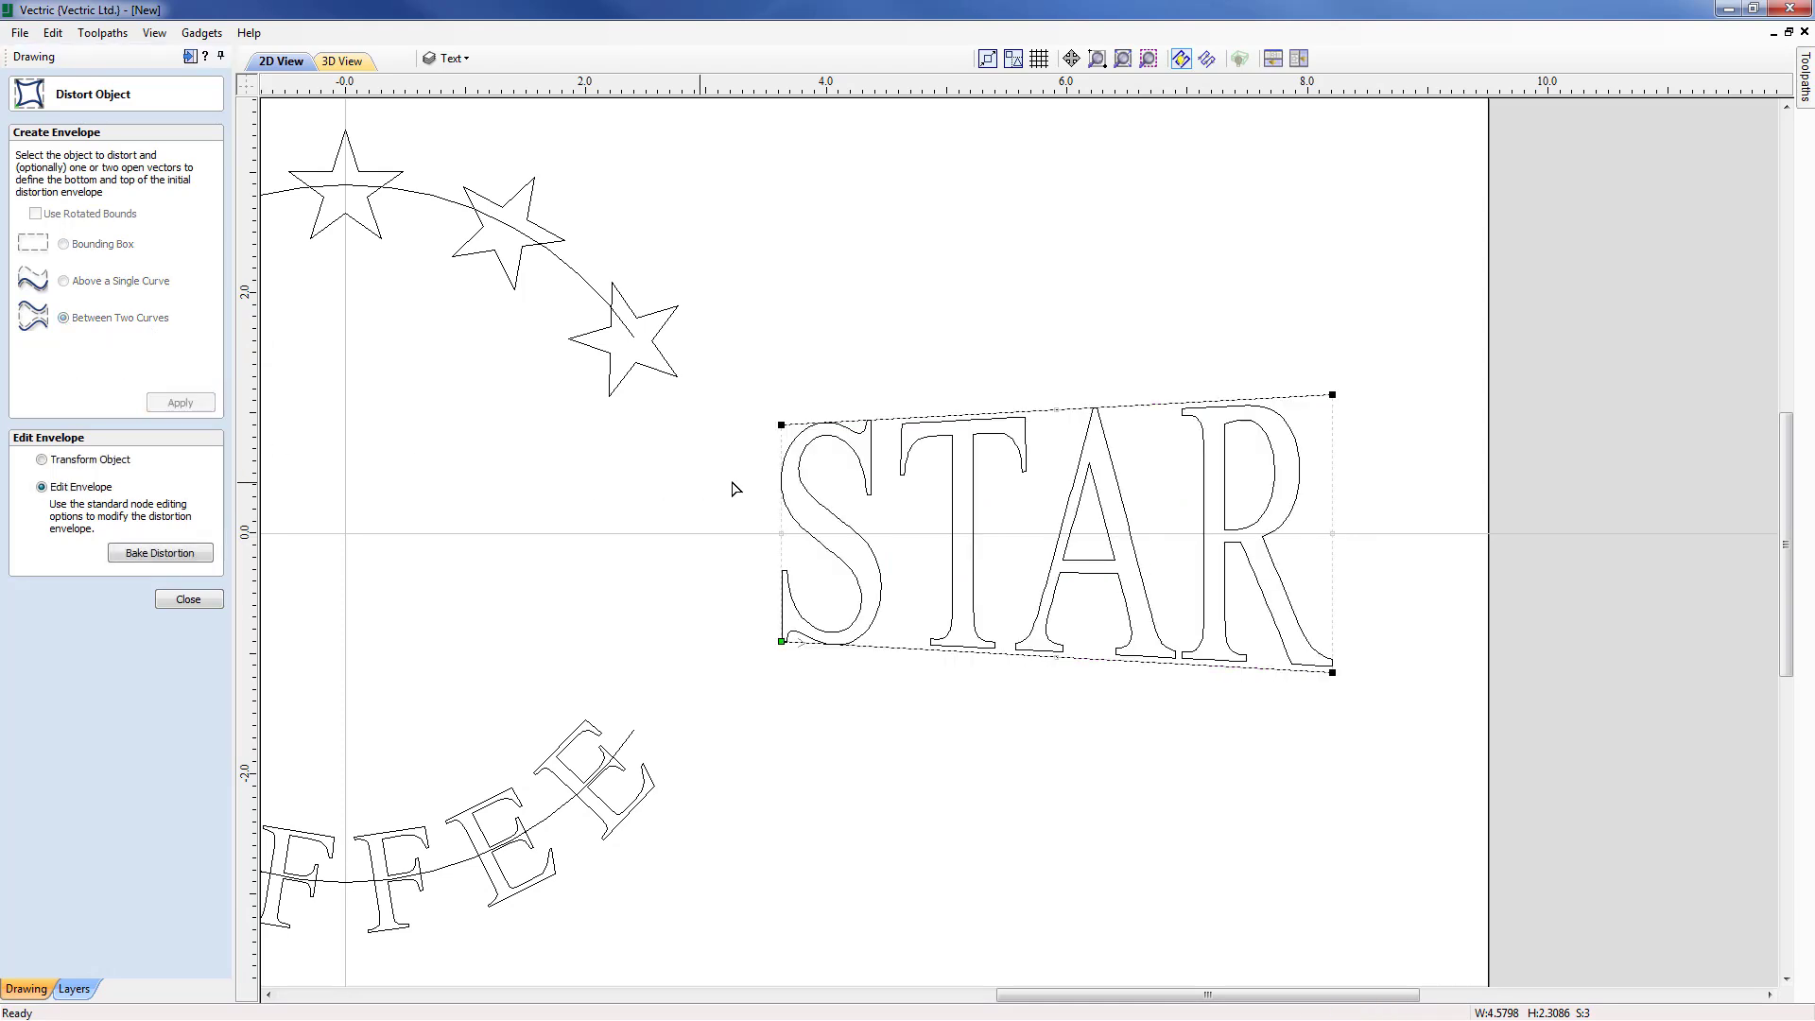
# Step: Stretch the distorted STAR up and down to about 2.40 inches high so it meets both right wing lines, and finish the distortion
pyautogui.moveTo(1005, 522); pyautogui.dragTo(992, 560, button='middle')
pyautogui.scroll(2, 1009, 550)
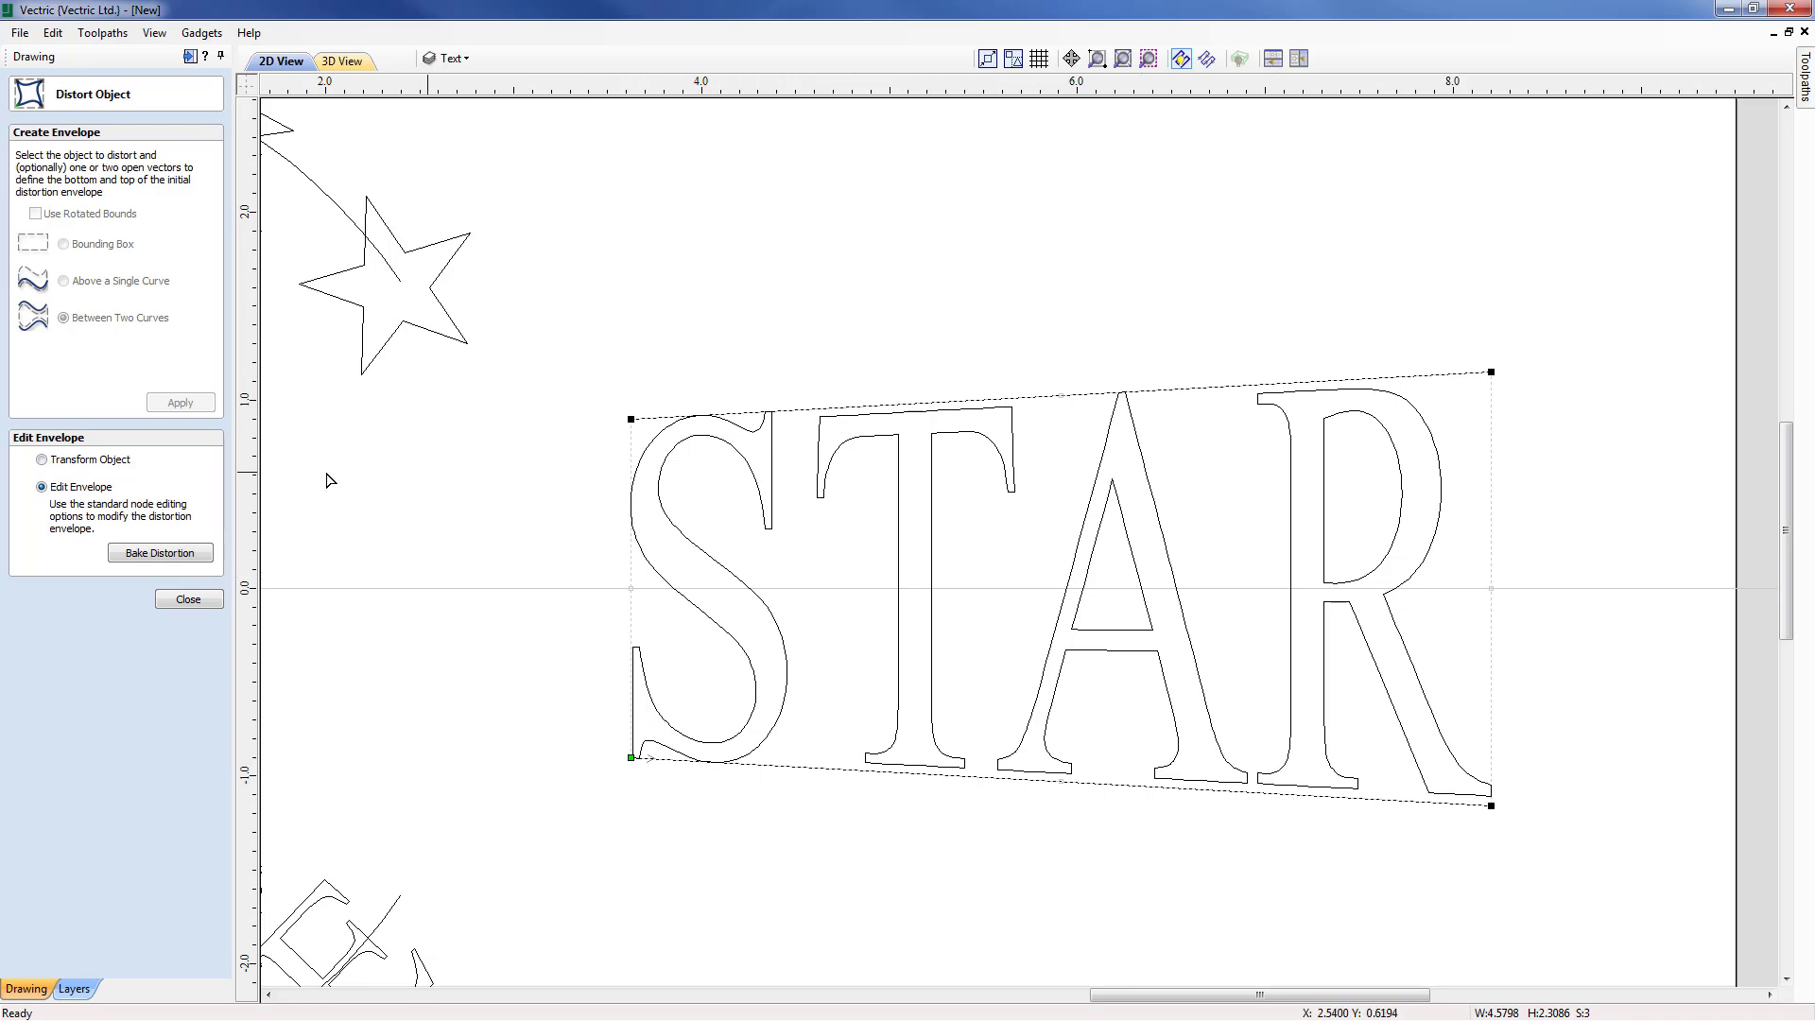
pyautogui.click(41, 459)
pyautogui.moveTo(1103, 596); pyautogui.dragTo(1106, 600, button='middle')
pyautogui.scroll(1, 1079, 584)
pyautogui.moveTo(1068, 394); pyautogui.dragTo(1073, 407)
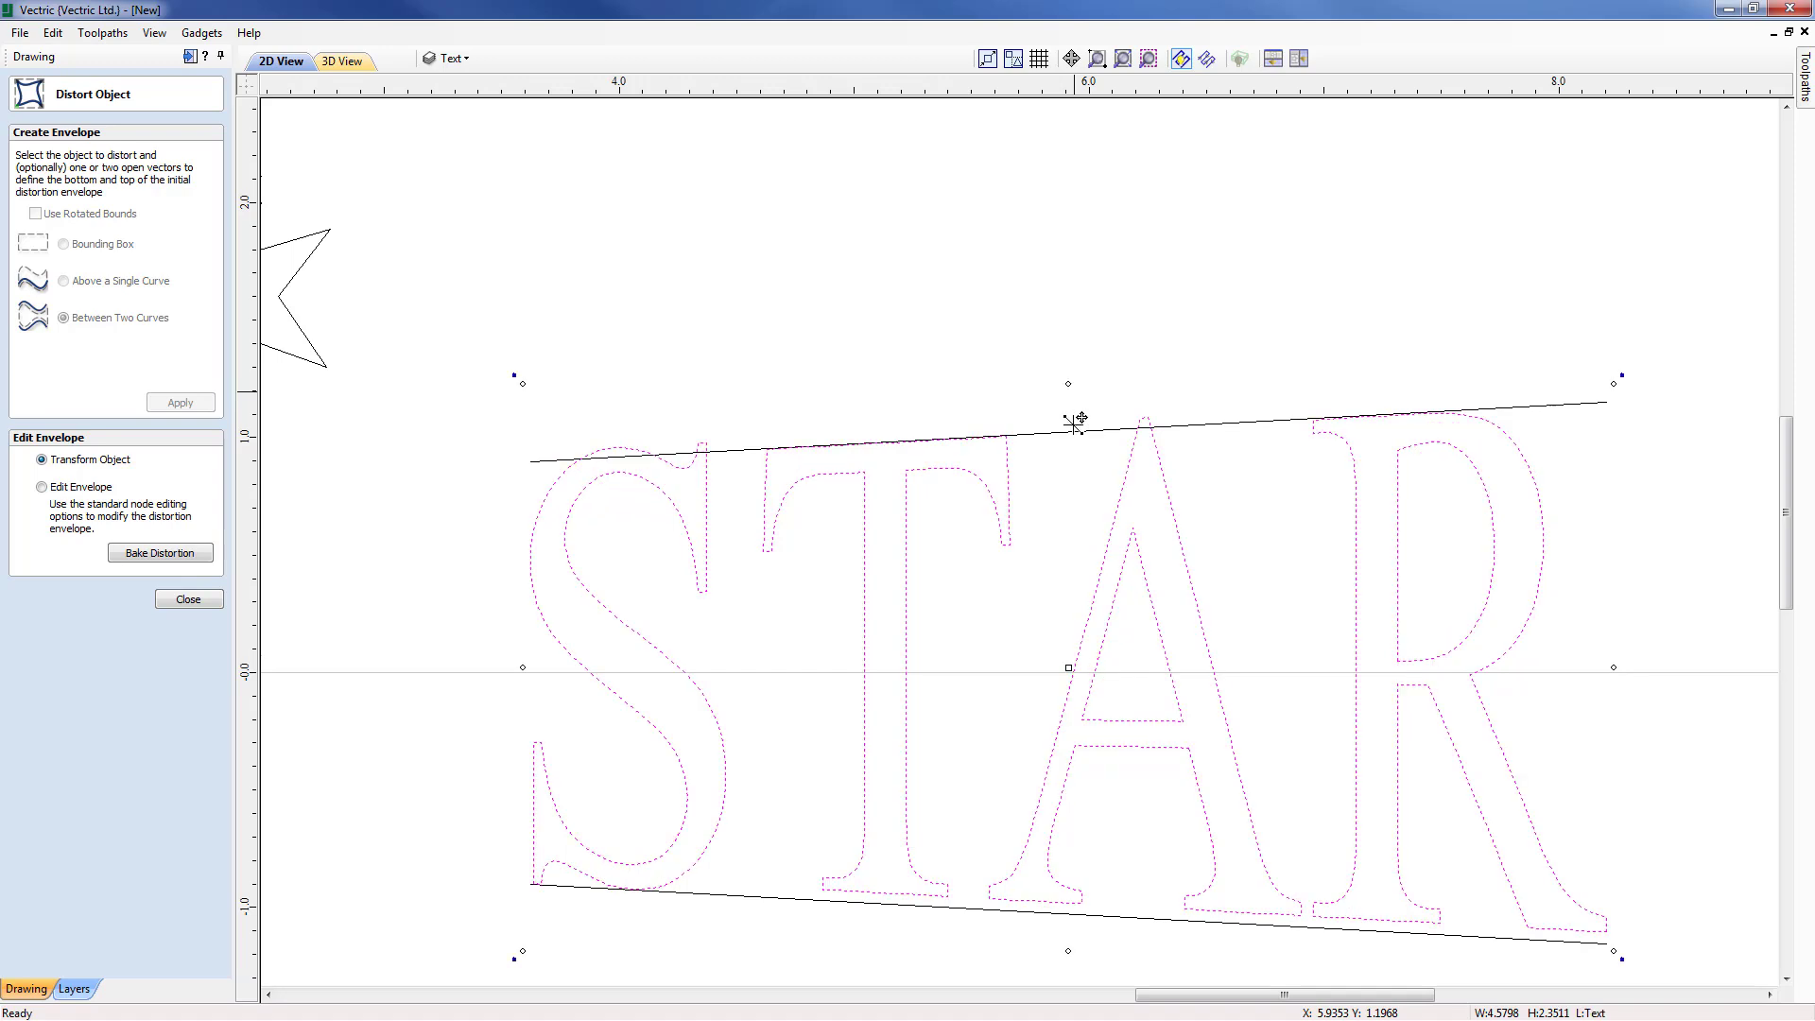
pyautogui.moveTo(1046, 742); pyautogui.dragTo(1087, 413, button='middle')
pyautogui.moveTo(1107, 569); pyautogui.dragTo(1106, 571)
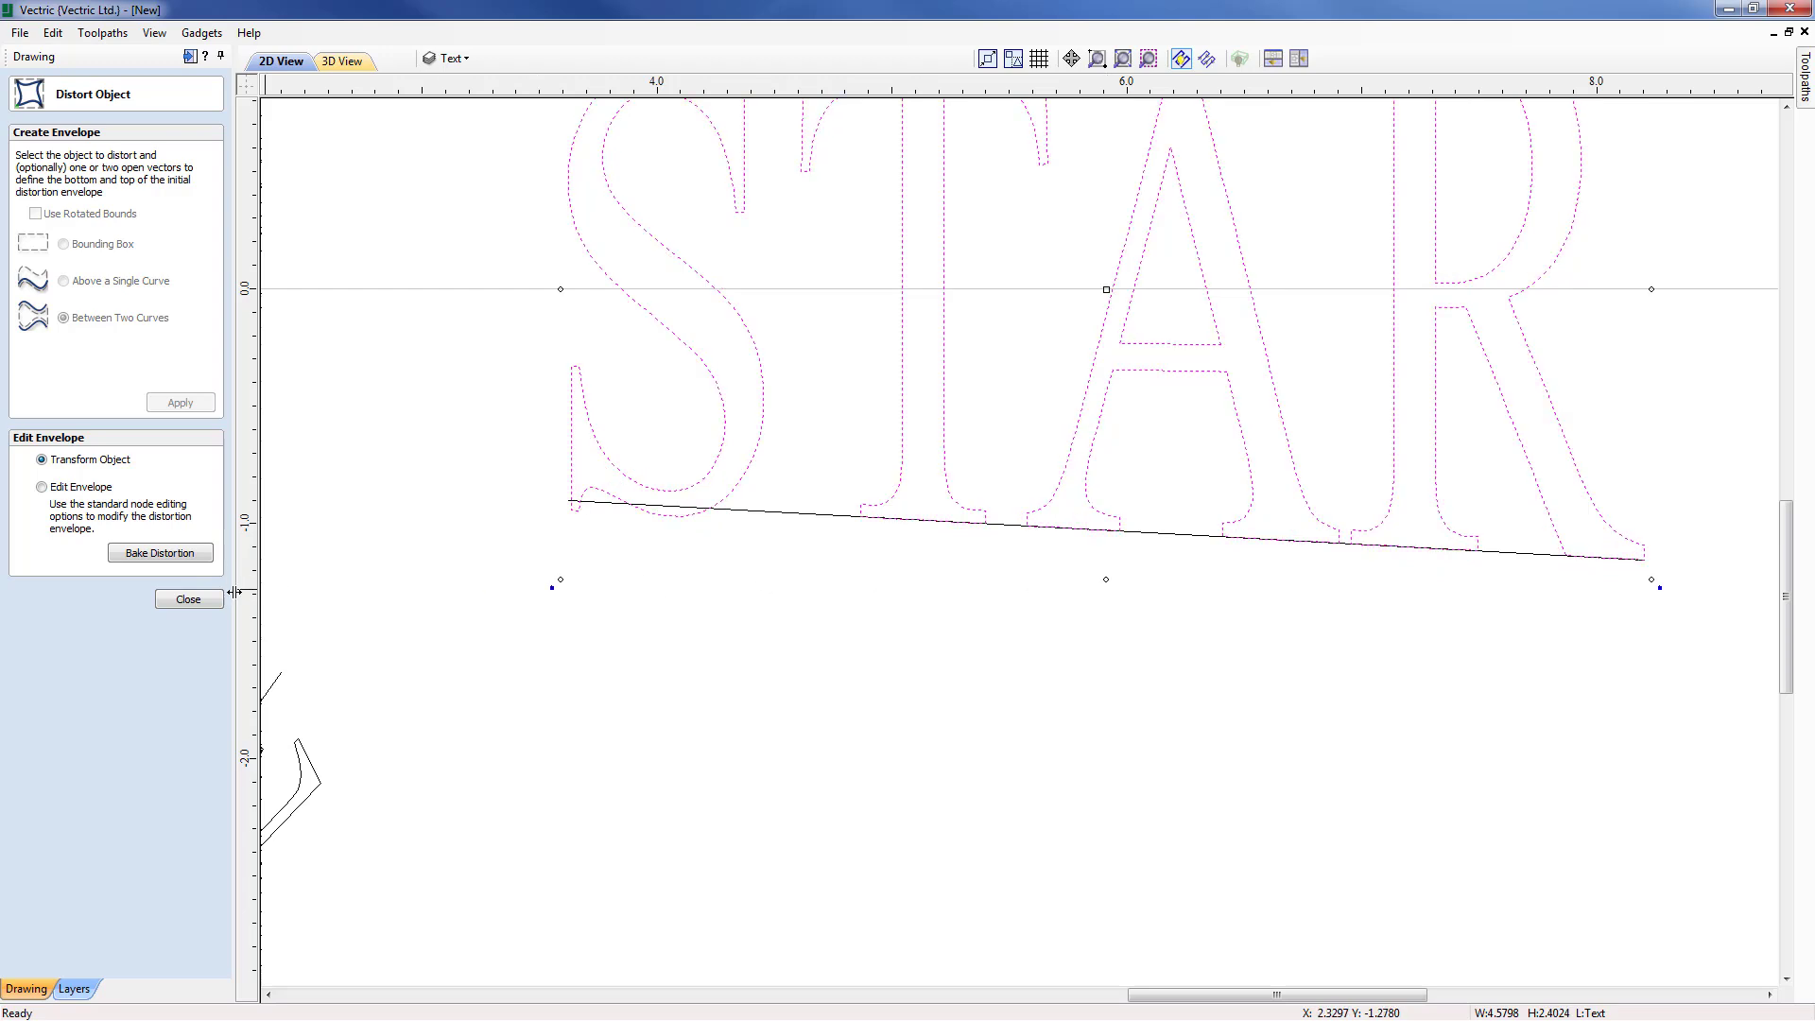
pyautogui.click(195, 601)
pyautogui.scroll(-5, 680, 628)
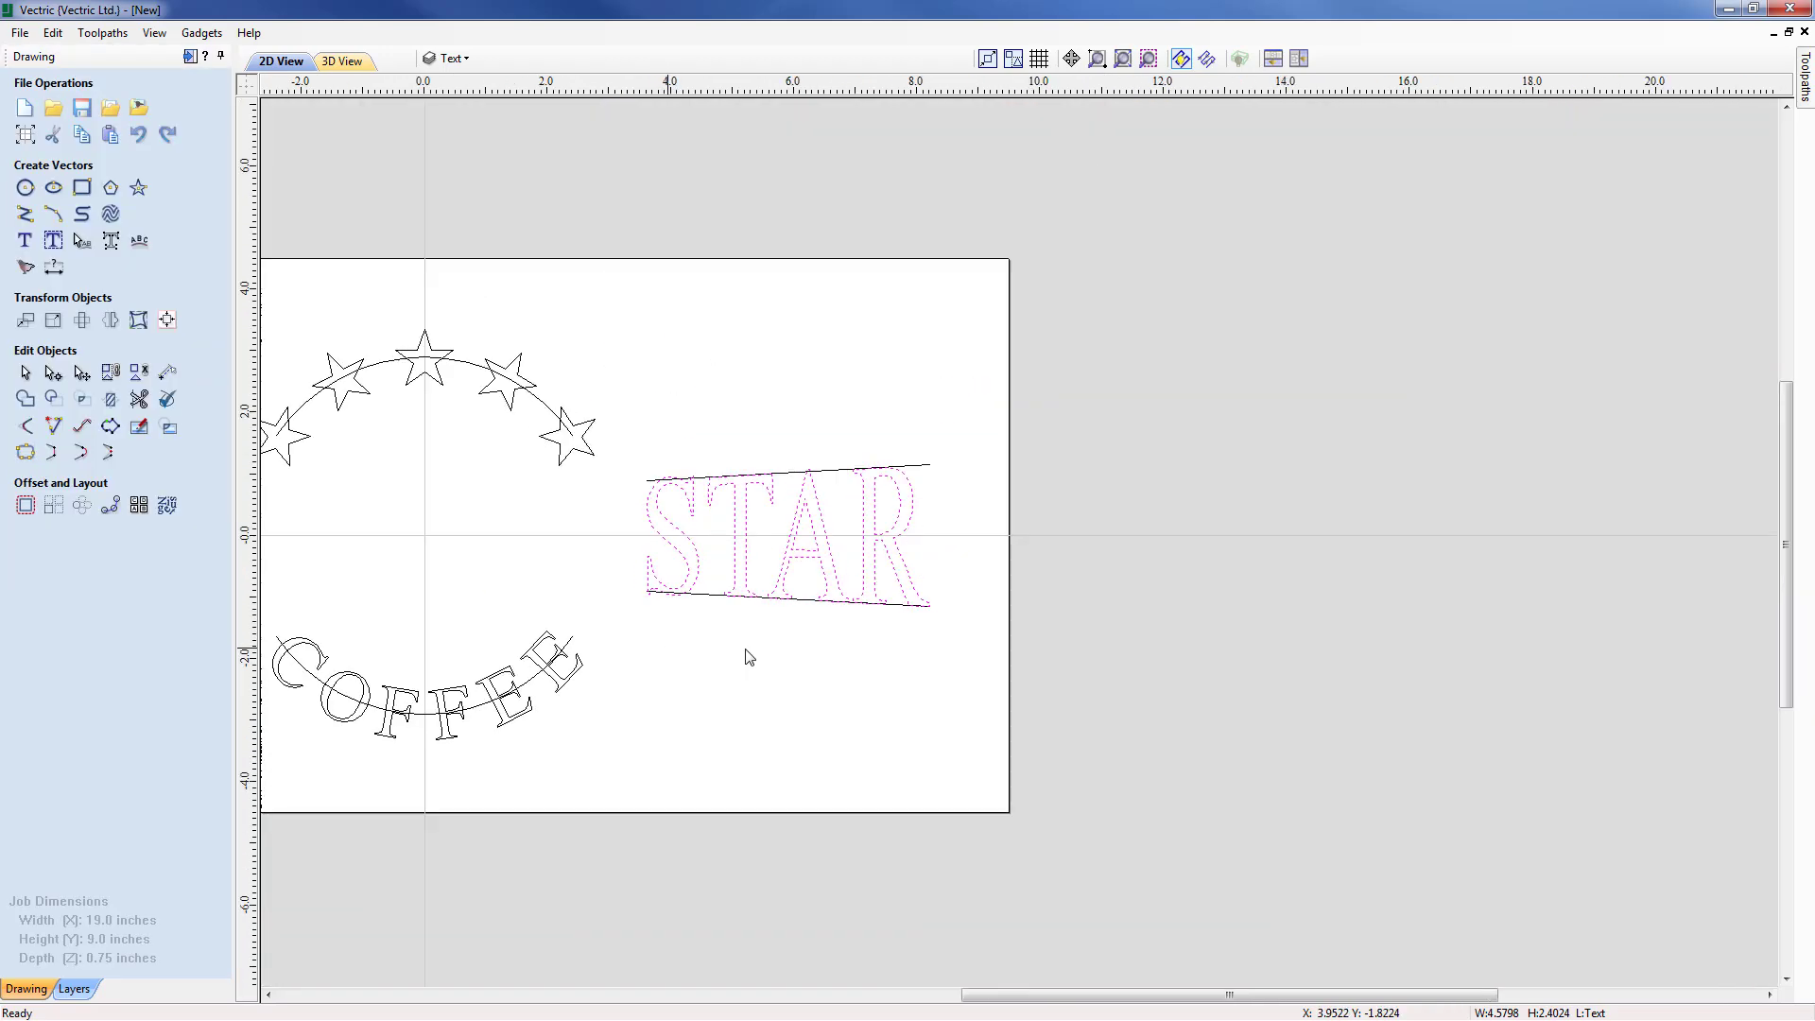
pyautogui.click(1123, 59)
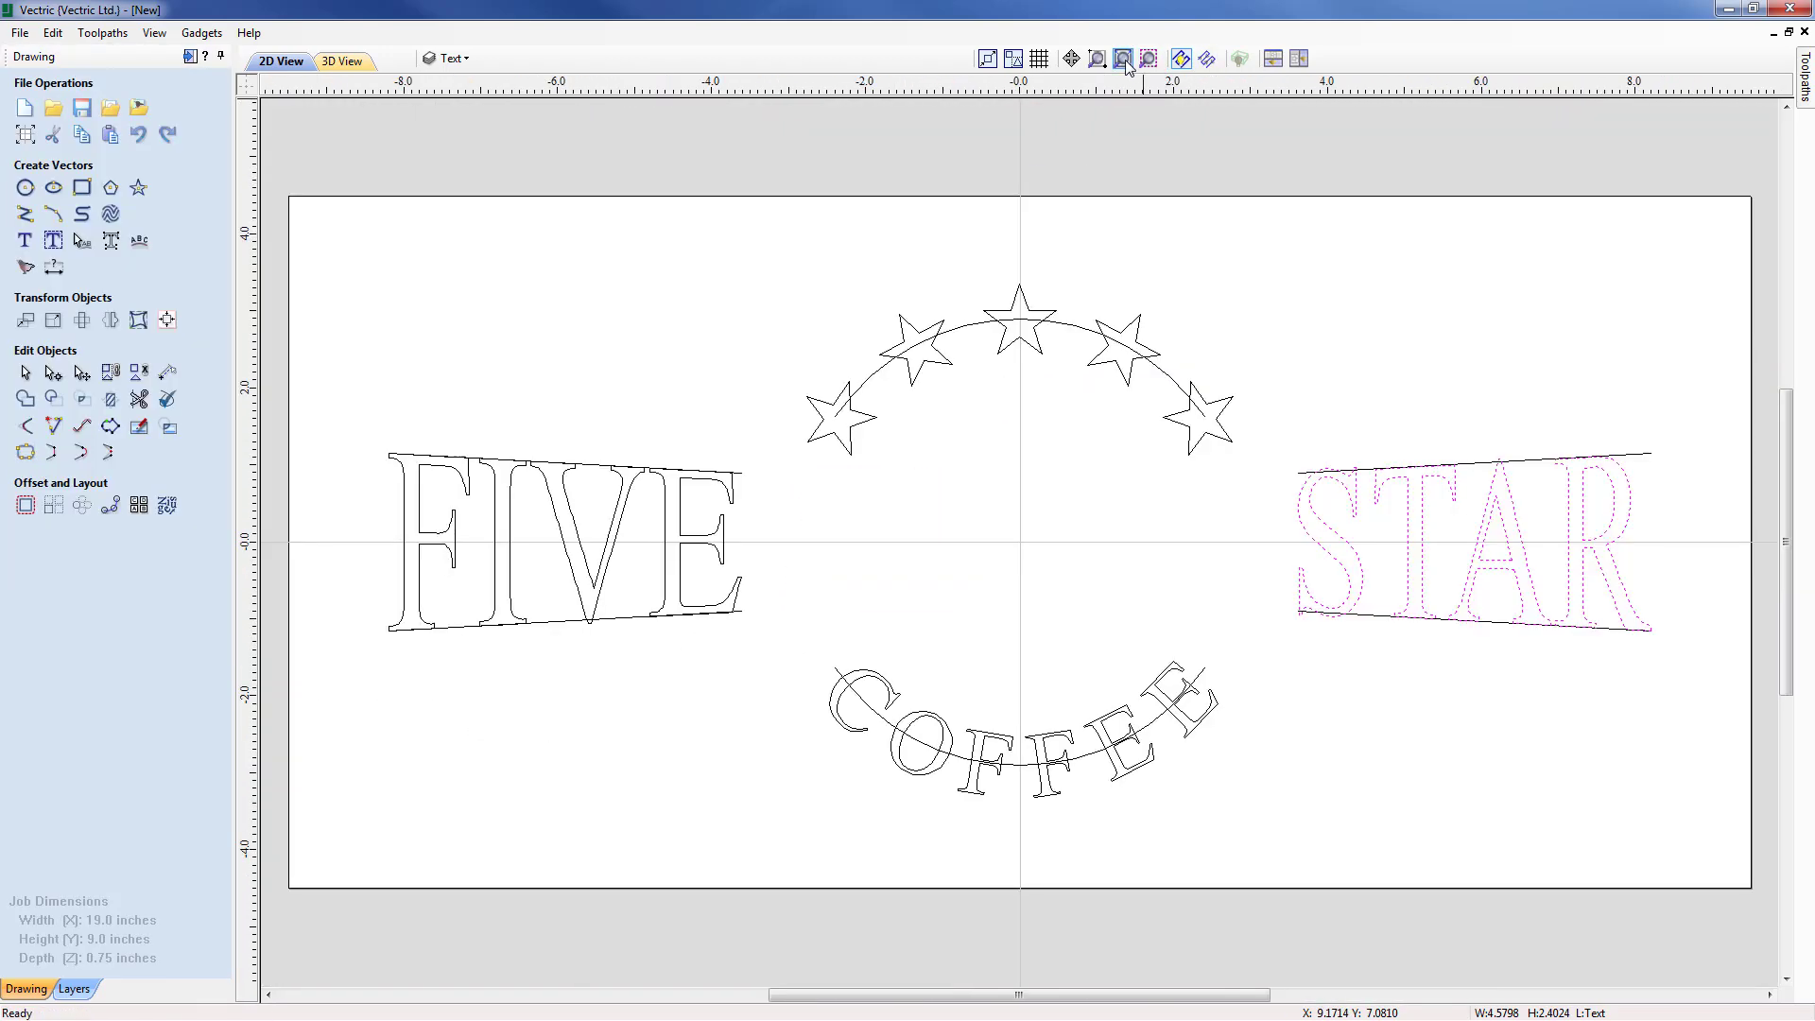
pyautogui.click(1284, 379)
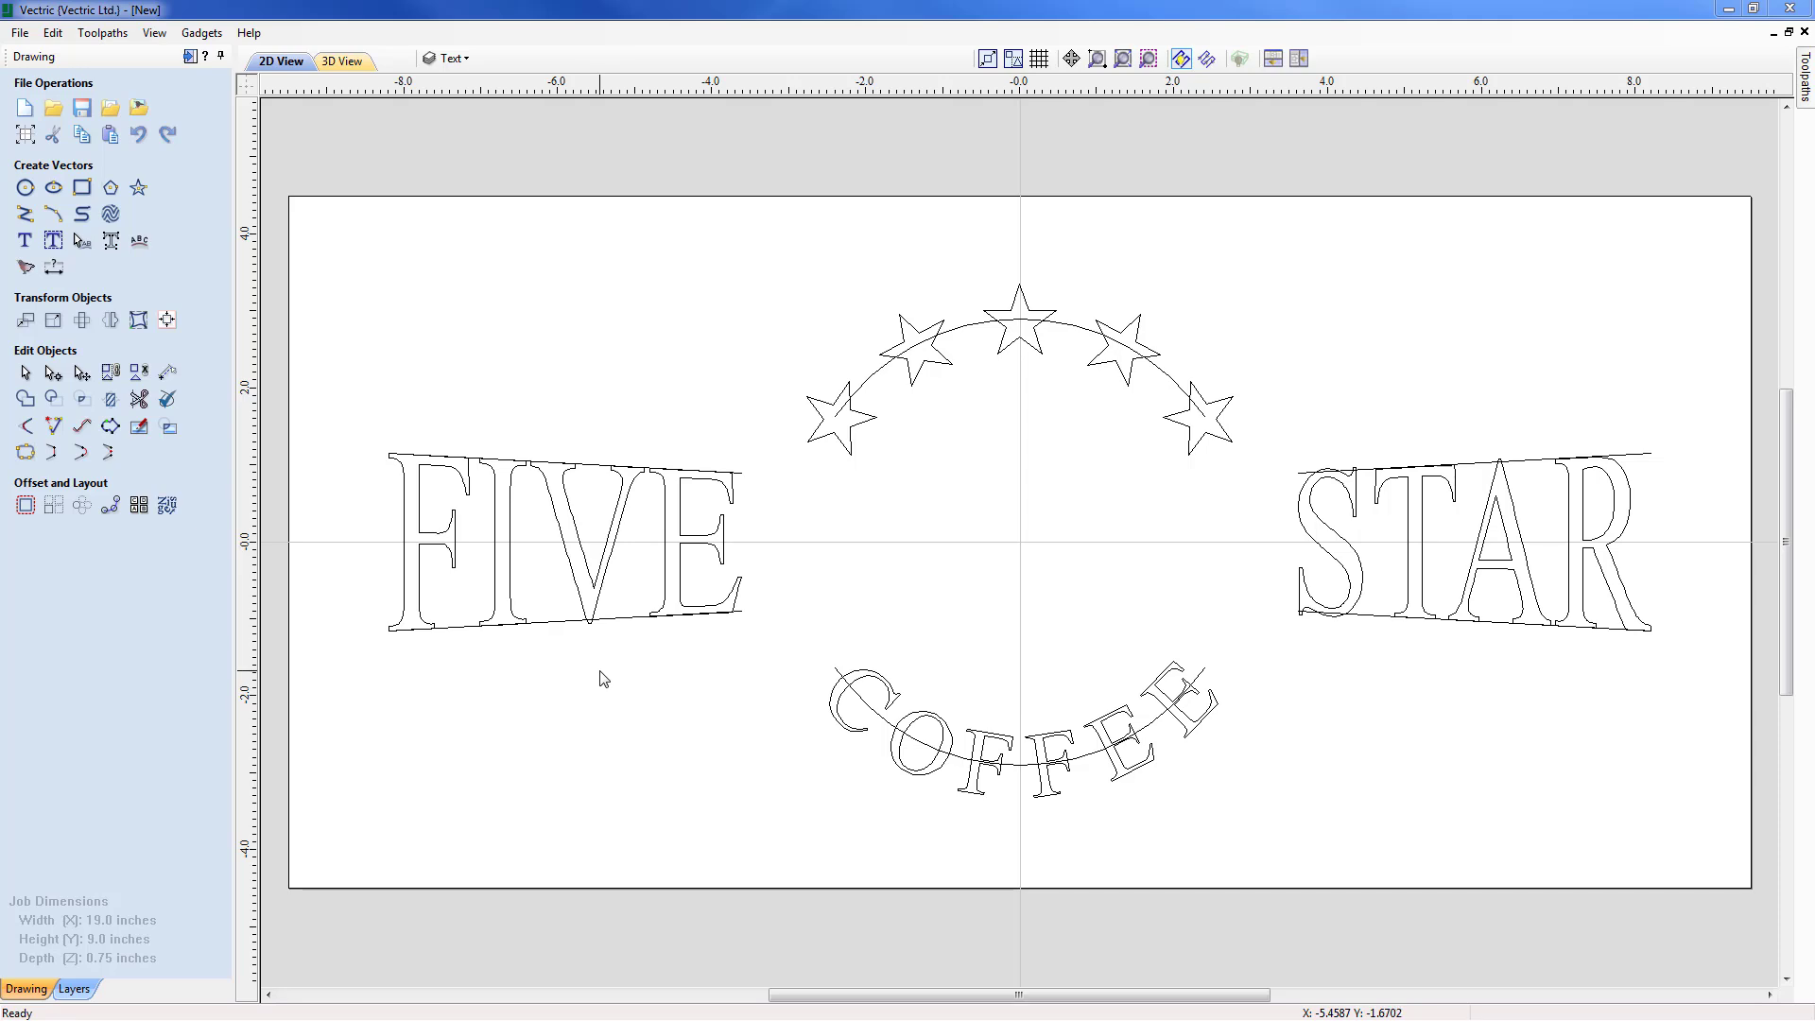
# Step: Bake the distortion of the word FIVE into plain vectors, and check its letters by selecting them one by one
pyautogui.click(515, 580)
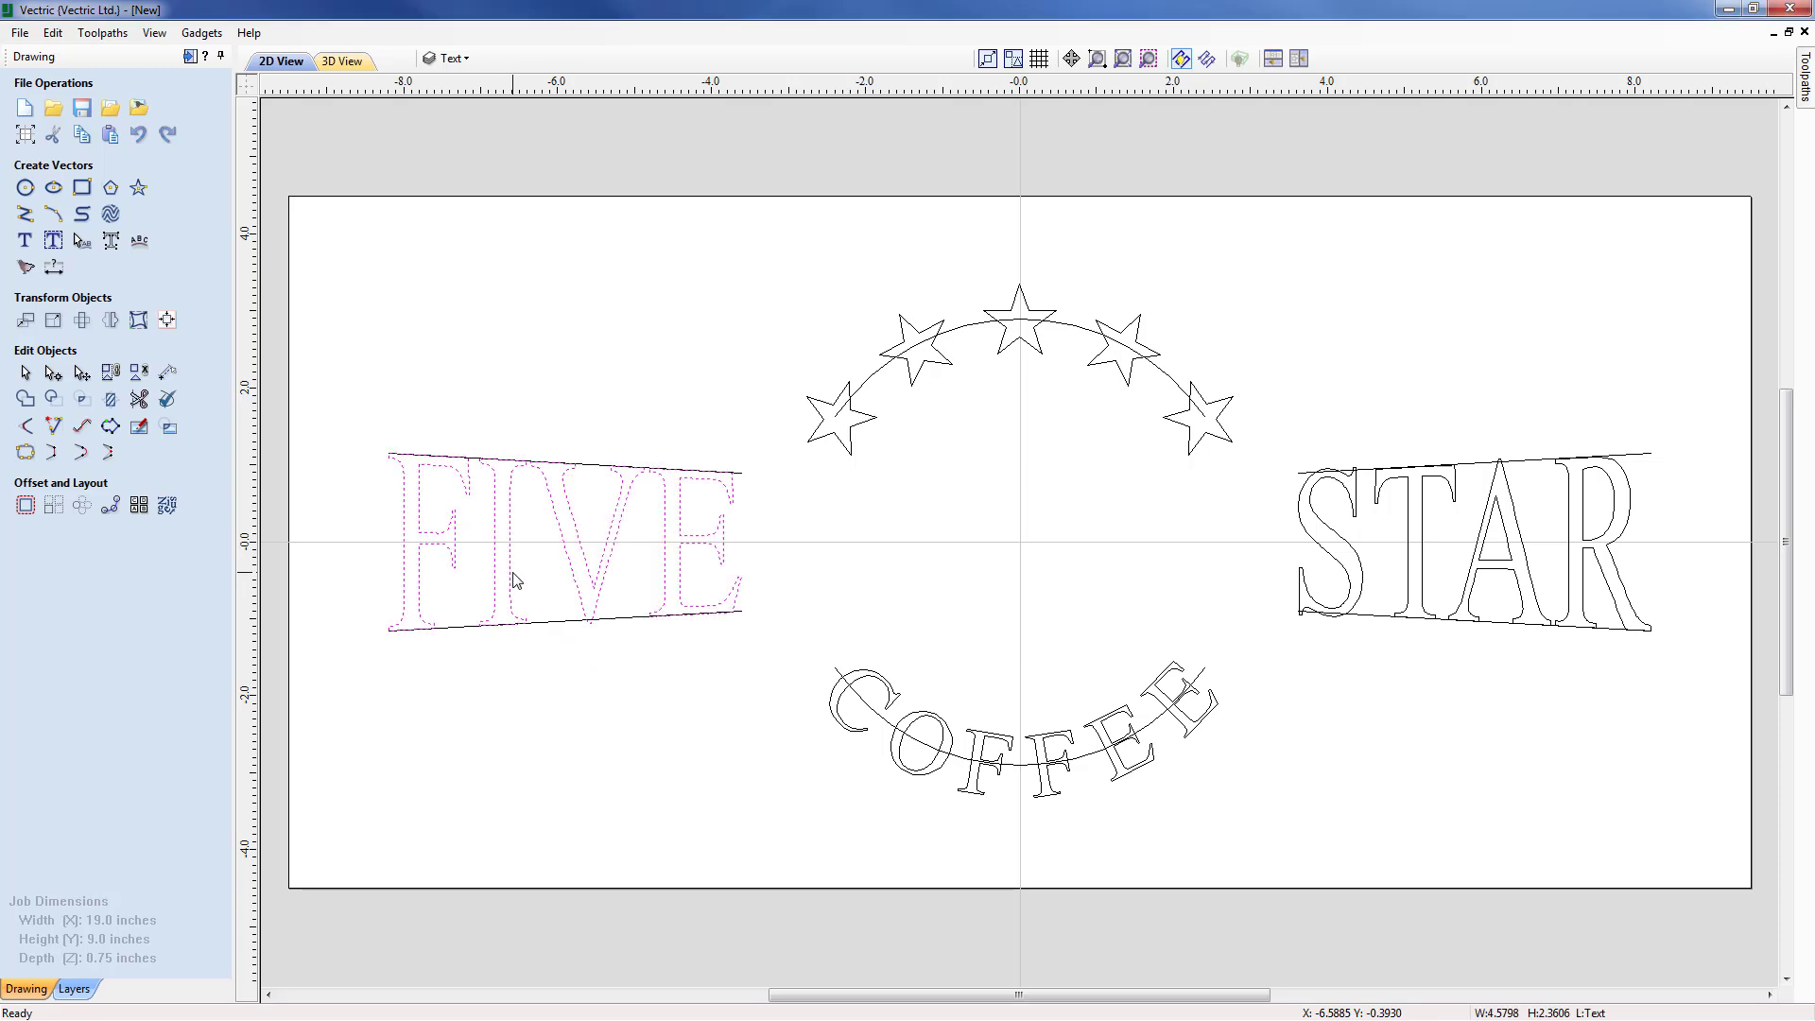
pyautogui.click(138, 321)
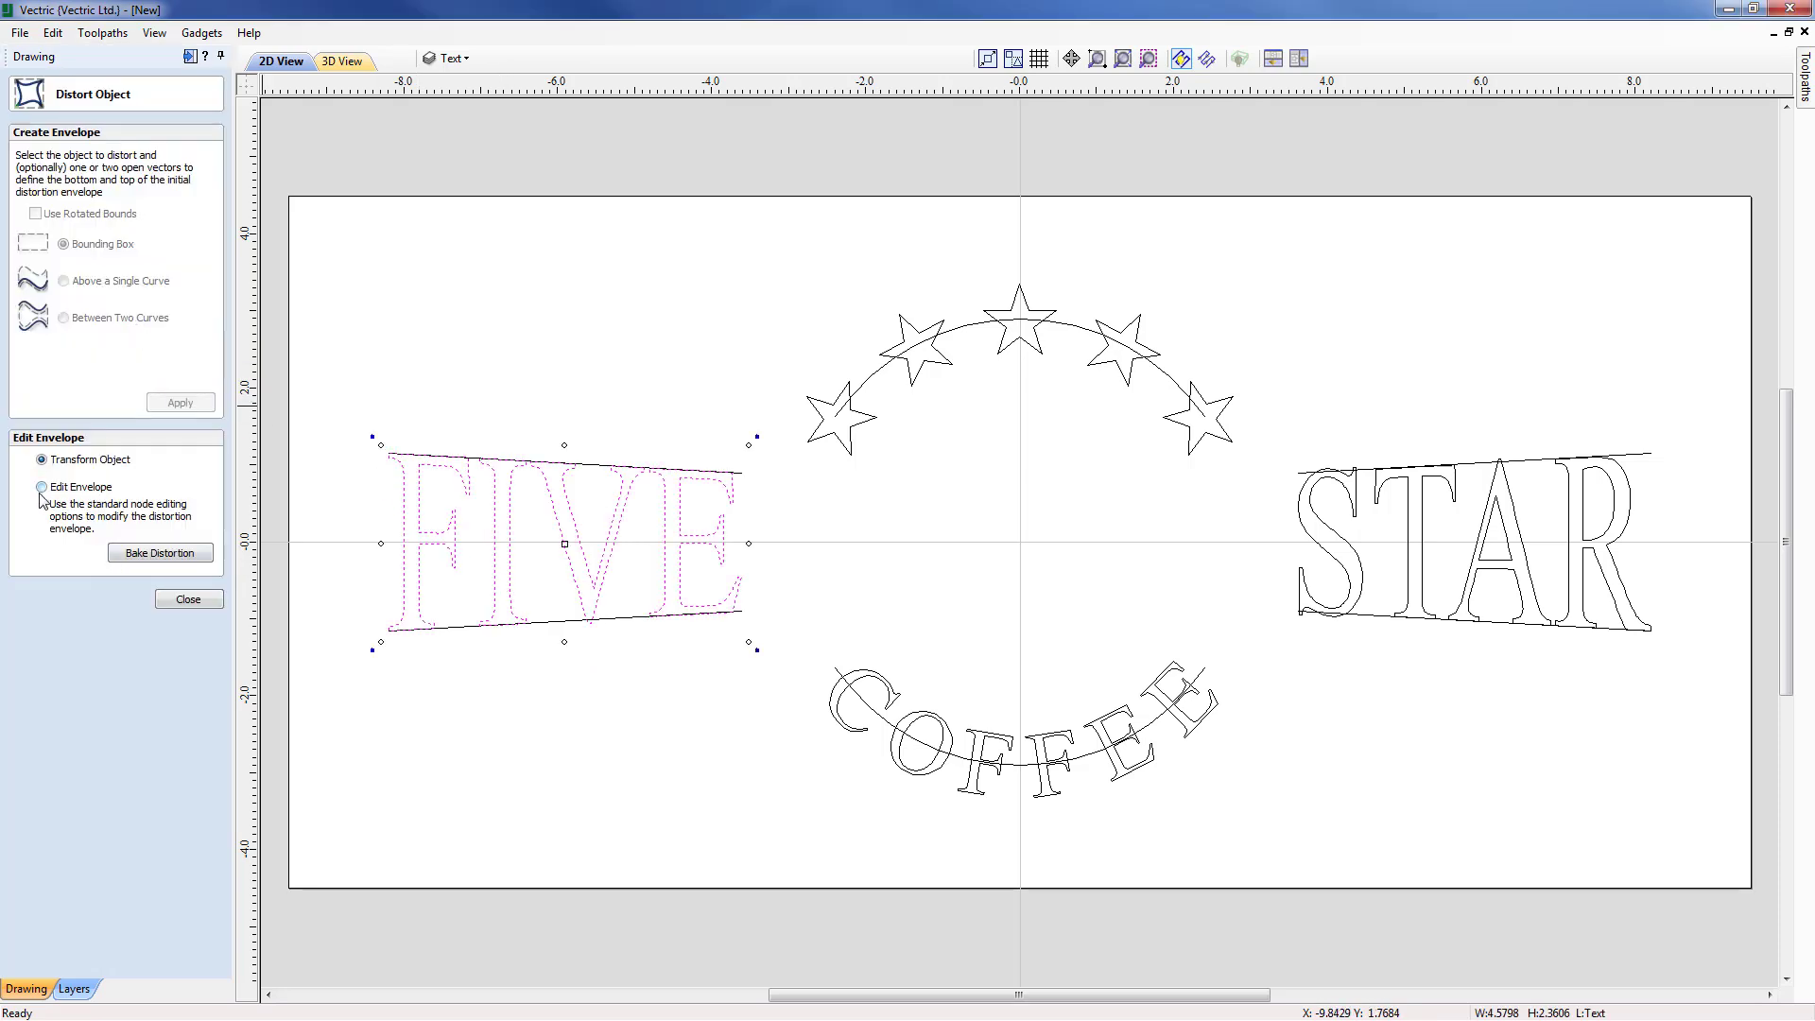
pyautogui.click(160, 553)
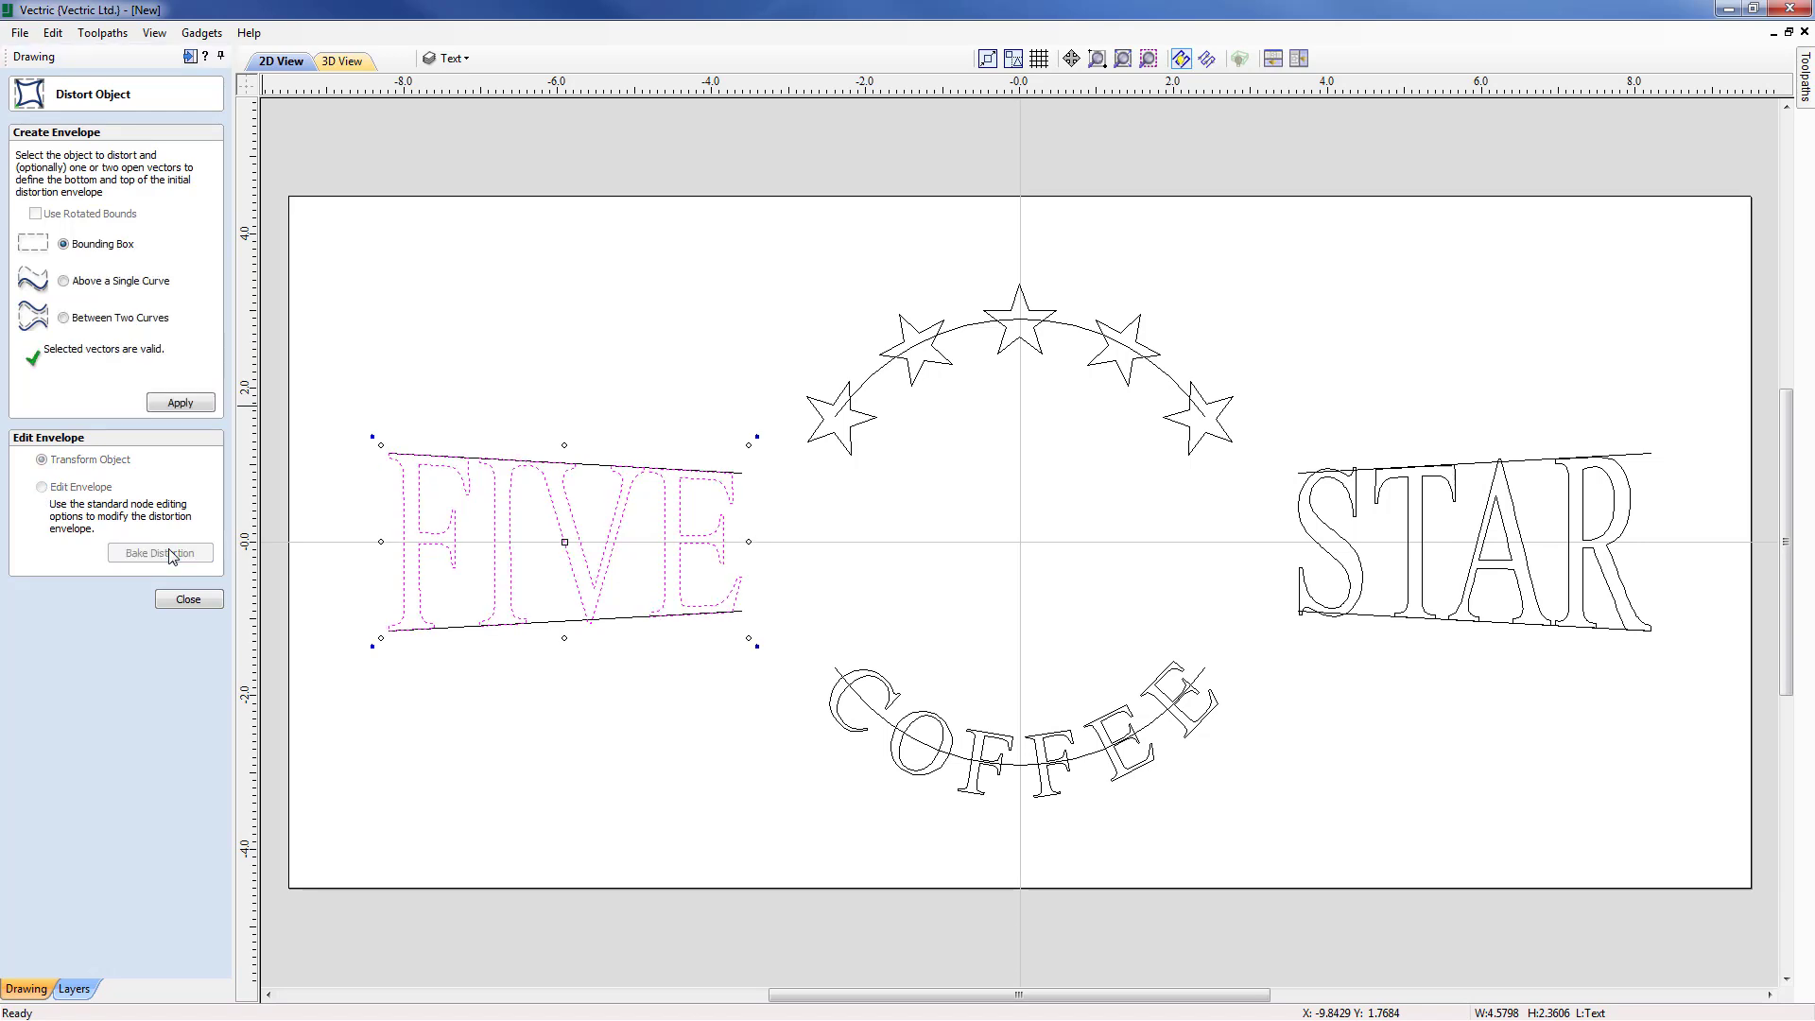
pyautogui.click(188, 599)
pyautogui.click(478, 721)
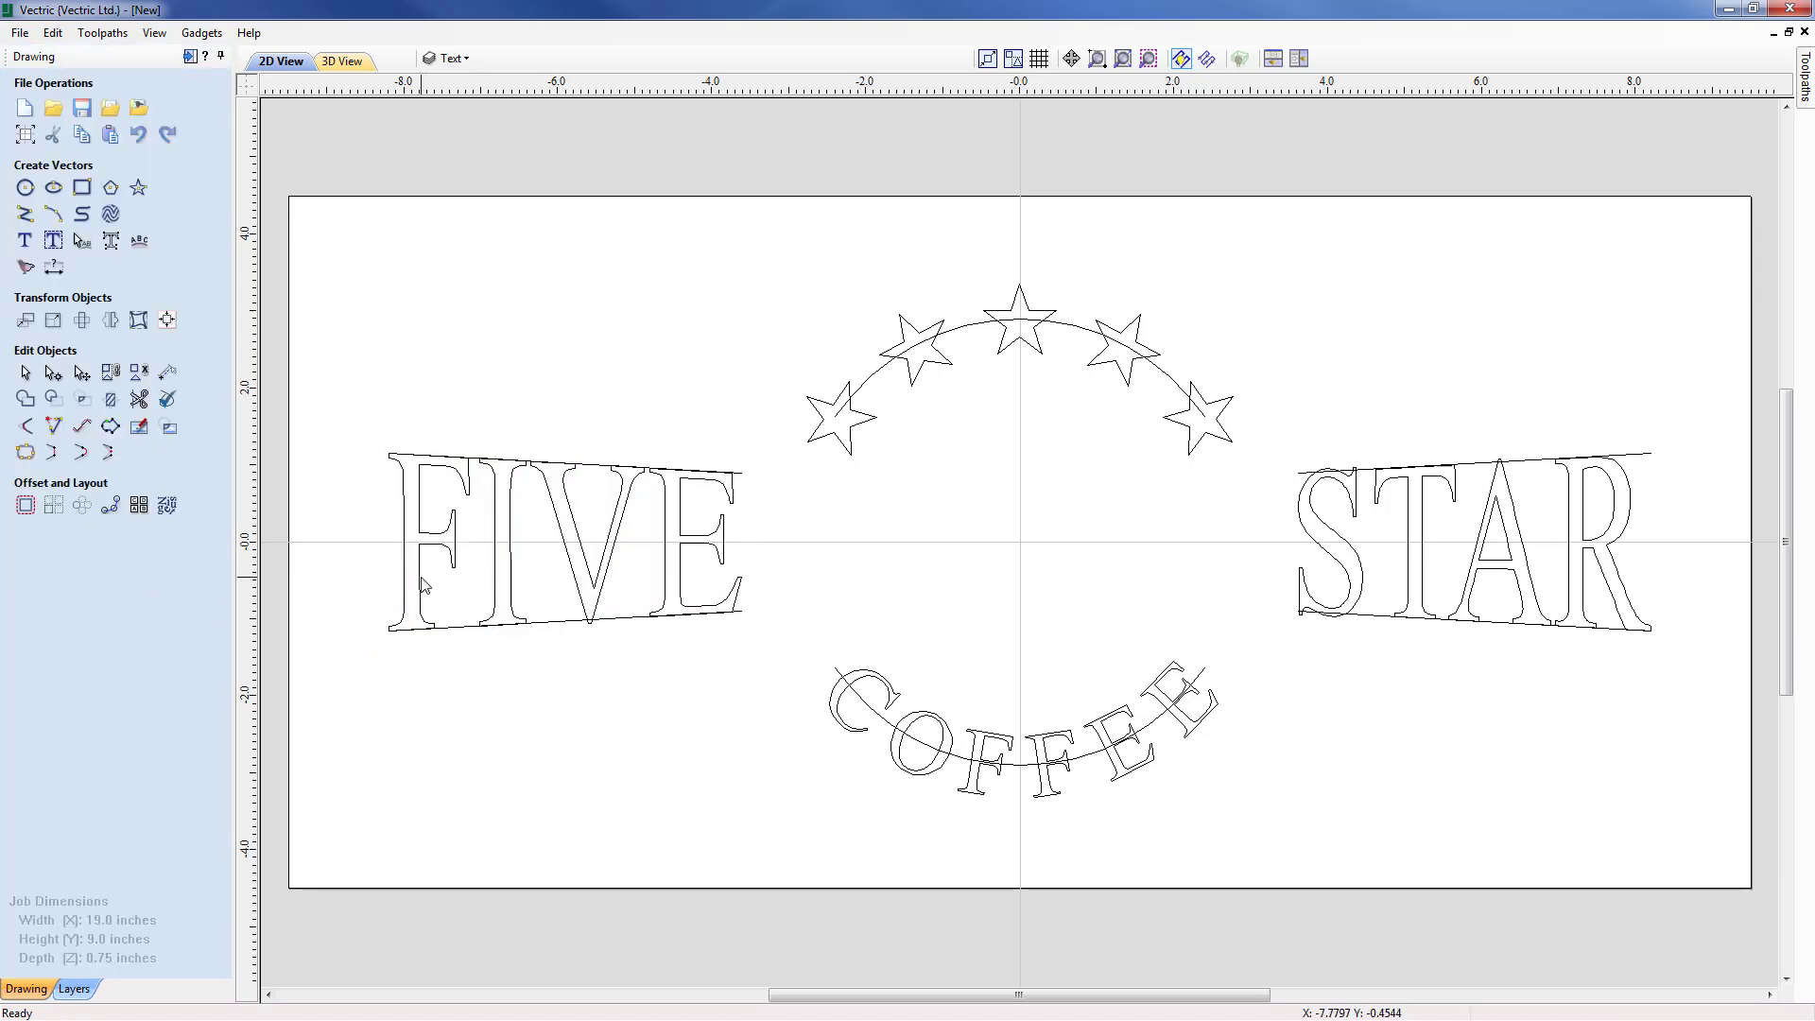
pyautogui.click(430, 591)
pyautogui.click(496, 588)
pyautogui.click(584, 587)
pyautogui.click(608, 590)
pyautogui.click(673, 591)
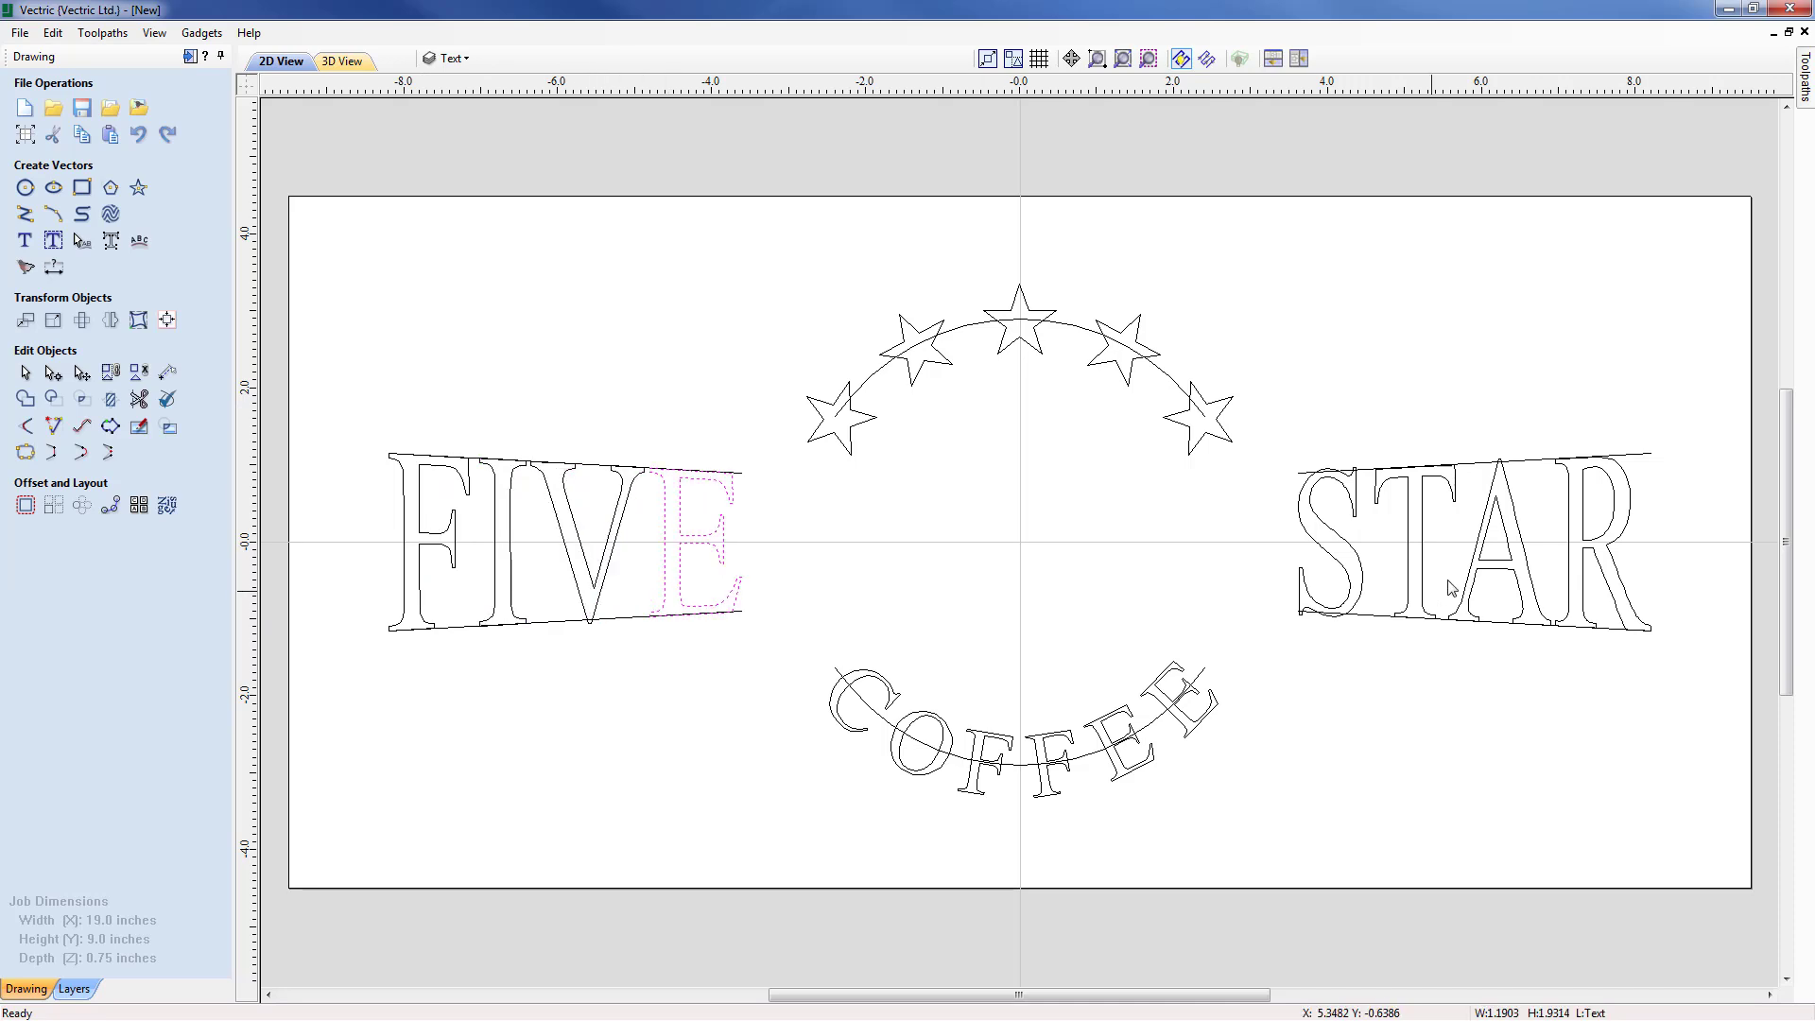
# Step: Bake the distortion of the word STAR into plain vectors and clear the selection
pyautogui.click(1361, 574)
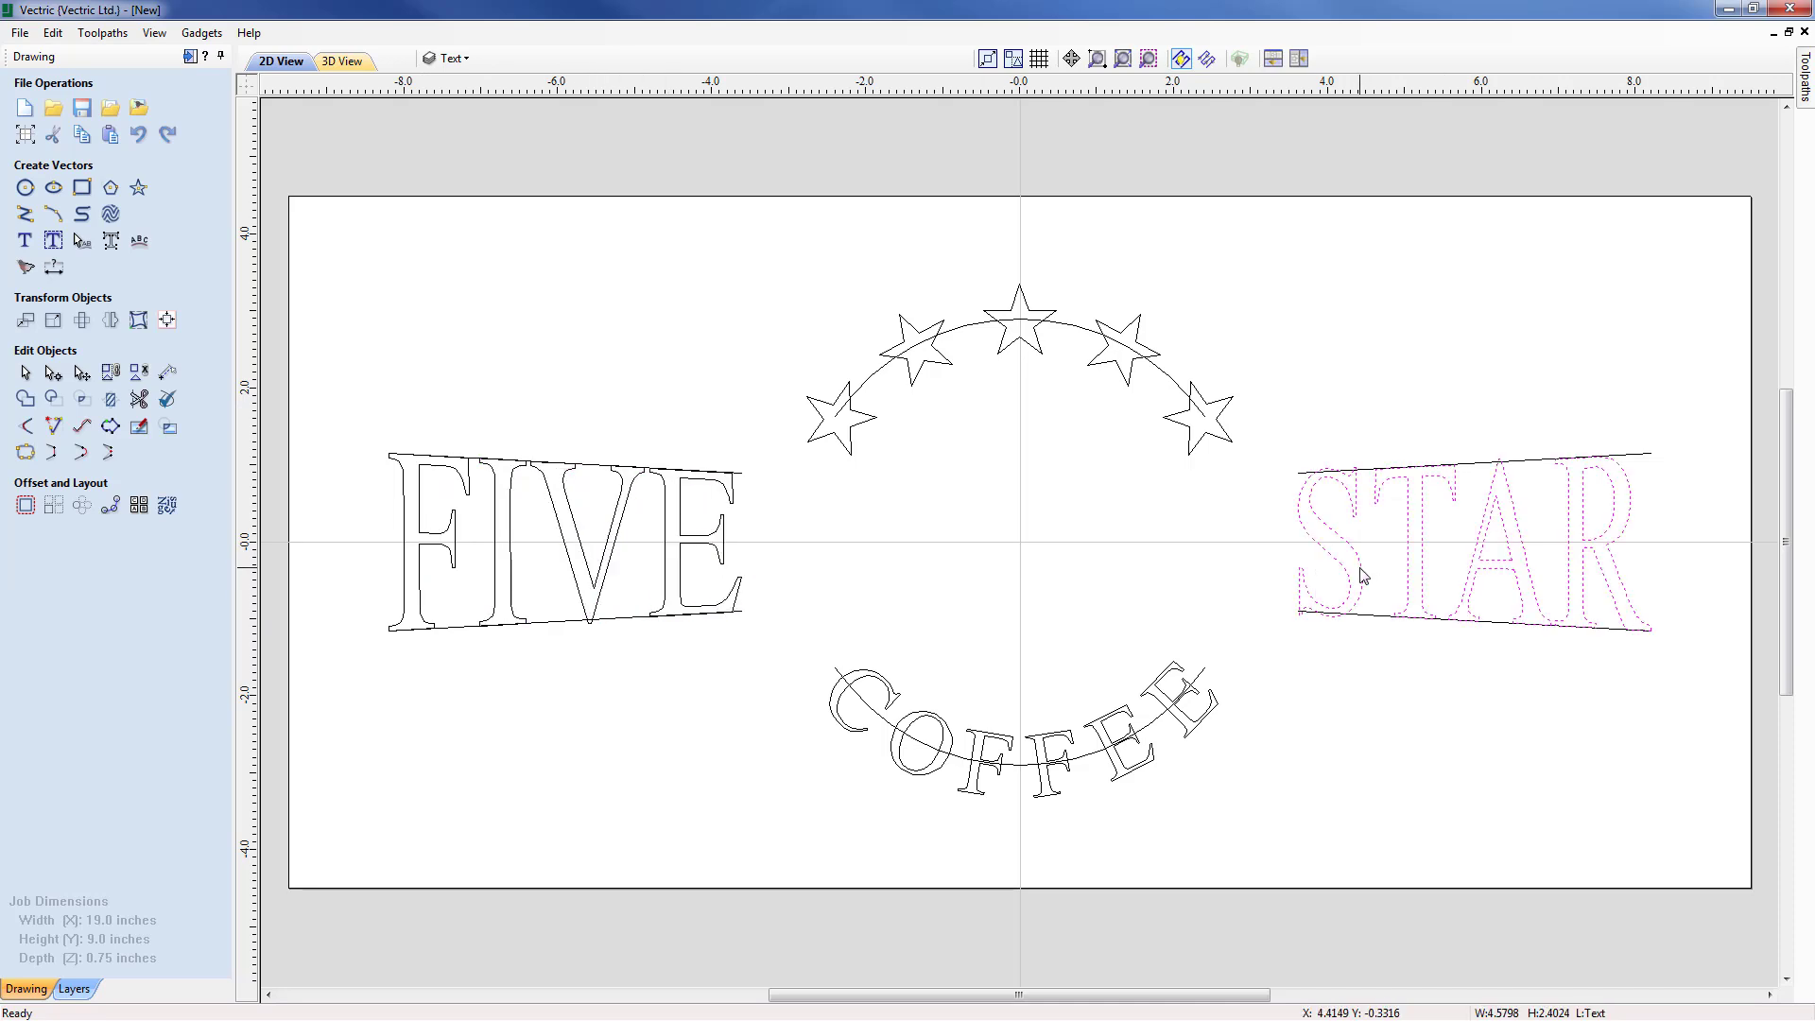
pyautogui.click(138, 321)
pyautogui.click(156, 555)
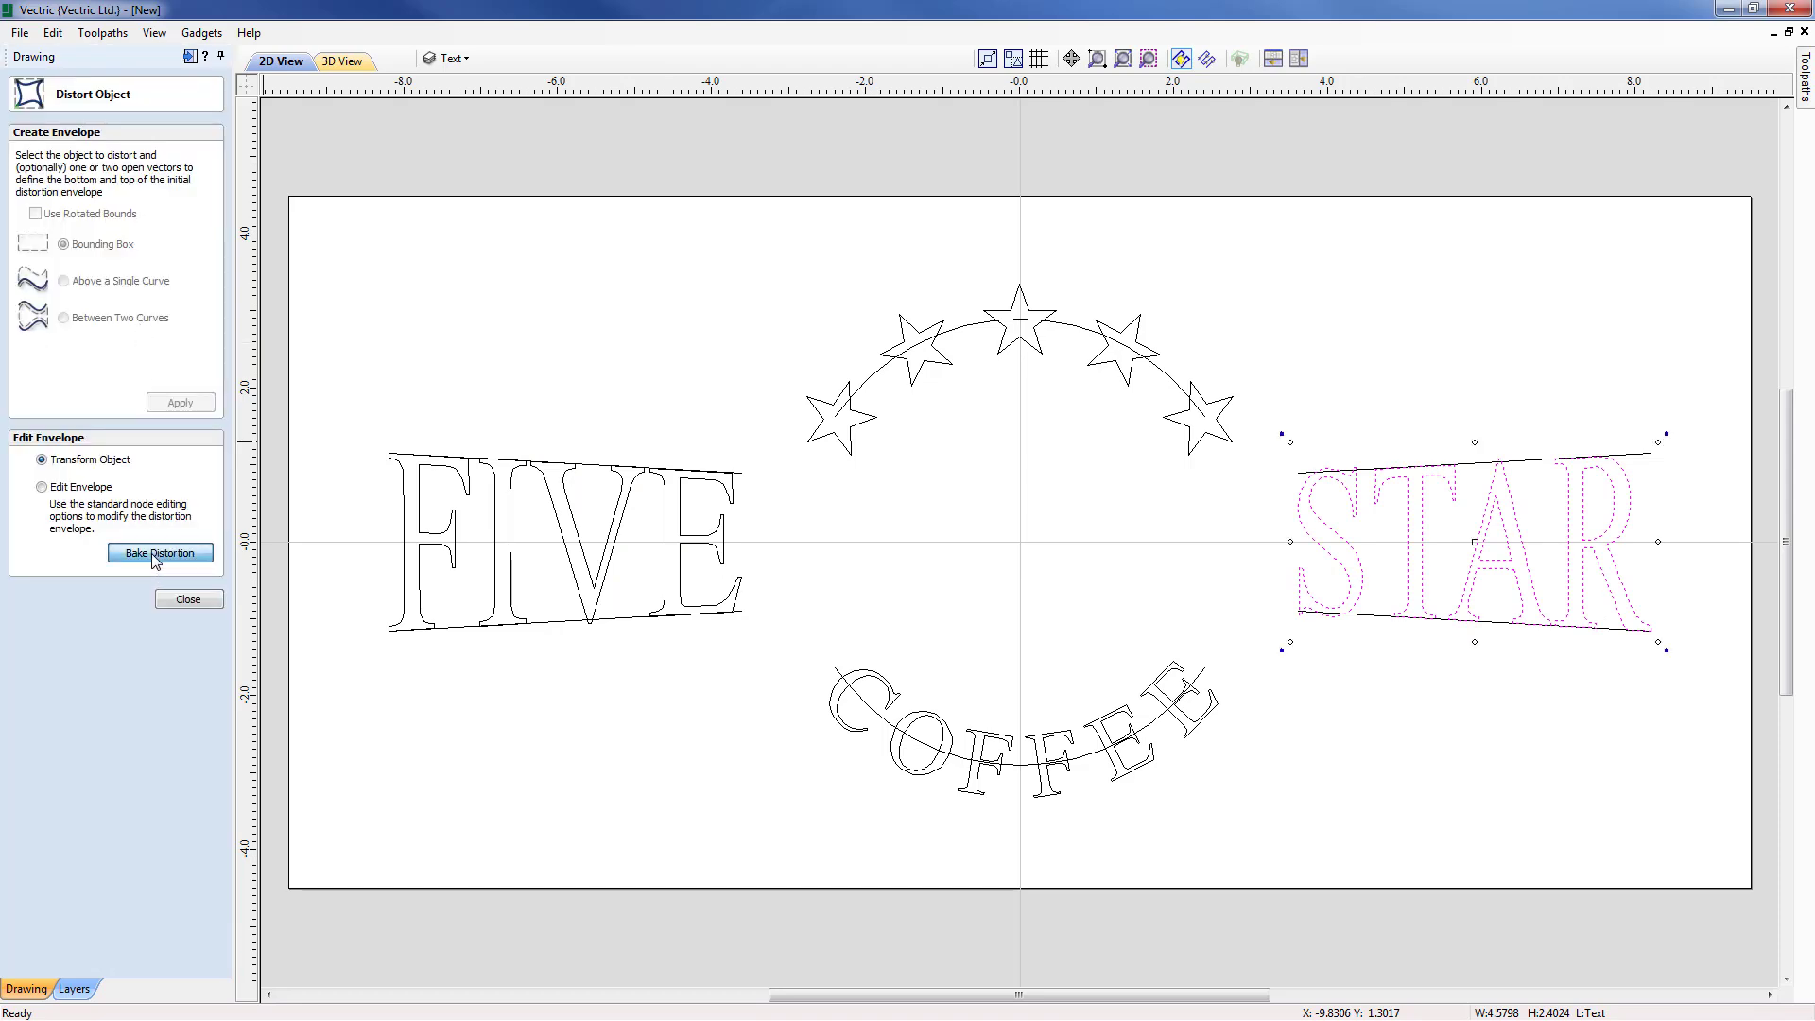
pyautogui.click(186, 600)
pyautogui.click(568, 723)
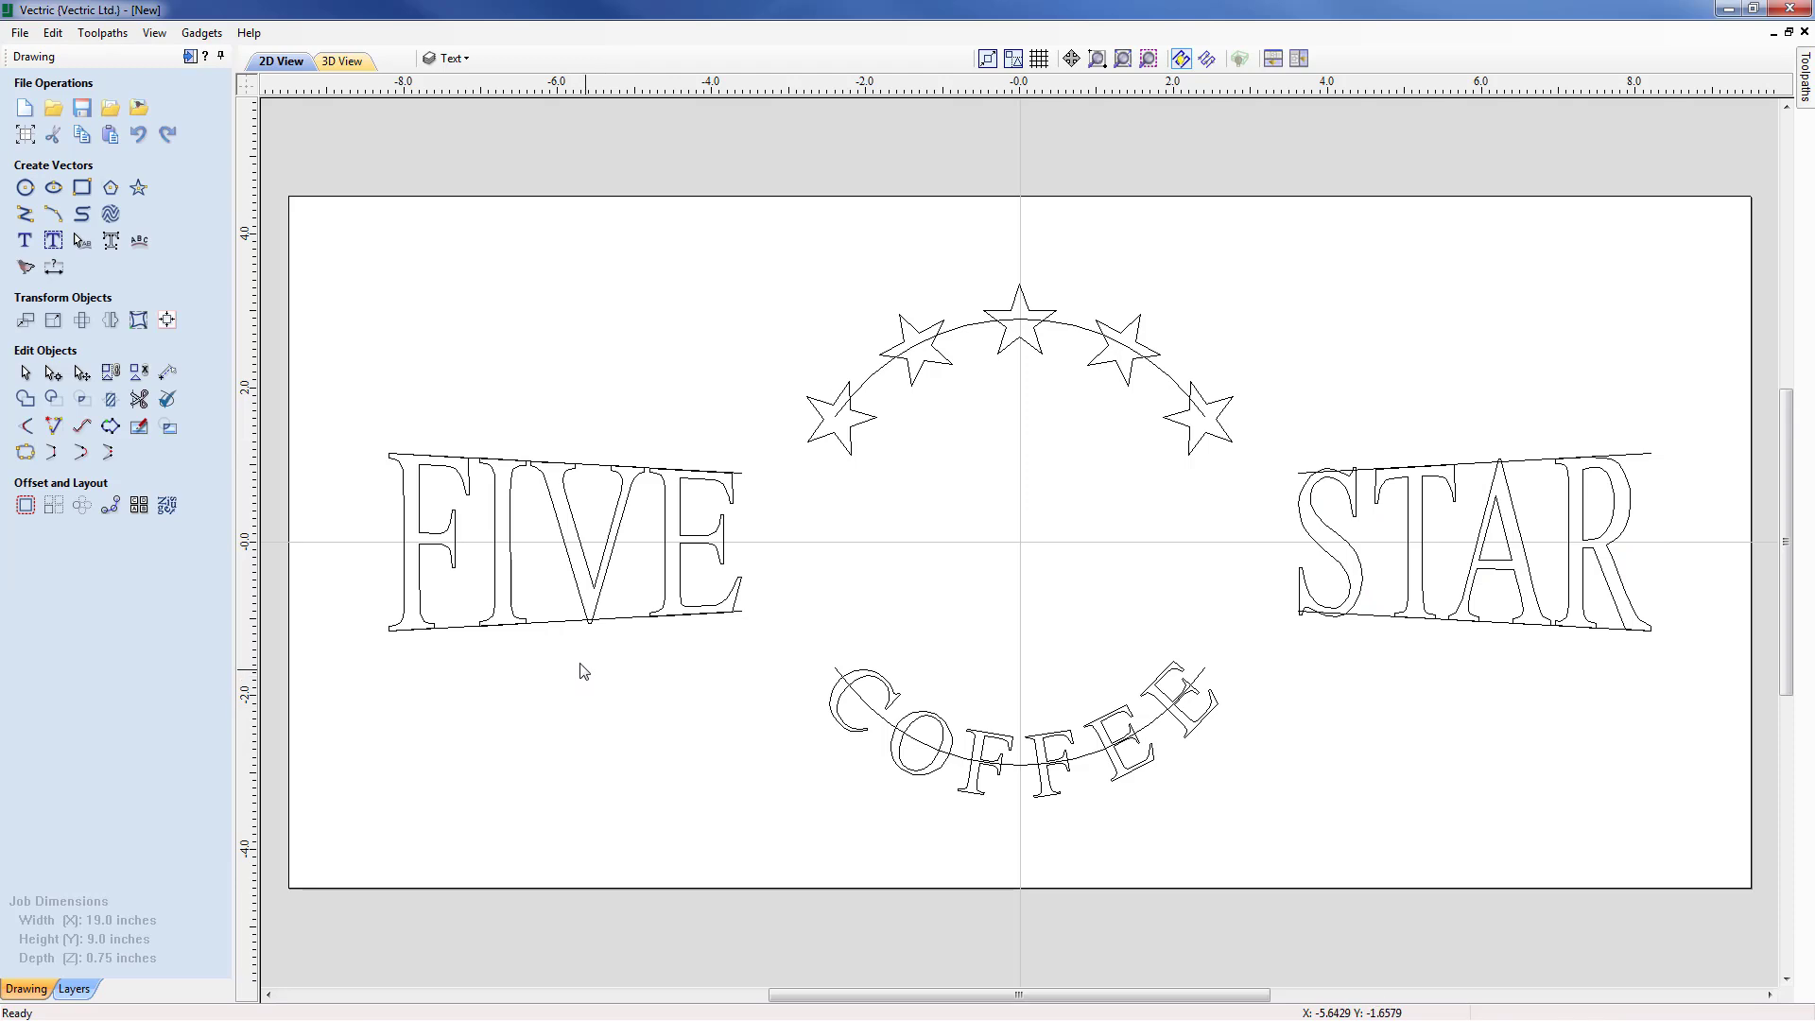
# Step: Hide the Construction layer and add a new layer named Center Graphic
pyautogui.click(452, 58)
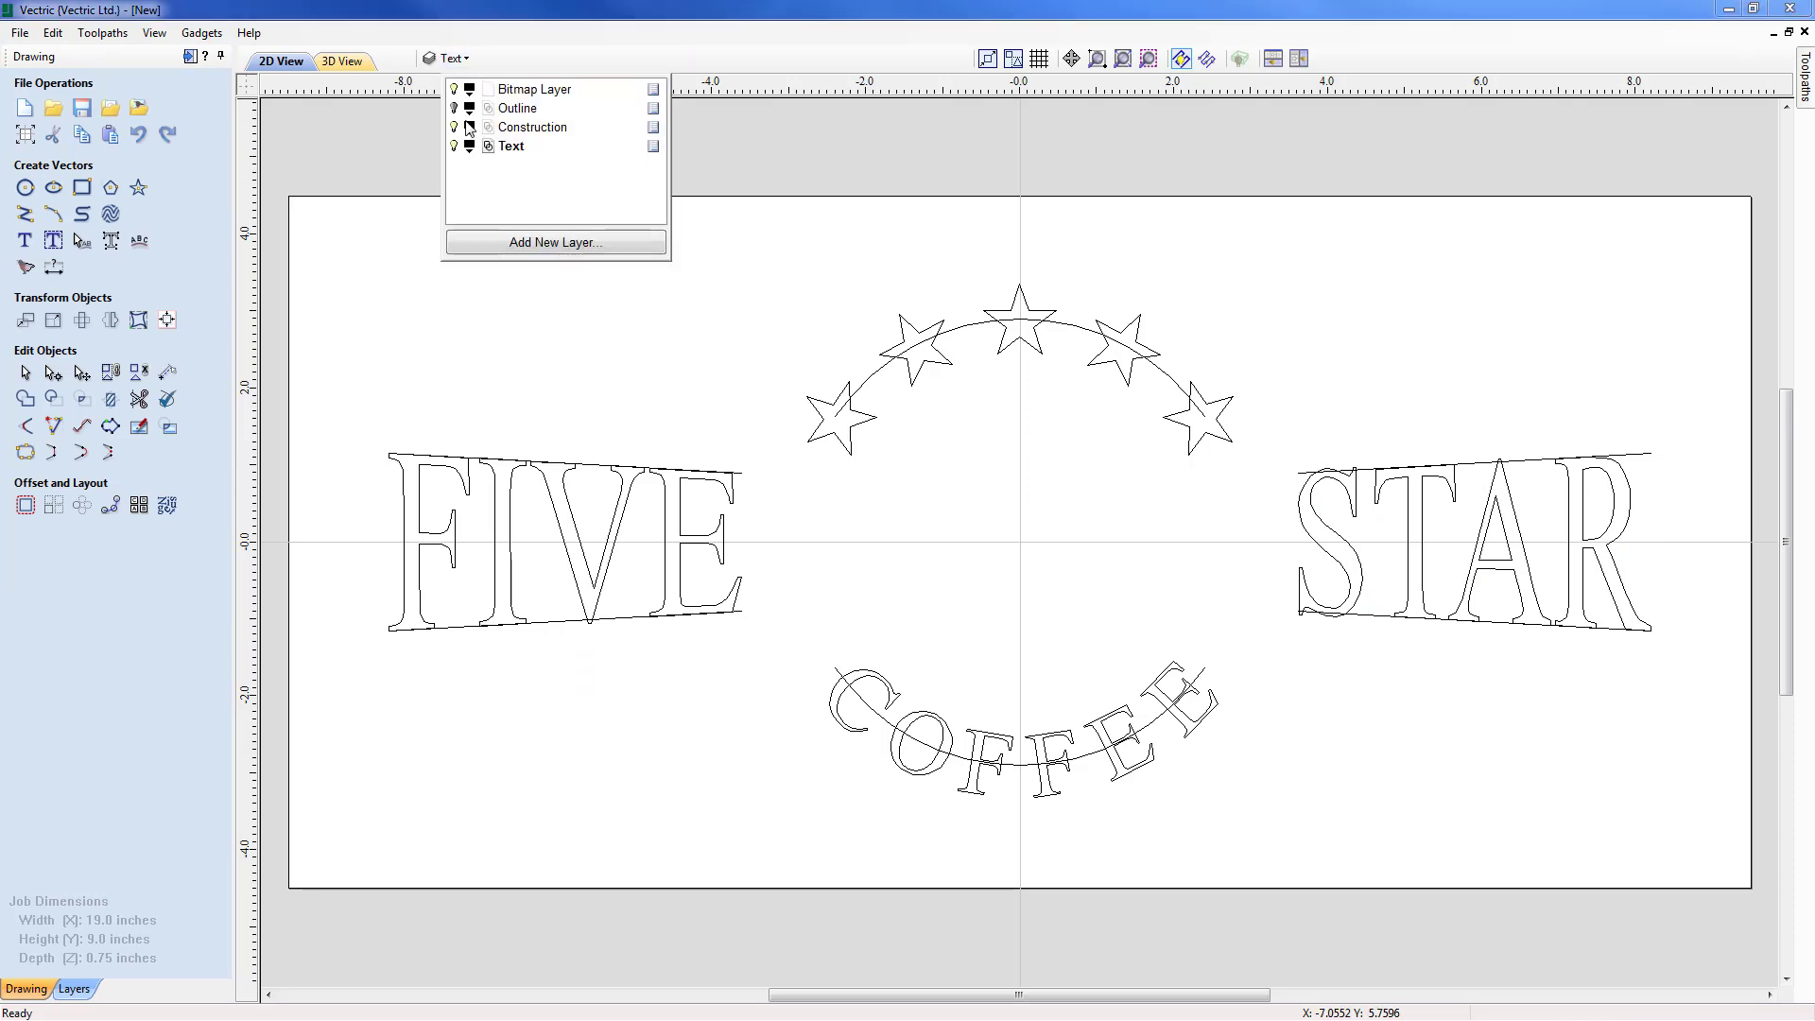
pyautogui.click(453, 127)
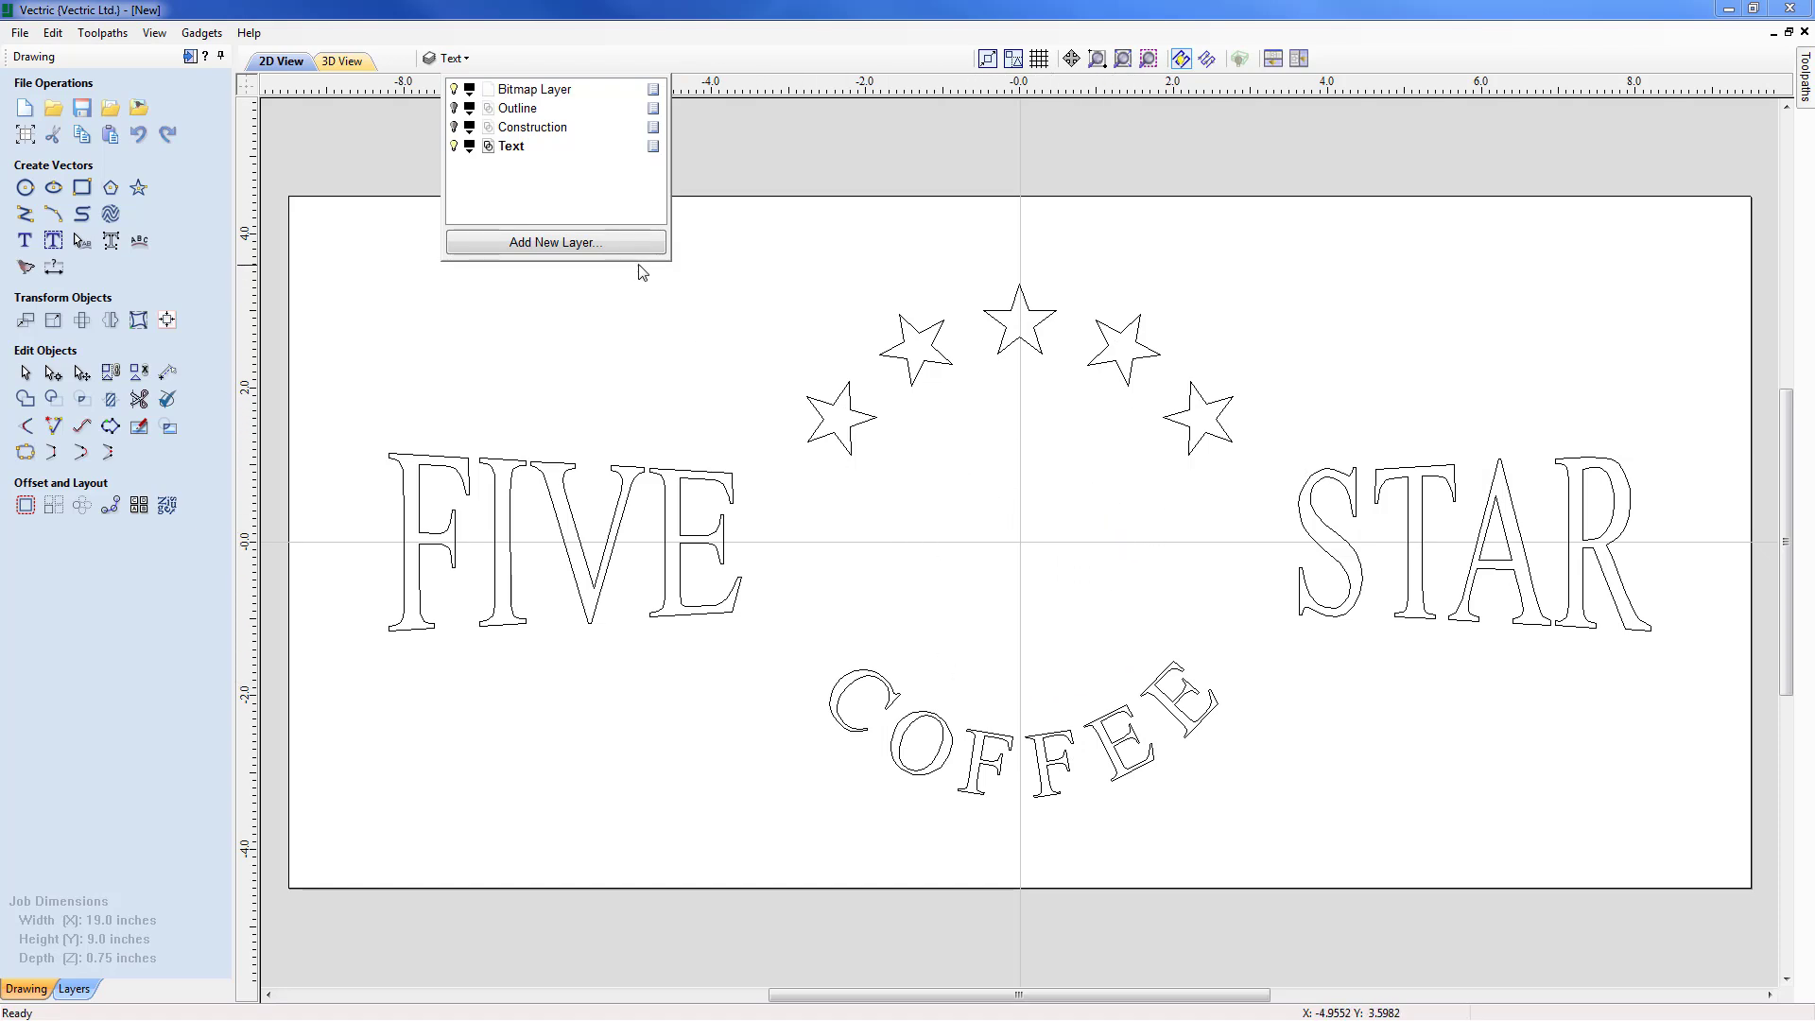
pyautogui.click(605, 242)
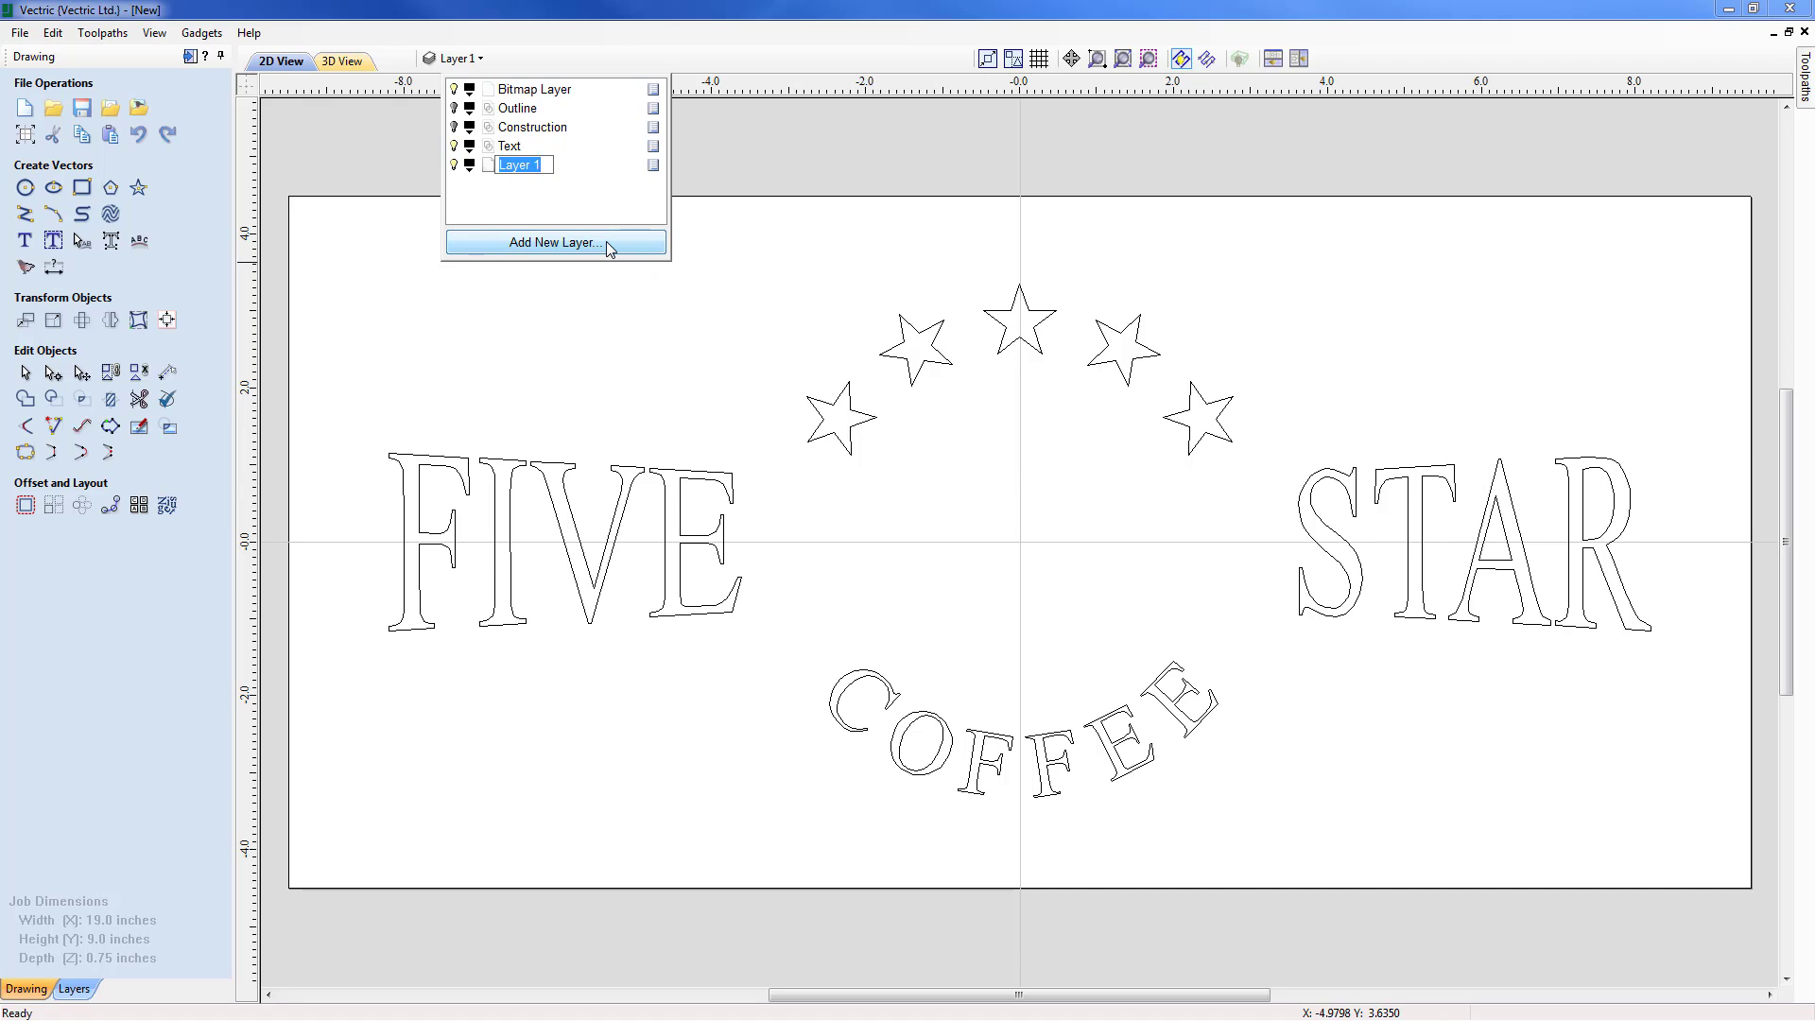
pyautogui.write('Center Graphic')
pyautogui.press('Return')
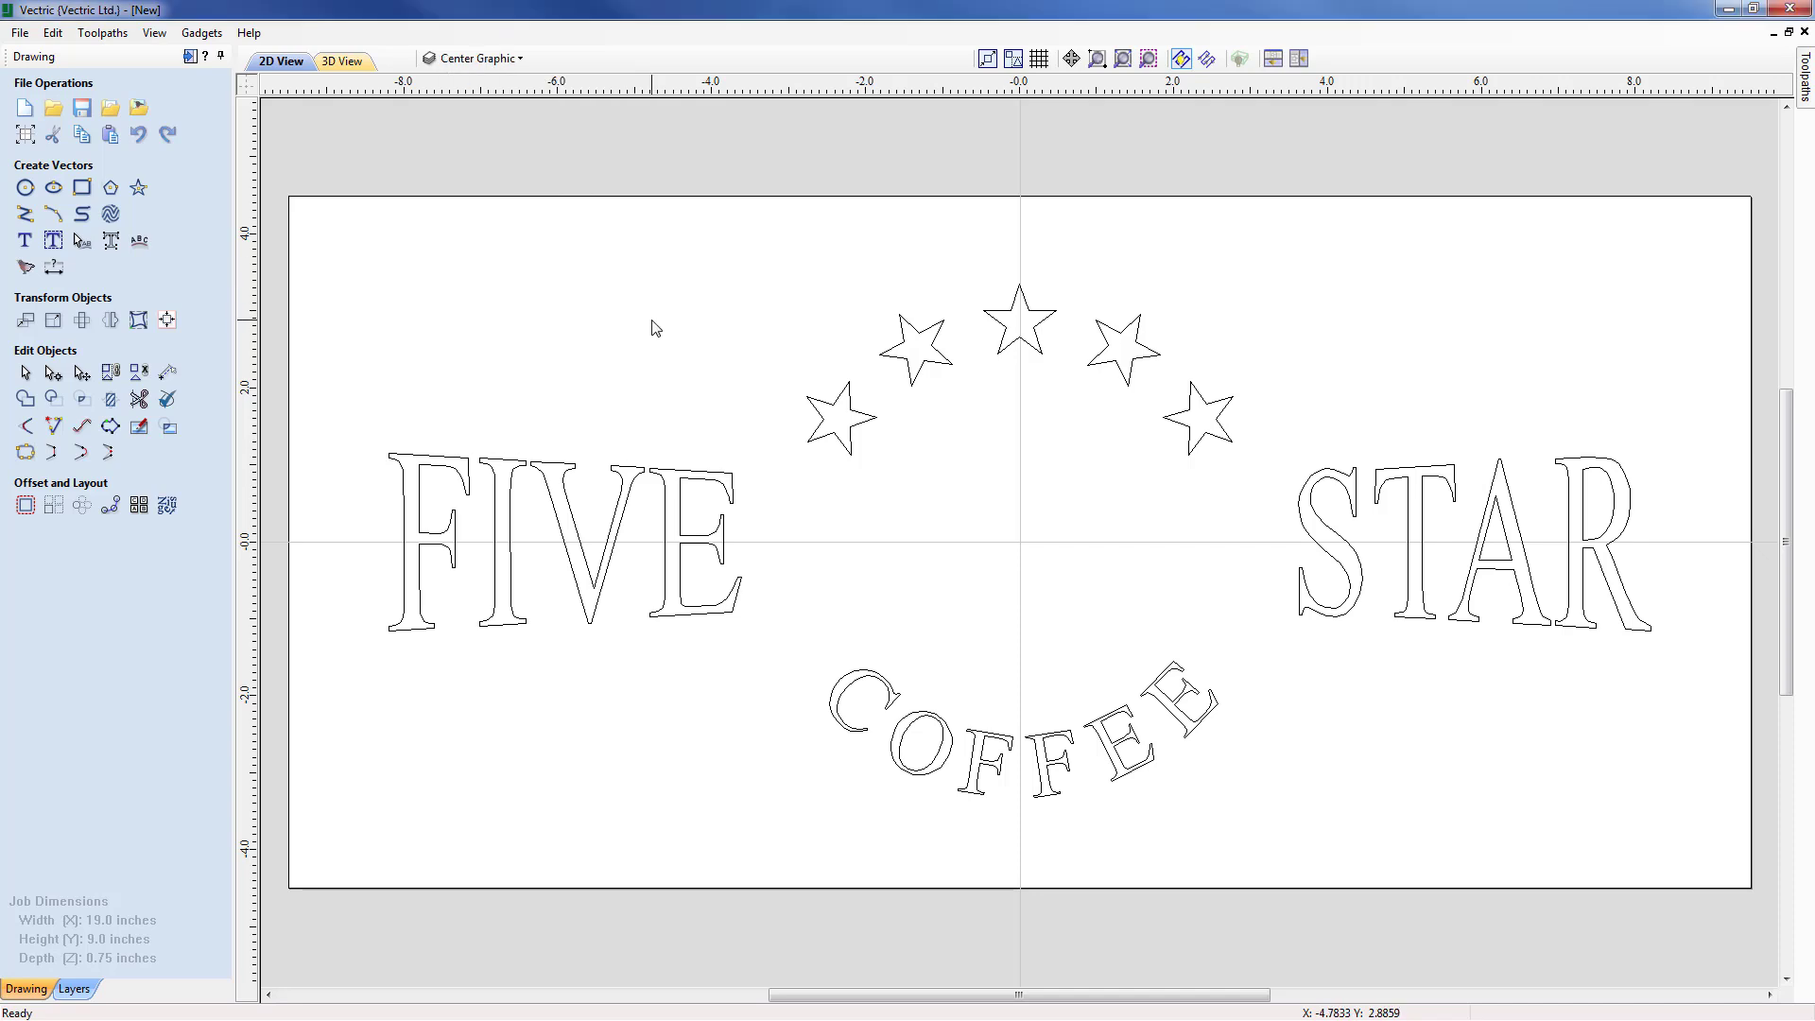
# Step: Hide the Text layer and keep Center Graphic as the active layer
pyautogui.click(523, 59)
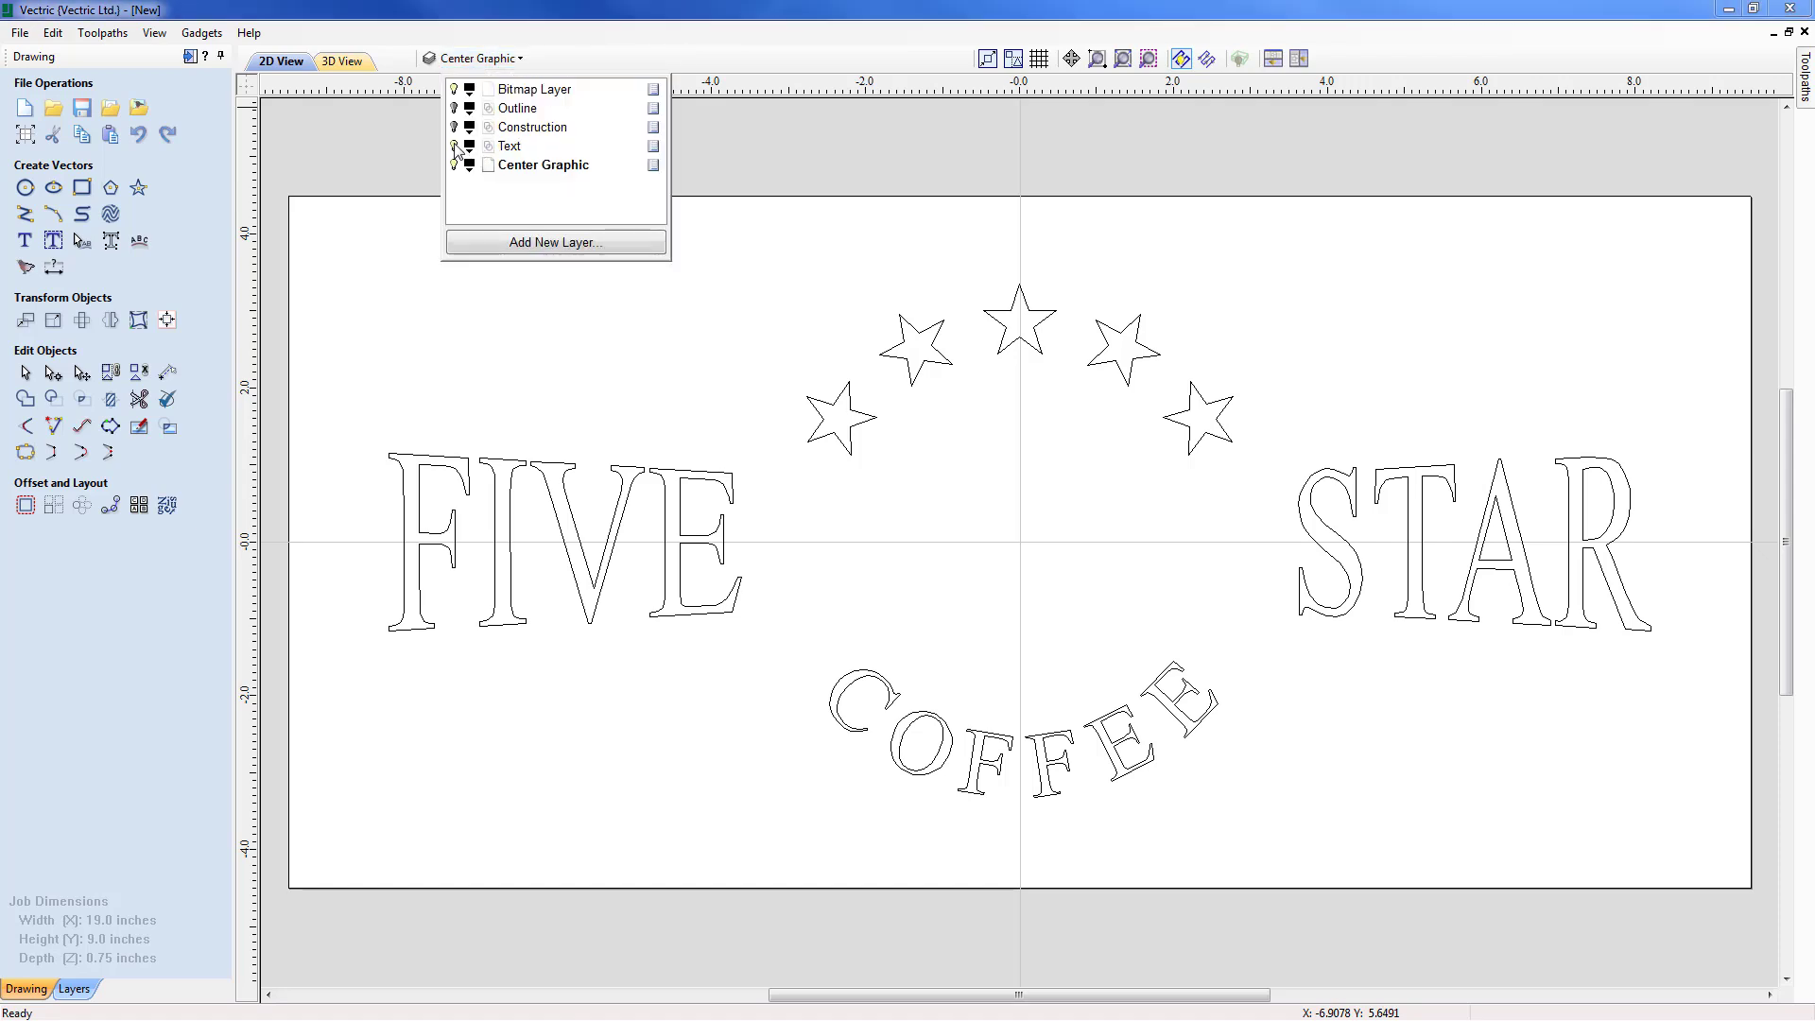
pyautogui.click(455, 147)
pyautogui.click(510, 166)
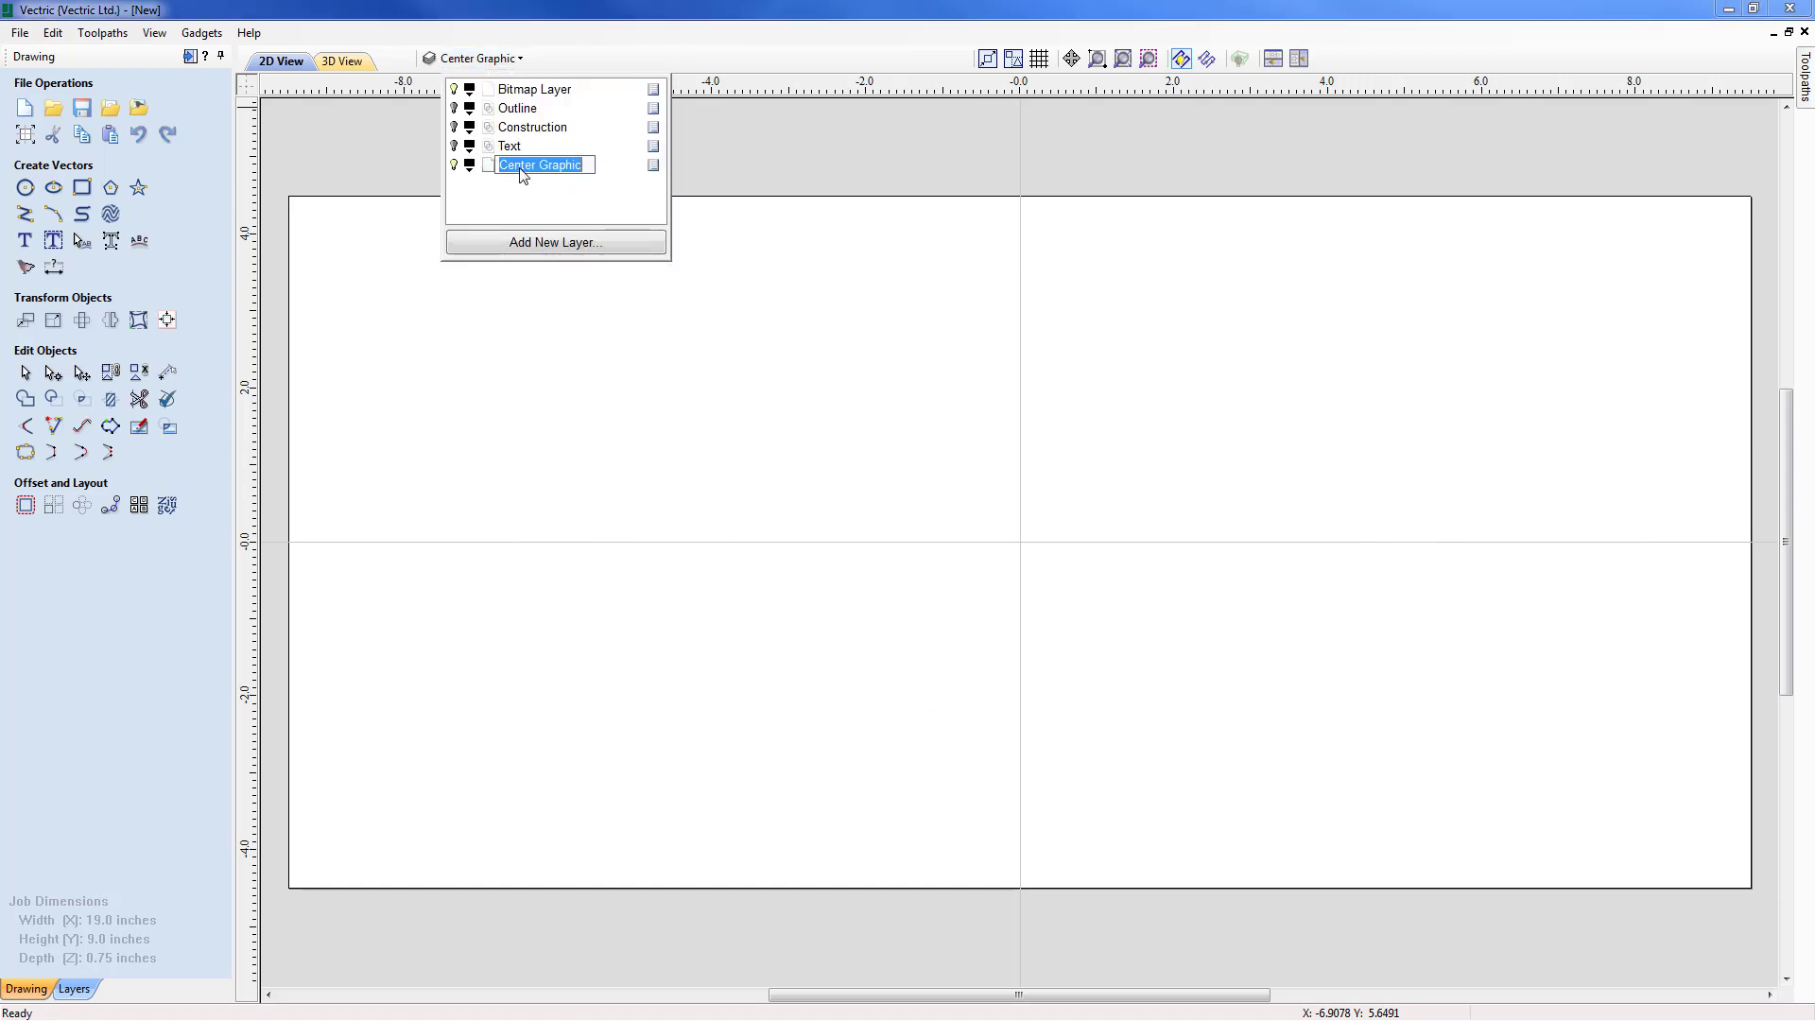
pyautogui.click(552, 316)
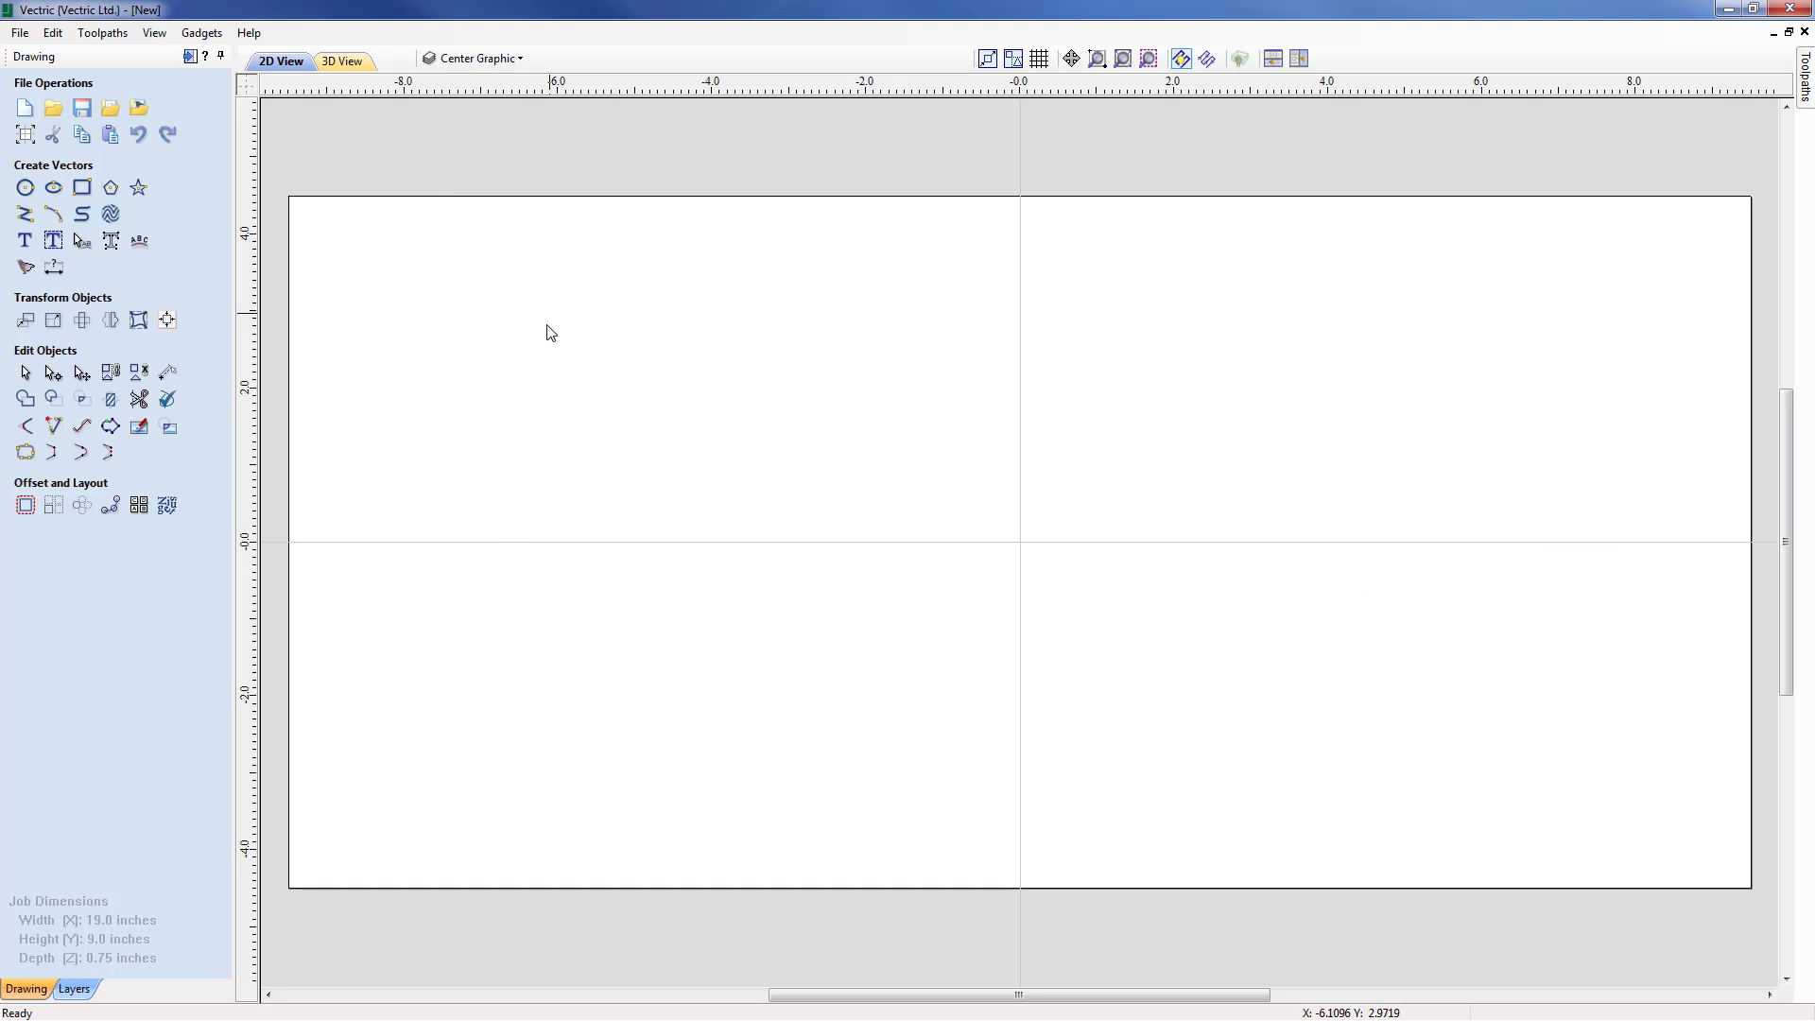
# Step: Import the bitmap Coffee-Mug.JPG from the Five_Star_Coffee_Sign_FILES folder for tracing
pyautogui.click(140, 110)
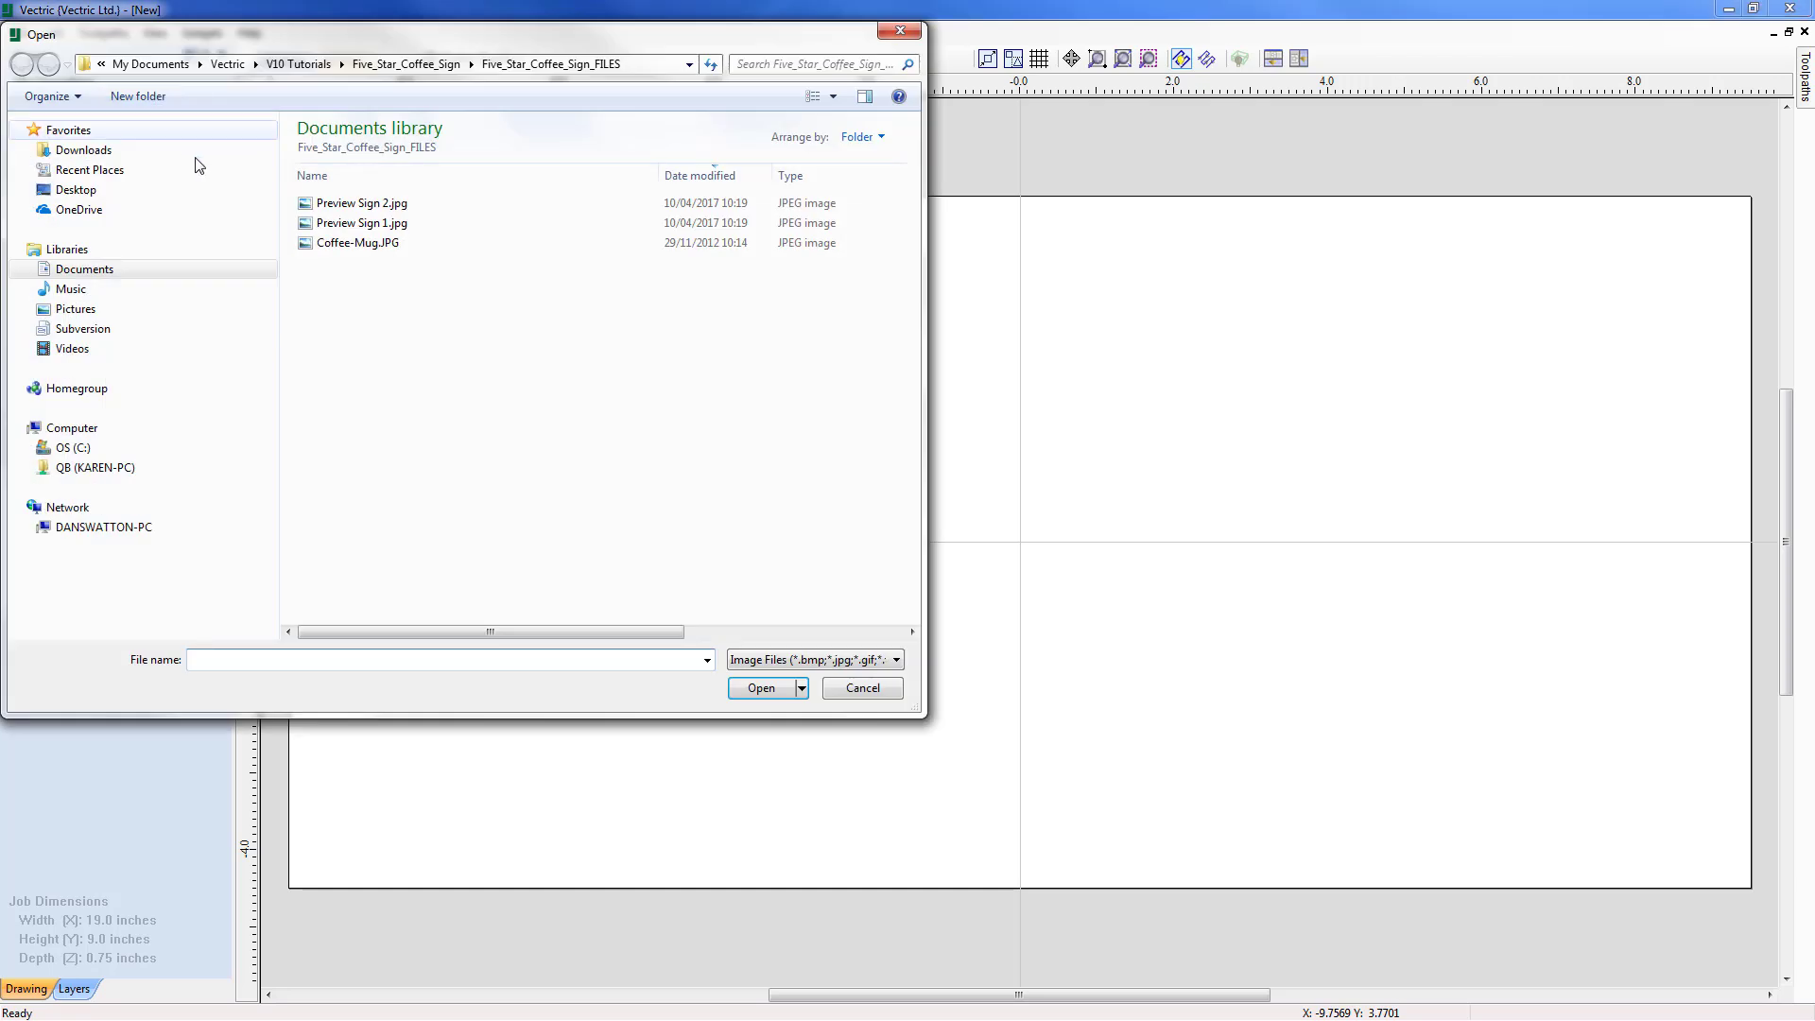
pyautogui.click(356, 243)
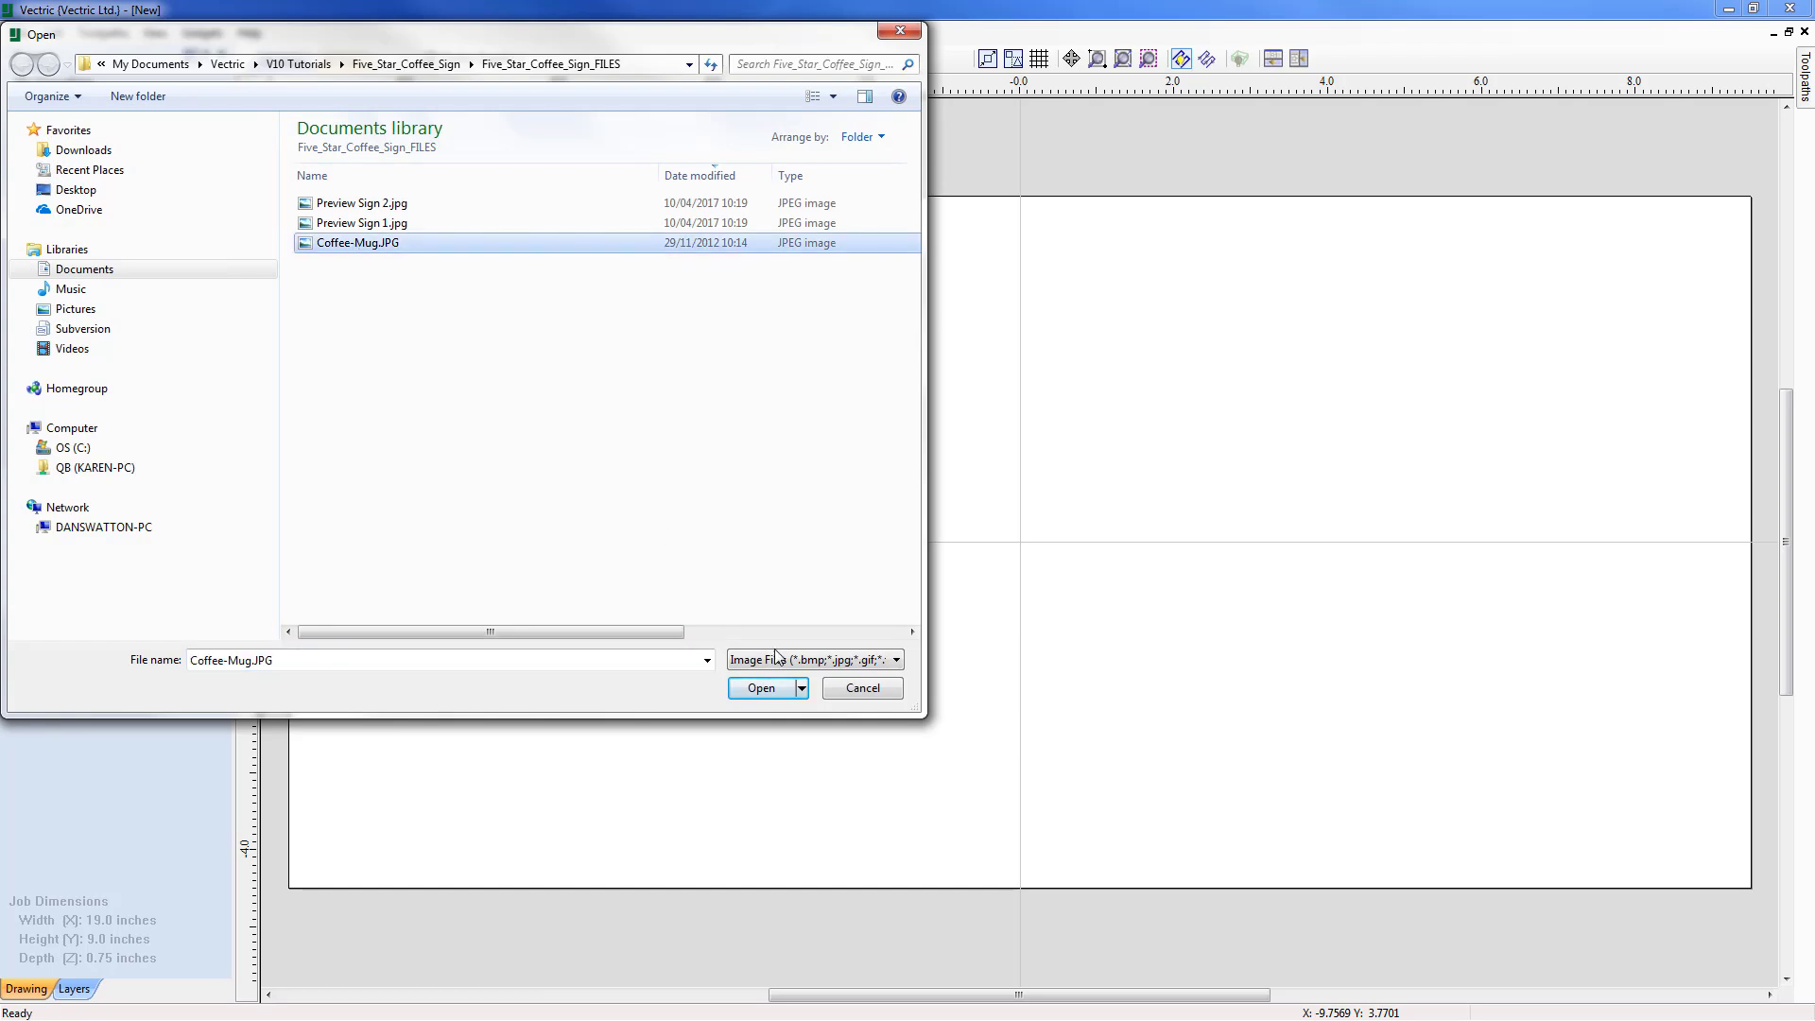
pyautogui.click(763, 687)
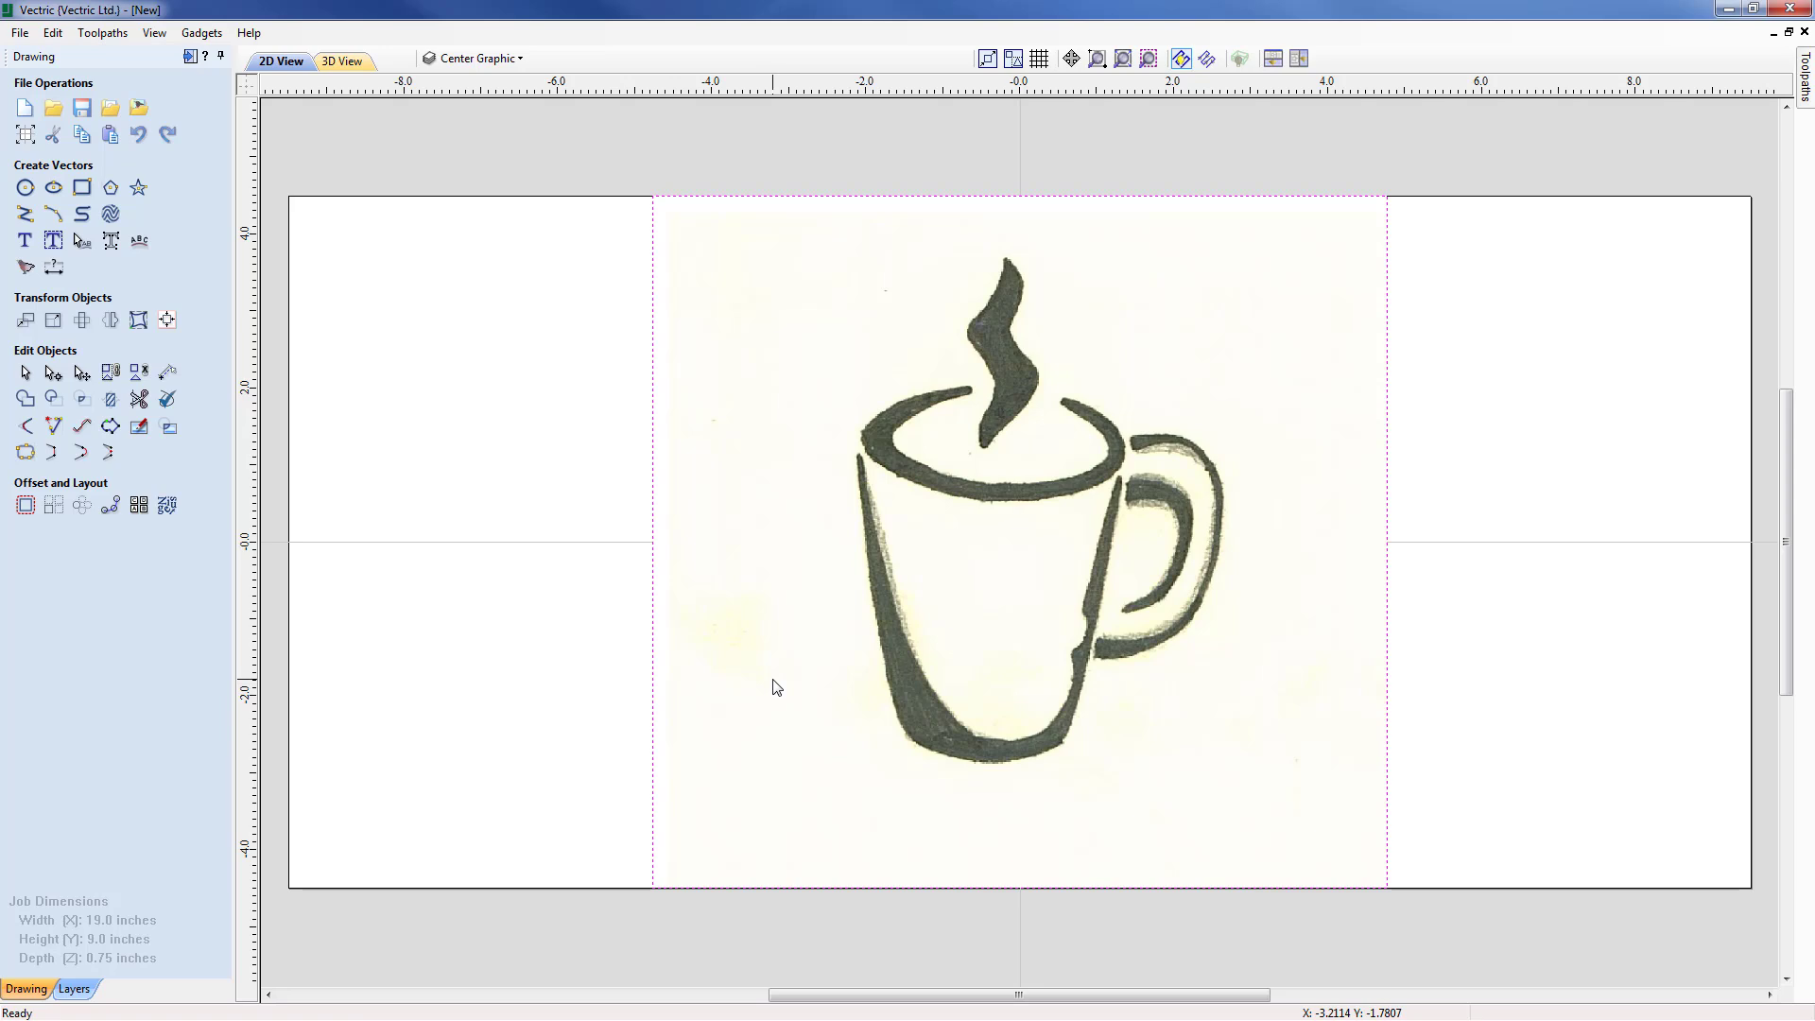
# Step: Start tracing the coffee mug bitmap as Black / White with a threshold of 0.50
pyautogui.click(25, 271)
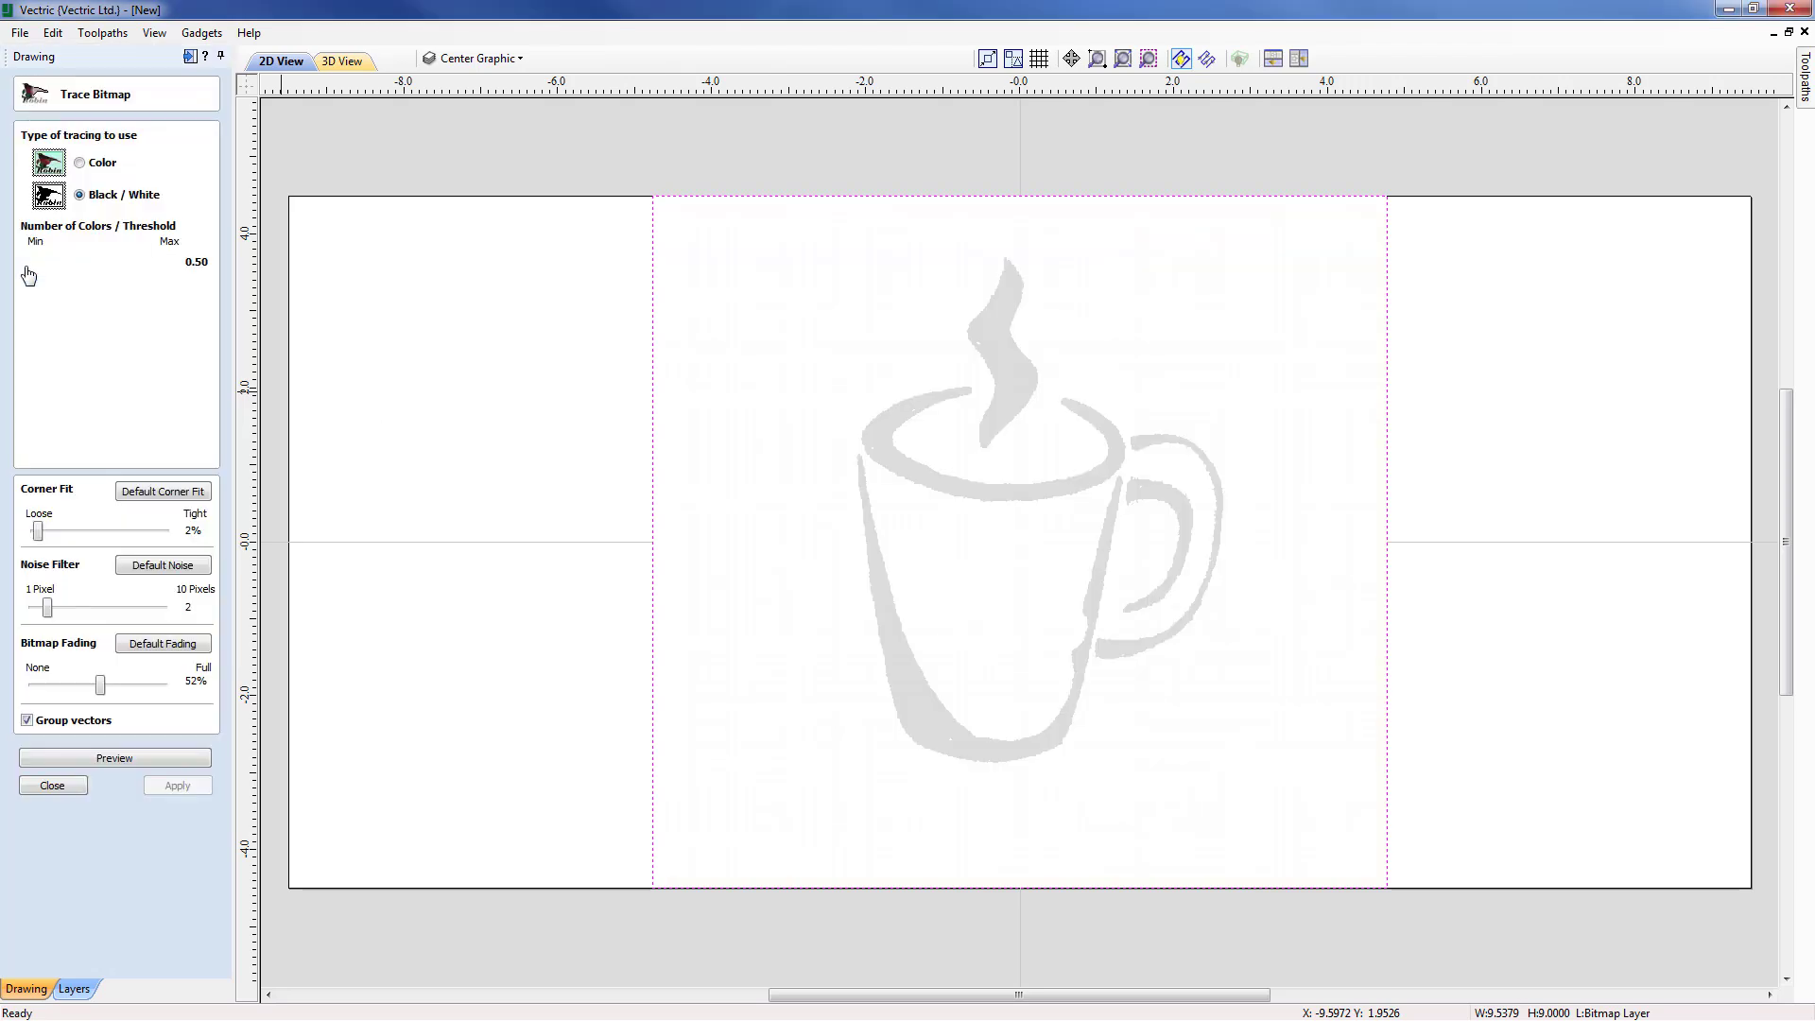
pyautogui.click(81, 164)
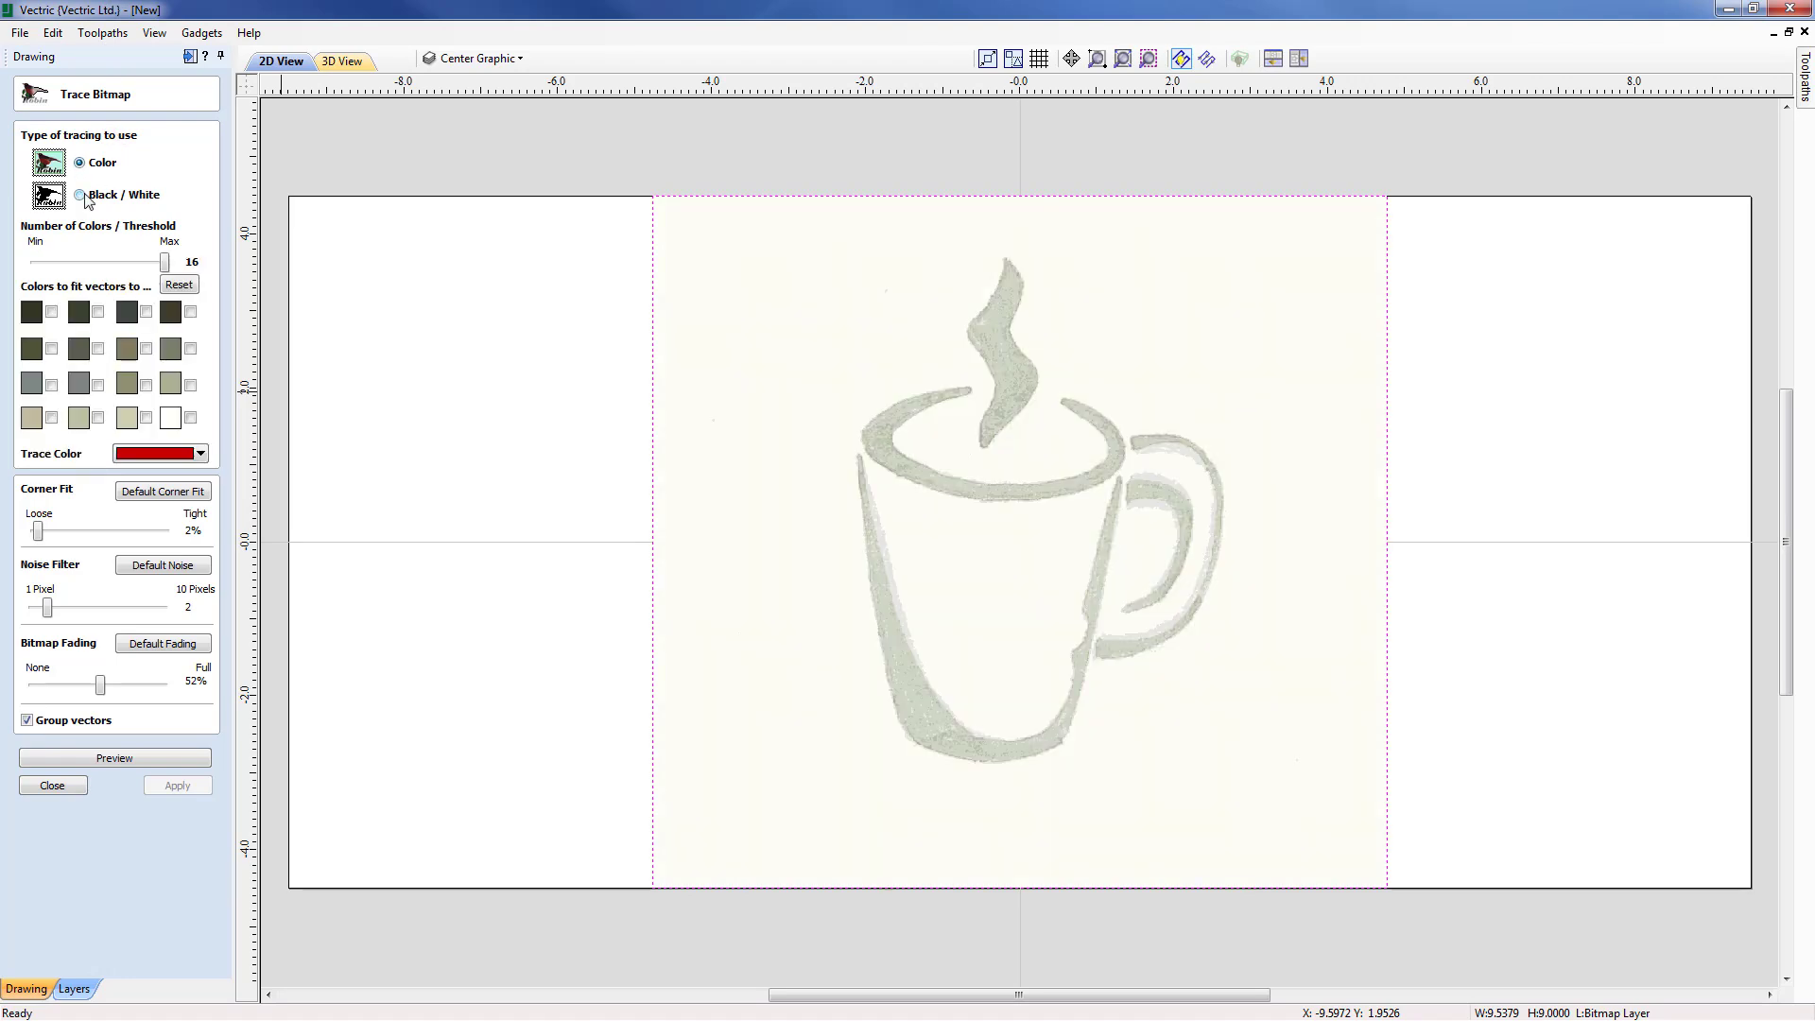
pyautogui.click(81, 196)
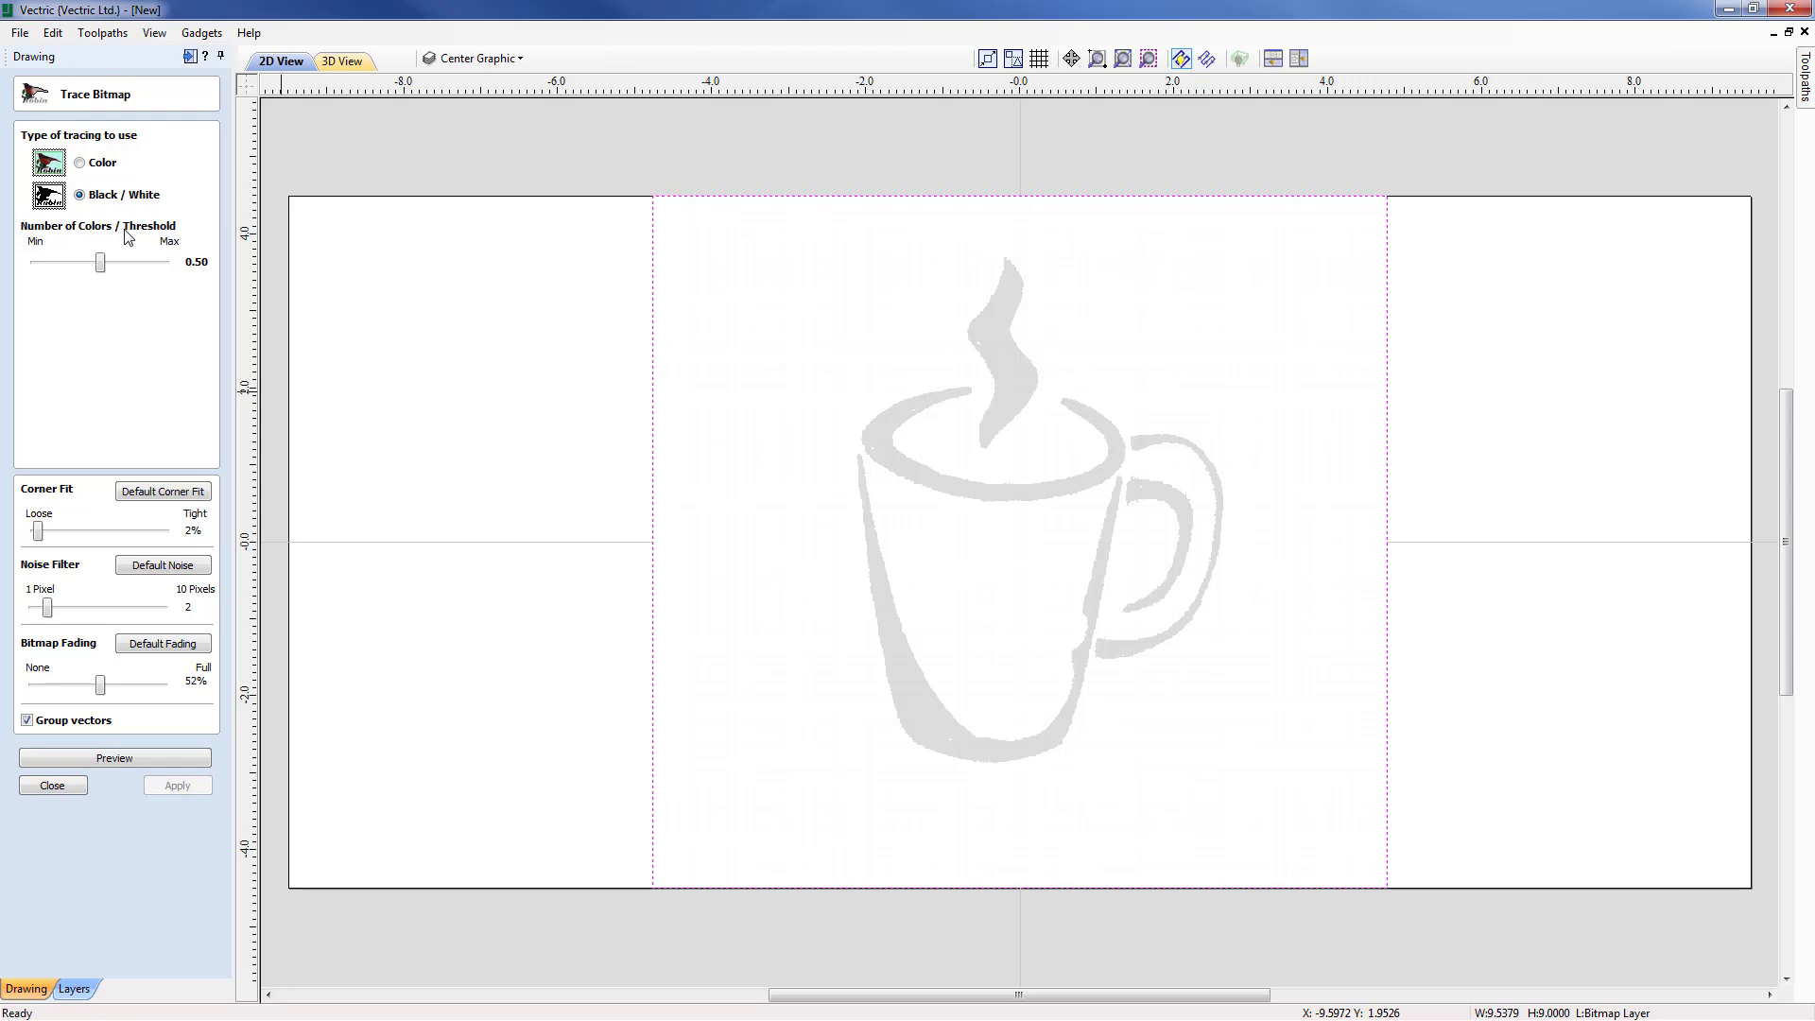
pyautogui.moveTo(101, 263)
pyautogui.mouseDown()
pyautogui.moveTo(67, 265)
pyautogui.moveTo(179, 276)
pyautogui.moveTo(103, 265)
pyautogui.mouseUp()
# Step: Examine the edges of the steam, rim, handle and body of the mug bitmap for noise and small gaps
pyautogui.scroll(4, 1014, 616)
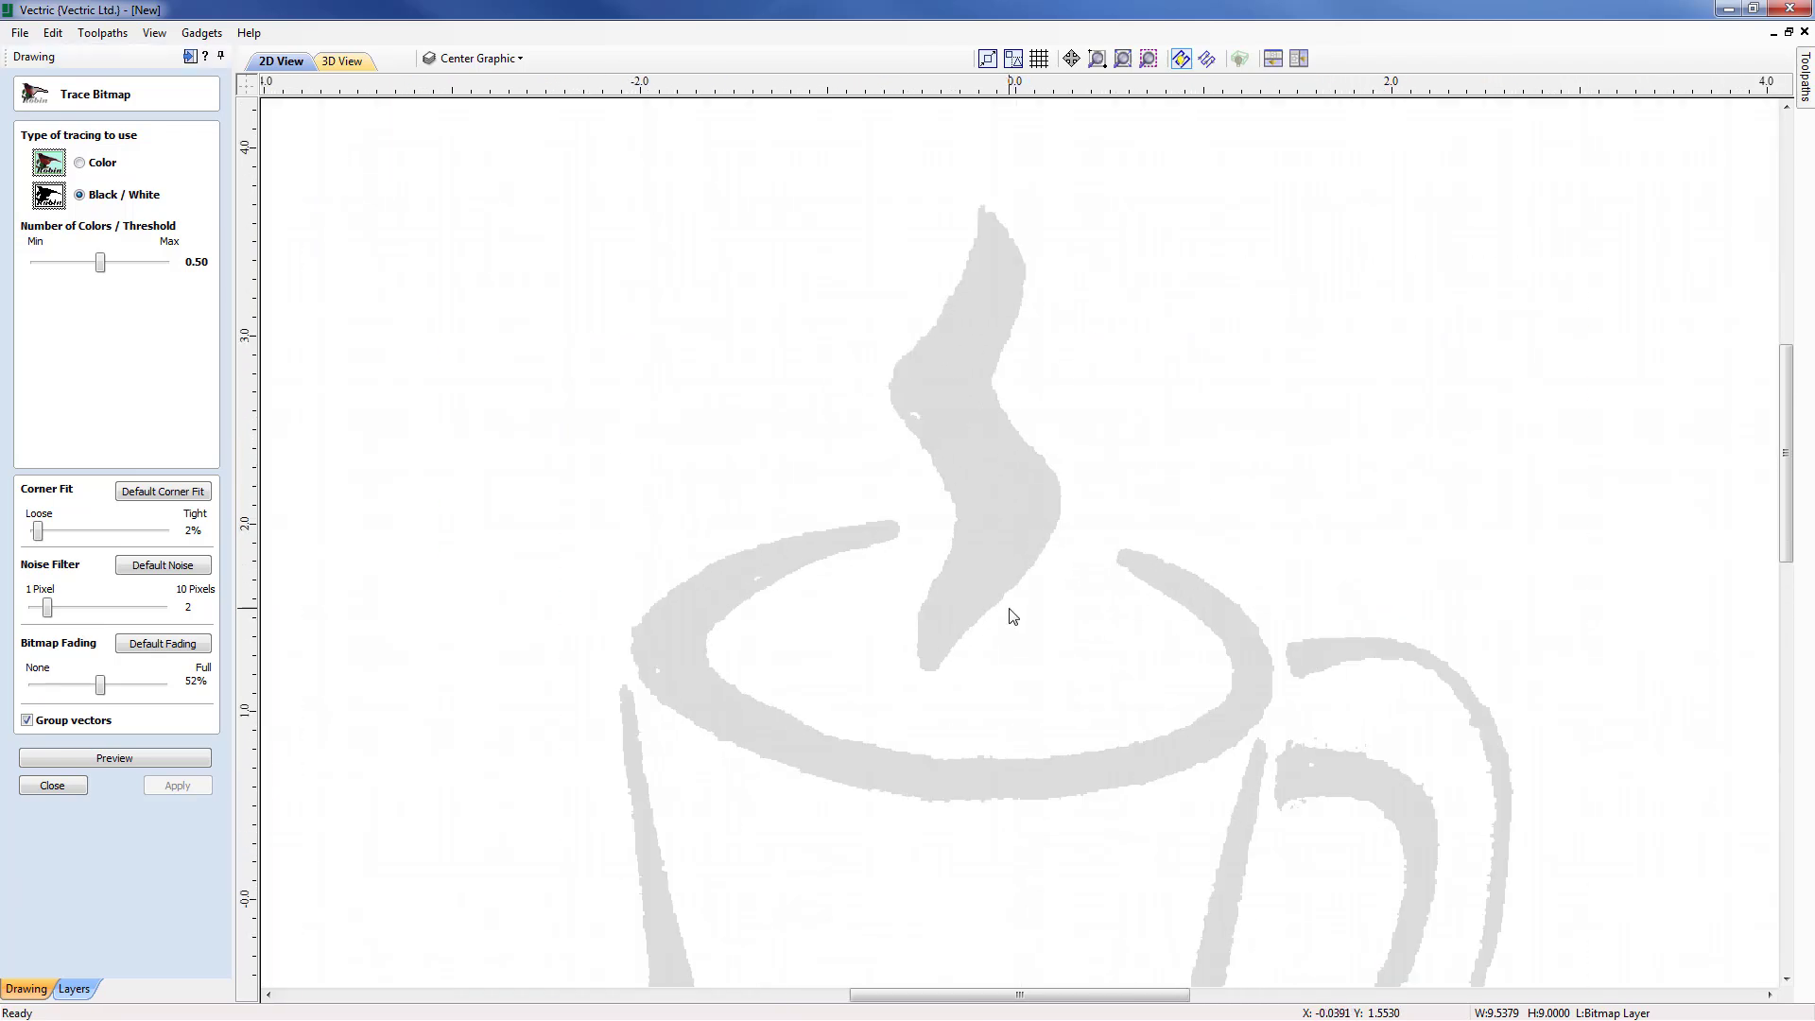
pyautogui.scroll(2, 1012, 616)
pyautogui.scroll(3, 1142, 571)
pyautogui.moveTo(946, 444); pyautogui.dragTo(1003, 712, button='middle')
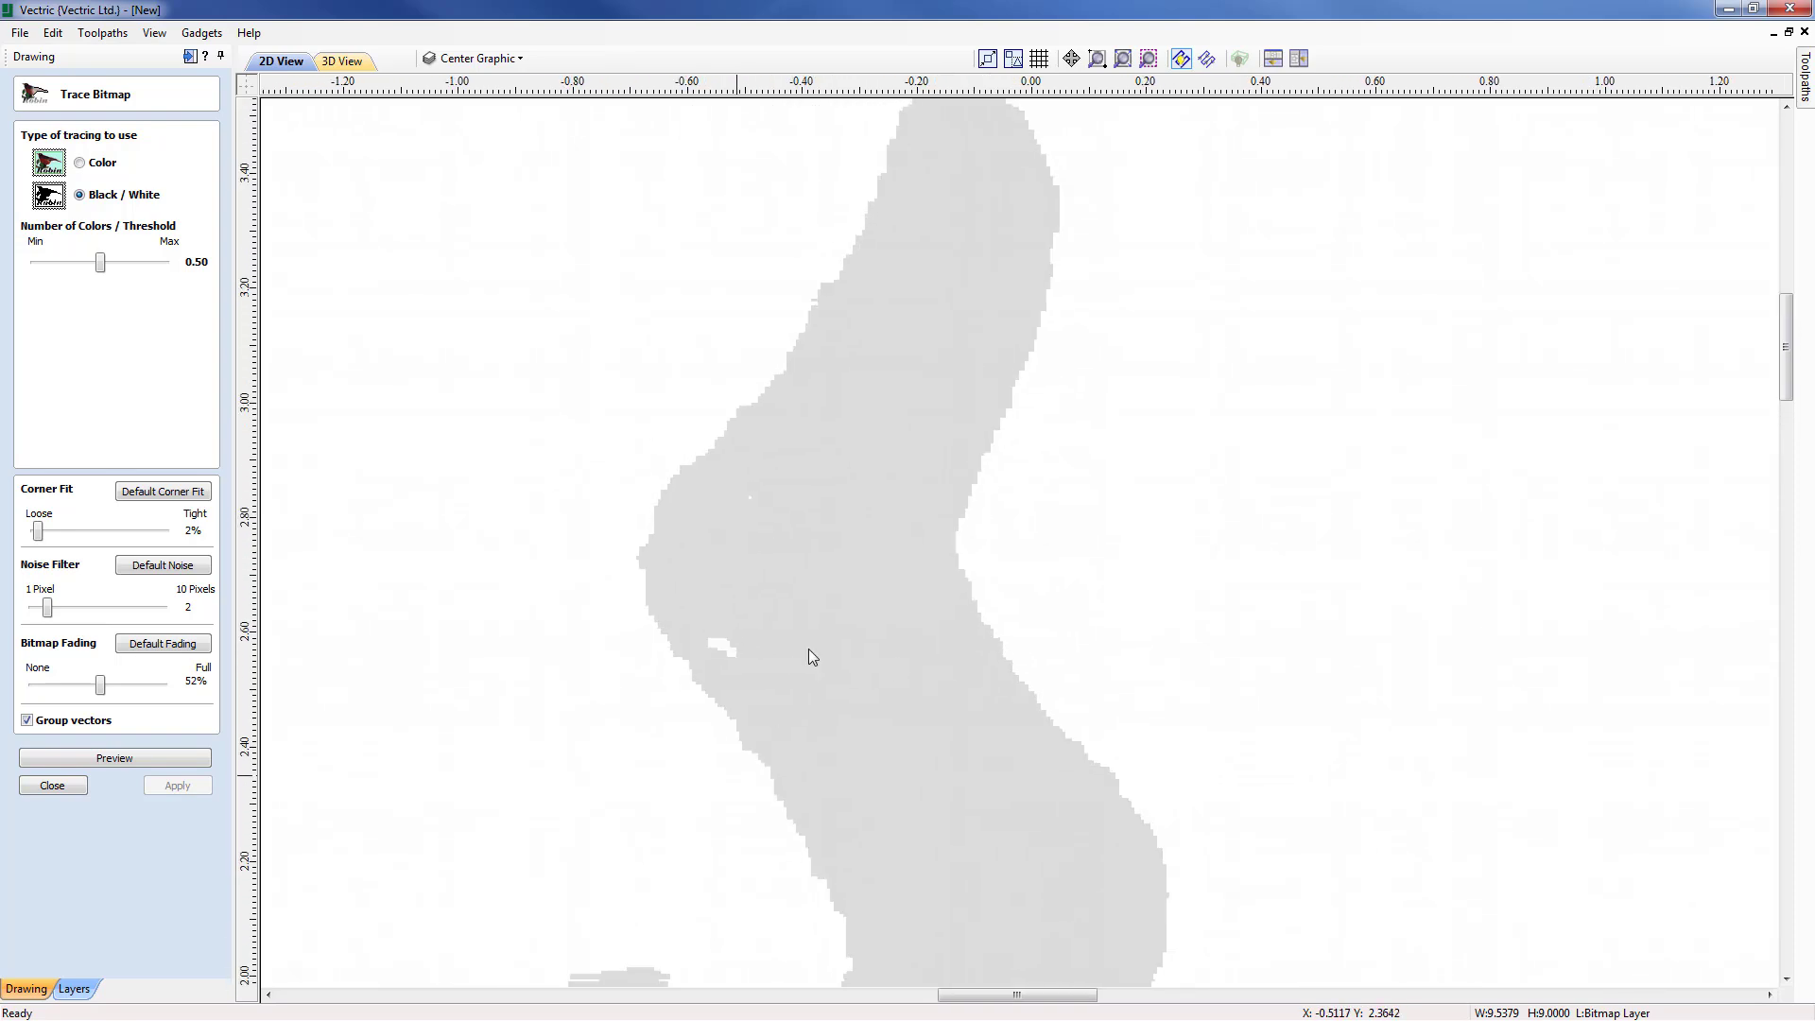
pyautogui.moveTo(773, 708); pyautogui.dragTo(907, 442, button='middle')
pyautogui.moveTo(818, 745); pyautogui.dragTo(1041, 528, button='middle')
pyautogui.scroll(-1, 777, 769)
pyautogui.moveTo(907, 676); pyautogui.dragTo(435, 272, button='middle')
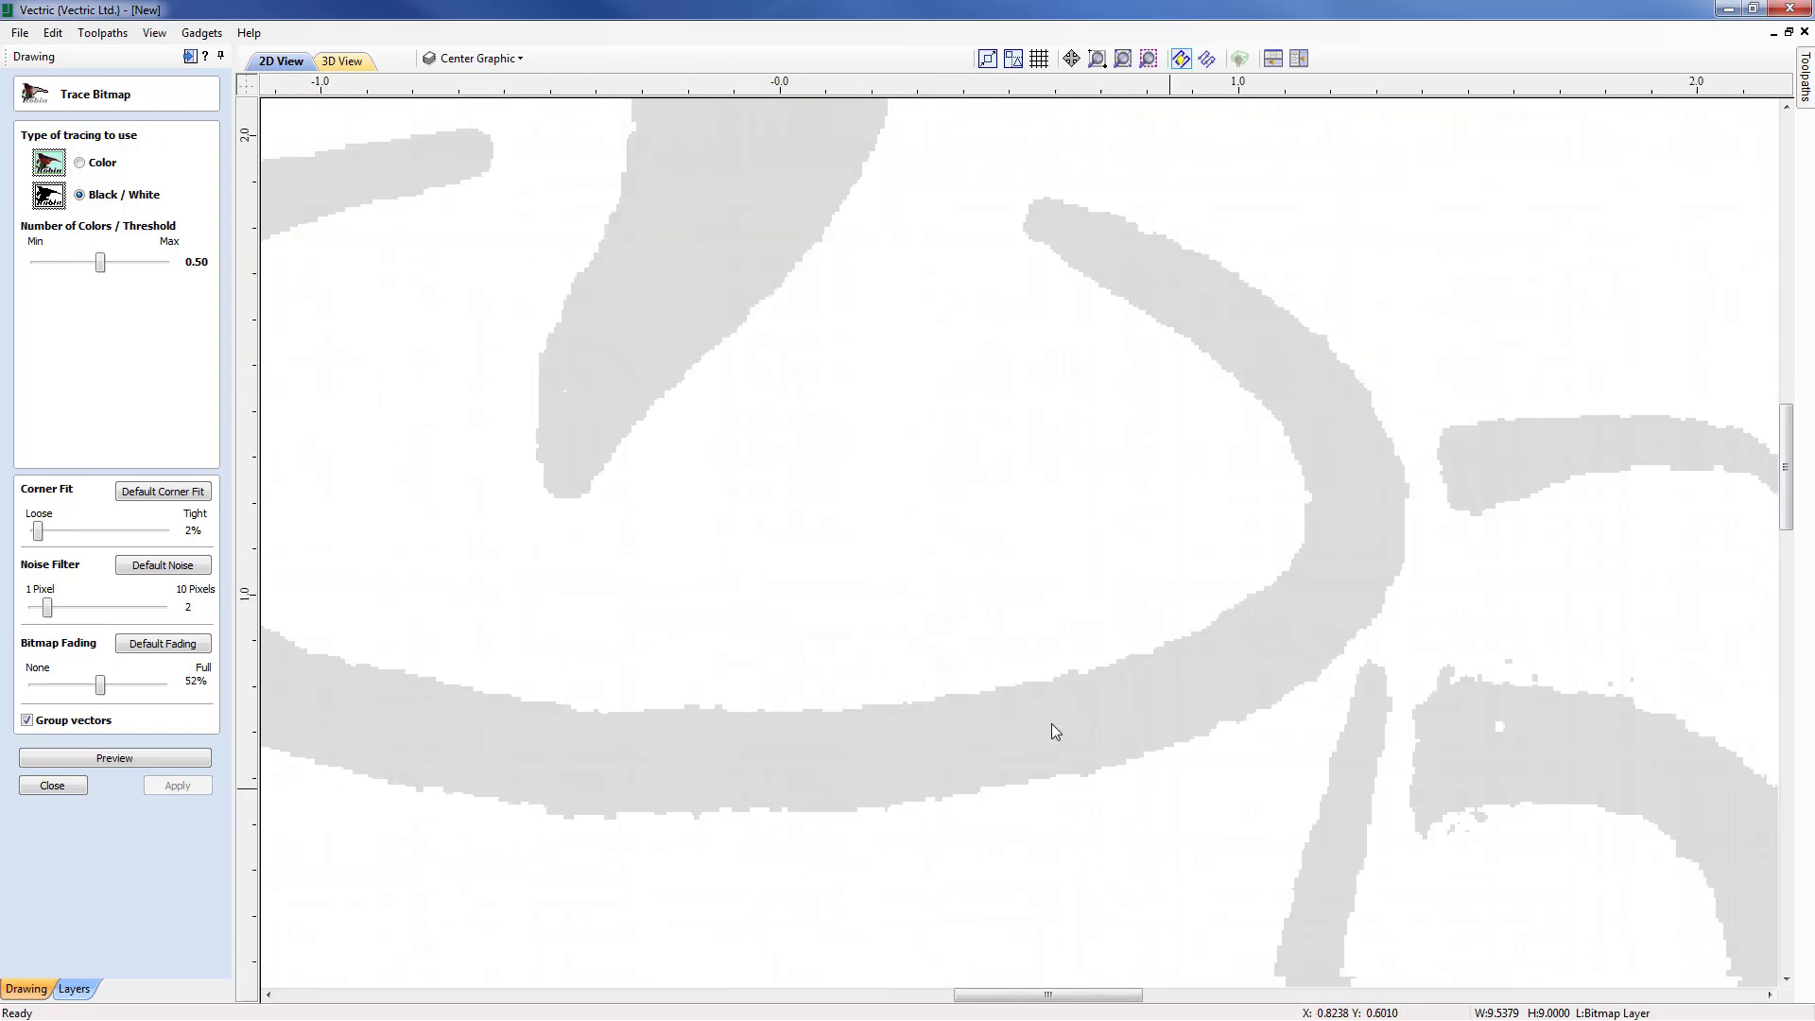
pyautogui.moveTo(1131, 767); pyautogui.dragTo(931, 641, button='middle')
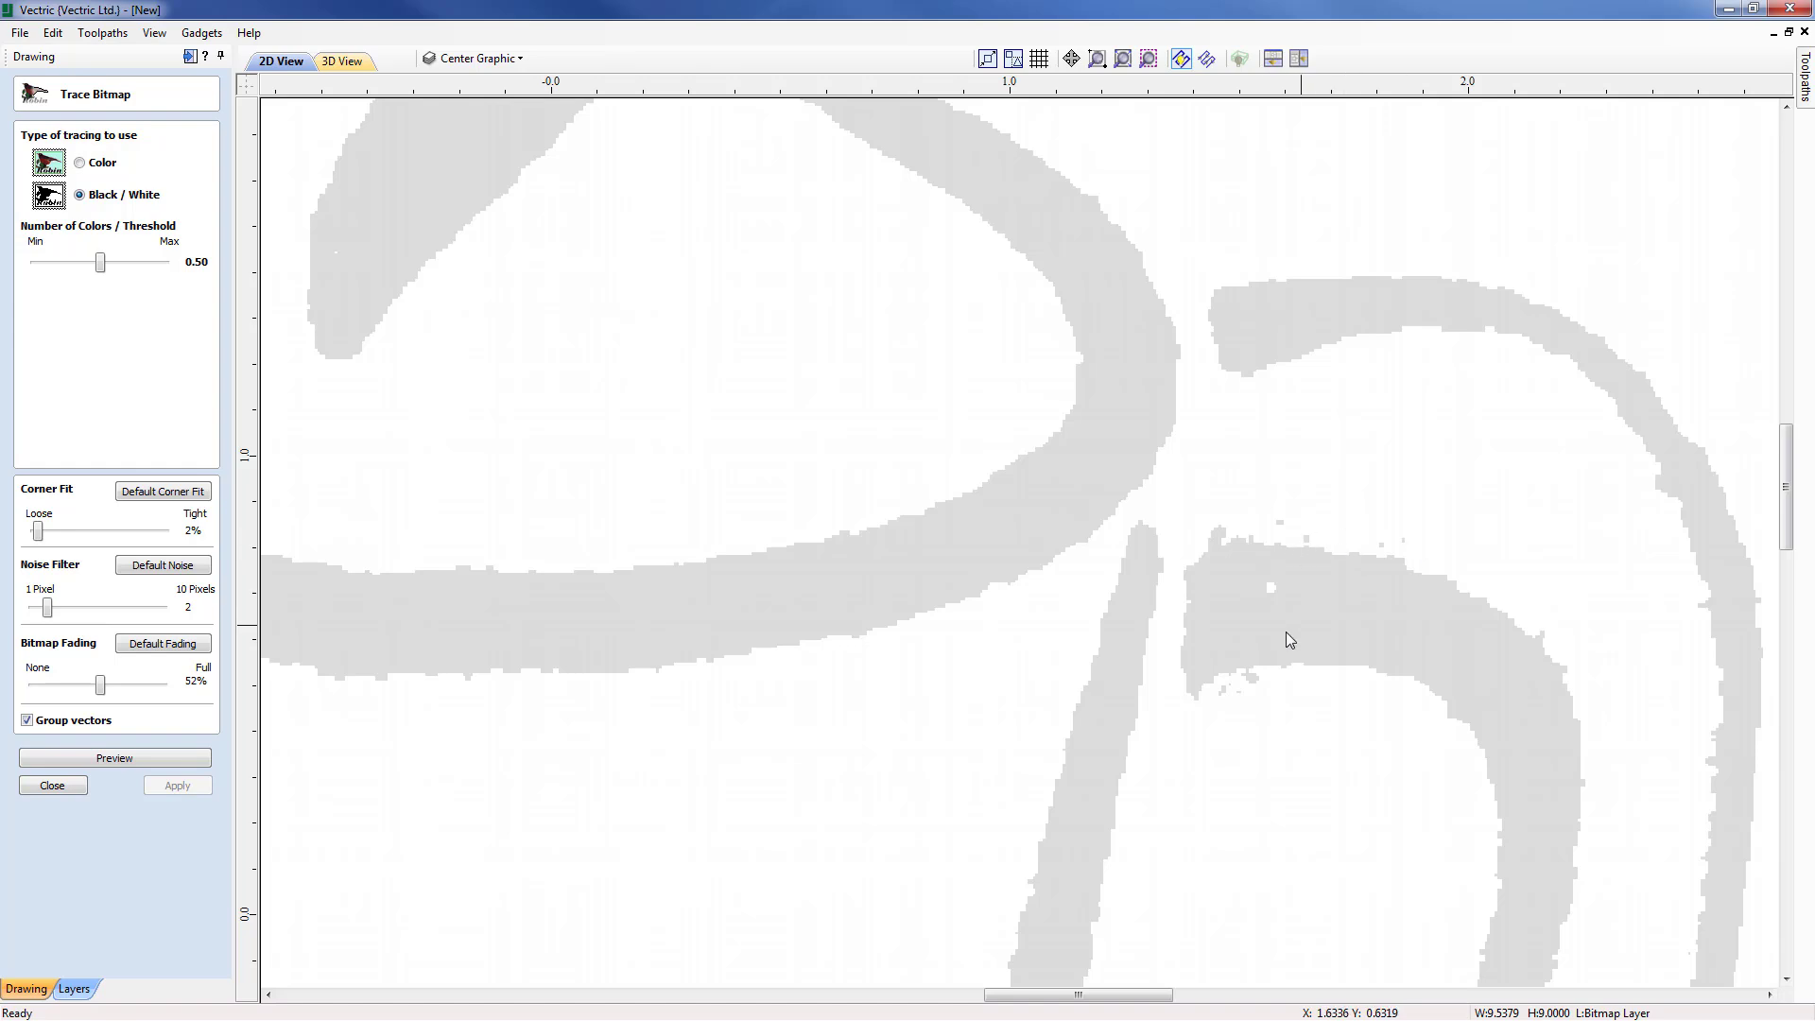
pyautogui.scroll(-2, 1224, 664)
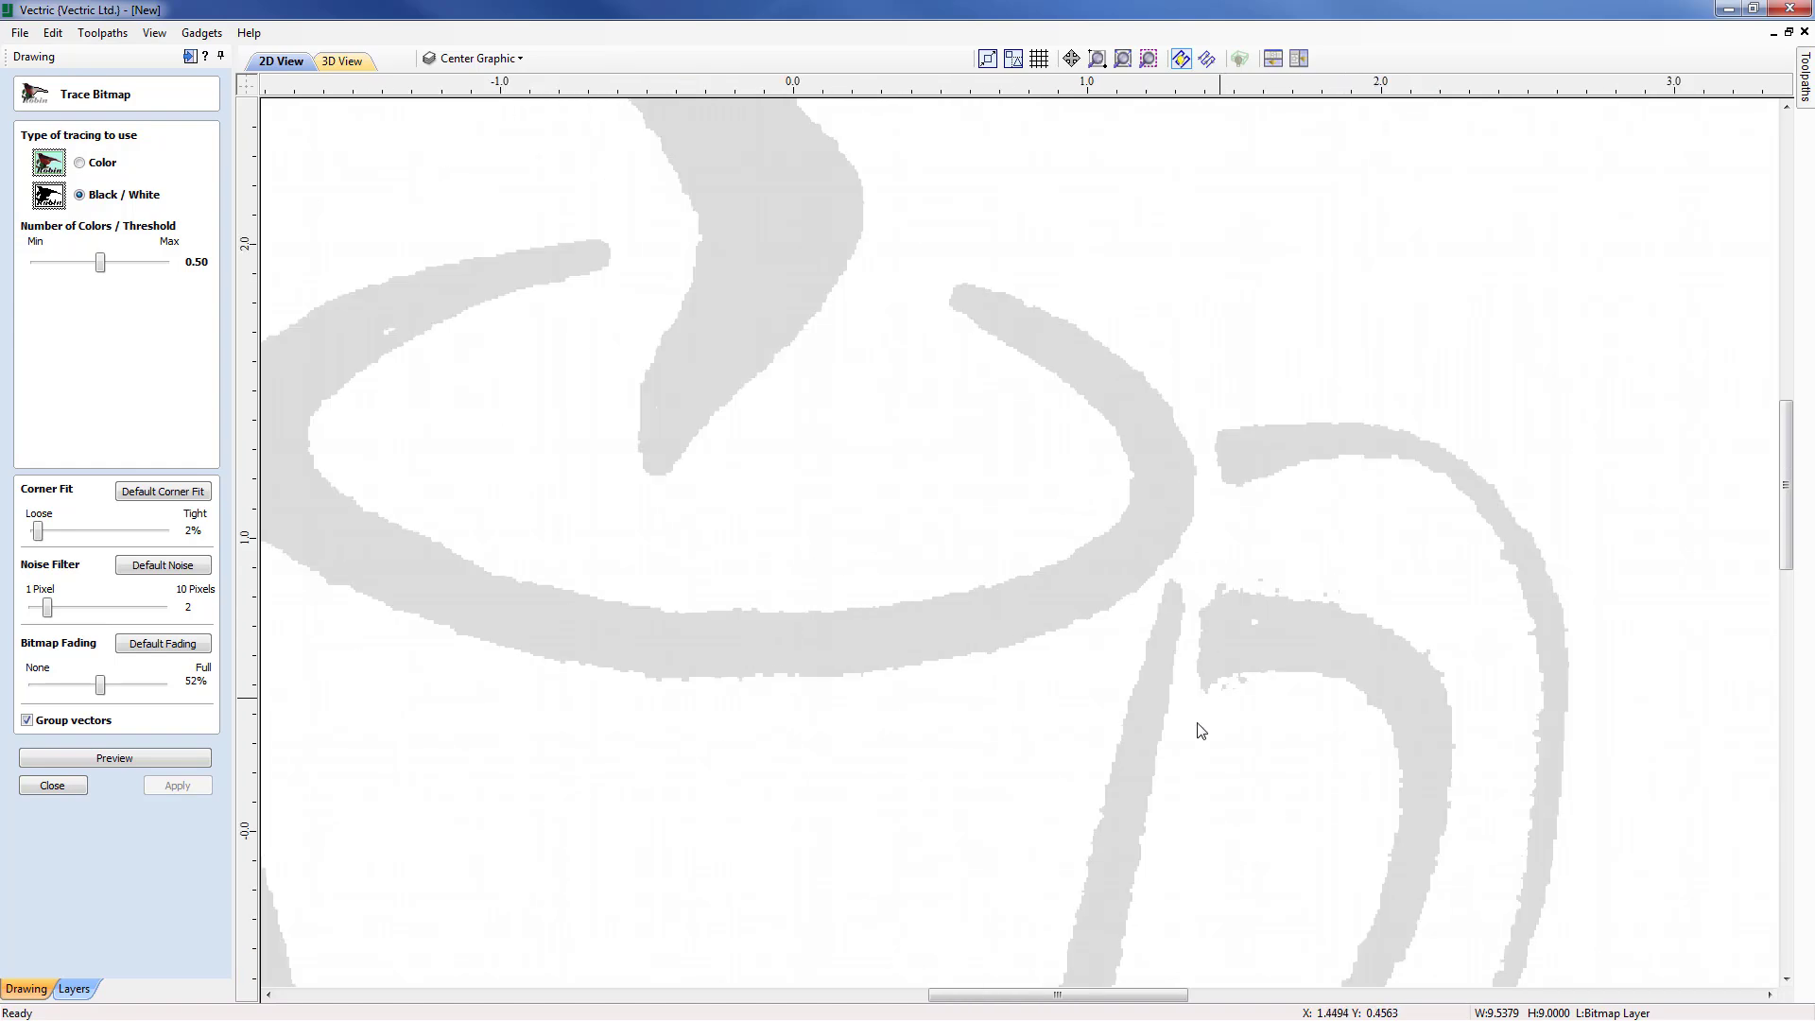
pyautogui.scroll(-2, 1236, 547)
pyautogui.scroll(-1, 1151, 564)
pyautogui.scroll(1, 1105, 555)
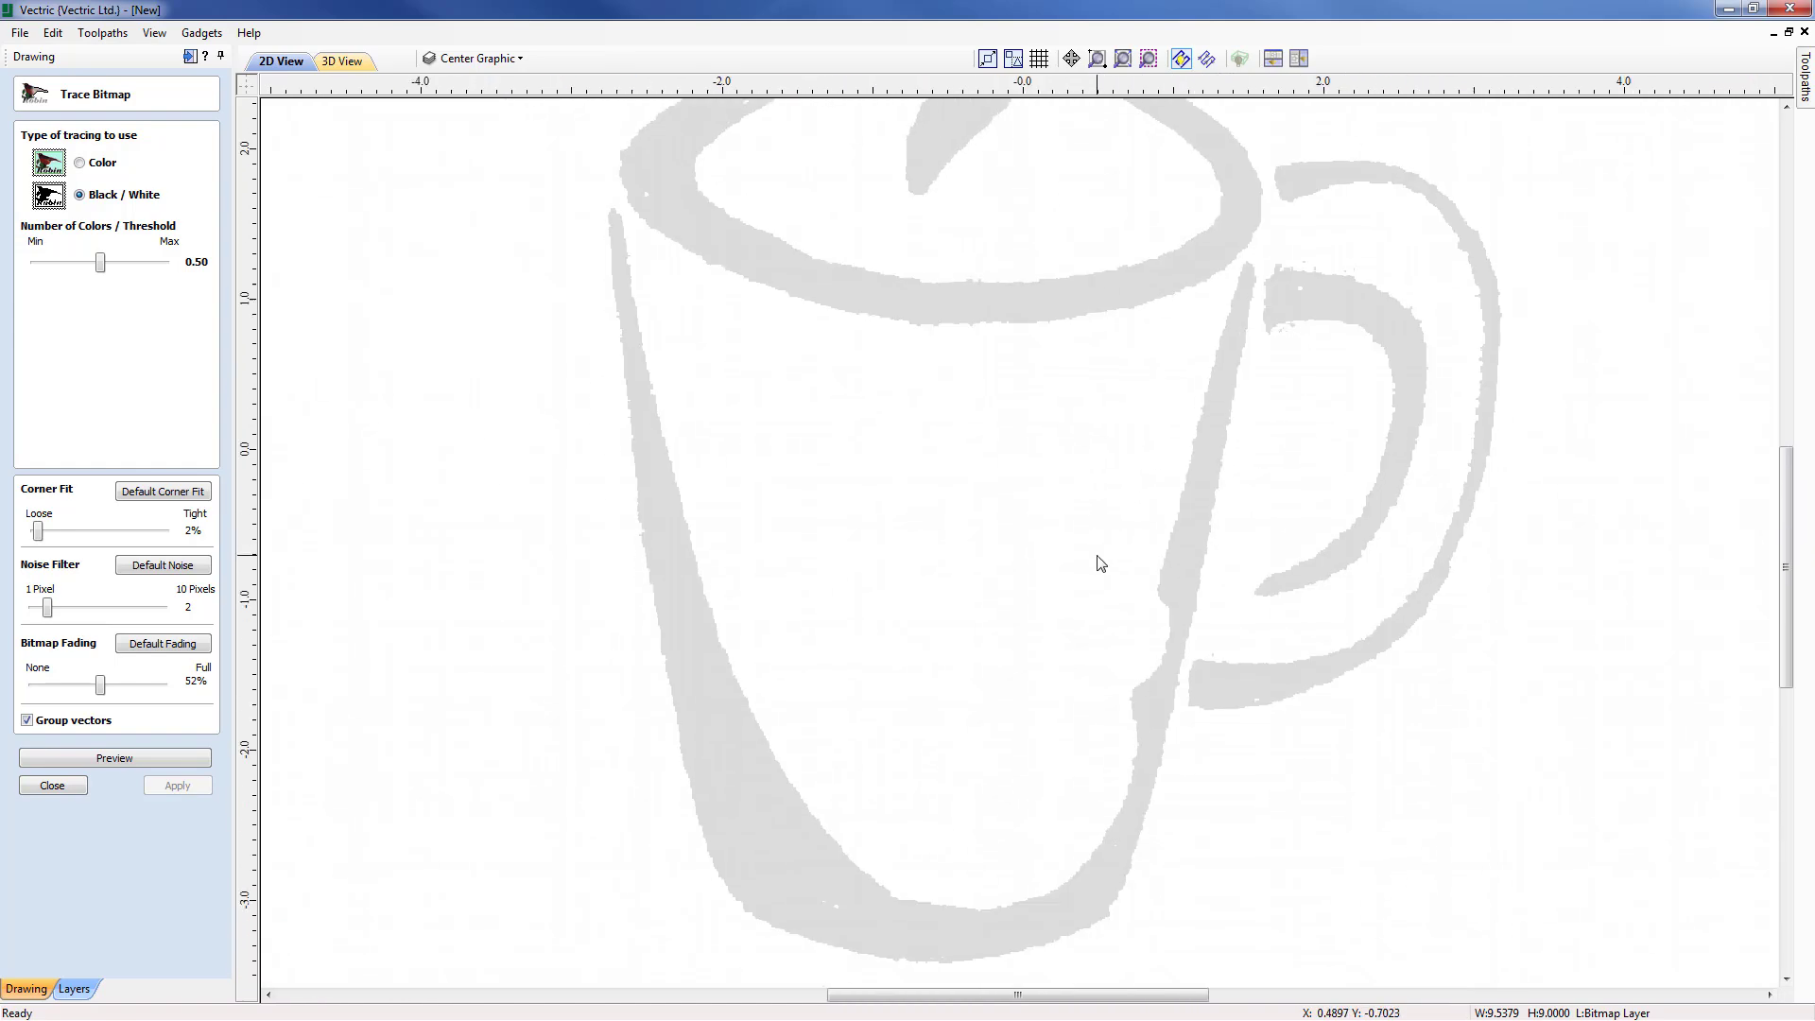
pyautogui.scroll(-2, 1099, 562)
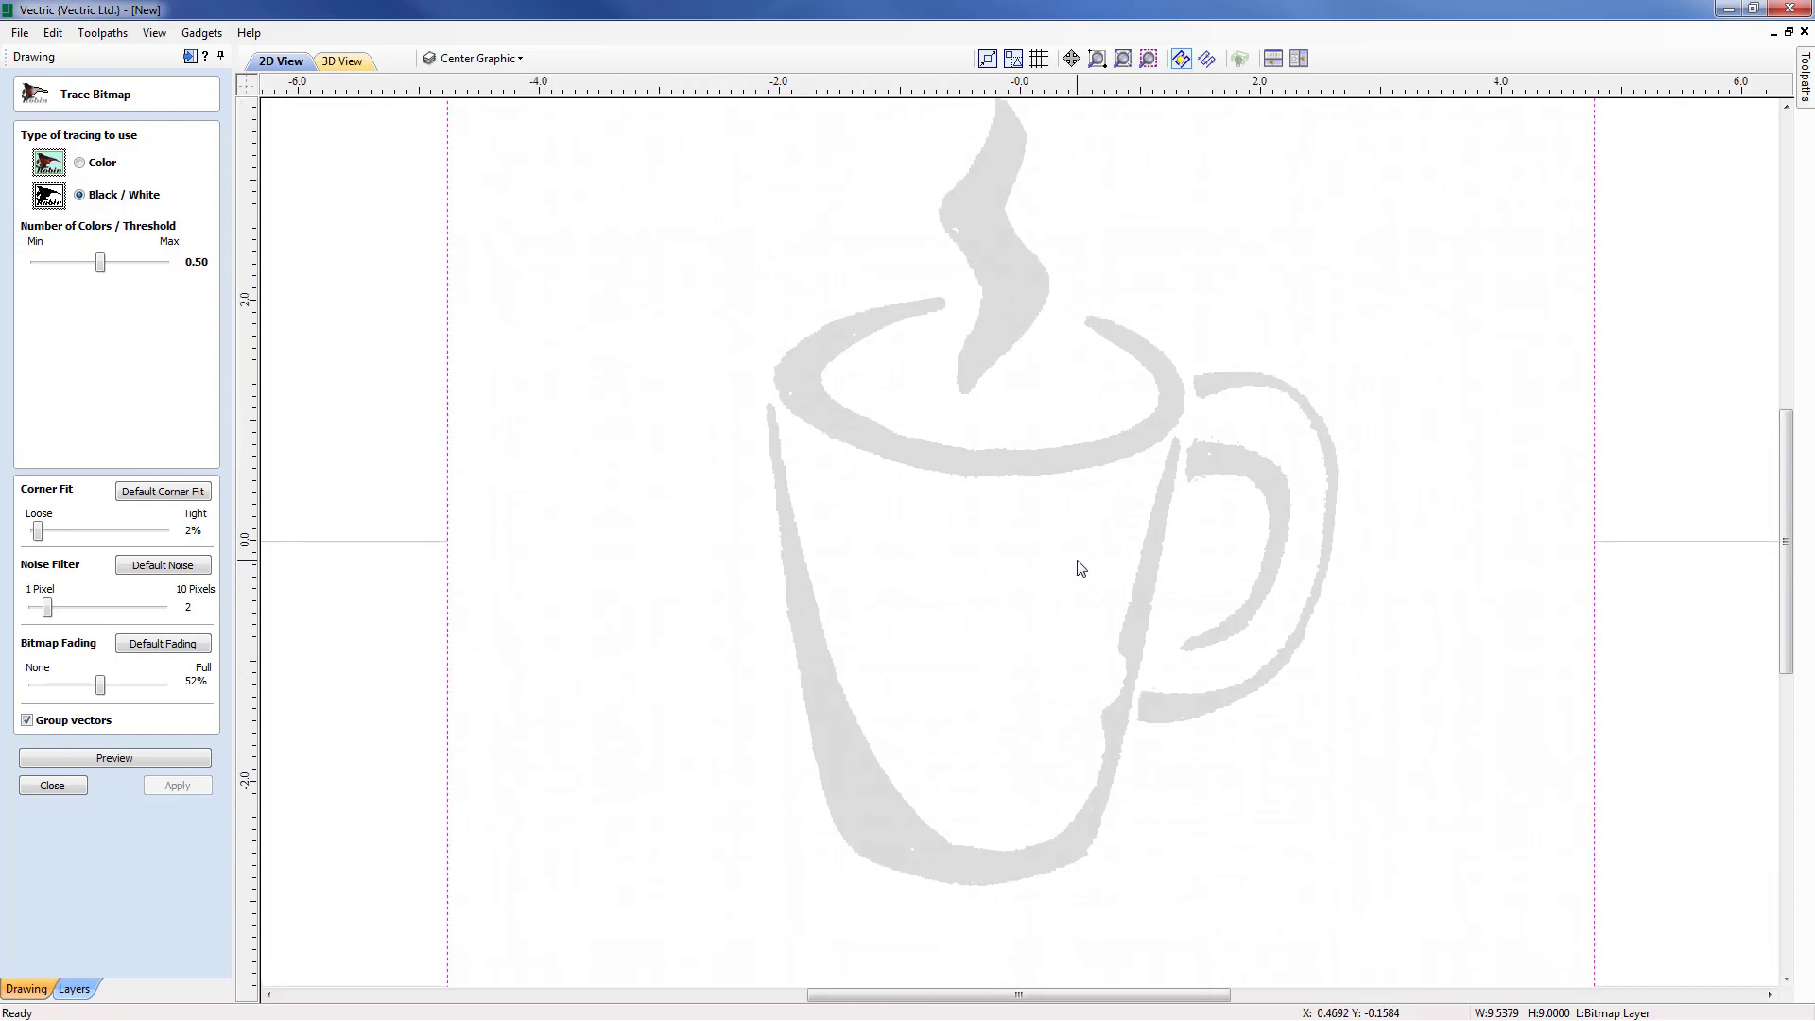
# Step: Preview the mug trace with corner fit 0%, noise filter 7 pixels and bitmap fading 50%, keeping the vectors grouped
pyautogui.moveTo(39, 535)
pyautogui.mouseDown()
pyautogui.moveTo(171, 536)
pyautogui.moveTo(34, 535)
pyautogui.mouseUp()
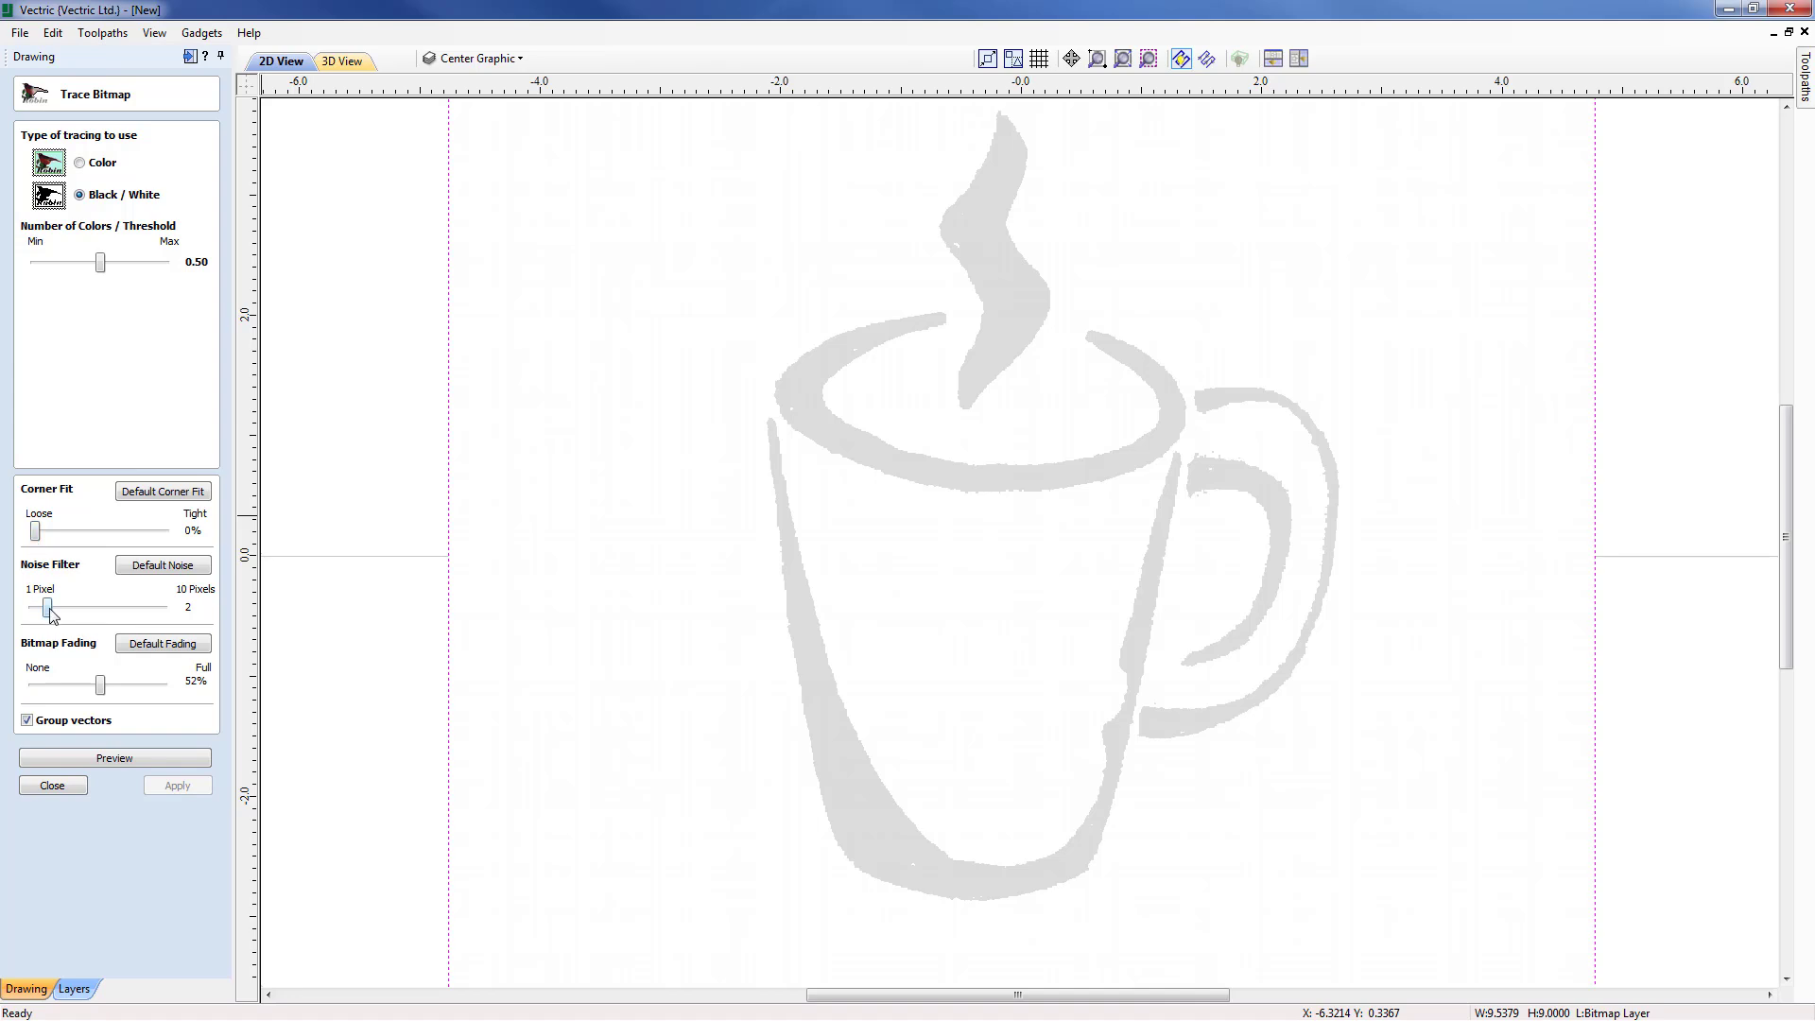
pyautogui.moveTo(50, 608); pyautogui.dragTo(163, 607)
pyautogui.press('Left')
pyautogui.press('Left')
pyautogui.press('Left')
pyautogui.moveTo(100, 689)
pyautogui.mouseDown()
pyautogui.moveTo(170, 697)
pyautogui.moveTo(76, 693)
pyautogui.moveTo(105, 689)
pyautogui.mouseUp()
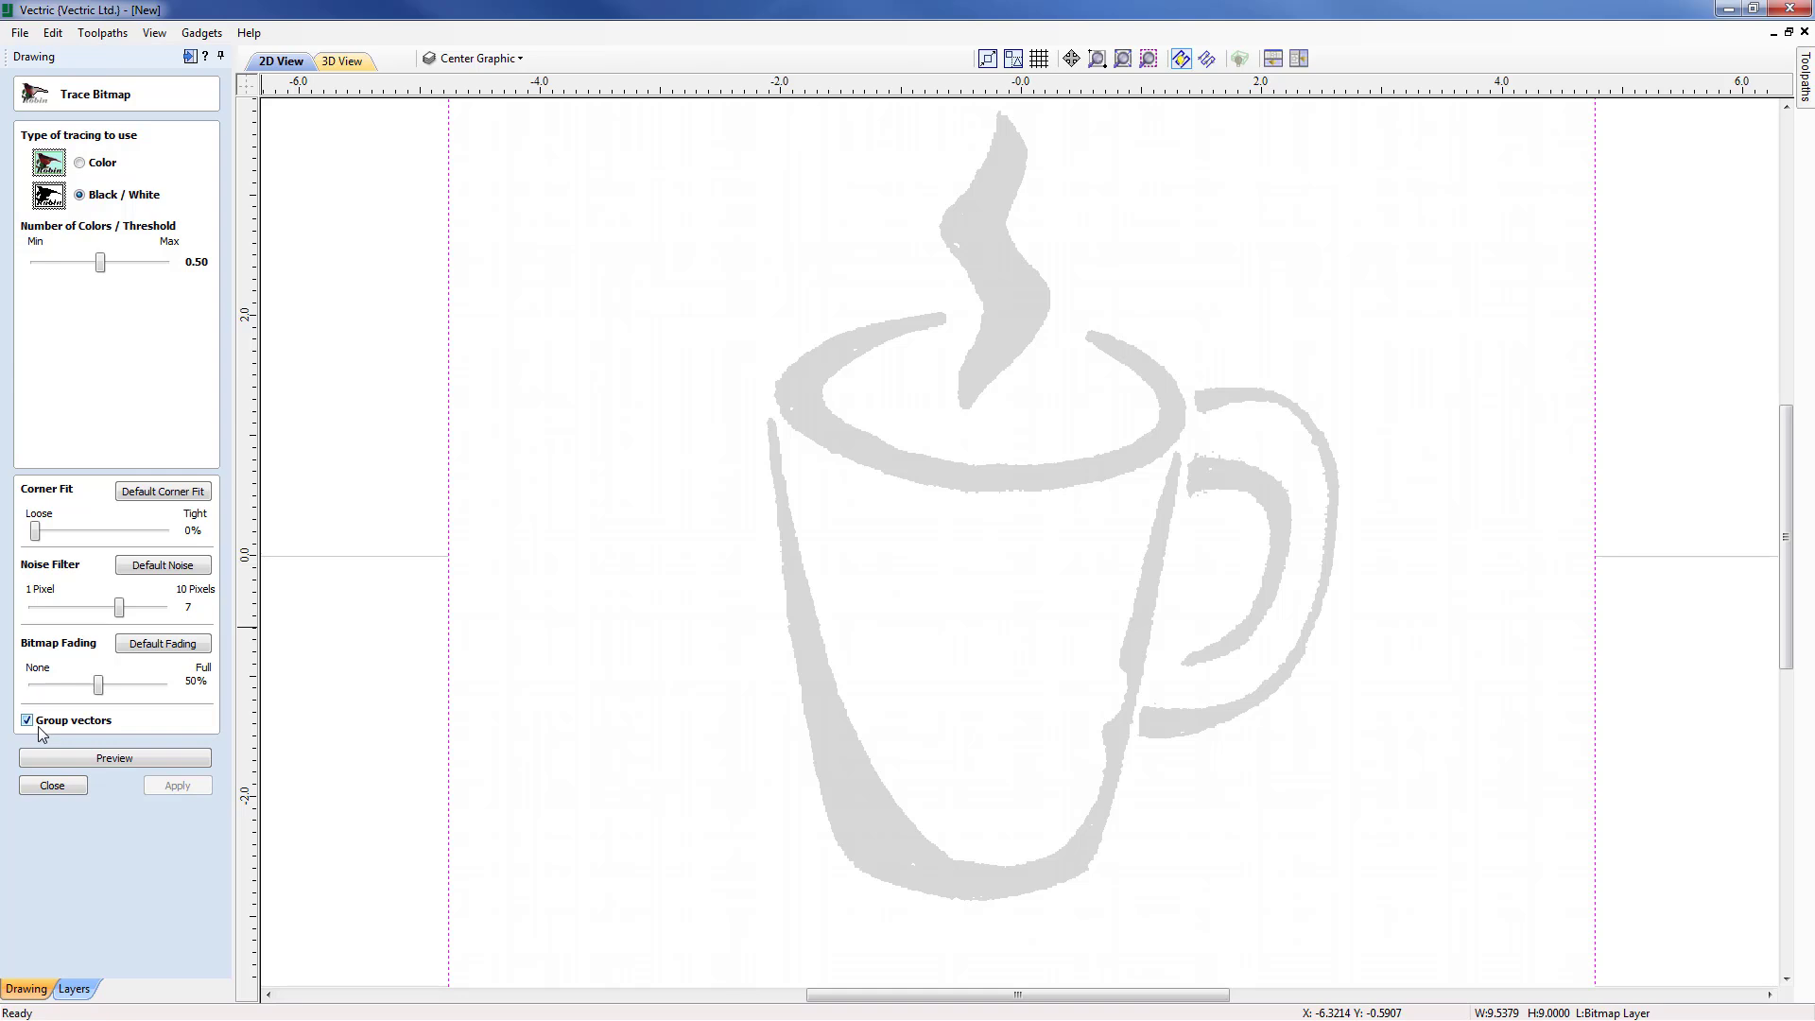
pyautogui.click(96, 761)
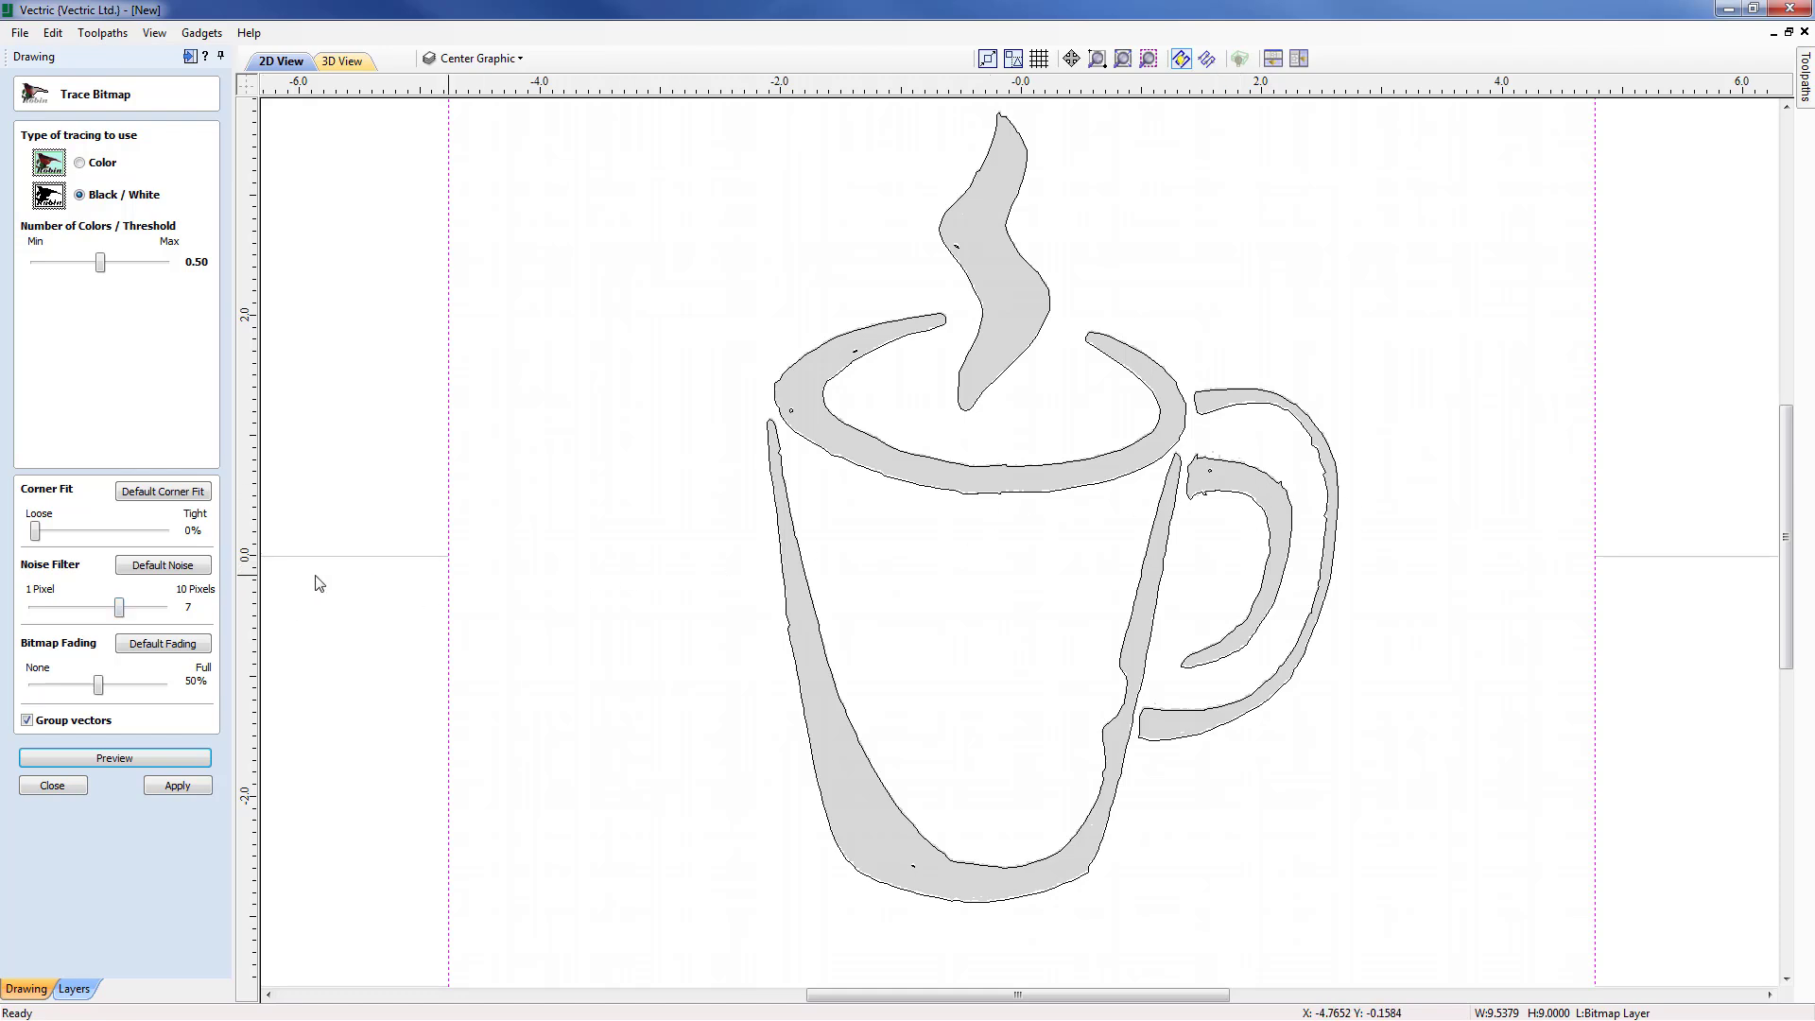
# Step: Raise the noise filter to 10 pixels, preview the trace again and apply it to create the mug vectors
pyautogui.moveTo(119, 607); pyautogui.dragTo(163, 607)
pyautogui.click(121, 757)
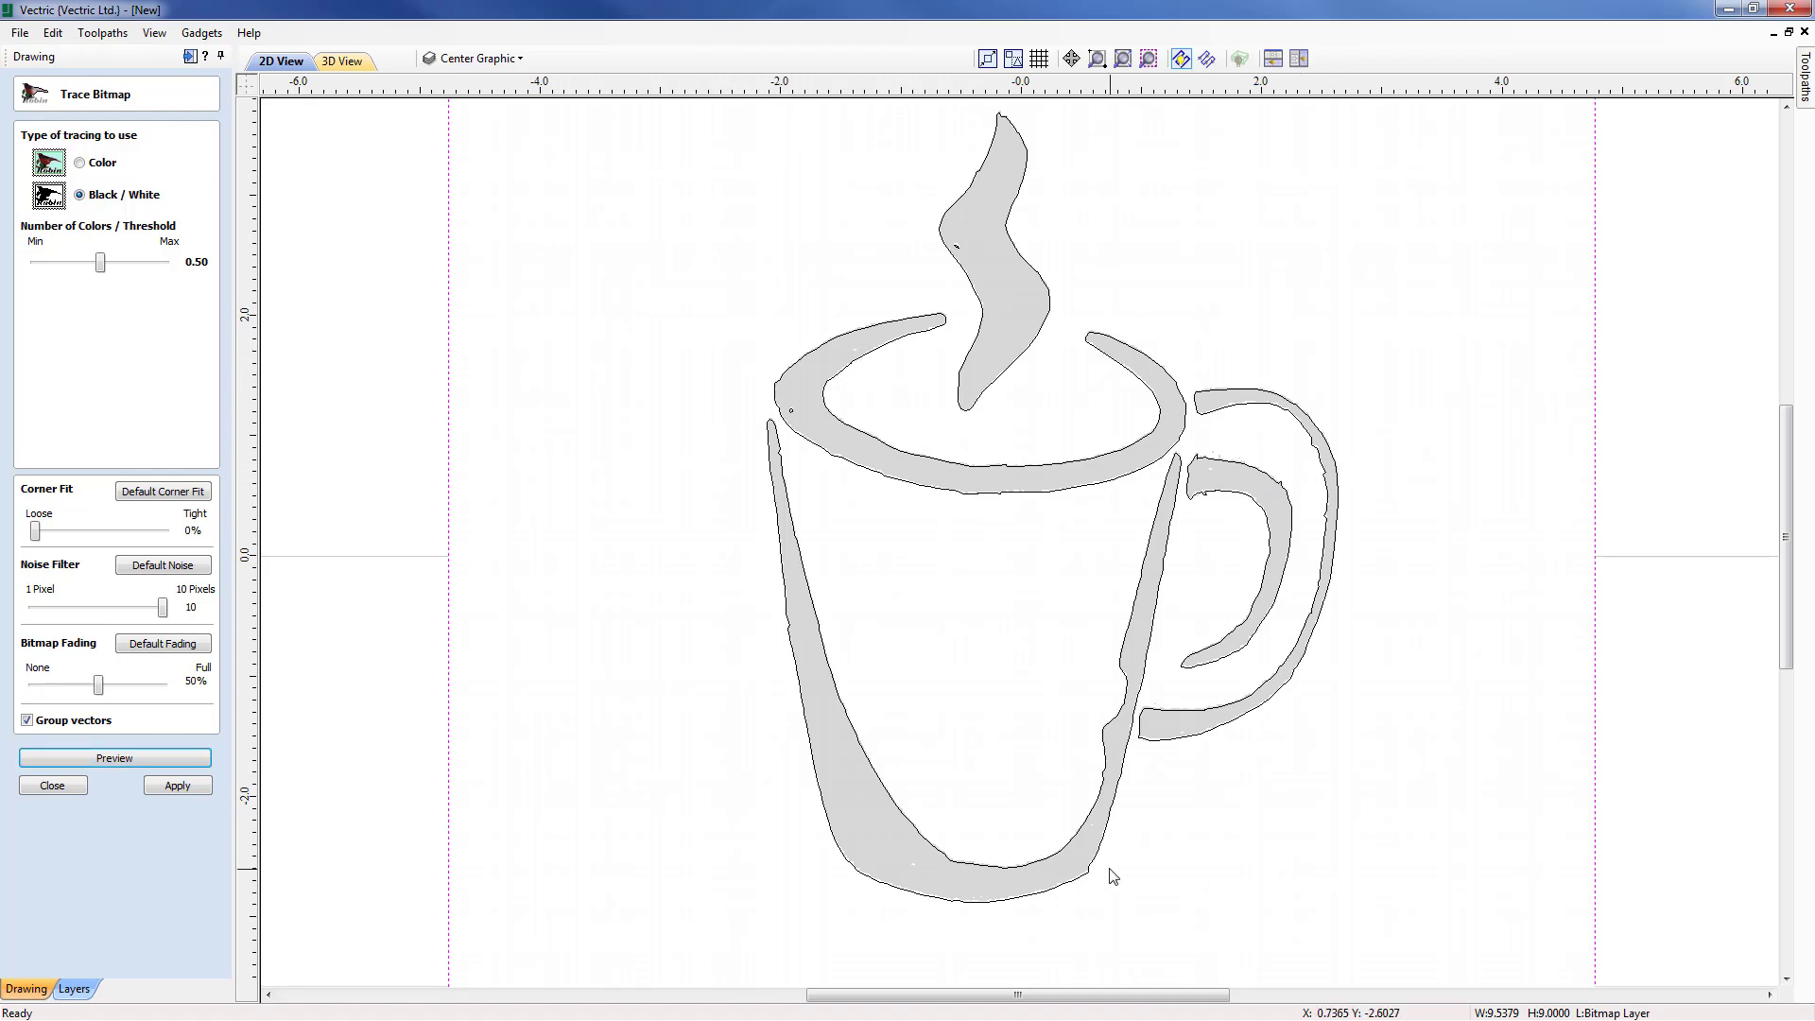
pyautogui.click(180, 785)
pyautogui.click(44, 785)
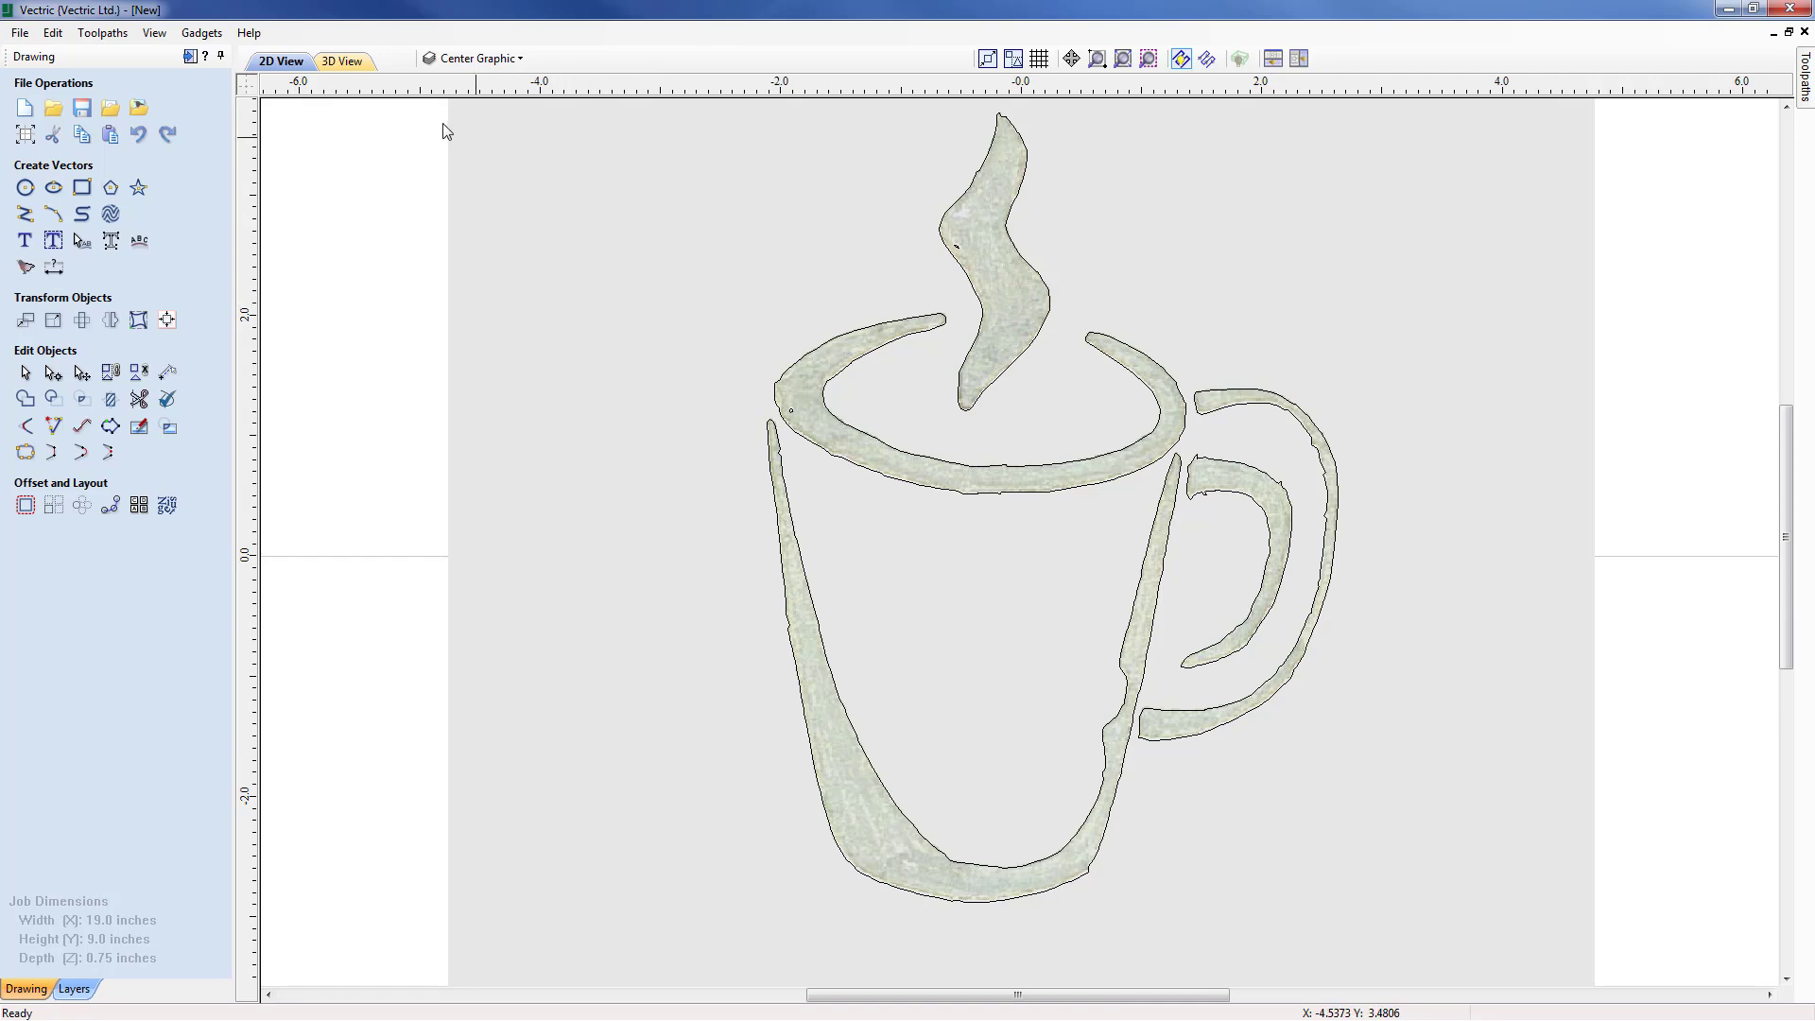
# Step: Hide the Bitmap Layer to check the traced mug vectors on their own, and show it again
pyautogui.click(522, 59)
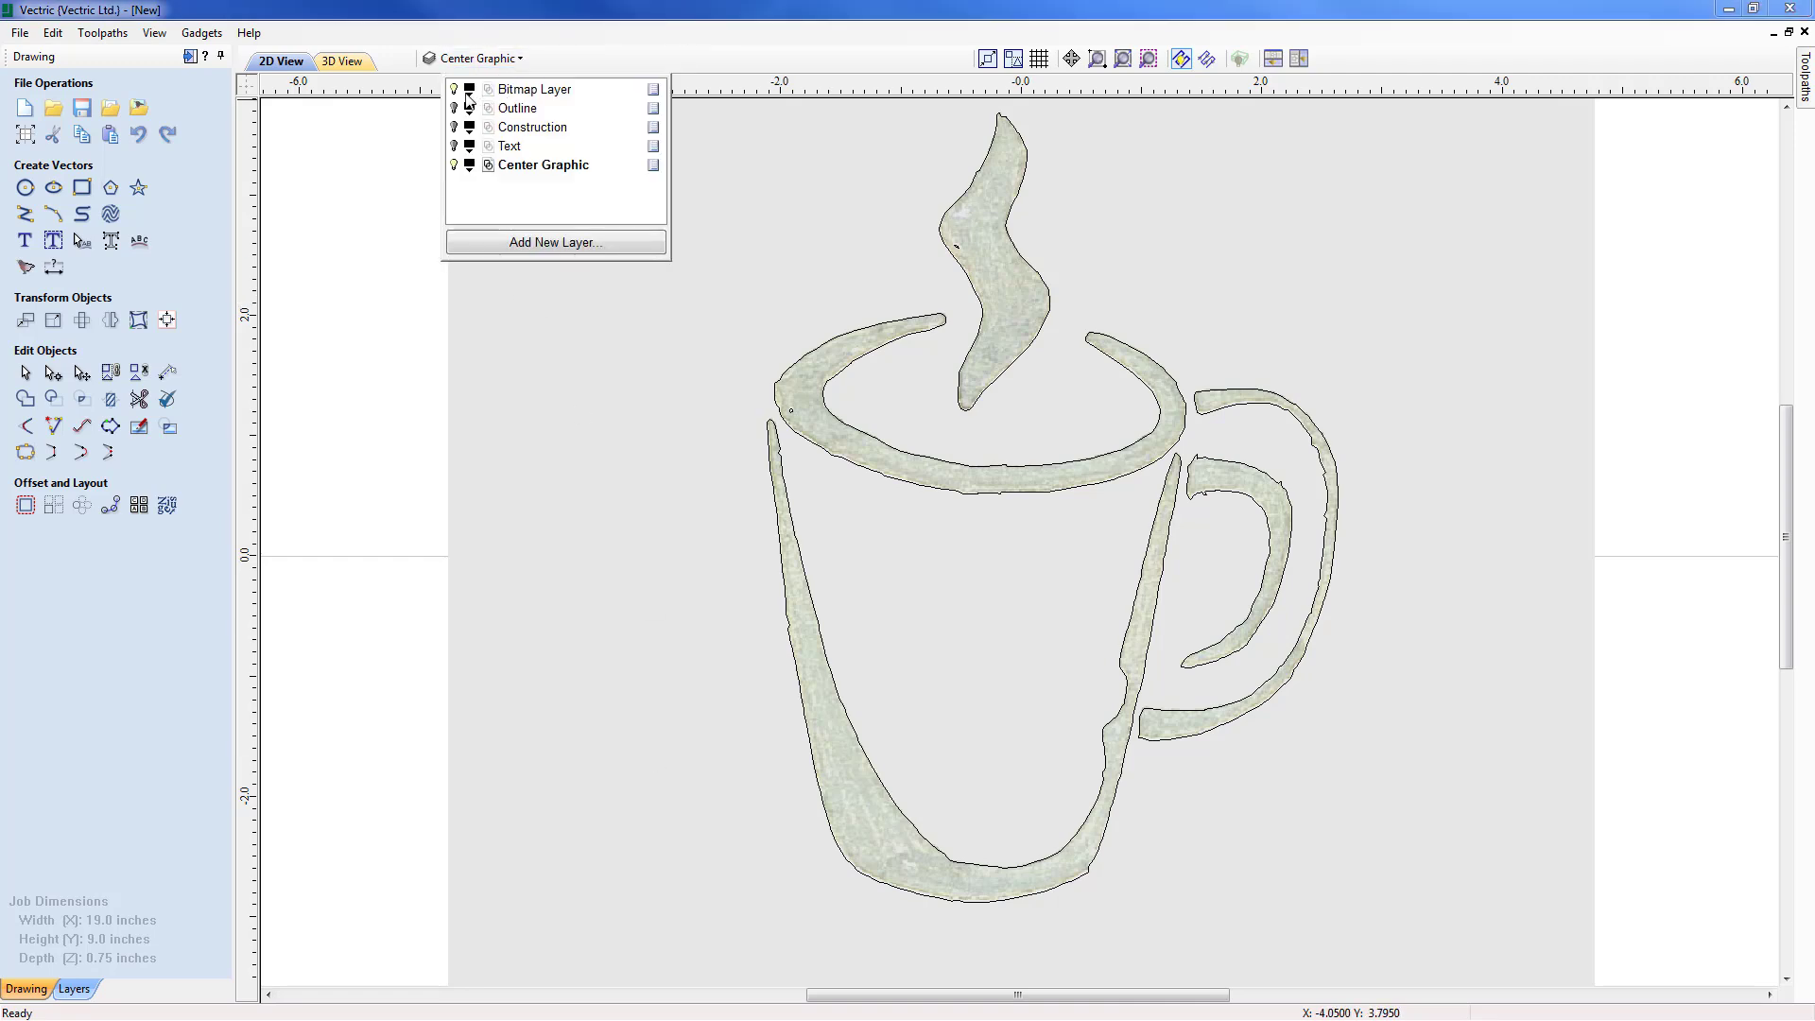
pyautogui.click(455, 90)
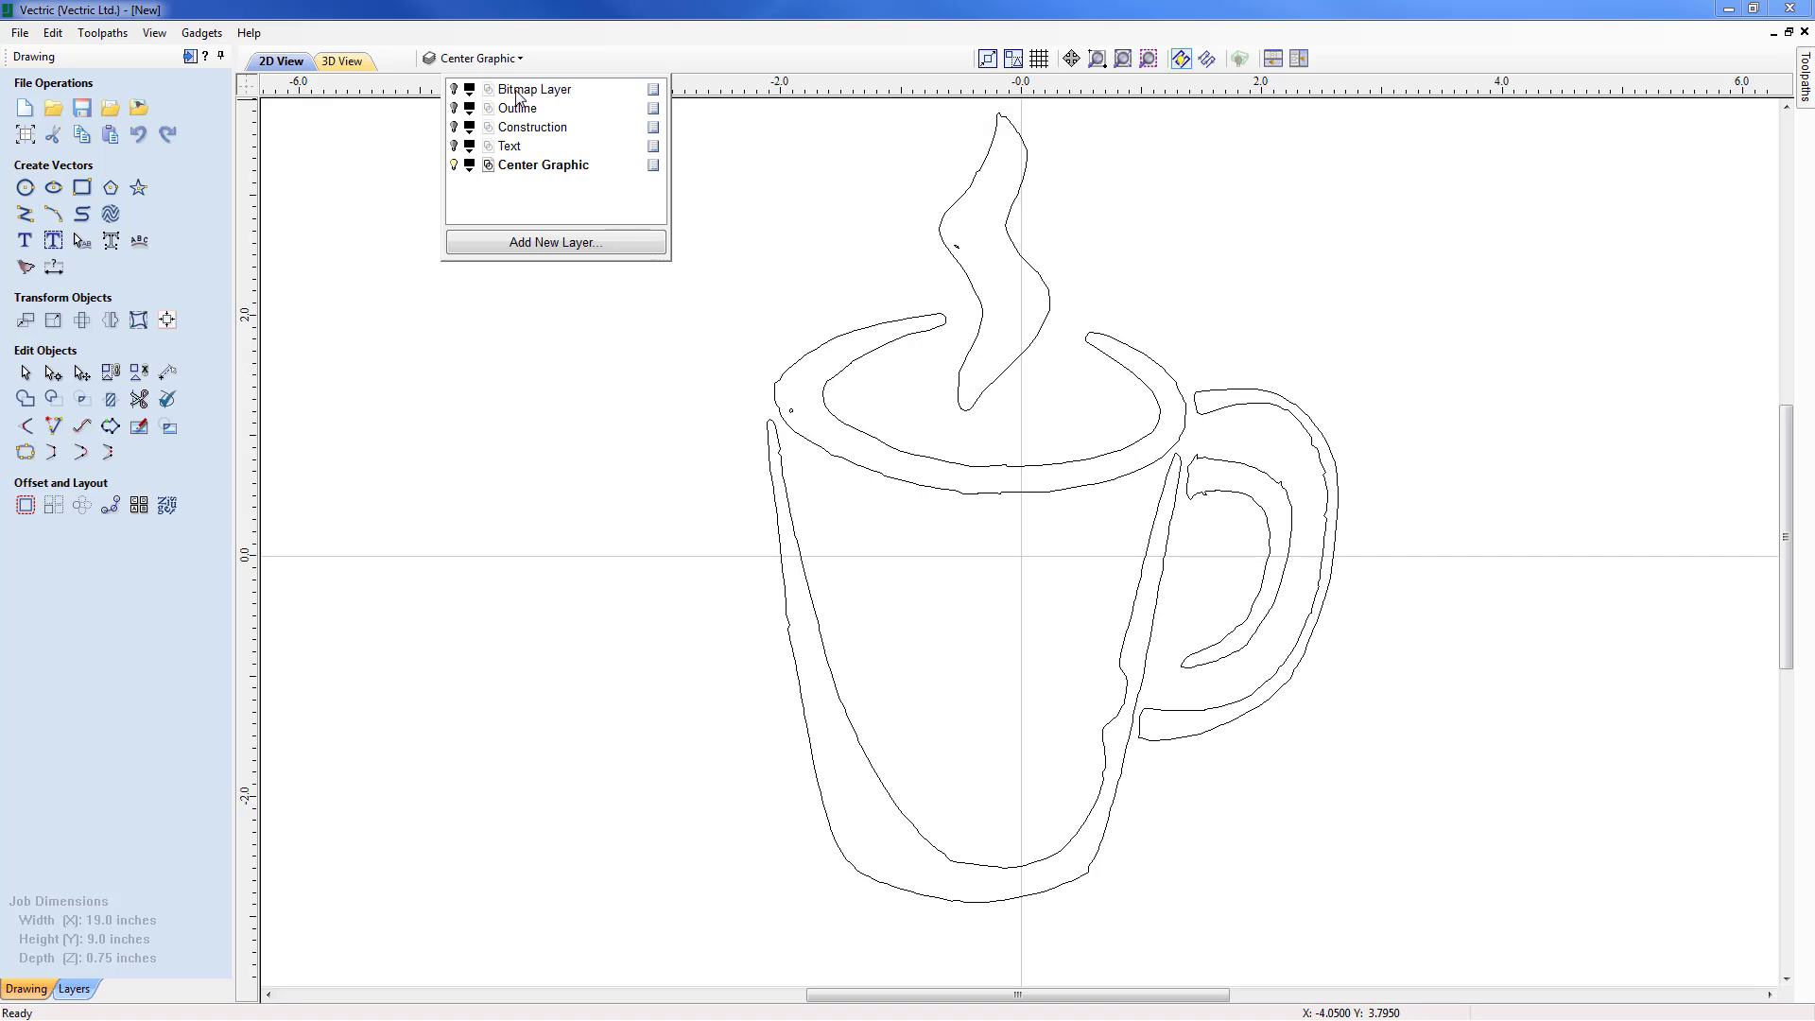
pyautogui.click(454, 90)
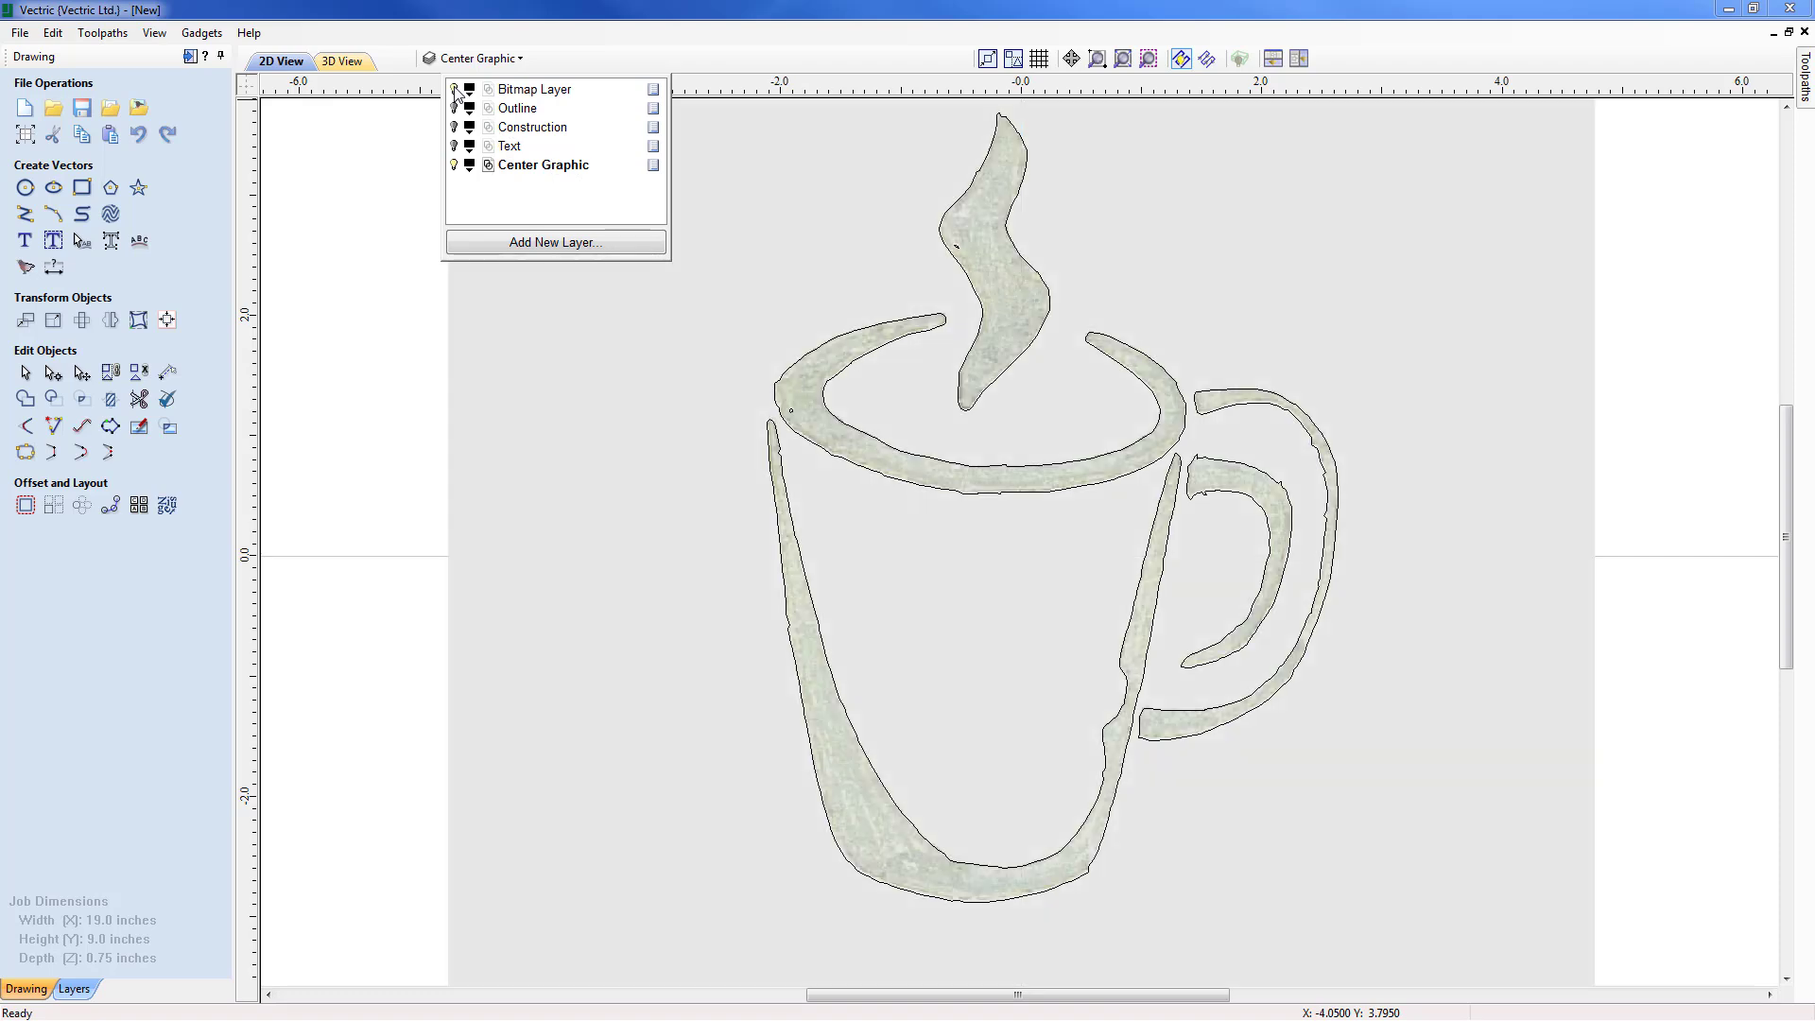
pyautogui.click(554, 294)
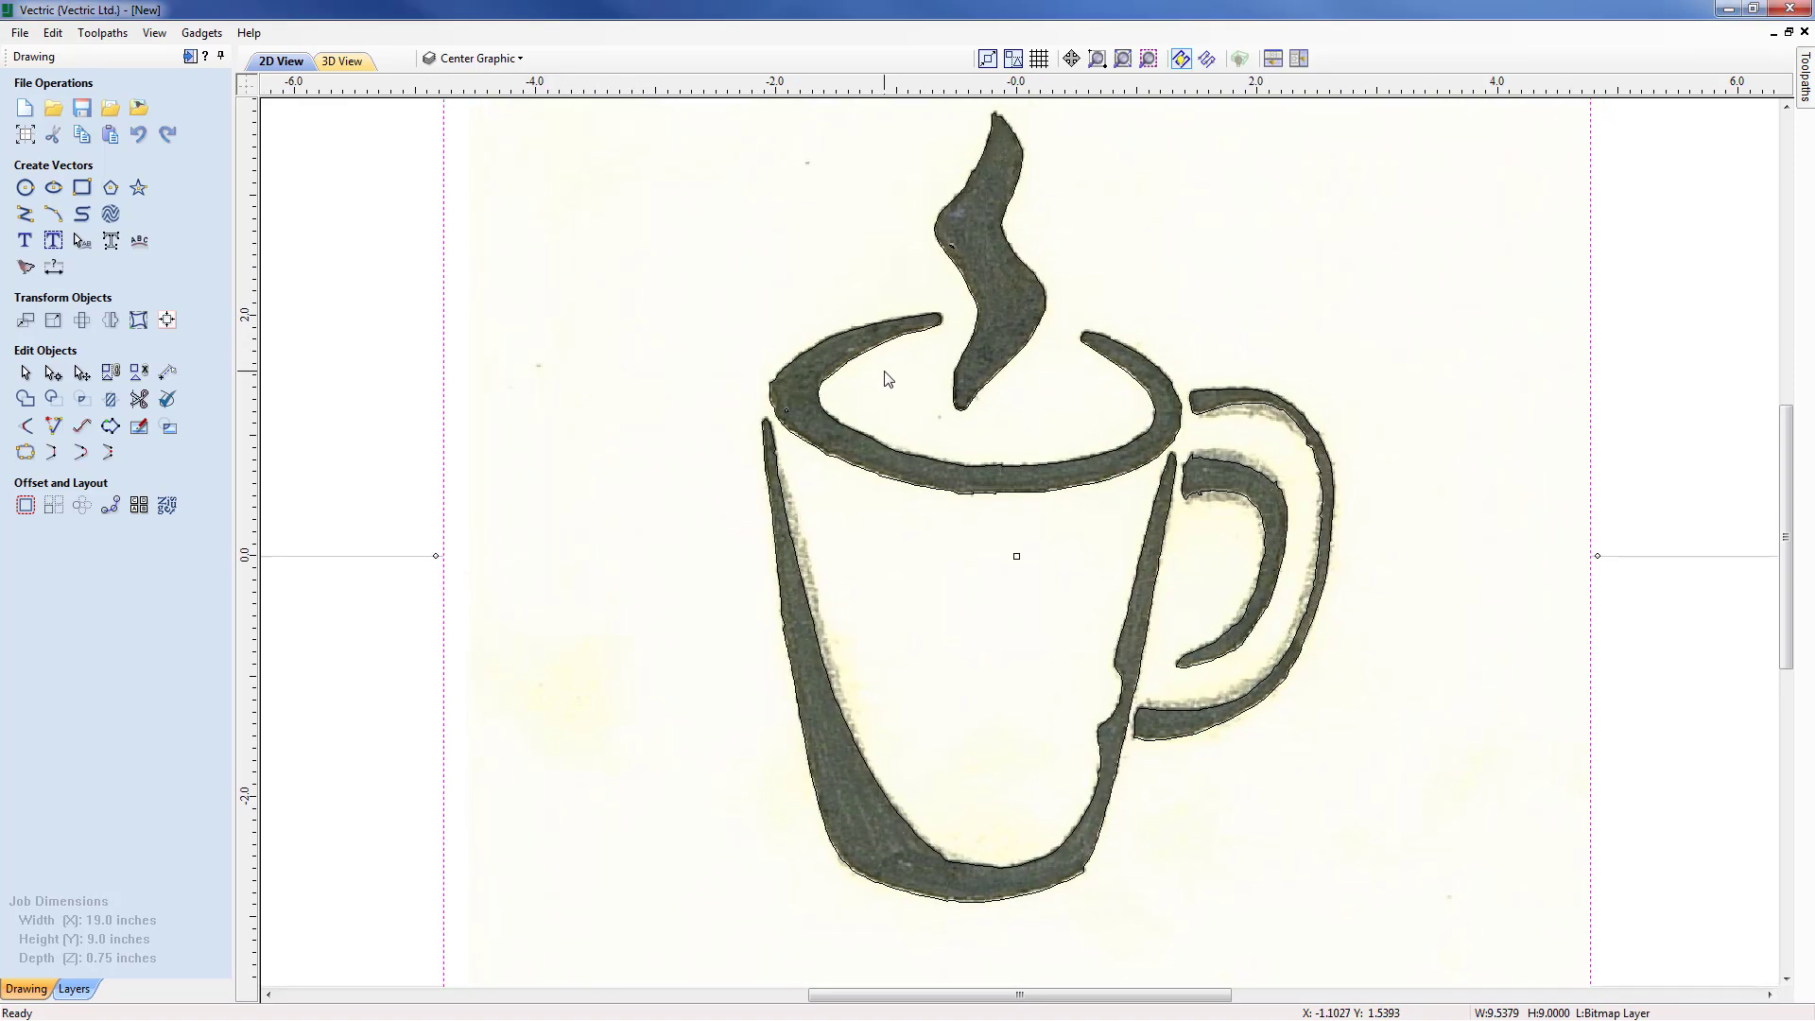
# Step: Select the traced mug vectors and ungroup them onto the group's layer, checking that the rim can be selected separately
pyautogui.scroll(2, 725, 373)
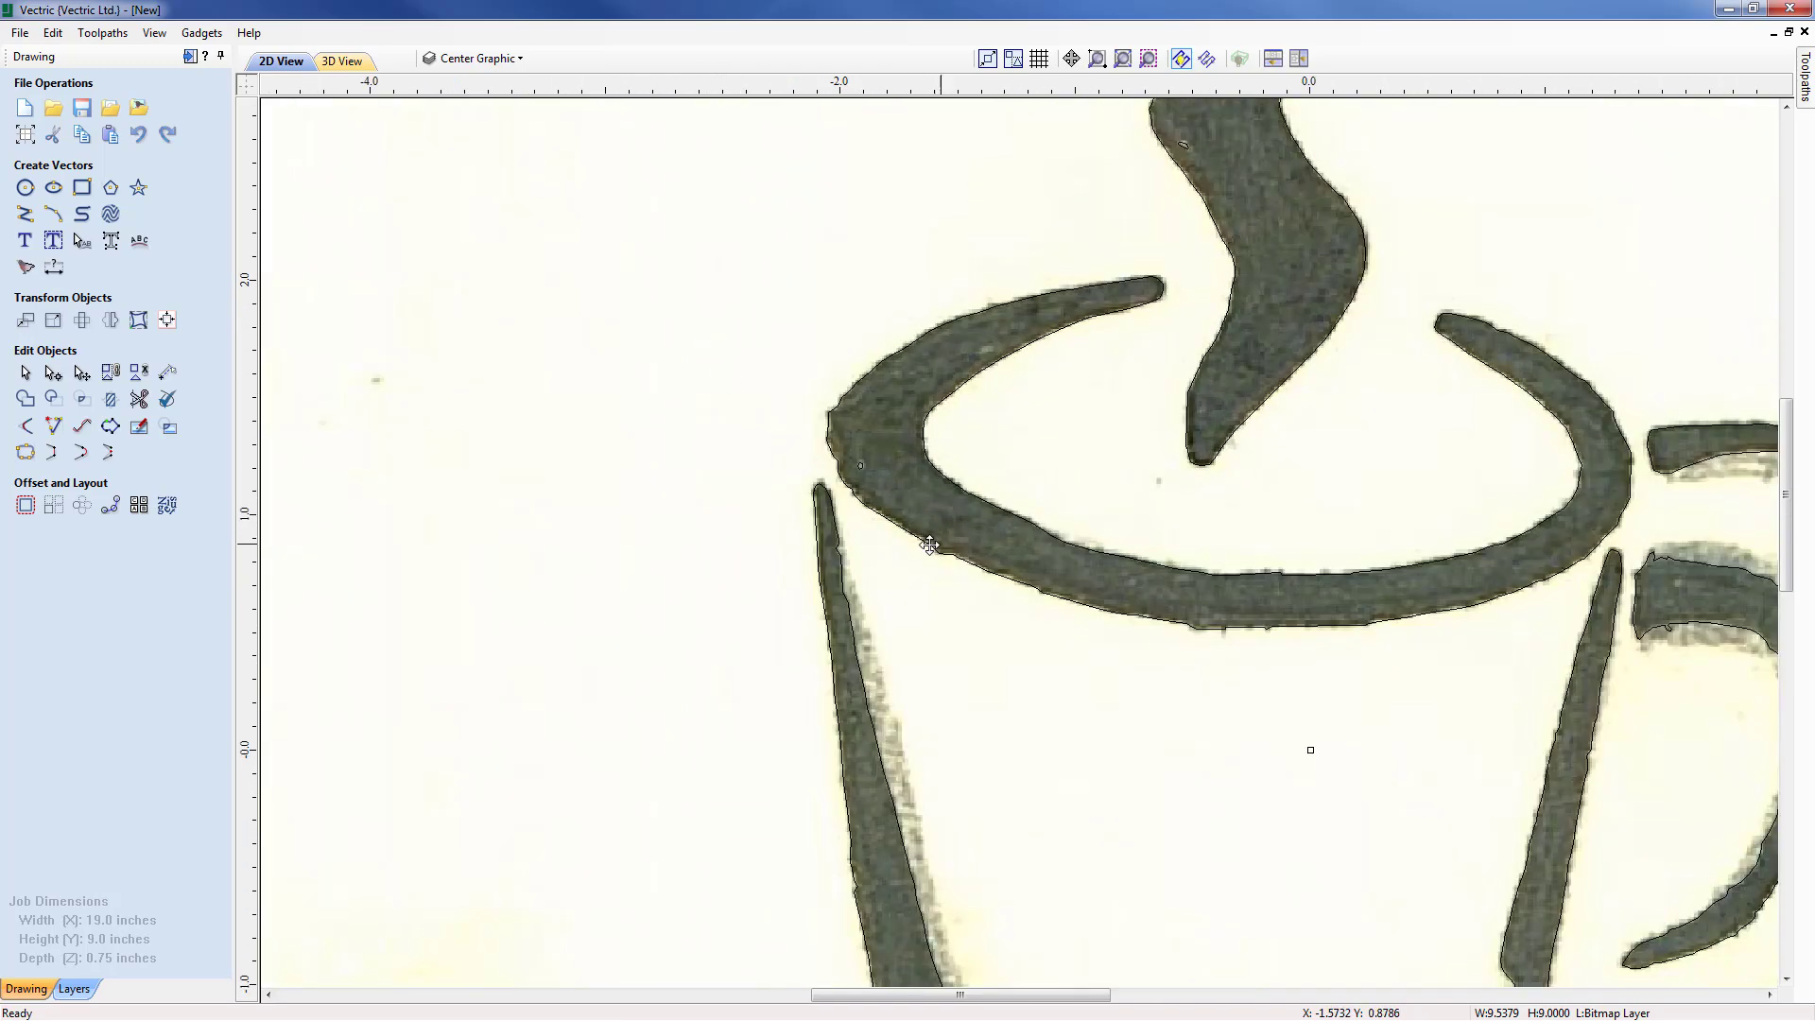
pyautogui.click(840, 511)
pyautogui.click(874, 519)
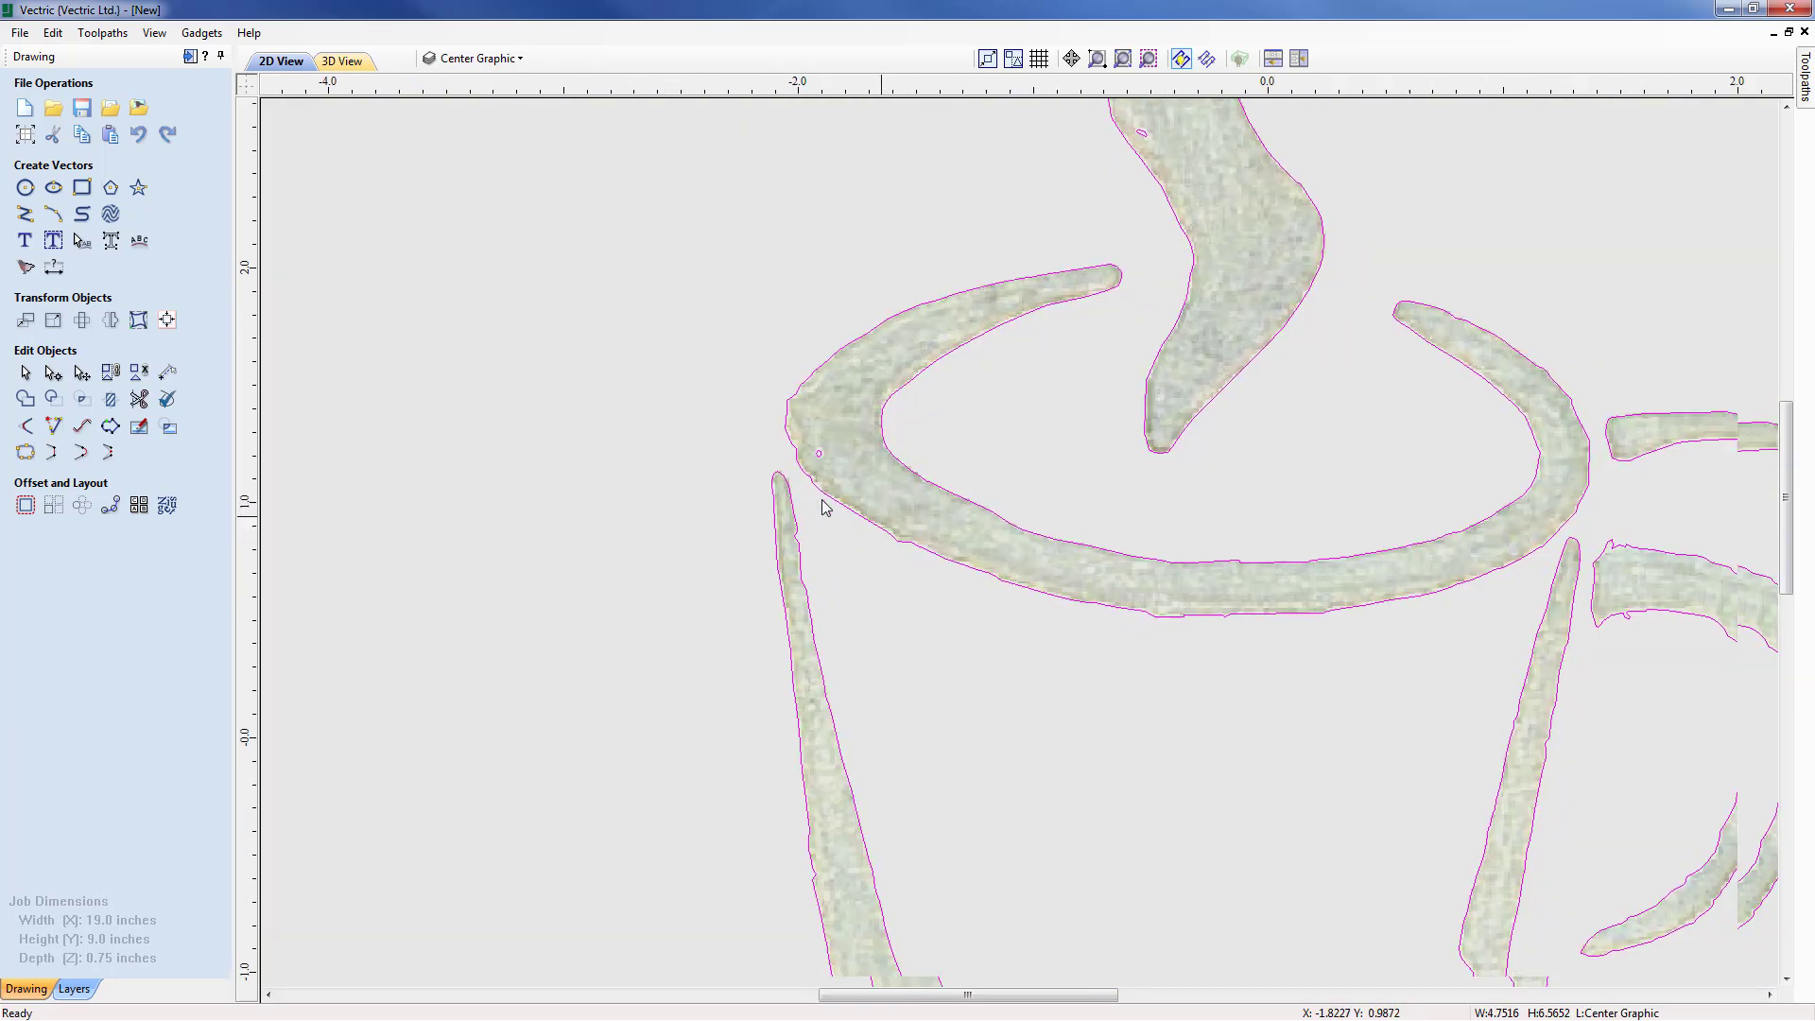
pyautogui.scroll(1, 832, 506)
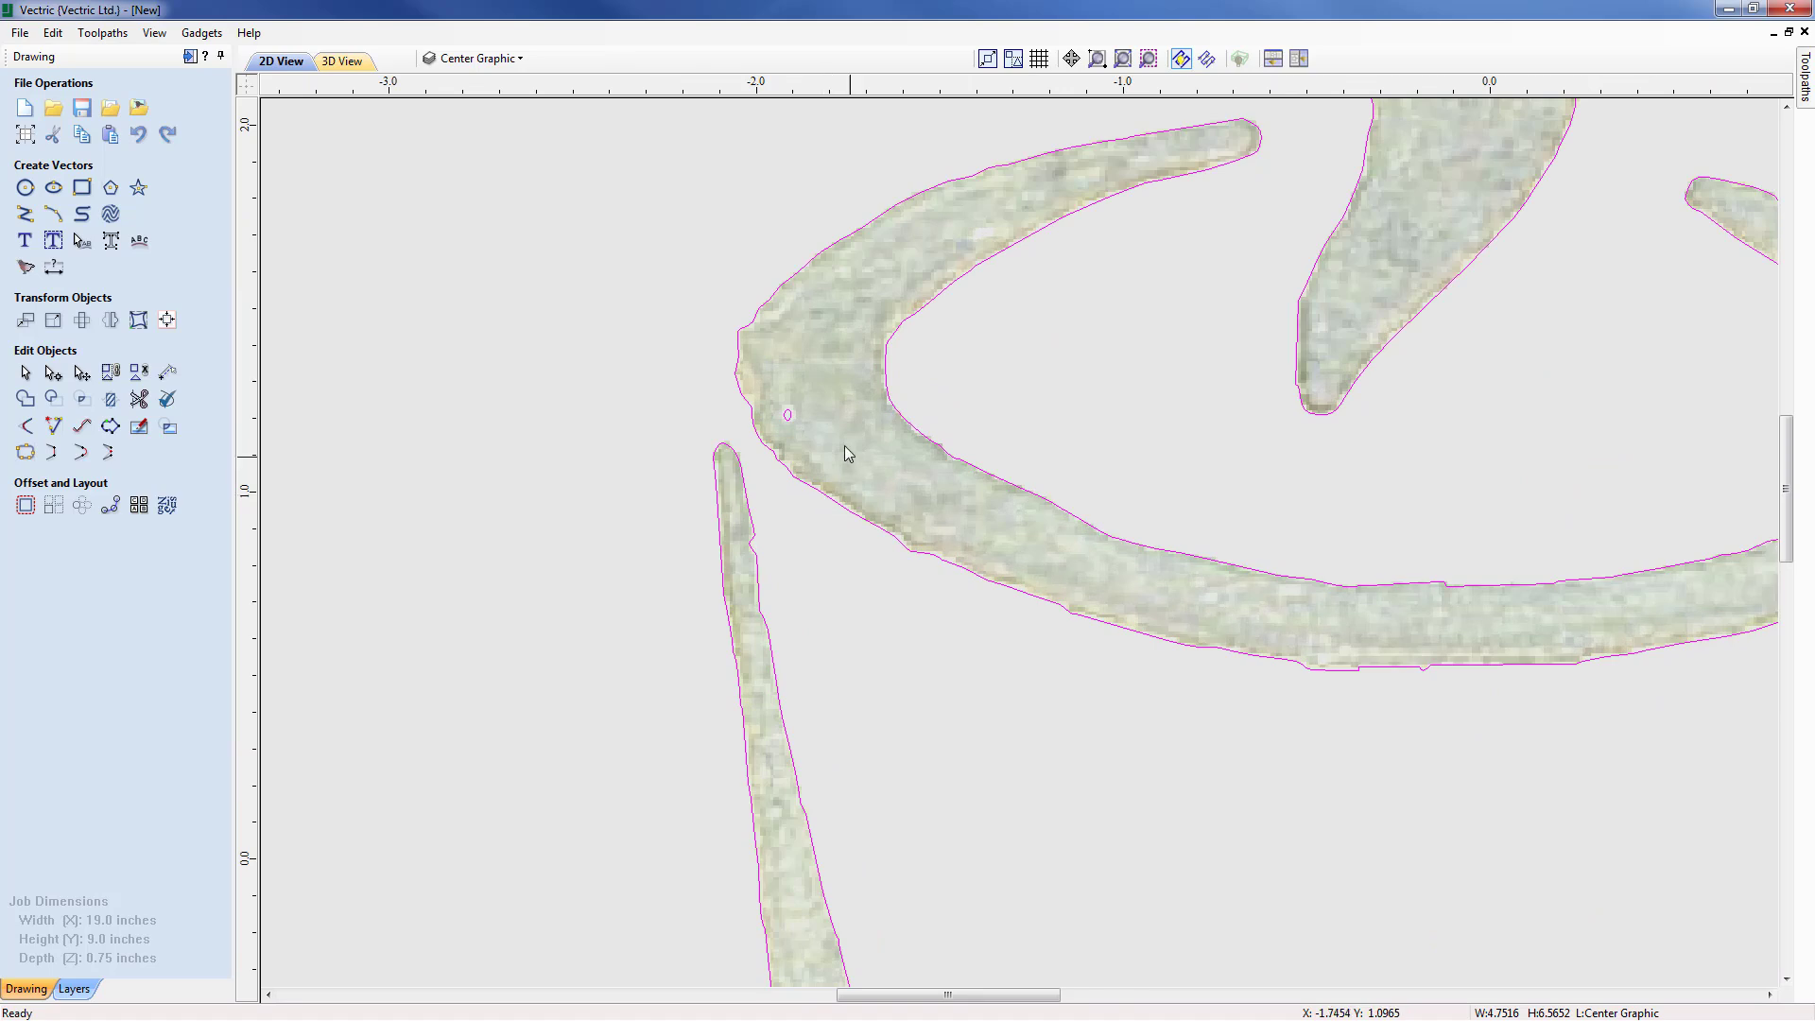
pyautogui.moveTo(798, 418); pyautogui.dragTo(644, 466, button='middle')
pyautogui.moveTo(992, 589); pyautogui.dragTo(1007, 291, button='middle')
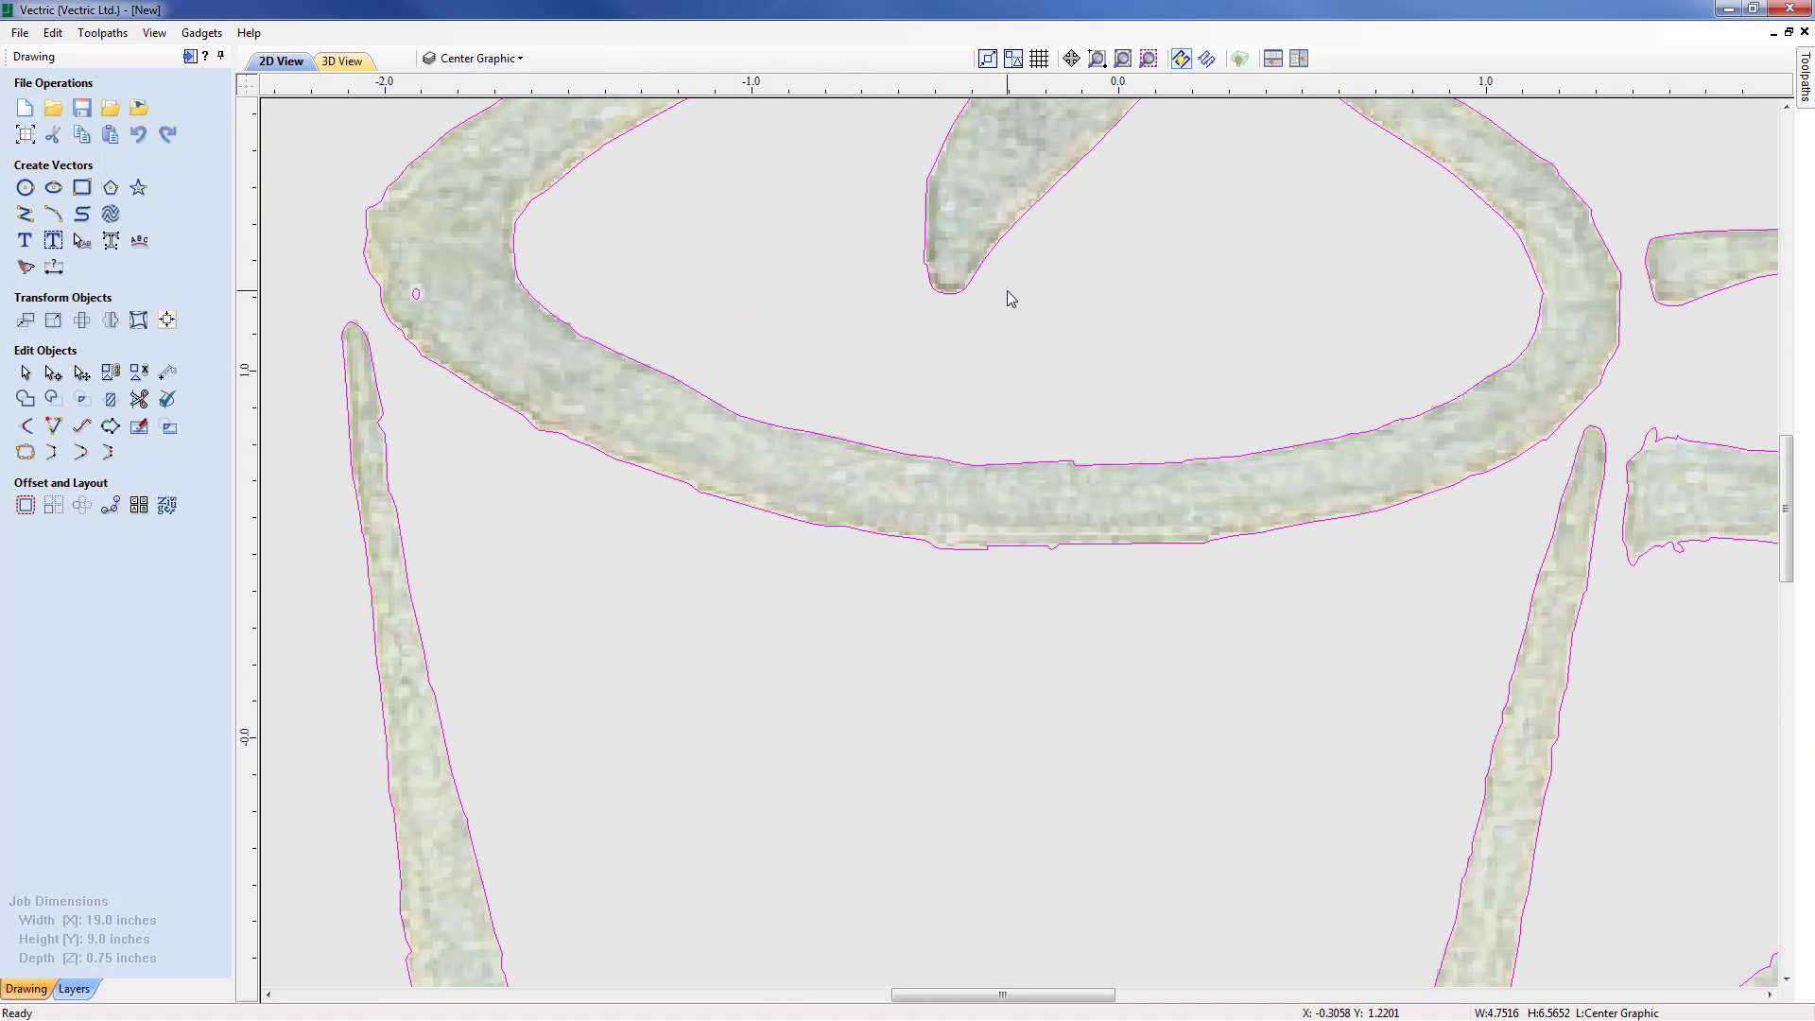
pyautogui.scroll(-4, 649, 341)
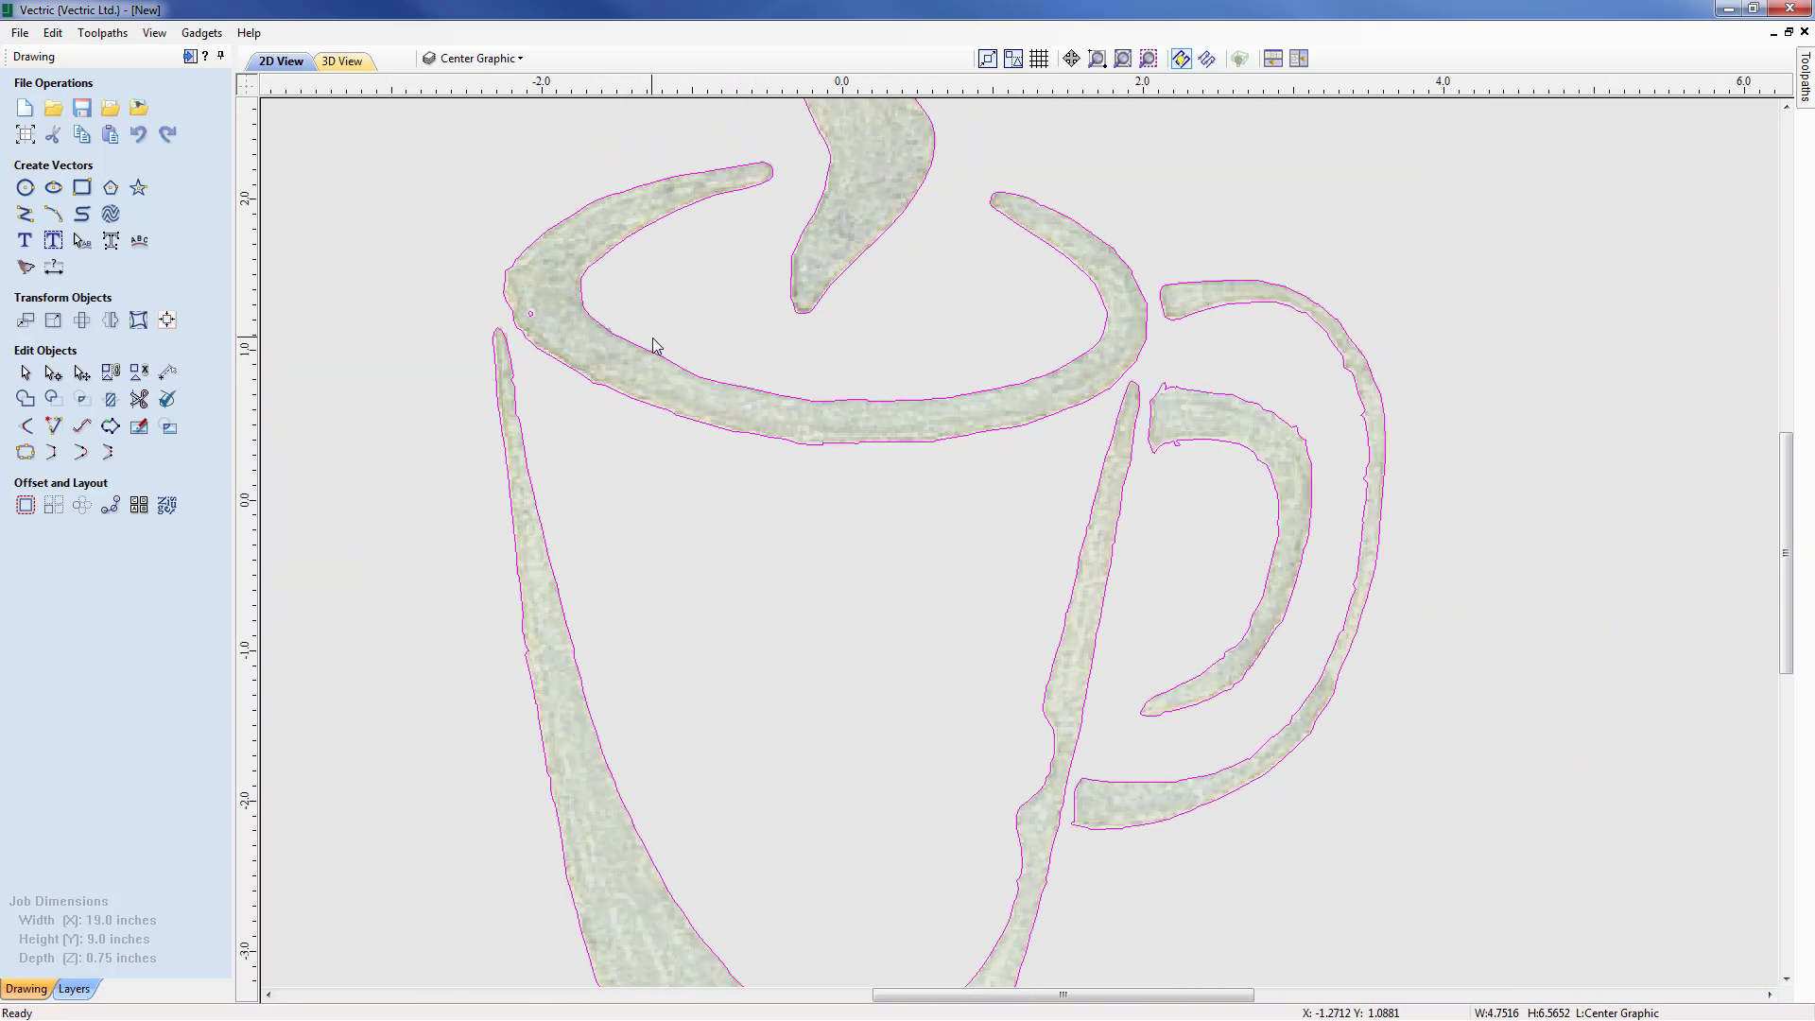
pyautogui.moveTo(725, 405); pyautogui.dragTo(838, 393, button='middle')
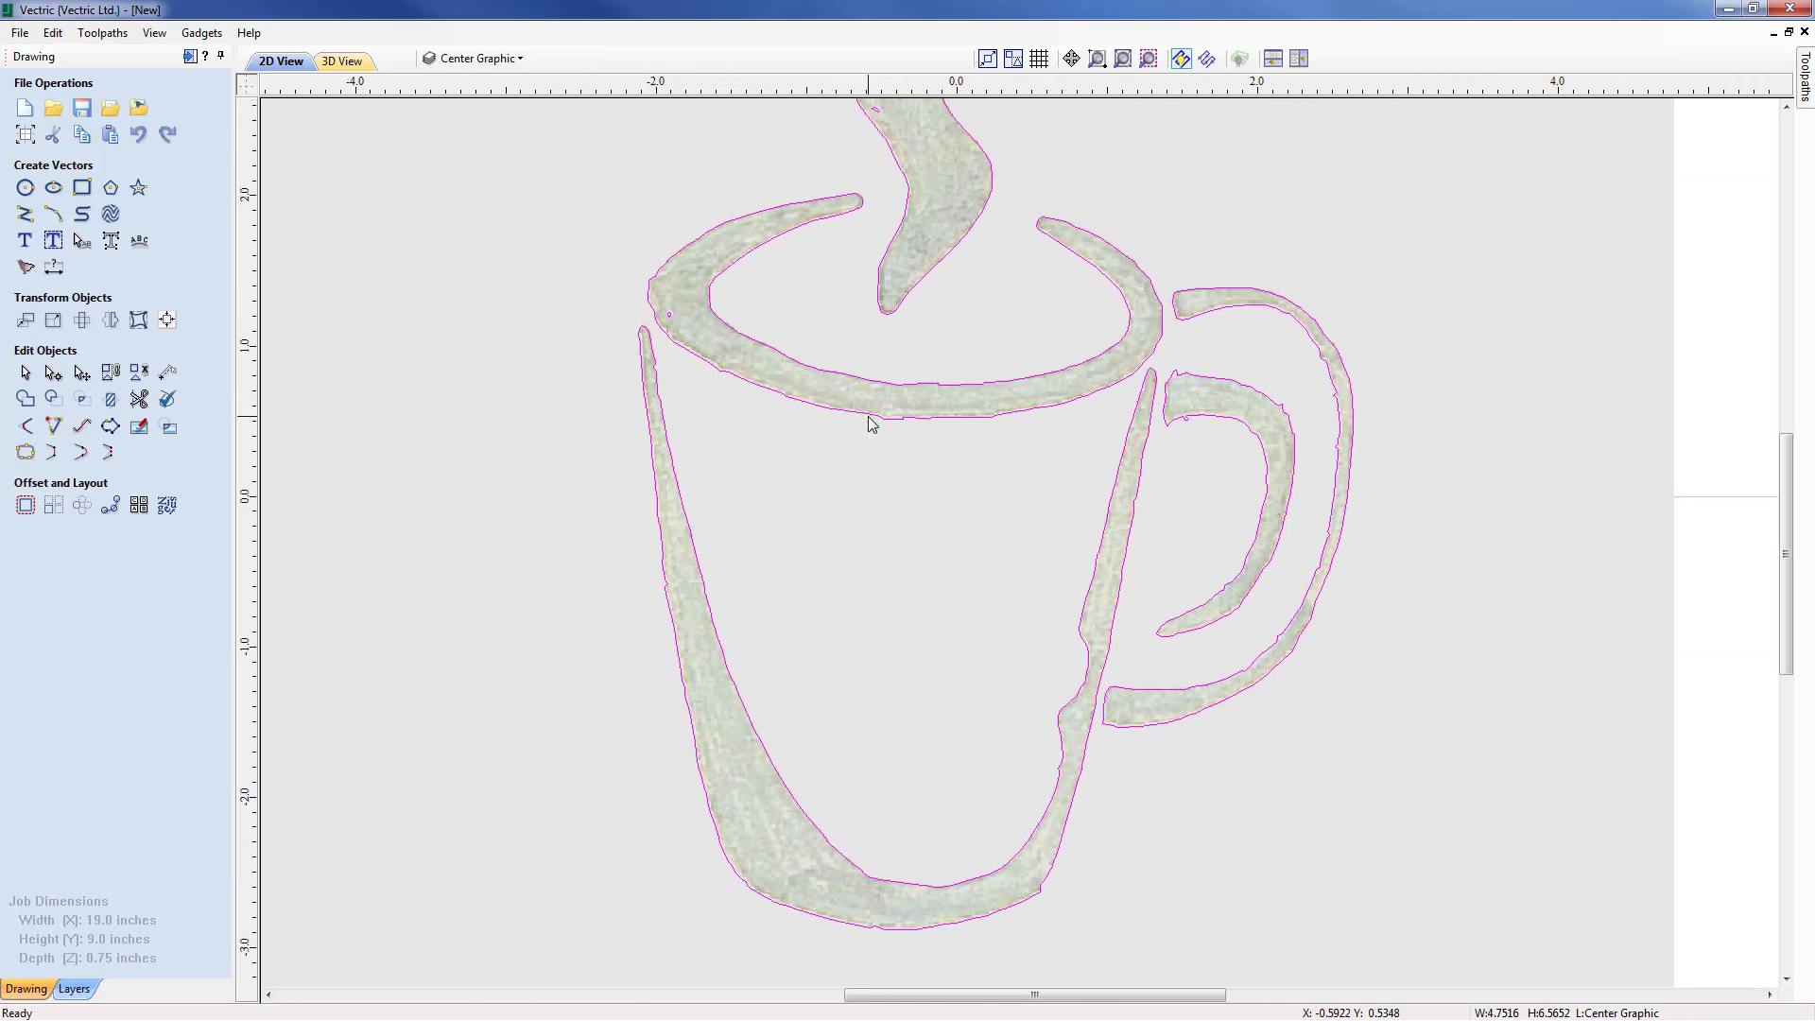
pyautogui.rightClick(870, 416)
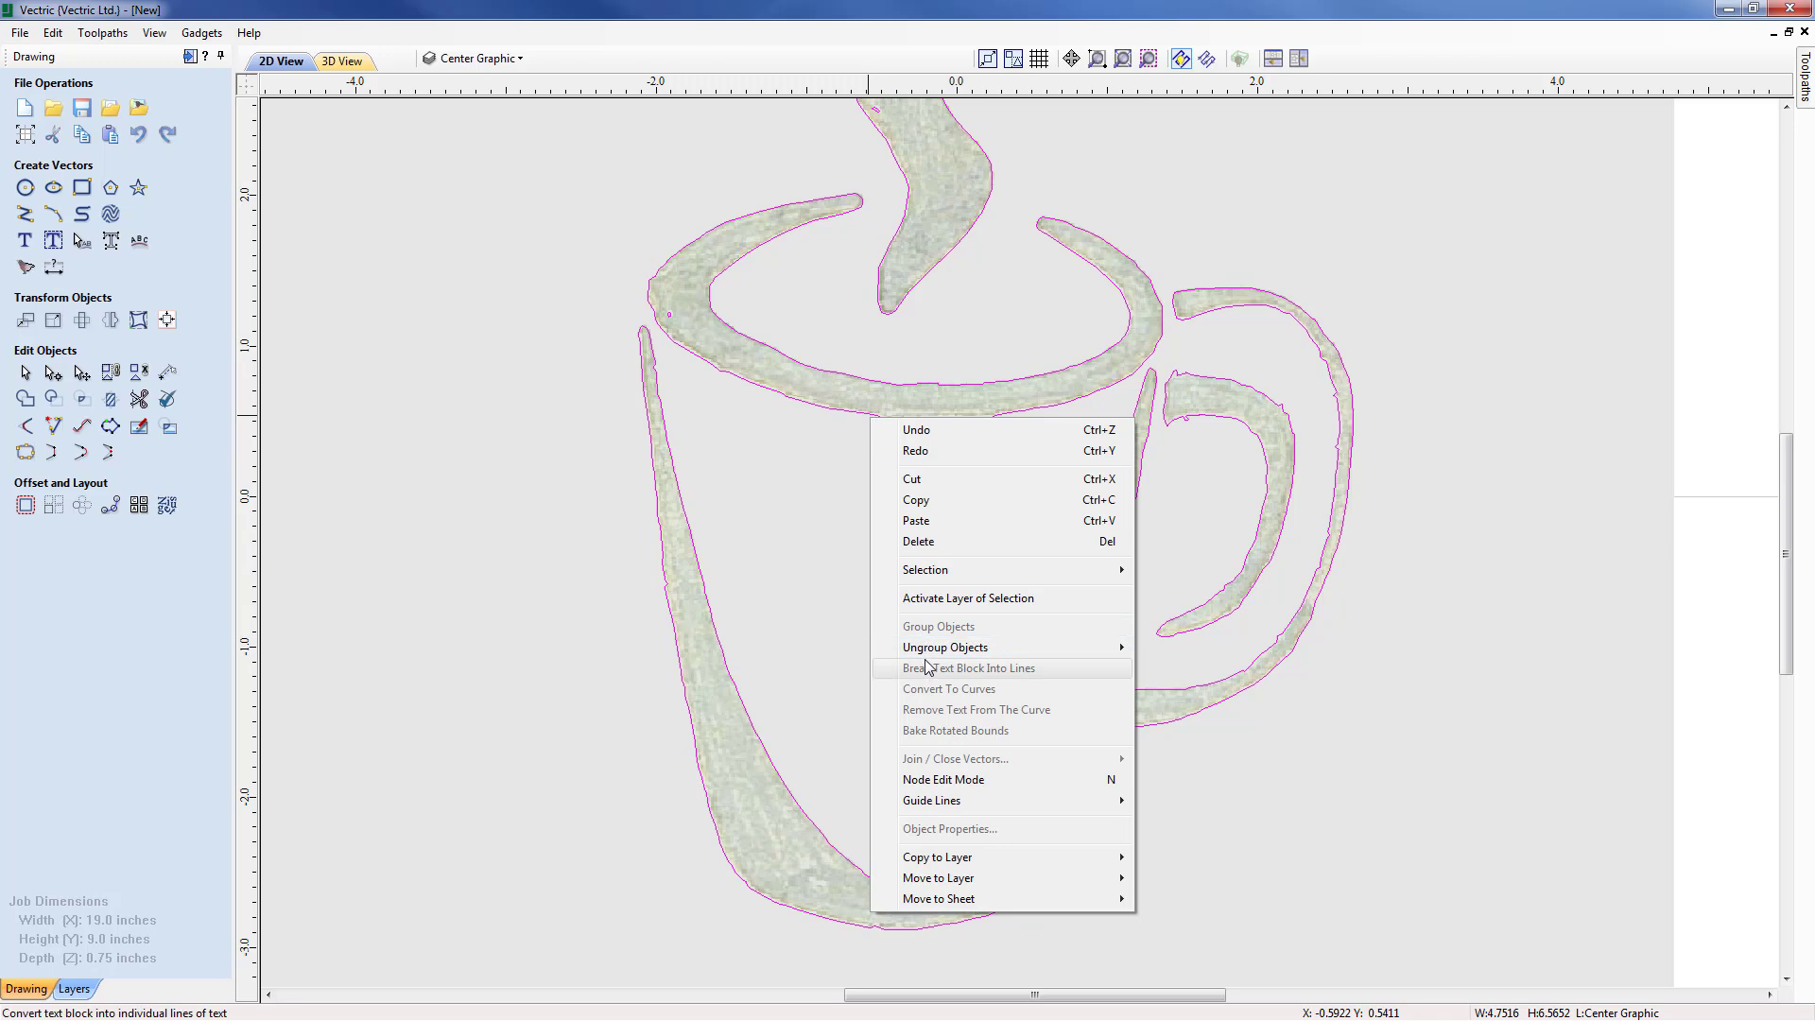
pyautogui.moveTo(1072, 657)
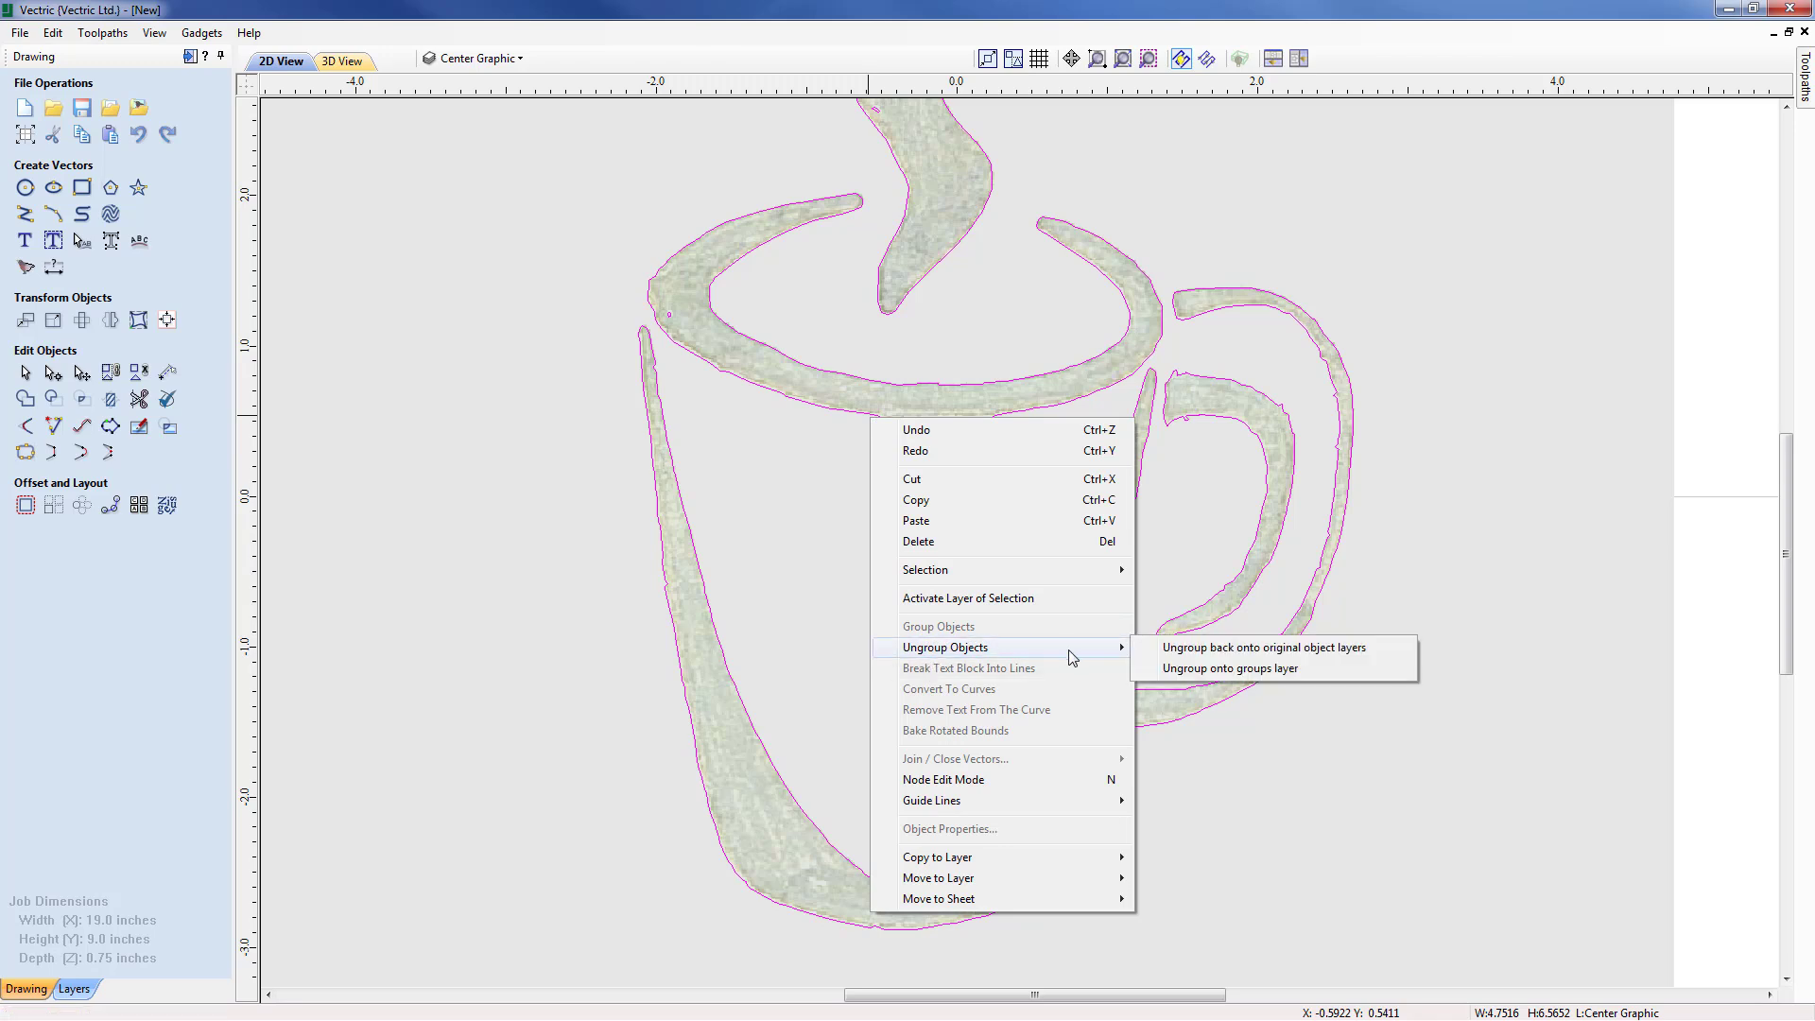
pyautogui.click(1284, 668)
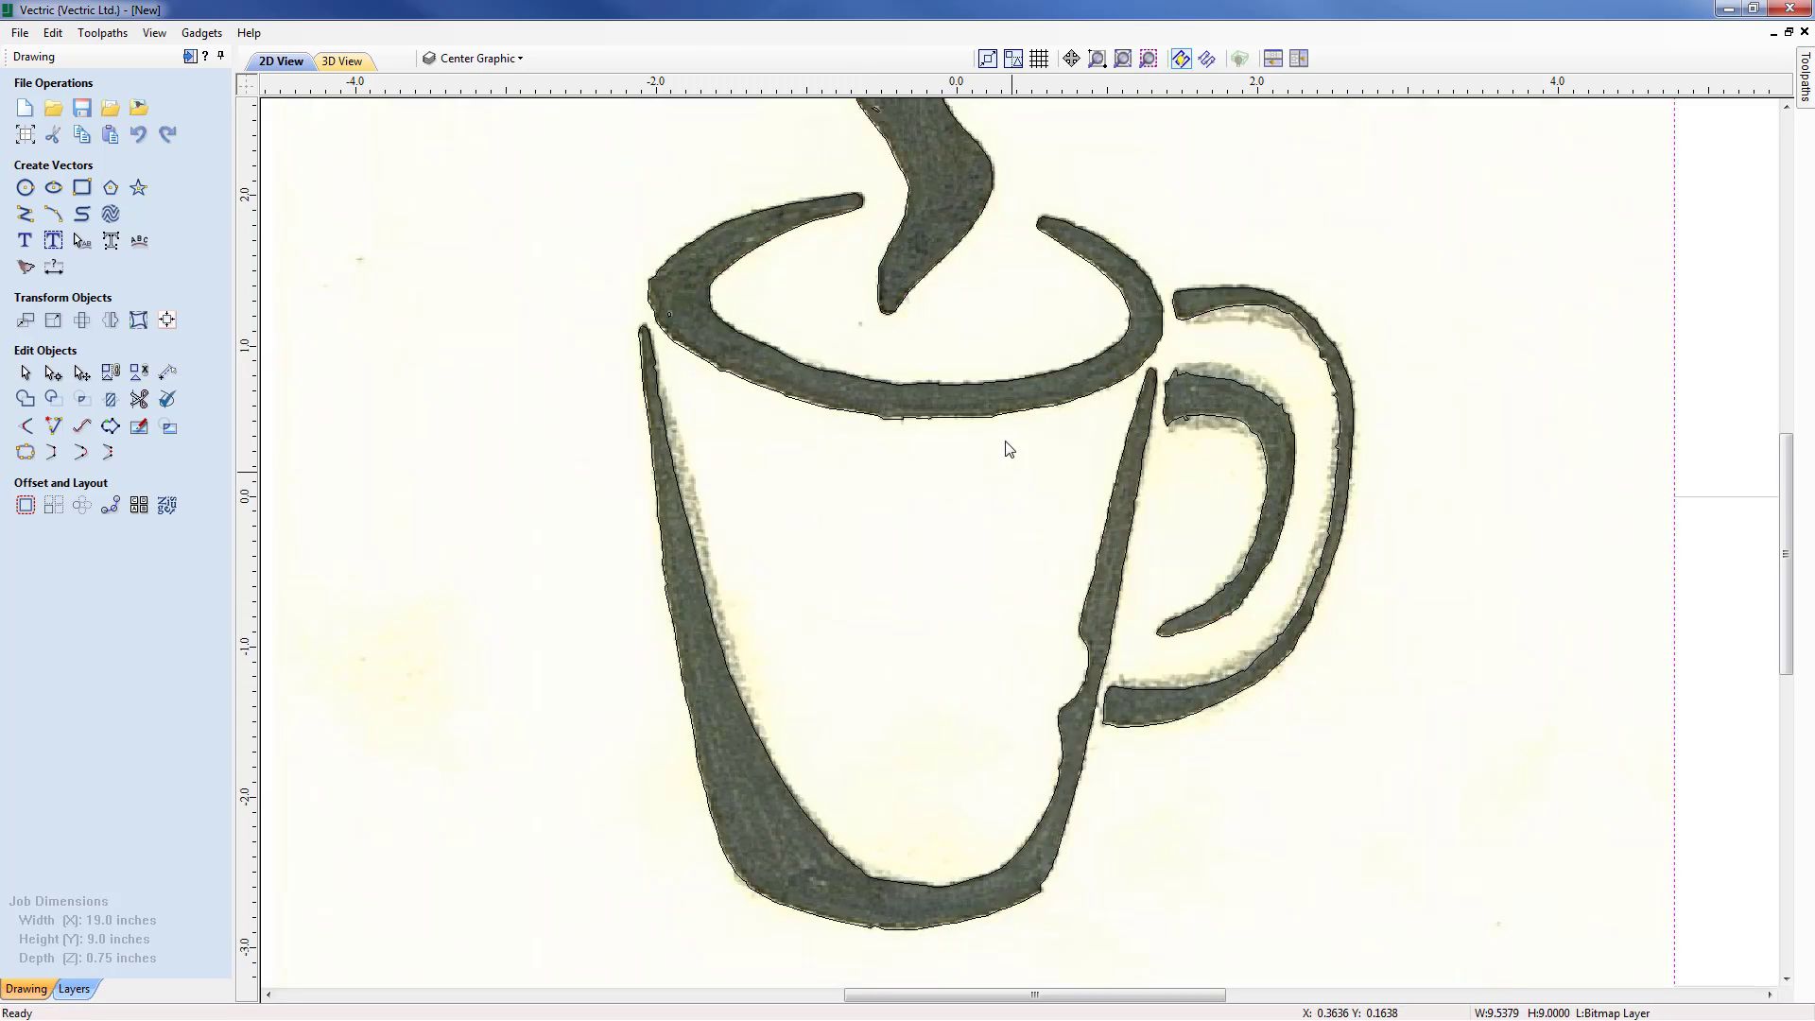
pyautogui.click(995, 418)
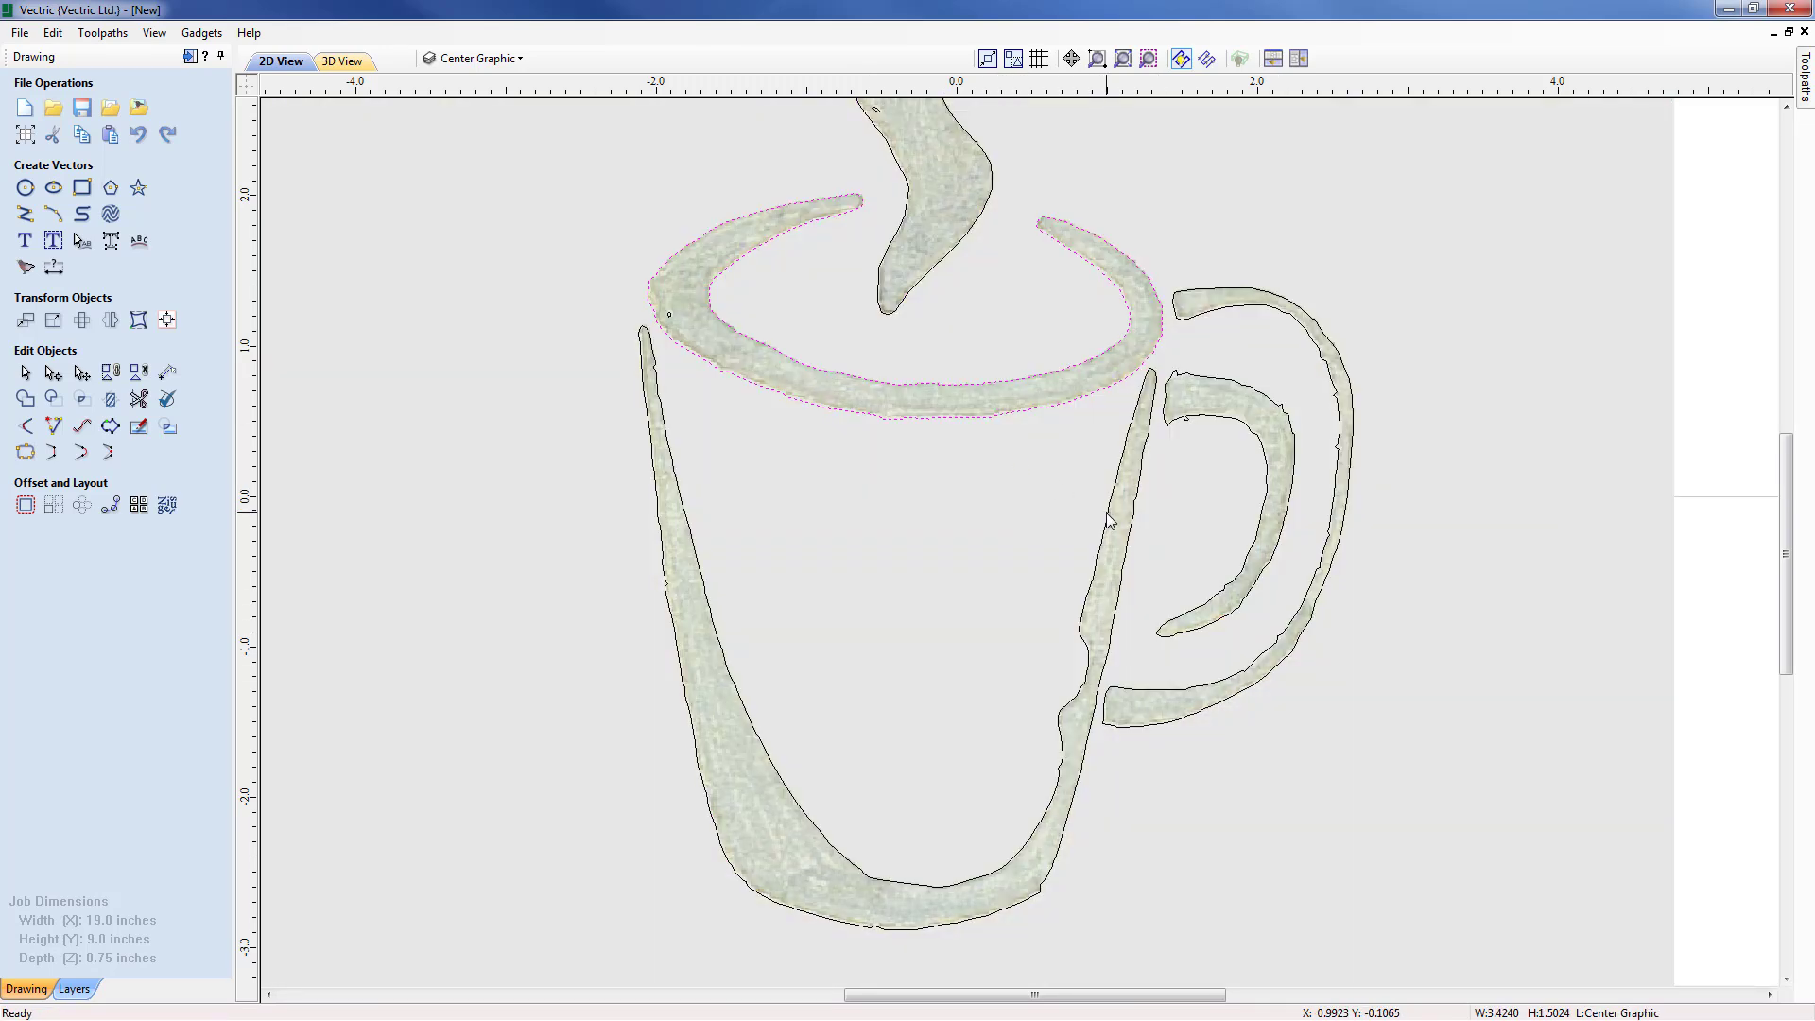
# Step: Hide the Bitmap Layer and deselect the rim vector
pyautogui.click(520, 58)
pyautogui.click(454, 88)
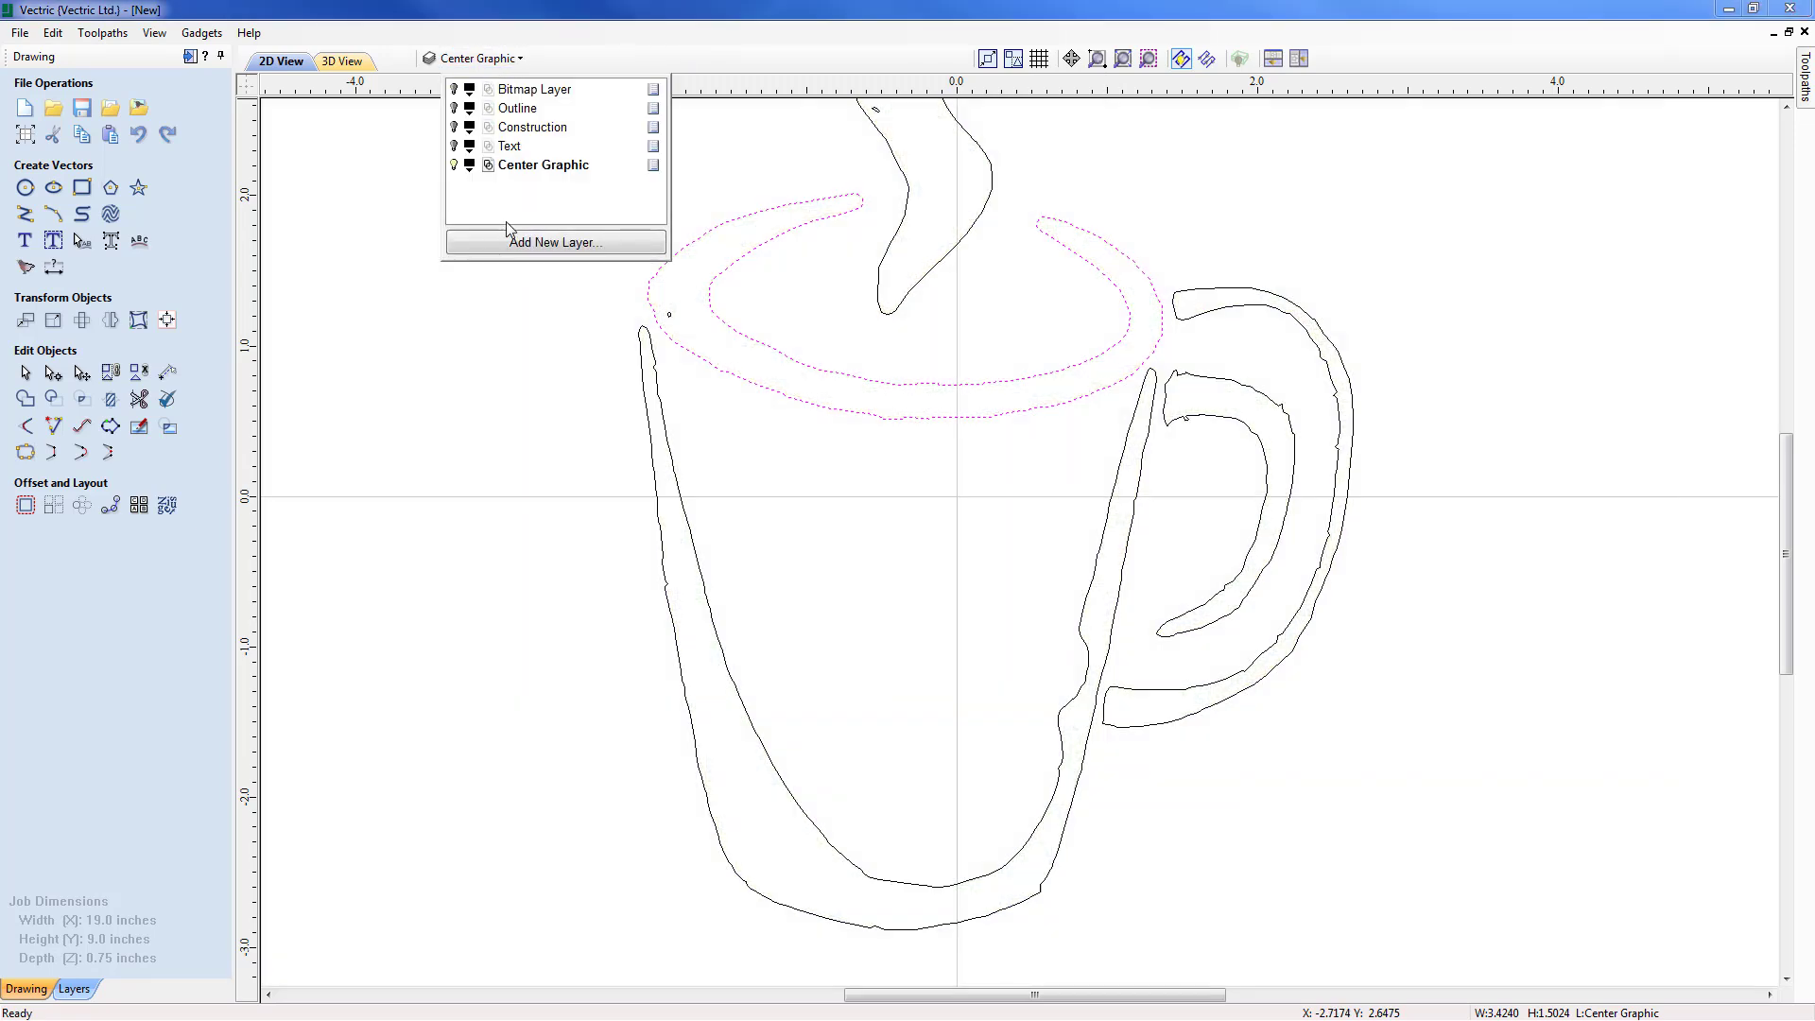
pyautogui.click(490, 342)
# Step: Examine the nodes of the traced rim vector in node editing, checking their density and the small jagged spans along both edges
pyautogui.scroll(-2, 490, 342)
pyautogui.moveTo(489, 331); pyautogui.dragTo(620, 468, button='middle')
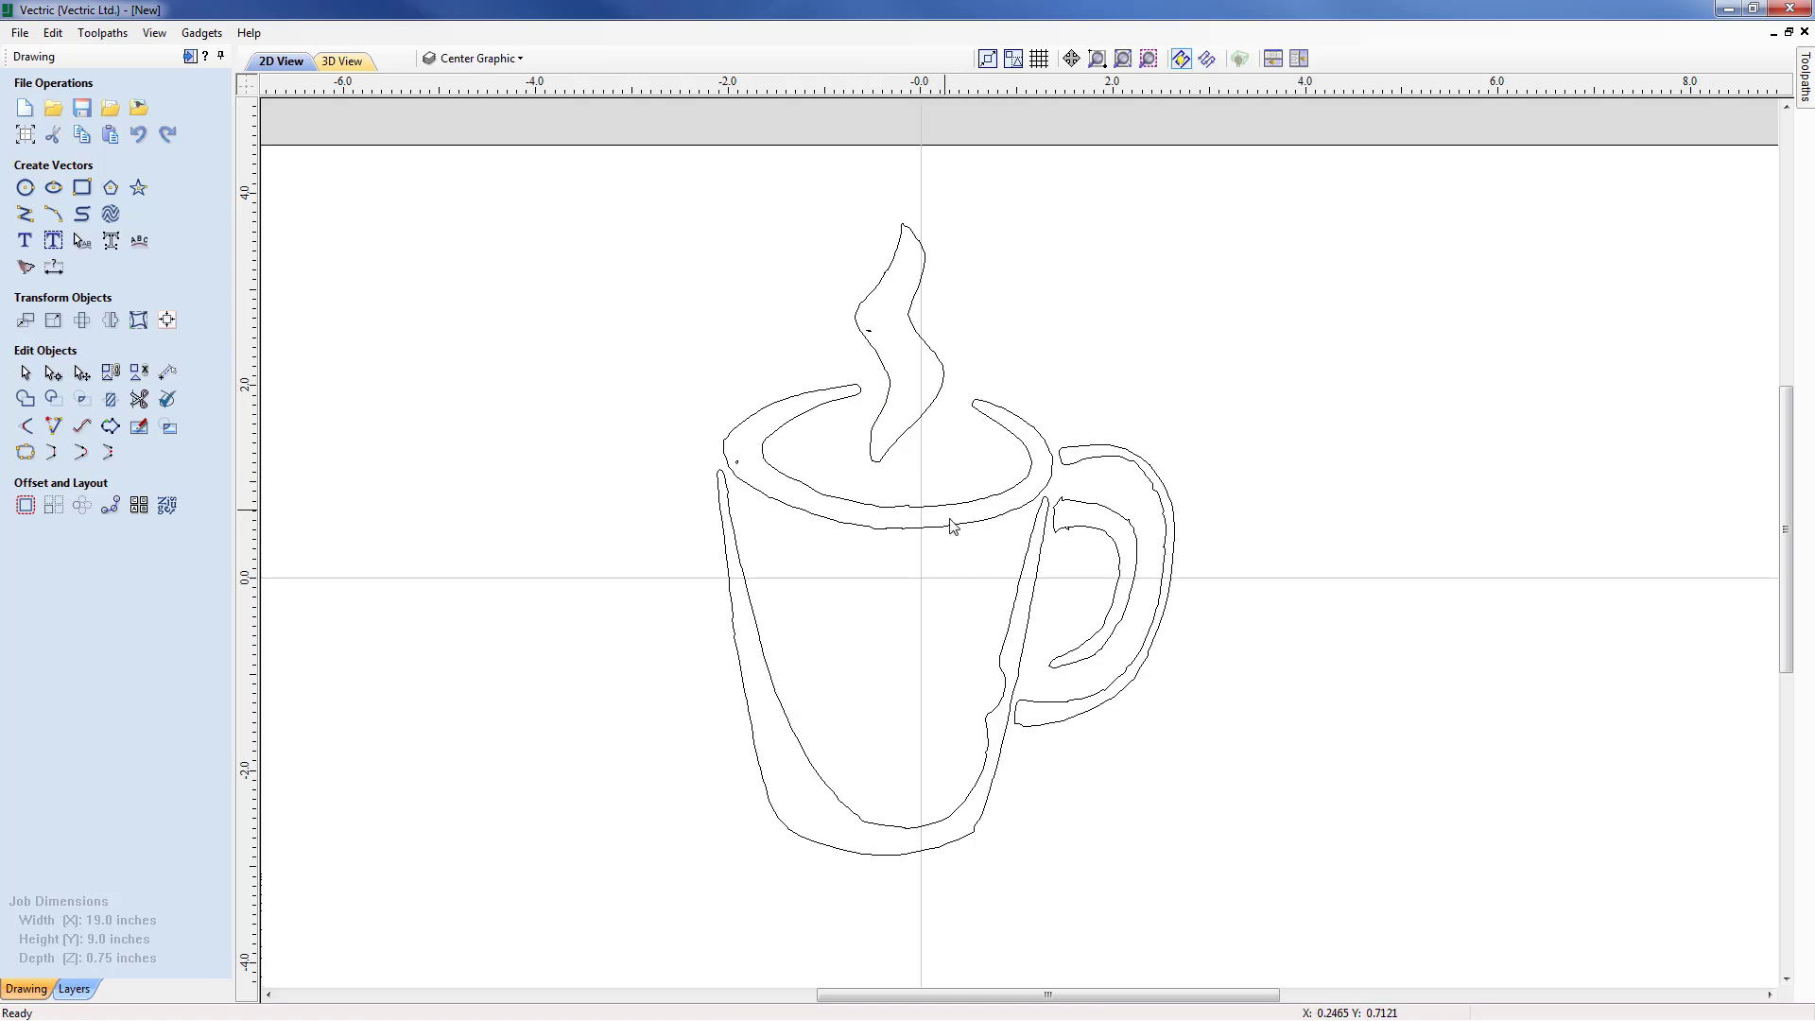
pyautogui.moveTo(932, 525); pyautogui.dragTo(936, 488, button='middle')
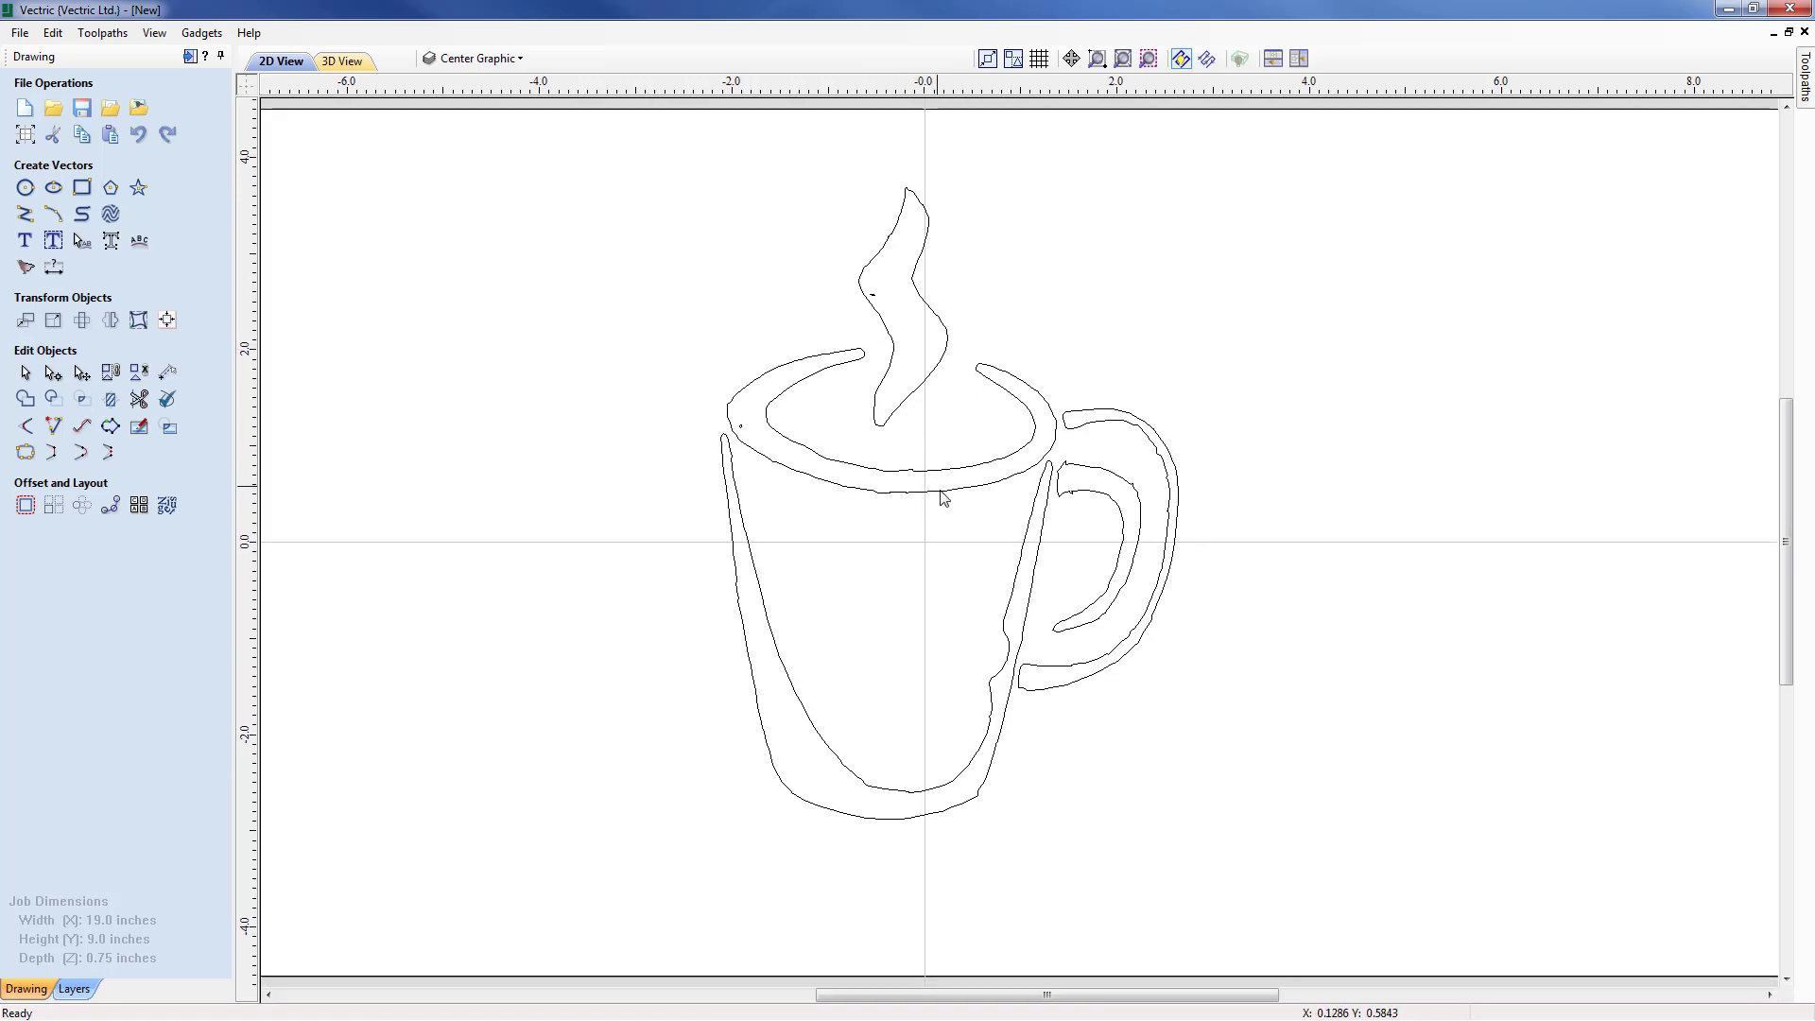
pyautogui.click(942, 495)
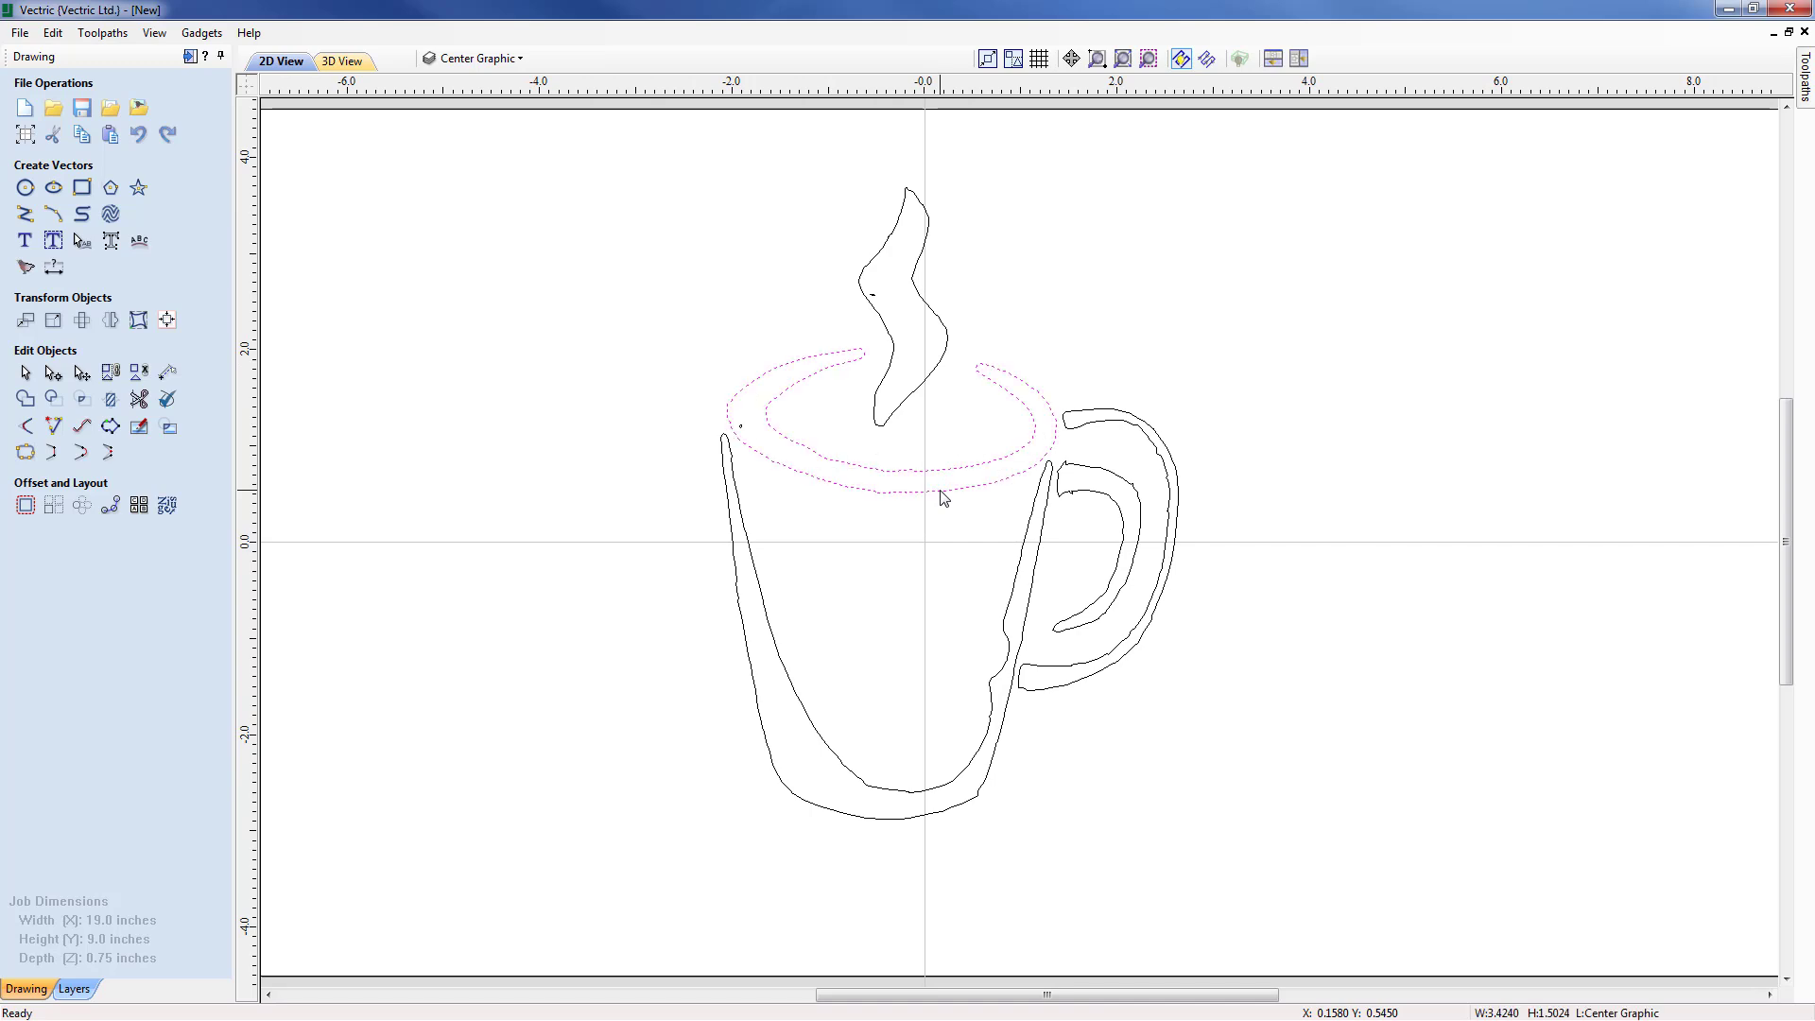
pyautogui.press('n')
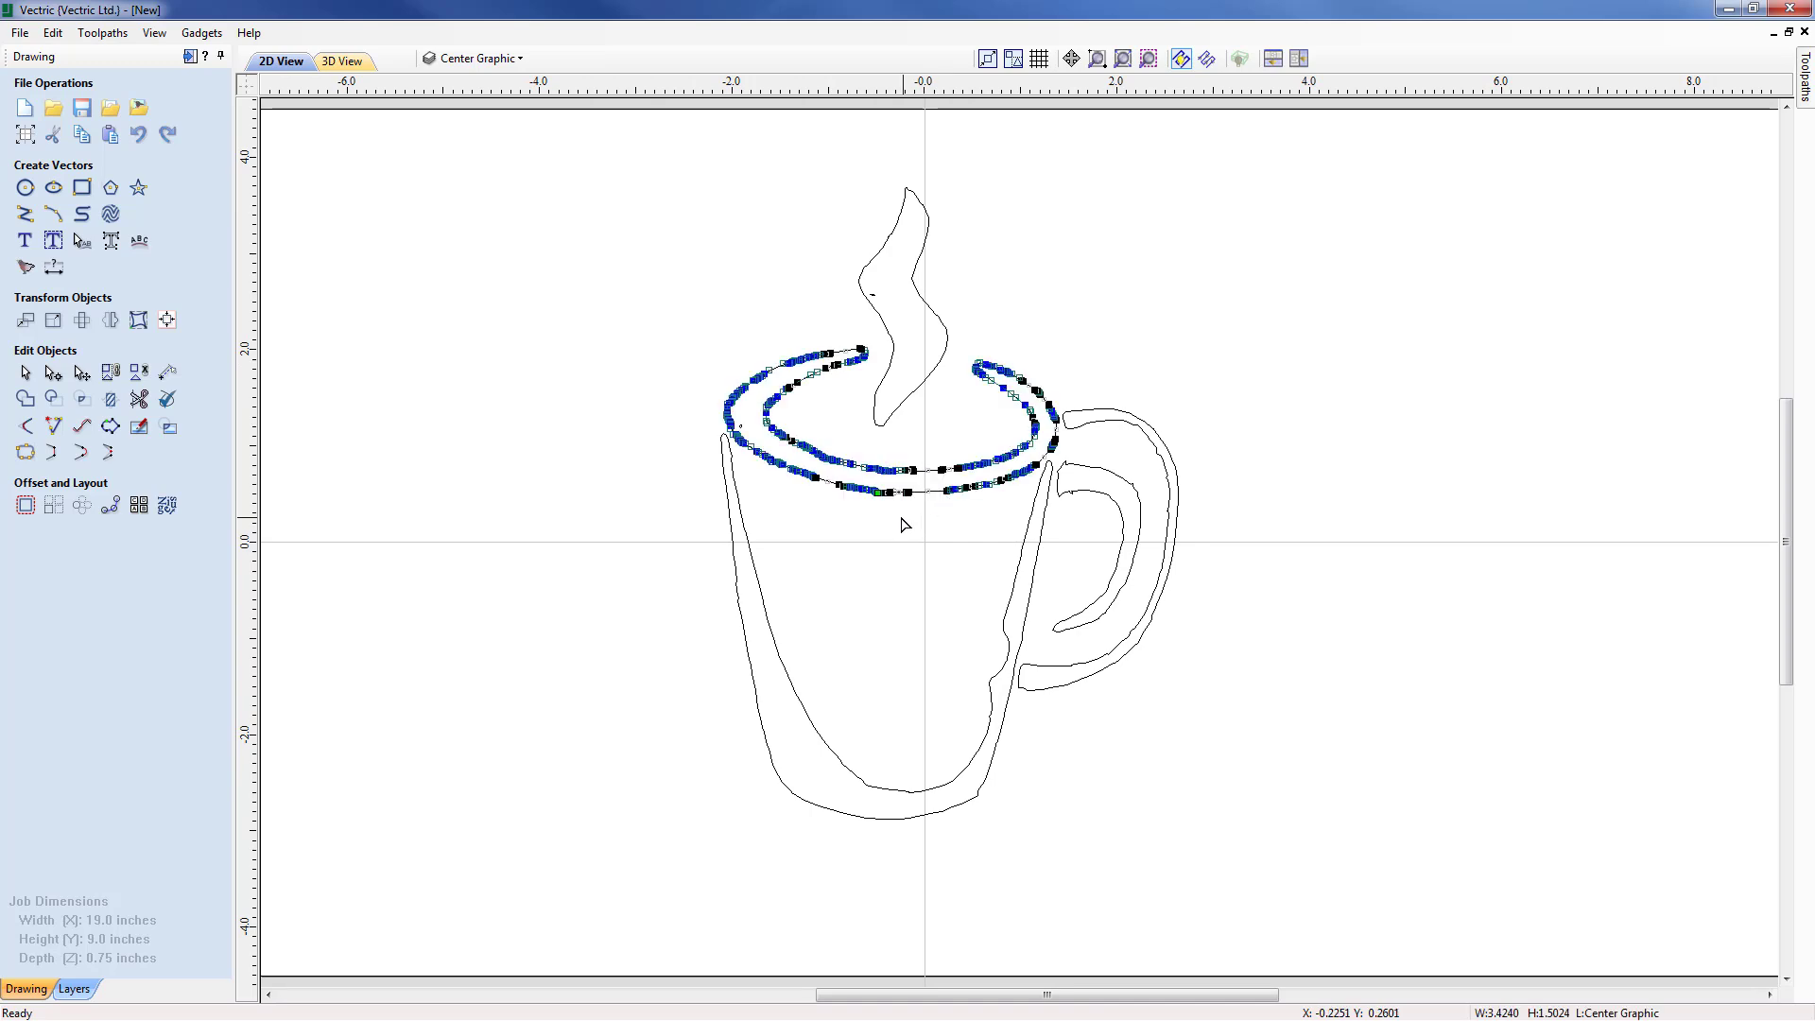
pyautogui.scroll(3, 898, 515)
pyautogui.scroll(4, 946, 475)
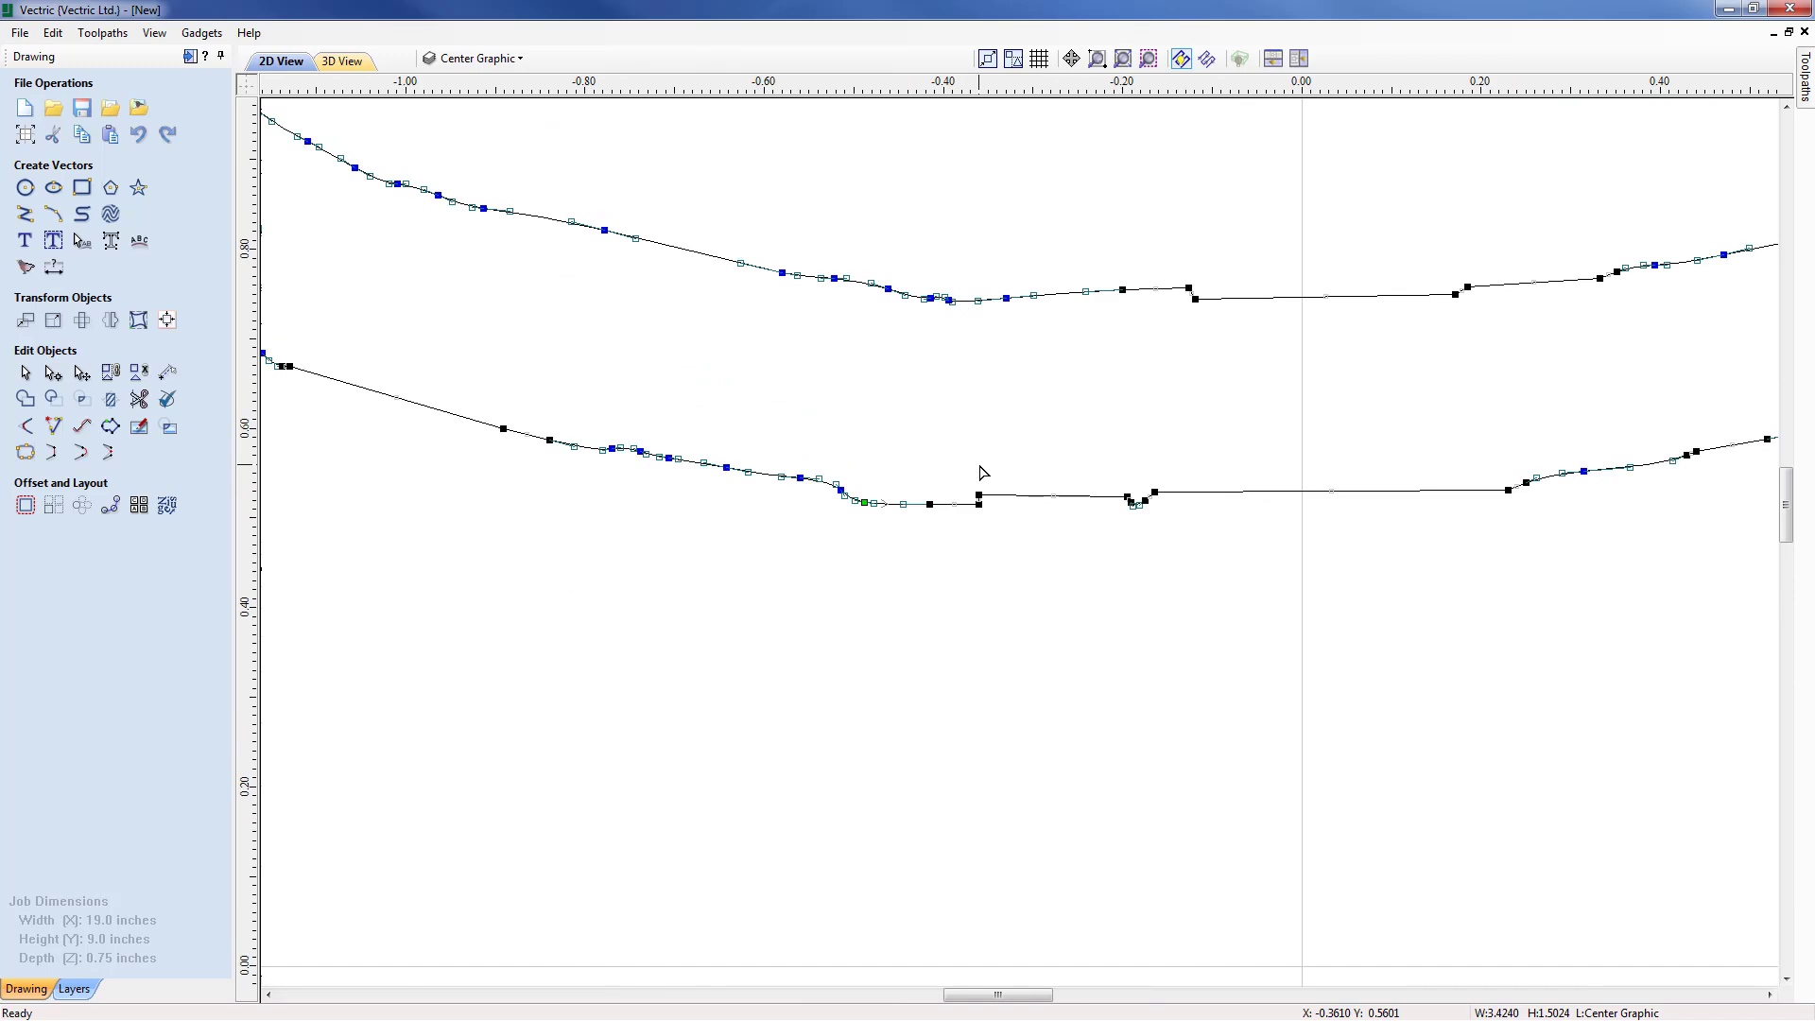
pyautogui.moveTo(1214, 469); pyautogui.dragTo(831, 494, button='middle')
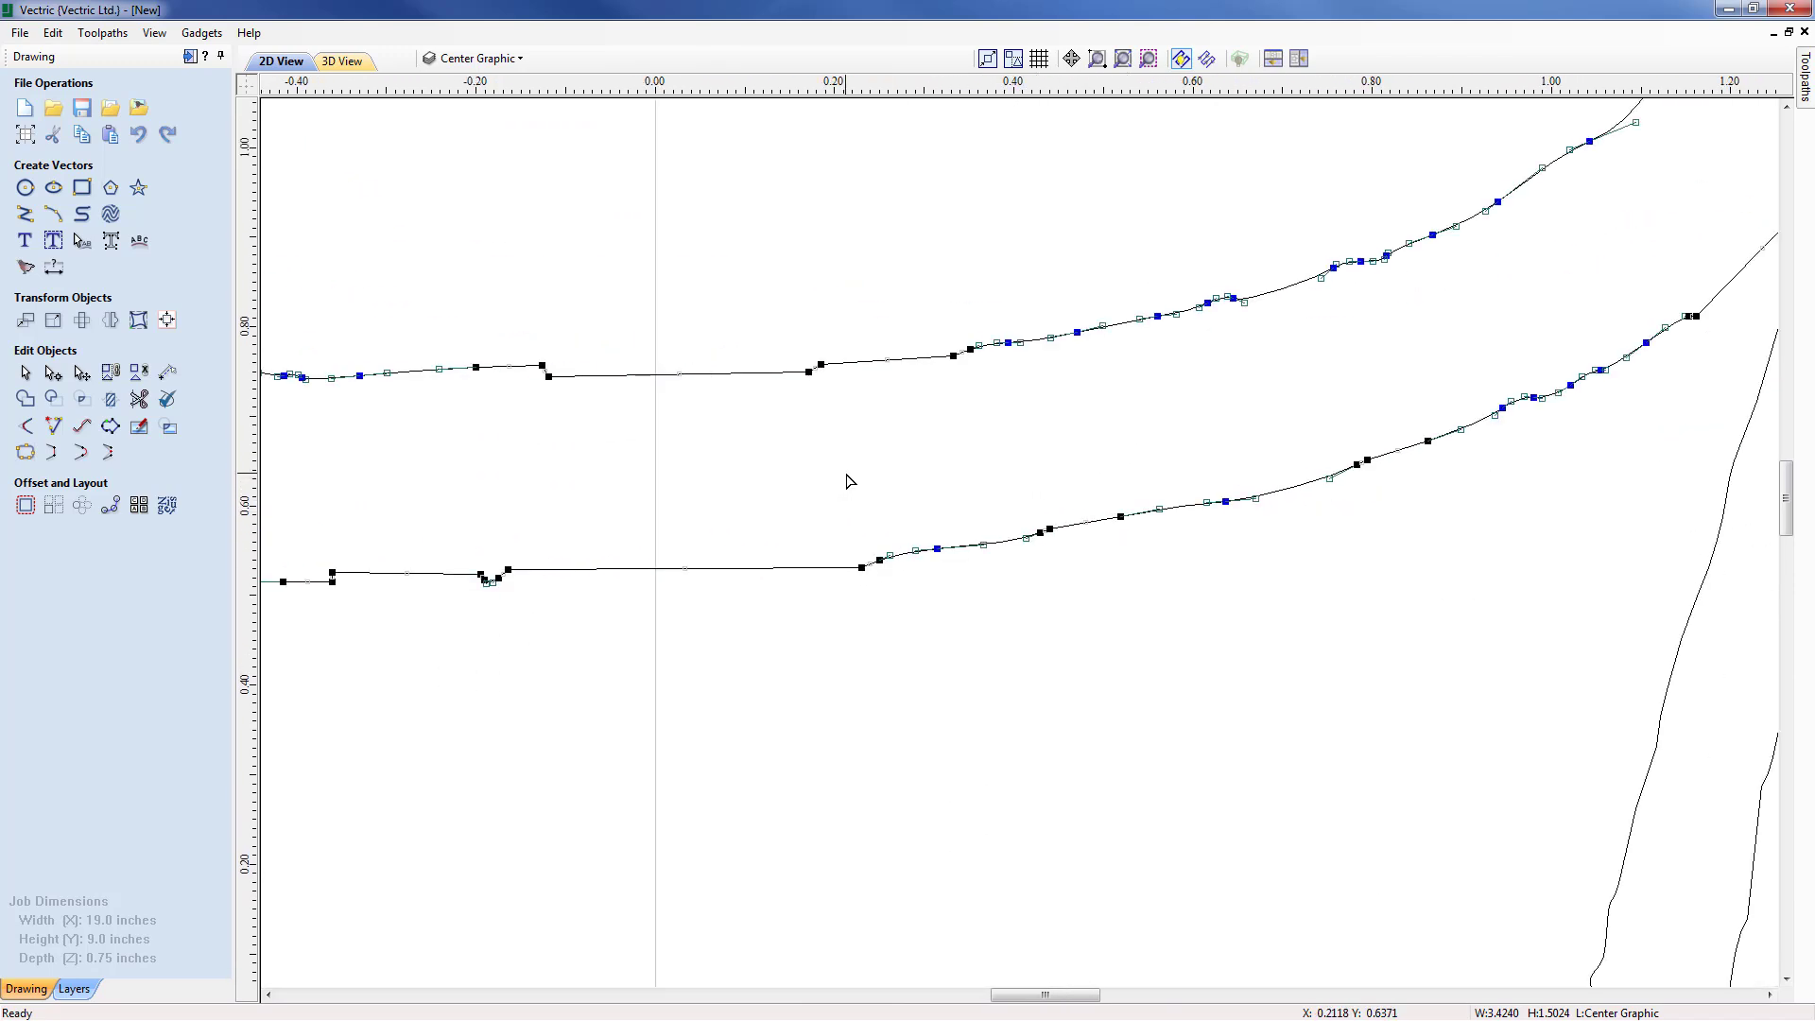
pyautogui.scroll(-2, 860, 482)
pyautogui.scroll(-5, 862, 486)
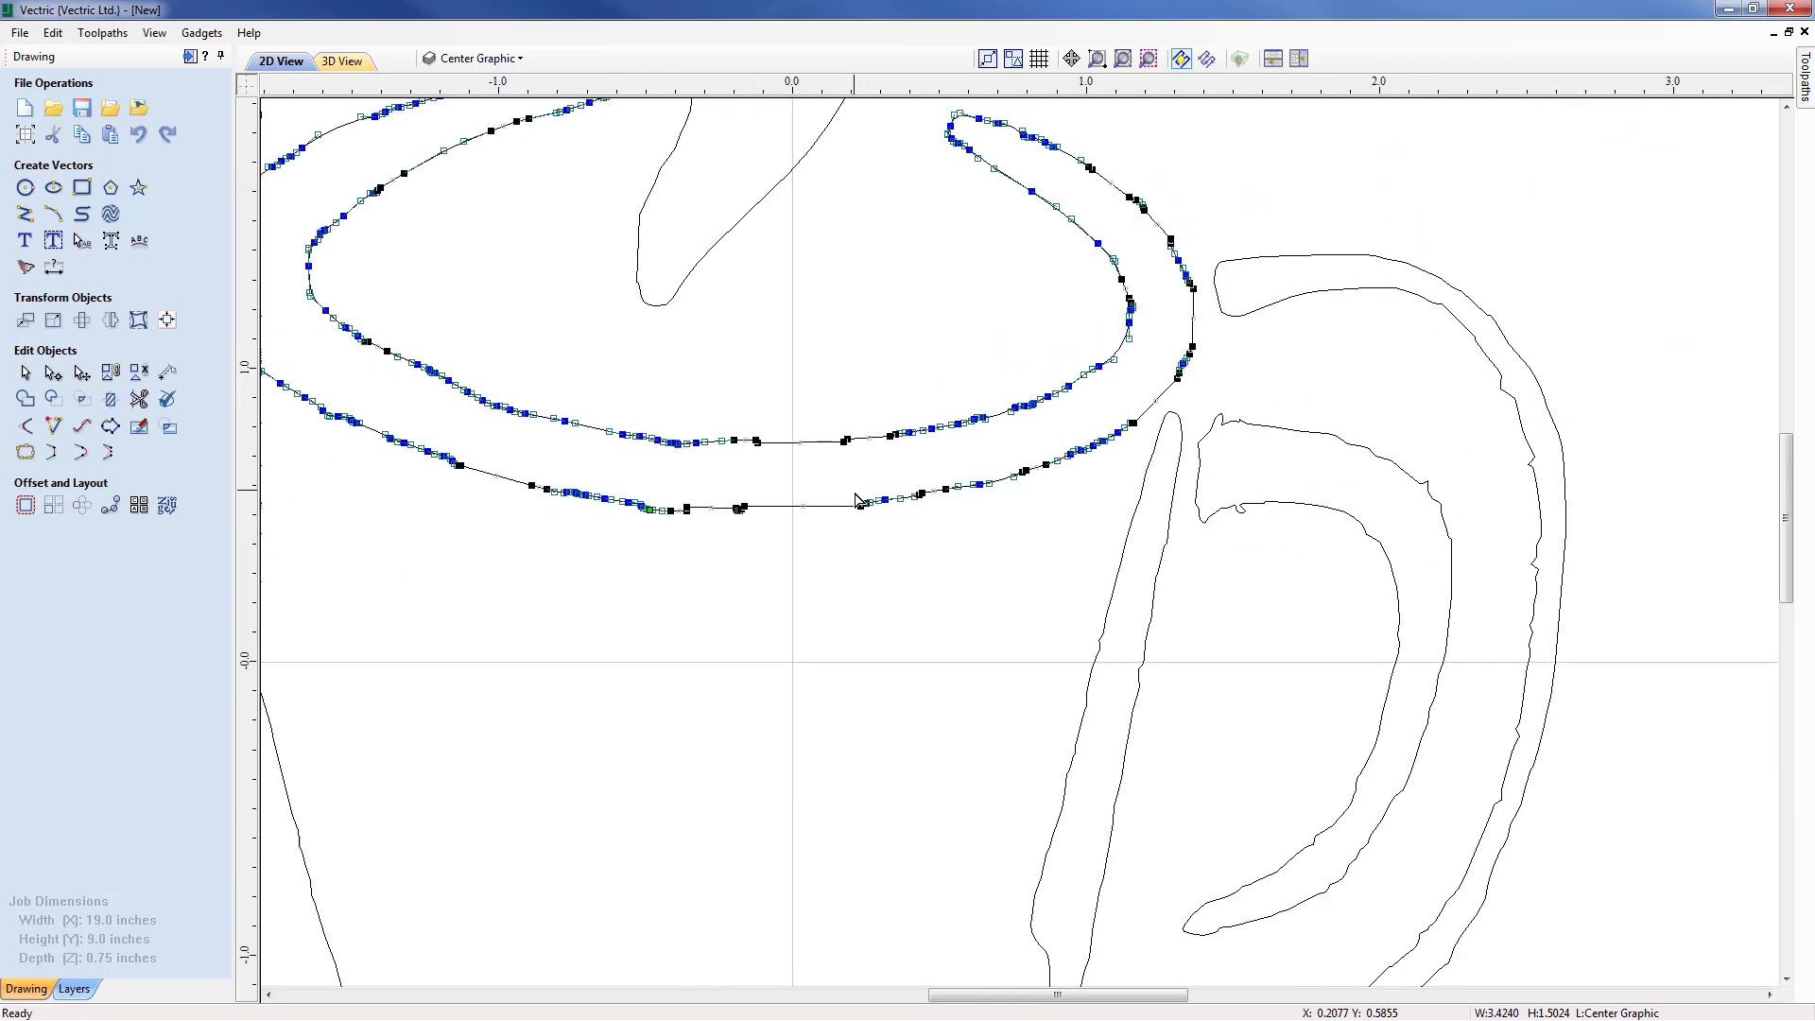
pyautogui.moveTo(942, 499); pyautogui.dragTo(912, 463, button='middle')
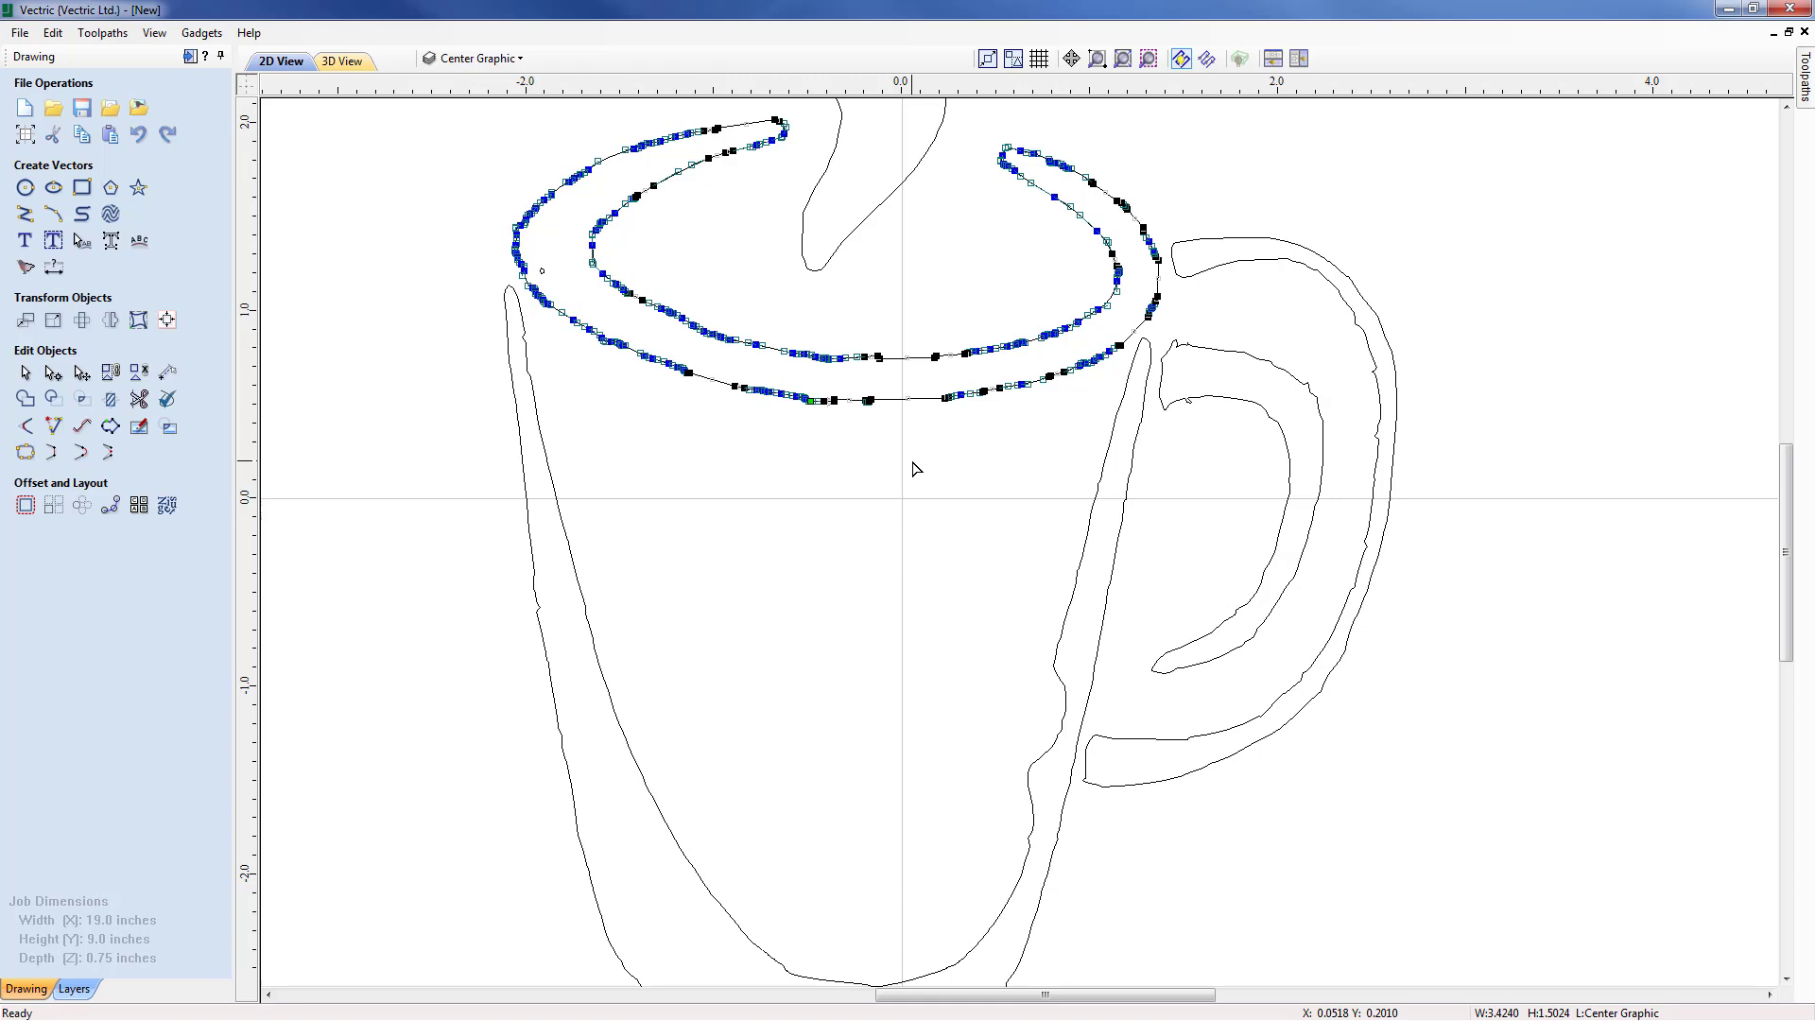
pyautogui.click(915, 469)
# Step: Fit Bezier curves to all the mug vectors with a 0.03 inch tolerance, sharp corners not kept and the selected vectors replaced
pyautogui.scroll(-5, 913, 468)
pyautogui.moveTo(655, 167); pyautogui.dragTo(1222, 866)
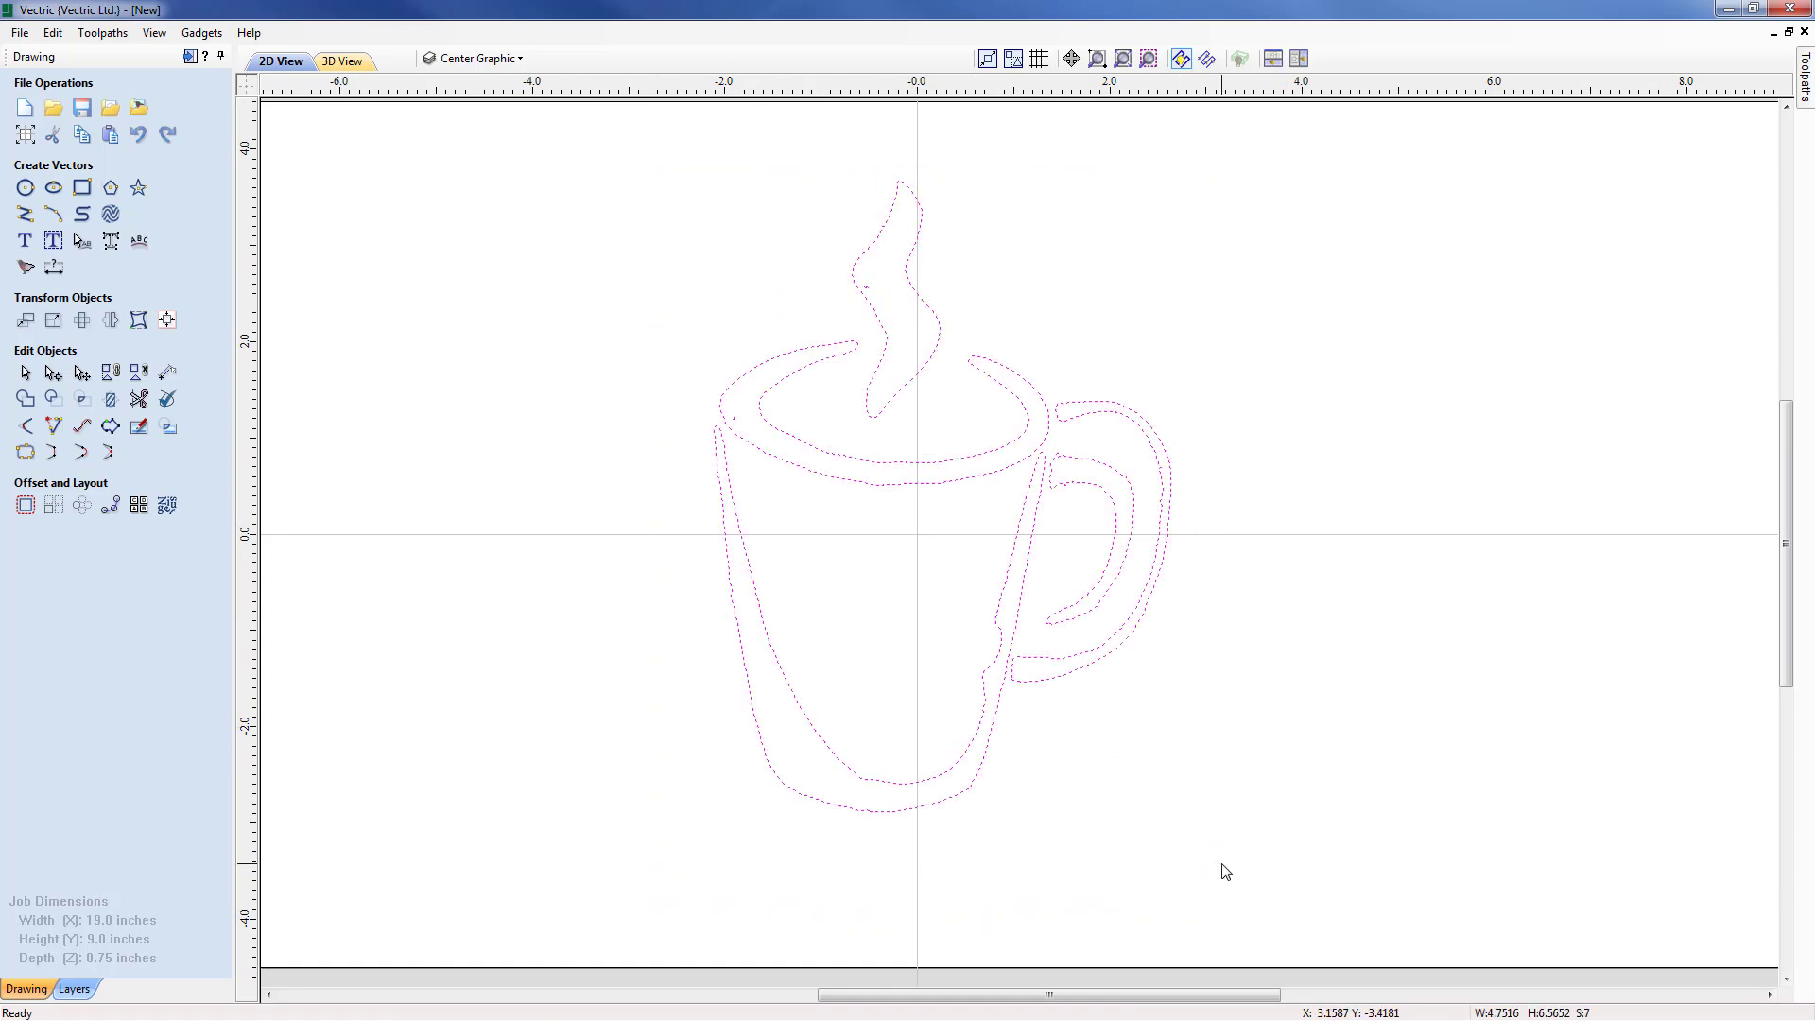
pyautogui.click(83, 433)
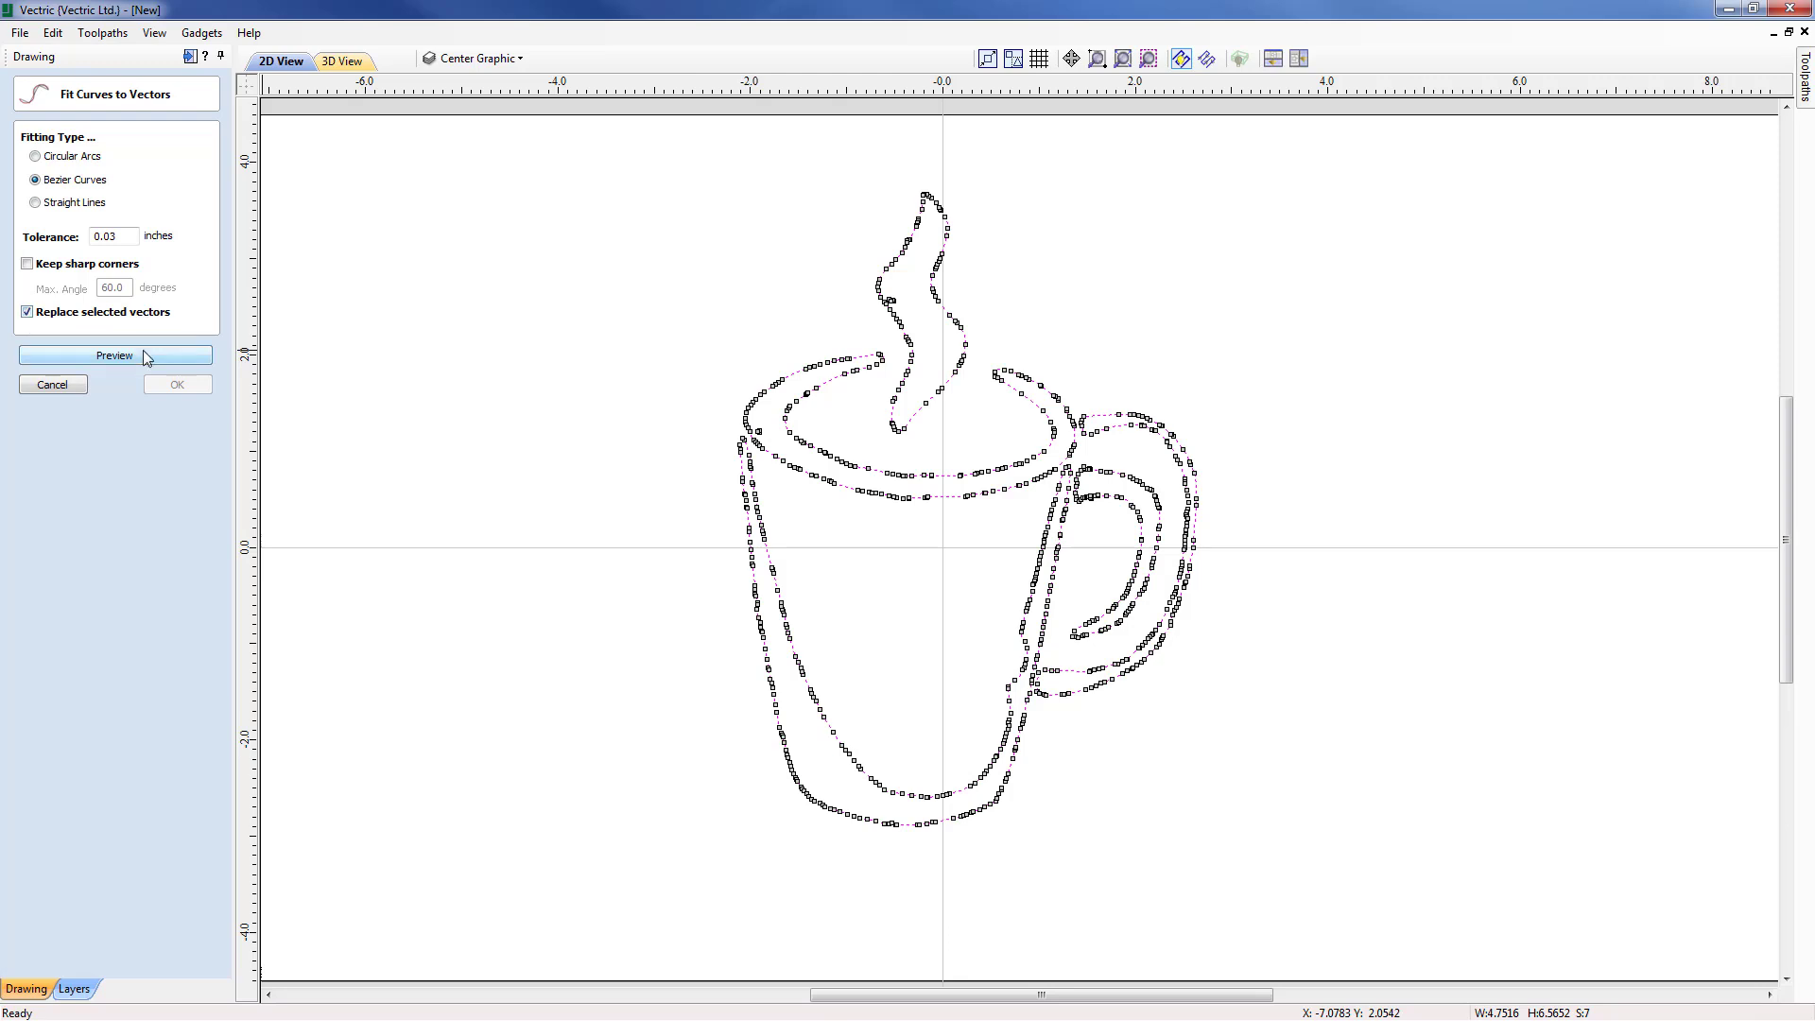
pyautogui.scroll(5, 680, 364)
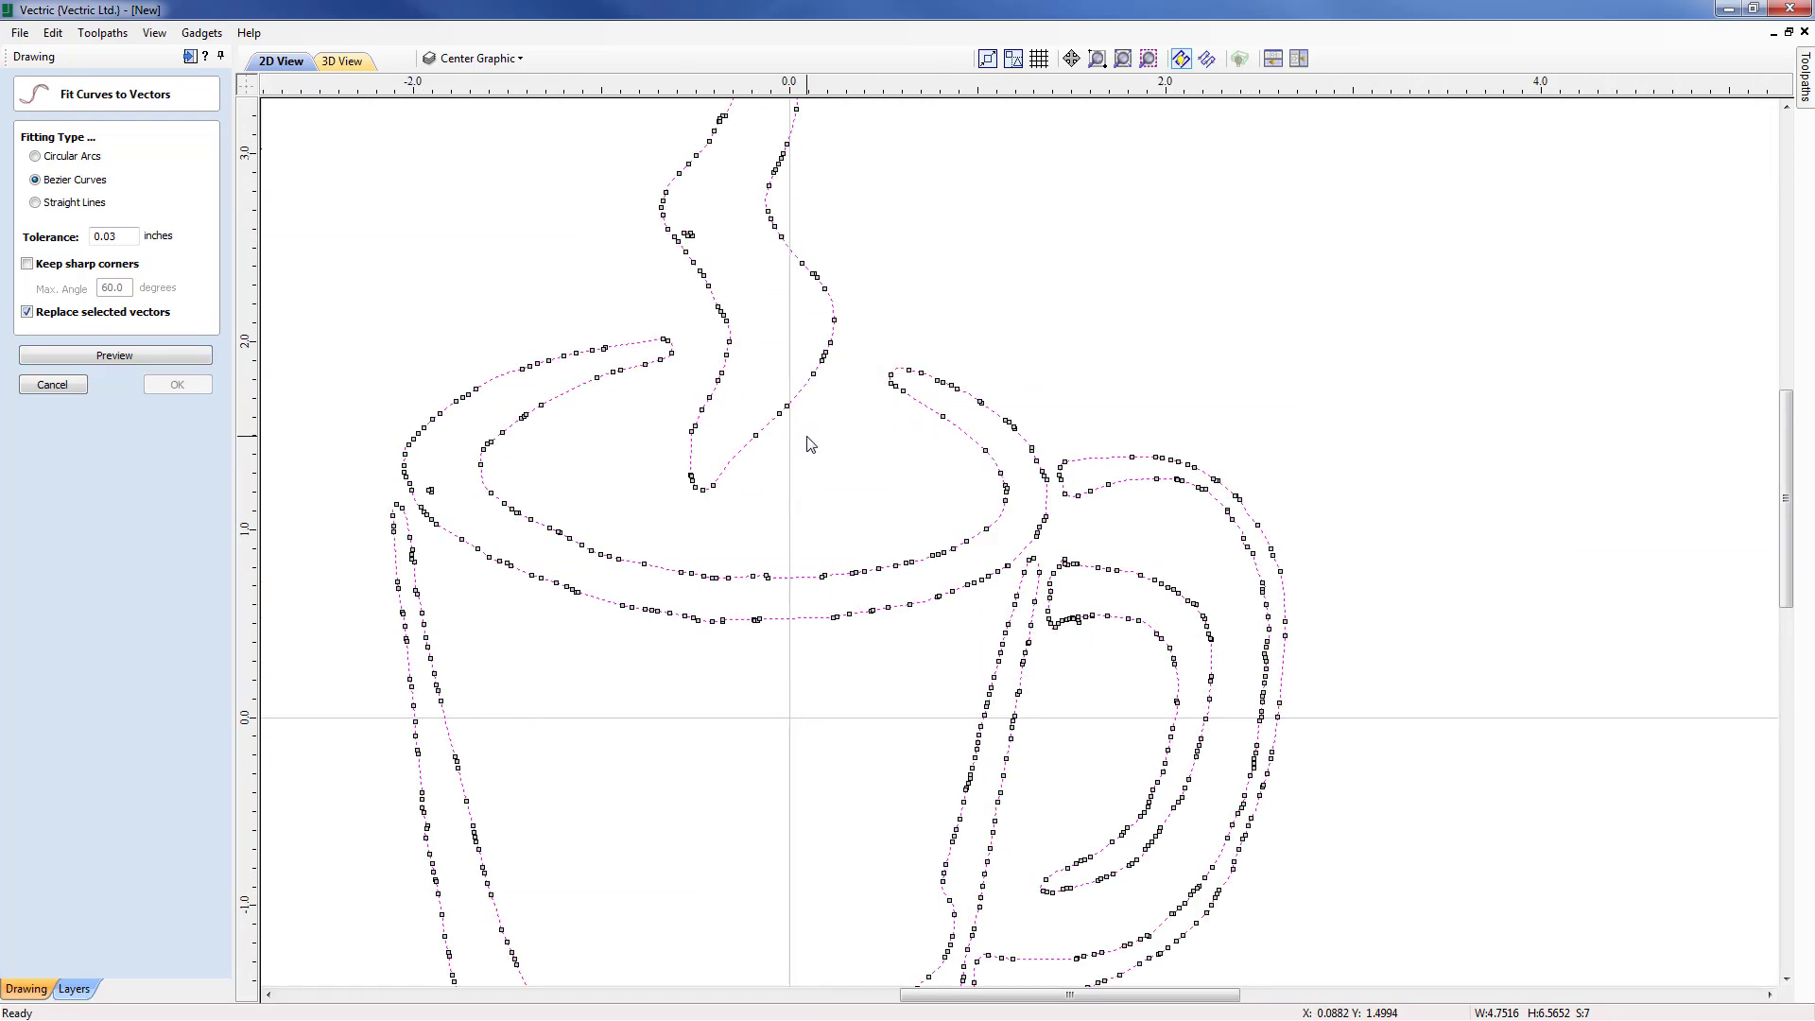
pyautogui.scroll(4, 863, 384)
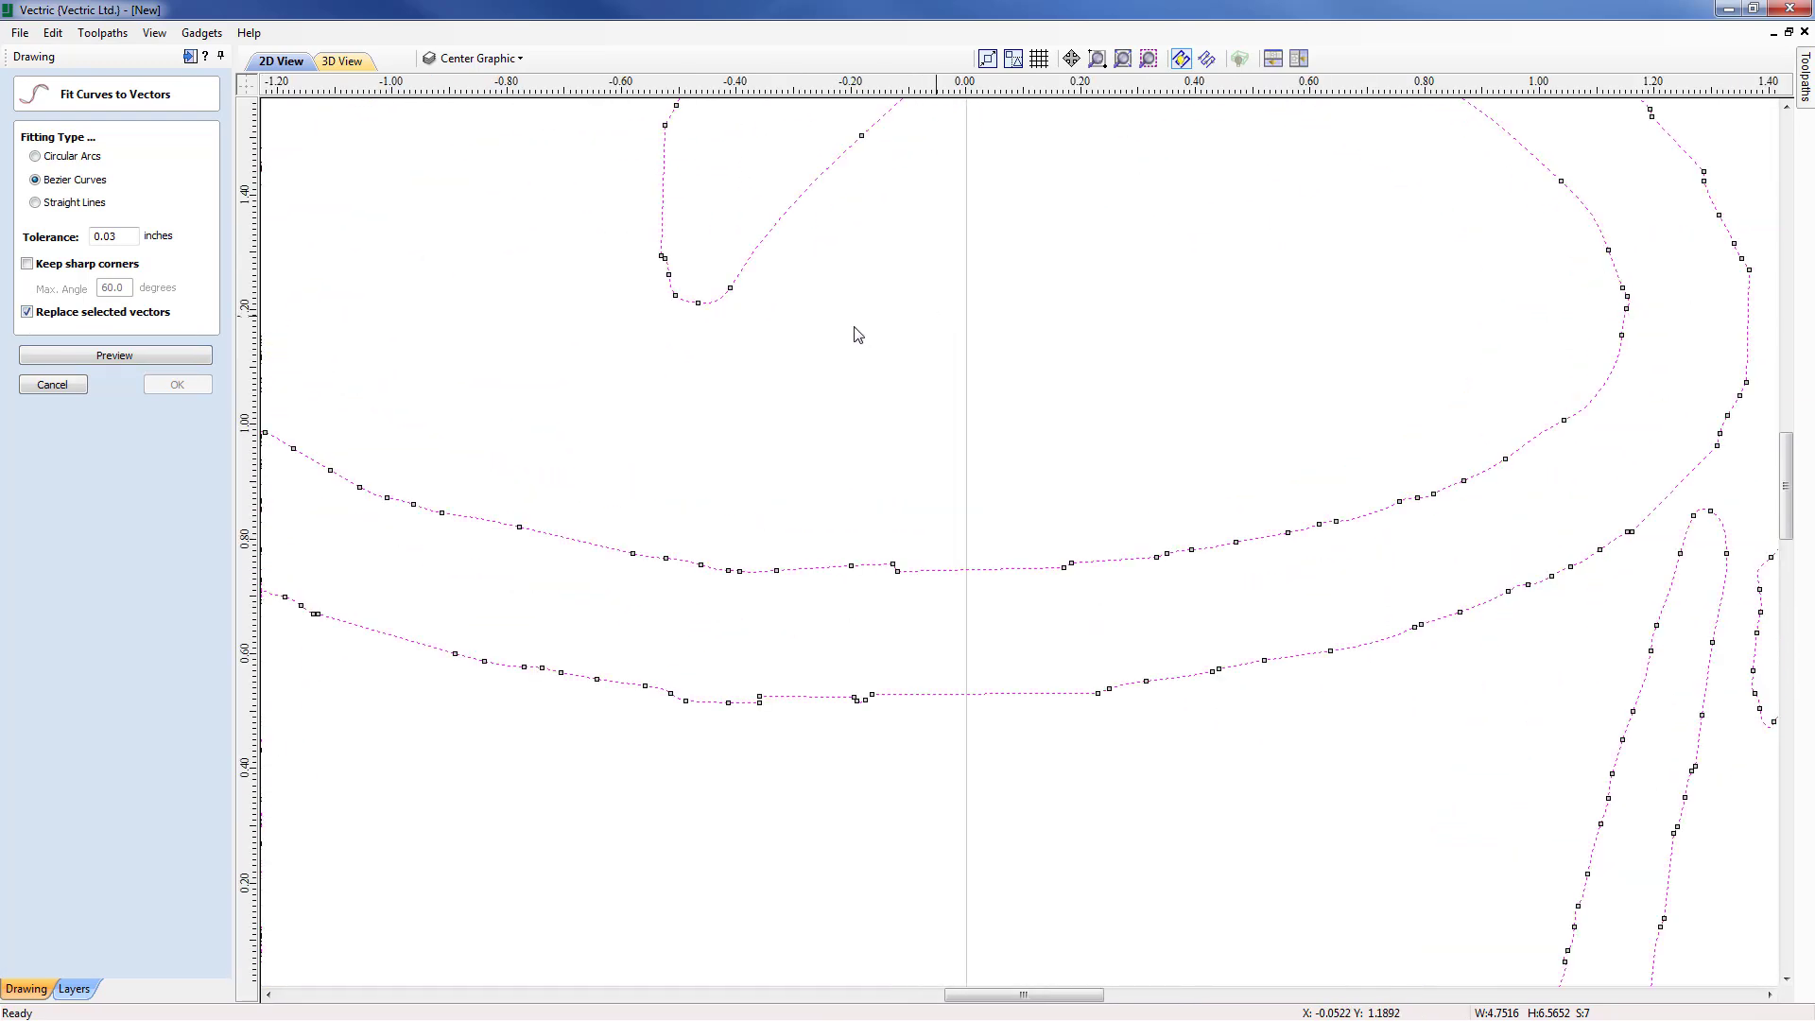
pyautogui.click(151, 355)
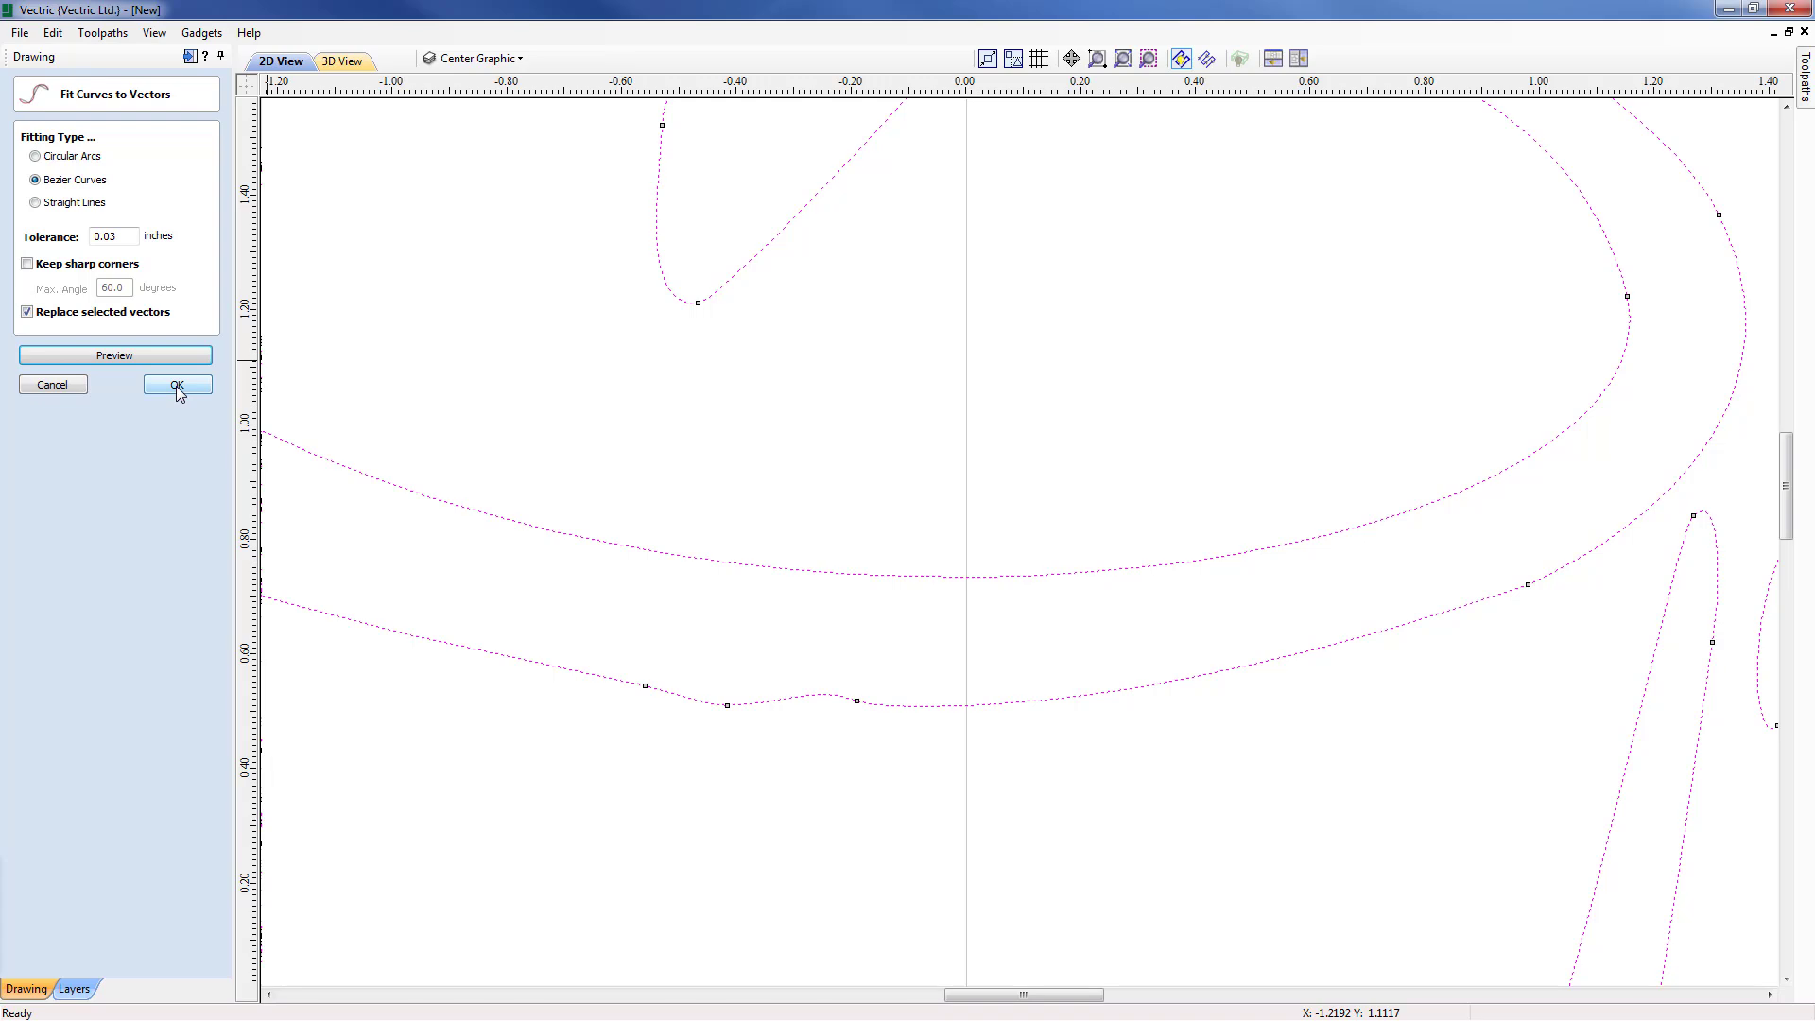
pyautogui.click(176, 385)
# Step: Examine the nodes and handles of the curve-fitted rim vector in node editing, checking its reduced node count
pyautogui.scroll(-4, 533, 397)
pyautogui.scroll(-3, 530, 397)
pyautogui.moveTo(602, 458); pyautogui.dragTo(869, 460, button='middle')
pyautogui.click(798, 486)
pyautogui.click(802, 453)
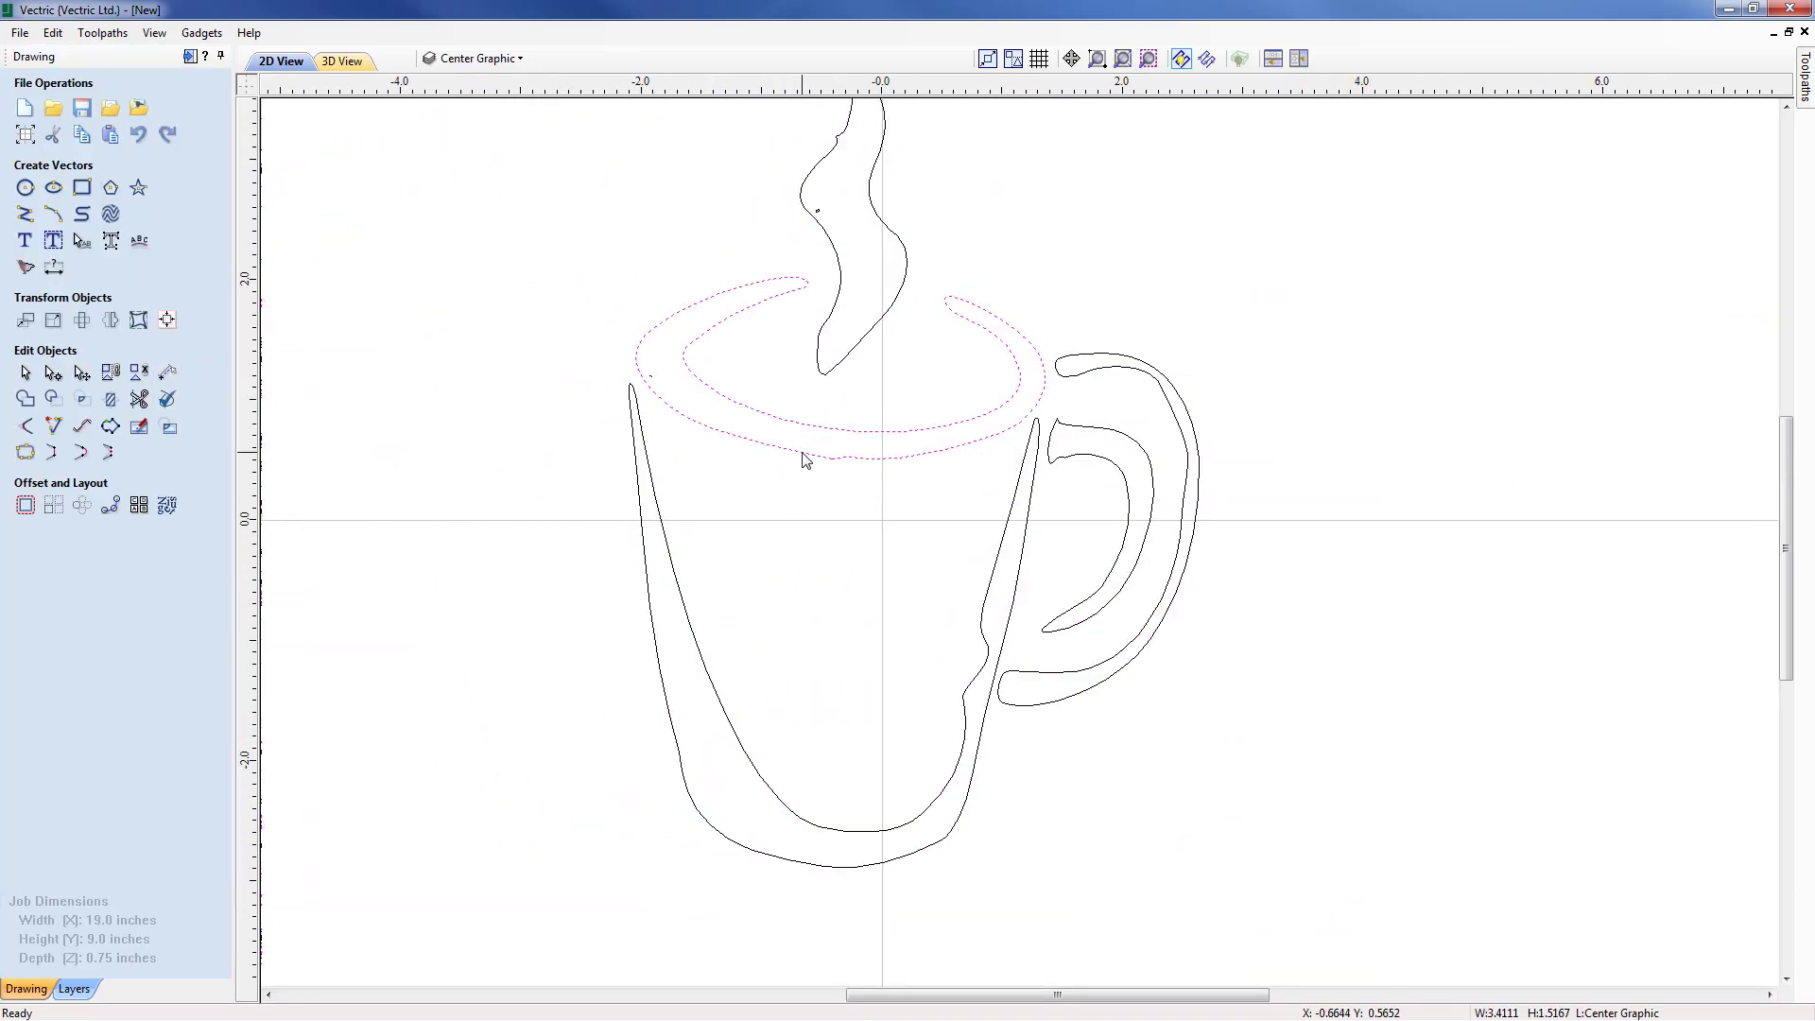
pyautogui.press('n')
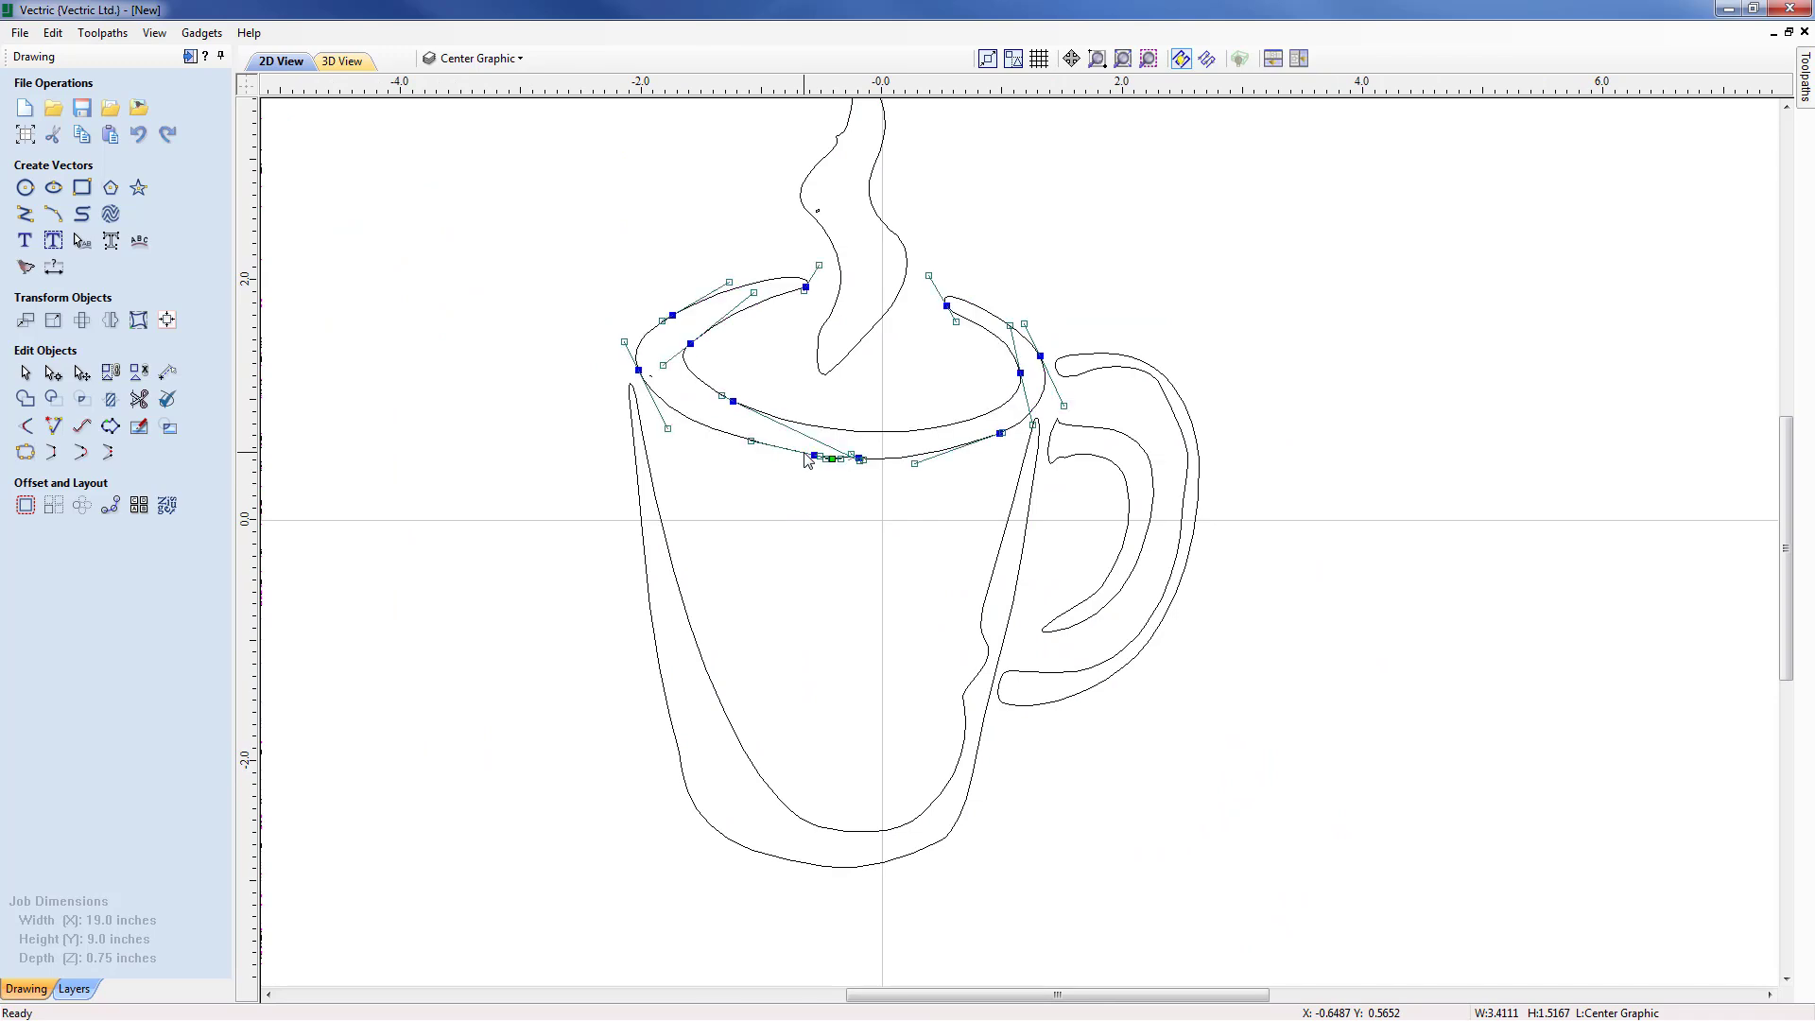
pyautogui.click(738, 533)
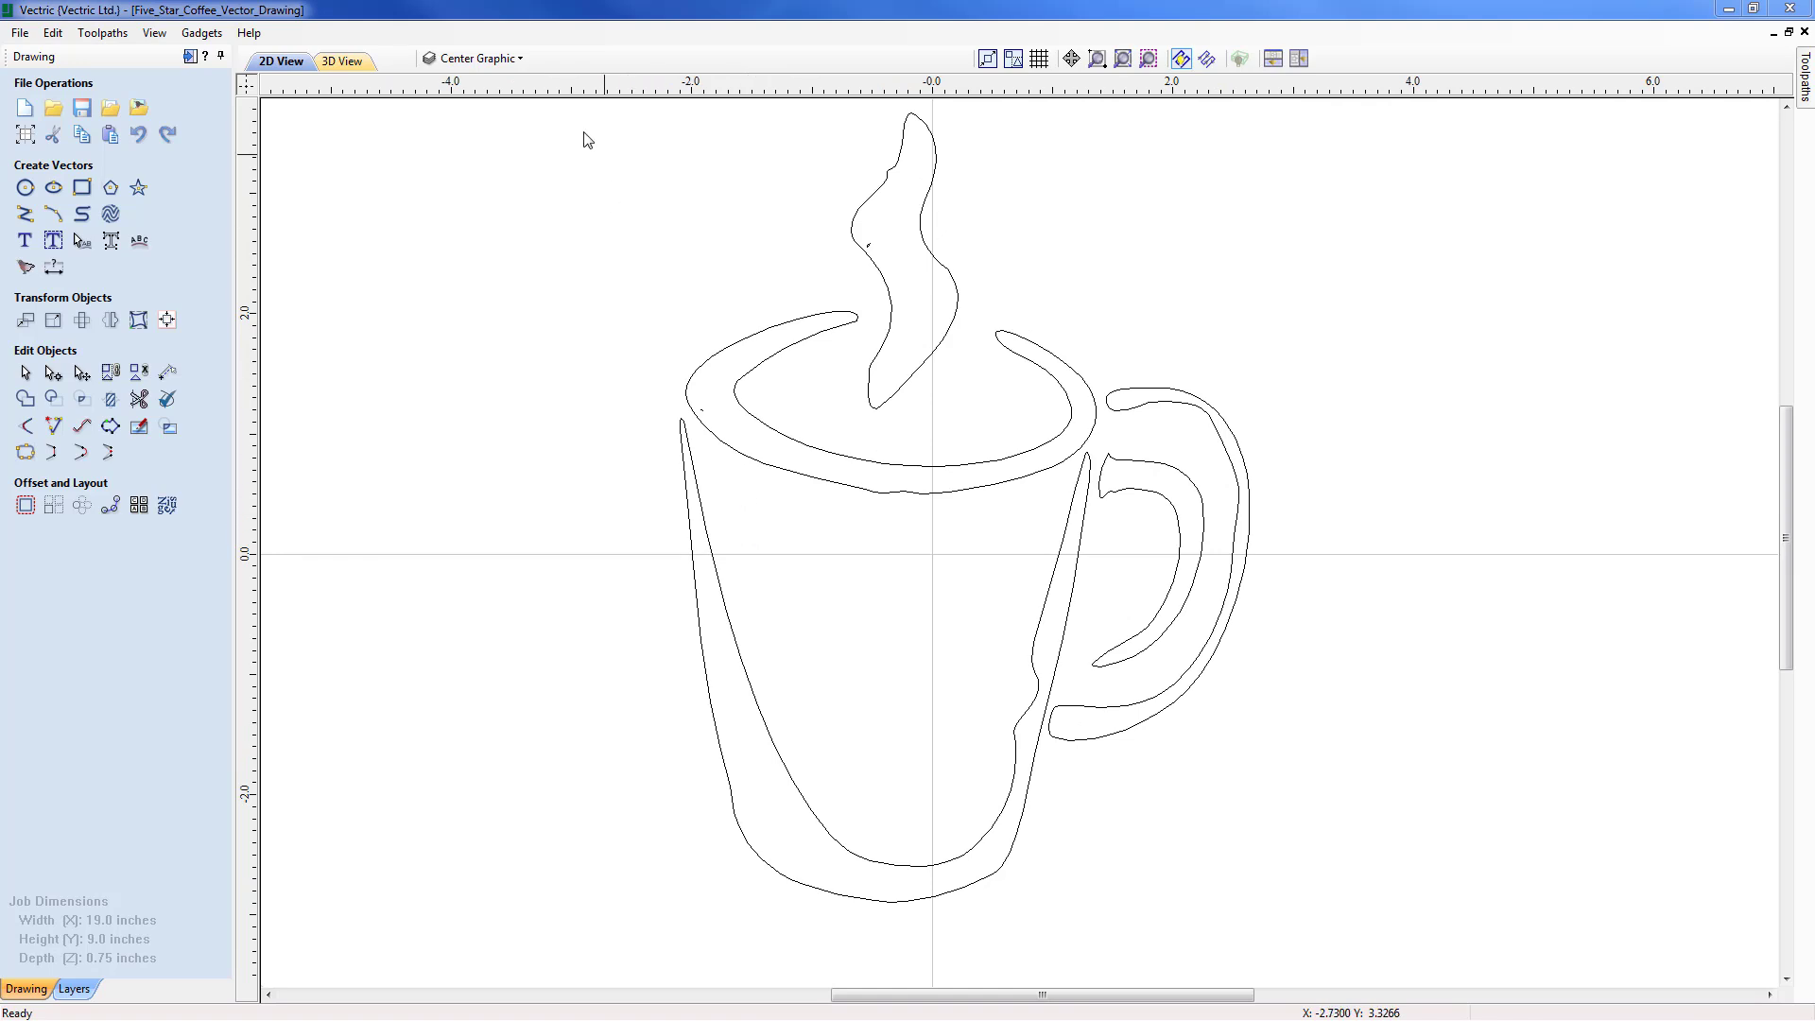
# Step: Show the Bitmap Layer again behind the traced mug and put the rim vector into node editing
pyautogui.click(523, 59)
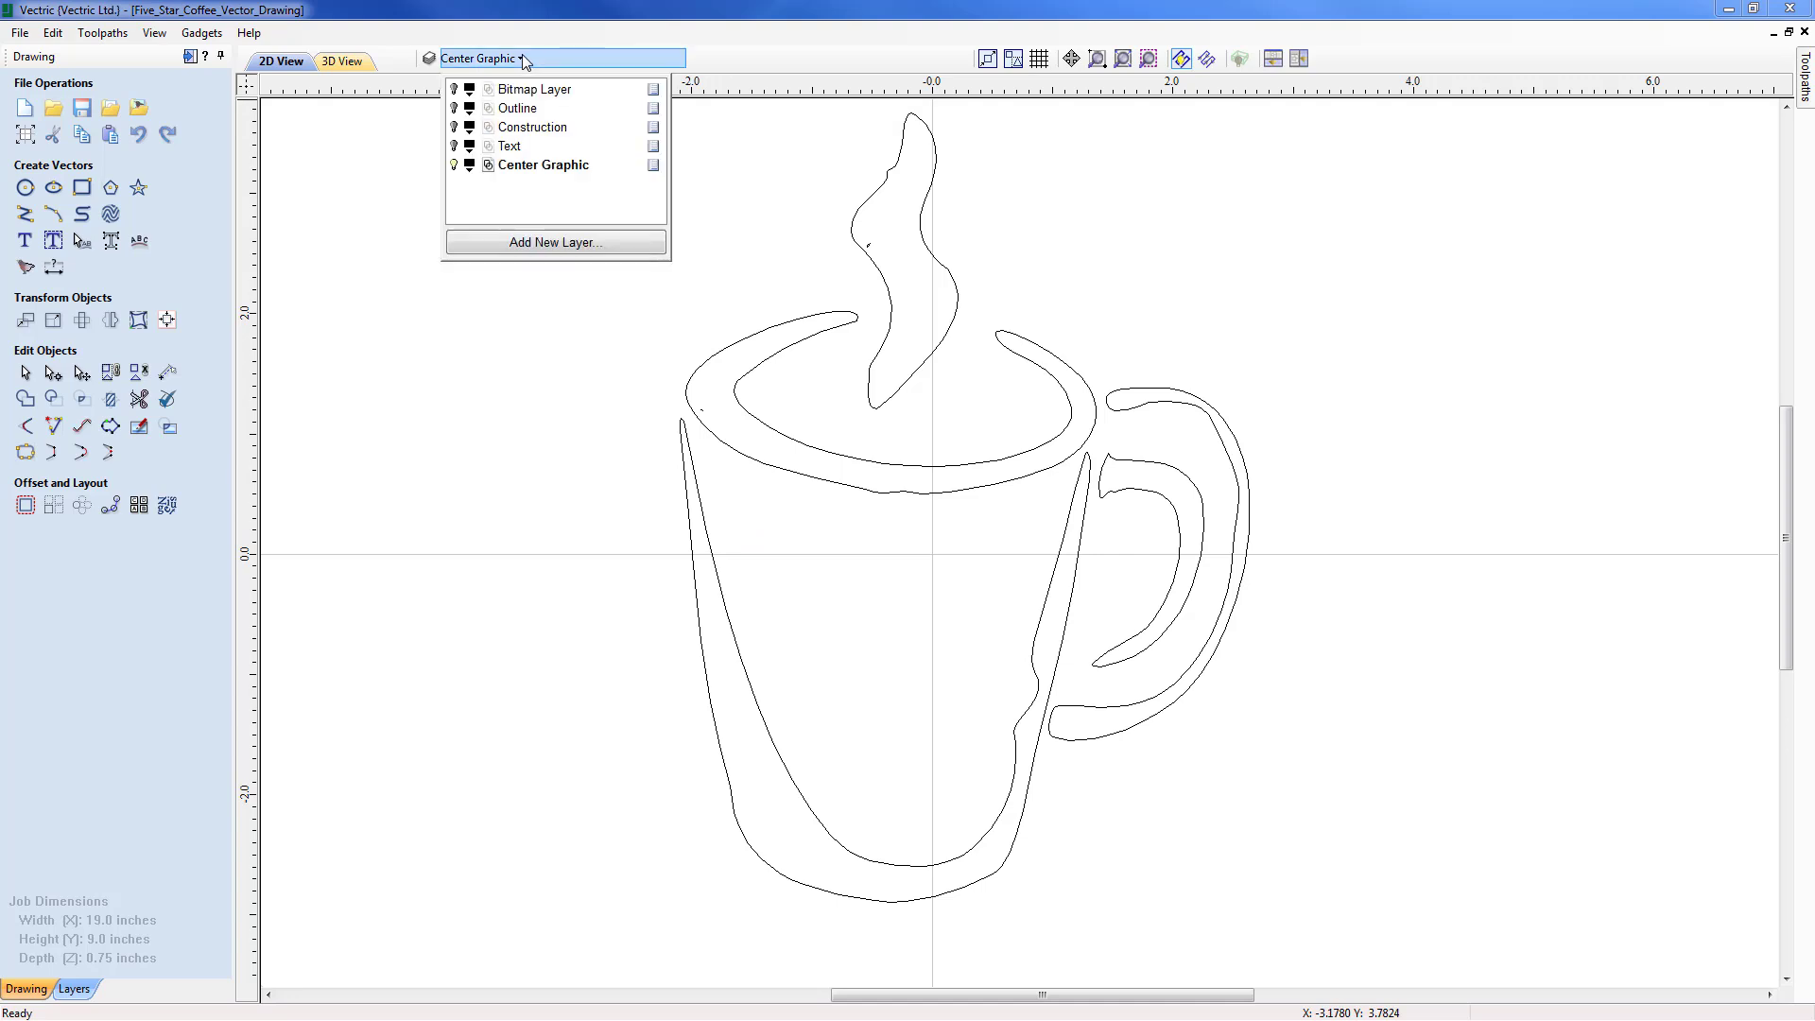
pyautogui.click(454, 89)
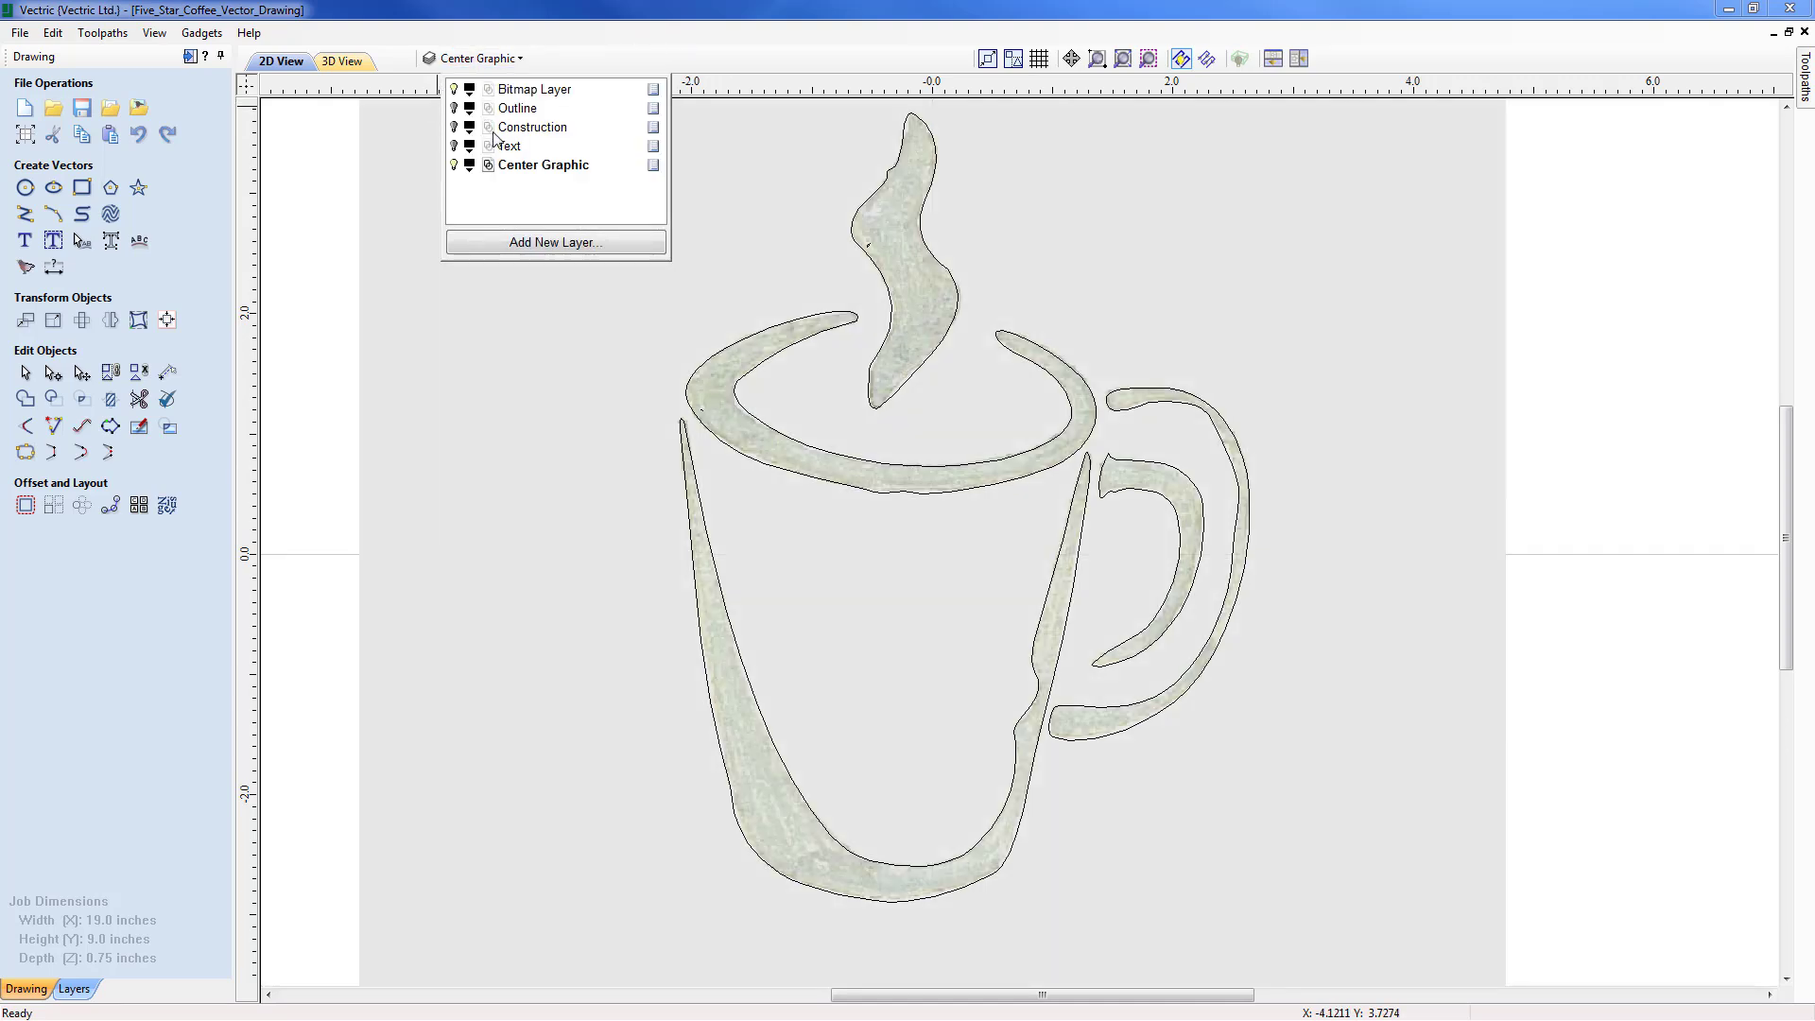
pyautogui.click(753, 463)
pyautogui.click(751, 461)
pyautogui.scroll(3, 876, 416)
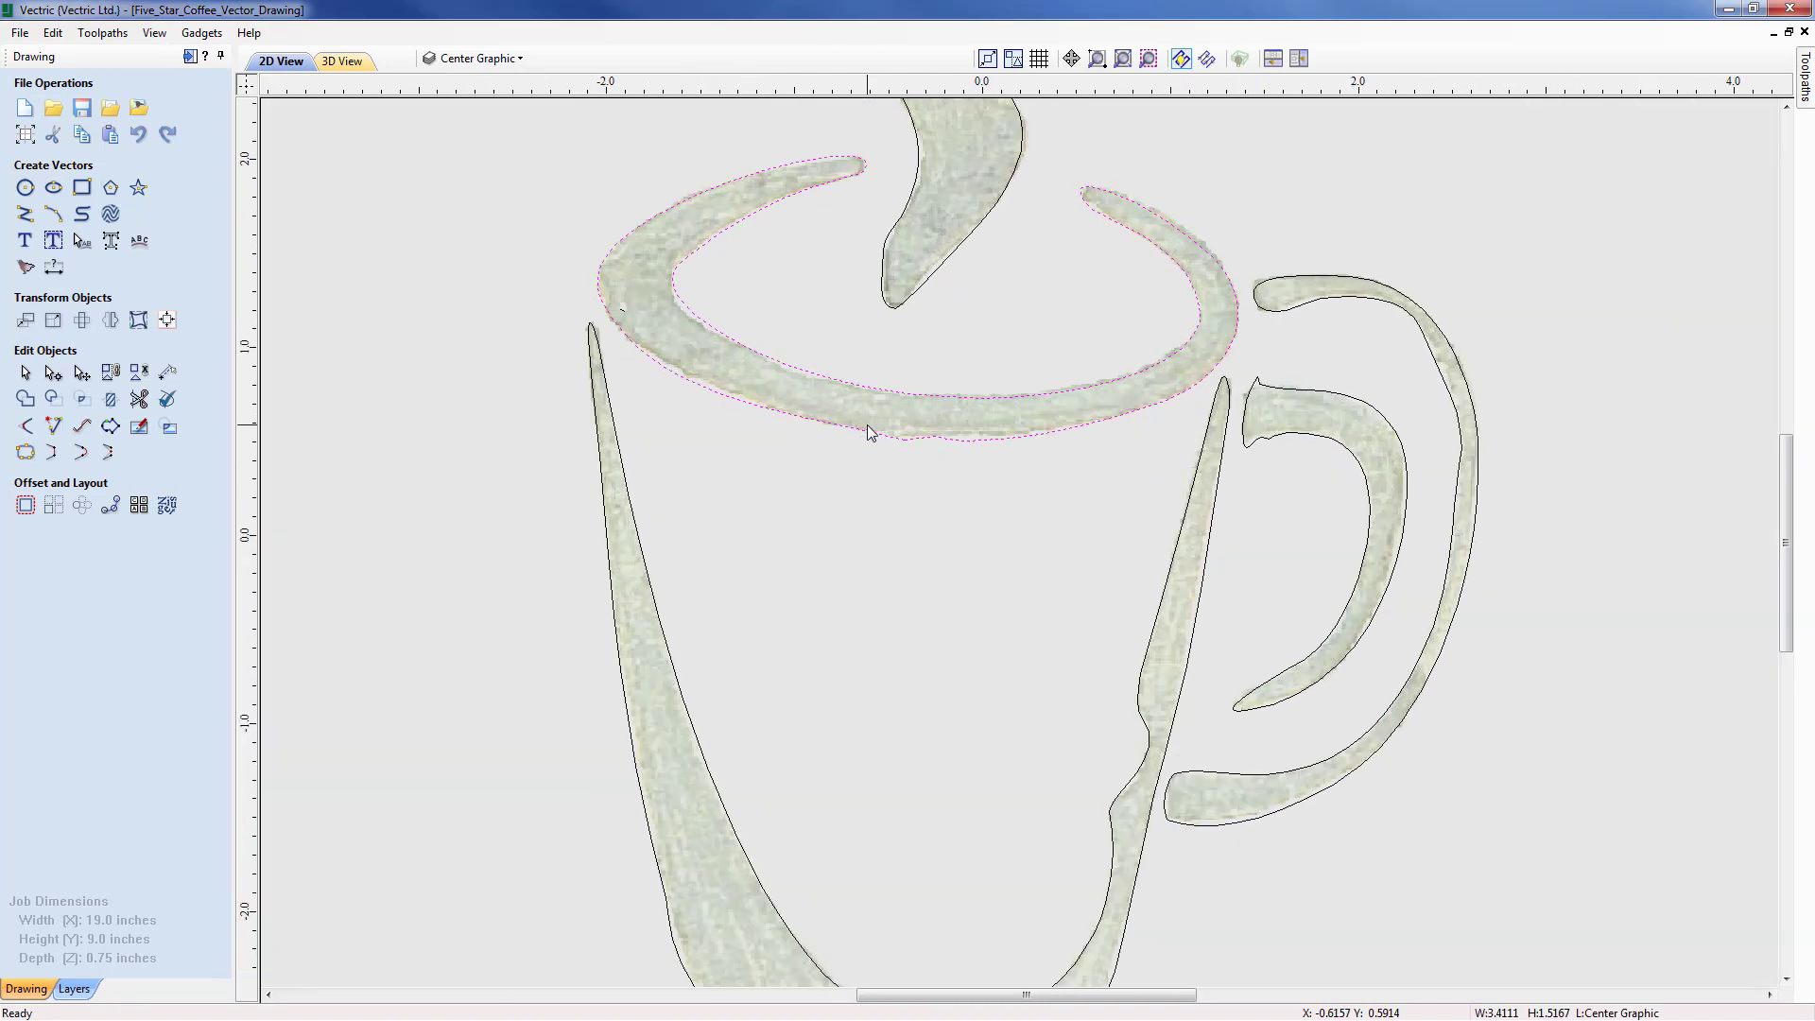
pyautogui.doubleClick(866, 424)
pyautogui.moveTo(866, 424); pyautogui.dragTo(837, 484, button='middle')
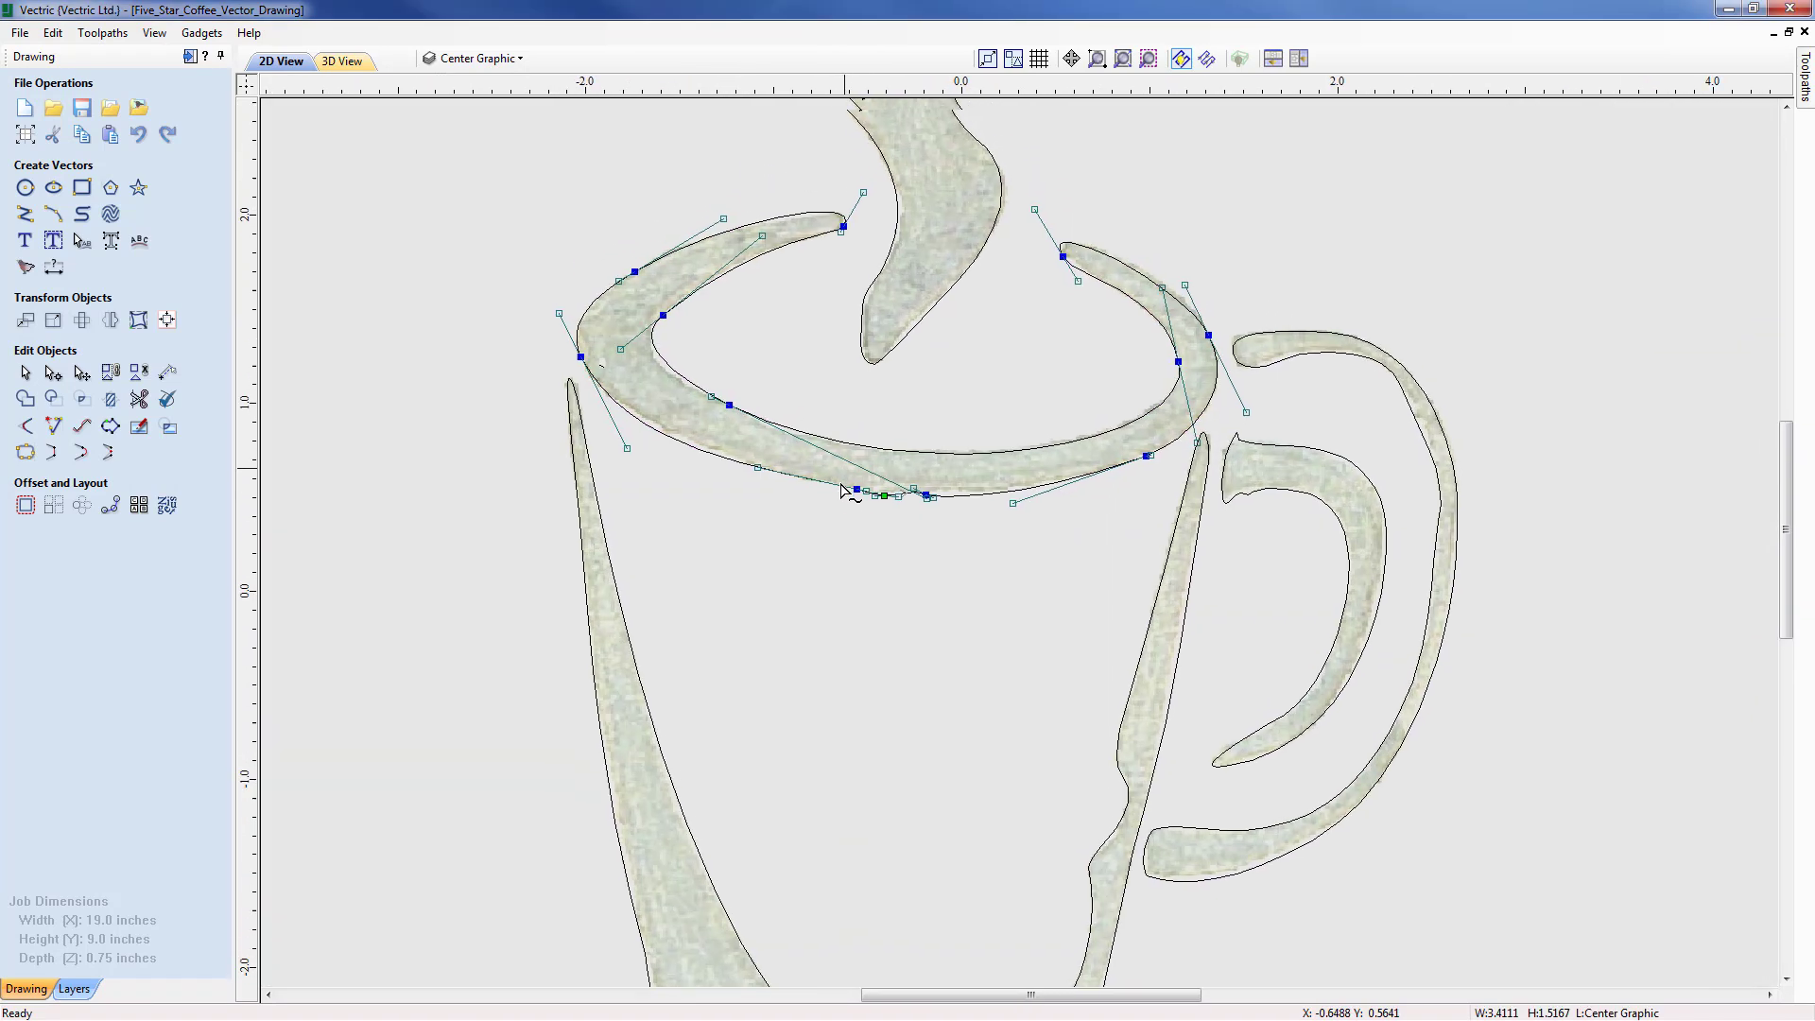
# Step: Remove the bump on the rim's lower outer edge by deleting its middle node and levelling the tangent handle of the node to its right
pyautogui.scroll(2, 838, 484)
pyautogui.moveTo(851, 395)
pyautogui.mouseDown(button='middle')
pyautogui.moveTo(813, 503)
pyautogui.moveTo(838, 397)
pyautogui.mouseUp(button='middle')
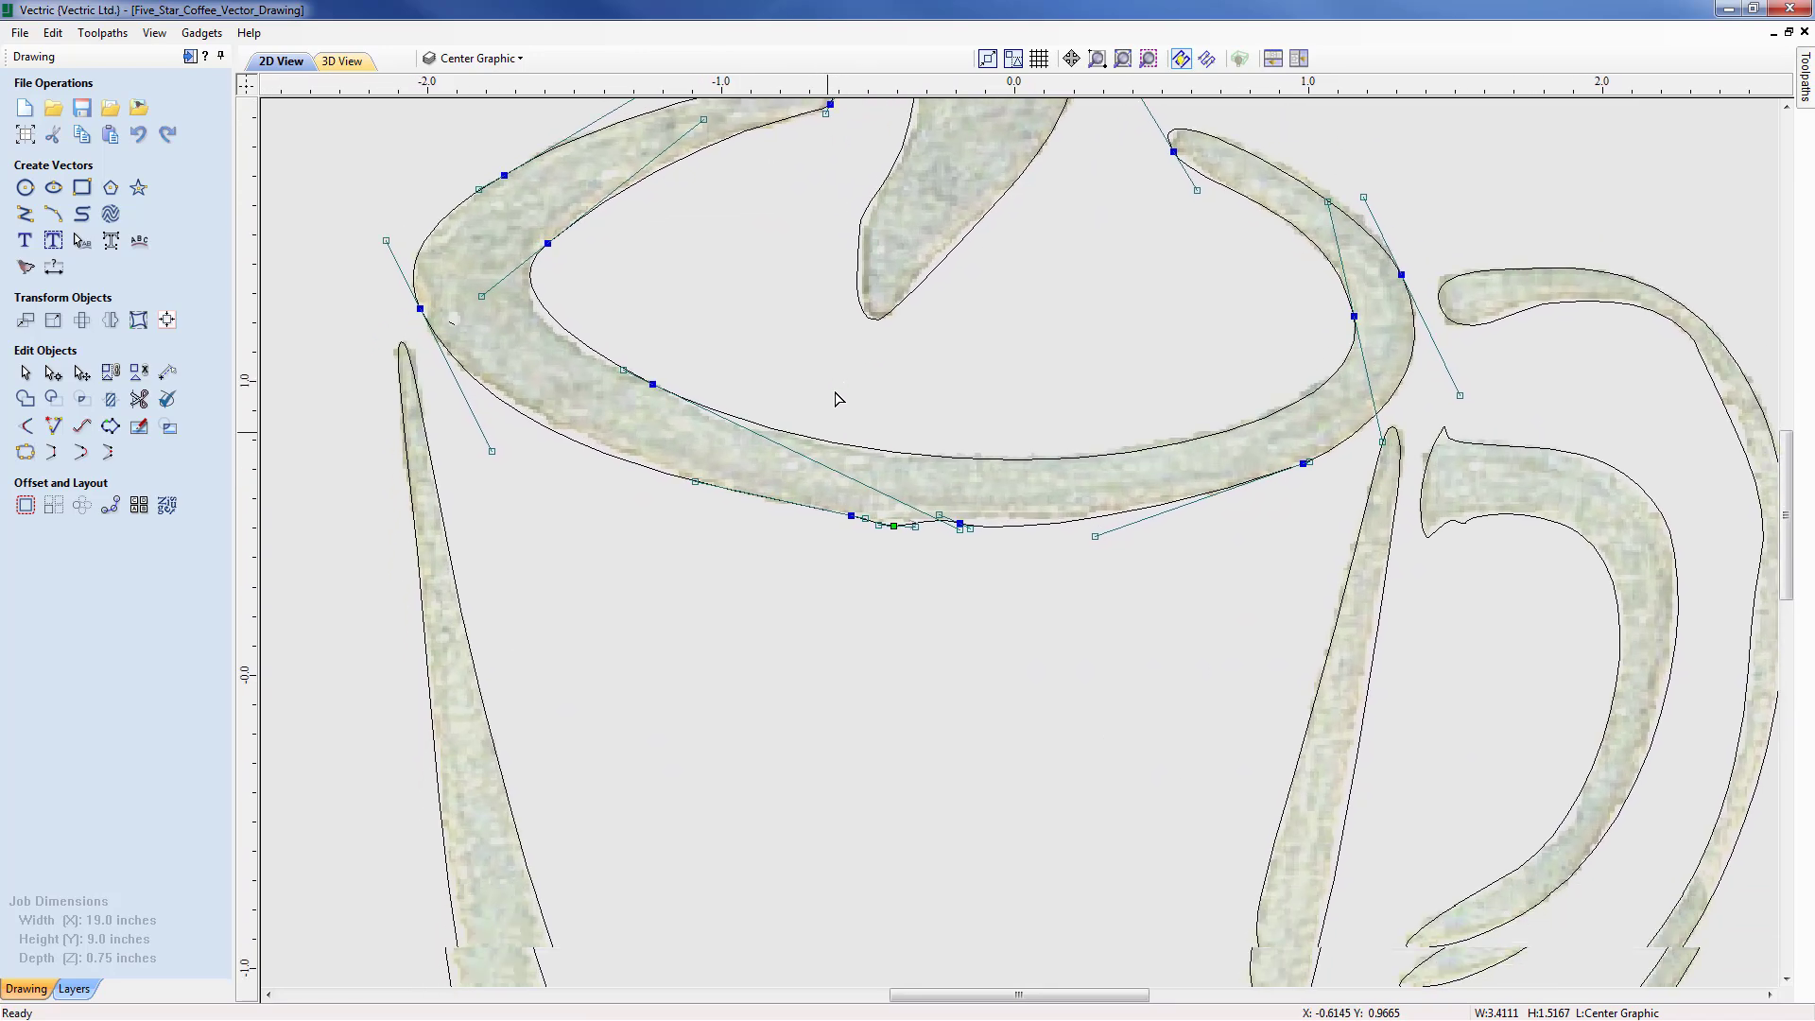
pyautogui.scroll(2, 949, 479)
pyautogui.scroll(1, 949, 479)
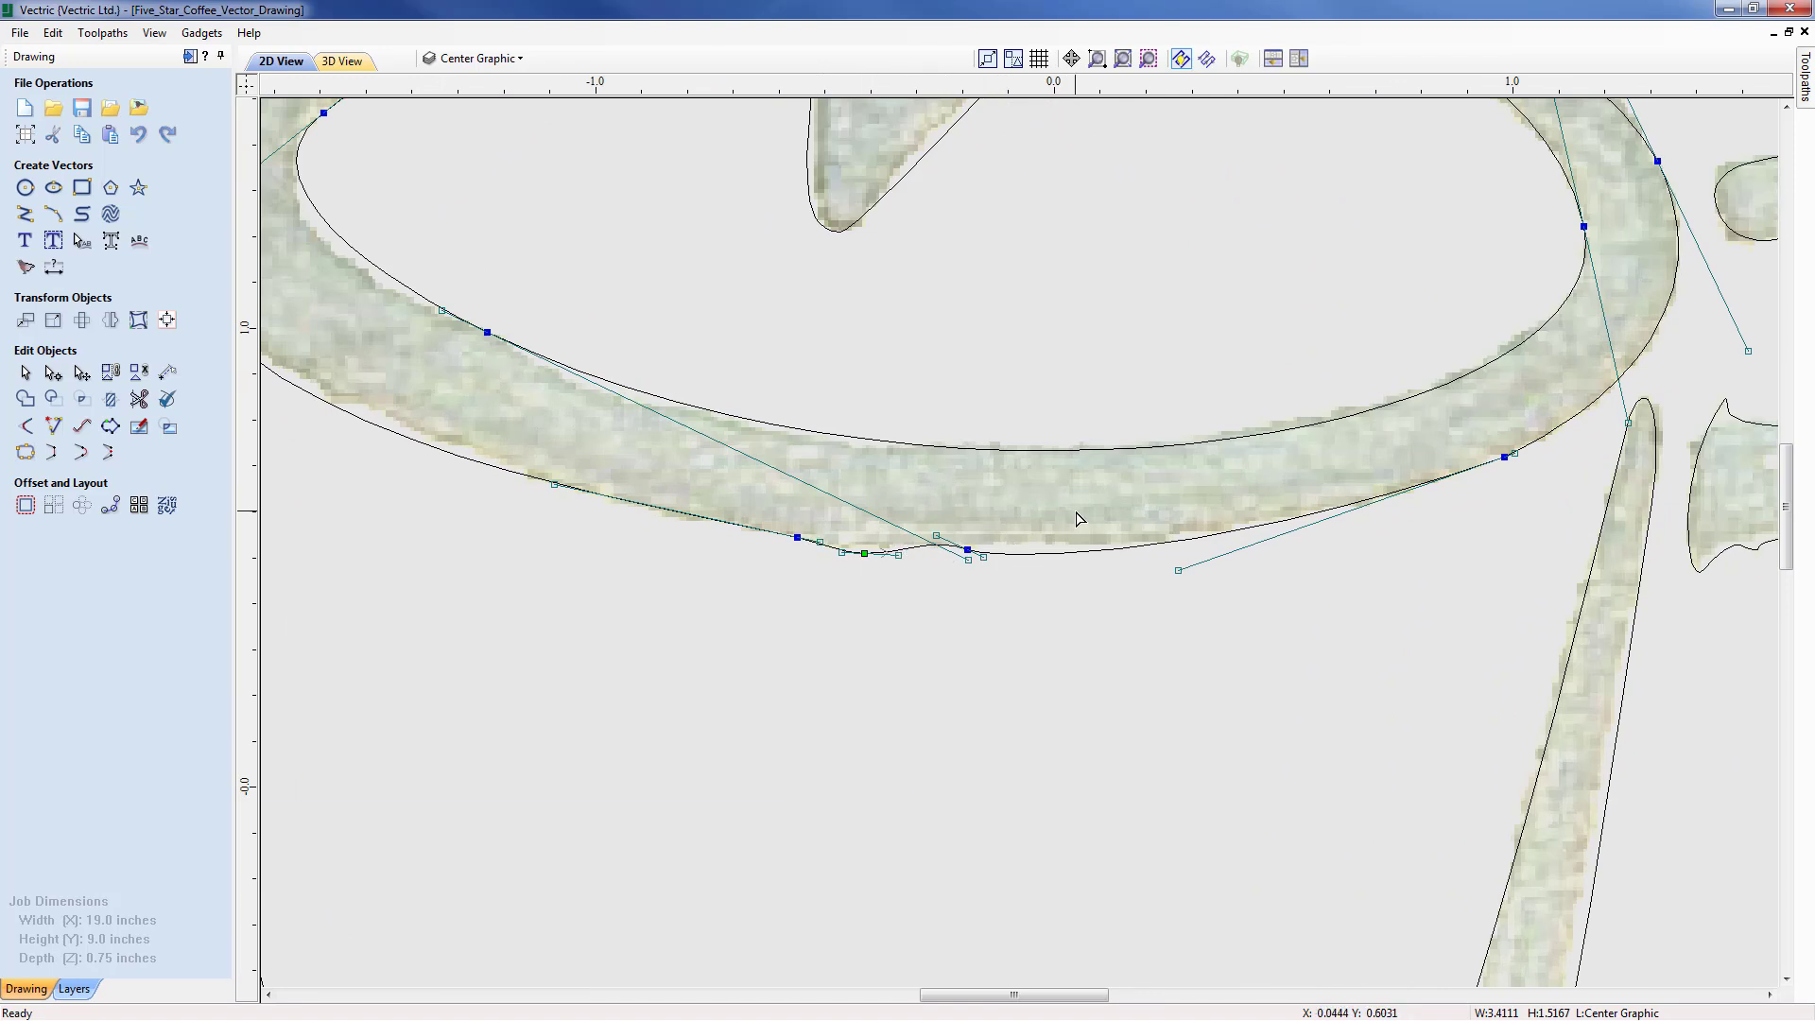
pyautogui.scroll(3, 1065, 529)
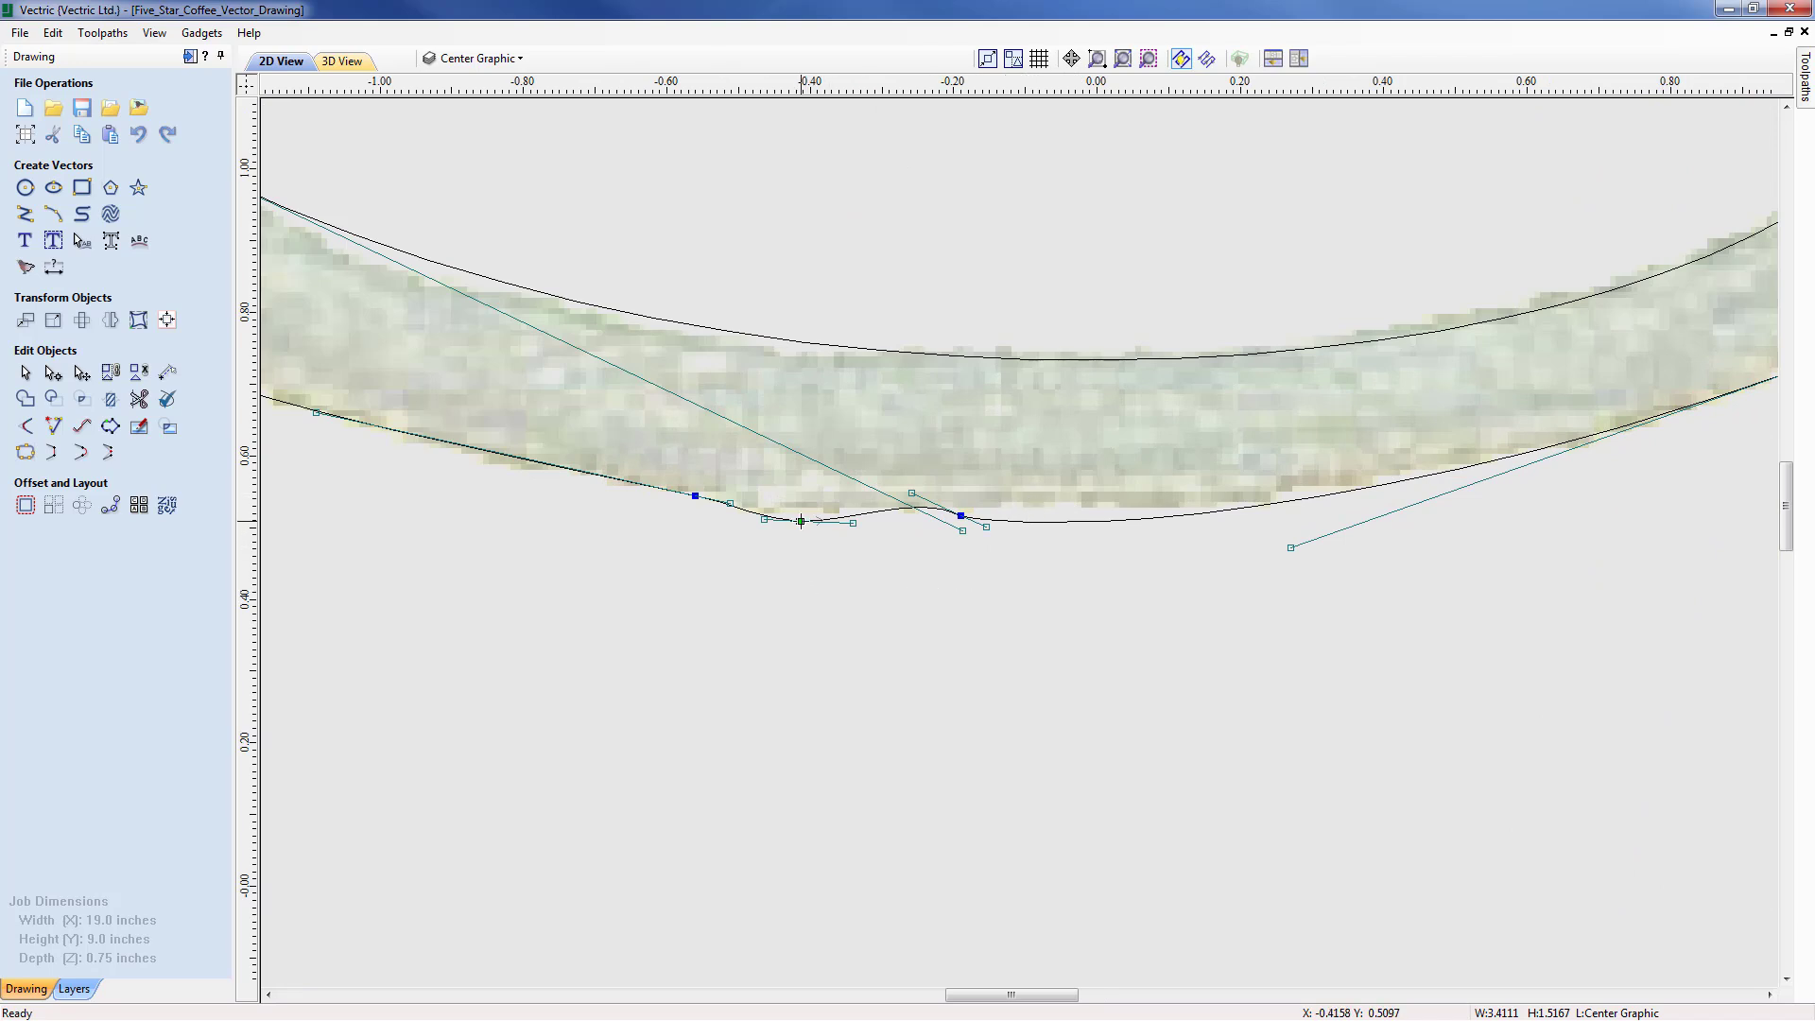
pyautogui.rightClick(801, 521)
pyautogui.click(836, 533)
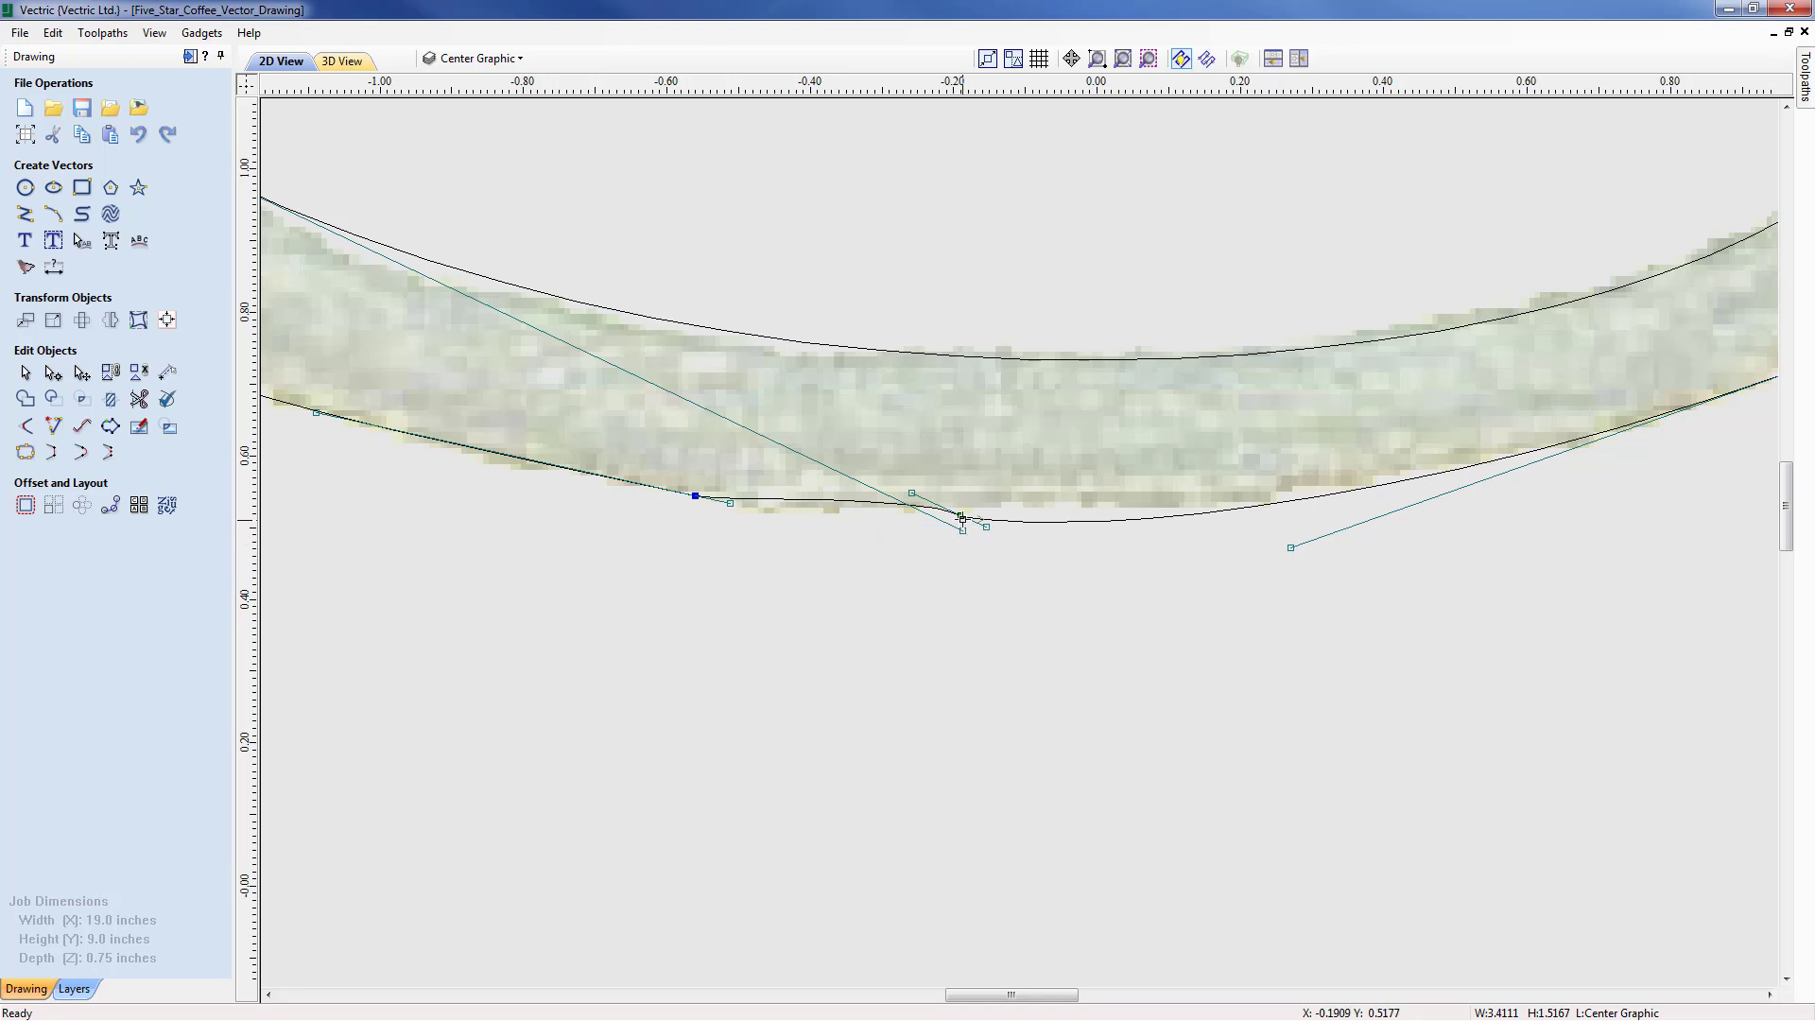
pyautogui.moveTo(1004, 514); pyautogui.dragTo(1006, 515)
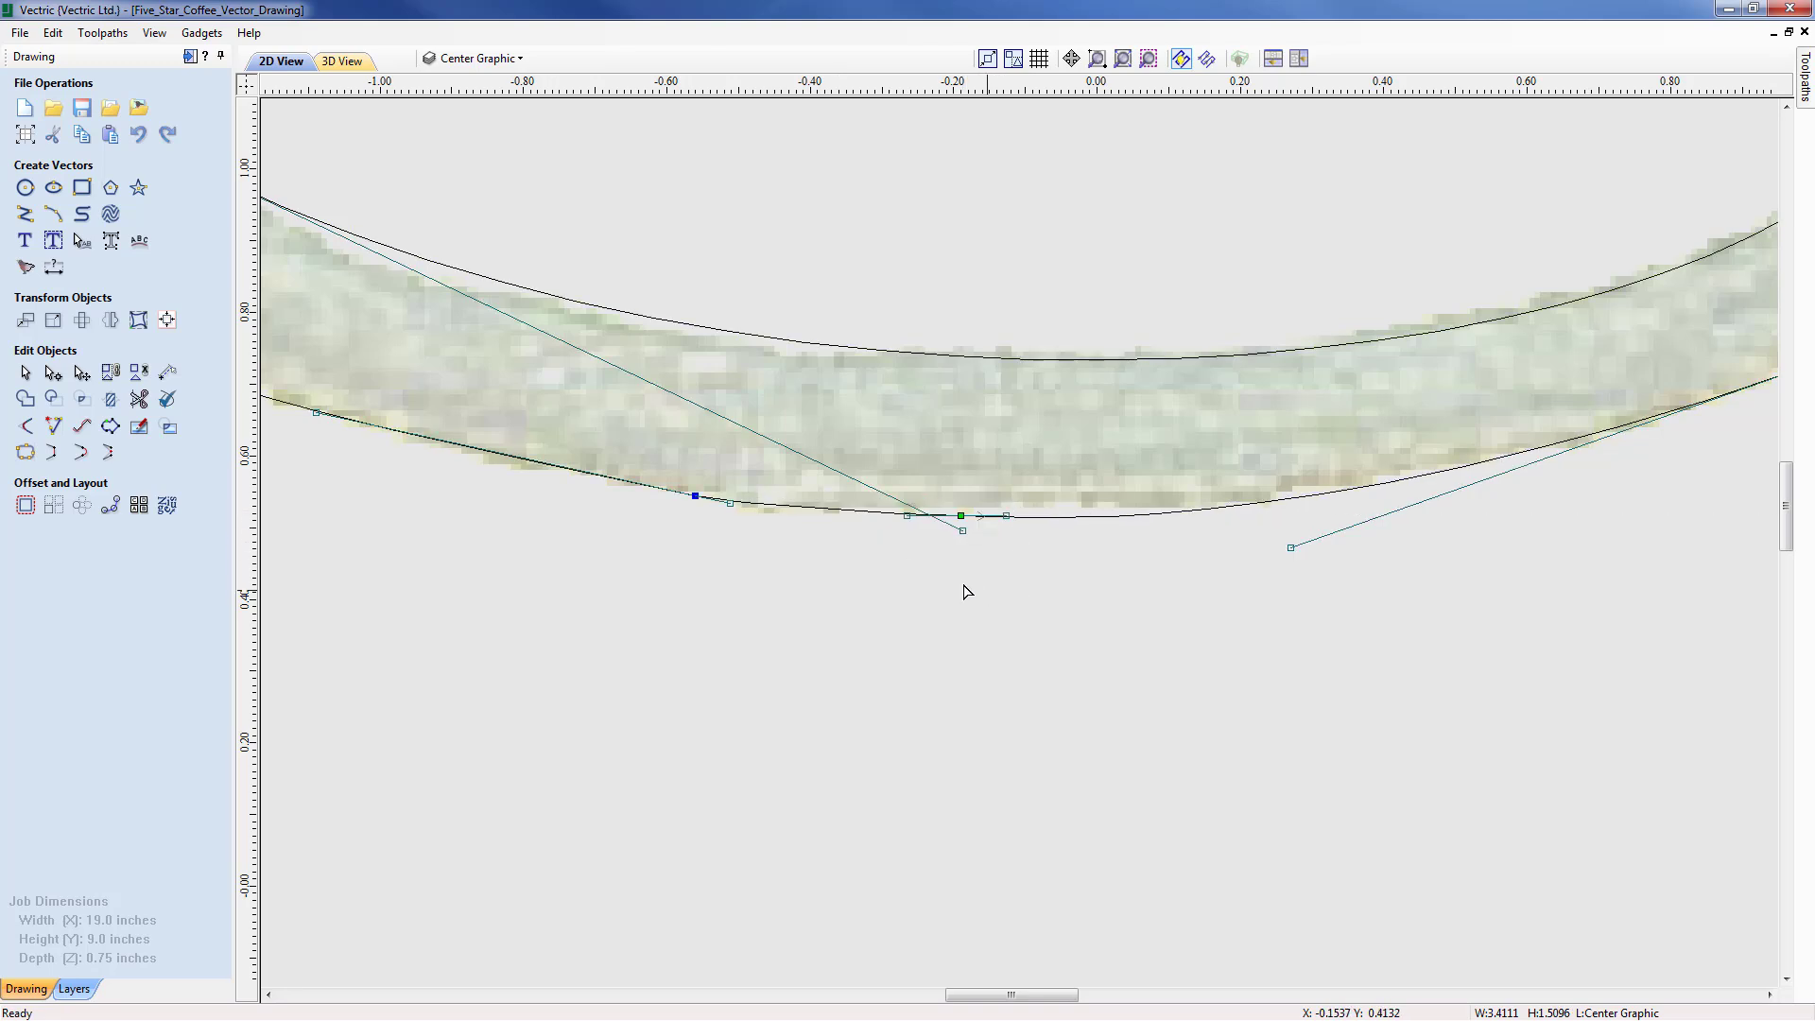
# Step: Delete the tiny stray vector inside the steam shape, near the left bulge
pyautogui.scroll(-3, 824, 564)
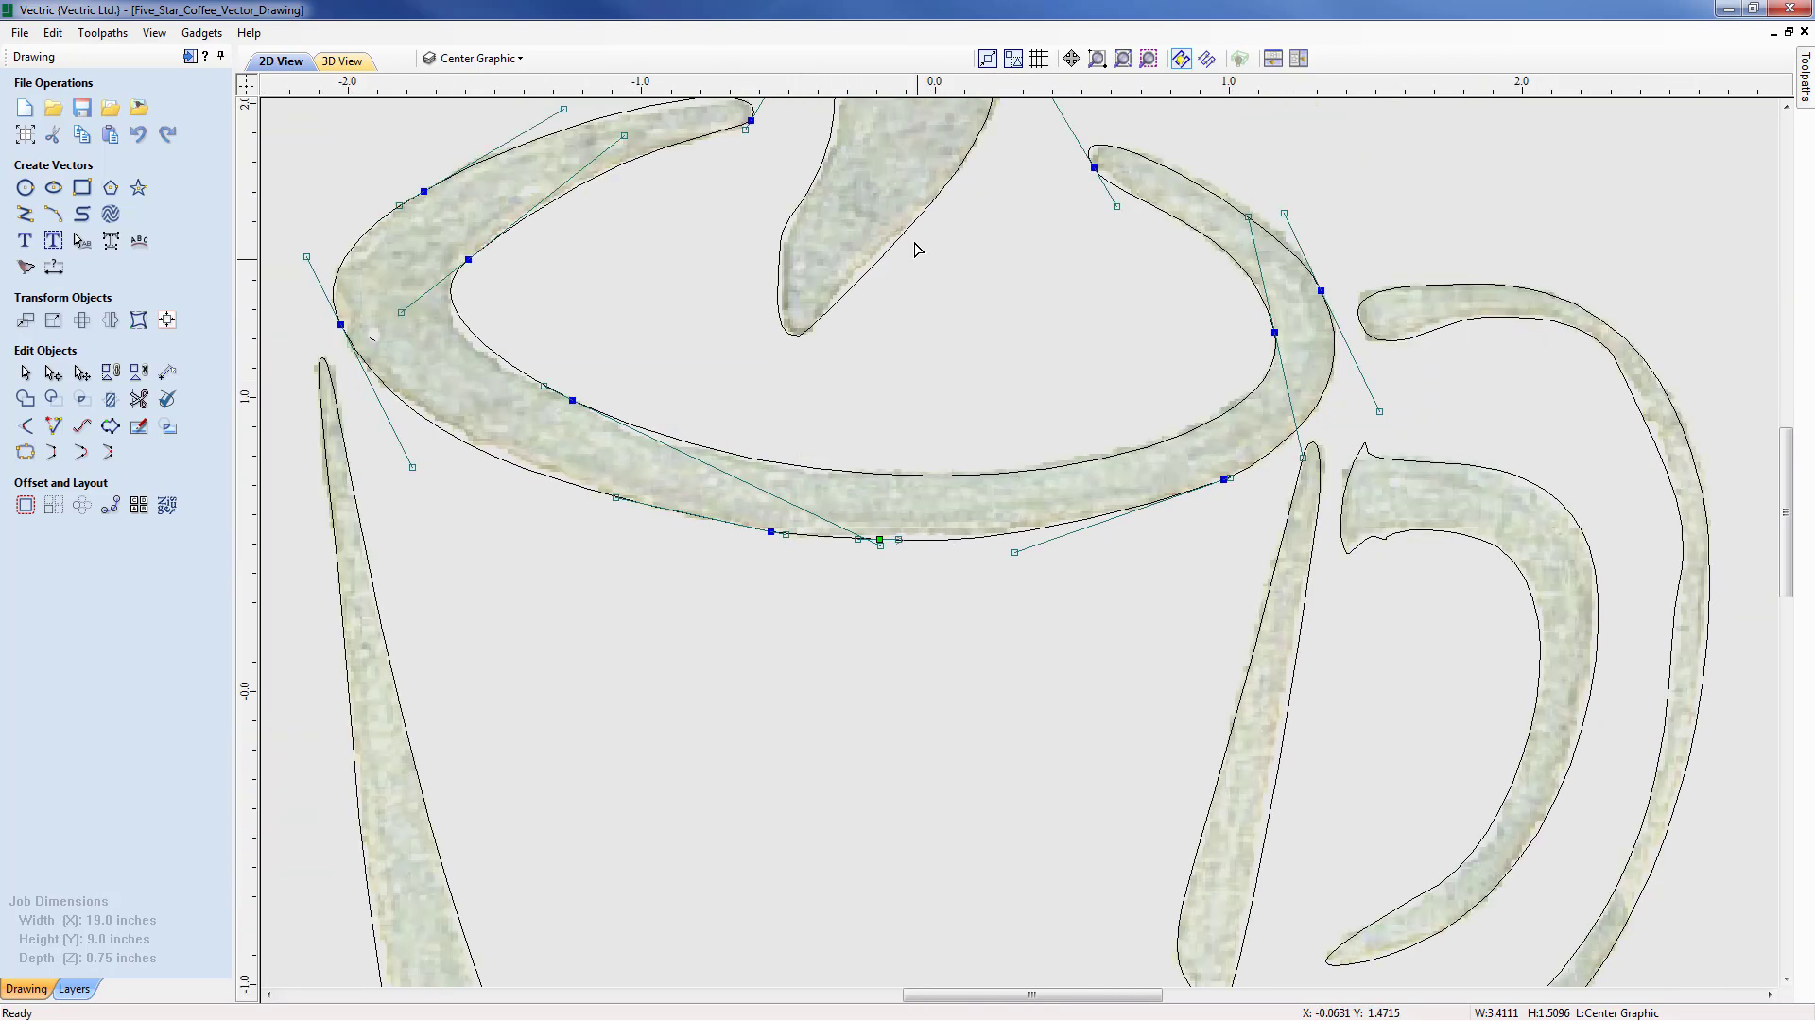
pyautogui.moveTo(928, 248); pyautogui.dragTo(890, 656, button='middle')
pyautogui.moveTo(938, 238); pyautogui.dragTo(990, 263, button='middle')
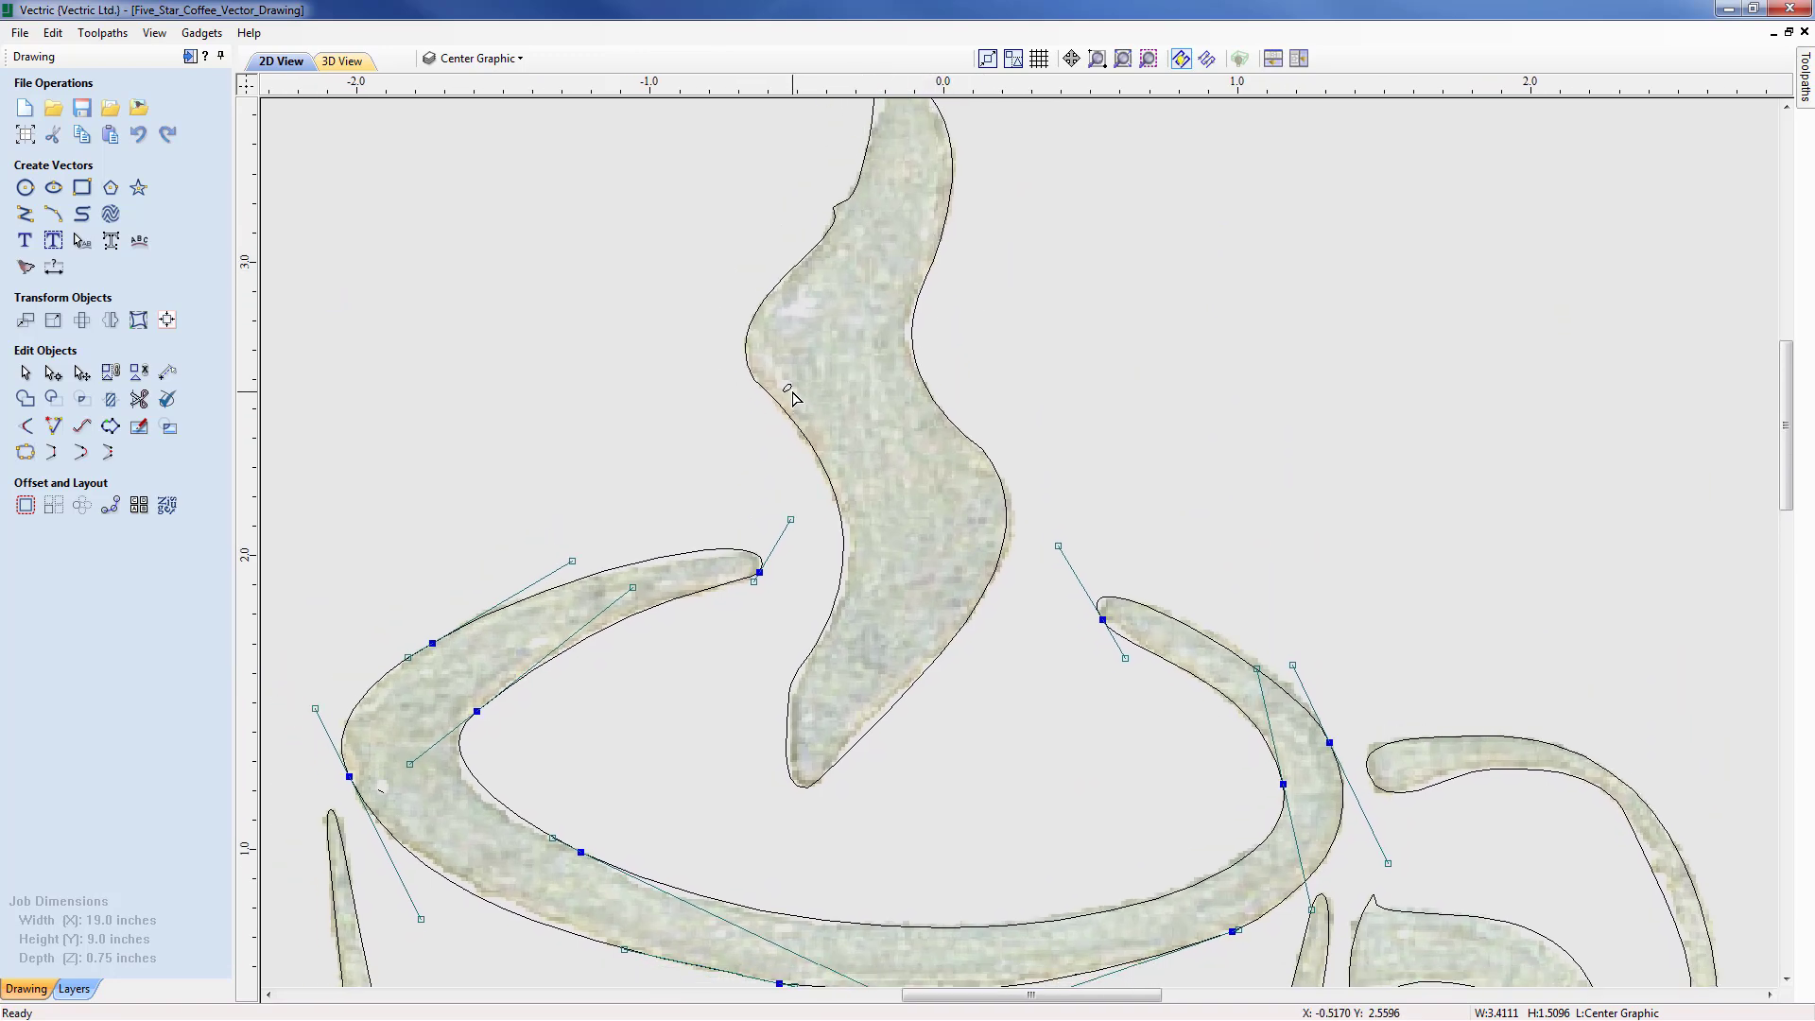
pyautogui.click(787, 388)
pyautogui.scroll(2, 811, 382)
pyautogui.scroll(2, 811, 383)
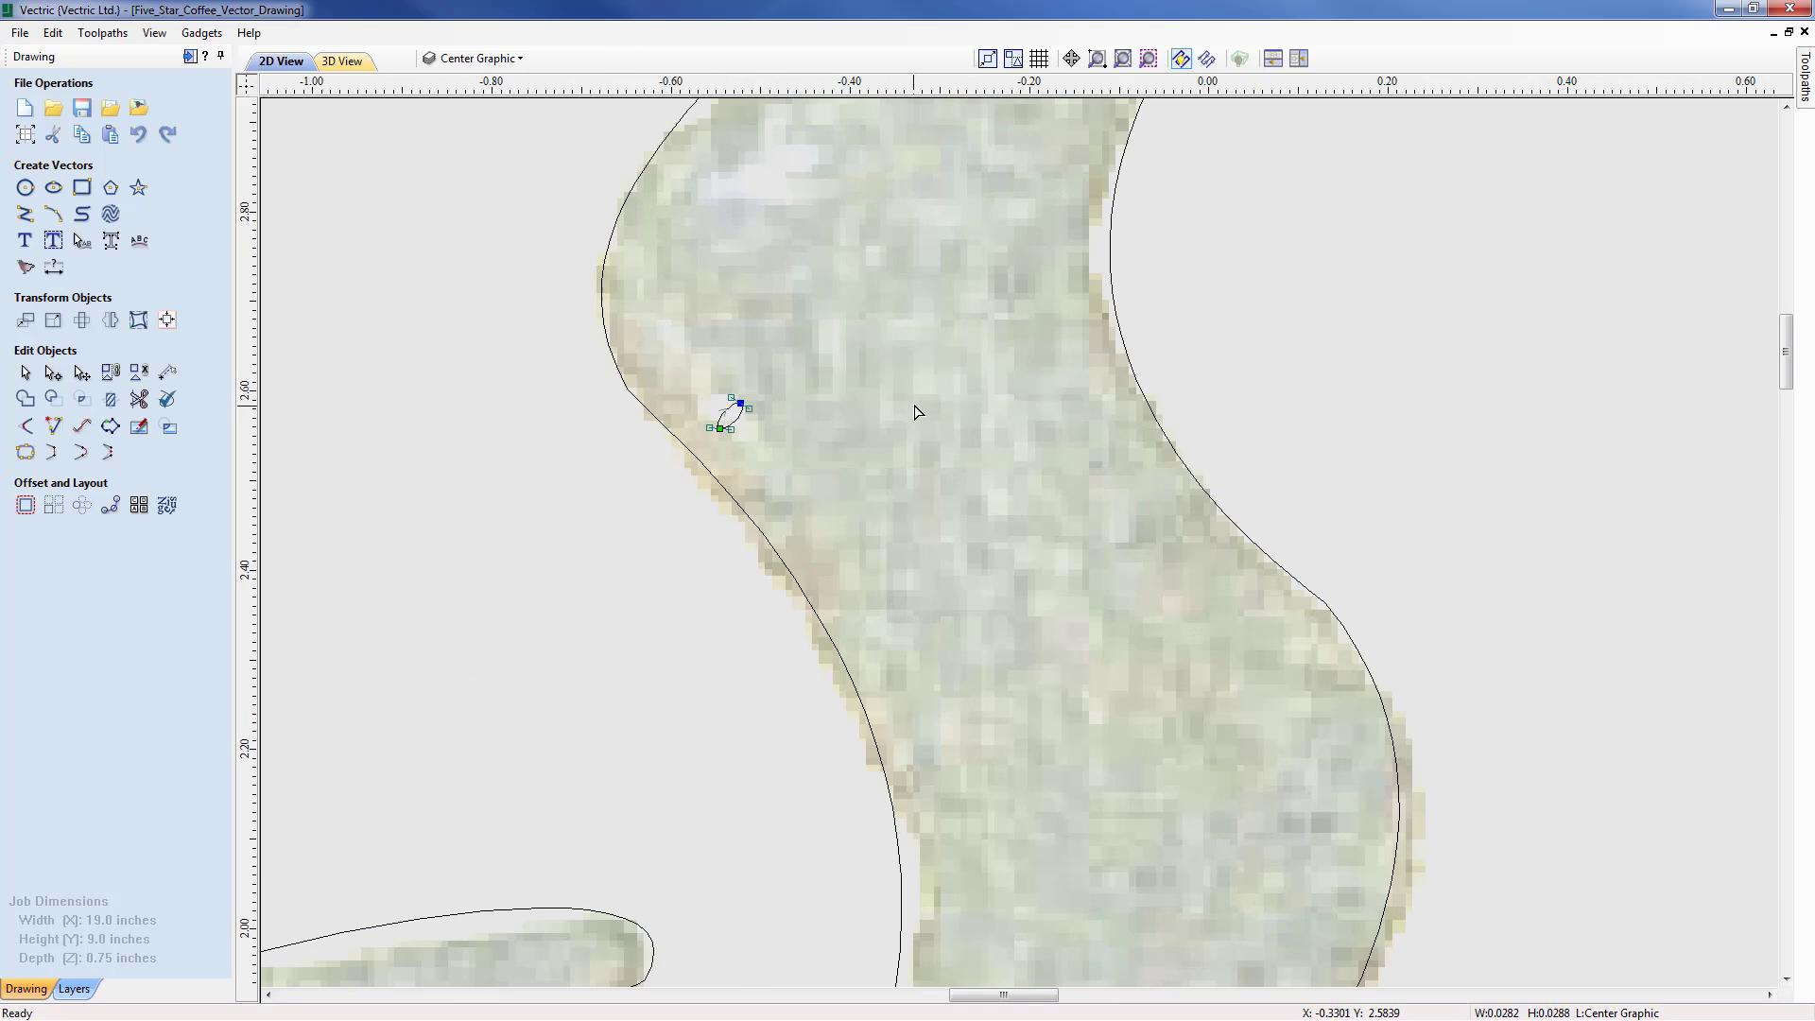
pyautogui.press('Delete')
# Step: Insert a node above and another below the notch on the steam vector's upper left edge
pyautogui.moveTo(967, 238); pyautogui.dragTo(881, 771, button='middle')
pyautogui.moveTo(946, 554); pyautogui.dragTo(951, 771, button='middle')
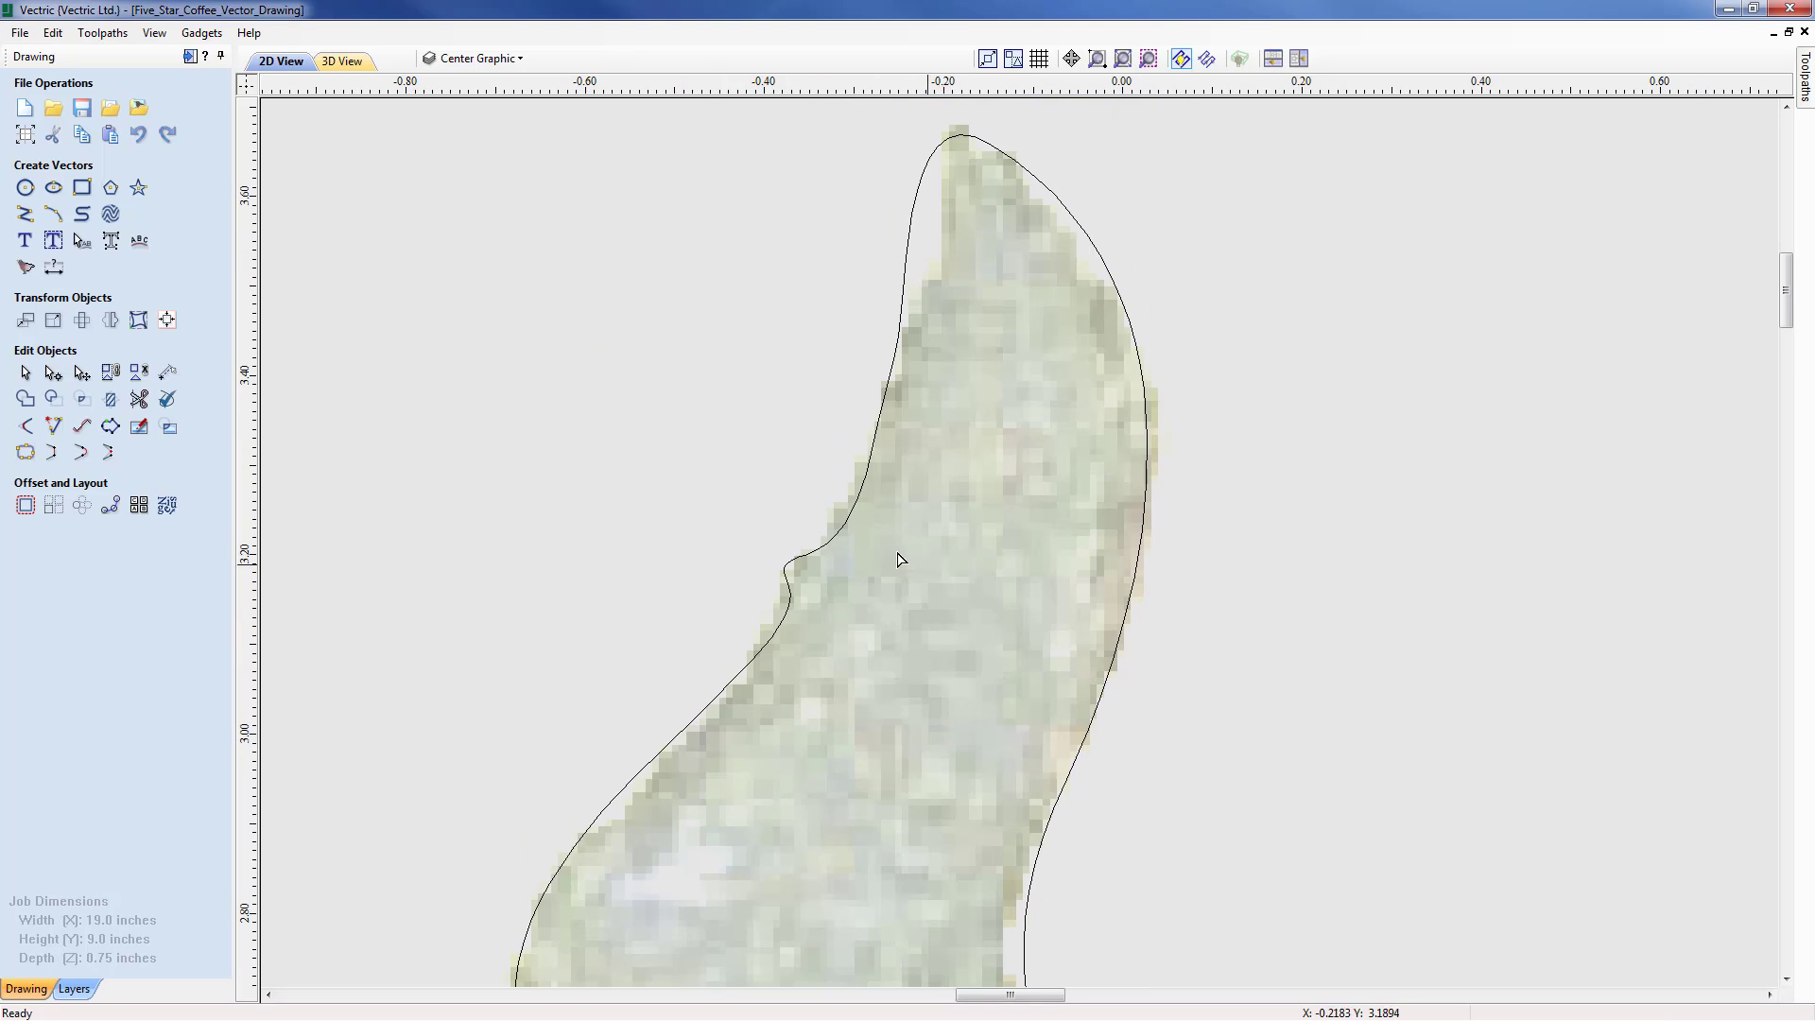
pyautogui.moveTo(771, 666); pyautogui.dragTo(843, 565, button='middle')
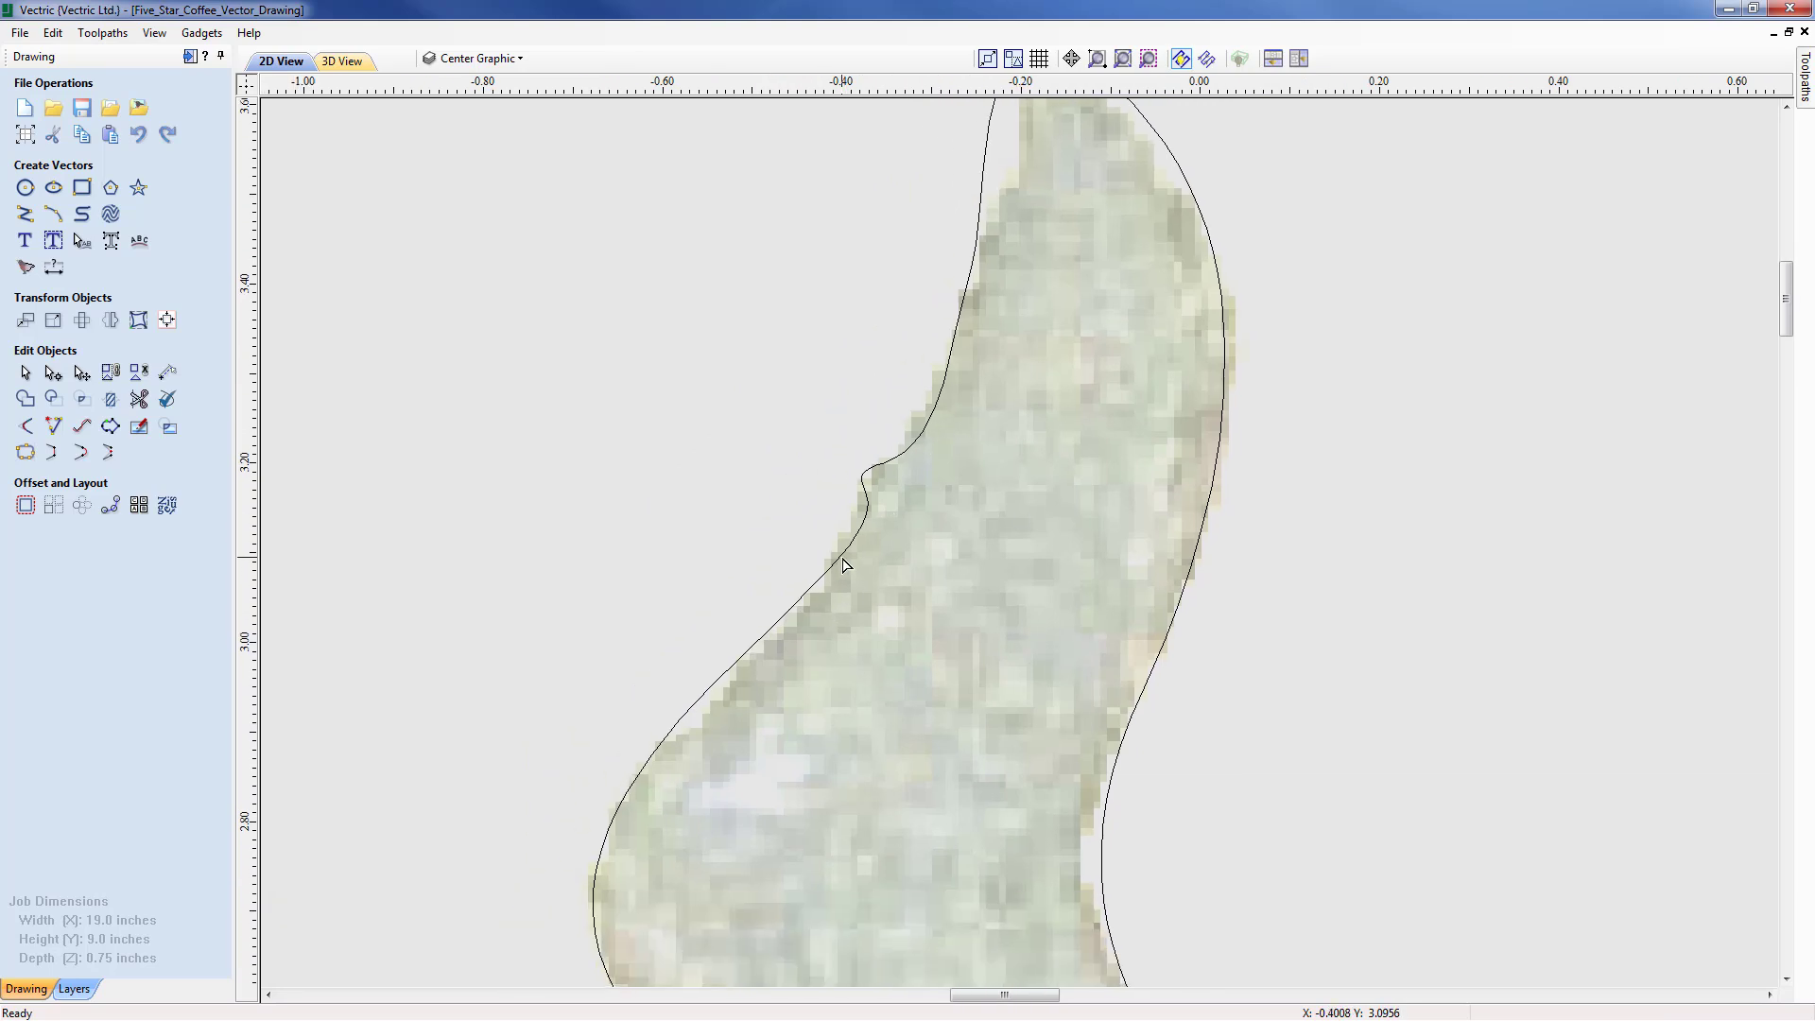
pyautogui.click(844, 564)
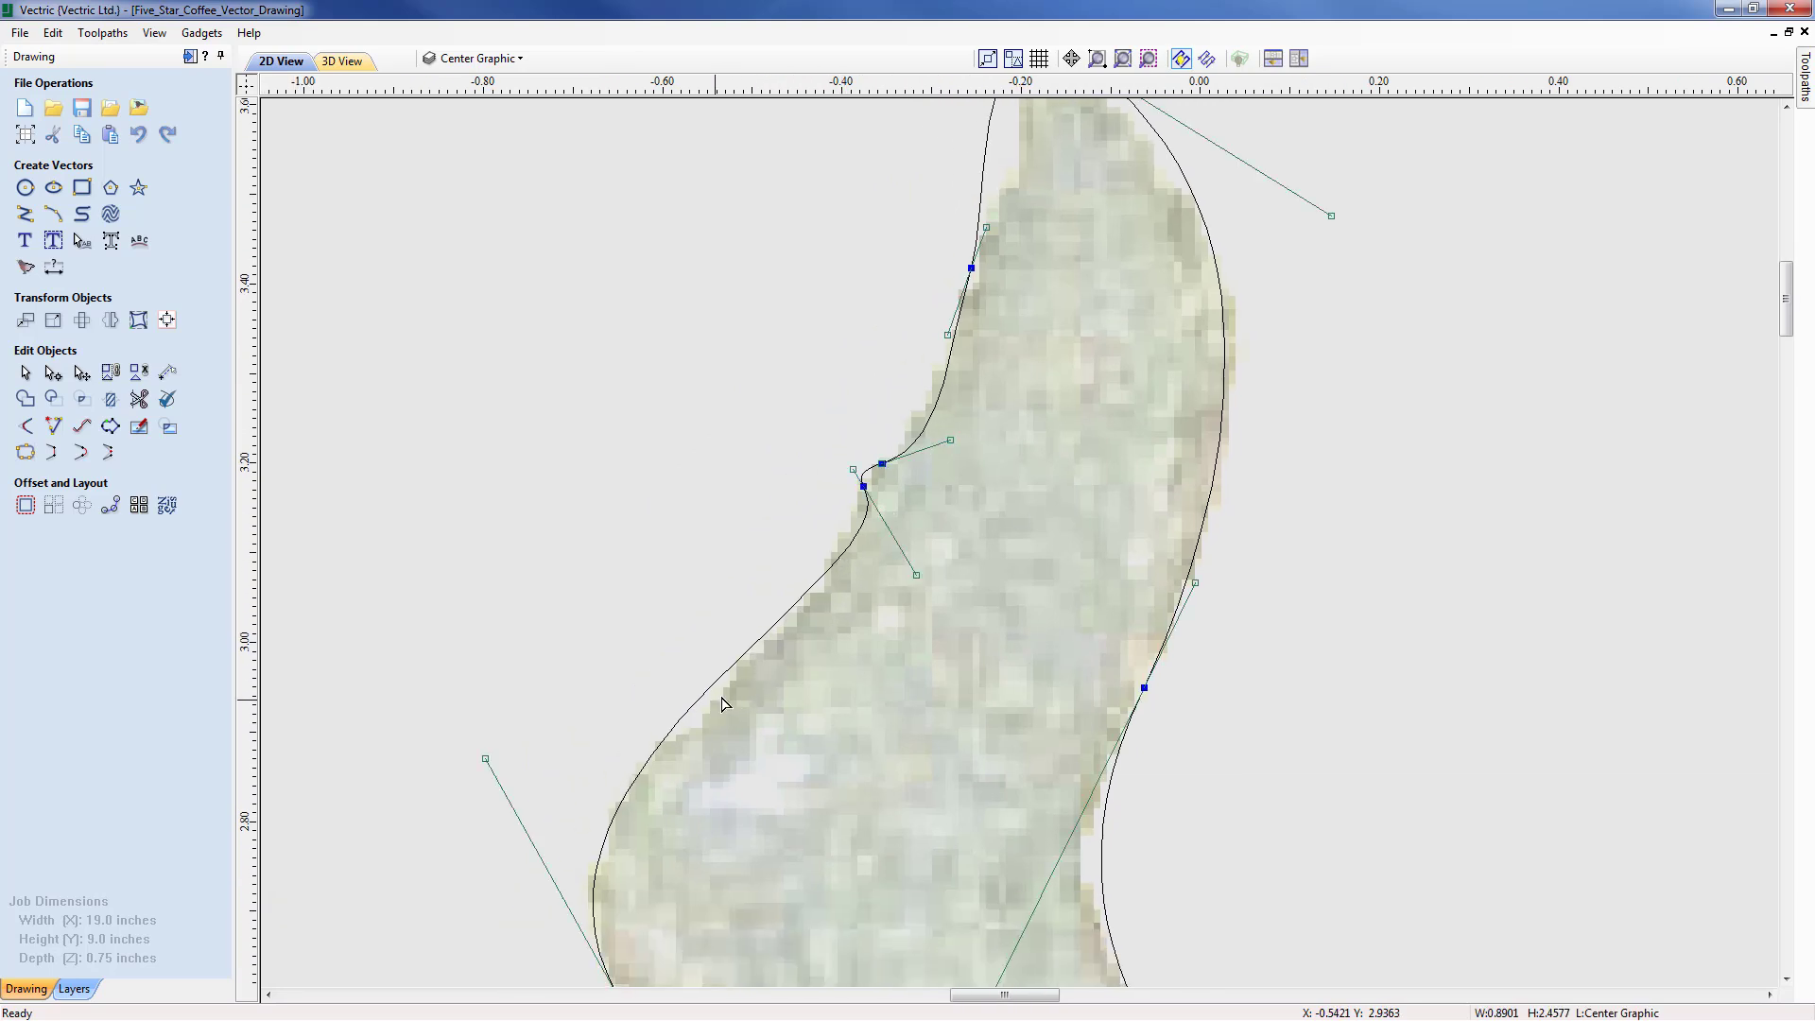
pyautogui.doubleClick(937, 403)
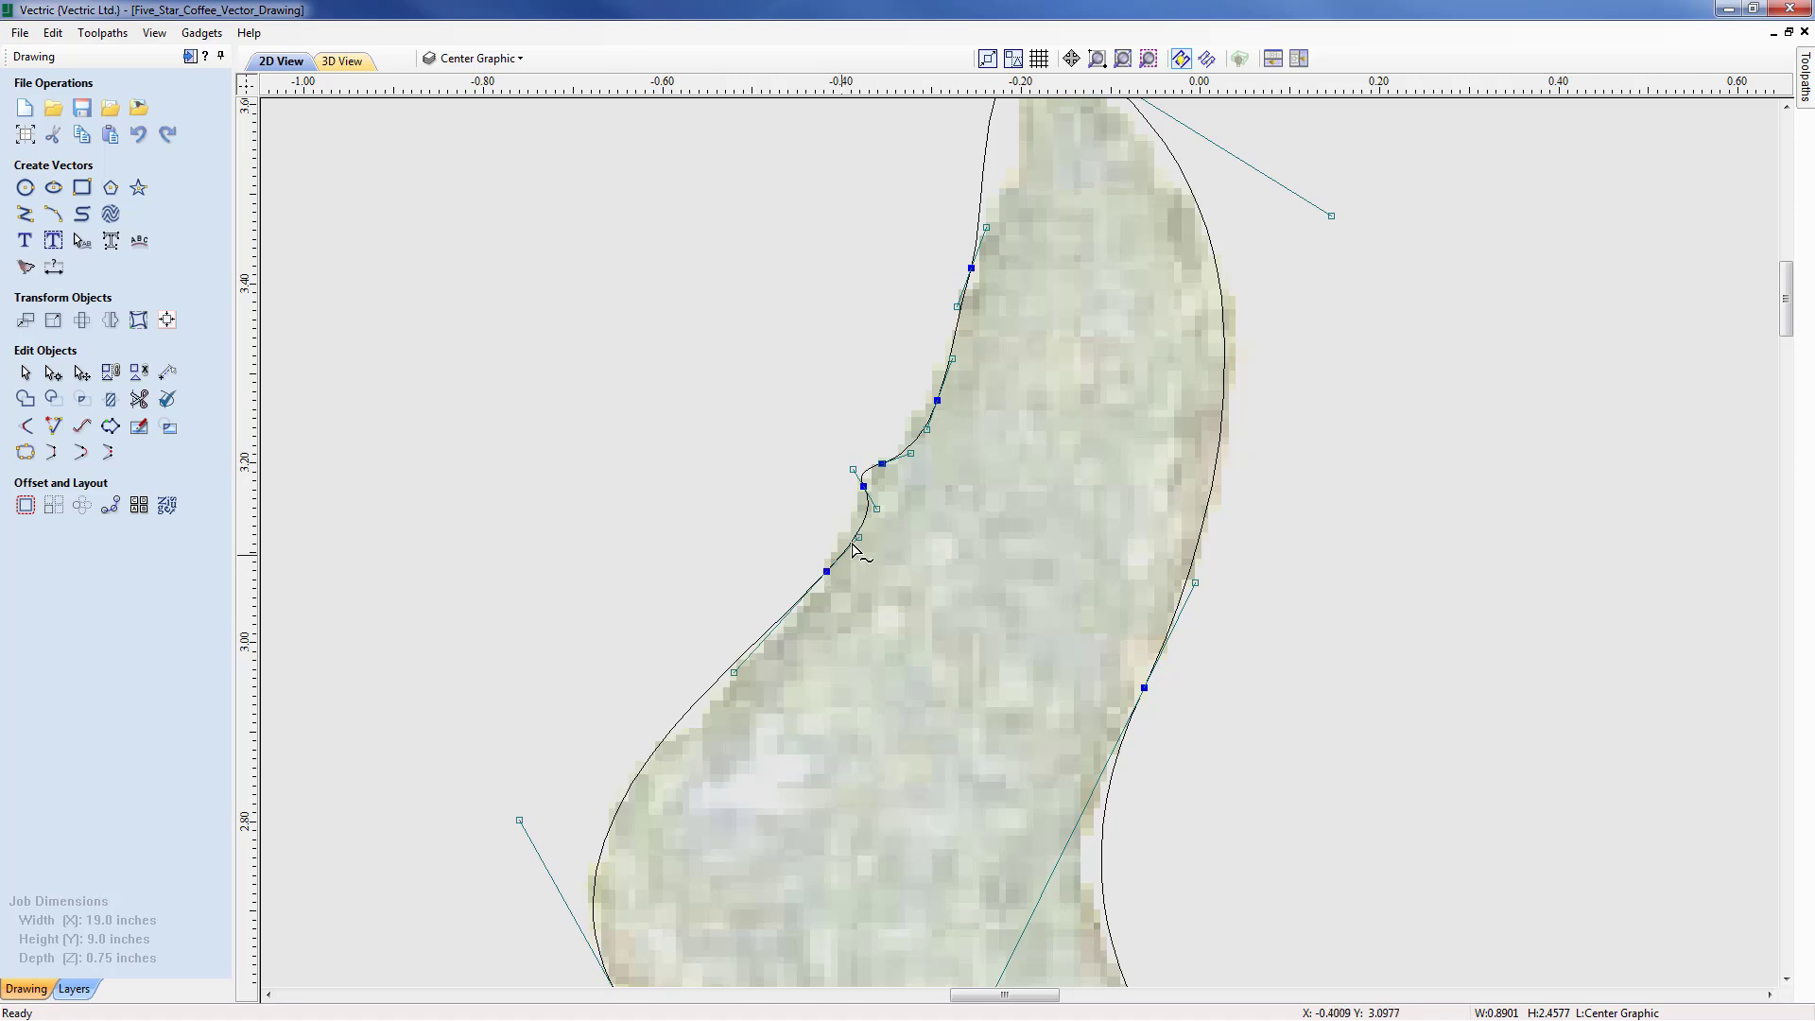
# Step: Delete the two nodes that form the notch on the steam's left edge, between the newly inserted nodes
pyautogui.scroll(5, 862, 488)
pyautogui.rightClick(830, 378)
pyautogui.click(868, 393)
pyautogui.moveTo(942, 280); pyautogui.dragTo(935, 660, button='middle')
pyautogui.scroll(4, 941, 688)
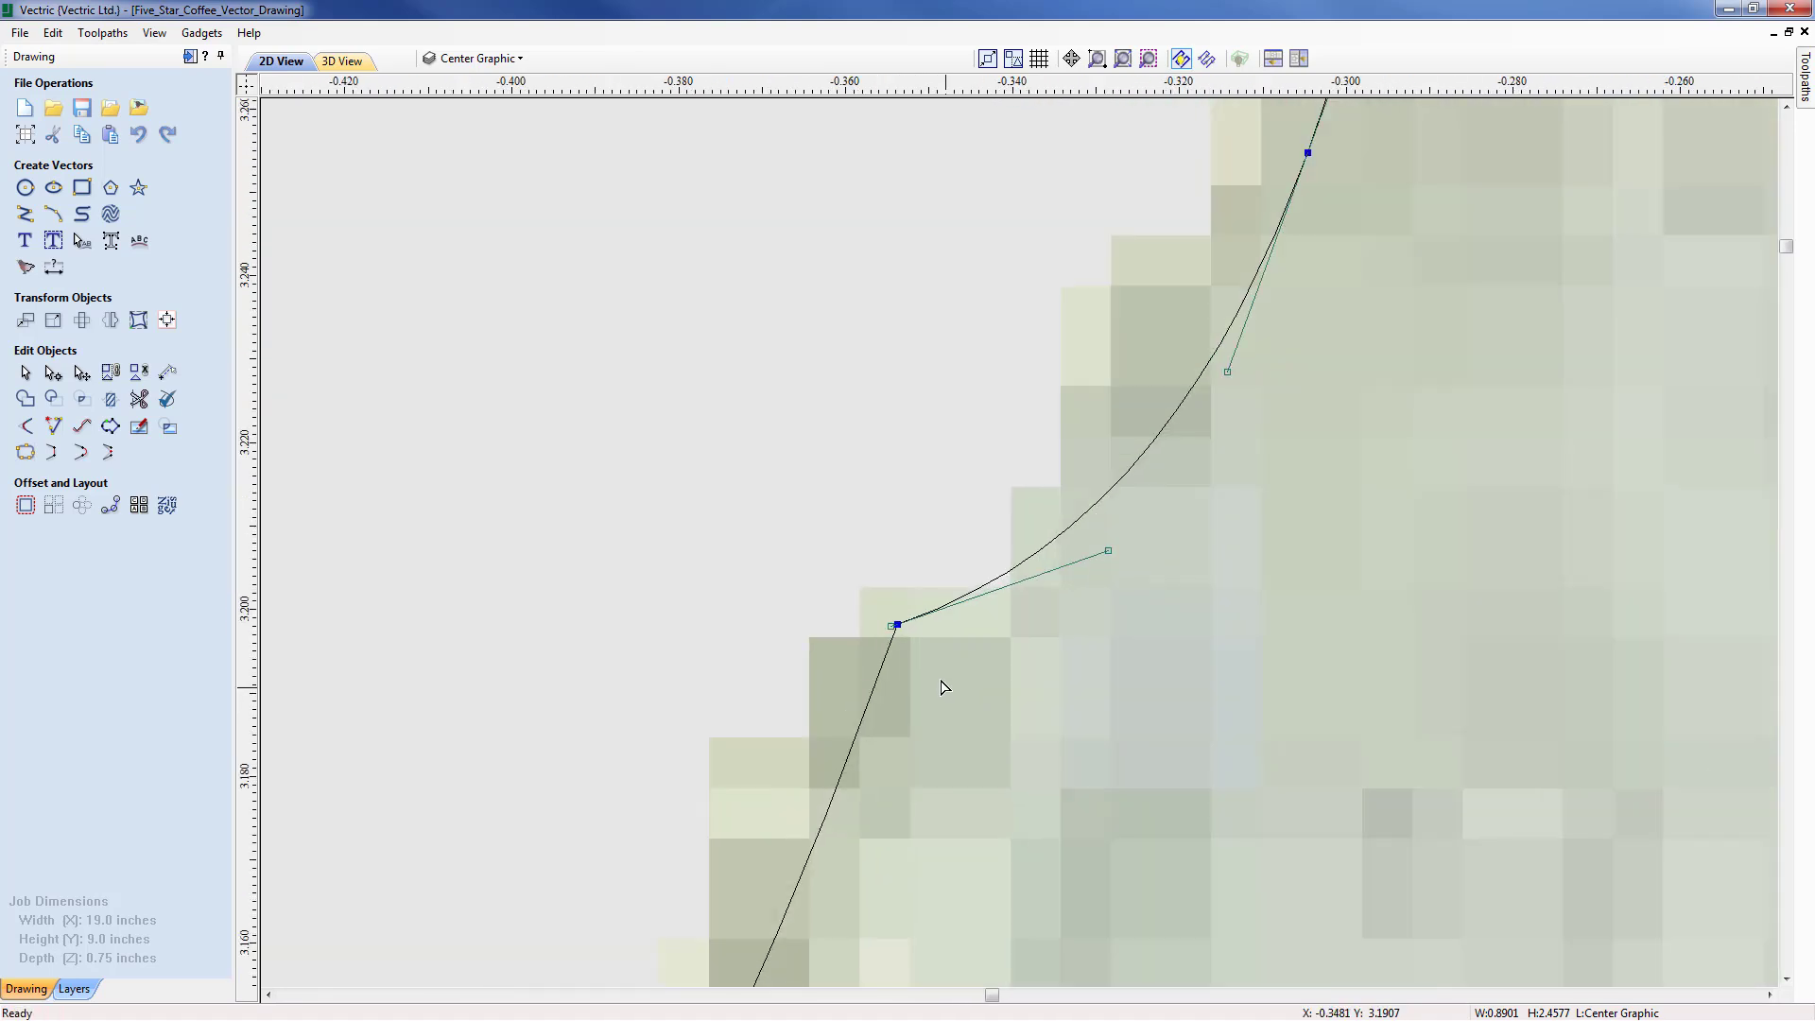
pyautogui.rightClick(836, 546)
pyautogui.click(875, 561)
pyautogui.scroll(-6, 924, 656)
pyautogui.scroll(-5, 925, 700)
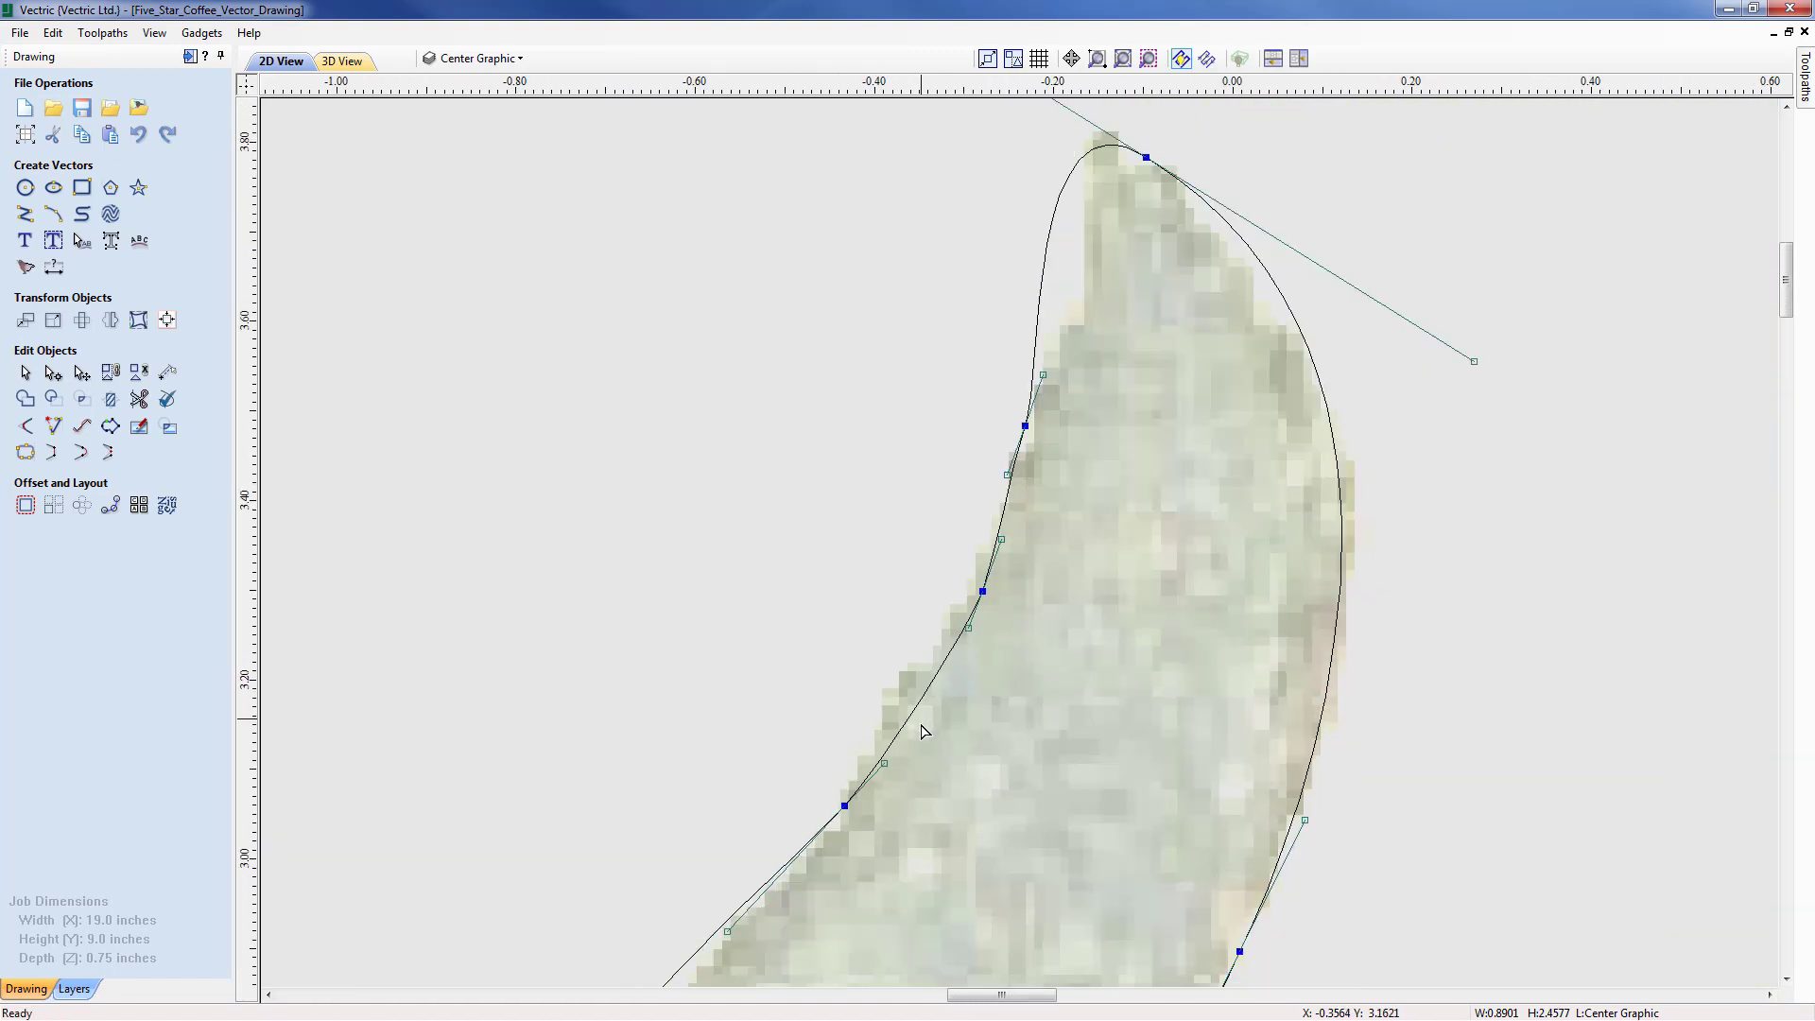
# Step: Turn the tangent handles of the node on the steam's left edge below the tip to vertical
pyautogui.scroll(4, 935, 728)
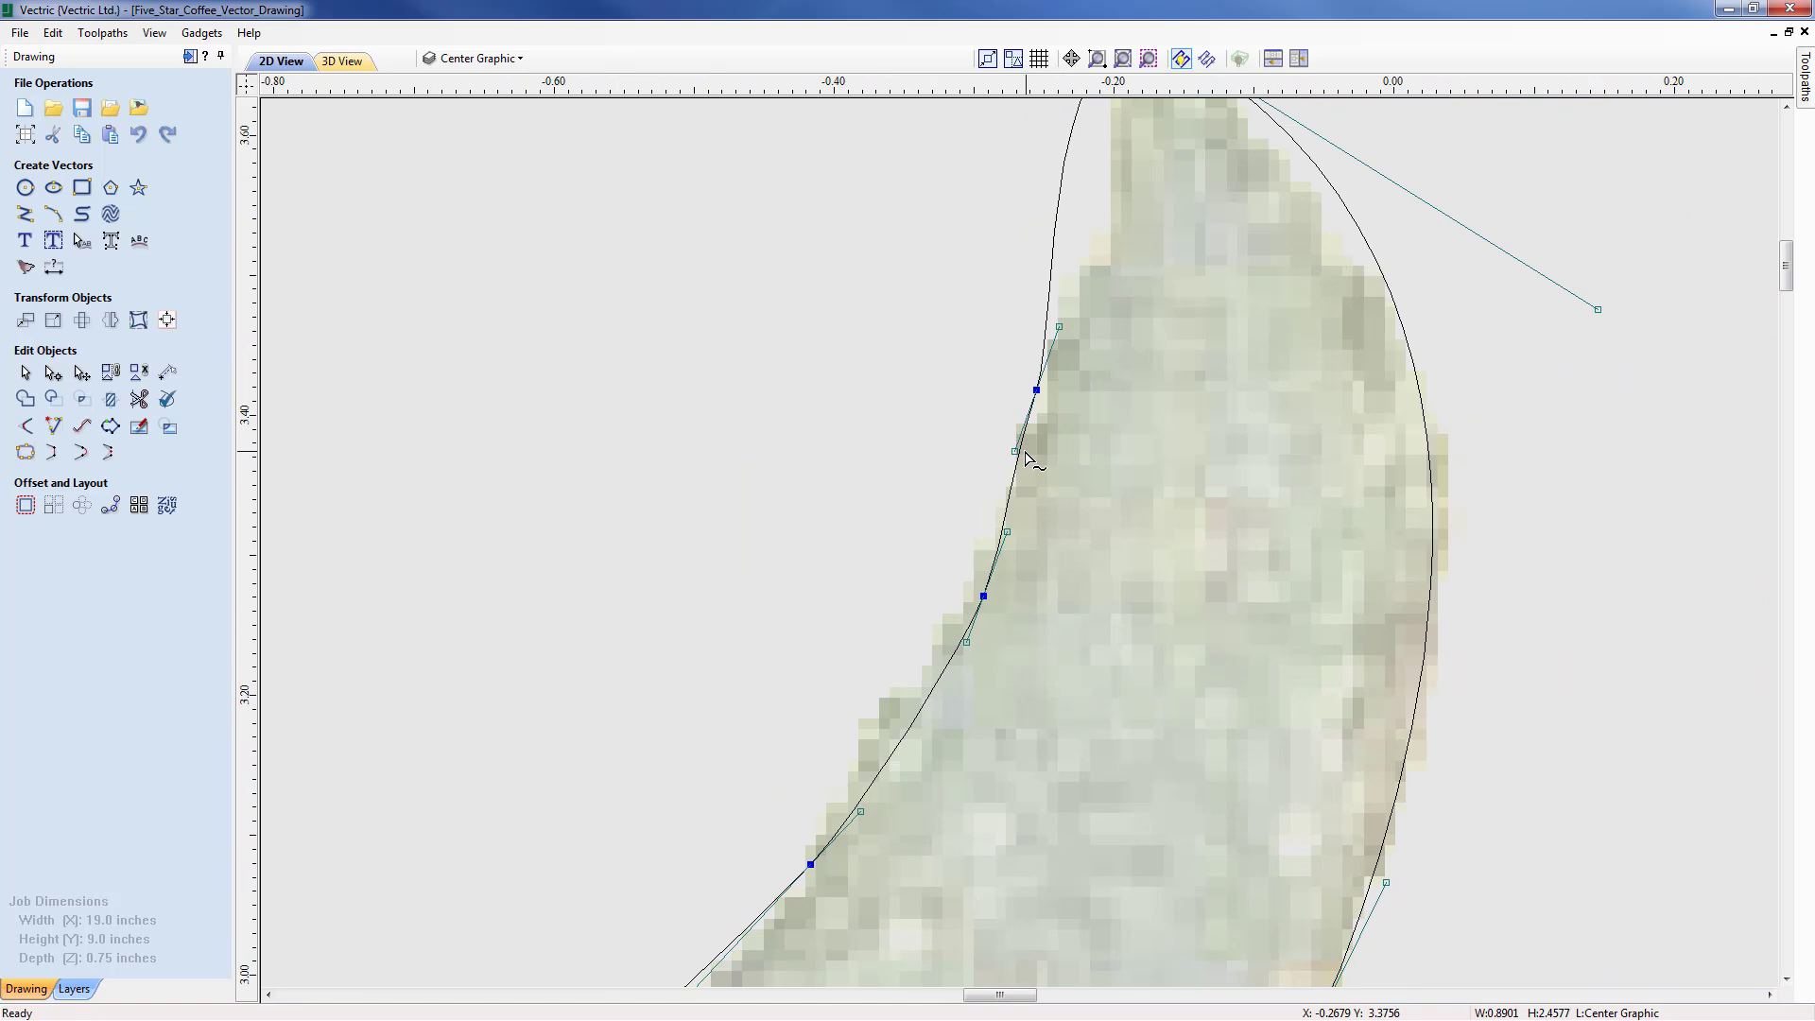
pyautogui.moveTo(1029, 457); pyautogui.dragTo(1027, 461)
pyautogui.scroll(-4, 1028, 461)
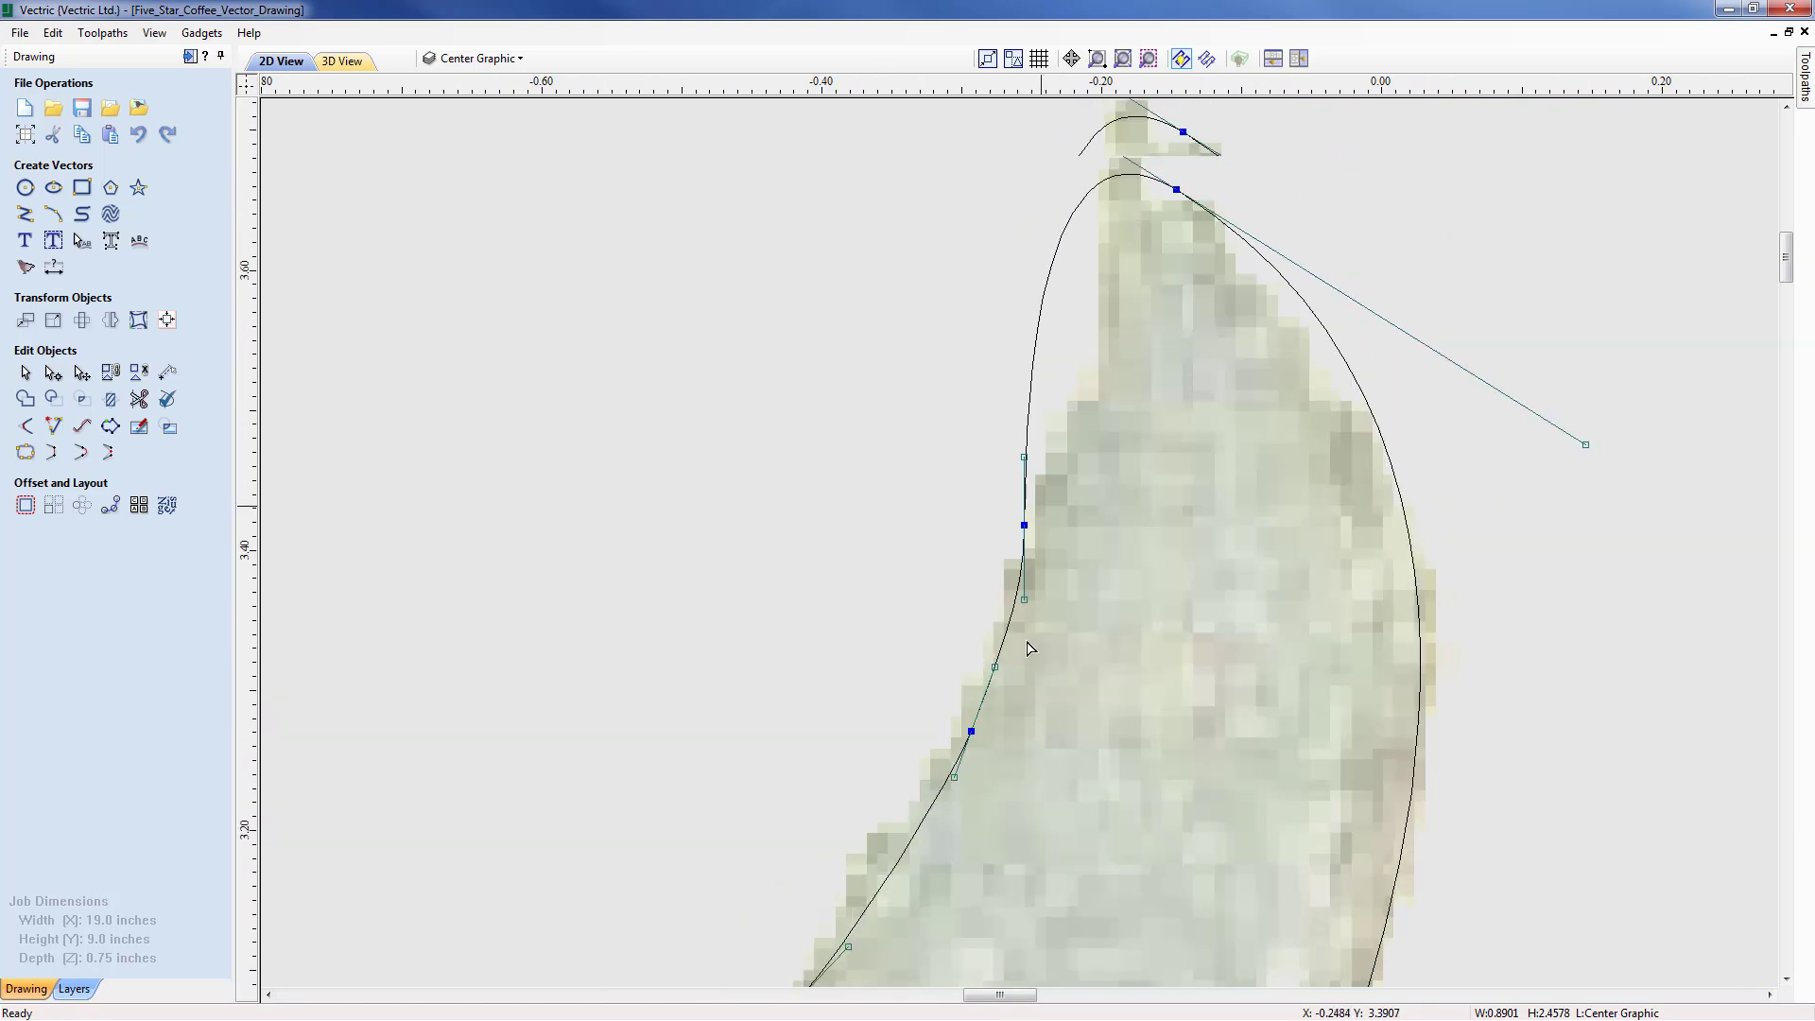
pyautogui.scroll(-2, 1044, 574)
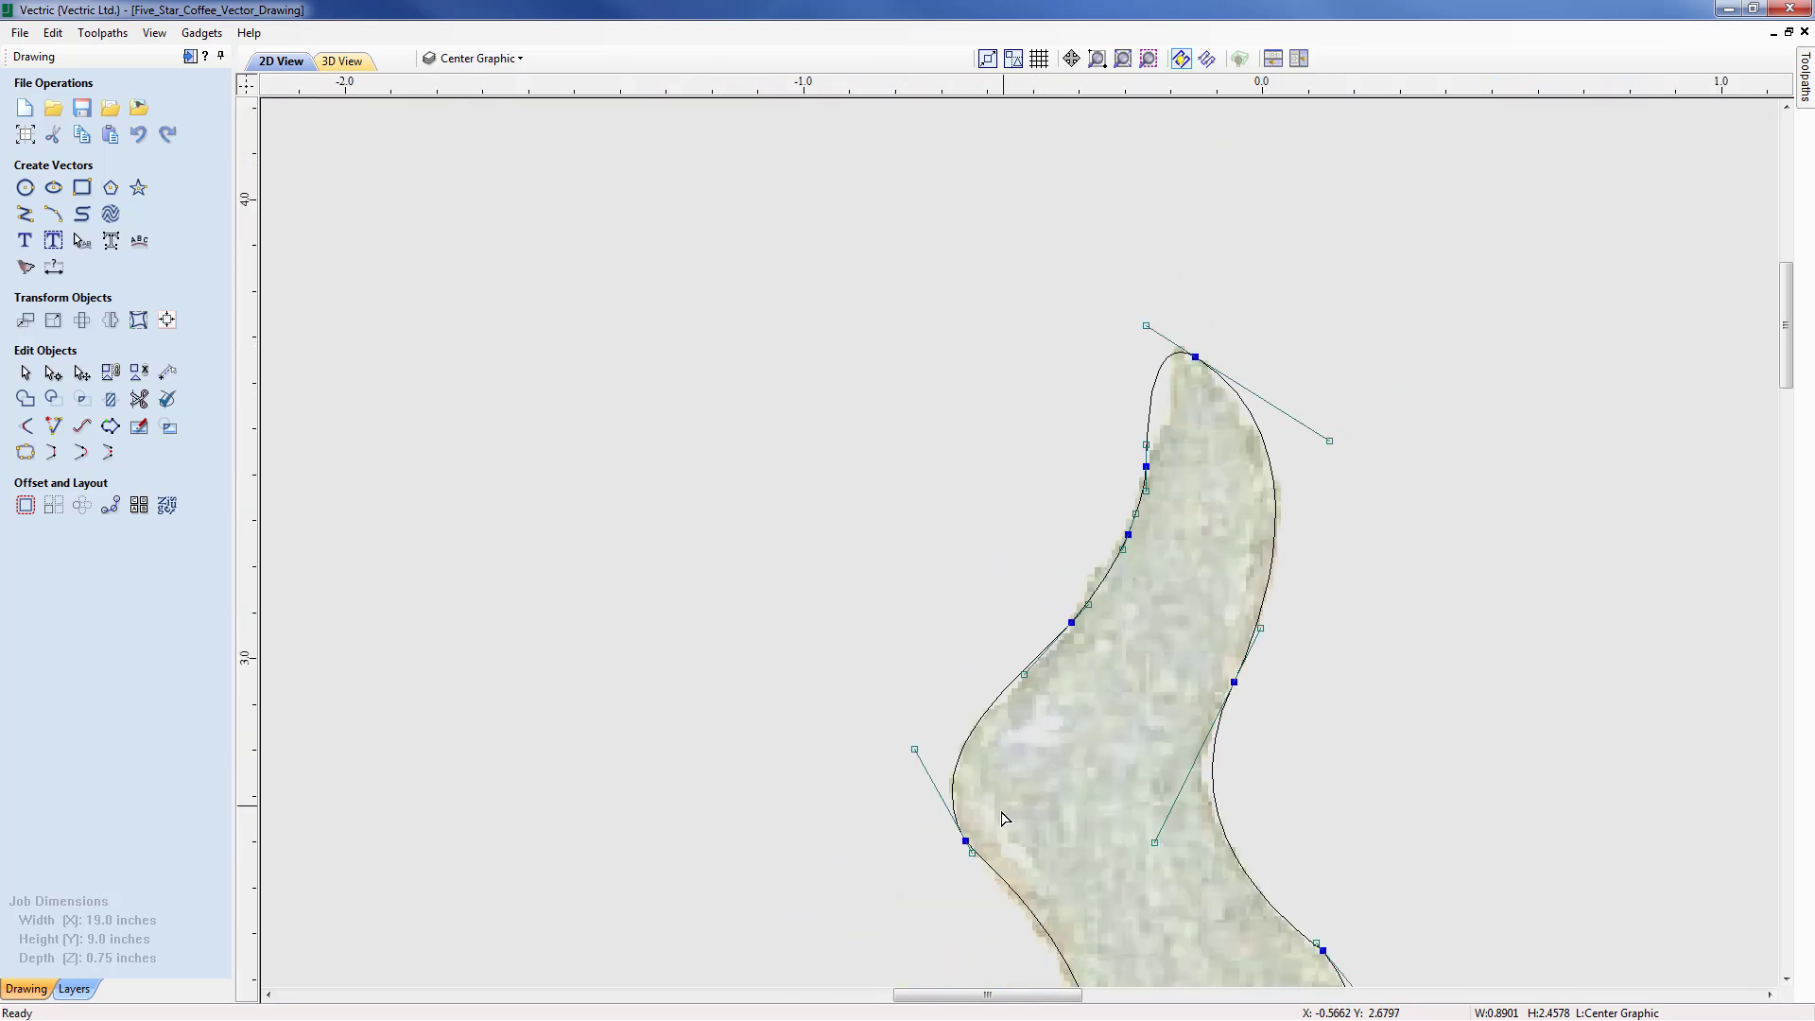
# Step: Delete the tiny stray vector inside the left end of the mug's rim
pyautogui.moveTo(1005, 893); pyautogui.dragTo(991, 593, button='middle')
pyautogui.moveTo(983, 671); pyautogui.dragTo(988, 386, button='middle')
pyautogui.moveTo(993, 775); pyautogui.dragTo(979, 554, button='middle')
pyautogui.scroll(-1, 979, 553)
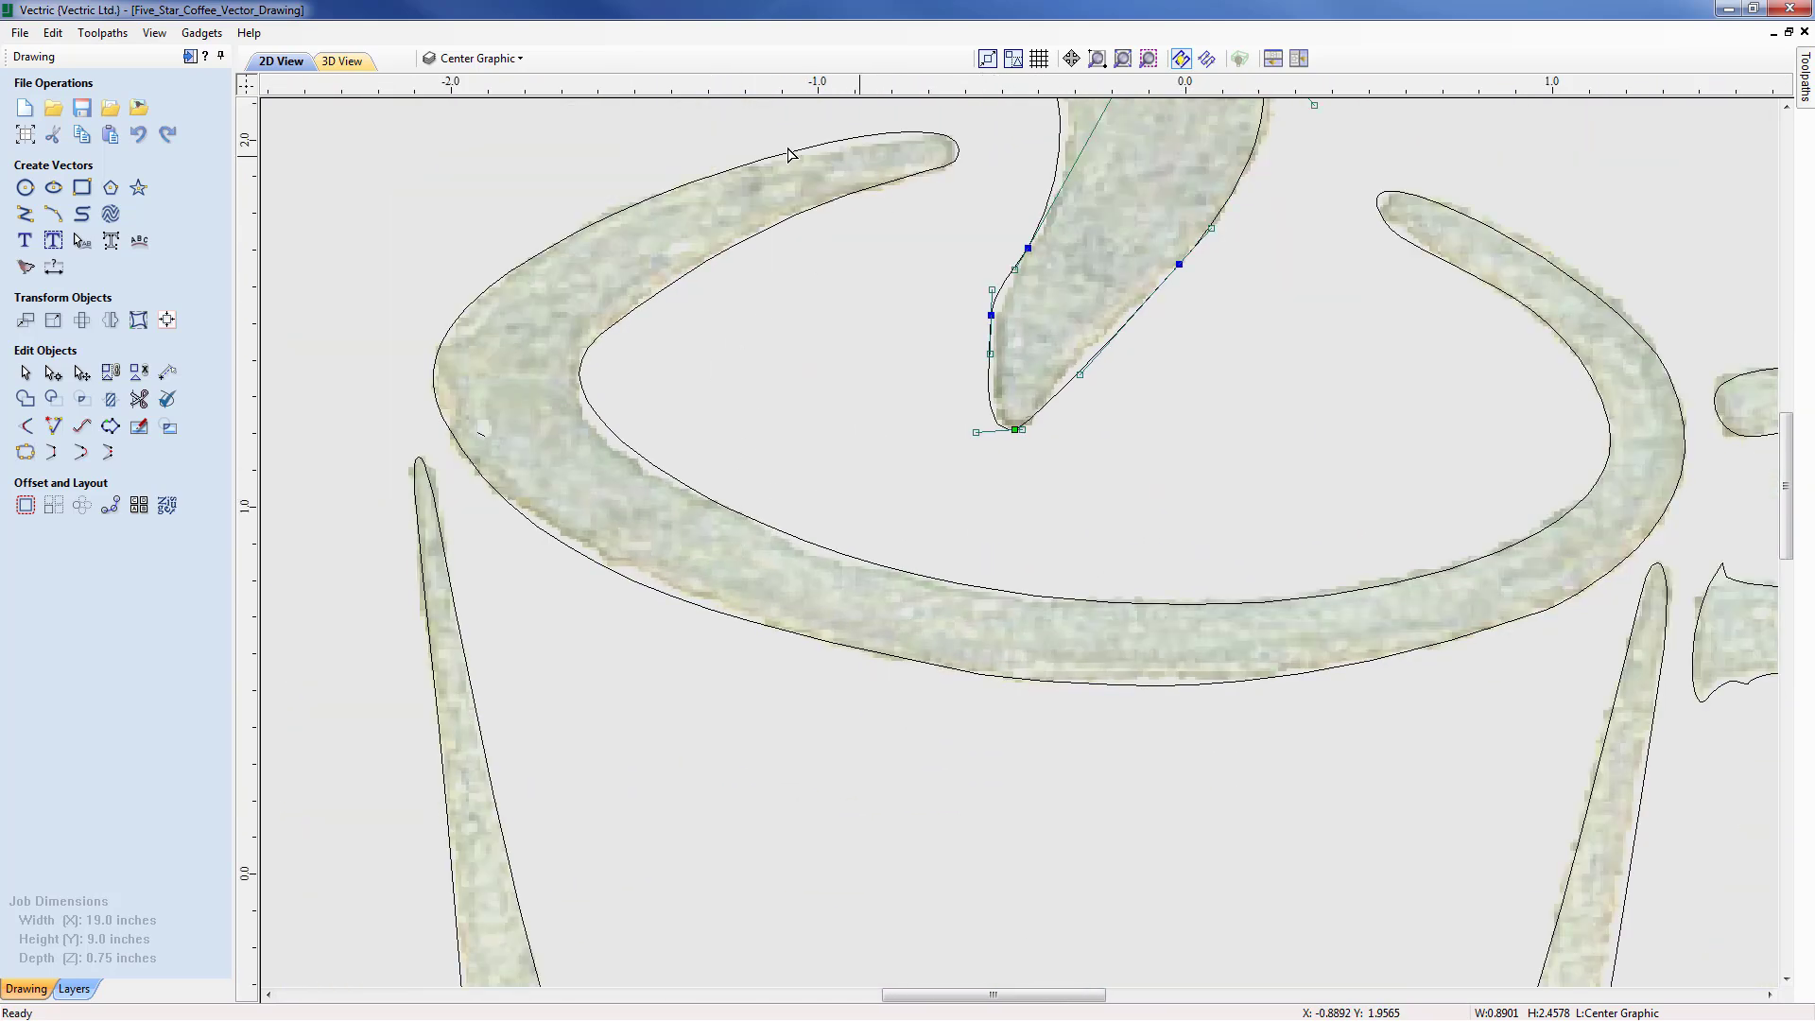
pyautogui.click(483, 435)
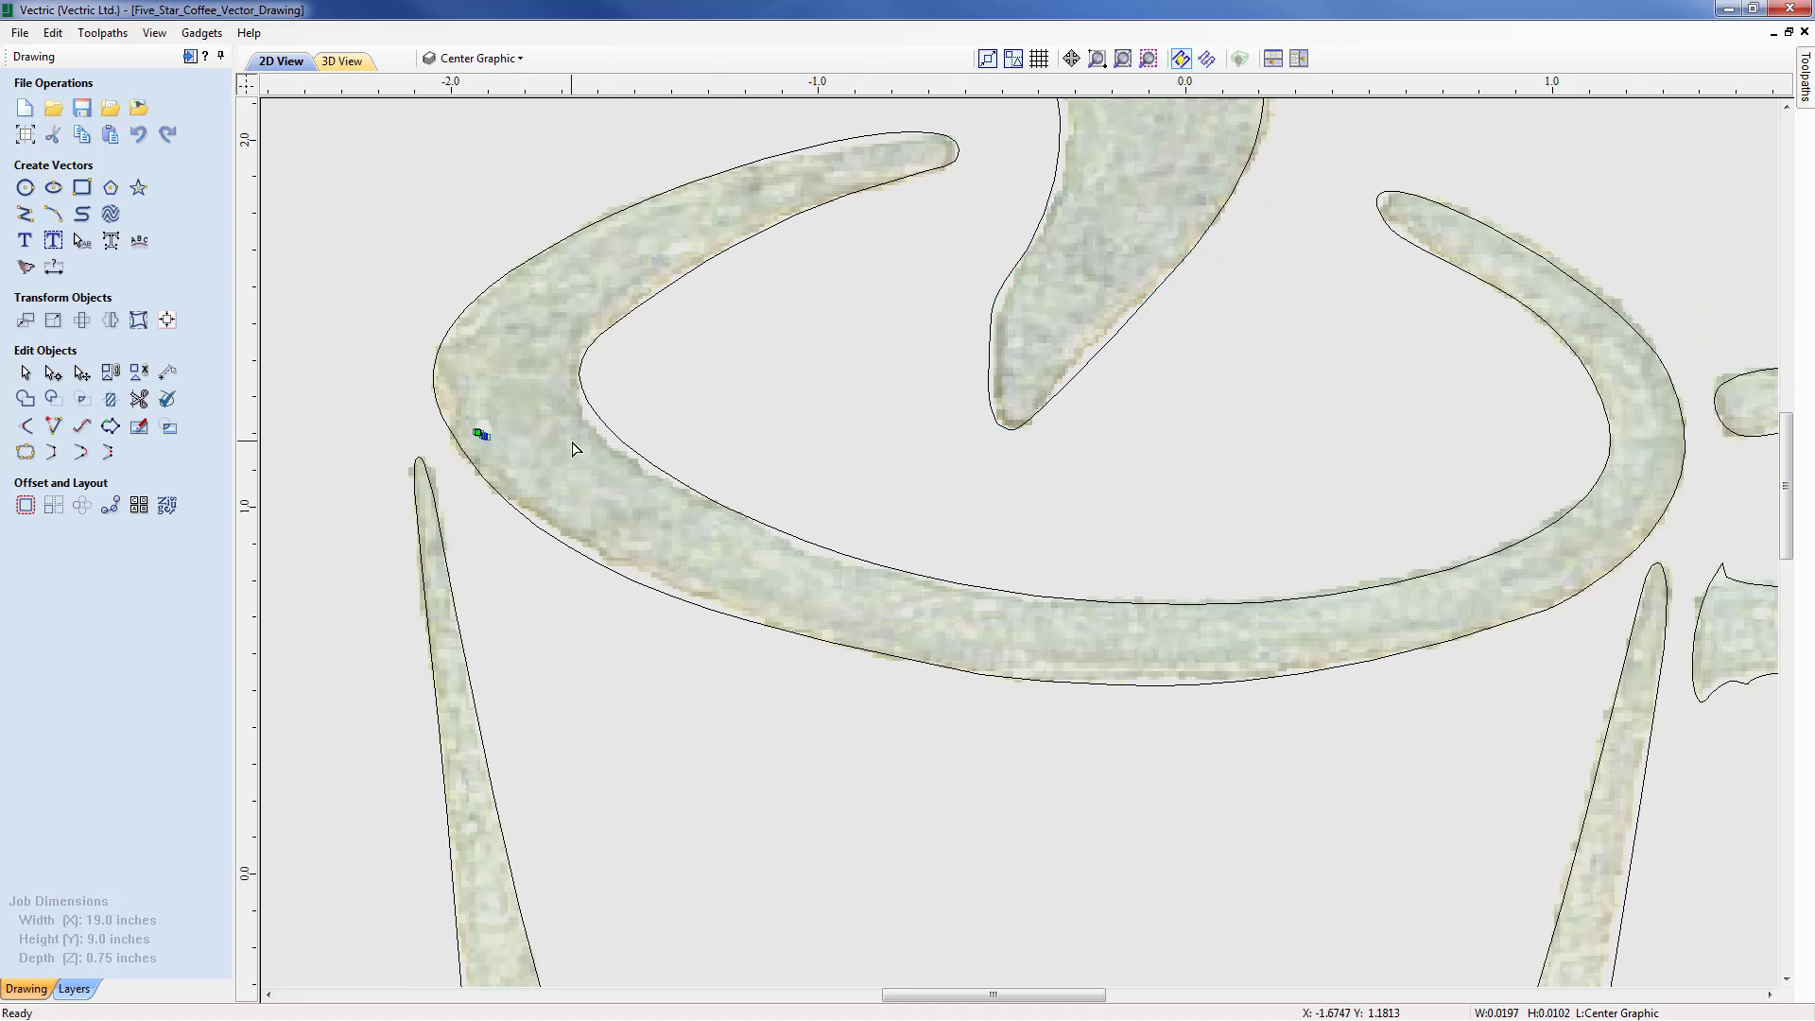
pyautogui.press('Delete')
# Step: Open the inner handle vector for node editing and insert a node on each side of the notch in its lower edge
pyautogui.moveTo(1433, 520)
pyautogui.mouseDown(button='middle')
pyautogui.moveTo(1240, 548)
pyautogui.moveTo(958, 407)
pyautogui.mouseUp(button='middle')
pyautogui.moveTo(1259, 559)
pyautogui.mouseDown(button='middle')
pyautogui.moveTo(1104, 525)
pyautogui.moveTo(1051, 636)
pyautogui.moveTo(989, 528)
pyautogui.mouseUp(button='middle')
pyautogui.scroll(3, 990, 536)
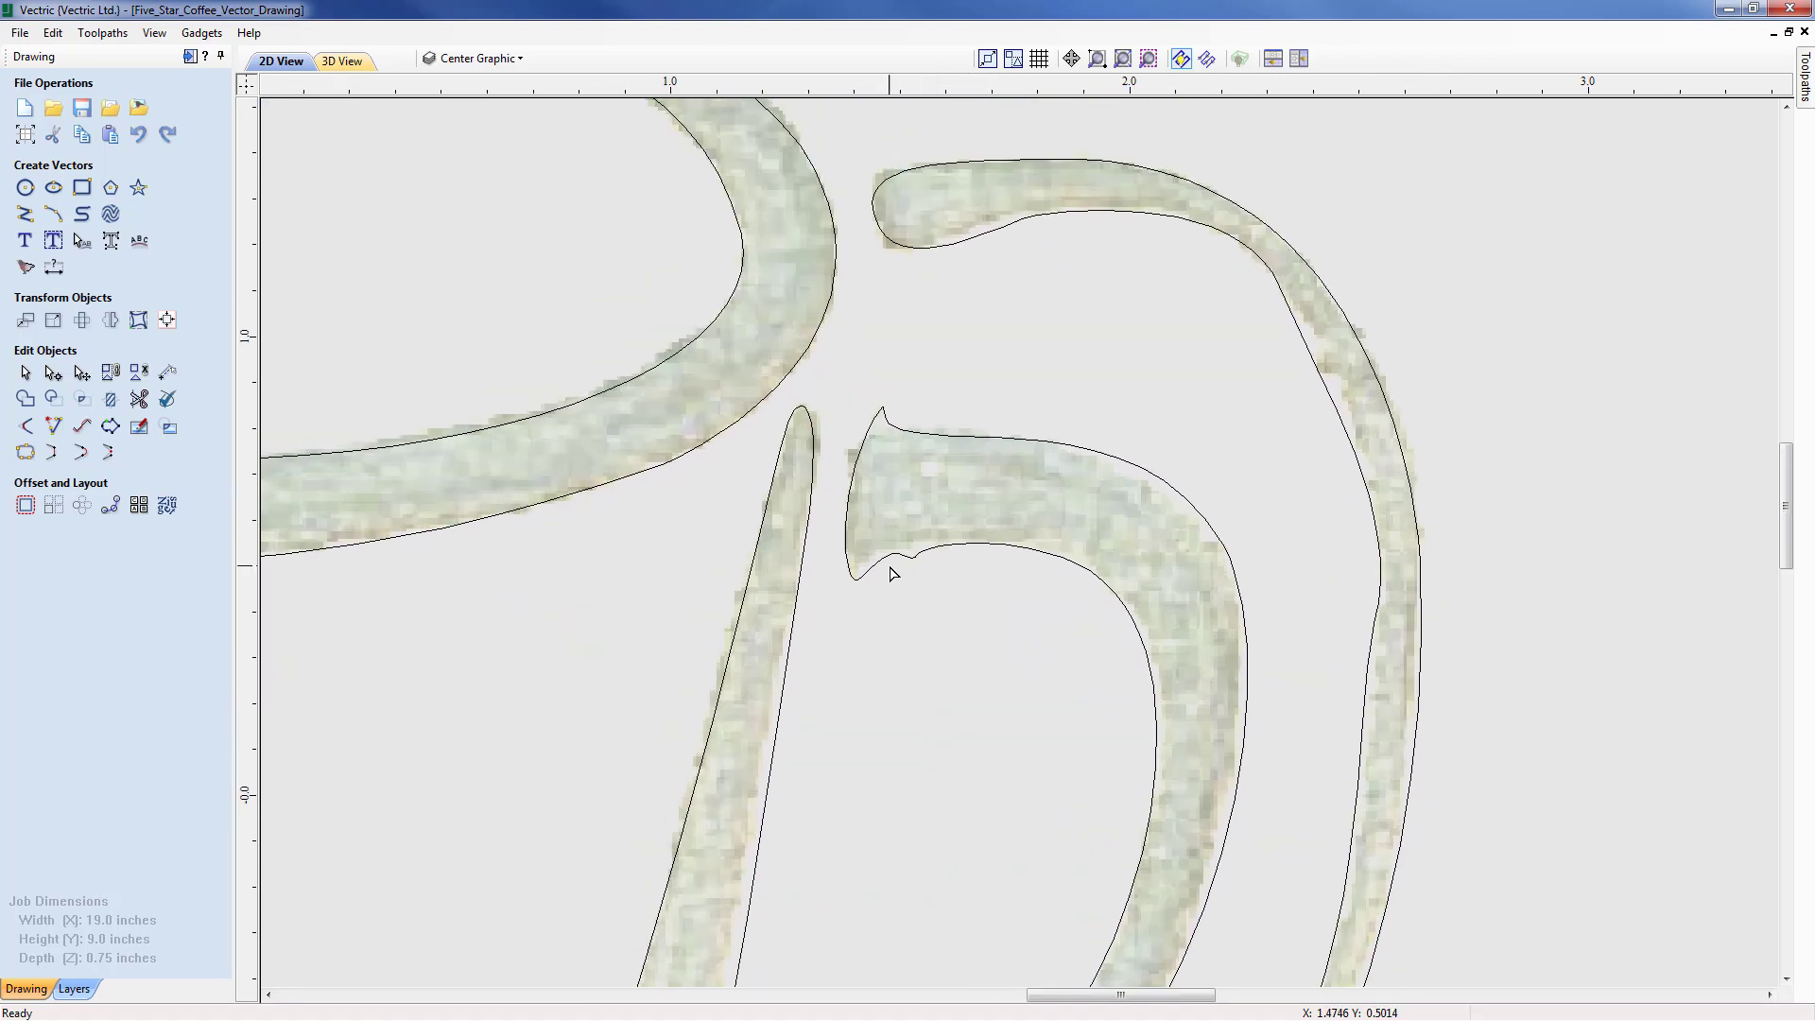
pyautogui.scroll(4, 935, 539)
pyautogui.click(900, 541)
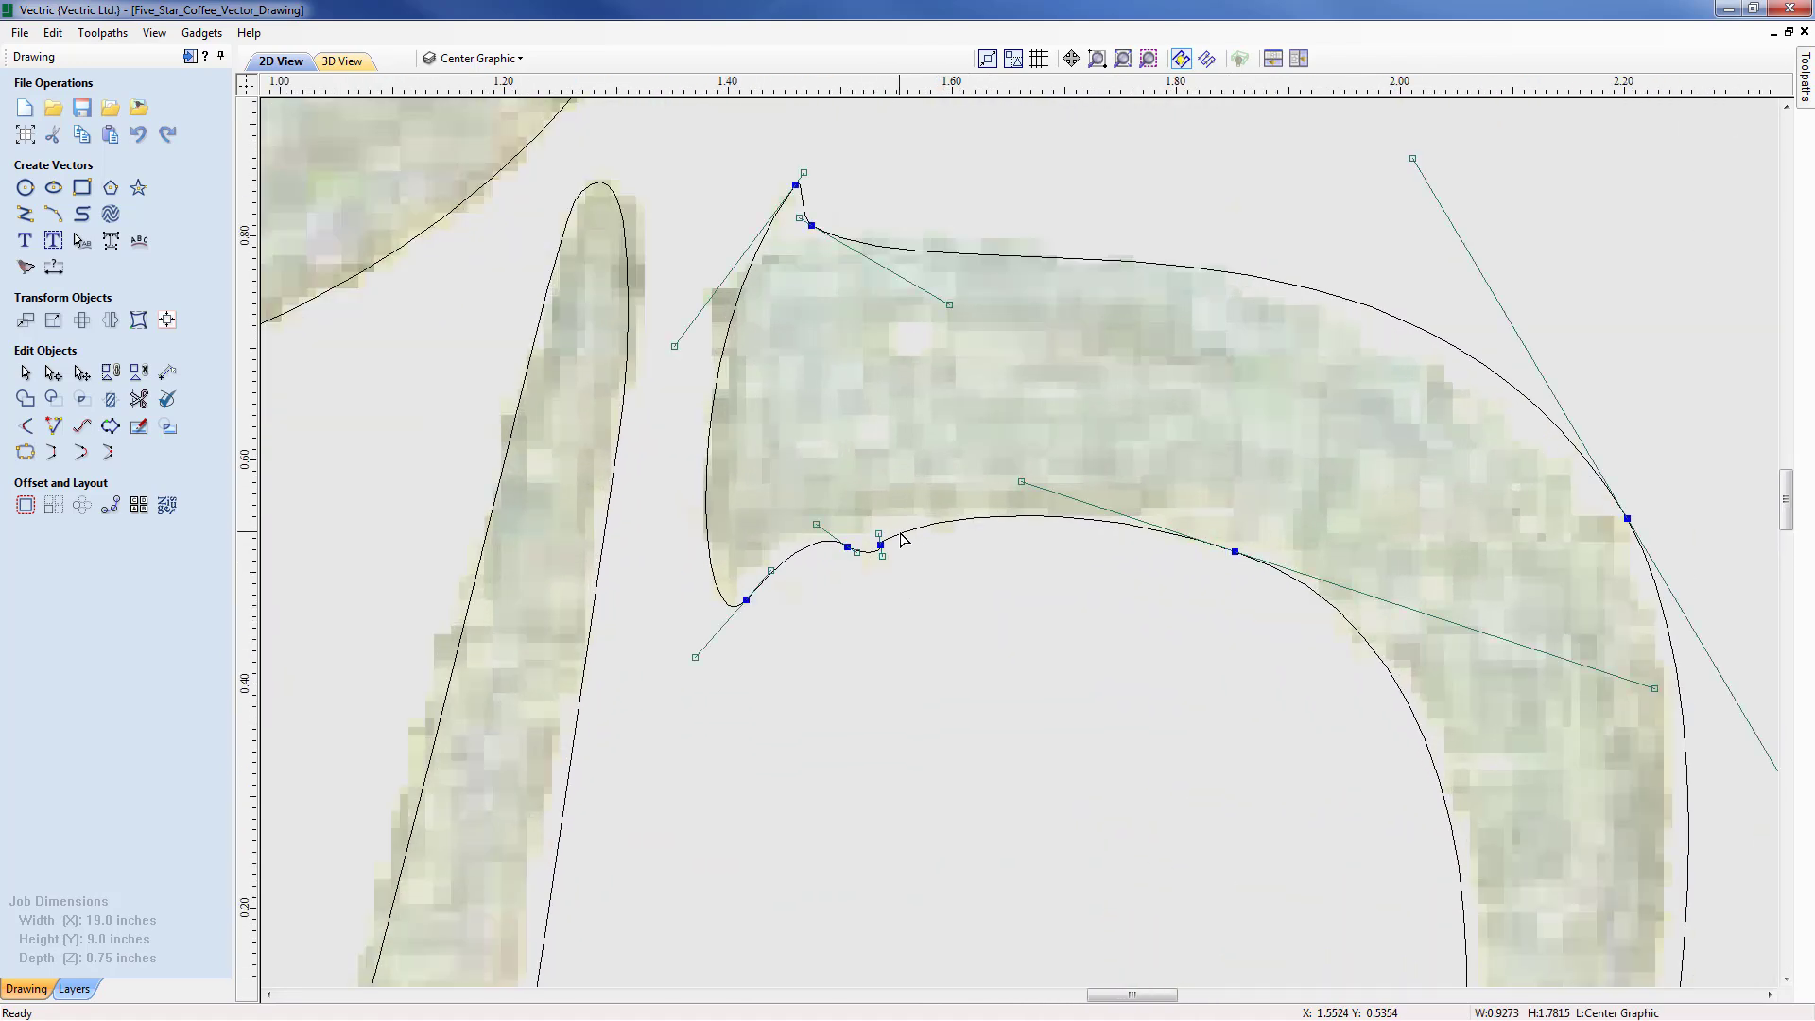
pyautogui.rightClick(801, 556)
pyautogui.click(860, 626)
pyautogui.press('p')
# Step: Delete the two nodes that form the notch in the inner handle's lower edge
pyautogui.scroll(4, 799, 558)
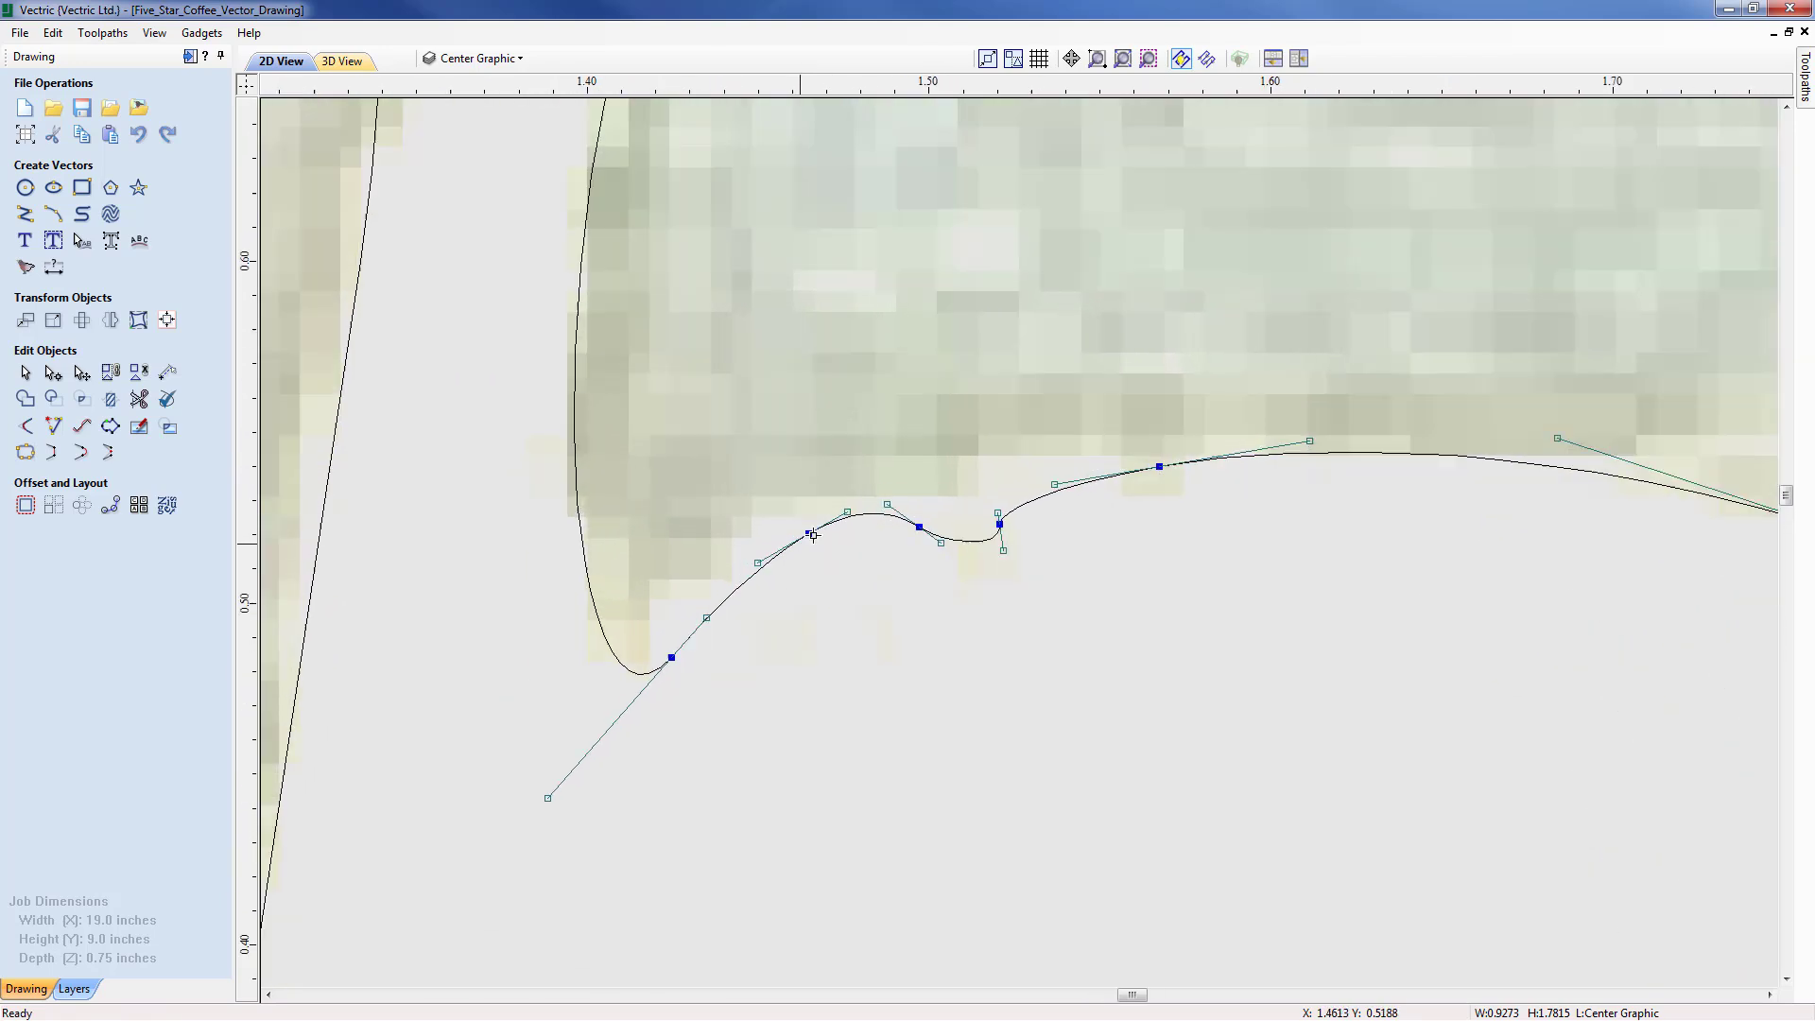
pyautogui.rightClick(953, 520)
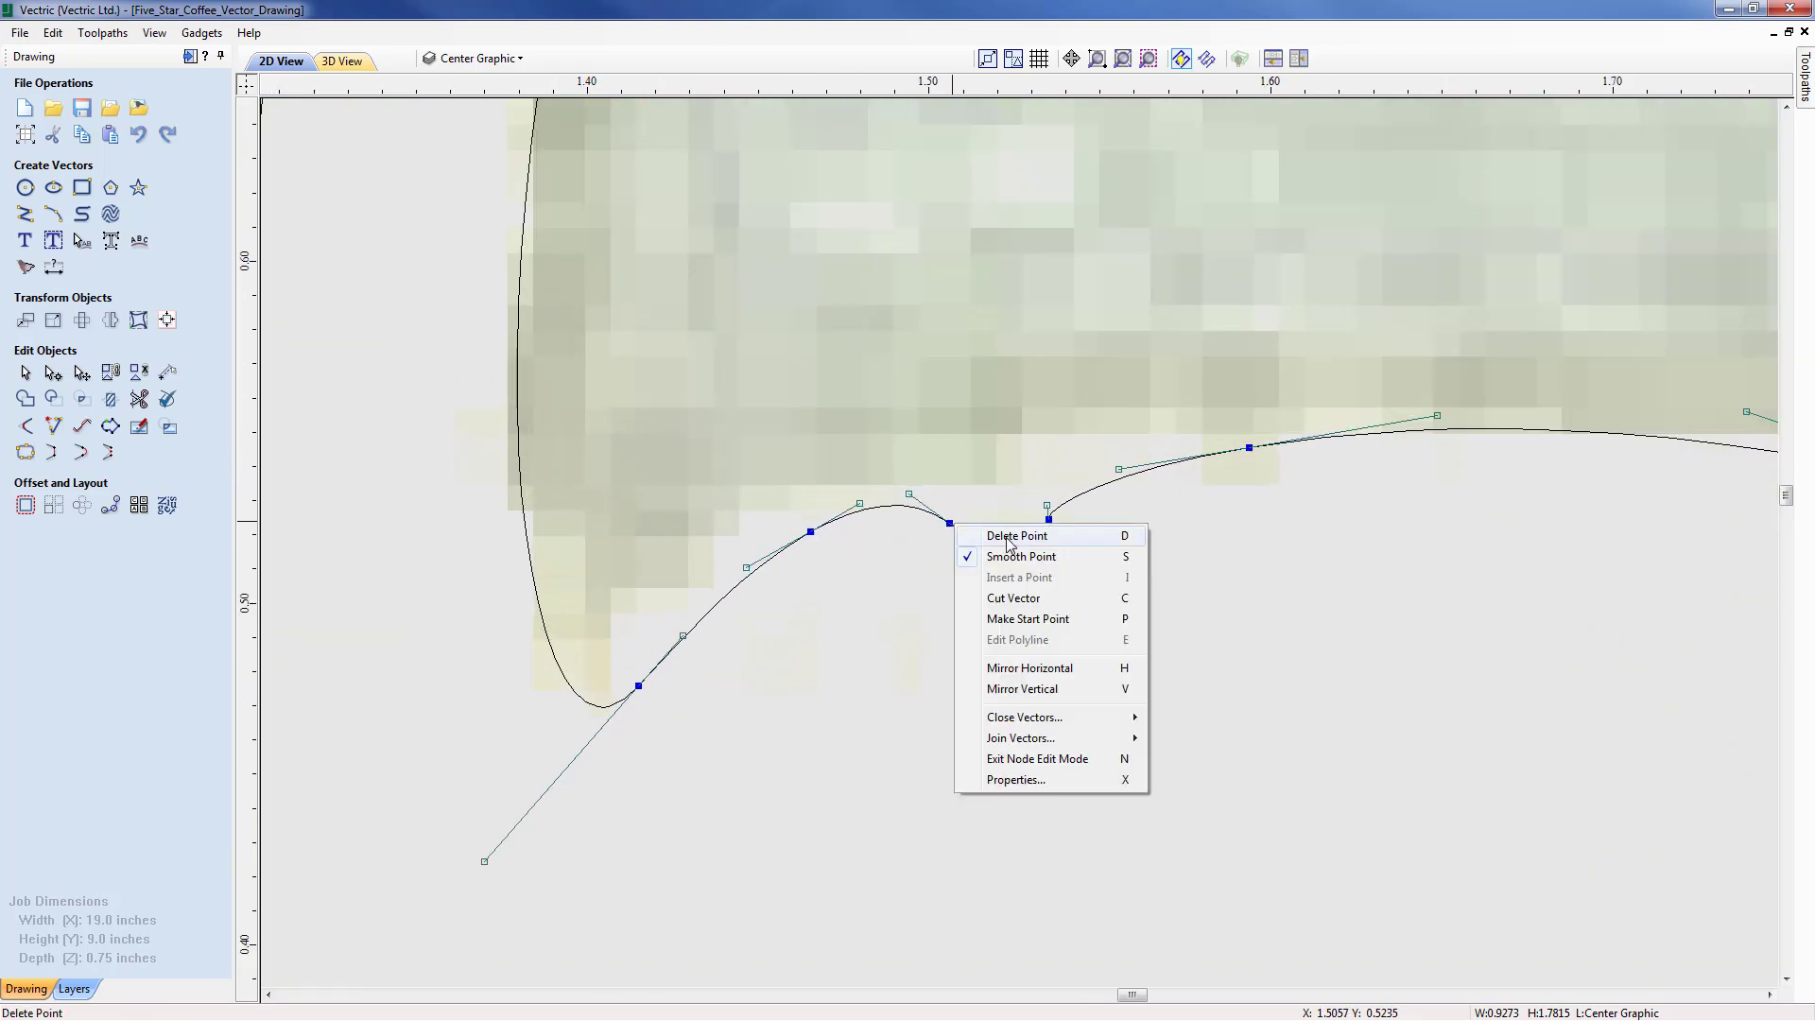
pyautogui.click(1007, 537)
pyautogui.rightClick(1048, 519)
pyautogui.click(1087, 535)
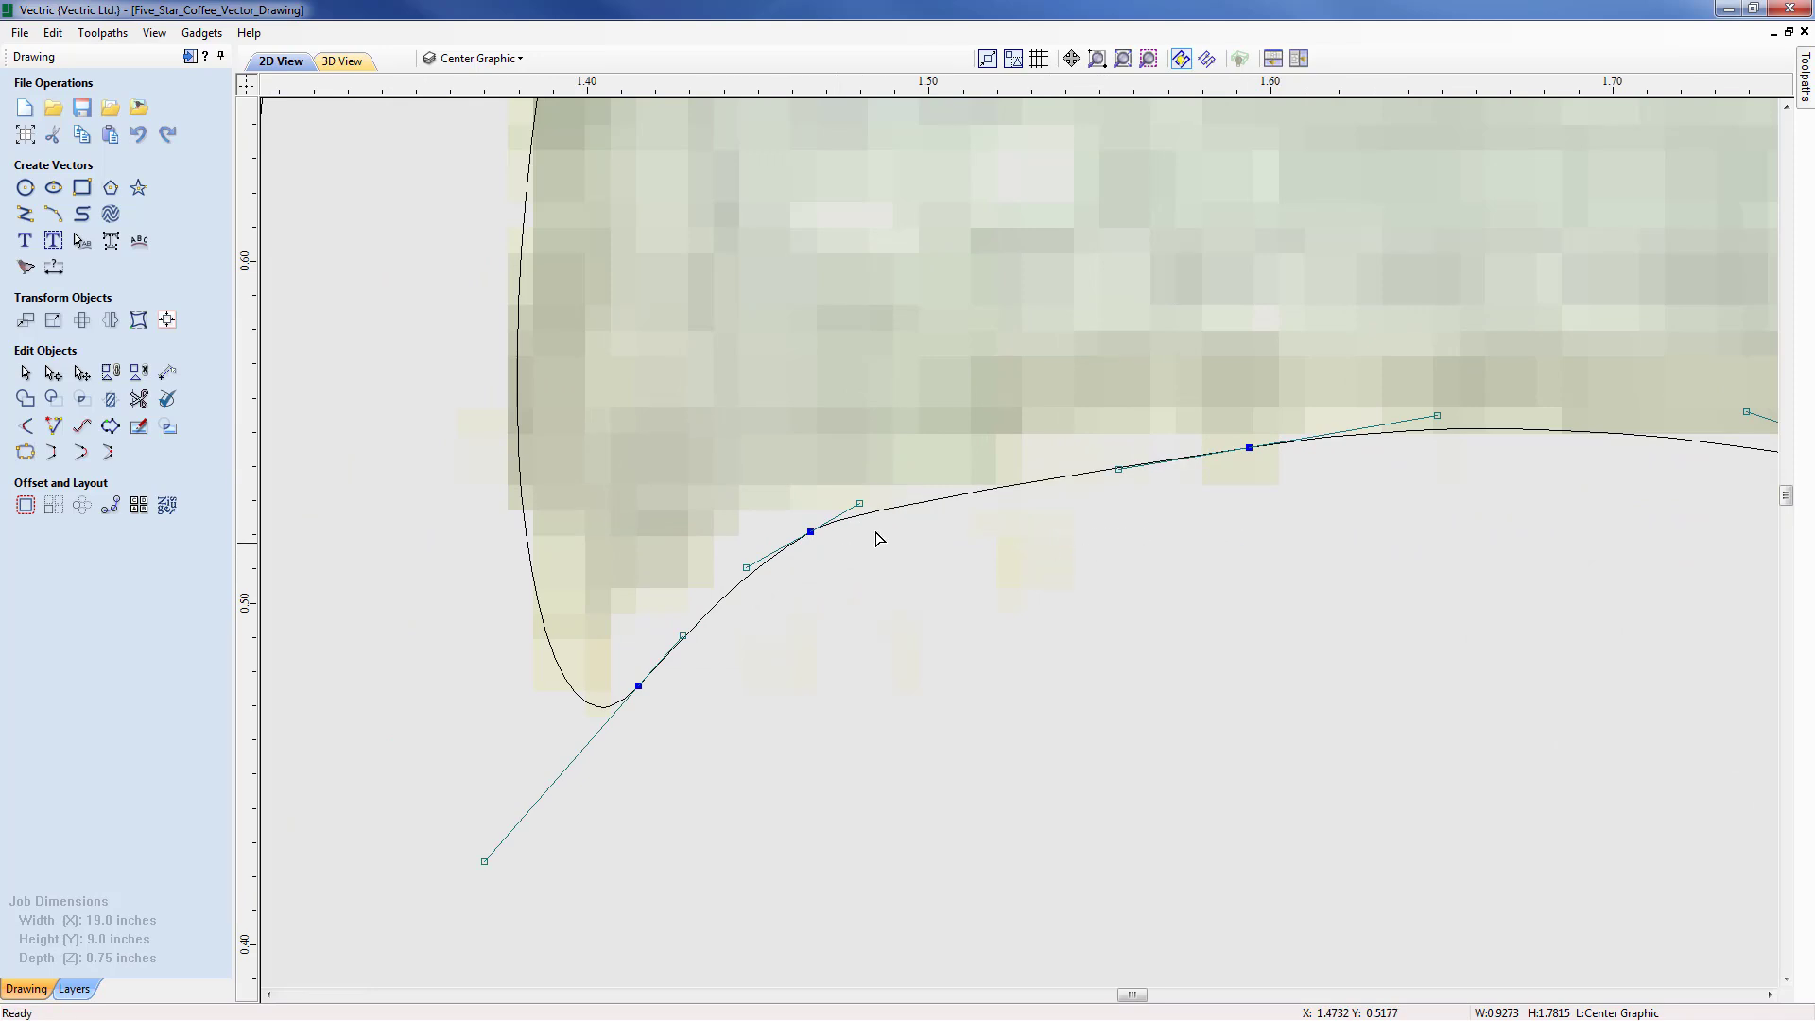
# Step: Insert a node on the inner handle's upper edge right of the spike and delete the node at the spike's base
pyautogui.scroll(-4, 1203, 501)
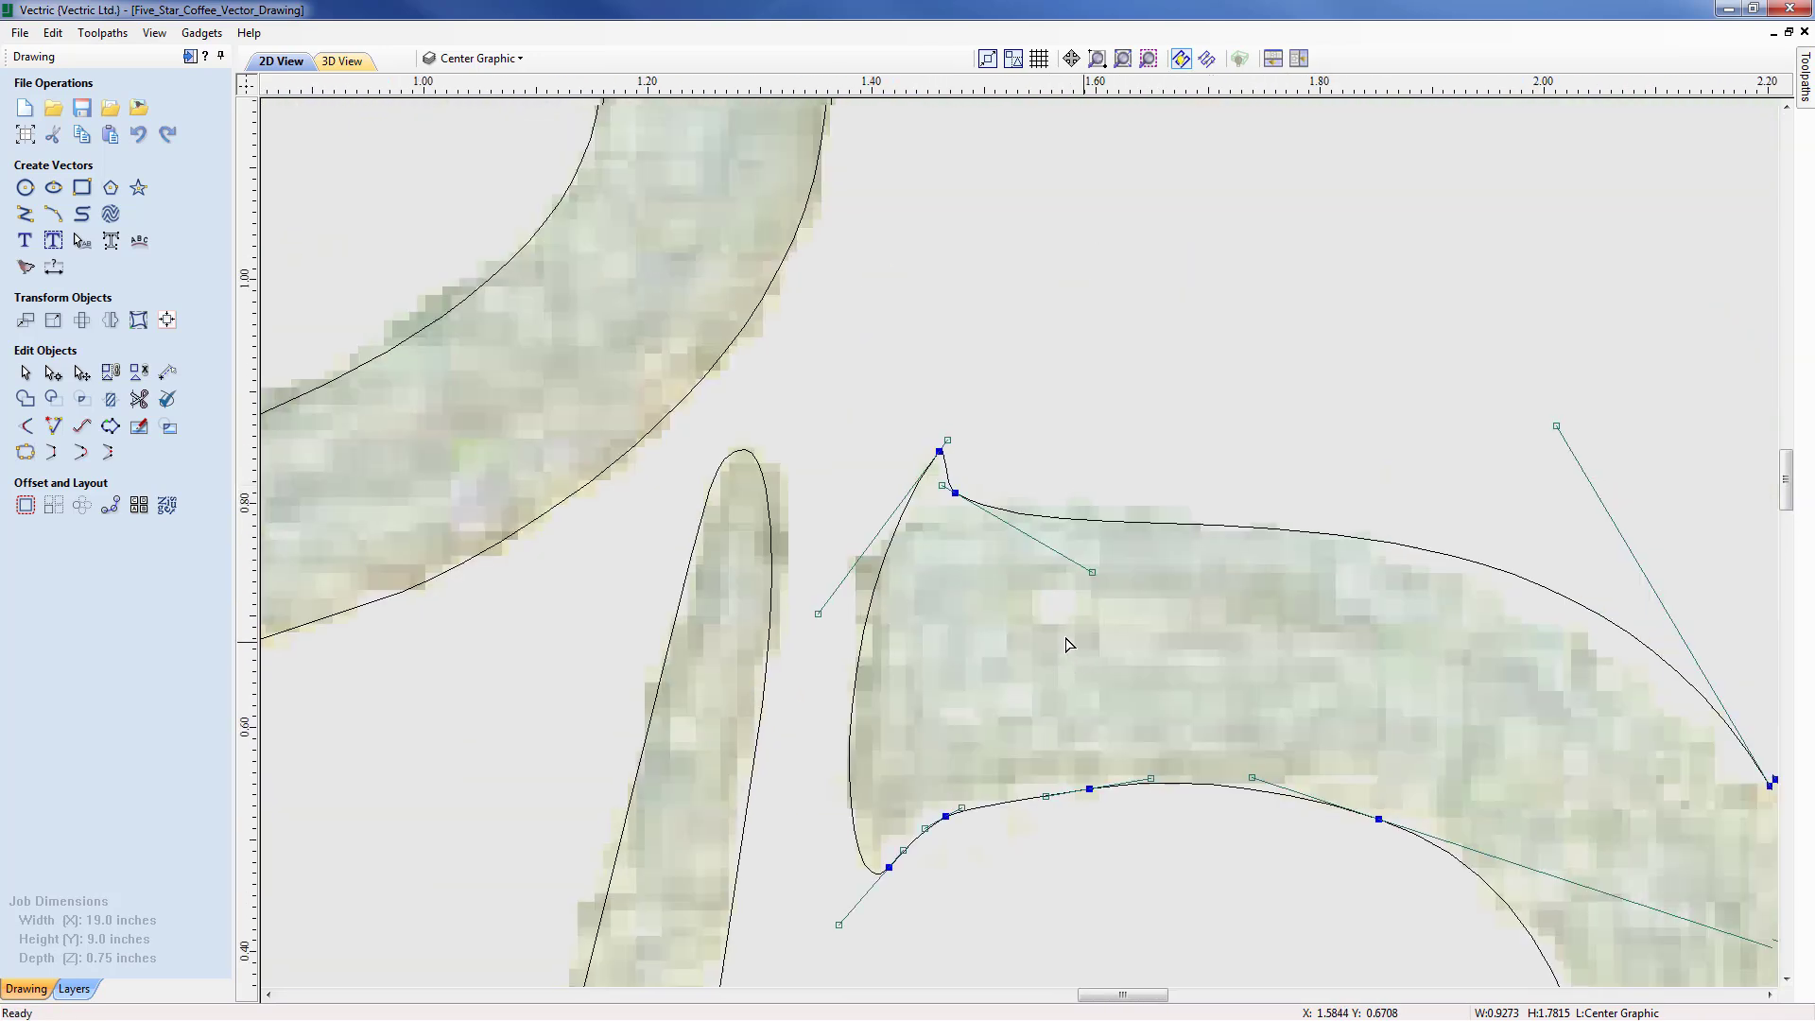
pyautogui.scroll(2, 1073, 649)
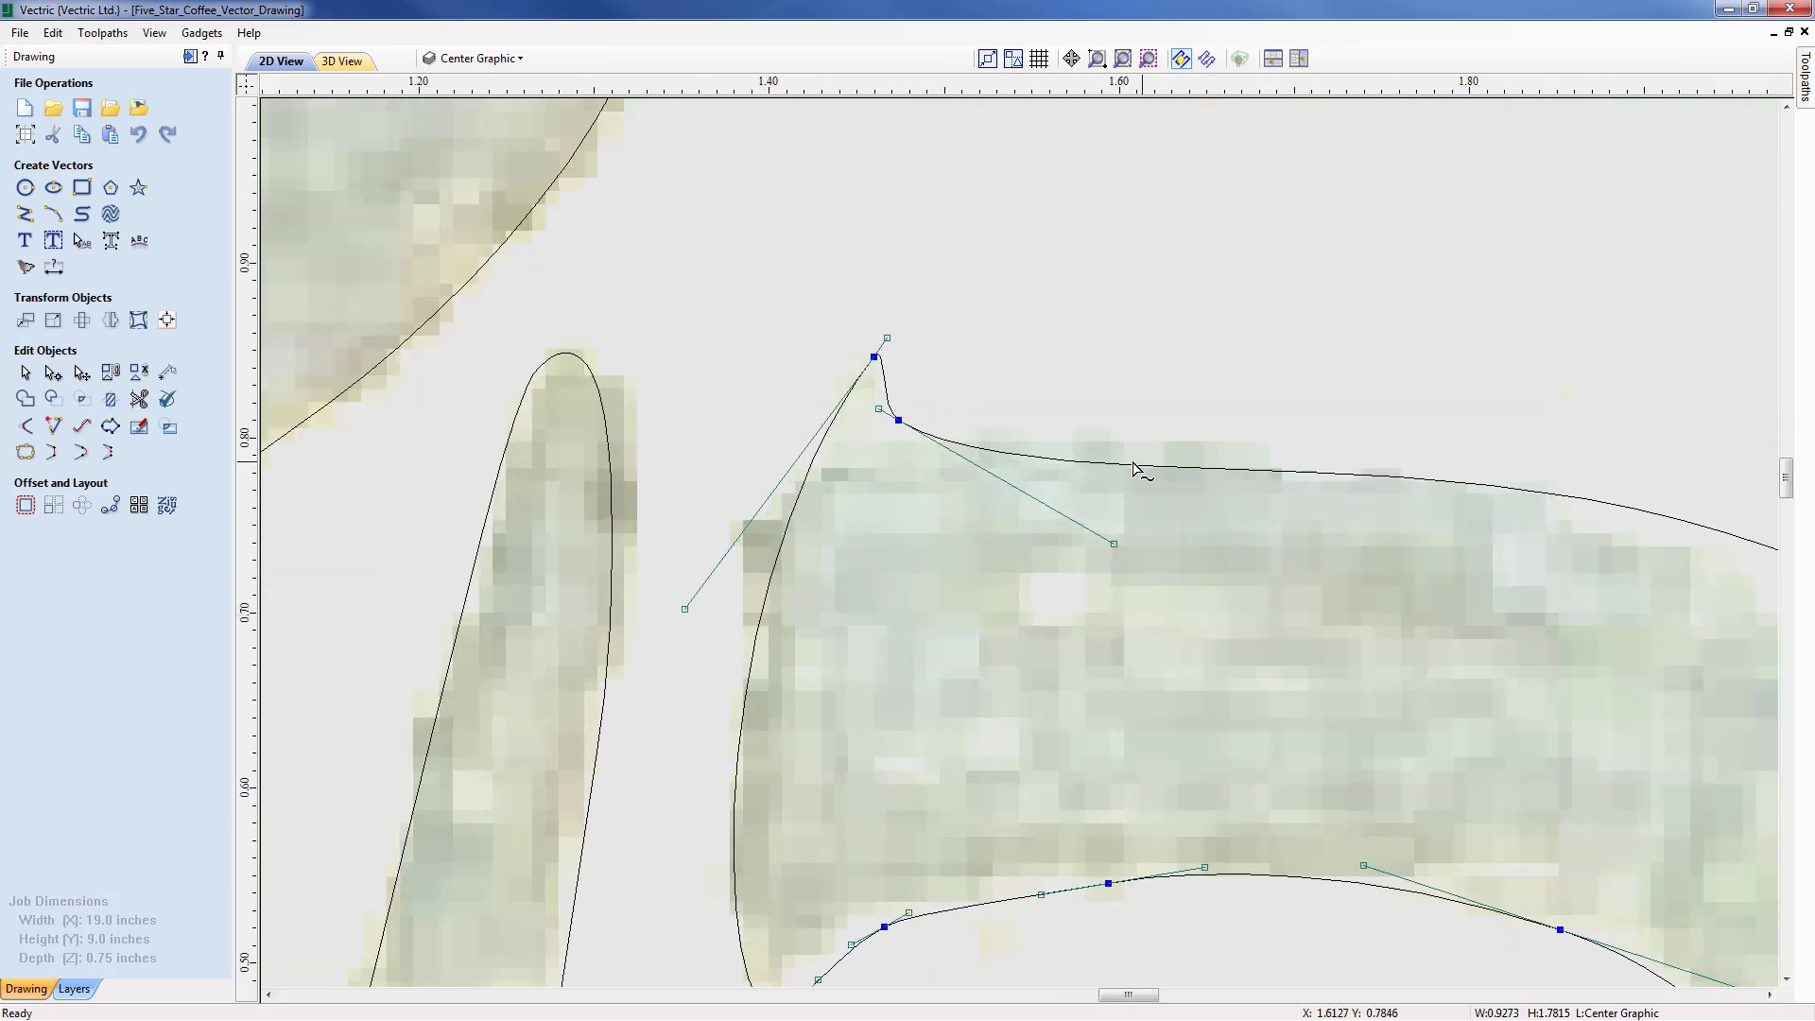
pyautogui.doubleClick(1073, 462)
pyautogui.rightClick(900, 423)
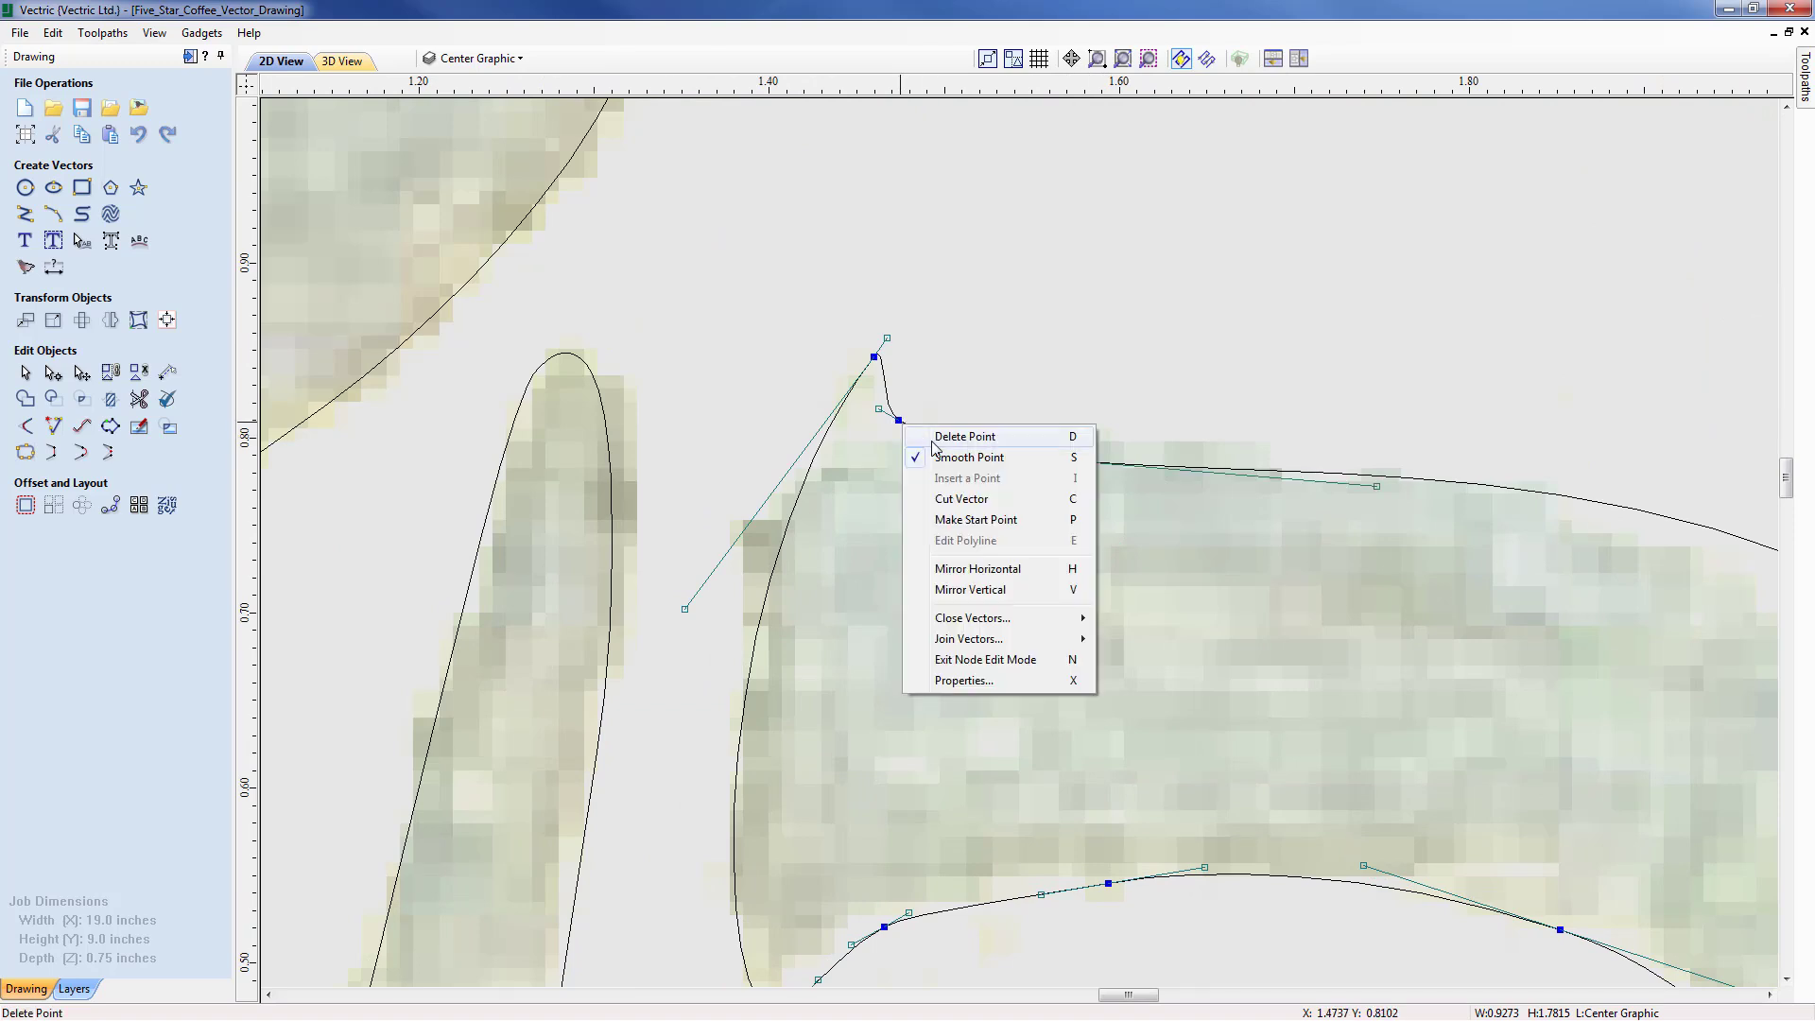
pyautogui.click(931, 431)
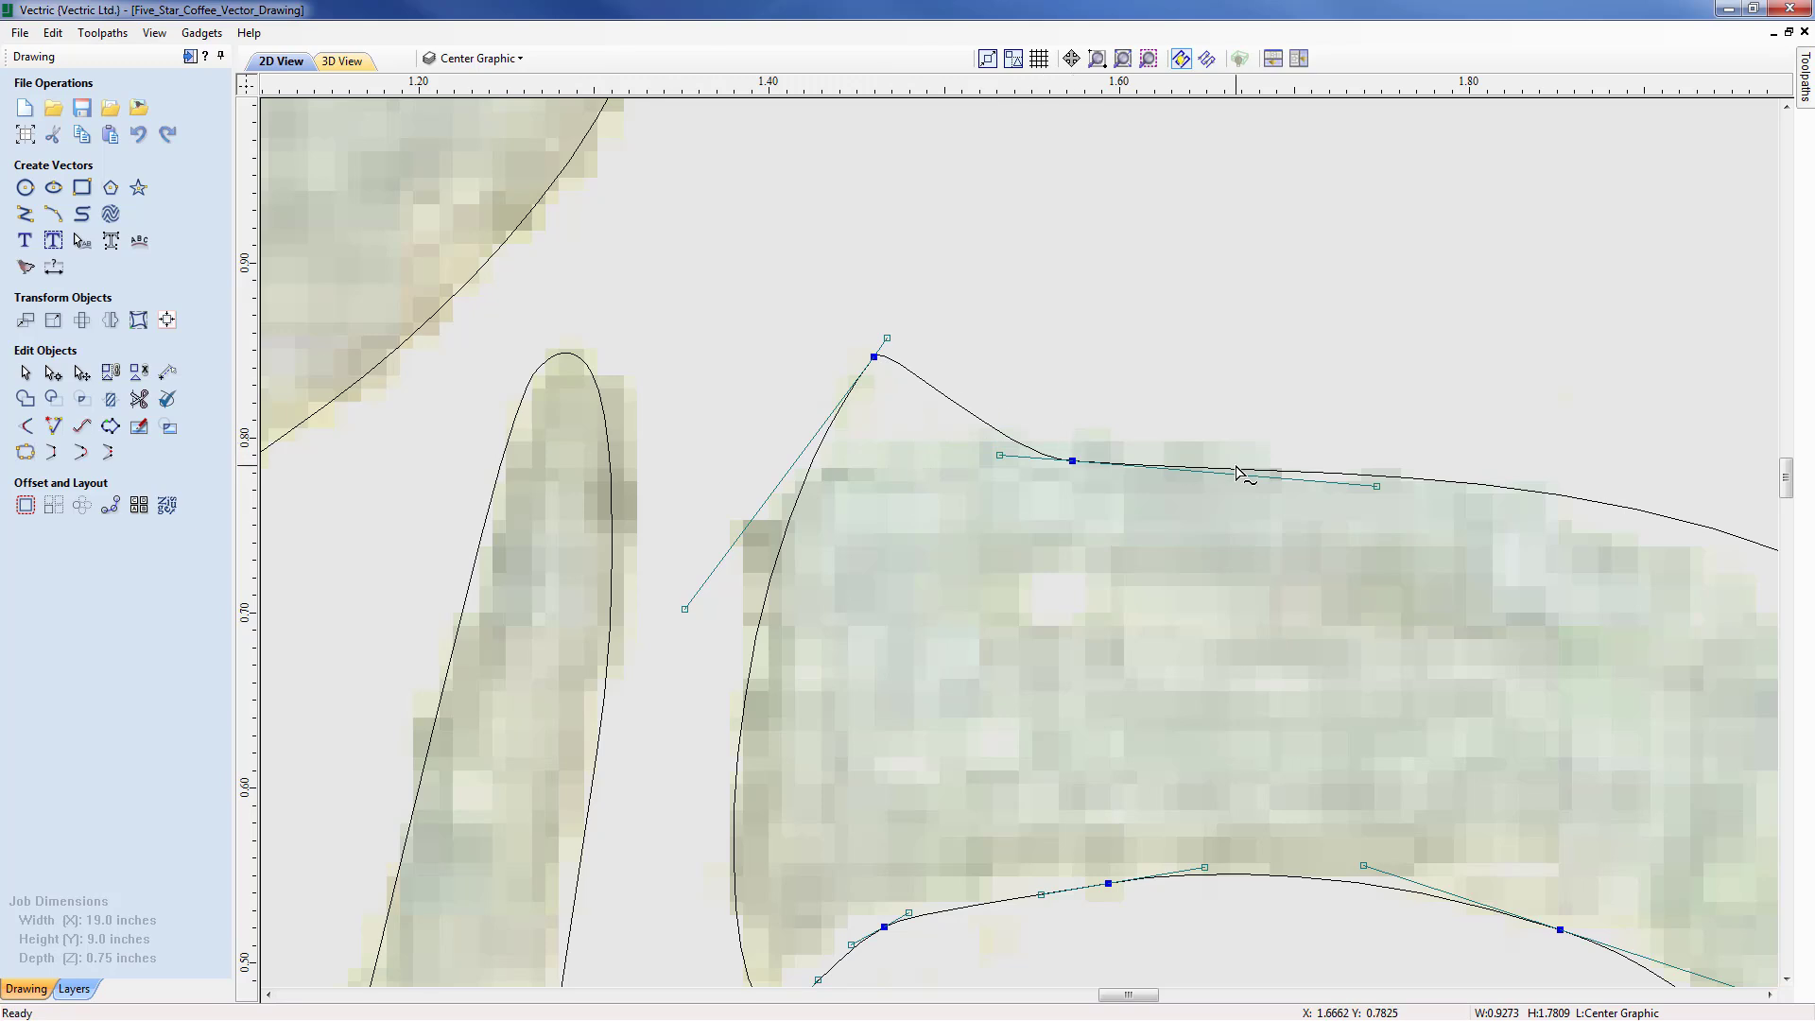
# Step: Close the inner handle's node editing and examine the nodes along the mug body's outline against the traced bitmap
pyautogui.scroll(-5, 1178, 507)
pyautogui.press('Escape')
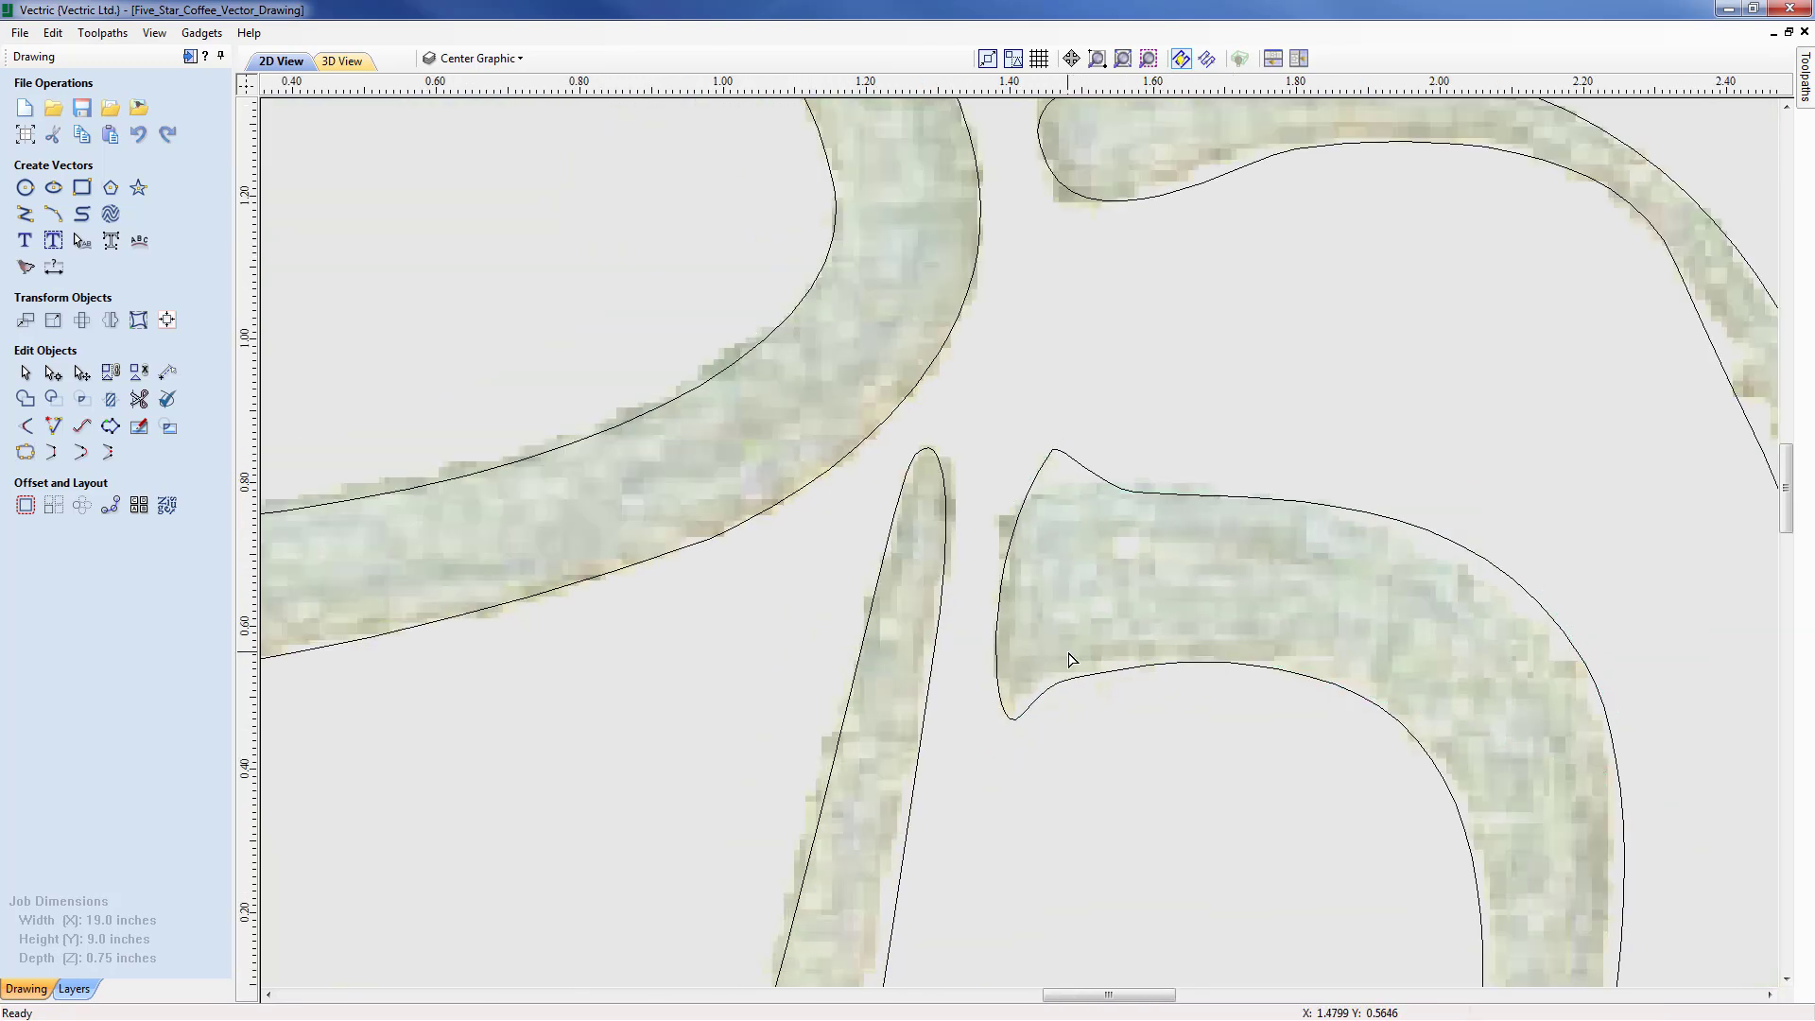
pyautogui.scroll(-5, 1069, 658)
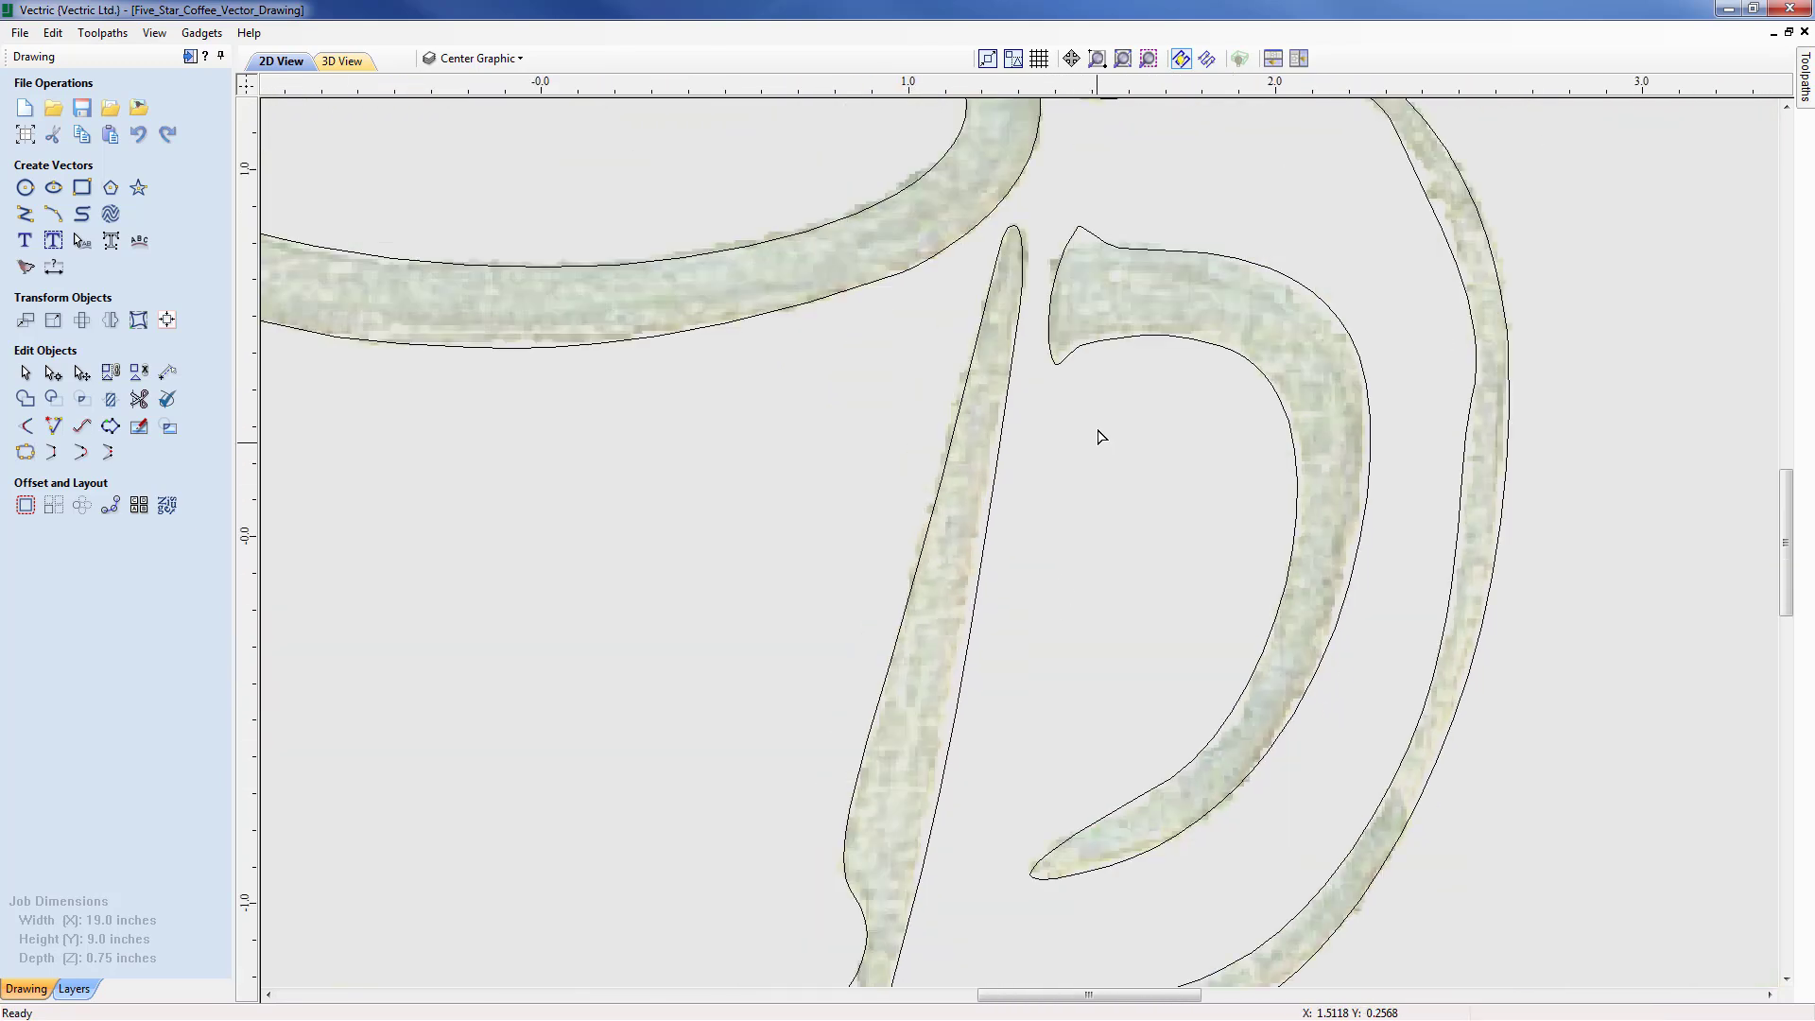
pyautogui.moveTo(988, 706); pyautogui.dragTo(1005, 652, button='middle')
pyautogui.scroll(-2, 1005, 652)
pyautogui.moveTo(855, 912); pyautogui.dragTo(914, 669, button='middle')
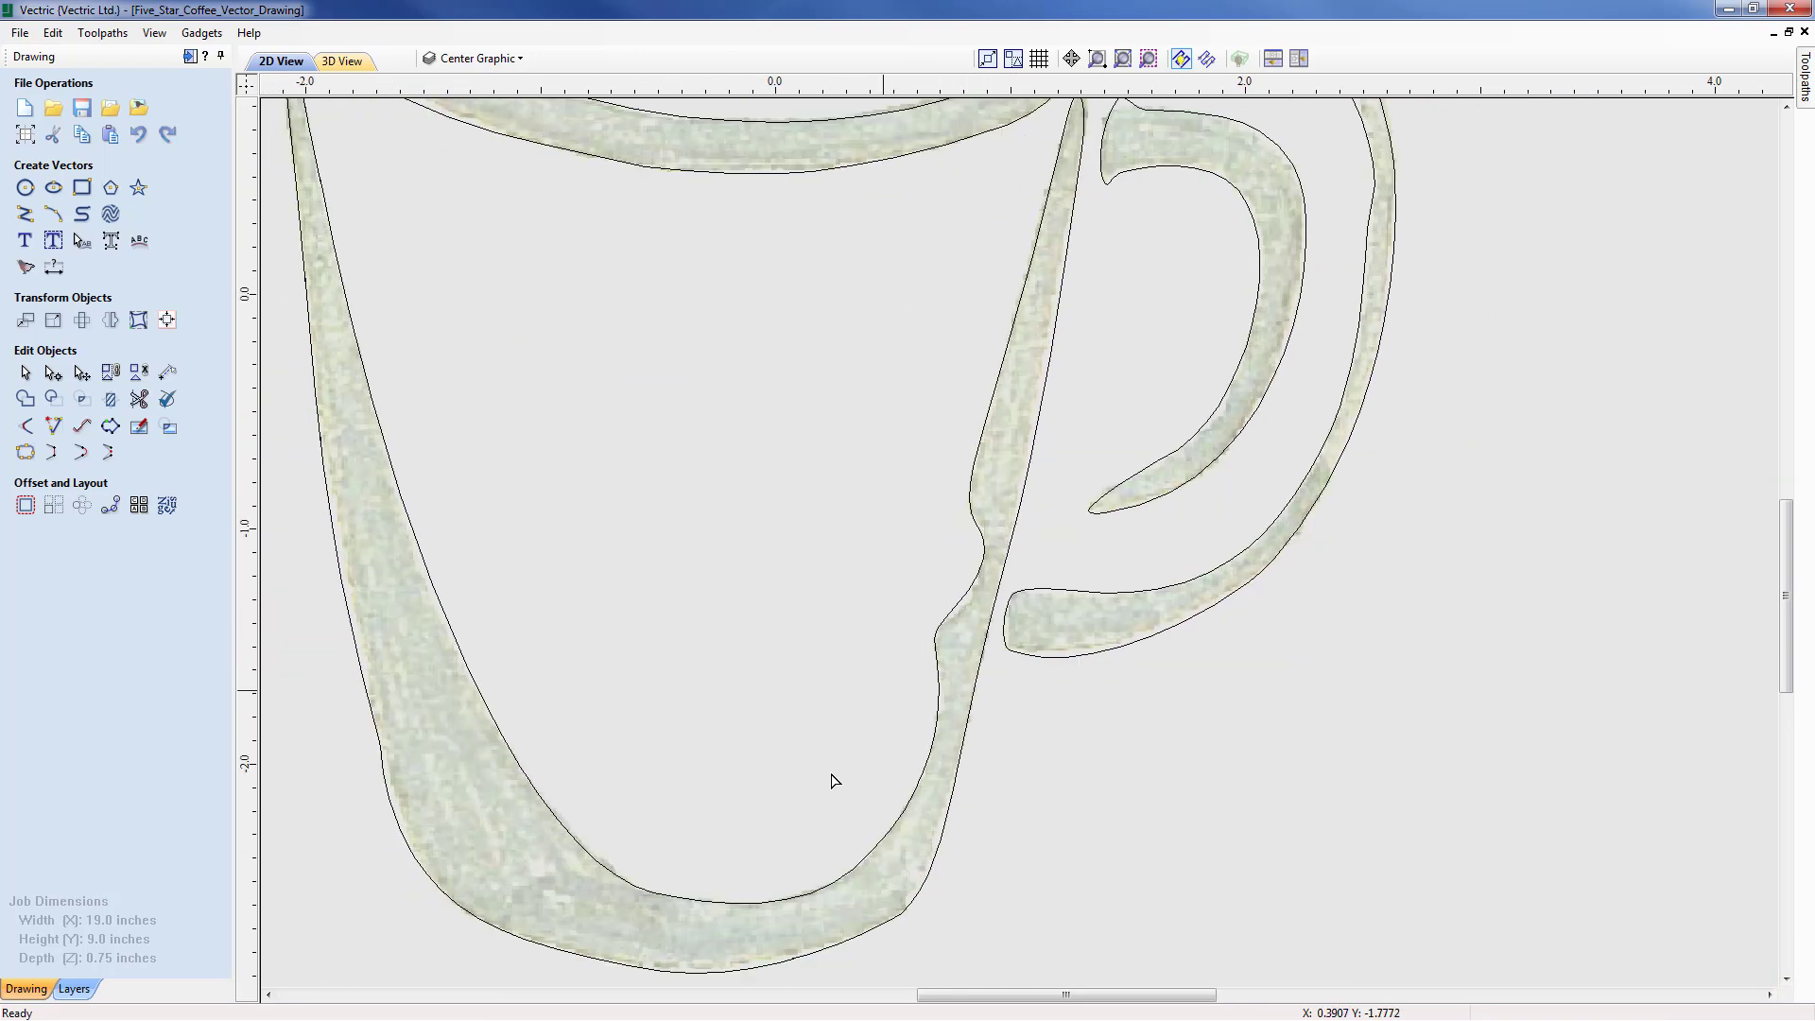
pyautogui.moveTo(820, 855); pyautogui.dragTo(935, 695, button='middle')
pyautogui.click(893, 811)
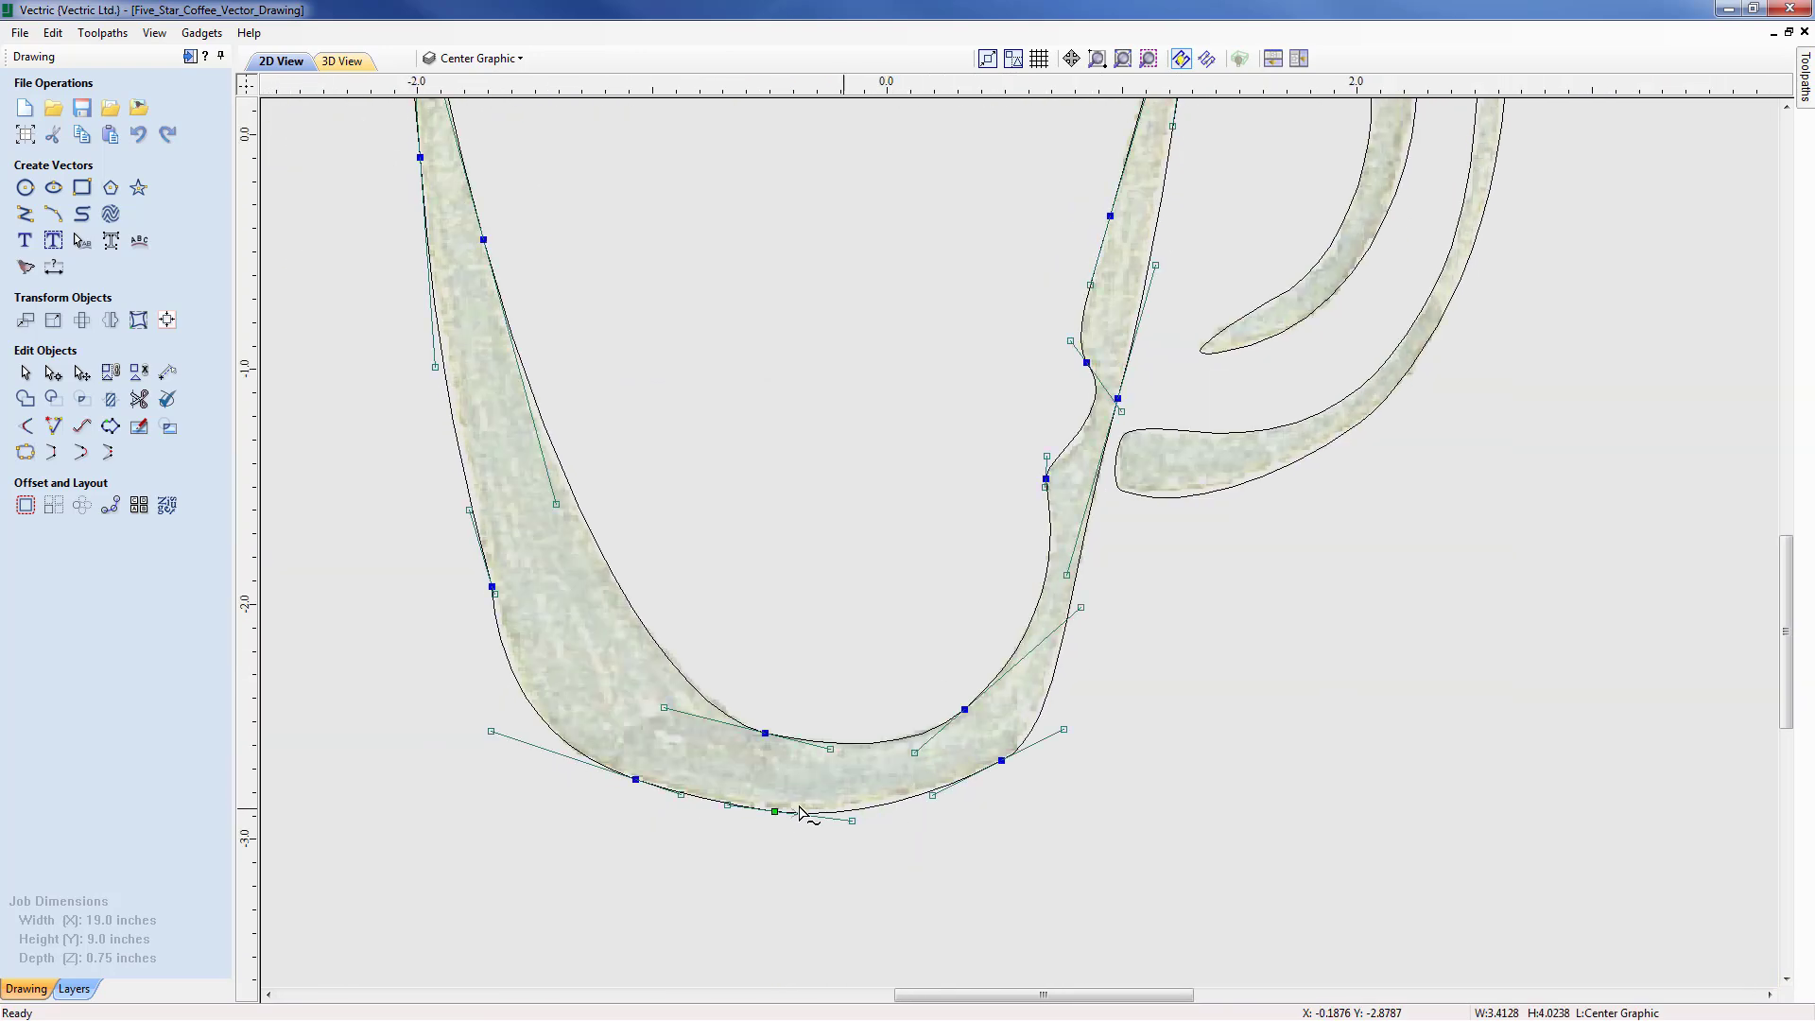
pyautogui.moveTo(541, 433); pyautogui.dragTo(681, 717, button='middle')
pyautogui.moveTo(667, 490); pyautogui.dragTo(644, 704, button='middle')
pyautogui.scroll(-1, 681, 594)
pyautogui.scroll(-1, 756, 594)
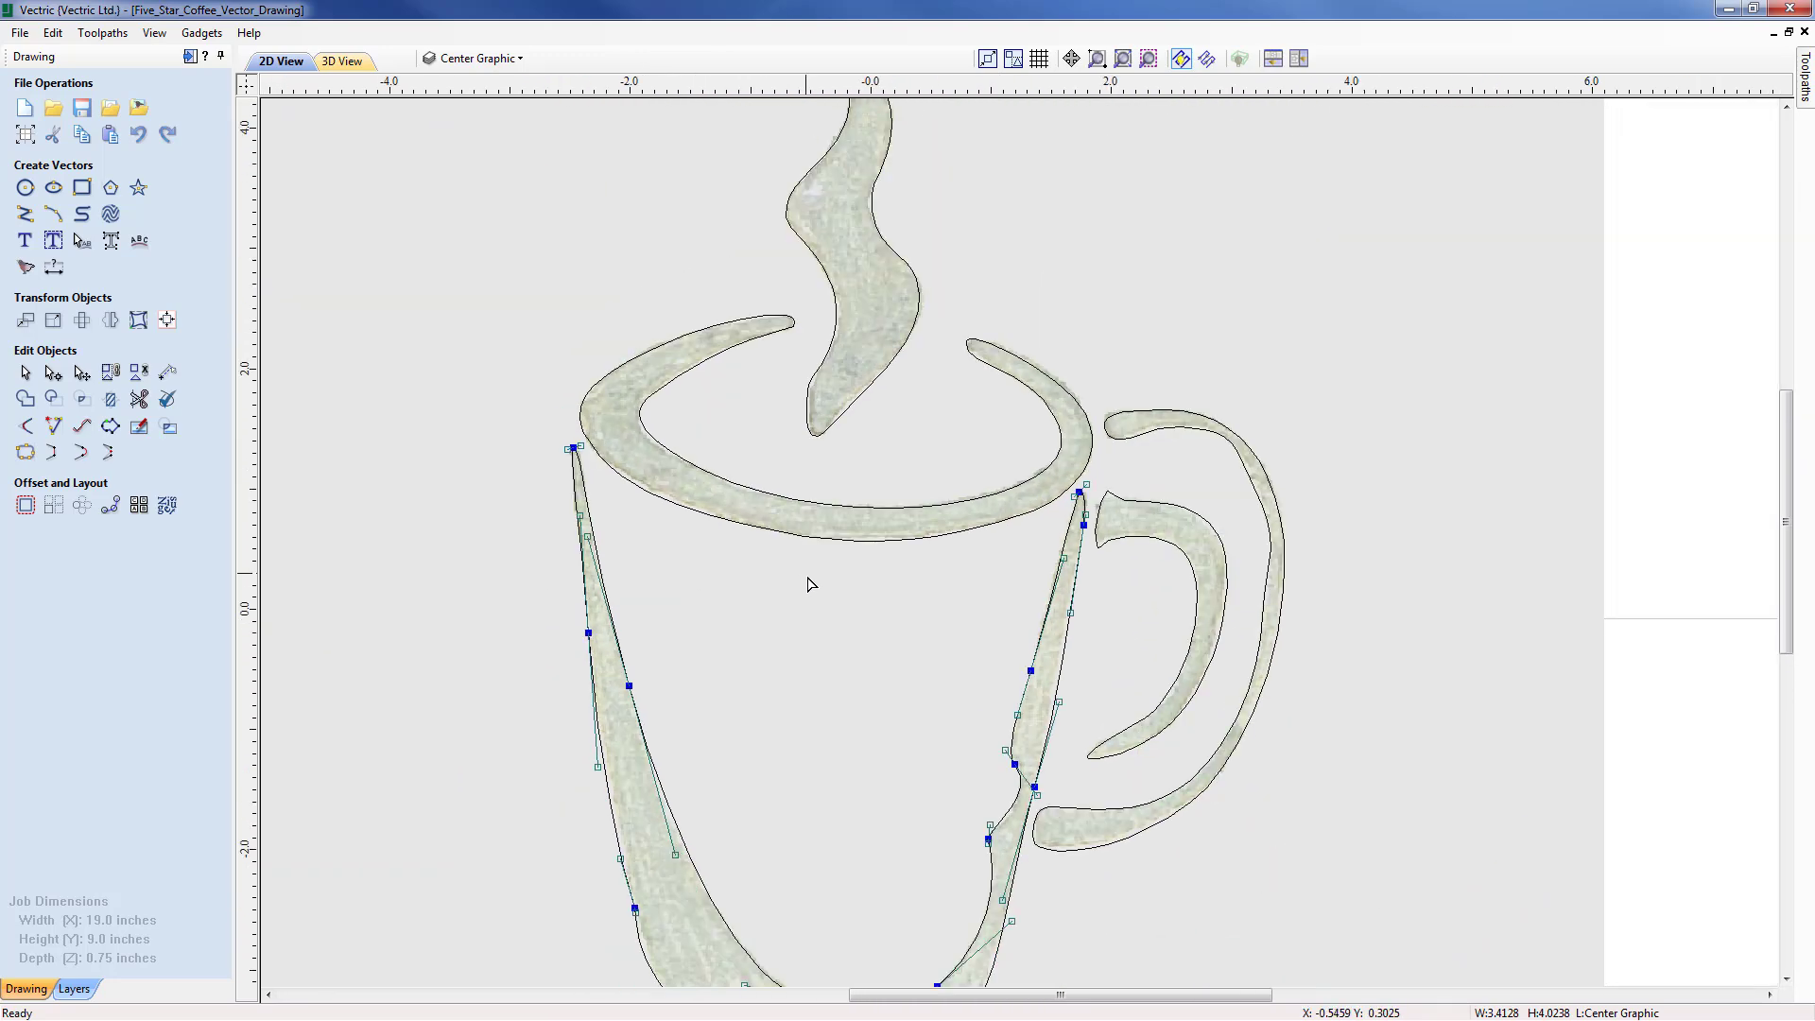
pyautogui.scroll(-1, 810, 584)
pyautogui.moveTo(798, 564); pyautogui.dragTo(891, 555, button='middle')
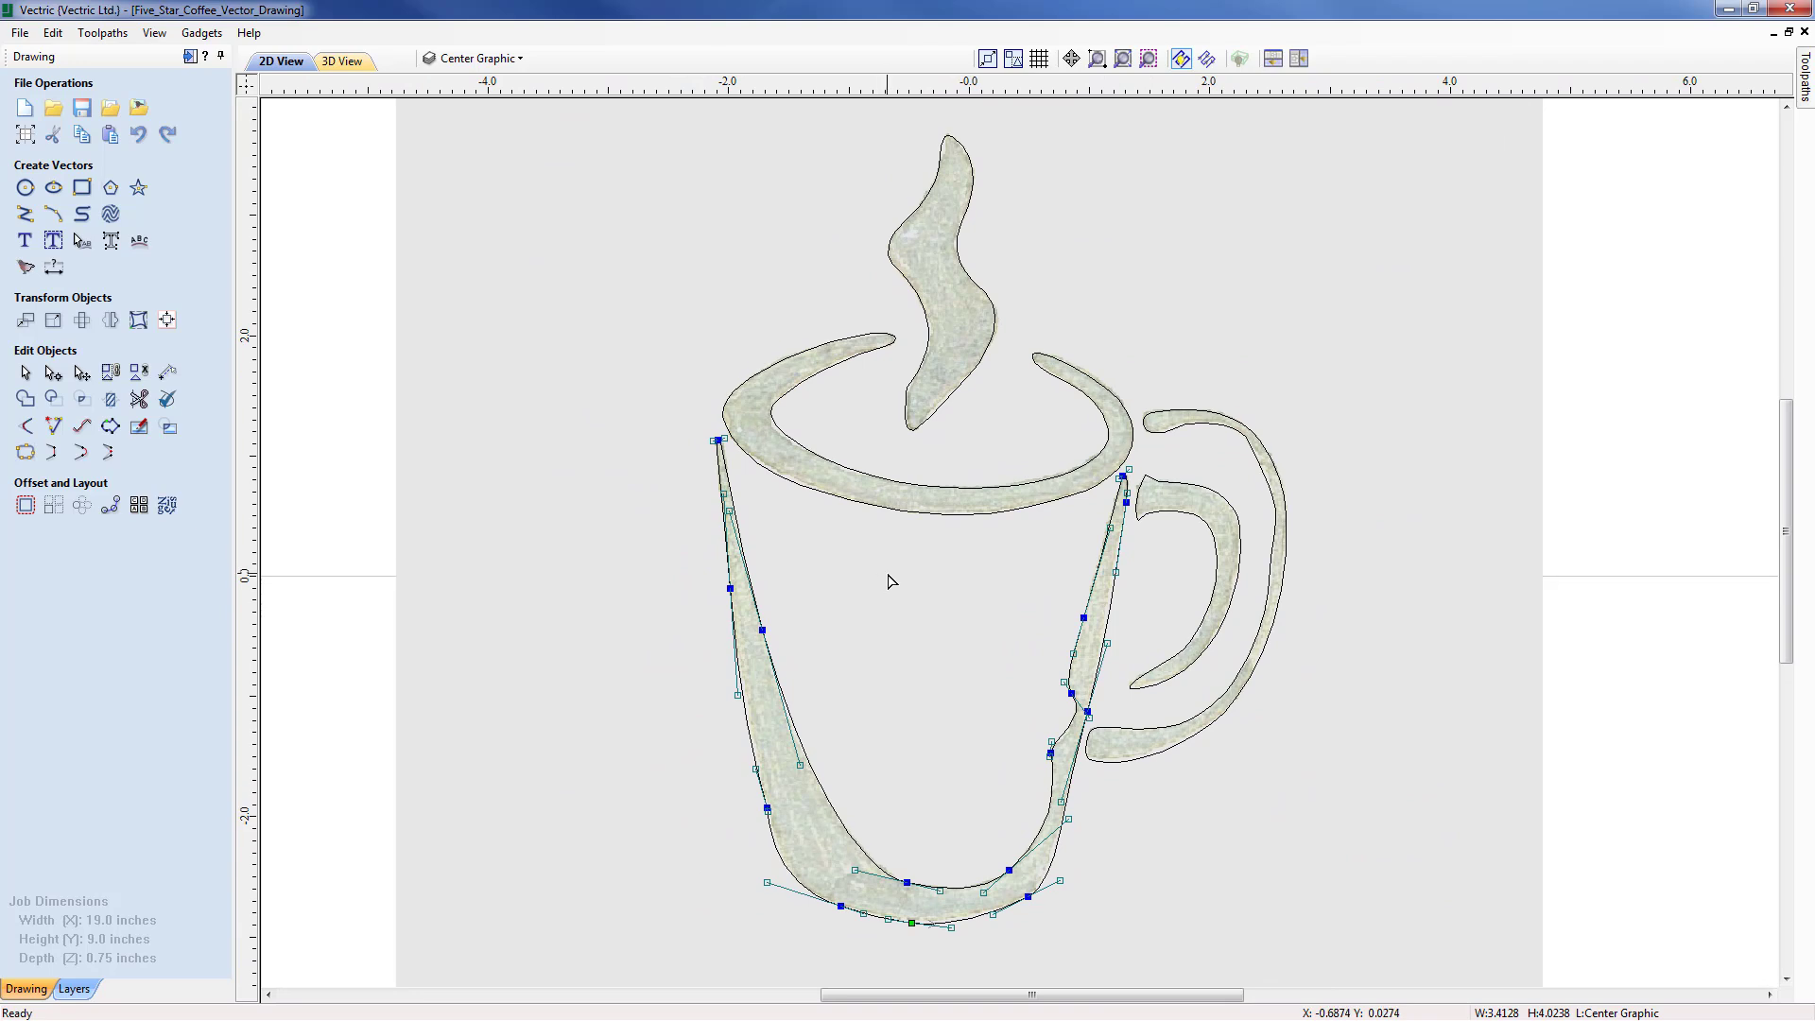
pyautogui.click(615, 450)
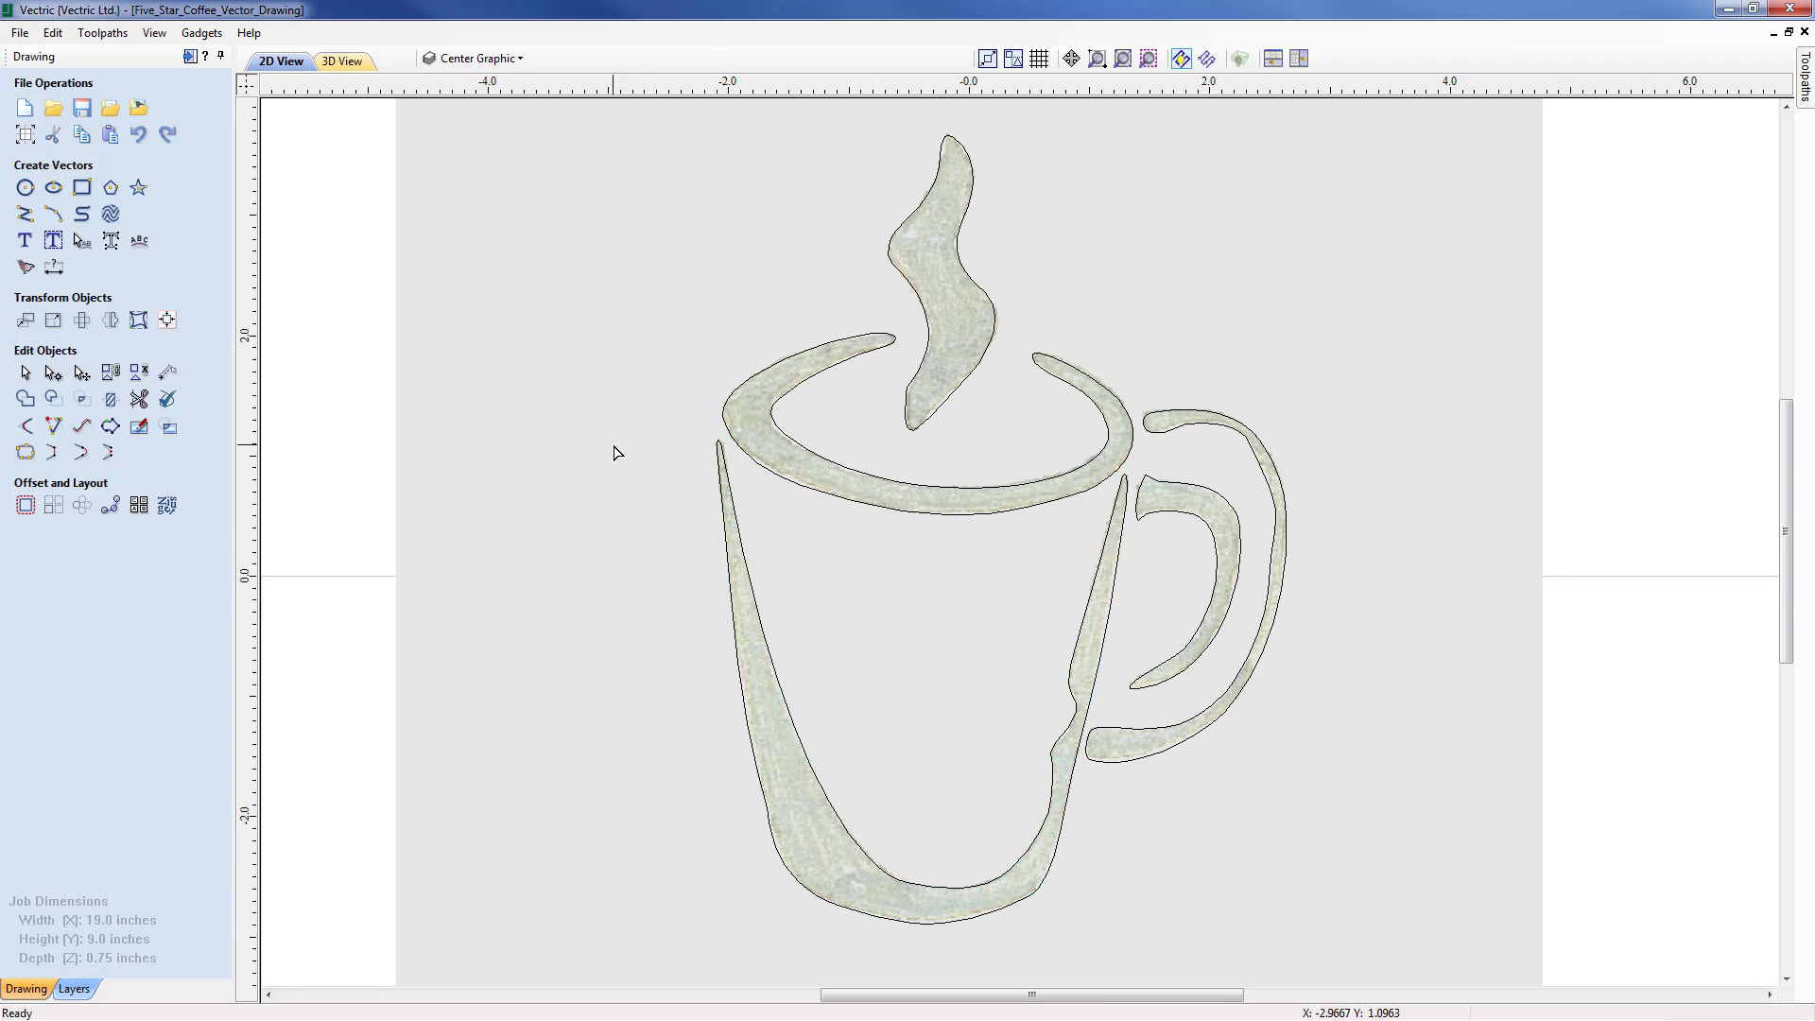
# Step: Hide the Bitmap Layer, make the Text and Outline layers visible, and show the whole job
pyautogui.click(518, 59)
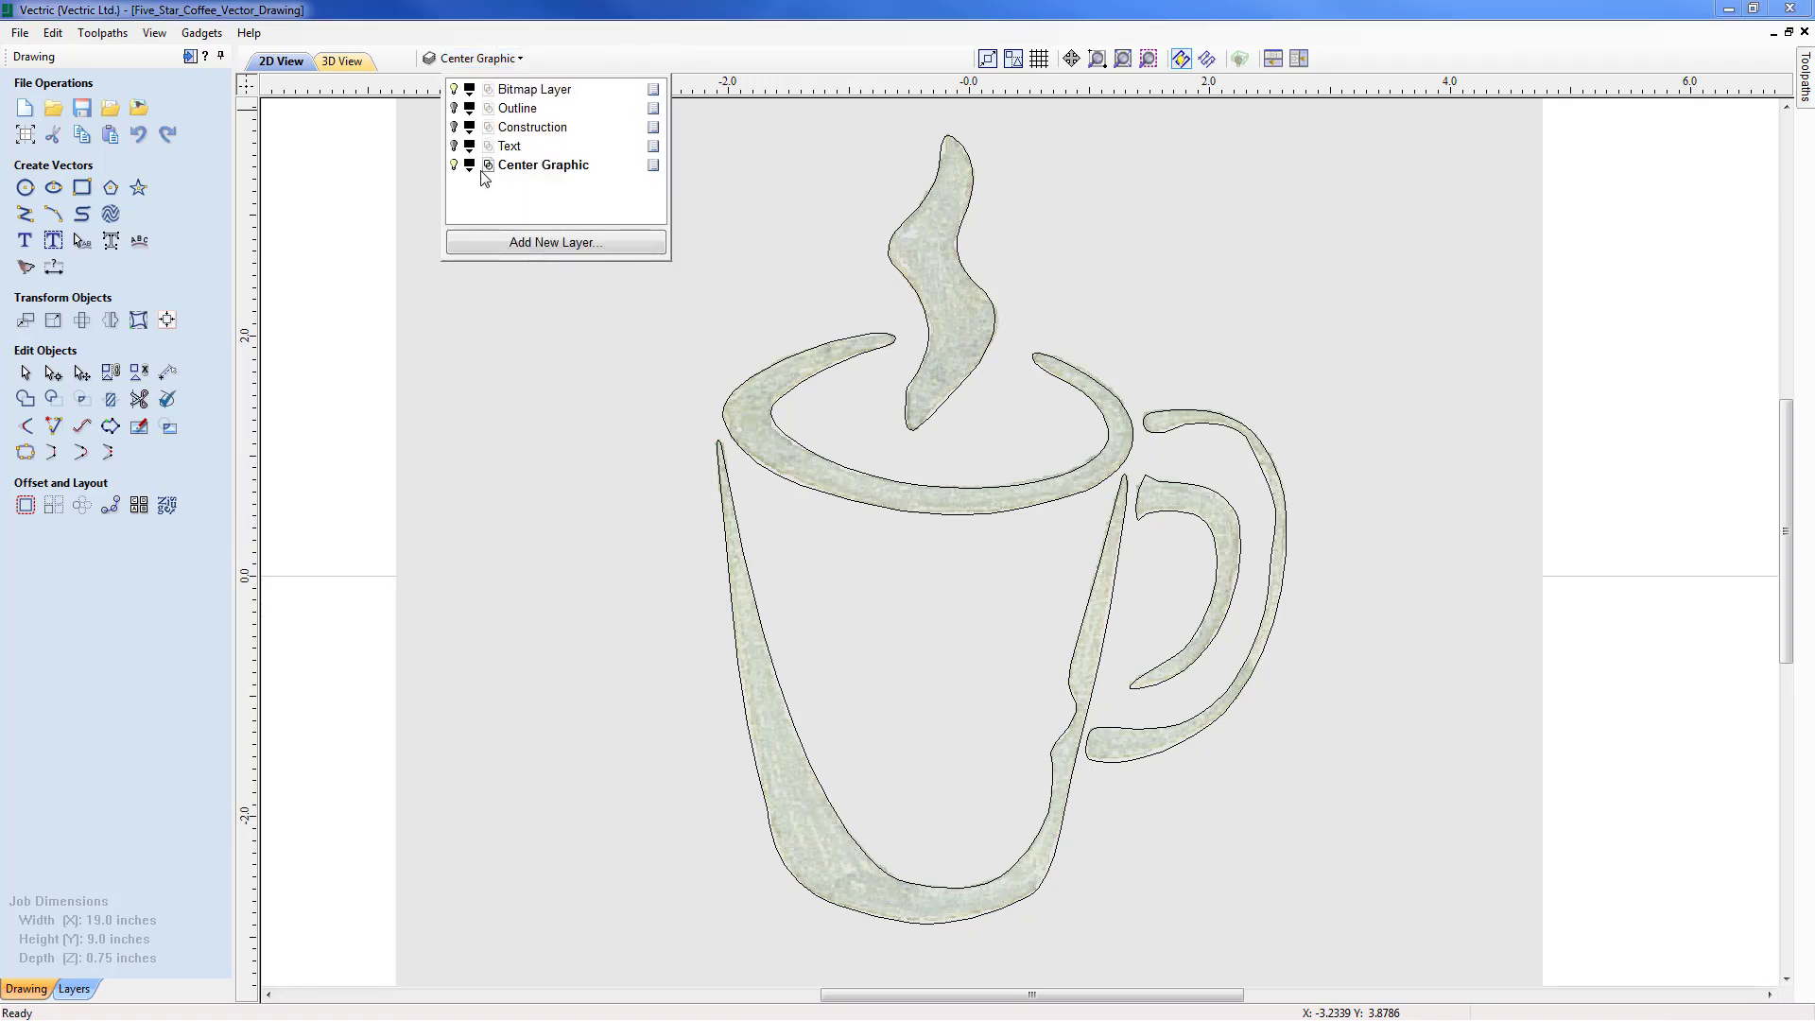
pyautogui.click(454, 90)
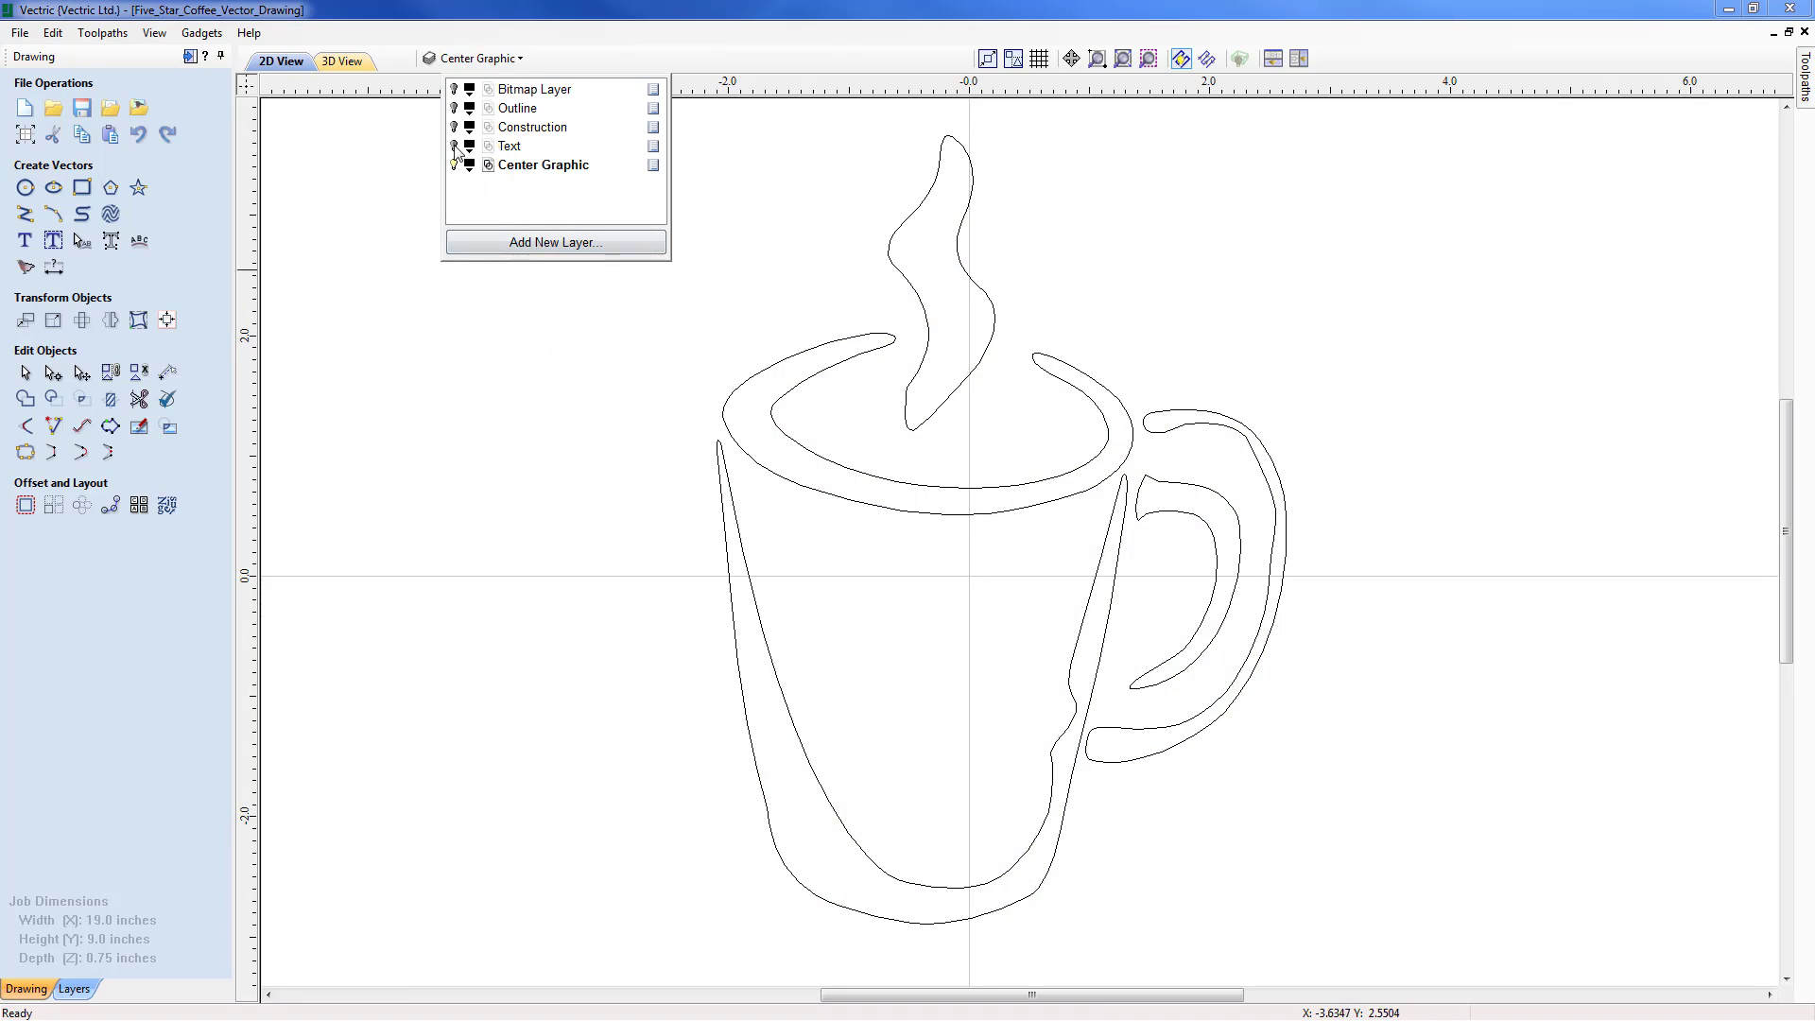
pyautogui.click(455, 147)
pyautogui.scroll(-3, 783, 393)
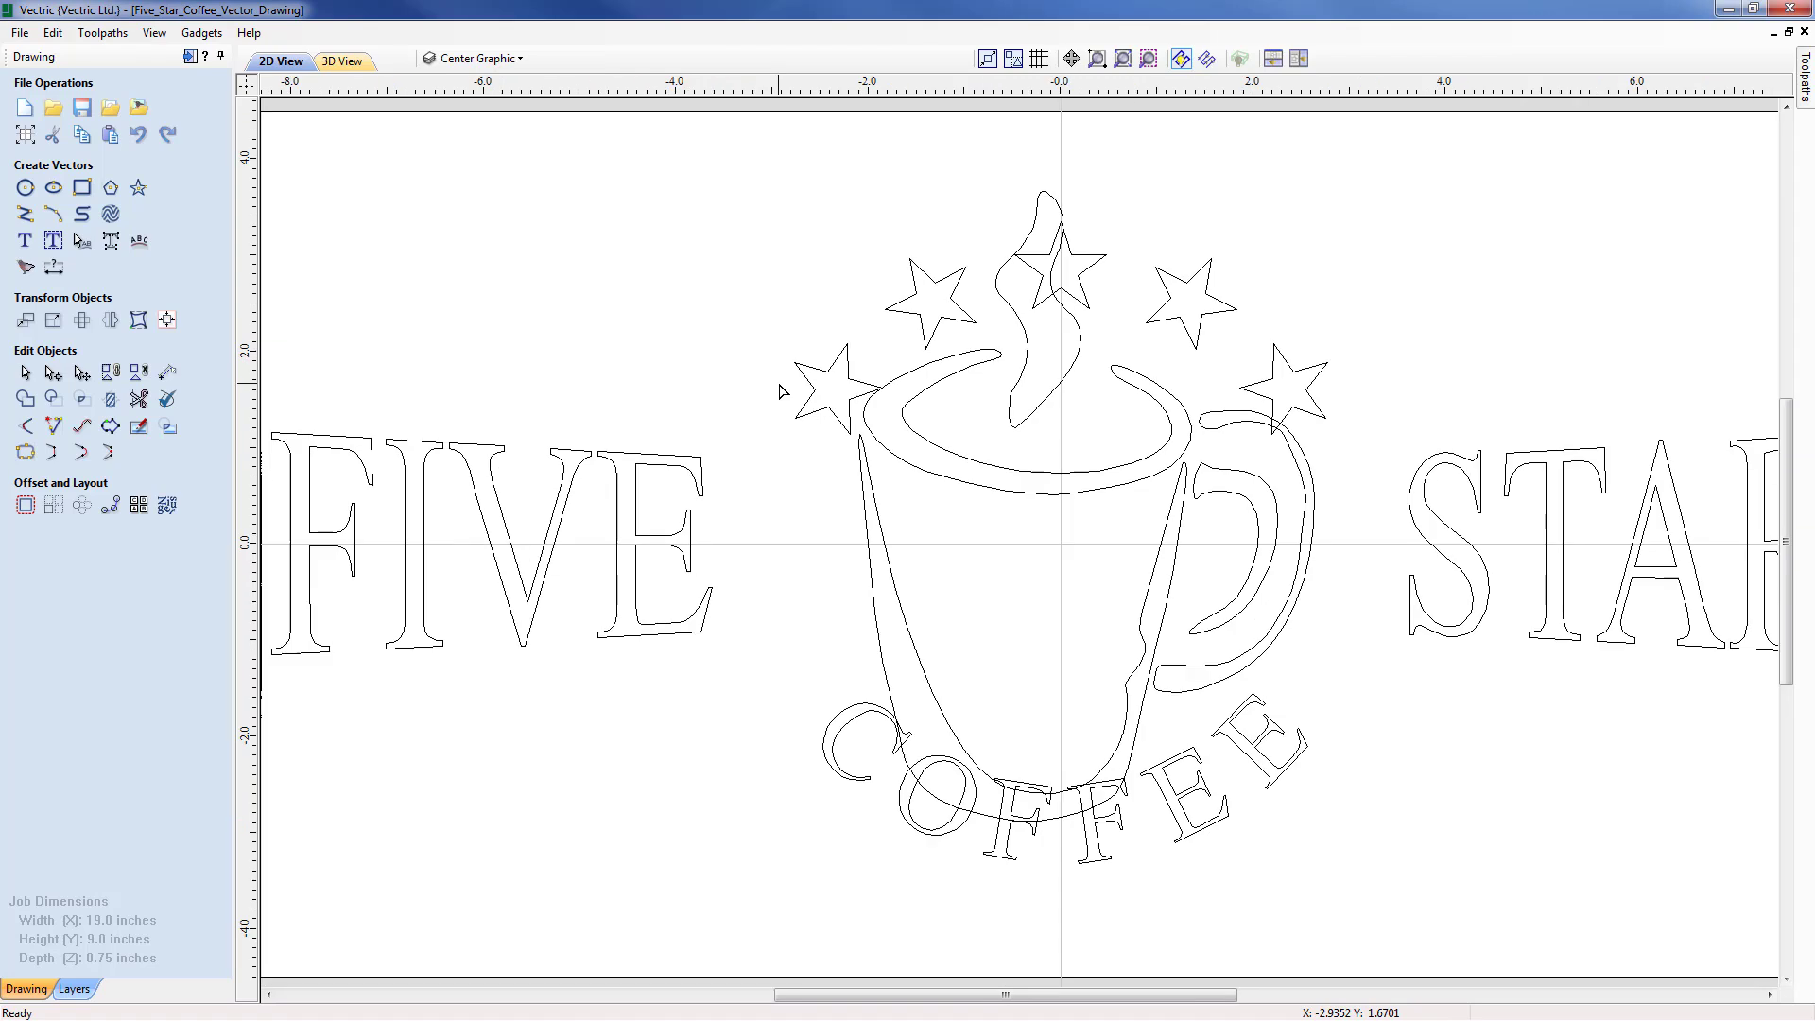
pyautogui.click(501, 59)
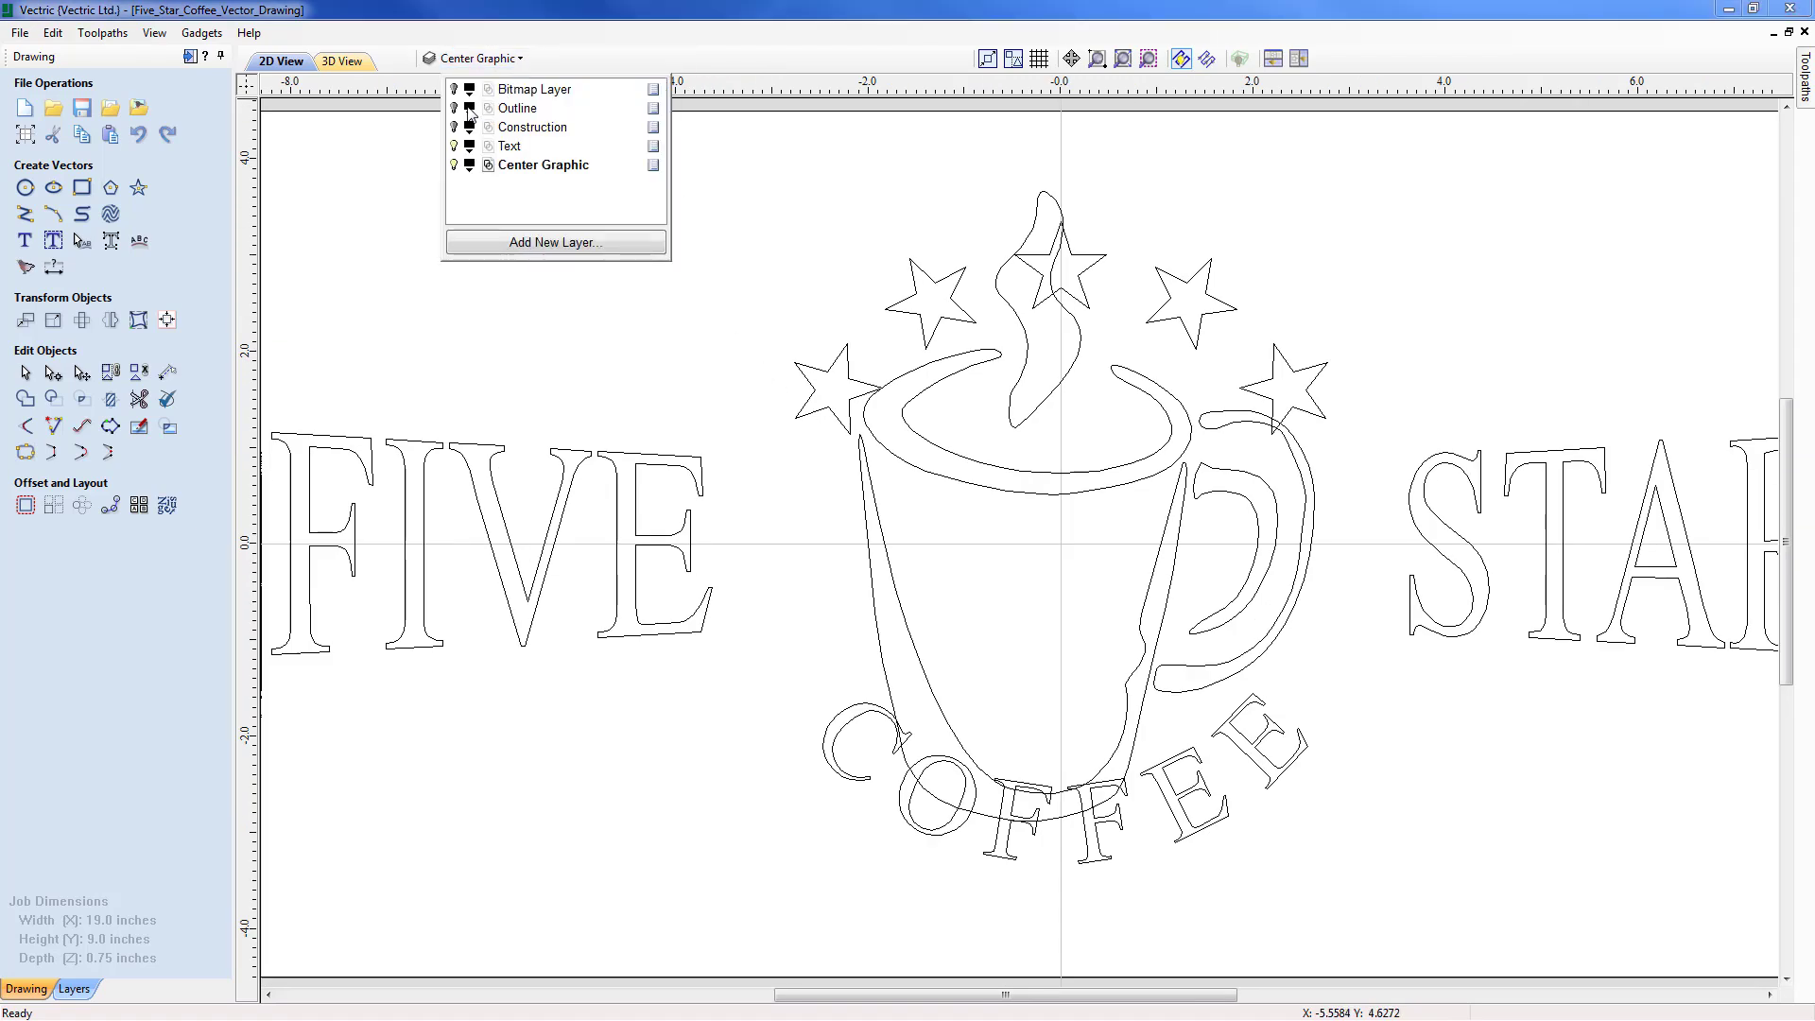
pyautogui.click(454, 108)
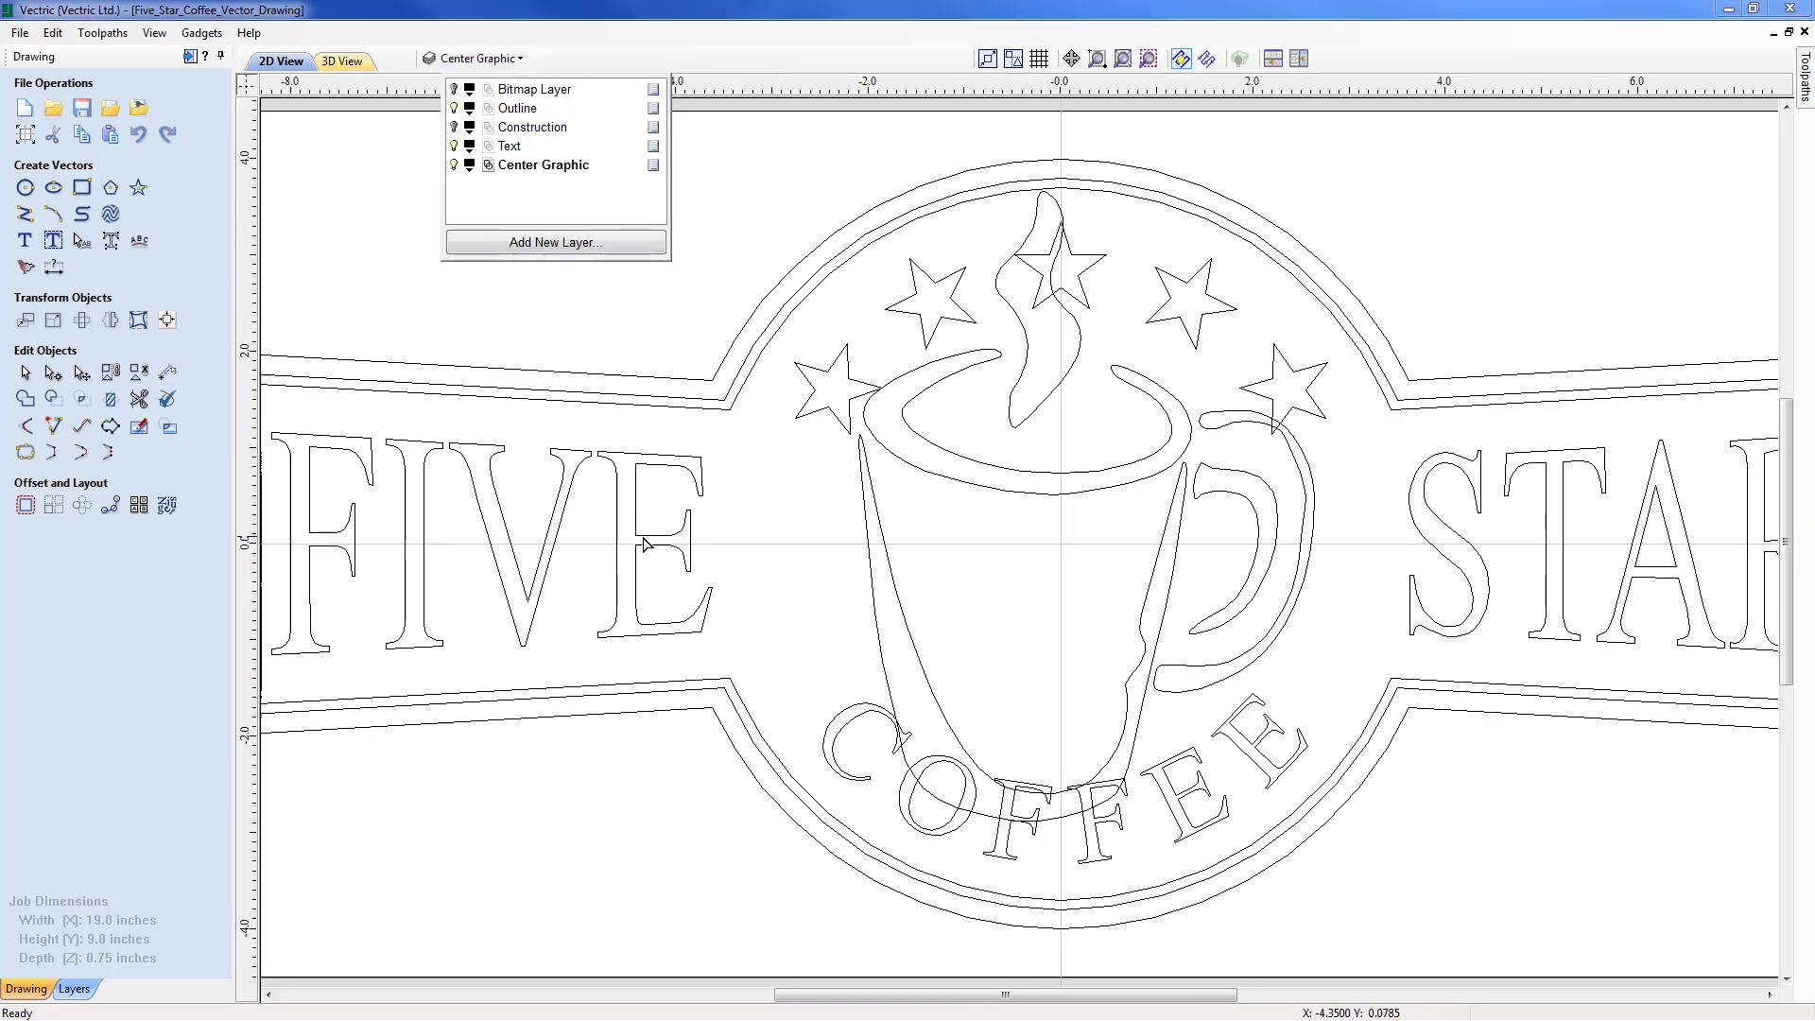
pyautogui.click(640, 365)
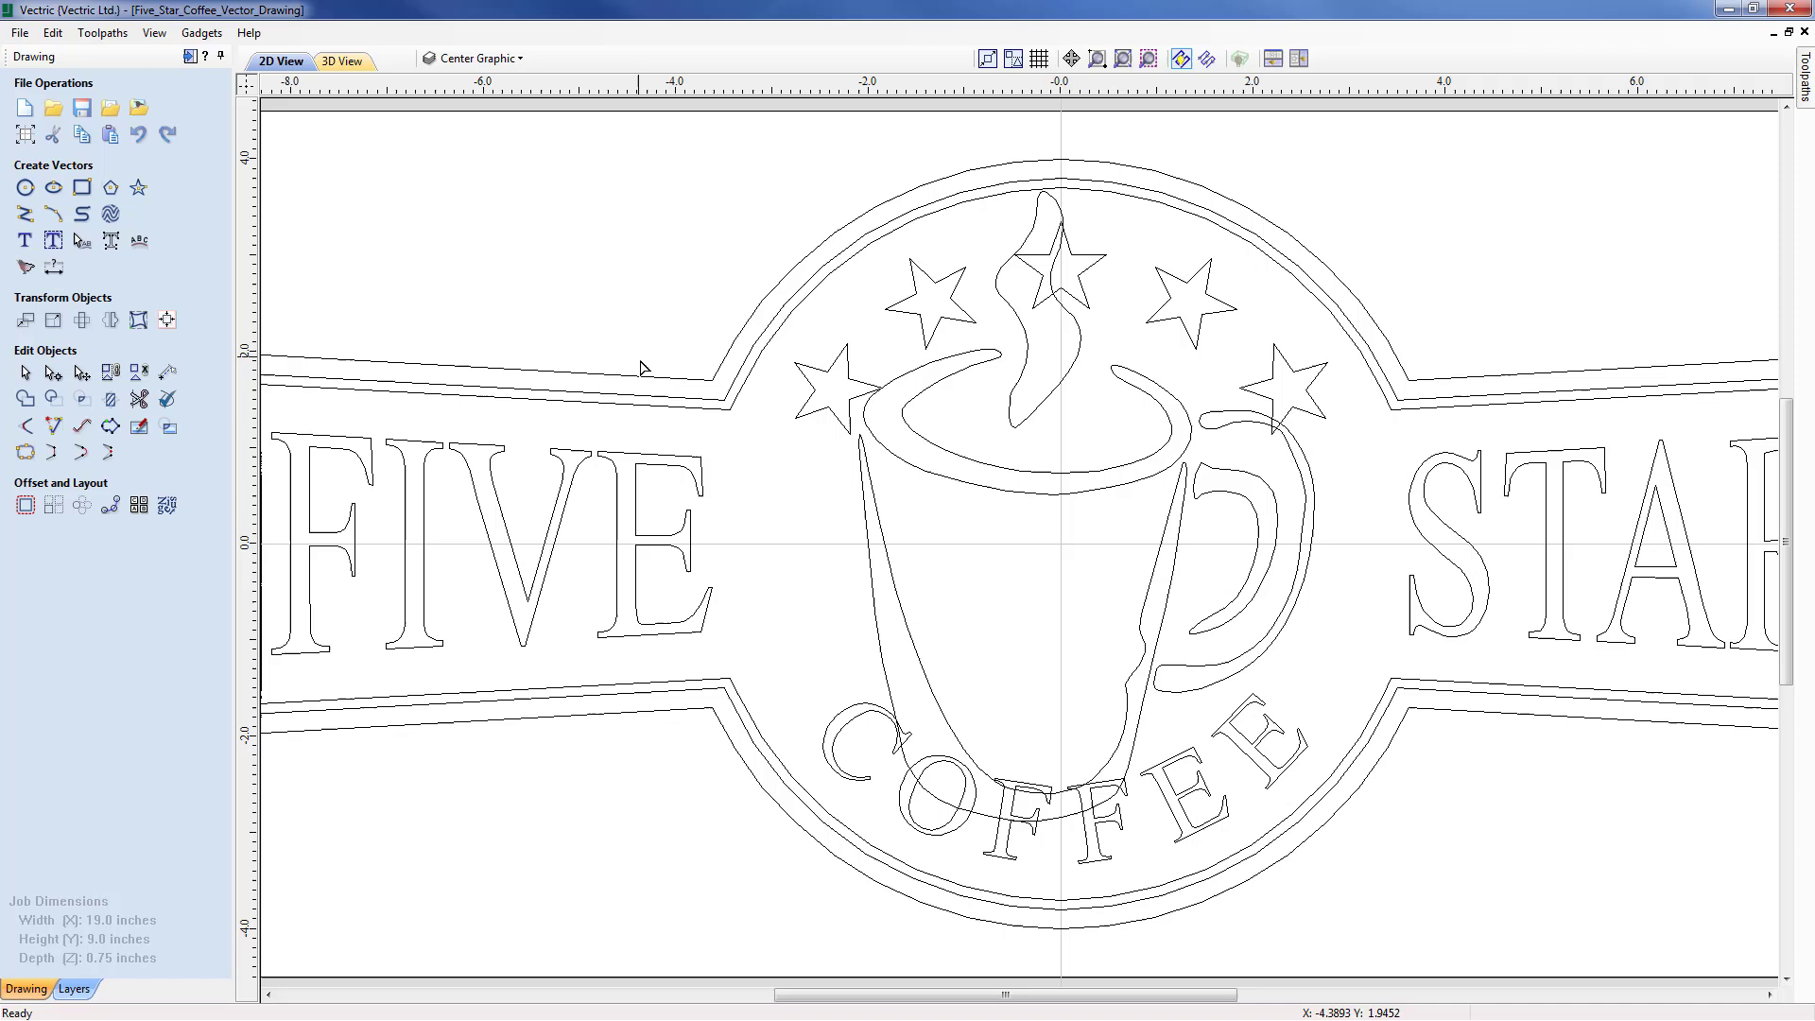
pyautogui.click(1123, 60)
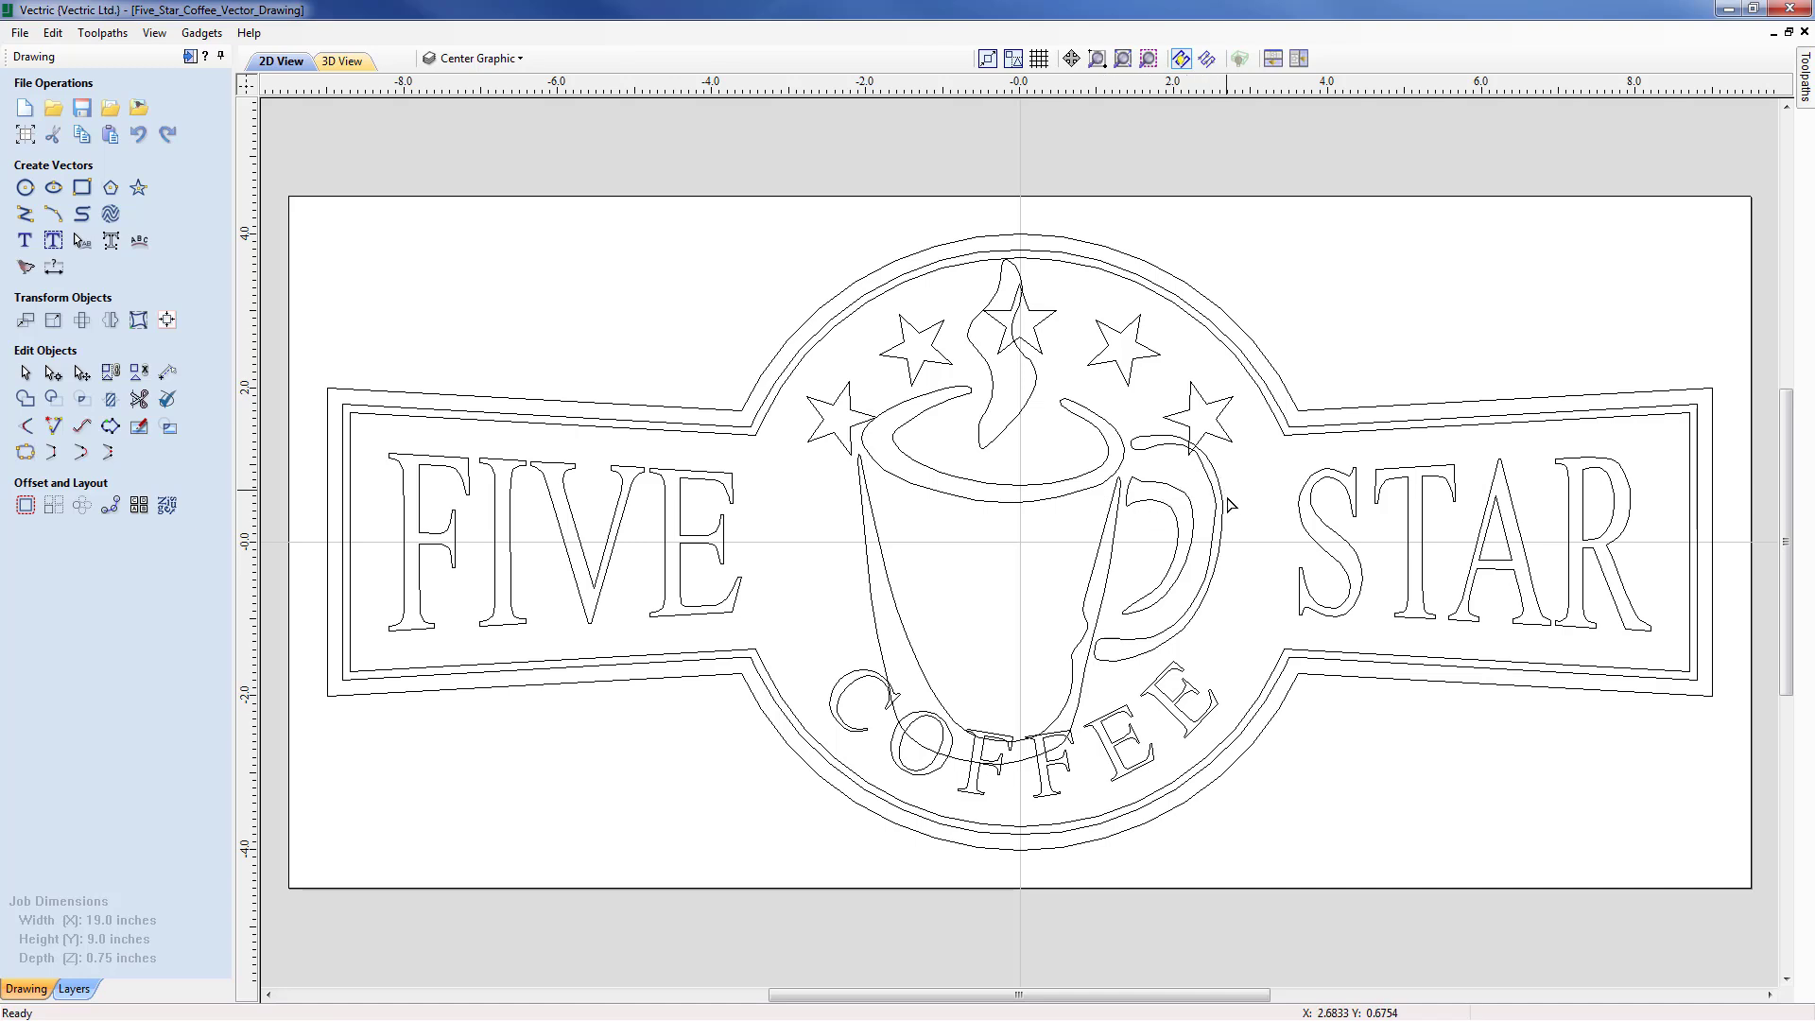
# Step: Select all five vectors of the steaming mug graphic and scale them down together to about 3.5 x 4.9 inches
pyautogui.moveTo(1241, 515); pyautogui.dragTo(821, 577)
pyautogui.click(820, 578)
pyautogui.moveTo(1248, 511); pyautogui.dragTo(862, 593)
pyautogui.keyDown('shift'); pyautogui.click(1048, 502); pyautogui.keyUp('shift')
pyautogui.keyDown('shift'); pyautogui.click(1008, 435); pyautogui.keyUp('shift')
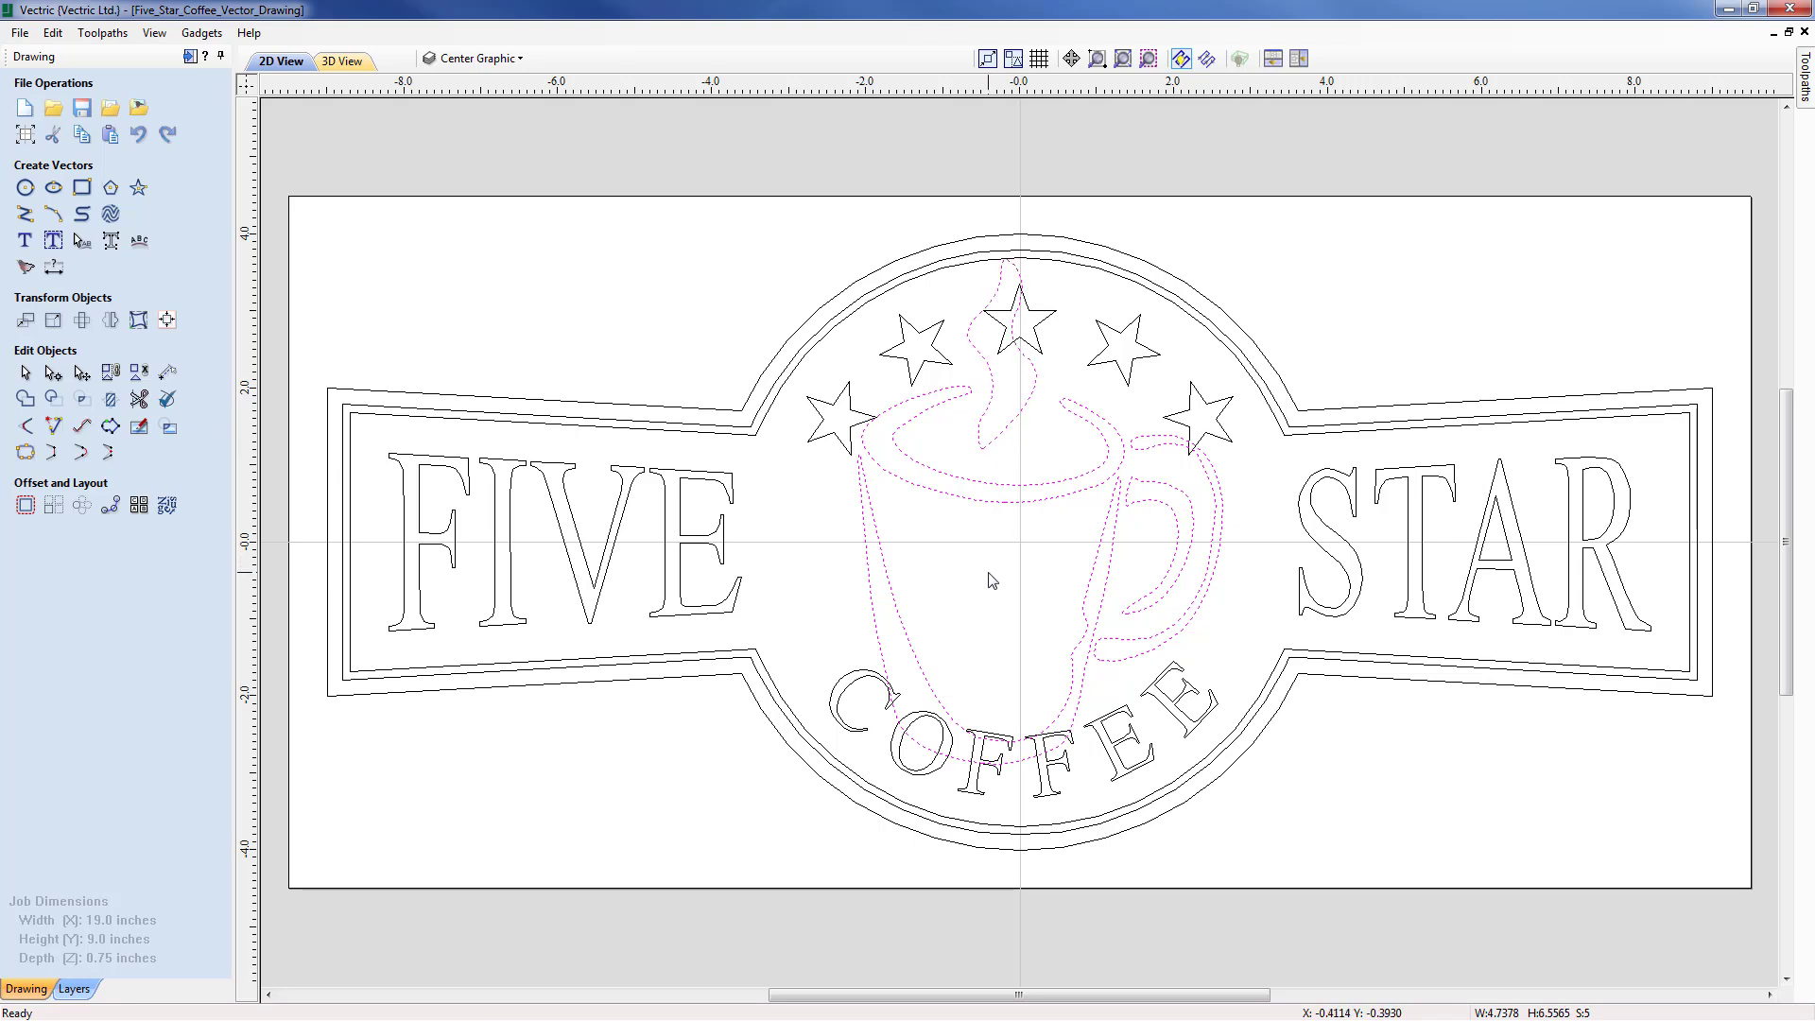
pyautogui.click(980, 510)
pyautogui.moveTo(1229, 250); pyautogui.dragTo(1176, 300)
# Step: Nudge the mug graphic down so it sits between the top star and the COFFEE text, fine-tune its size and deselect it
pyautogui.press('Down')
pyautogui.press('Down')
pyautogui.press('Down')
pyautogui.press('Down')
pyautogui.press('Down')
pyautogui.press('Down')
pyautogui.press('Down')
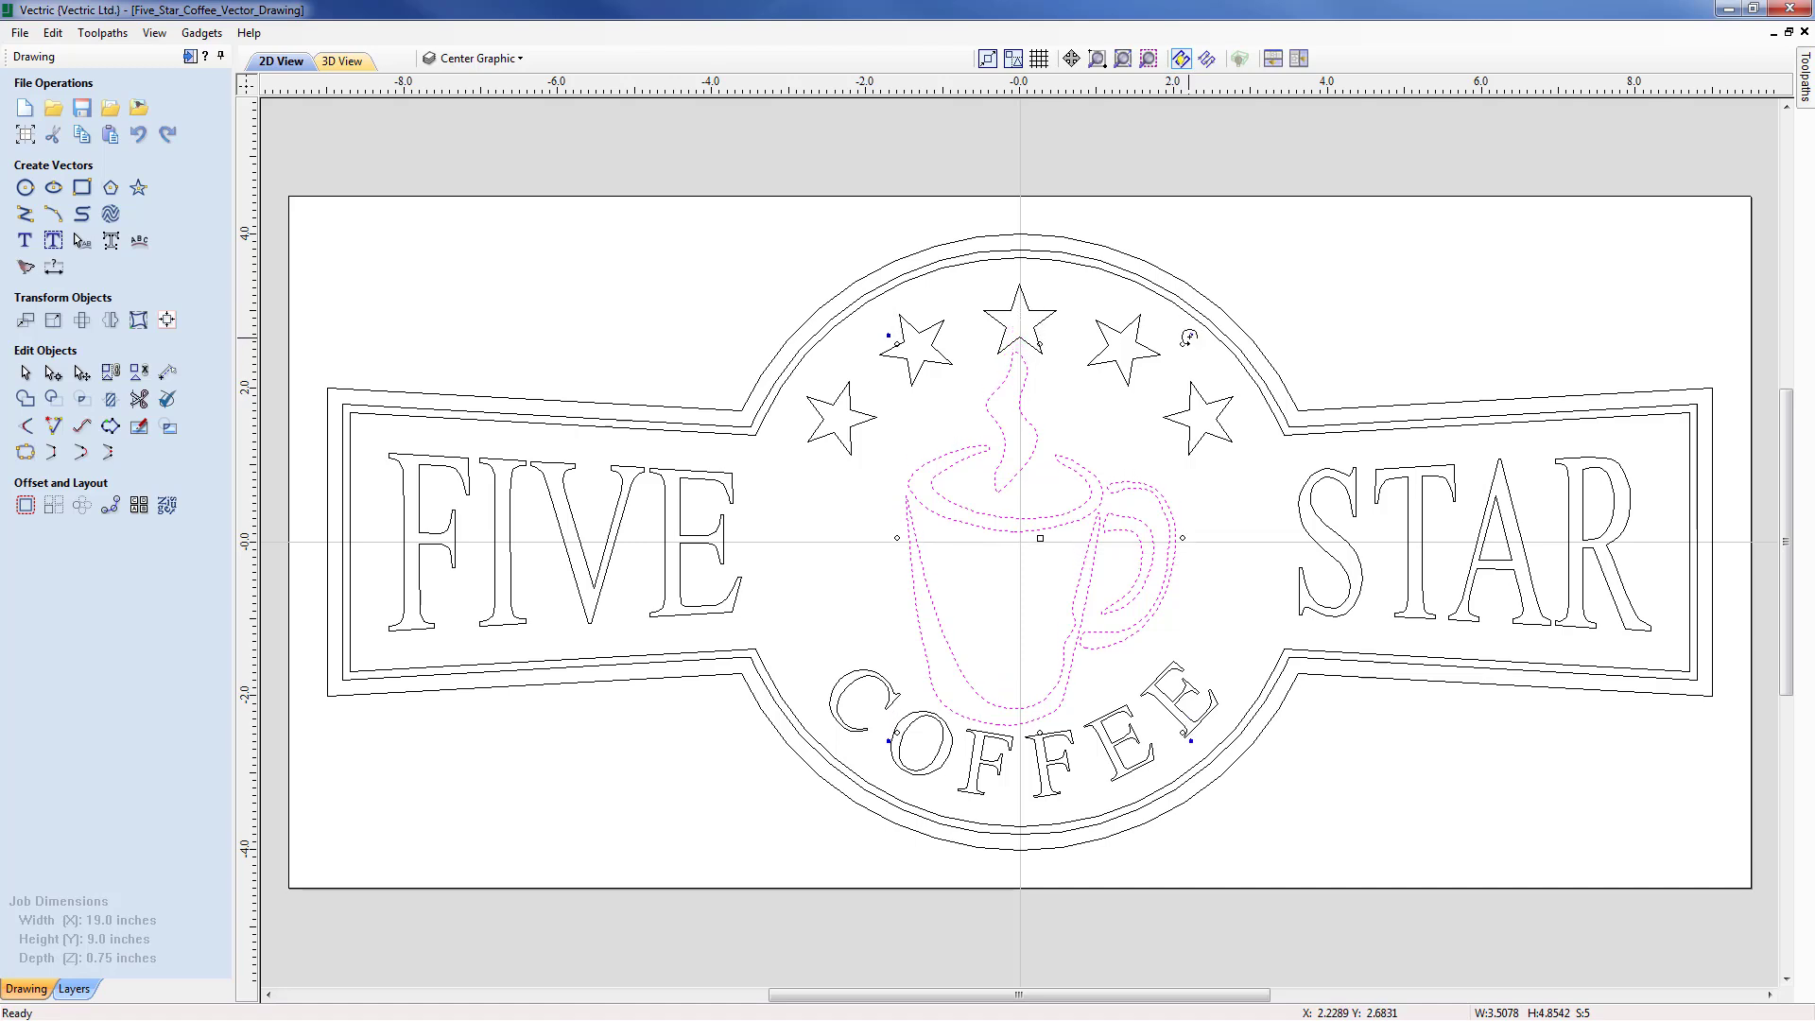
pyautogui.moveTo(1190, 336); pyautogui.dragTo(1187, 335)
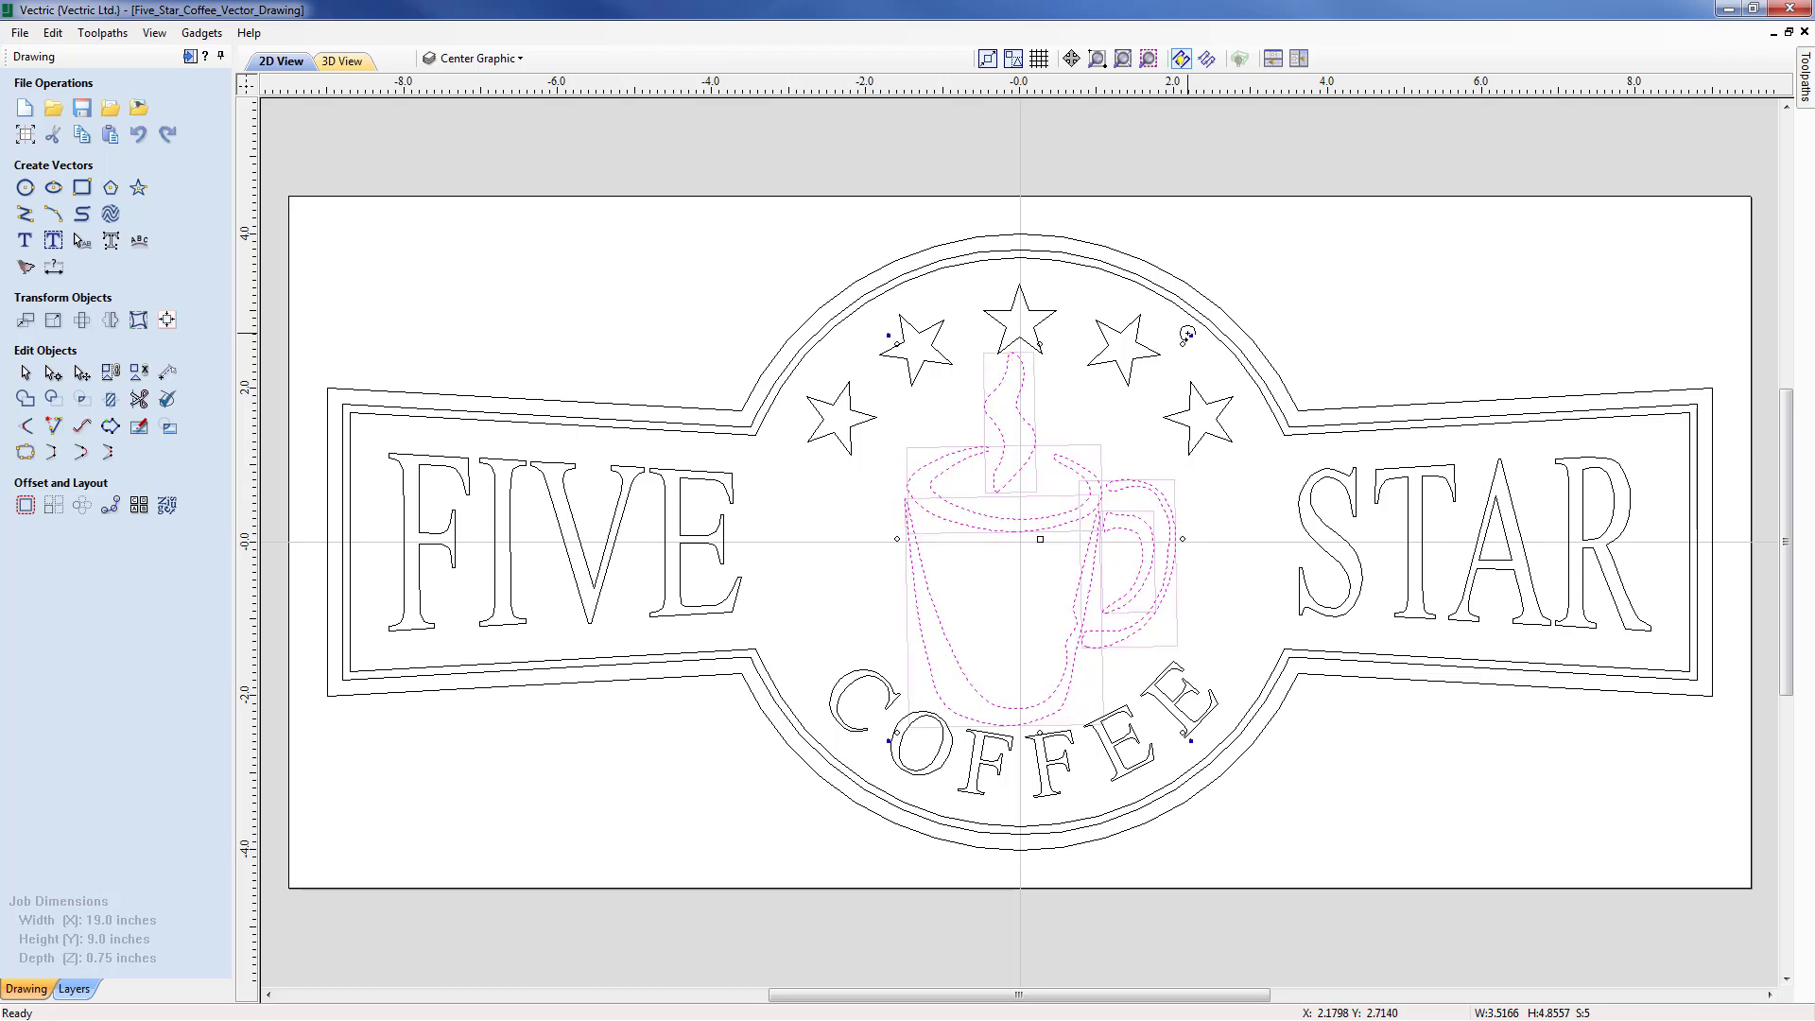
pyautogui.click(1232, 278)
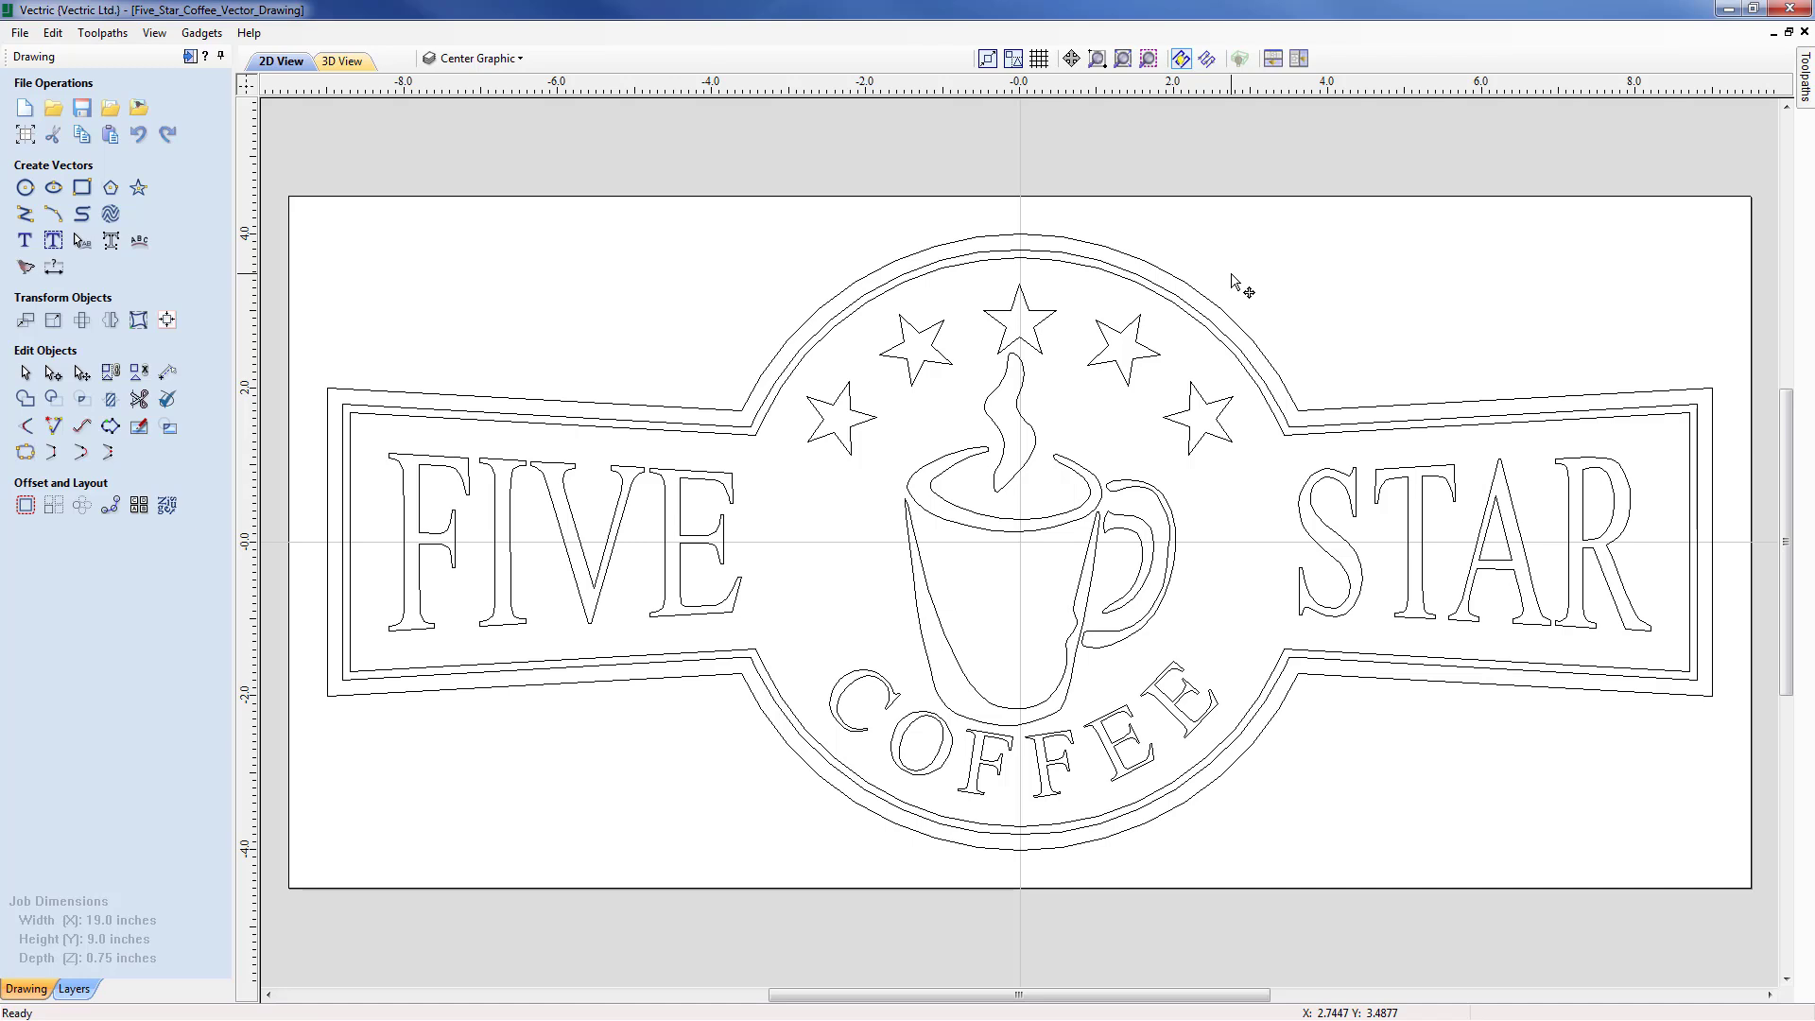
# Step: Save the job over the existing file Five_Star_Coffee_Vector_Drawing.crv in the Five_Star_Coffee_Sign_FILES folder
pyautogui.click(20, 36)
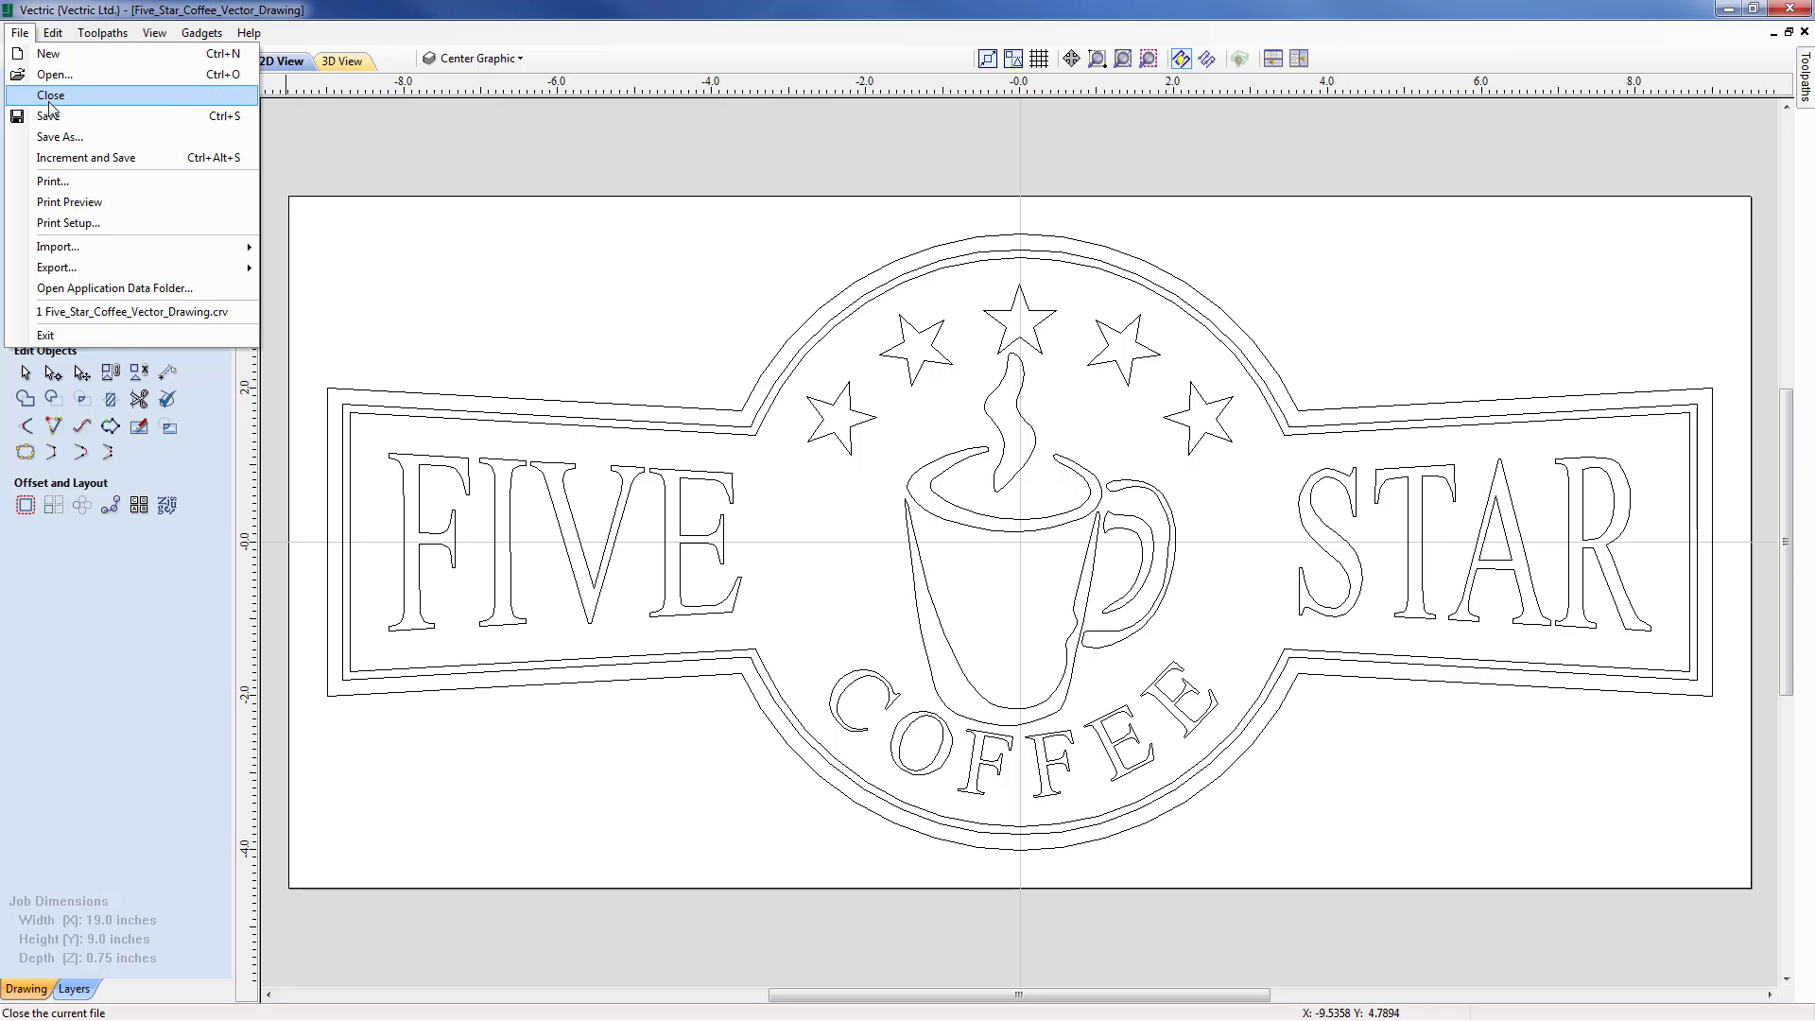
pyautogui.click(54, 140)
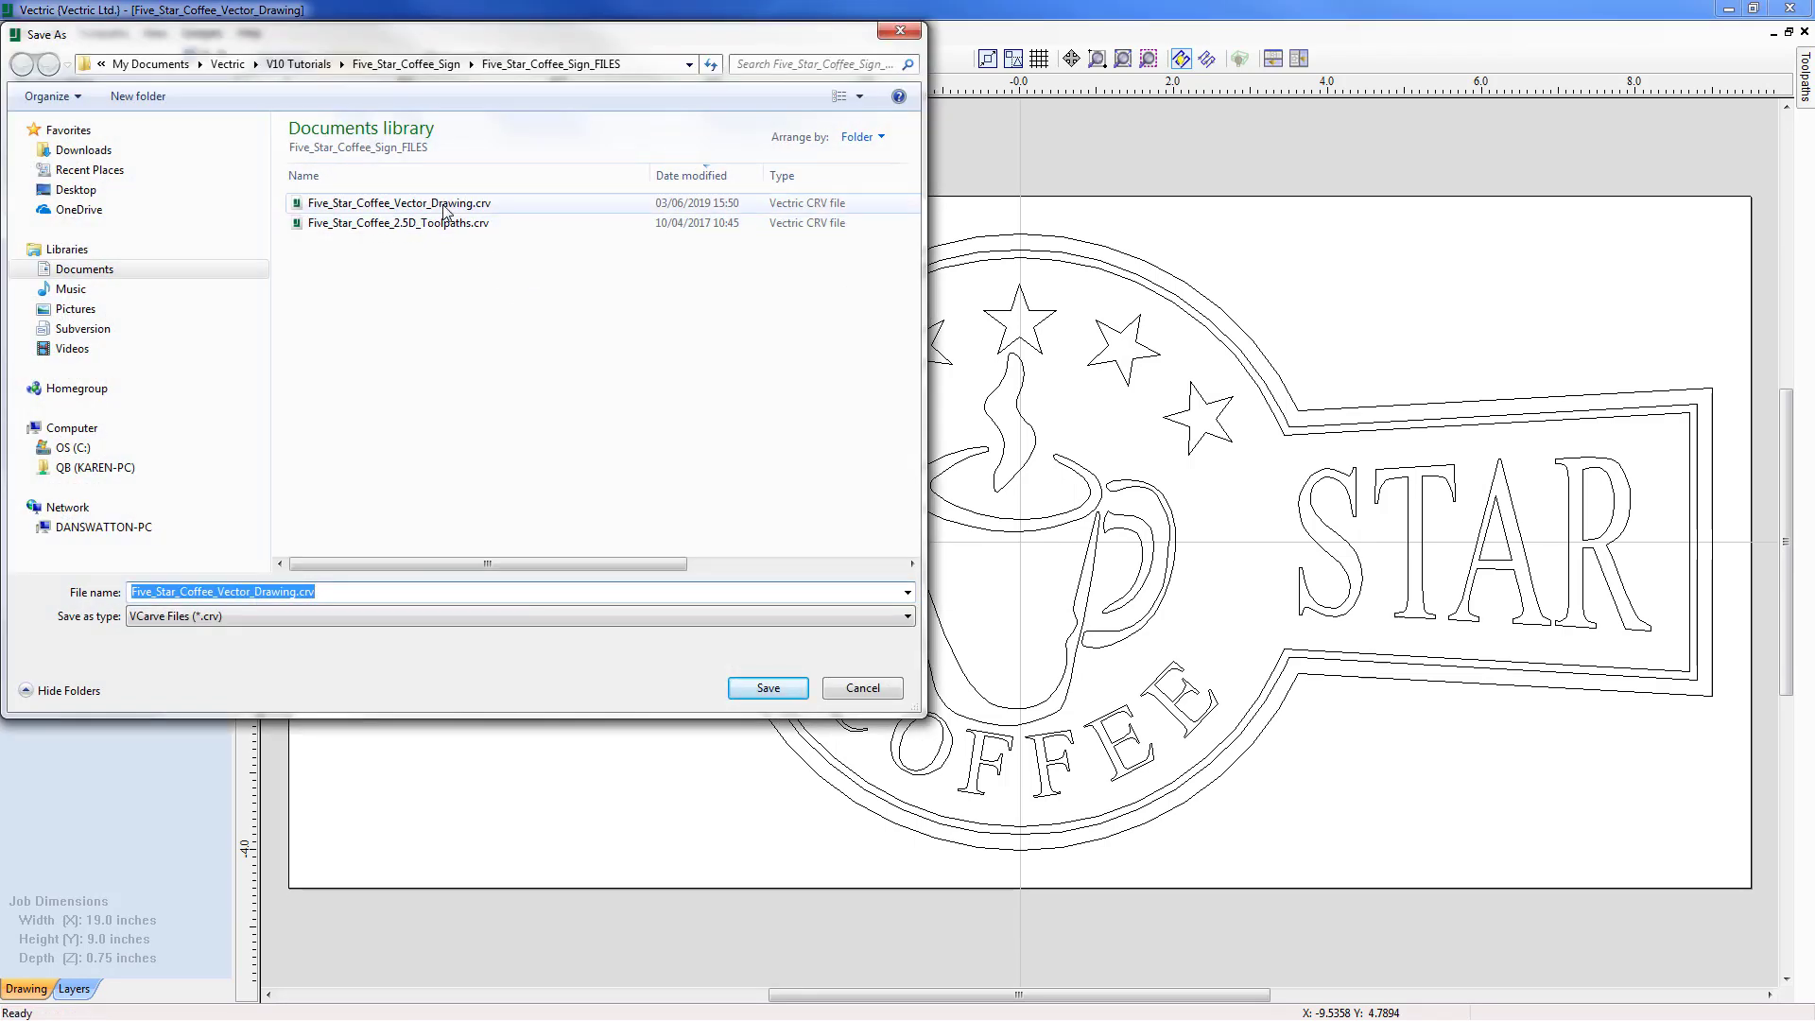
pyautogui.click(454, 206)
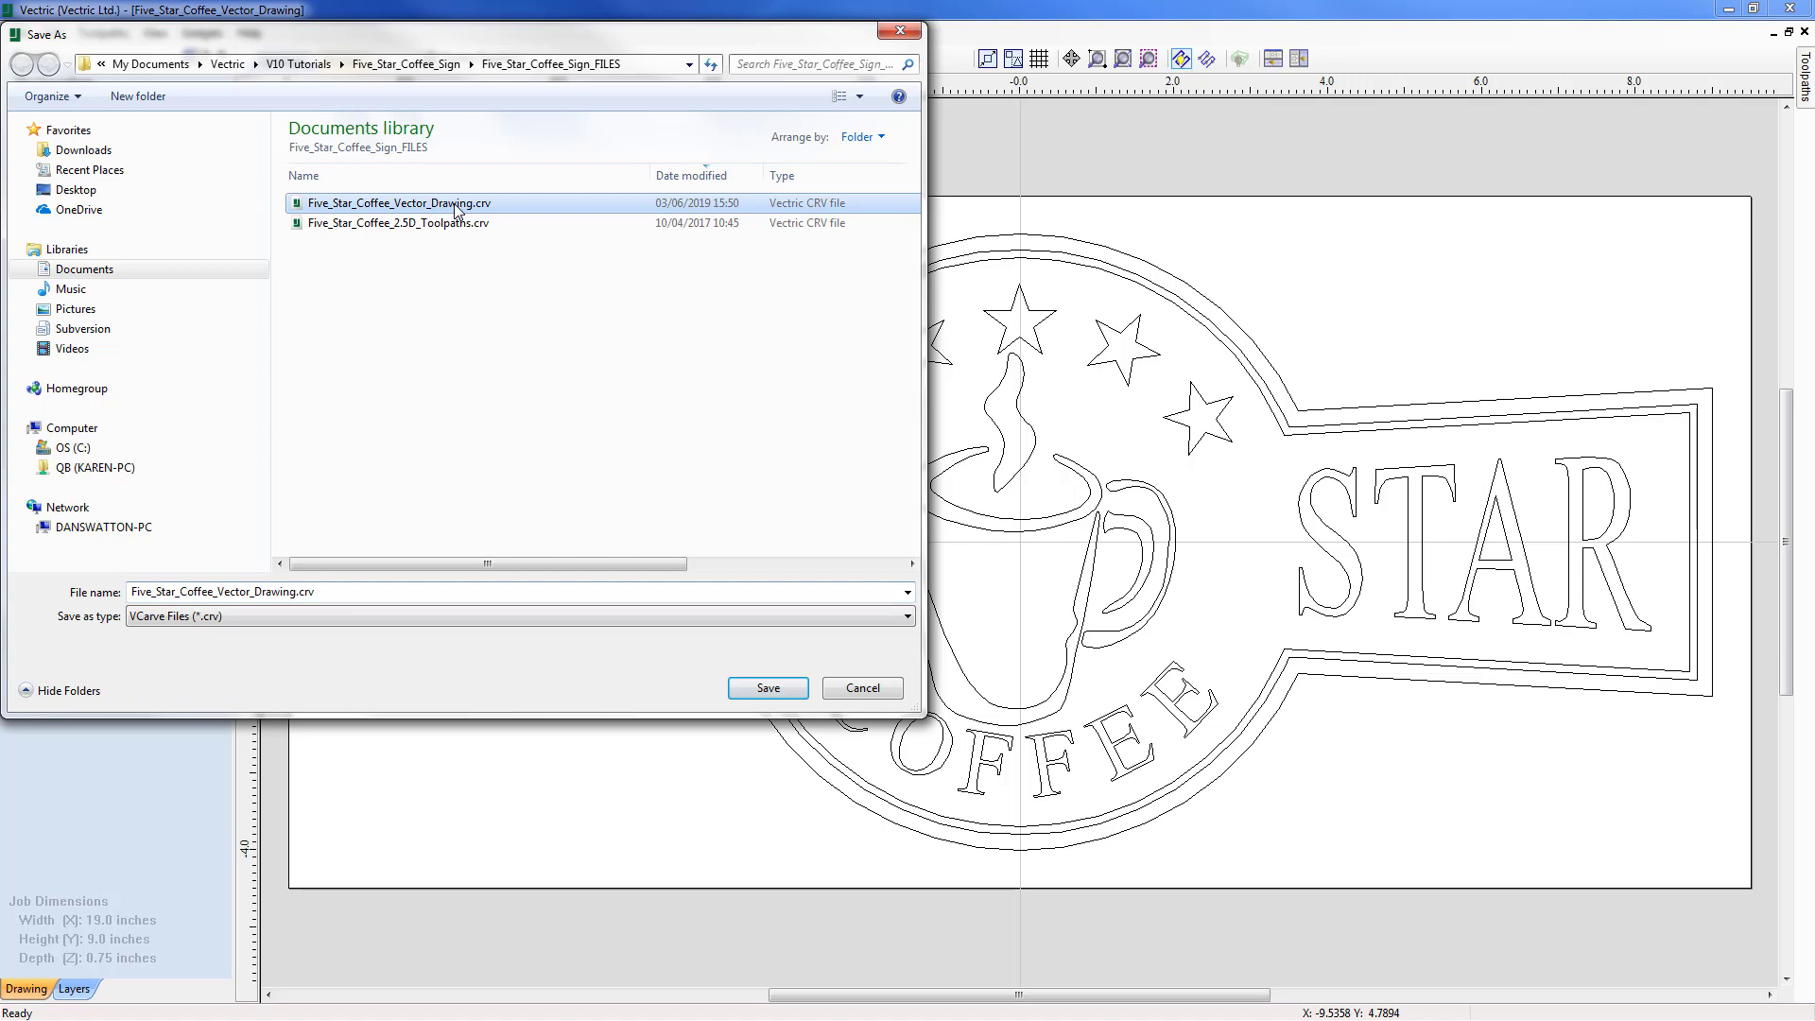
pyautogui.click(779, 696)
pyautogui.click(960, 526)
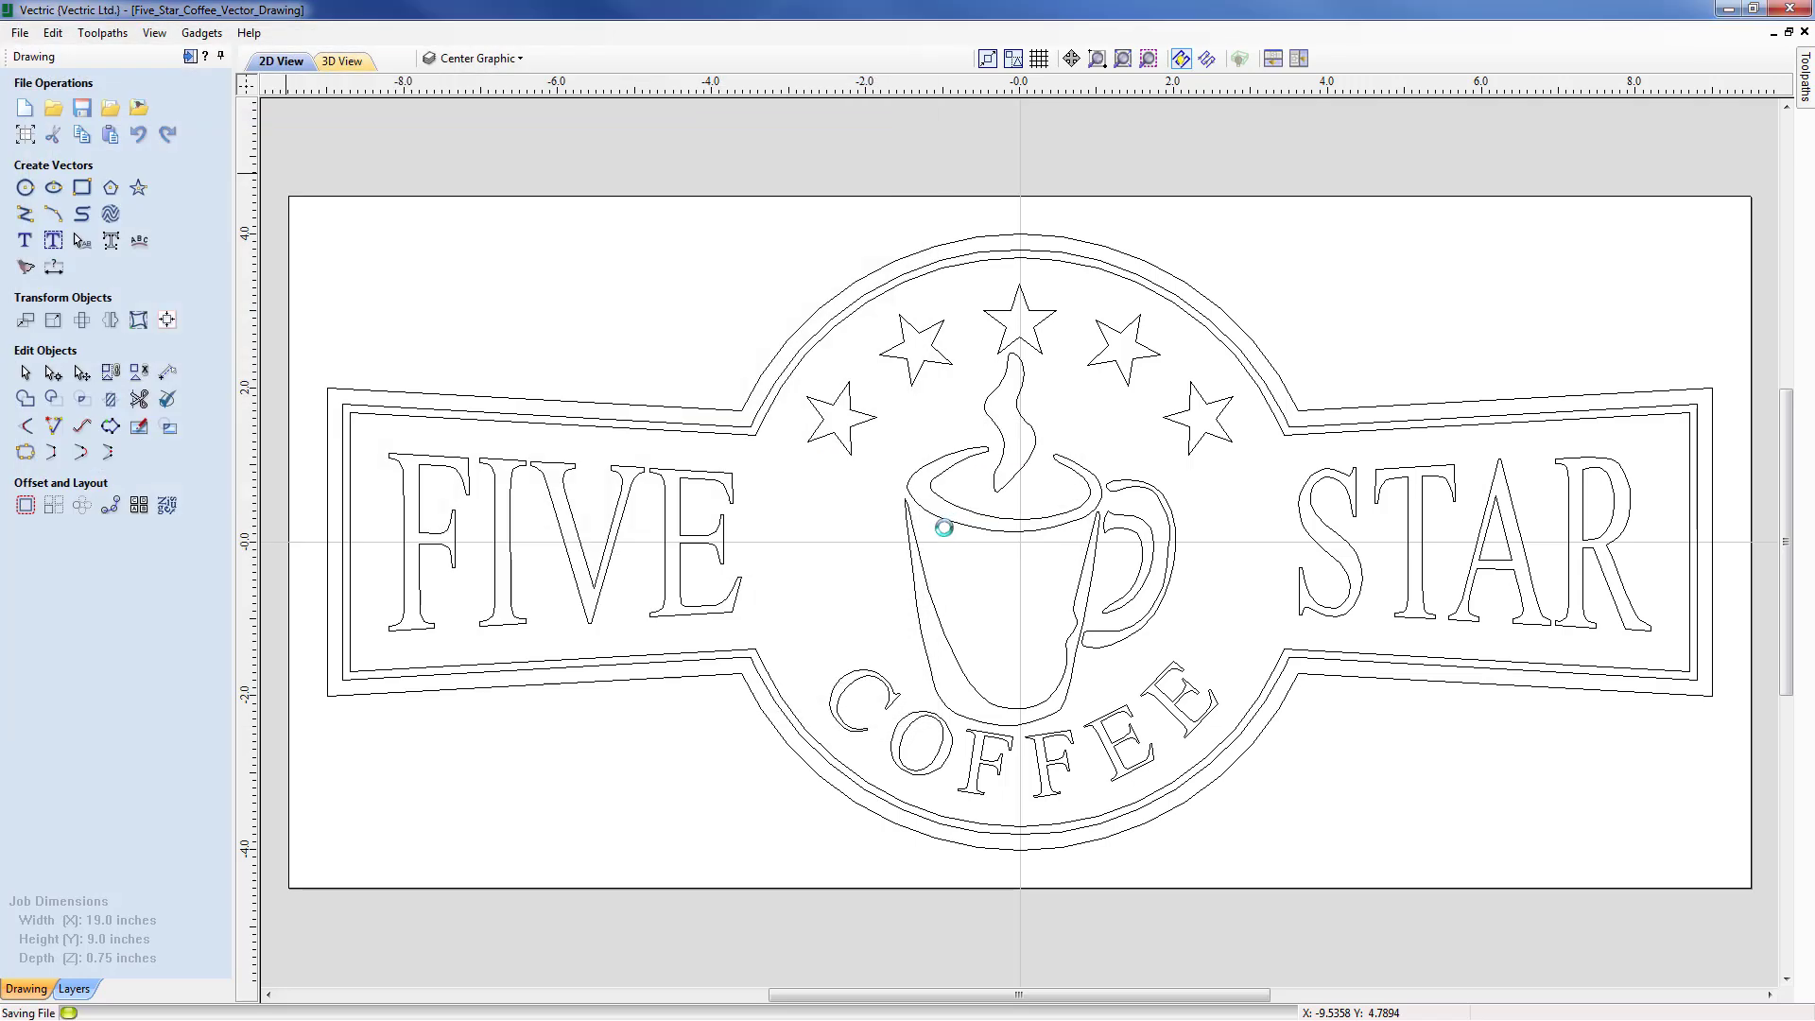